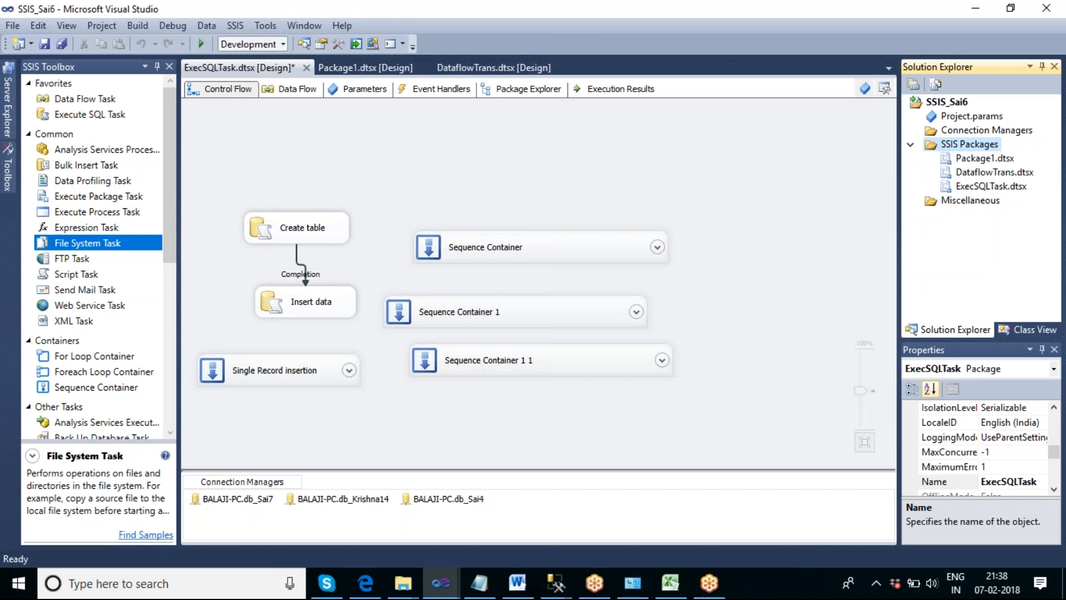
- Add a new SSIS package to the project's SSIS Packages folder
right_click(980, 145)
left_click(944, 158)
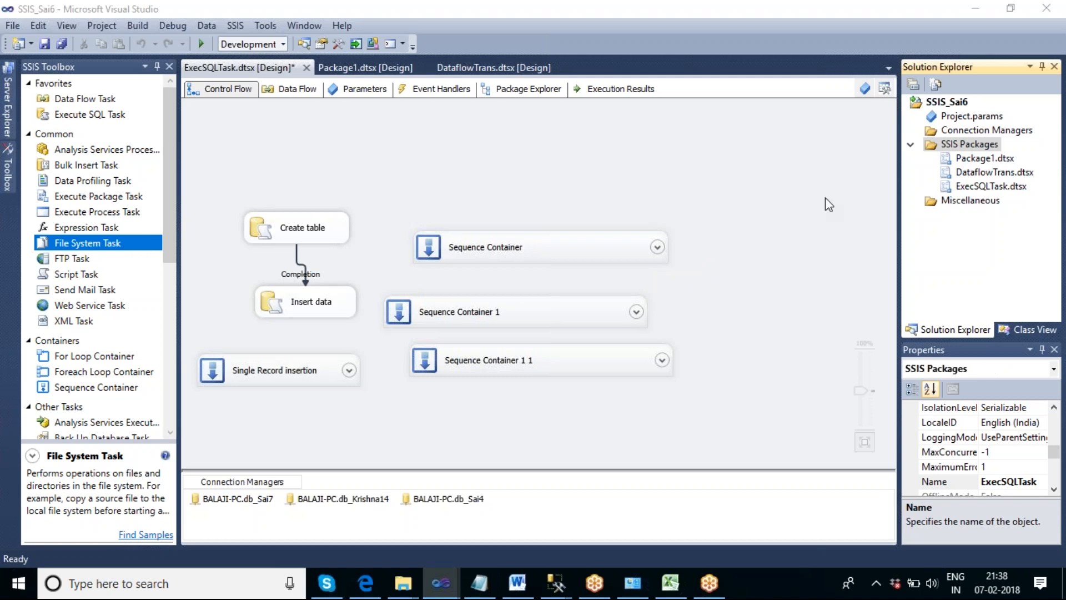
right_click(968, 147)
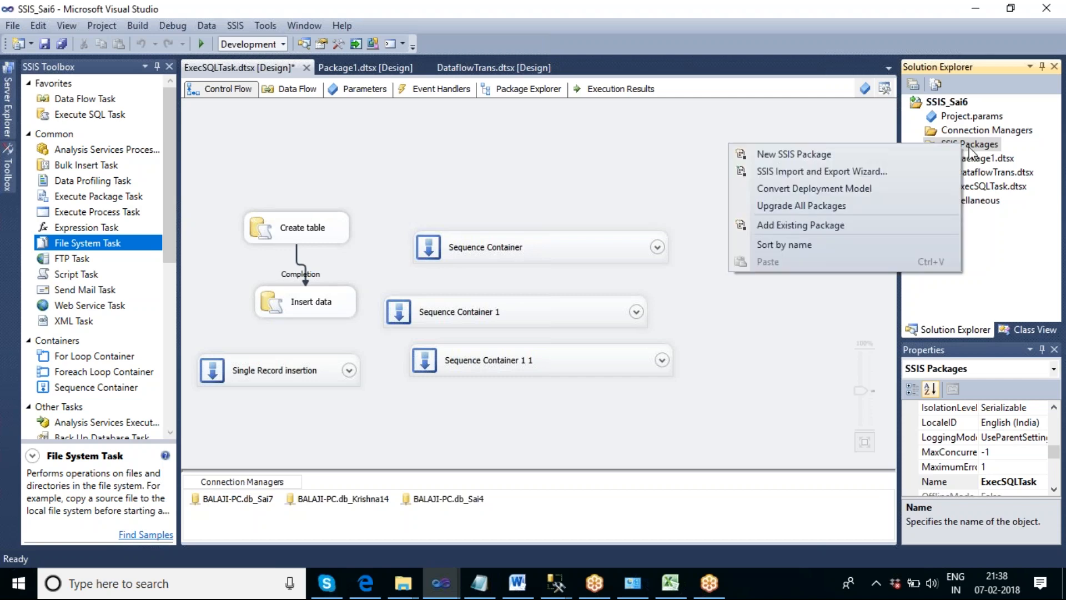
left_click(861, 155)
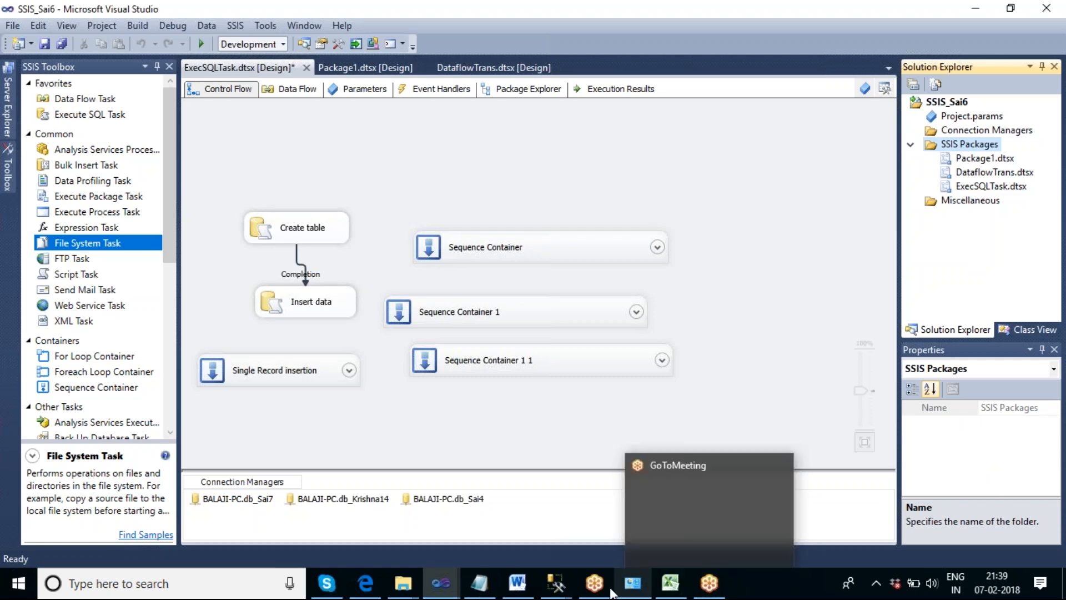
mouse_move(594, 583)
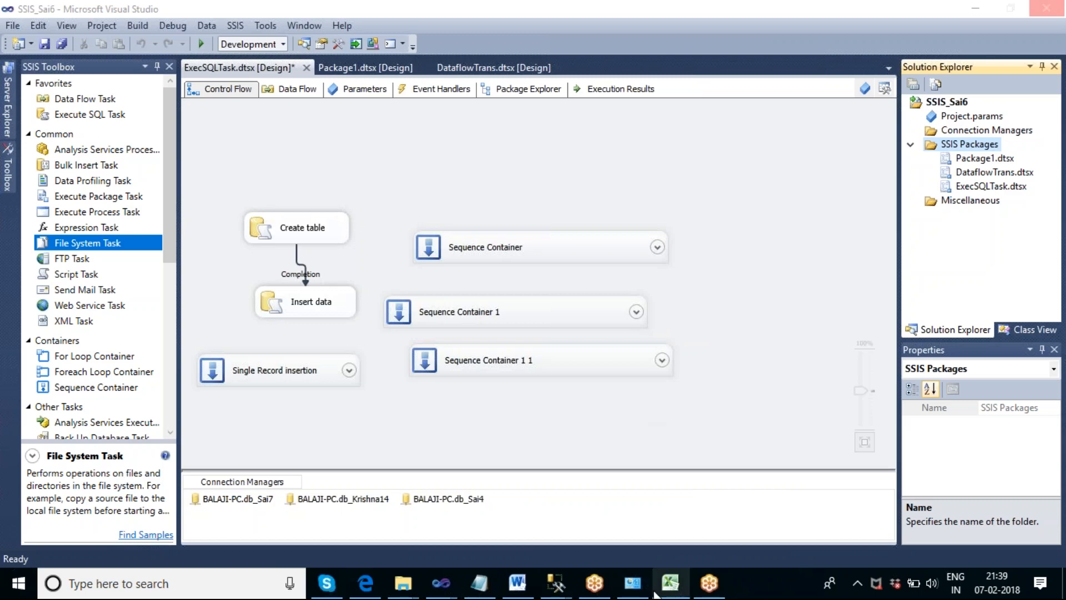
mouse_move(644, 589)
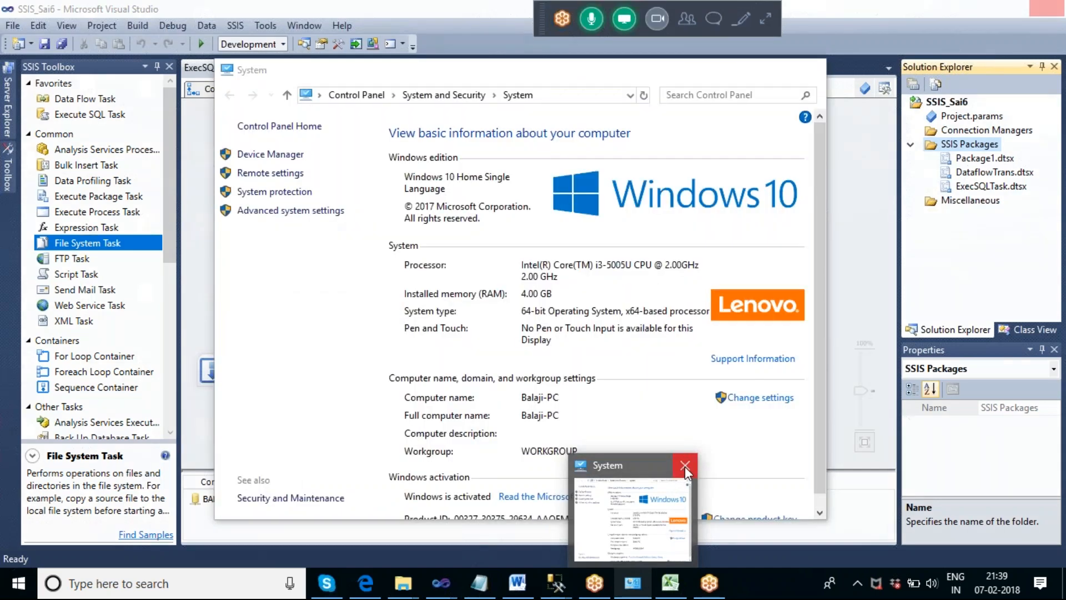
left_click(684, 465)
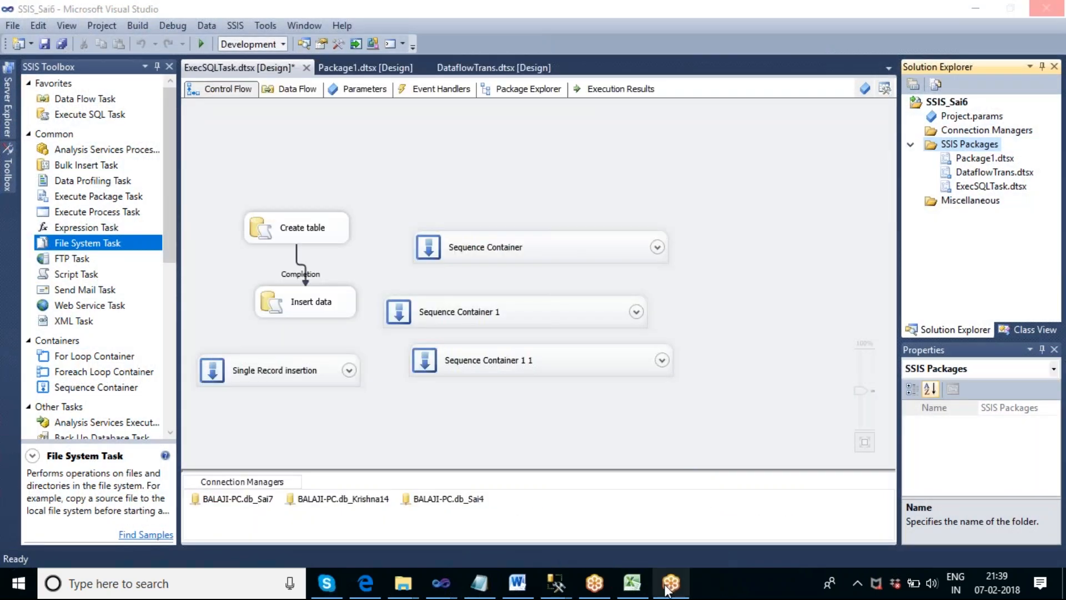
mouse_move(643, 587)
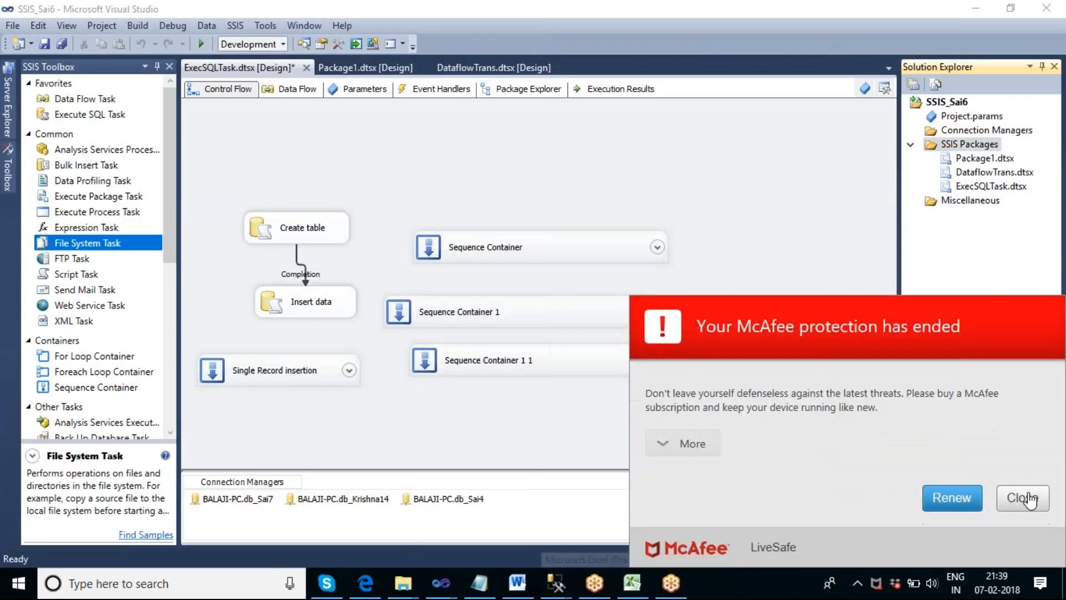
left_click(1028, 499)
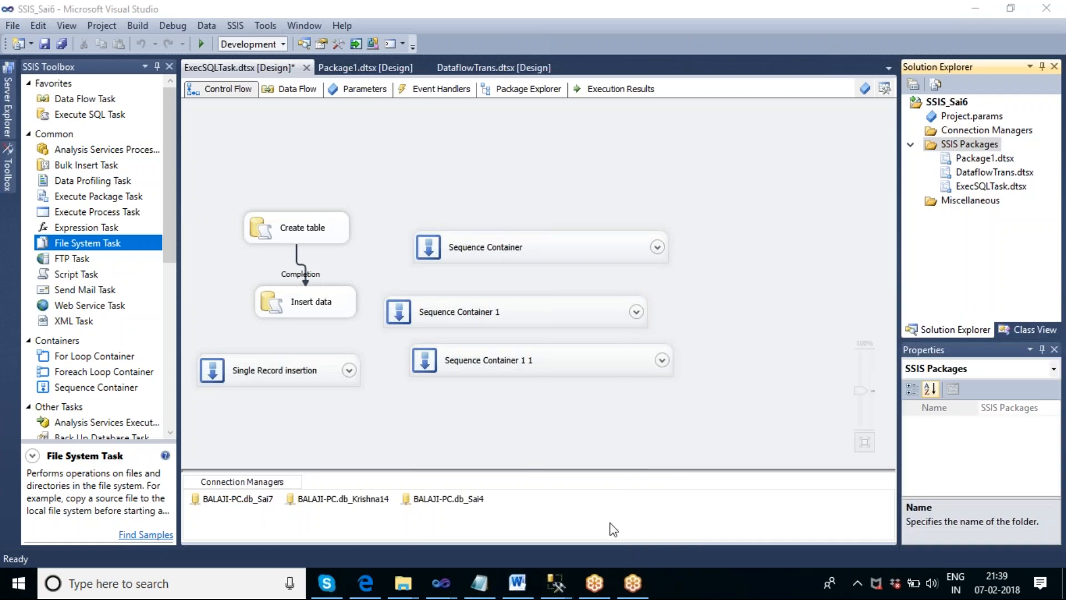
mouse_move(456, 590)
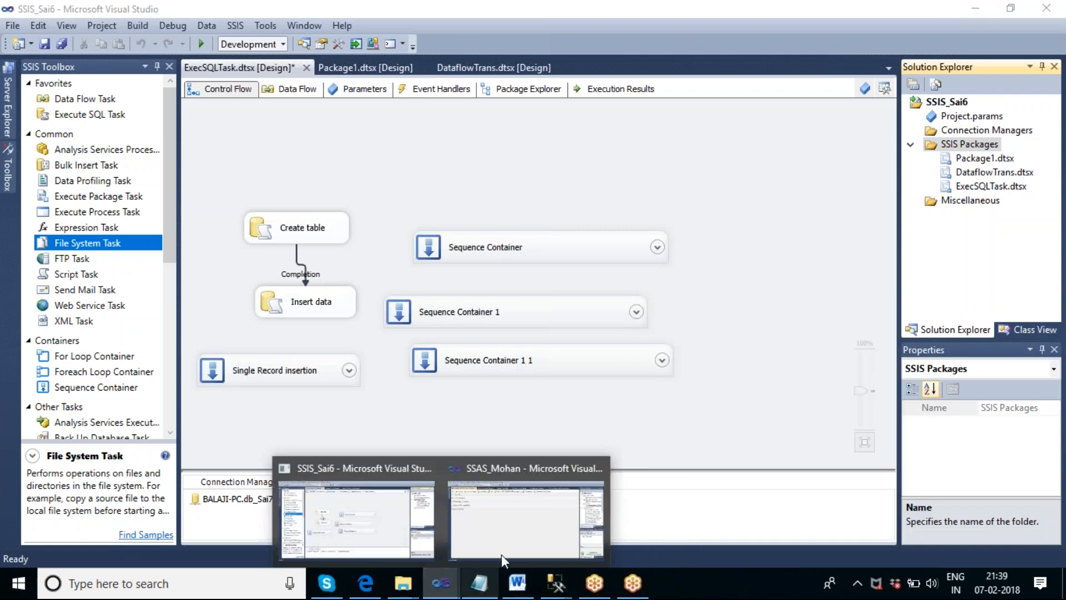
mouse_move(542, 525)
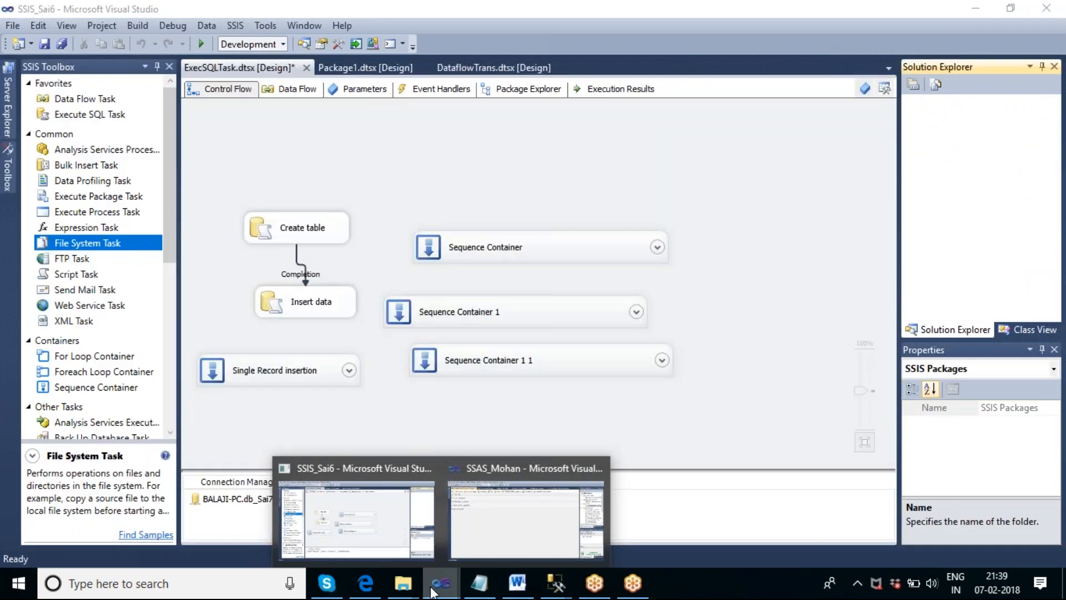
left_click(343, 522)
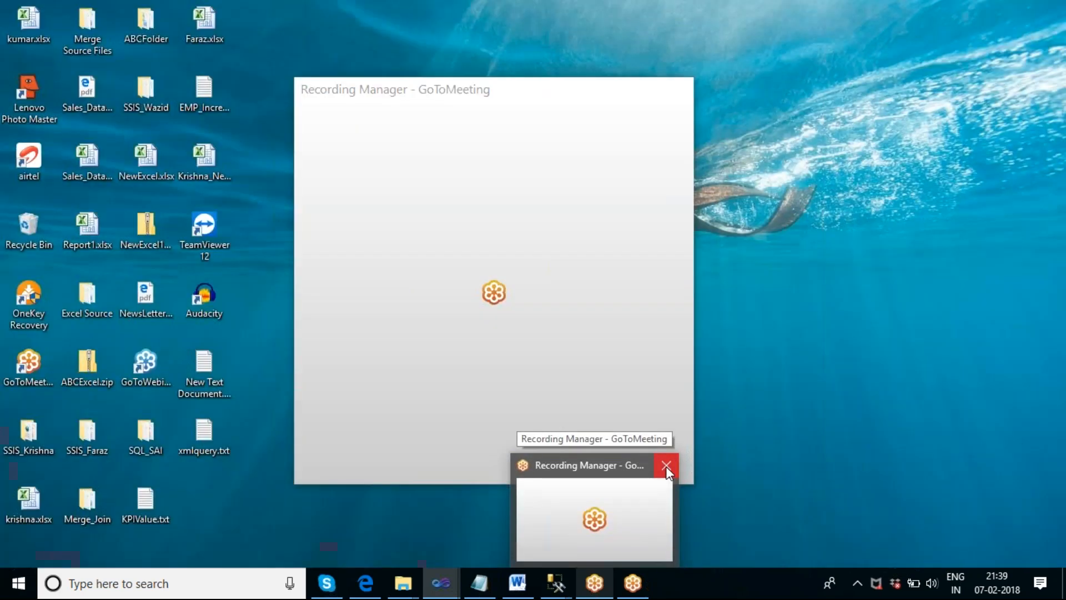
left_click(665, 467)
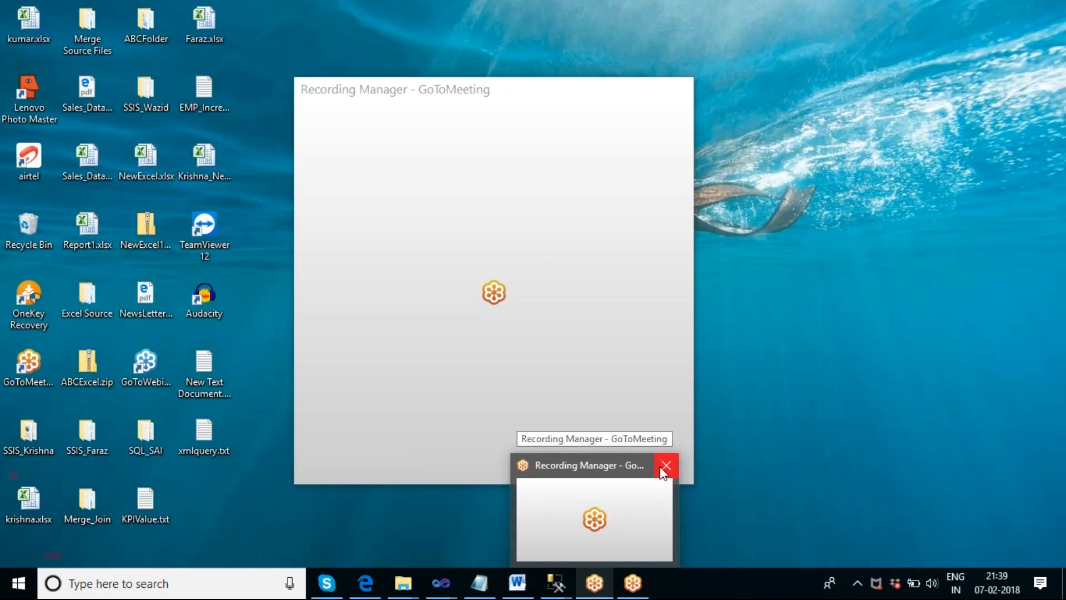
left_click(660, 467)
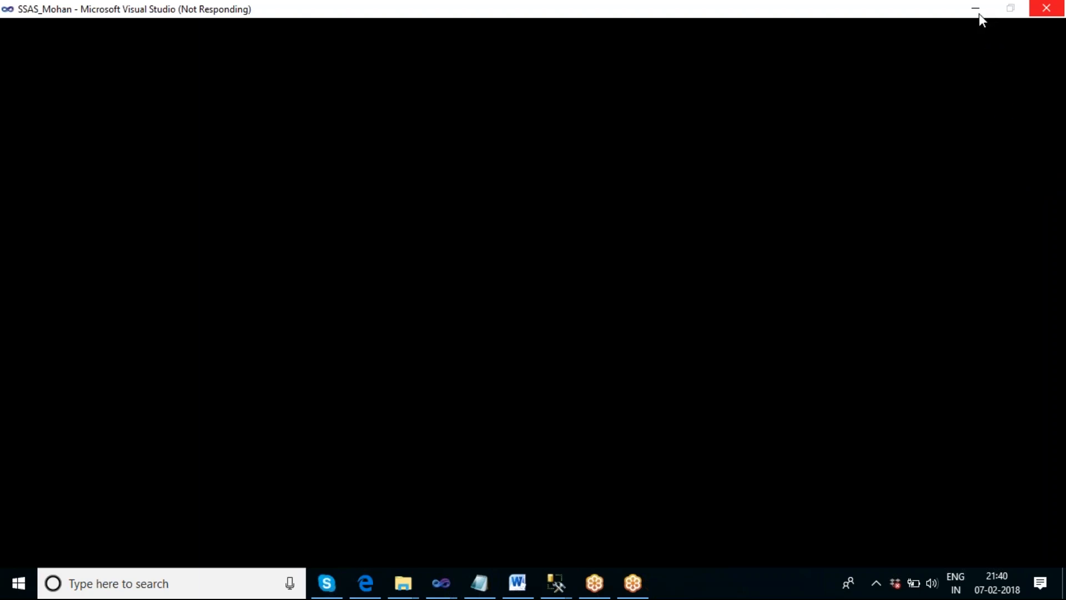
left_click(978, 14)
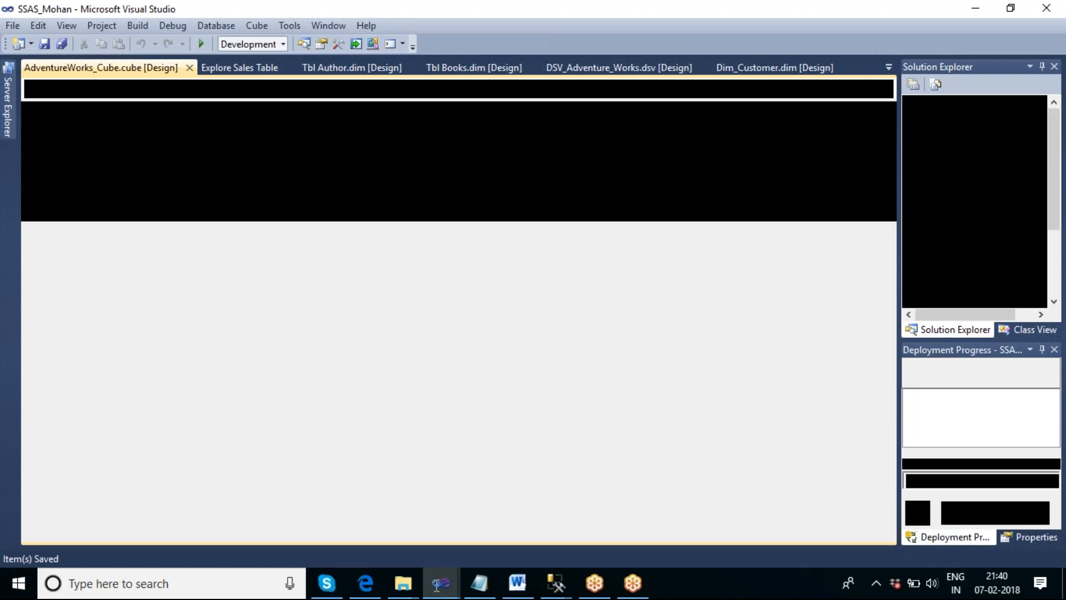
mouse_move(439, 586)
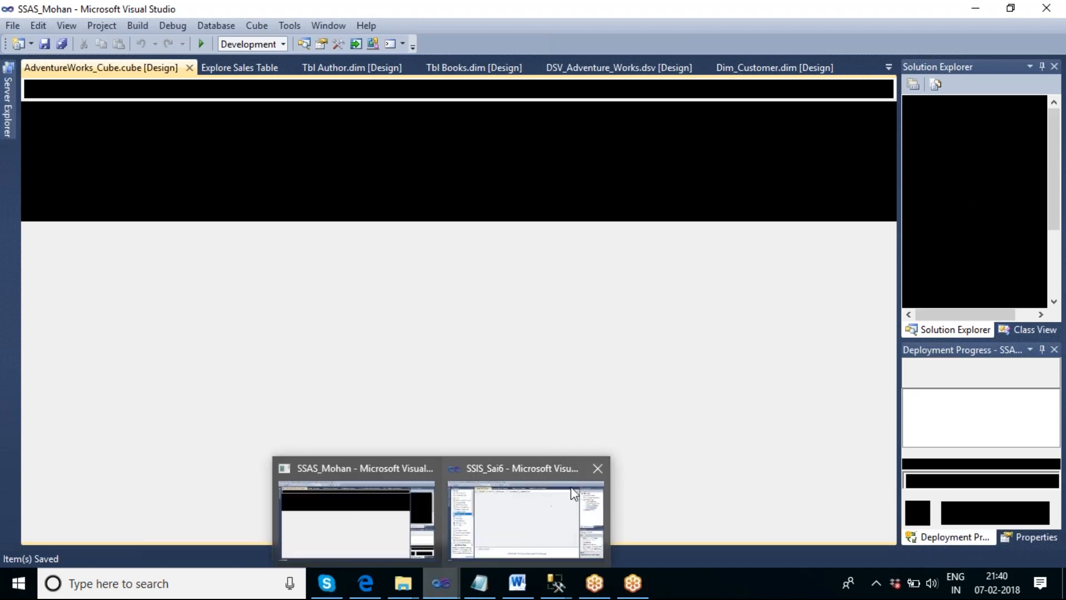
mouse_move(480, 529)
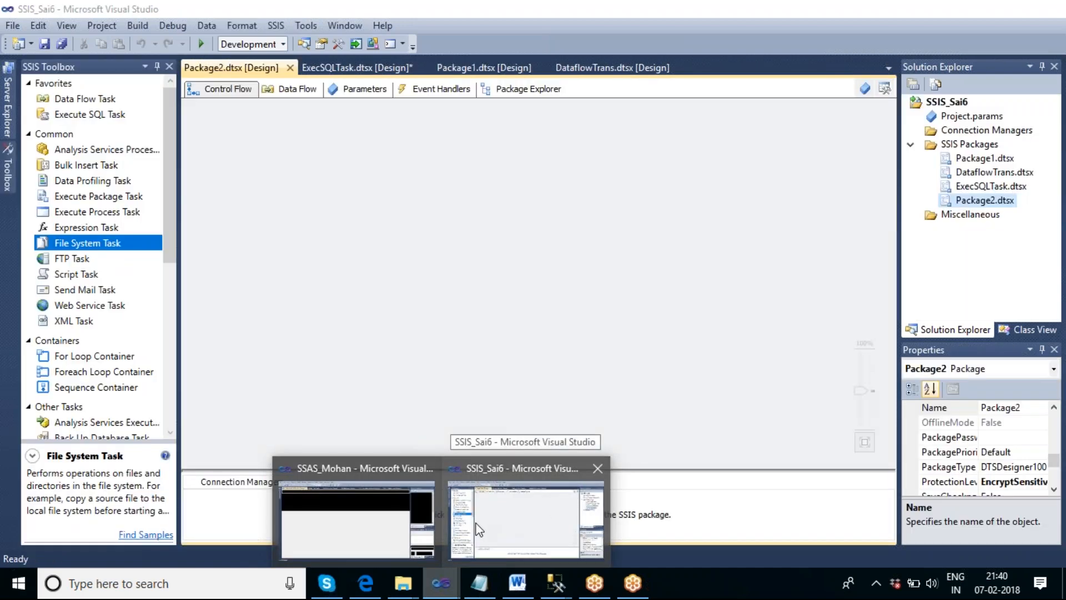
left_click(504, 519)
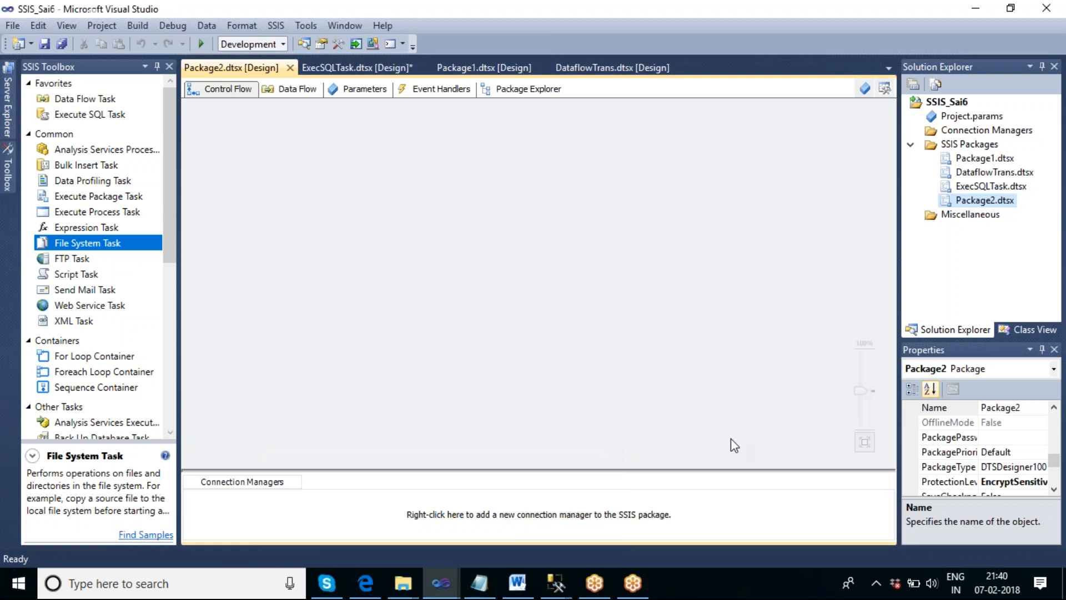
- Rename the new package Package2.dtsx to FileSystemTask.dtsx
left_click(984, 201)
right_click(981, 199)
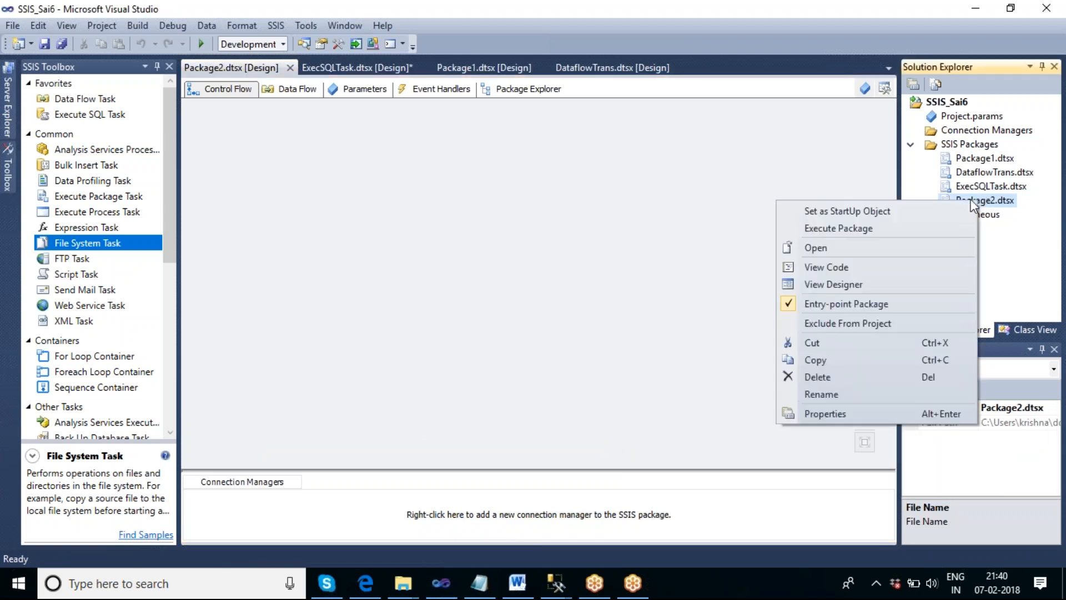
left_click(838, 393)
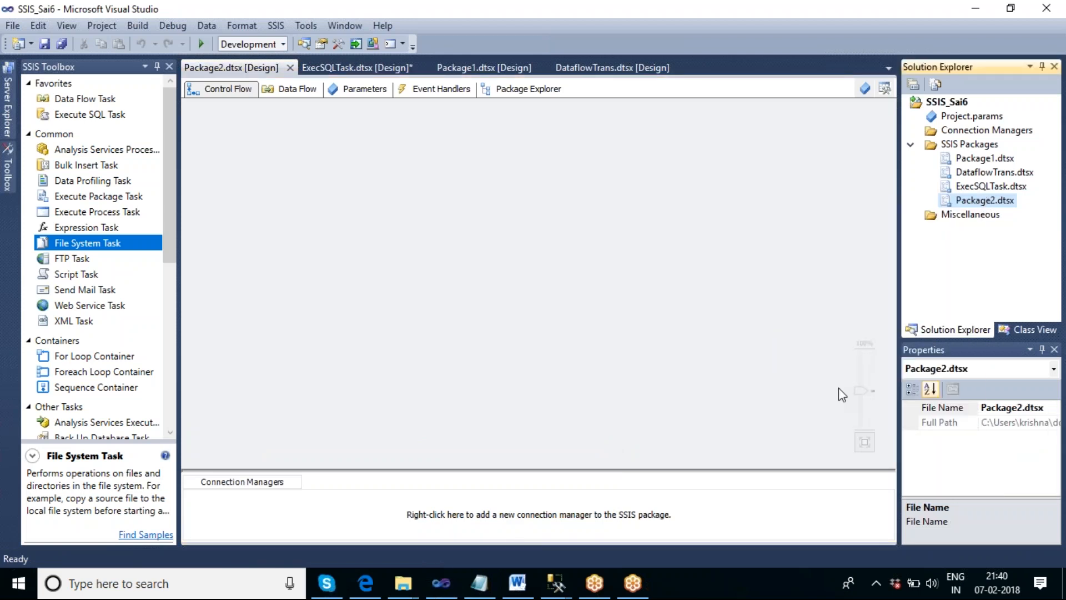
left_click_drag(994, 206, 961, 202)
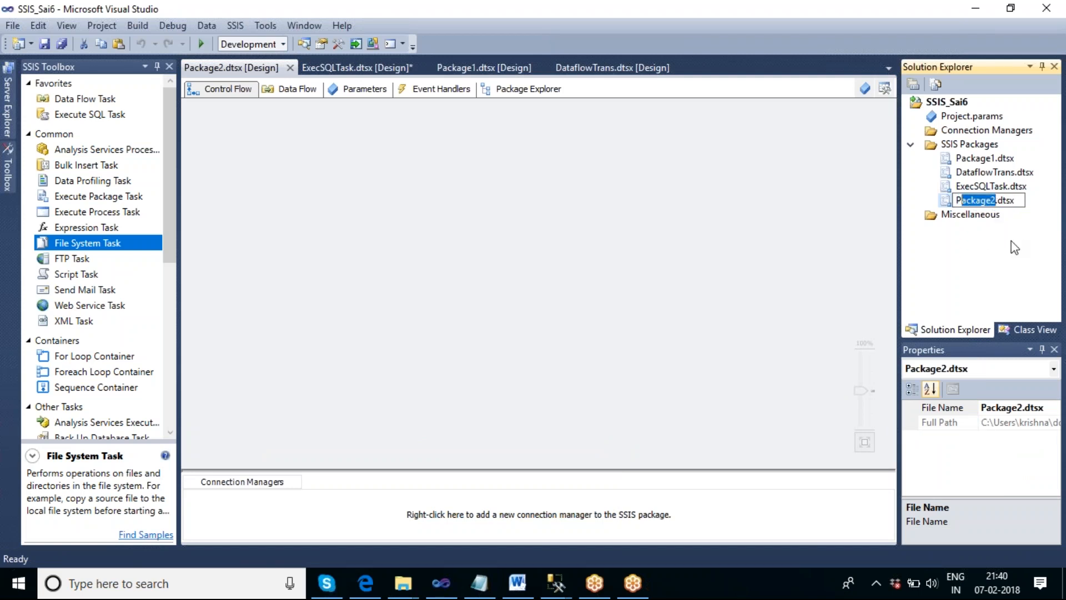
key("BackSpace")
key("BackSpace")
type("File")
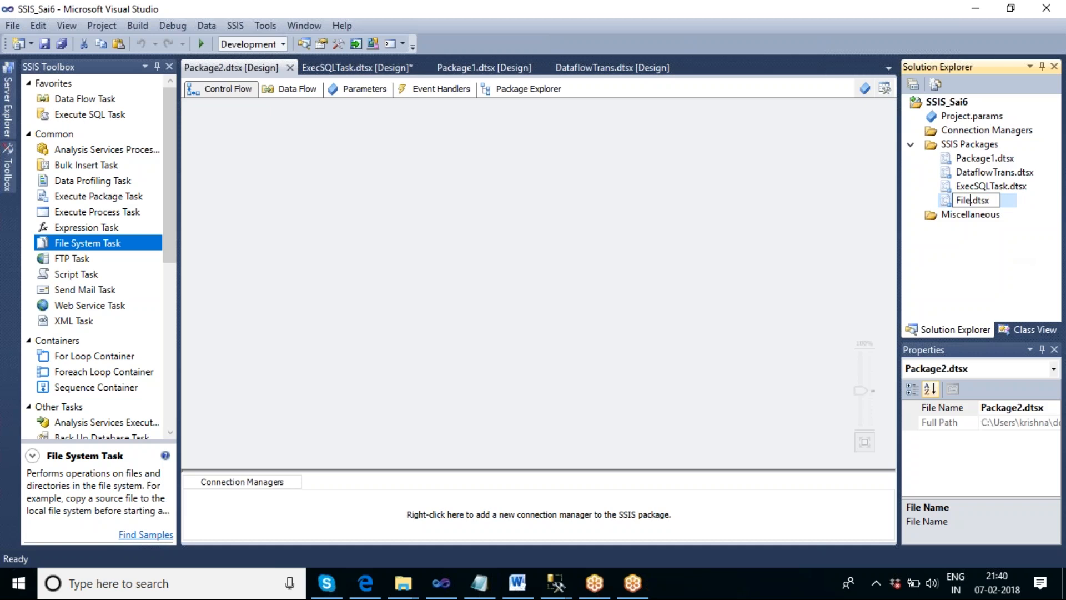
type("SystemTask")
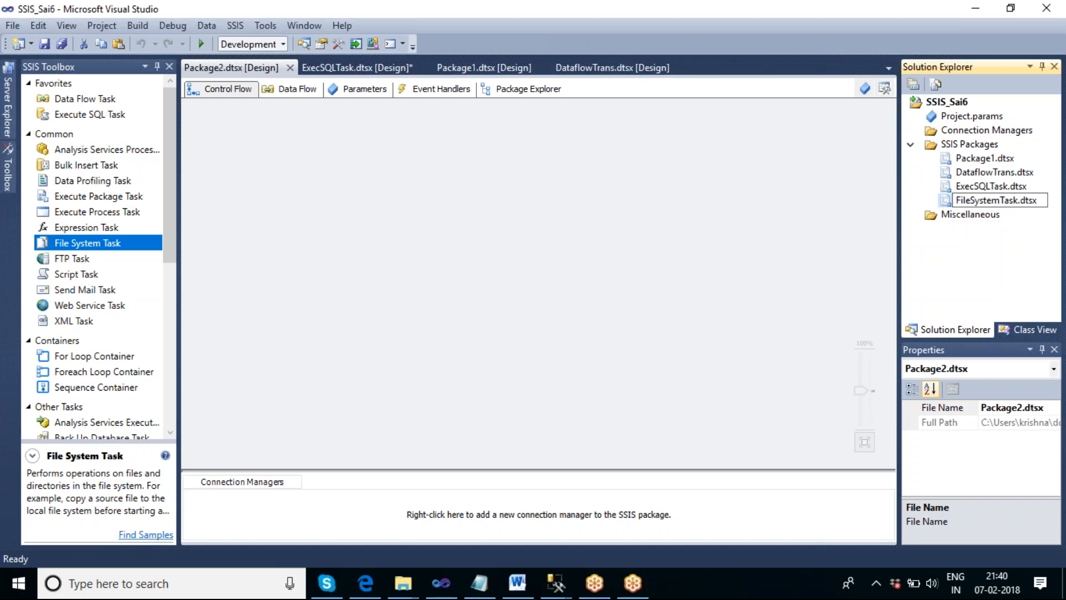
left_click(545, 264)
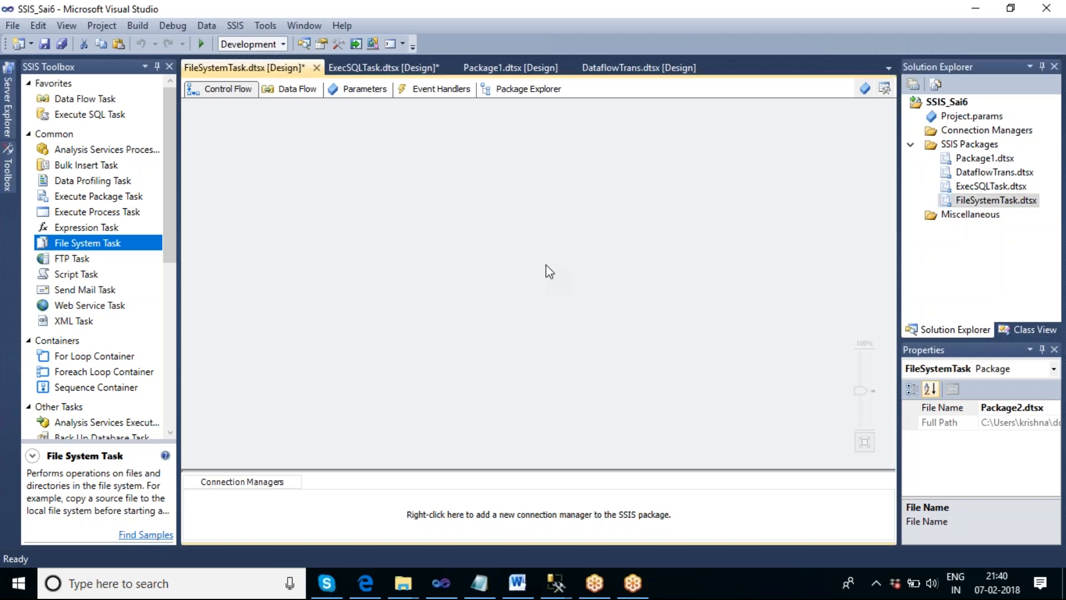
- Place a File System Task on the package's control flow canvas
left_click(66, 249)
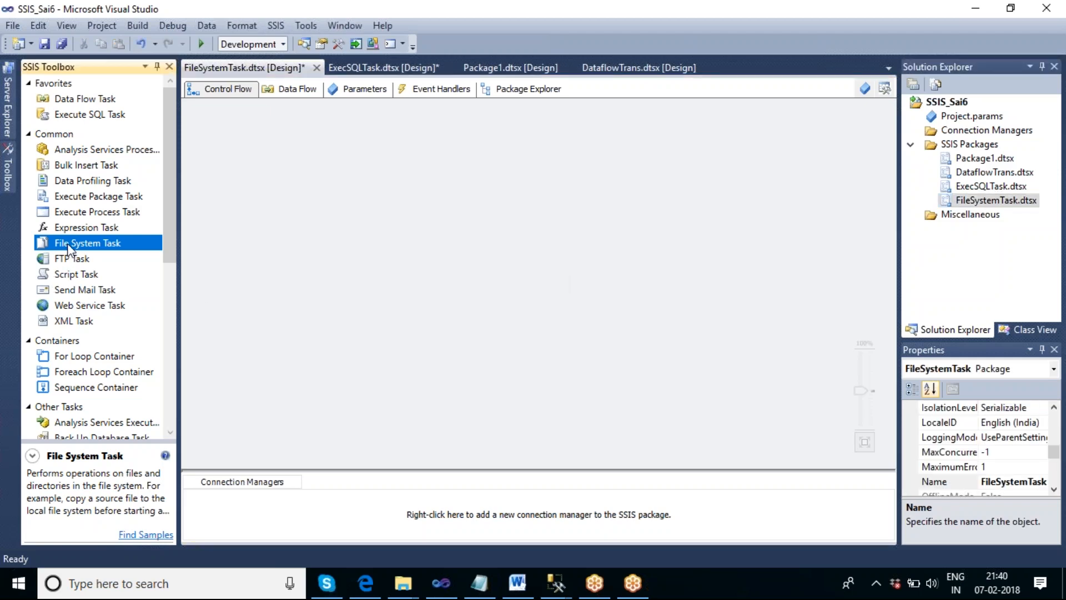
left_click(322, 169)
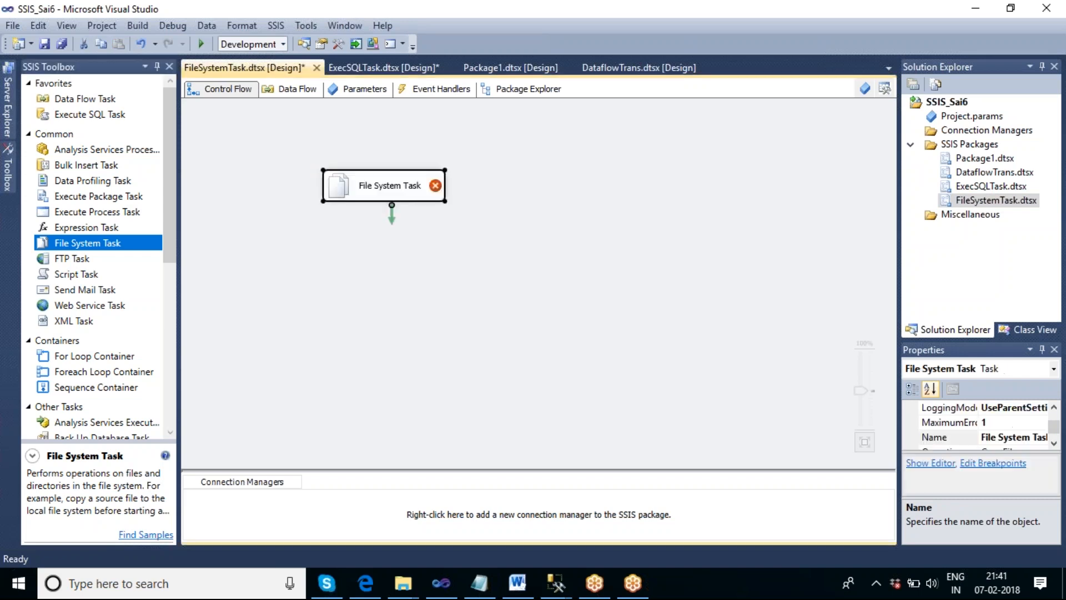
left_click(398, 278)
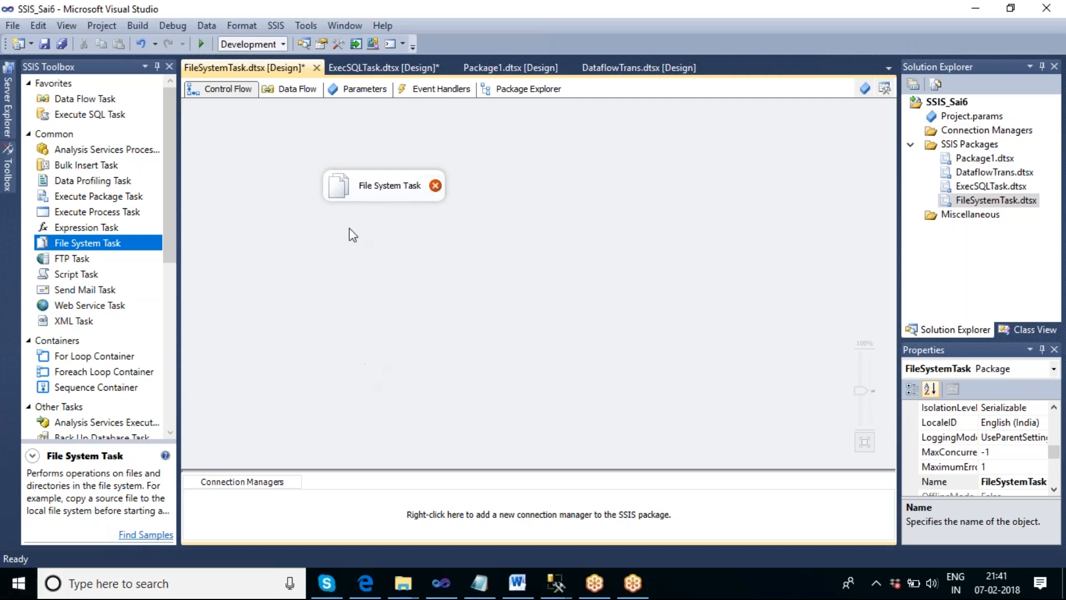
- Open the File System Task editor and set the task's operation to Create directory
left_click(387, 198)
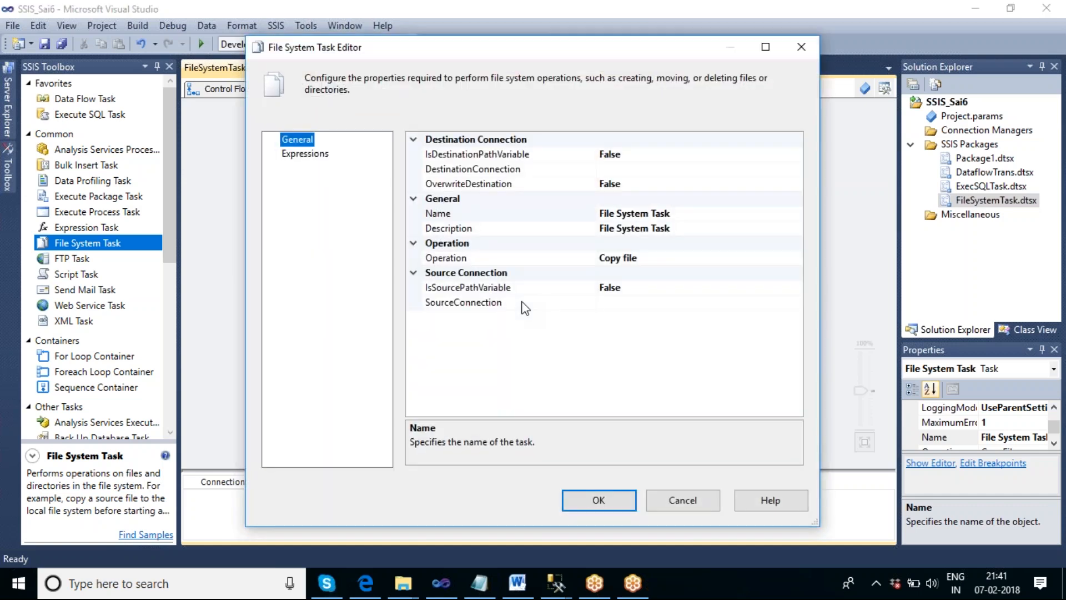
left_click(690, 258)
left_click(795, 258)
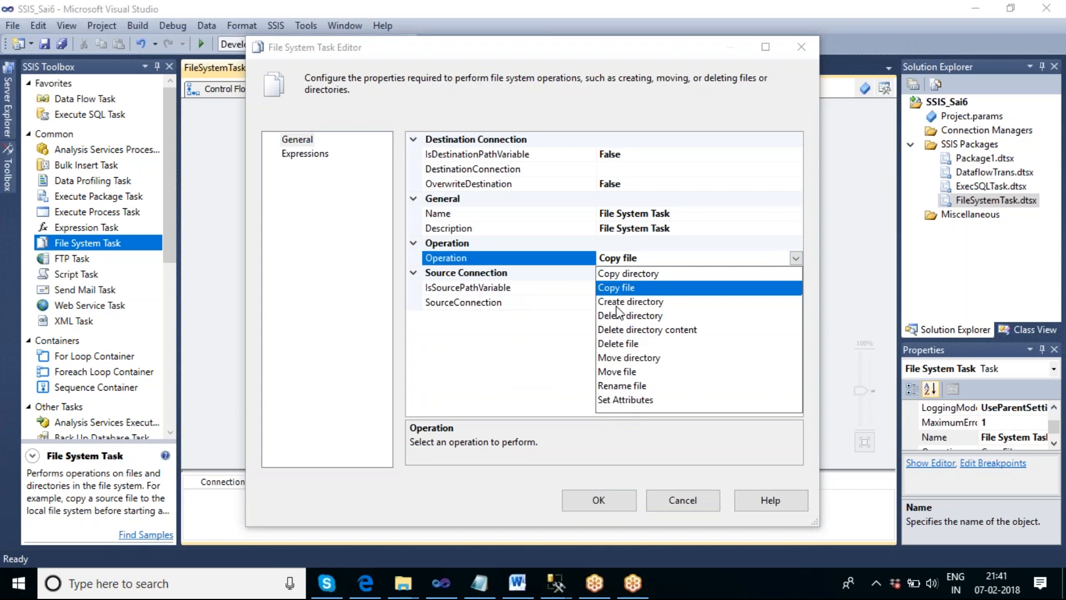
left_click(617, 304)
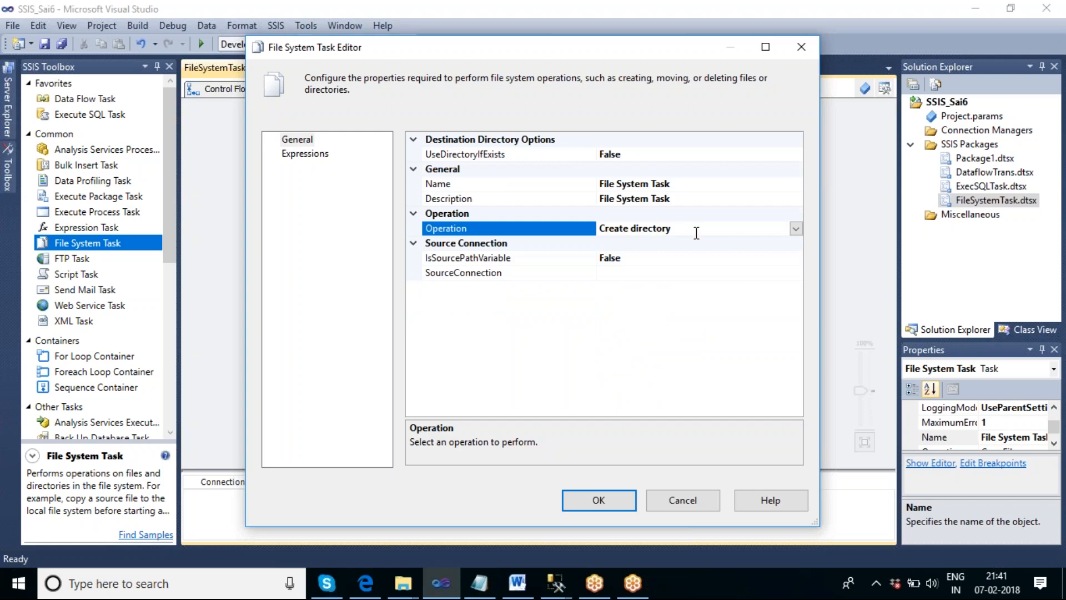
left_click(796, 228)
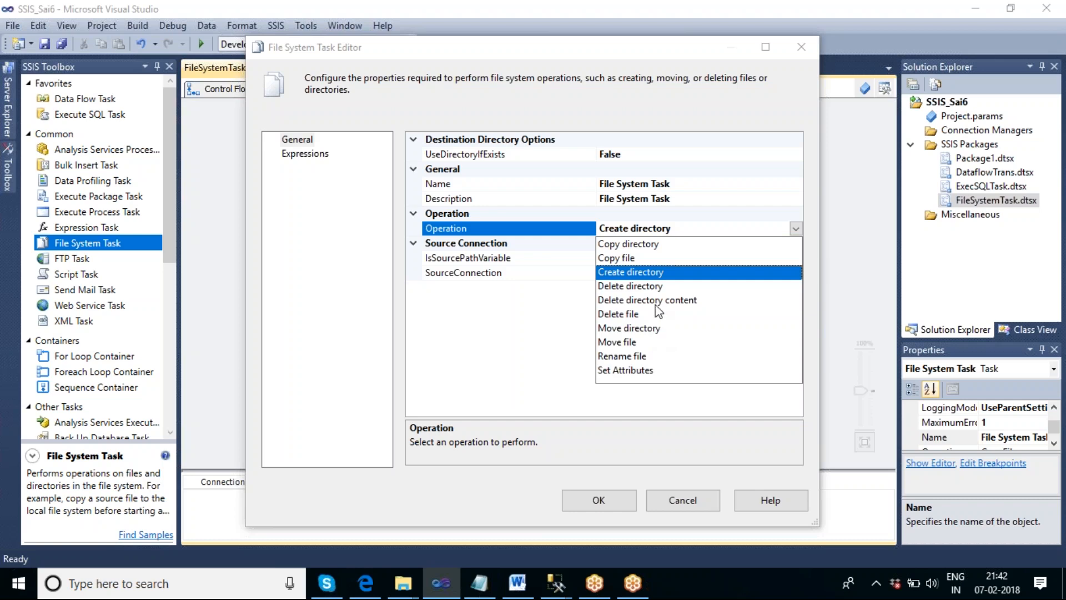
left_click(641, 273)
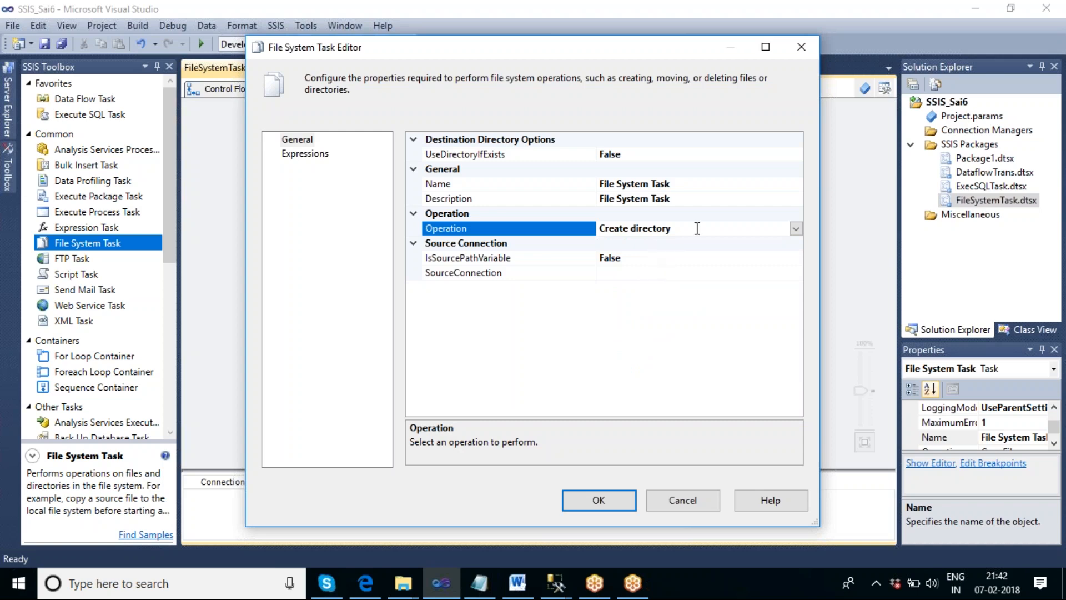
- Rename the task to Create Folder
left_click(685, 184)
left_click_drag(685, 183, 599, 183)
type("C")
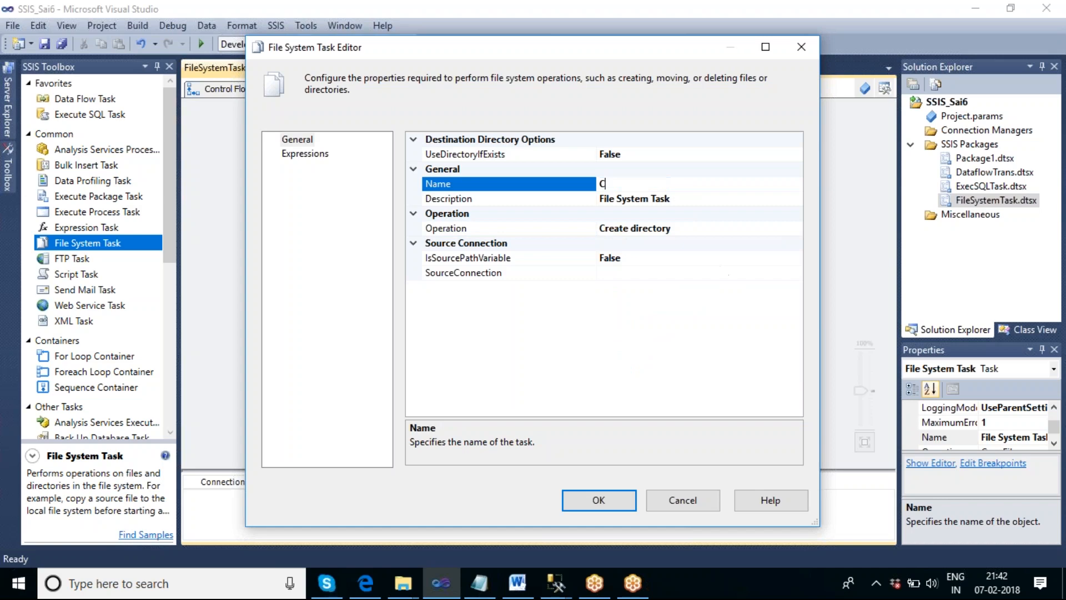
type("reate Folder")
- Start a new source connection for the task with usage type Create folder, browsing to the Desktop folder
left_click(603, 275)
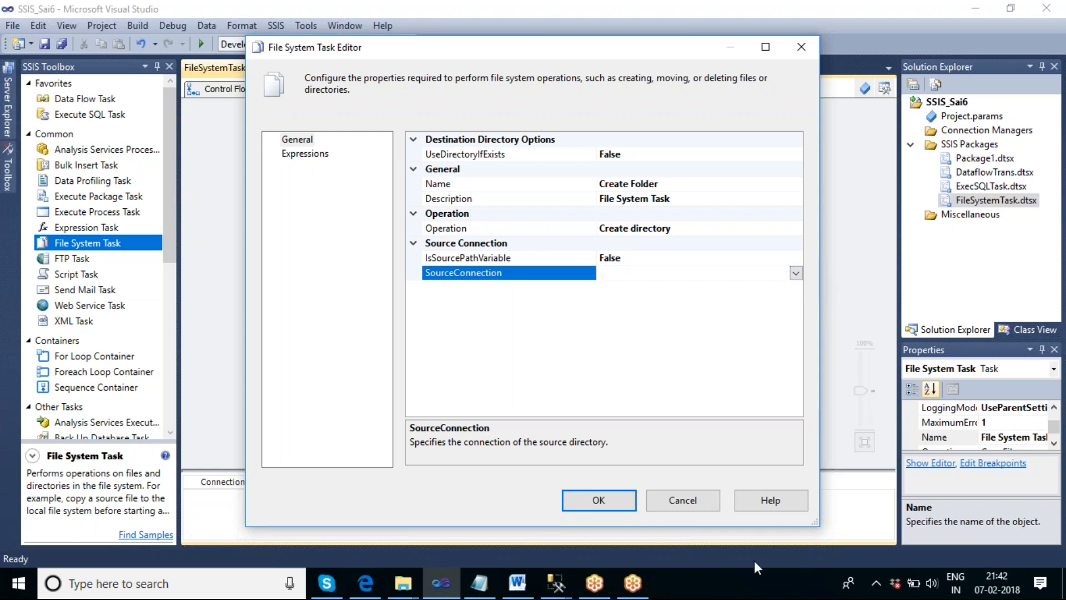
left_click(797, 272)
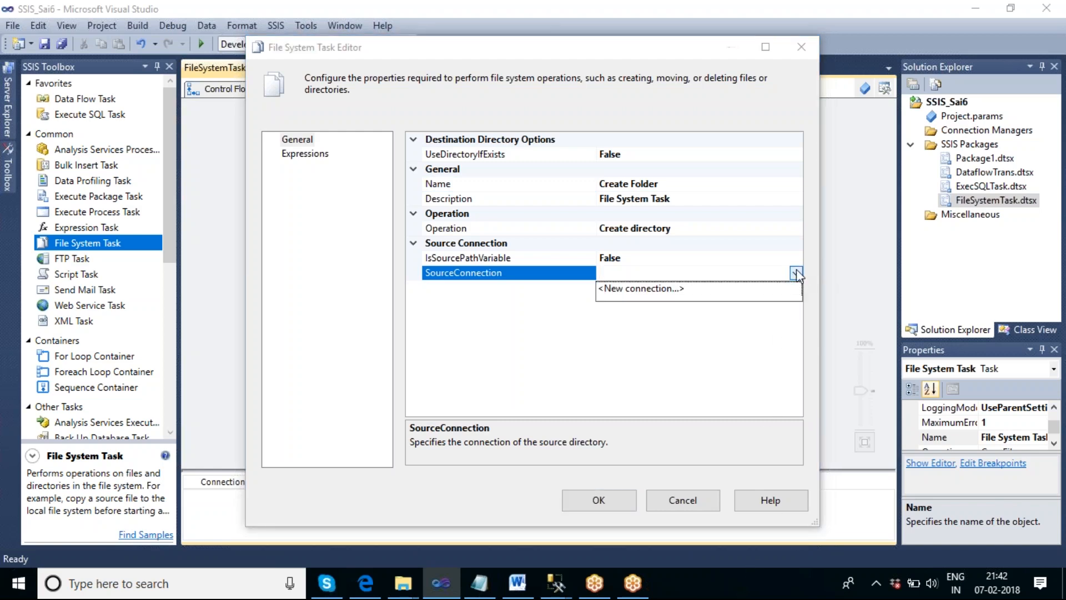
left_click(675, 288)
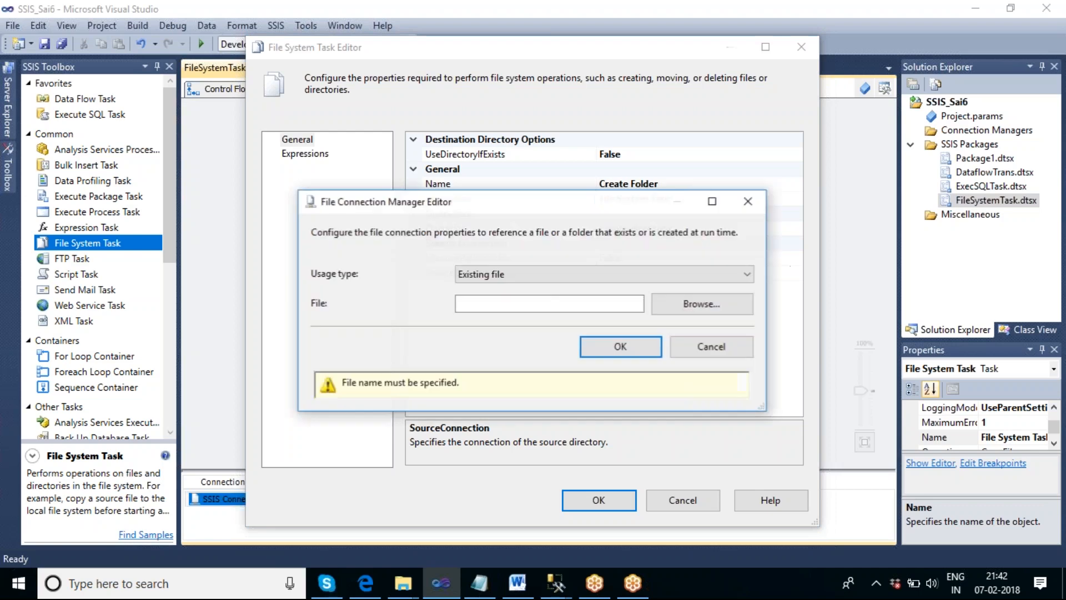
left_click(594, 276)
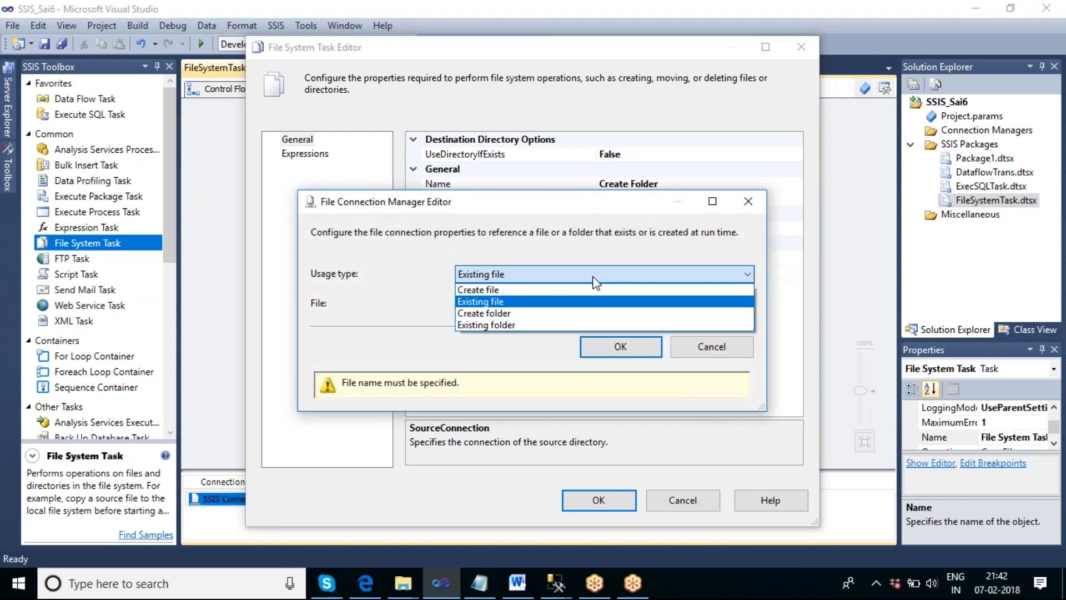
left_click(513, 314)
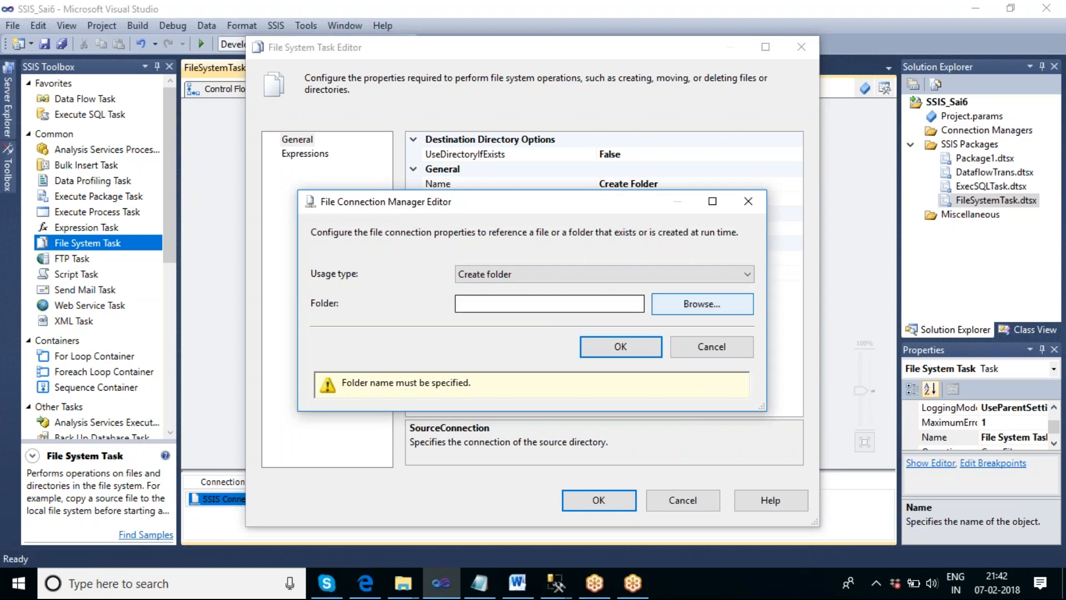
left_click(702, 303)
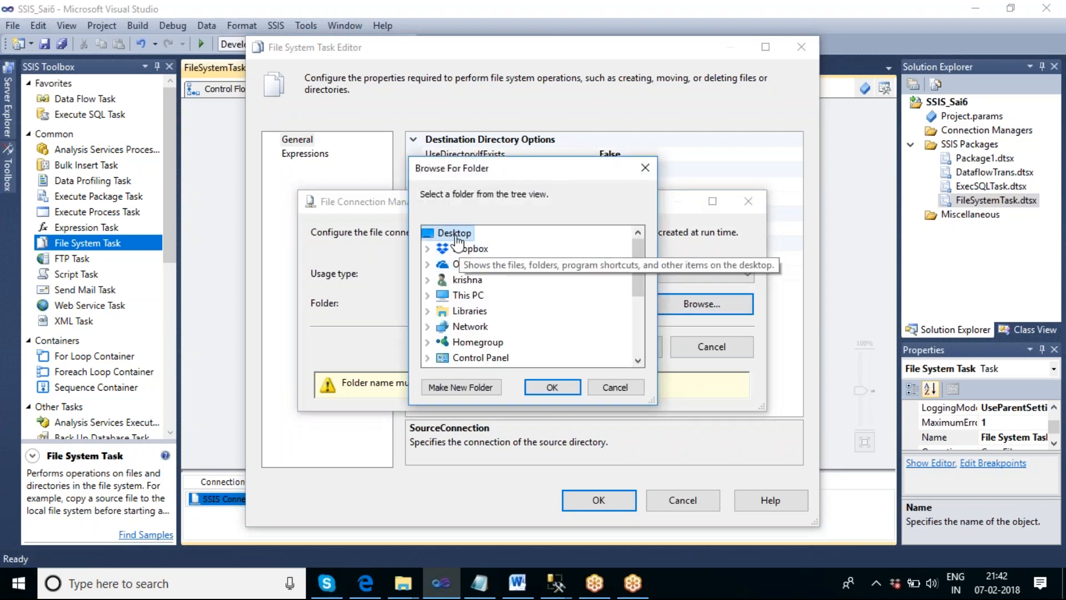
left_click(552, 387)
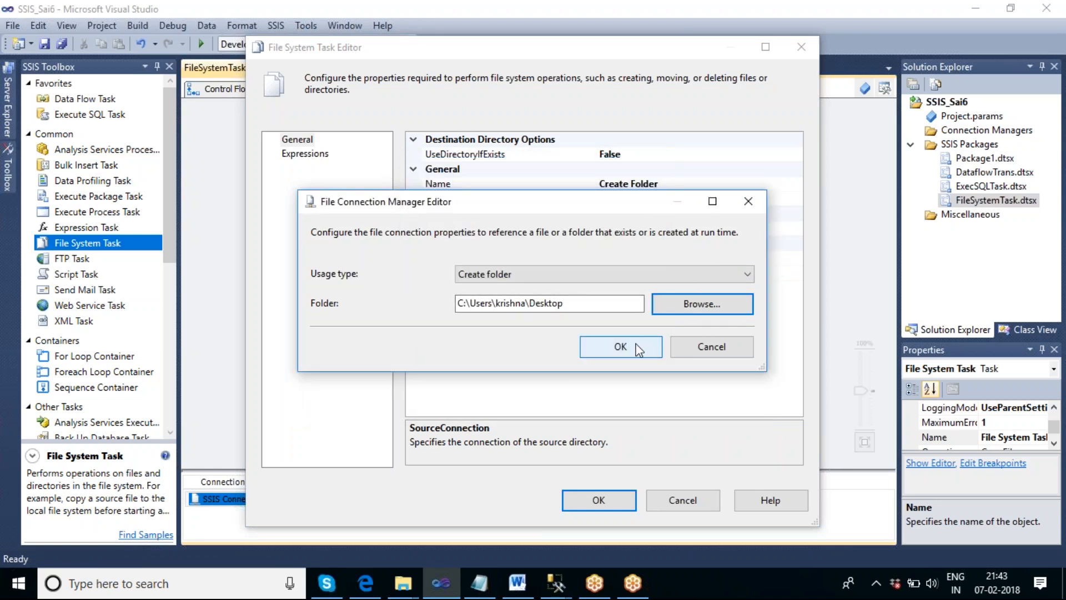
- Append \SSIS_Durga to the Desktop folder path and confirm the connection
left_click(580, 307)
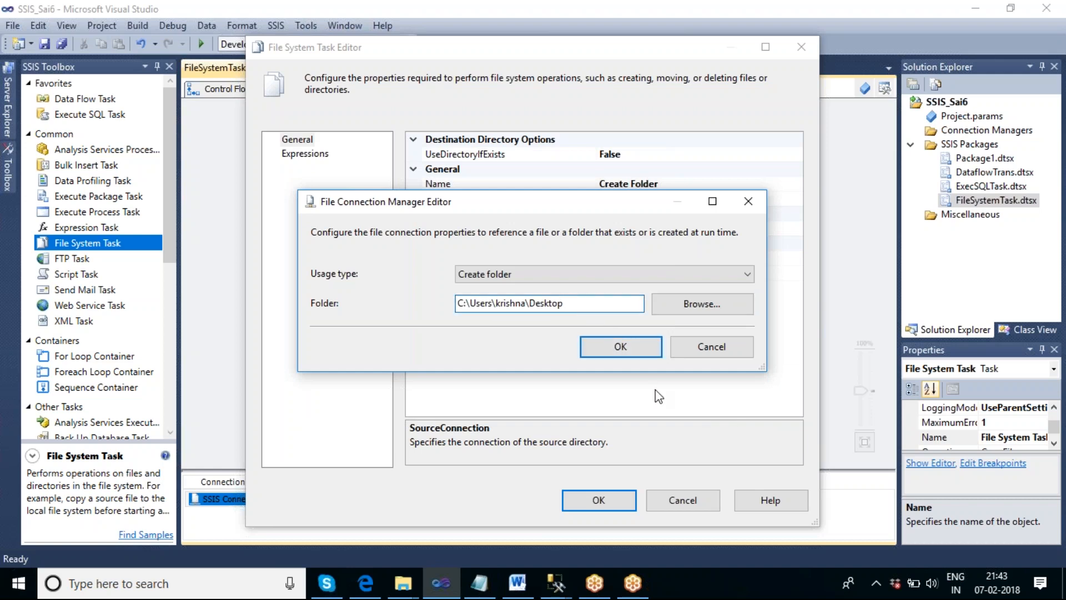
type("\\D")
key("BackSpace")
type("SSIS_Durga")
left_click(629, 346)
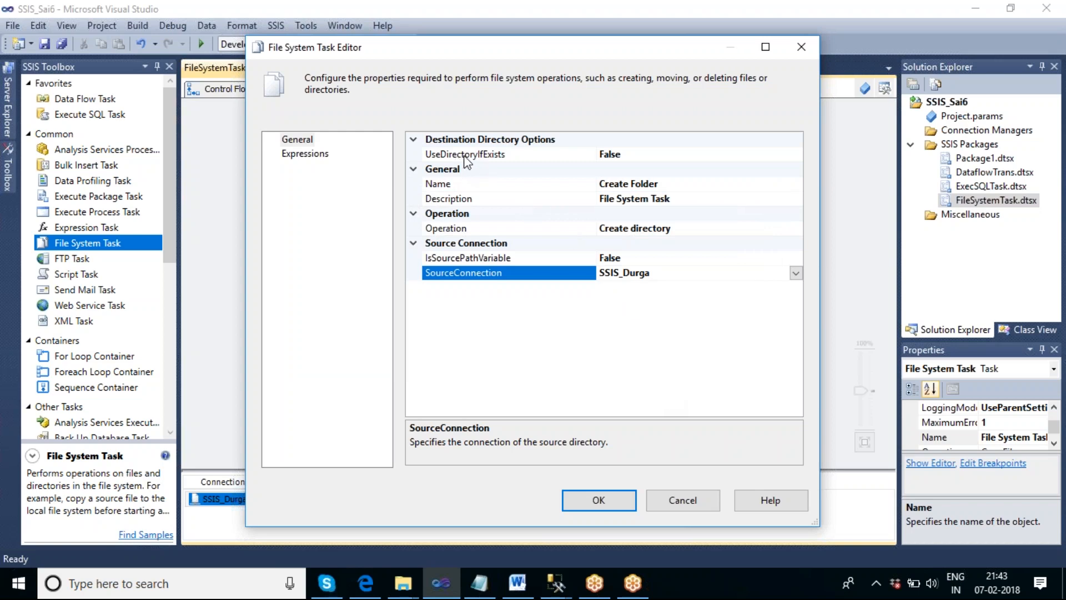
- Change the UseDirectoryIfExists option and confirm the File System Task editor
left_click(670, 158)
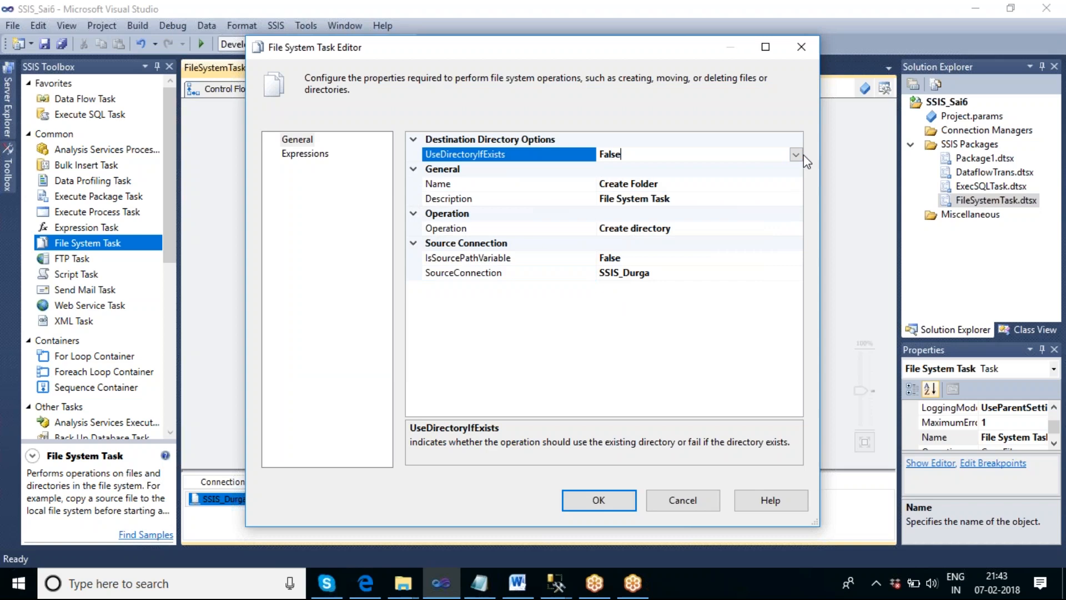
left_click(796, 155)
left_click(633, 170)
left_click(617, 503)
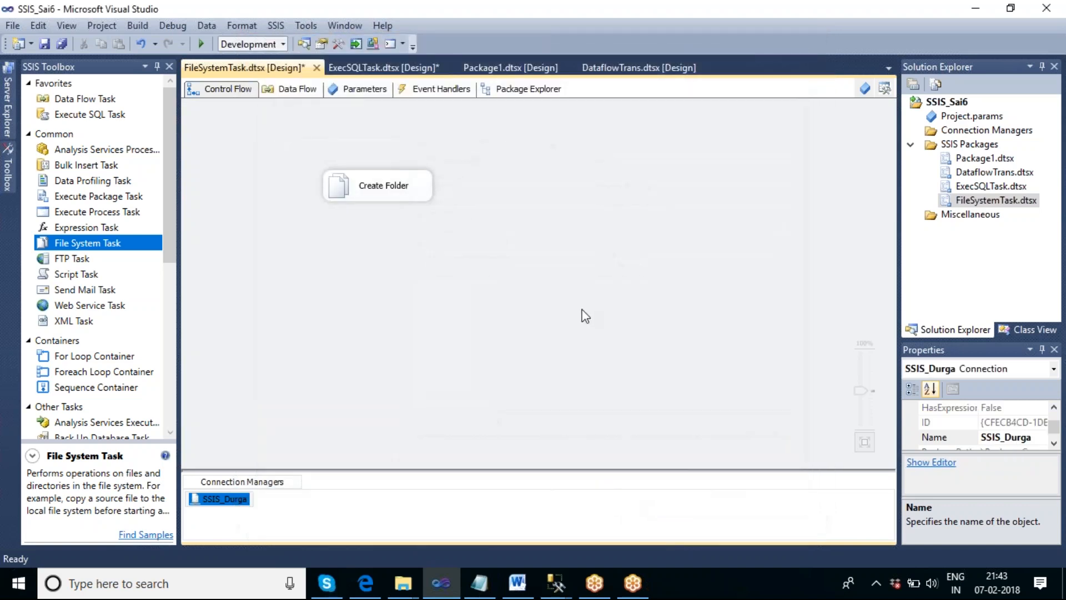
- Execute the Create Folder task
right_click(726, 595)
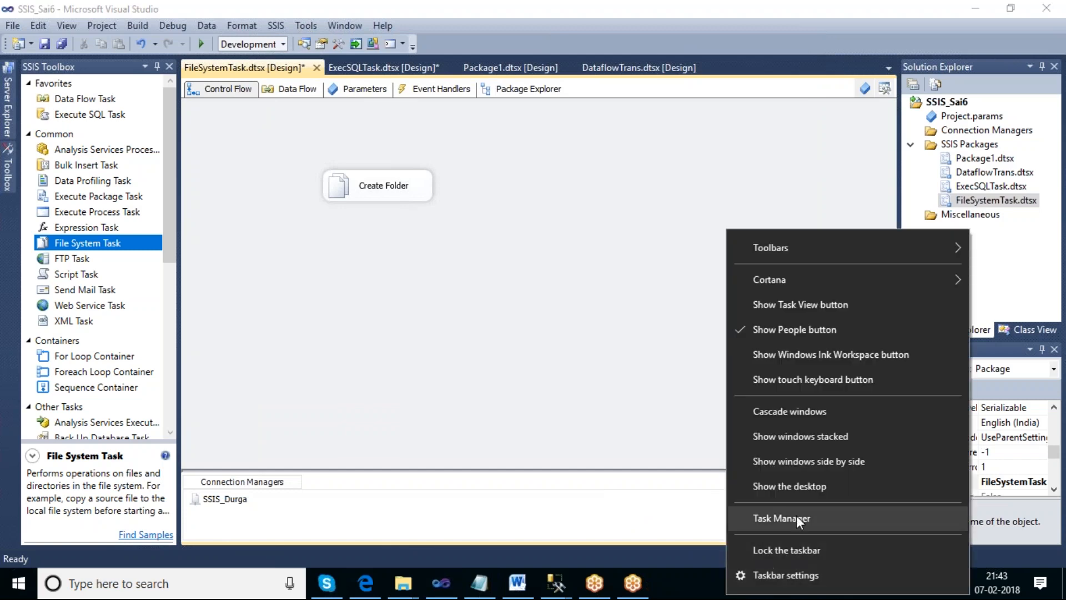
left_click(493, 305)
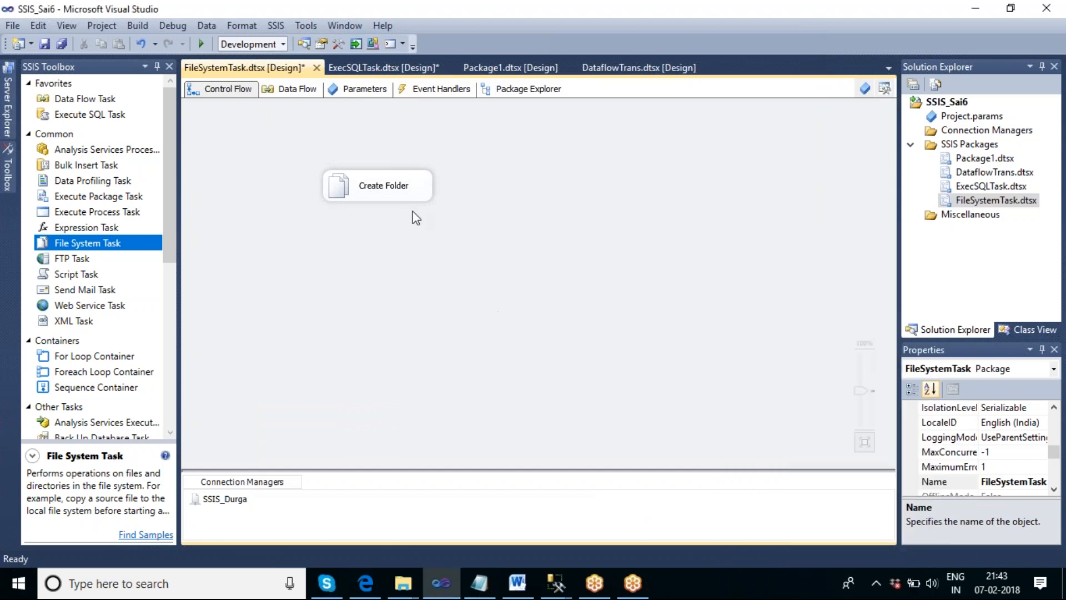
right_click(408, 203)
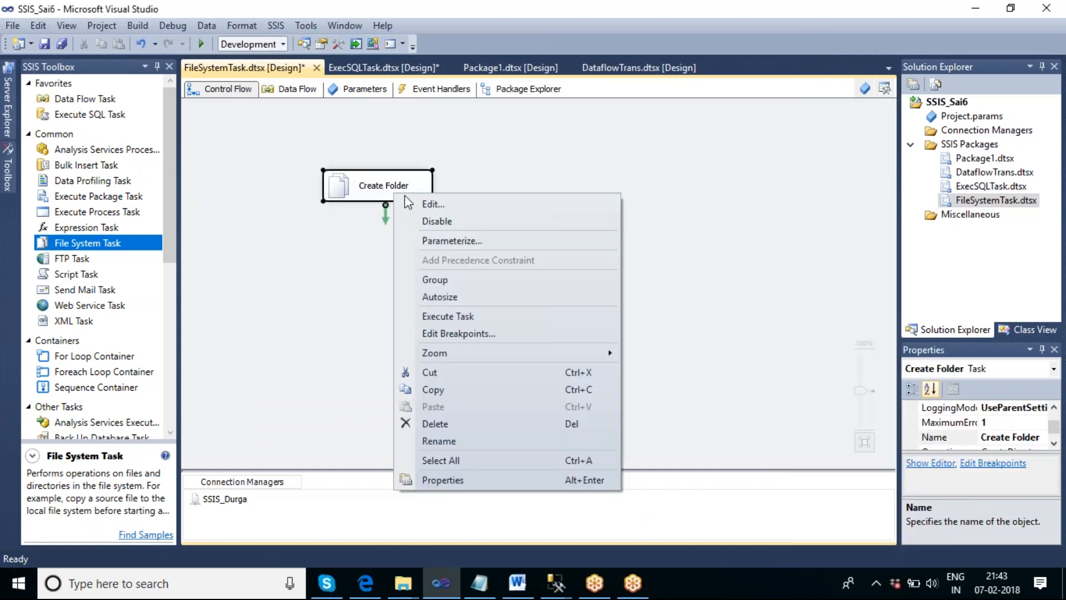
left_click(462, 316)
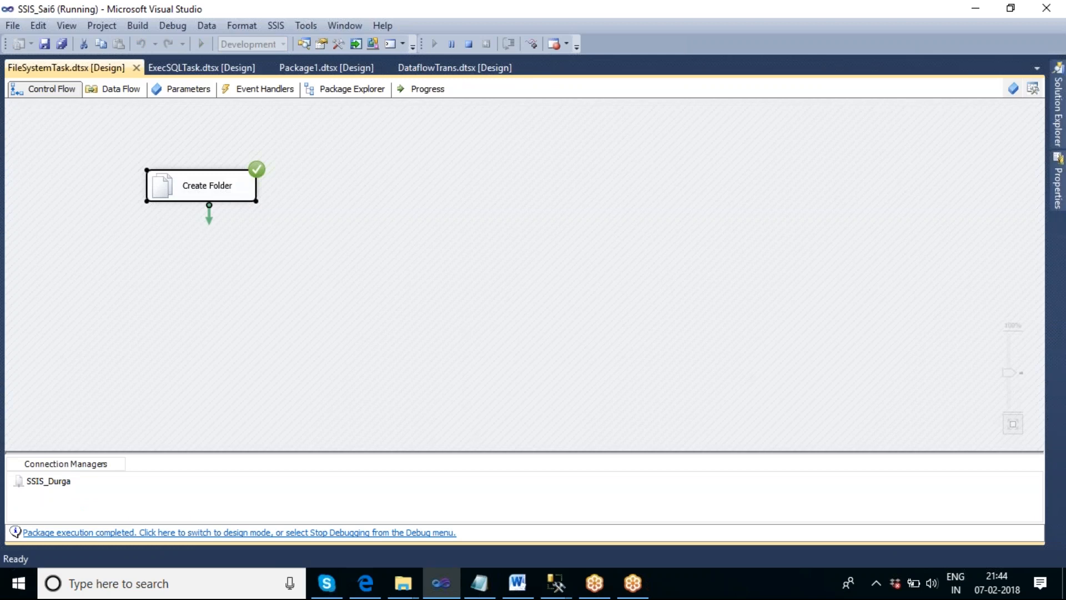
- Show the desktop and open the SSIS_Durga folder to check it
right_click(776, 593)
left_click(831, 481)
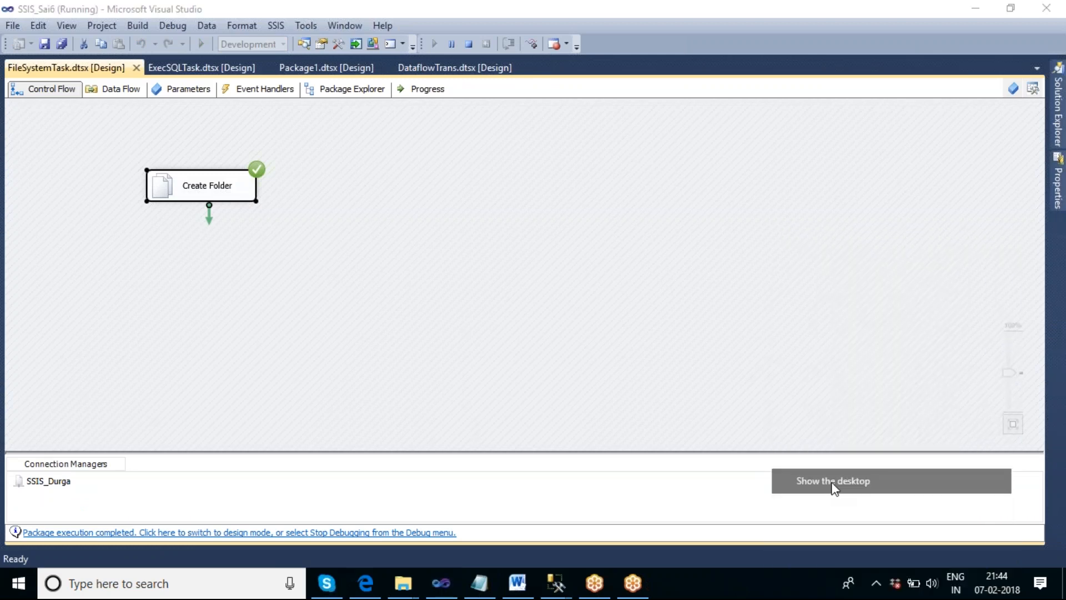
left_click(499, 413)
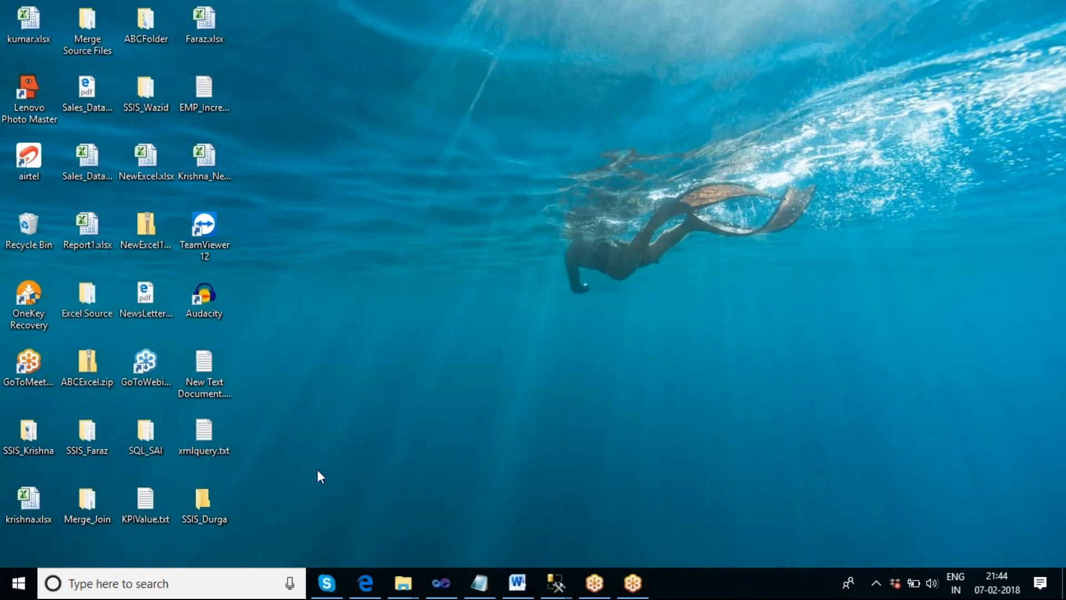
double_click(202, 501)
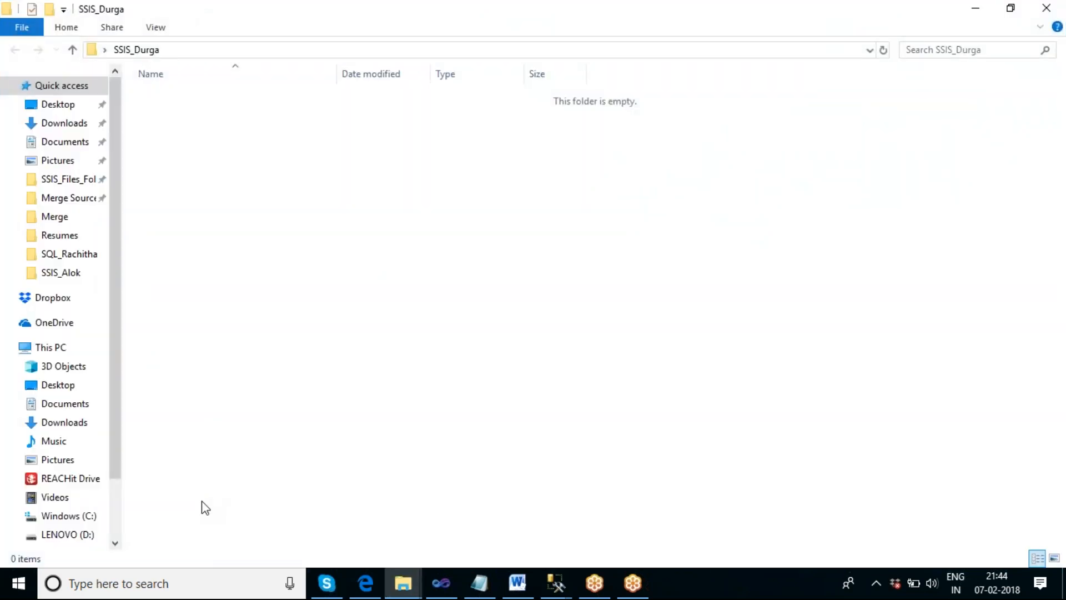
left_click(1045, 7)
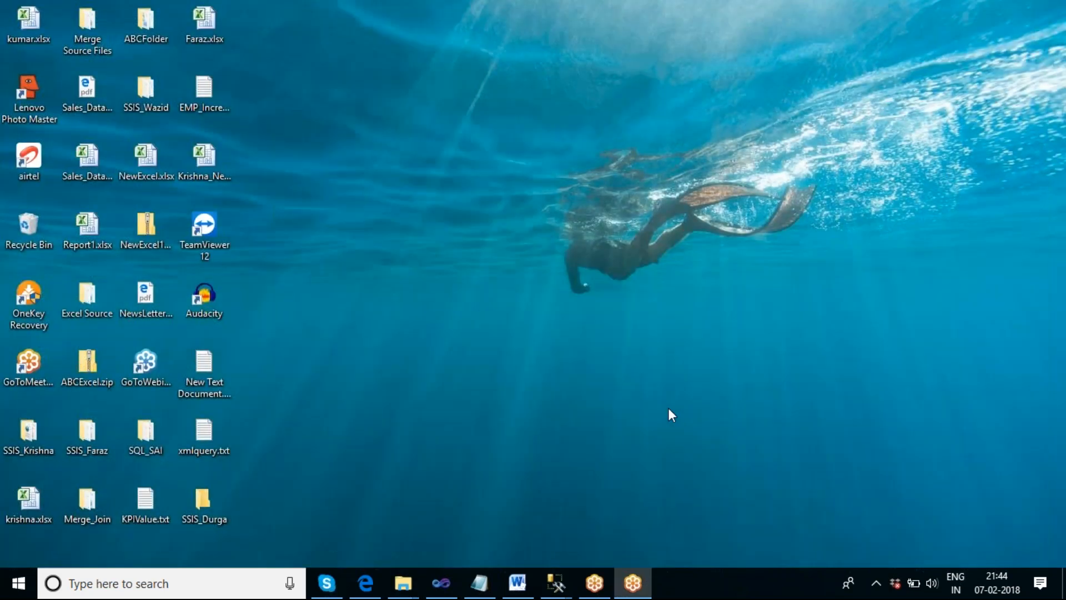
- Permanently delete the SSIS_Durga folder from the desktop
left_click(204, 502)
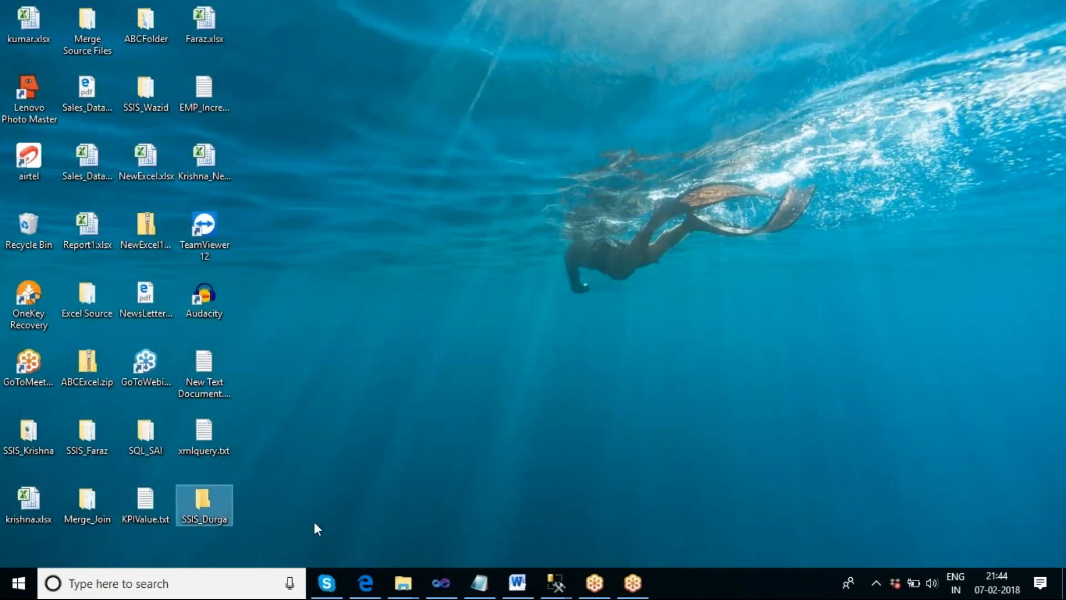
key("shift+Delete")
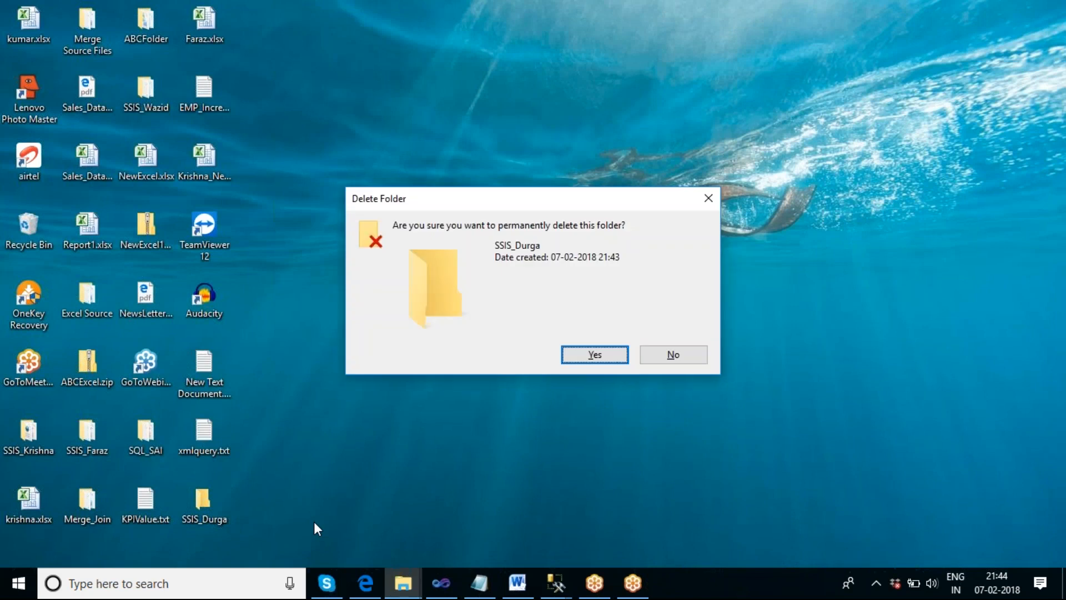
key("Return")
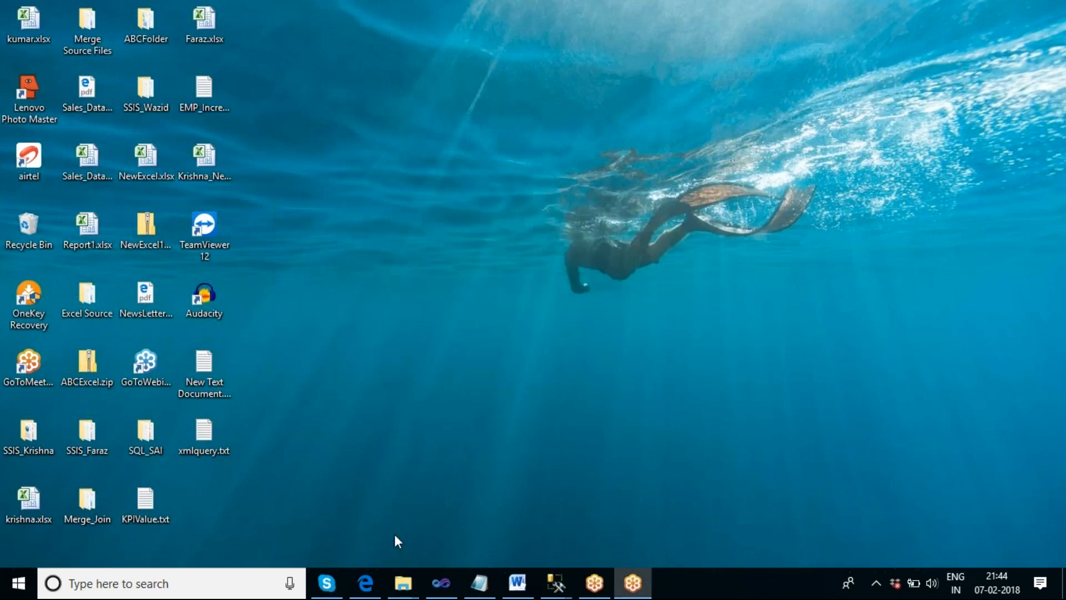
- Stop debugging in Visual Studio and execute the Create Folder task again
left_click(441, 583)
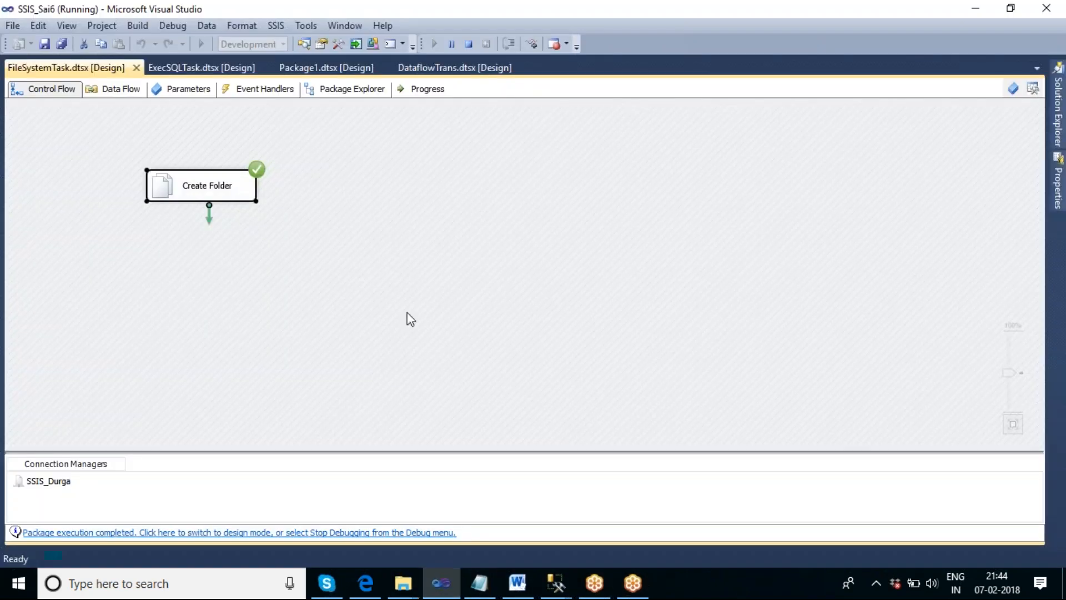
left_click(468, 44)
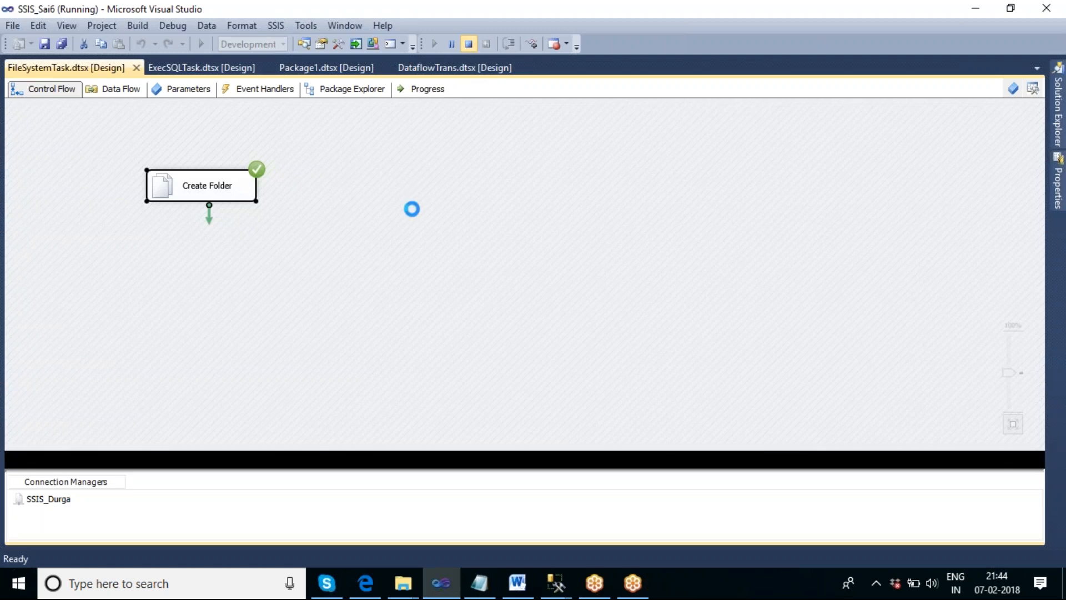
right_click(403, 183)
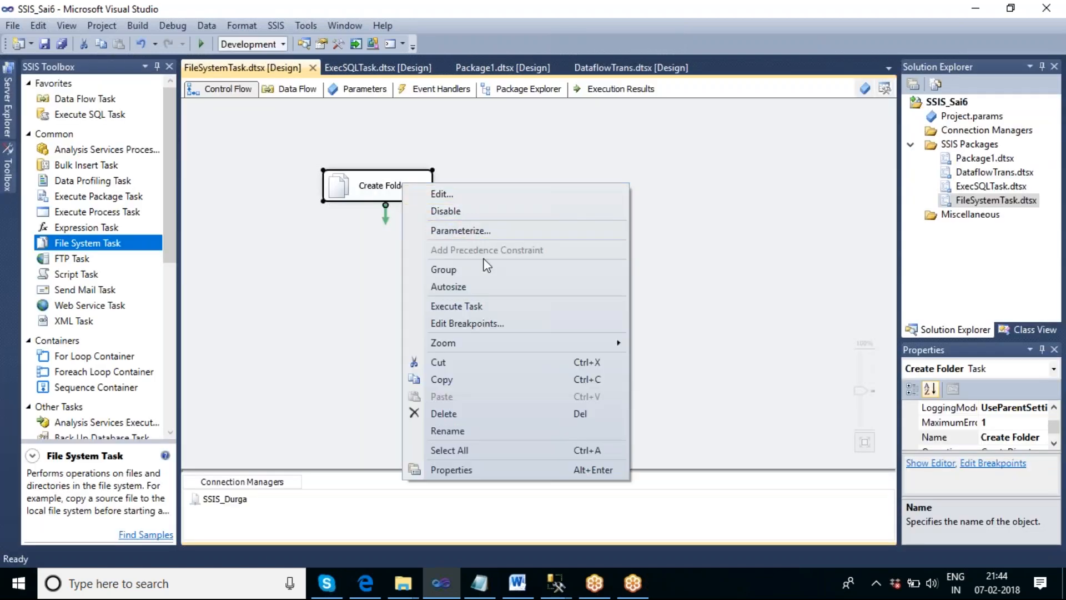
left_click(511, 307)
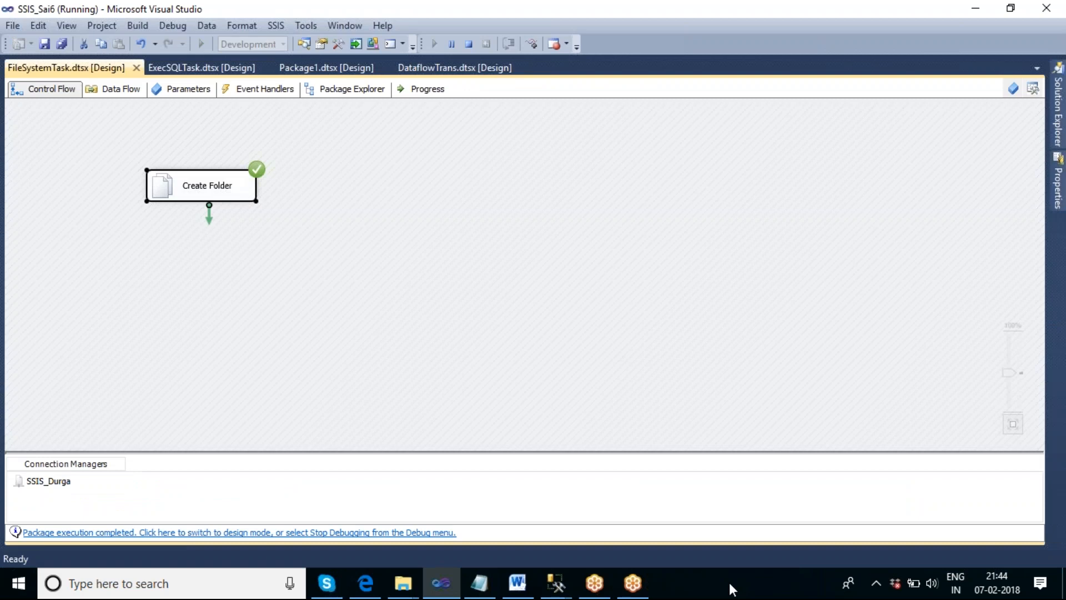
- Show the desktop to check for the SSIS_Durga folder
right_click(729, 582)
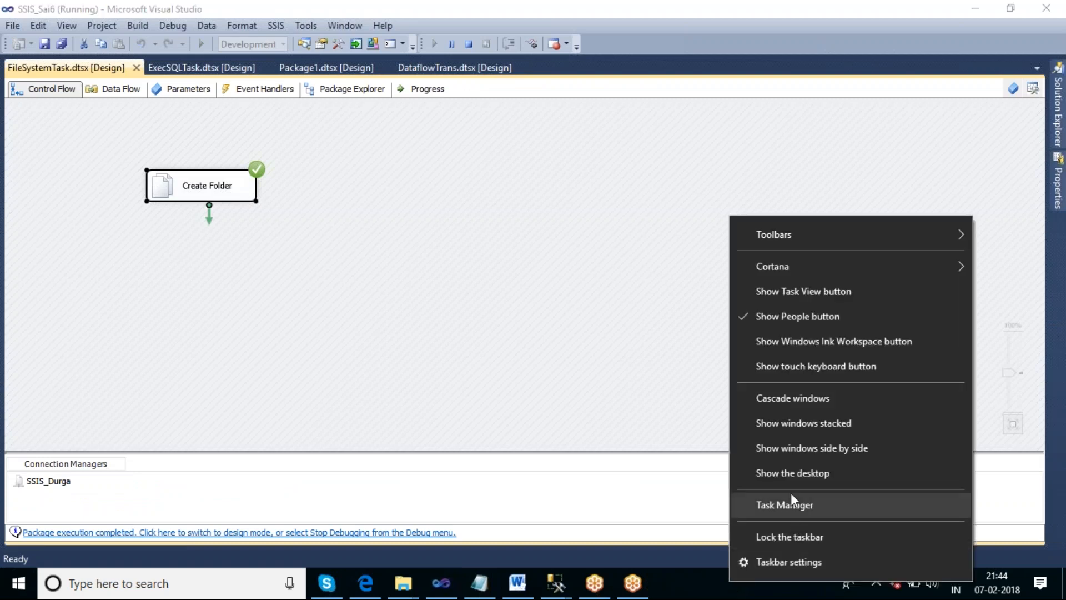
left_click(789, 478)
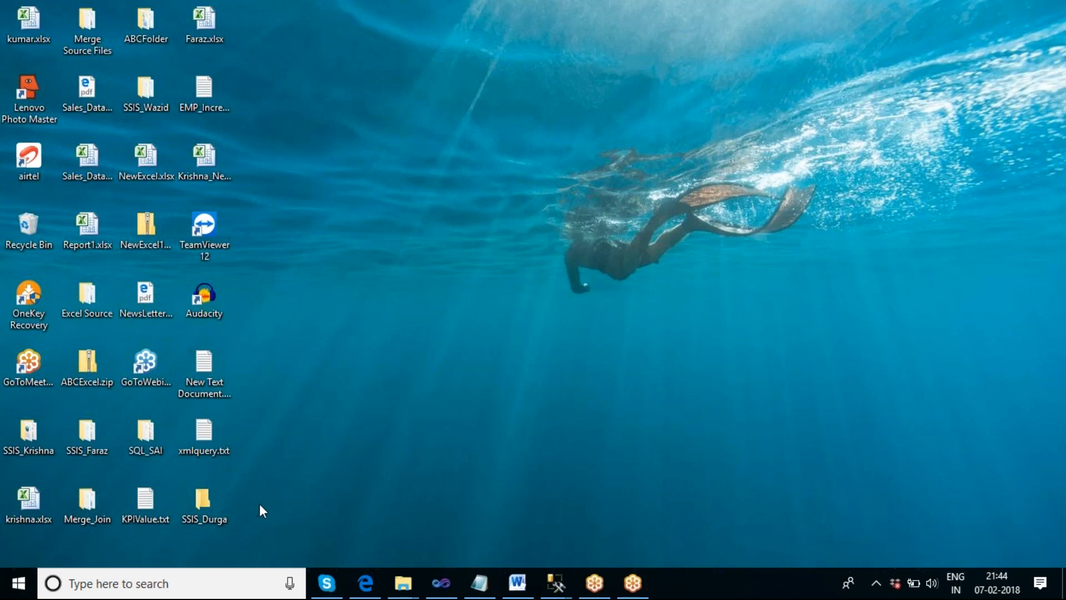
mouse_move(399, 584)
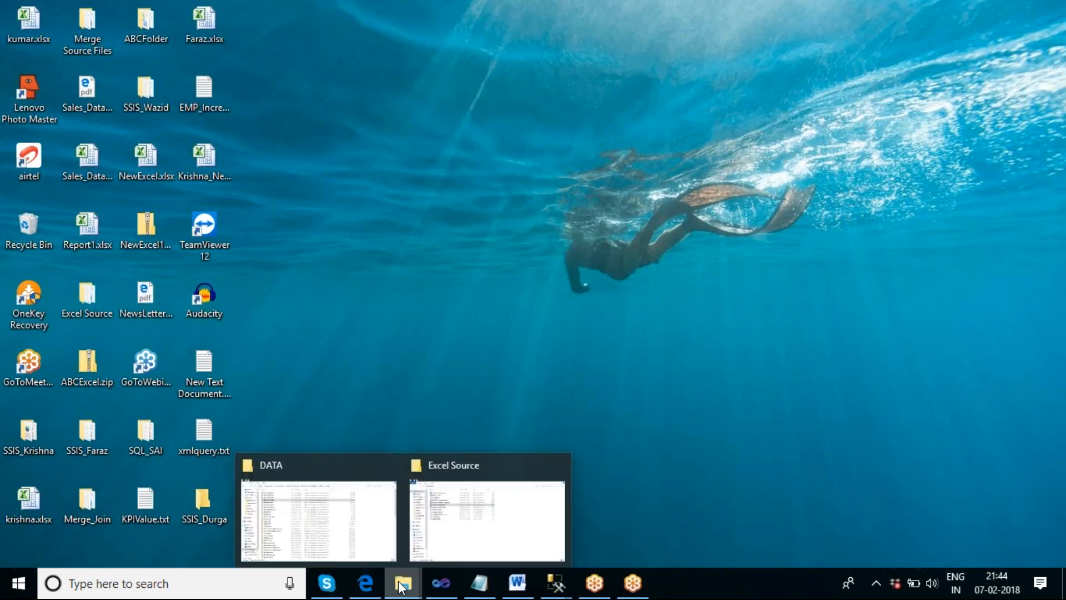
mouse_move(327, 527)
- Browse the folders on New Volume (F:) in File Explorer, opening krishnabkp and Images
left_click(390, 517)
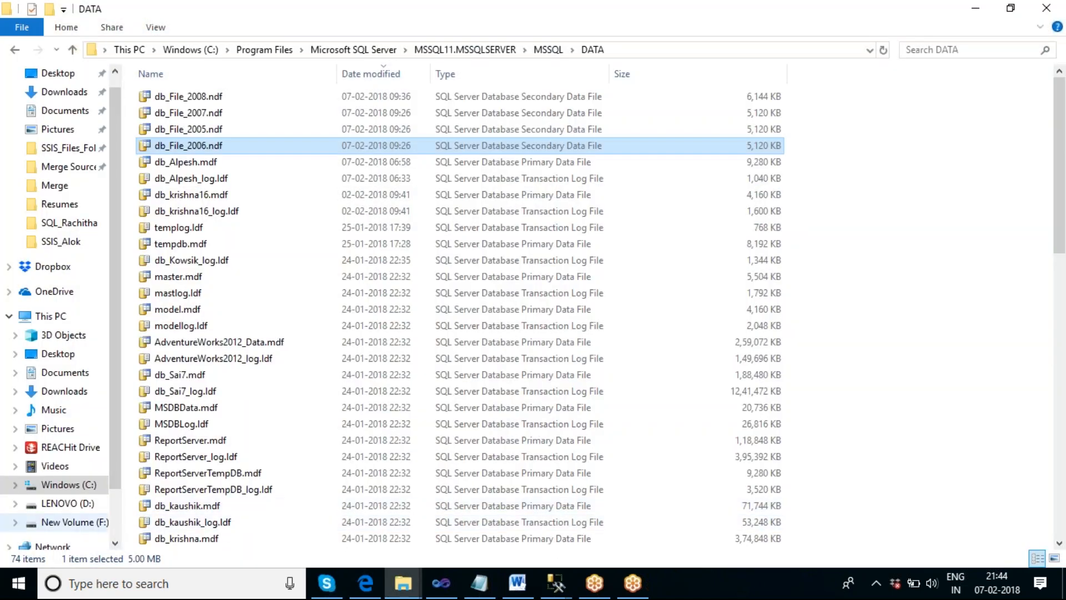
left_click(74, 523)
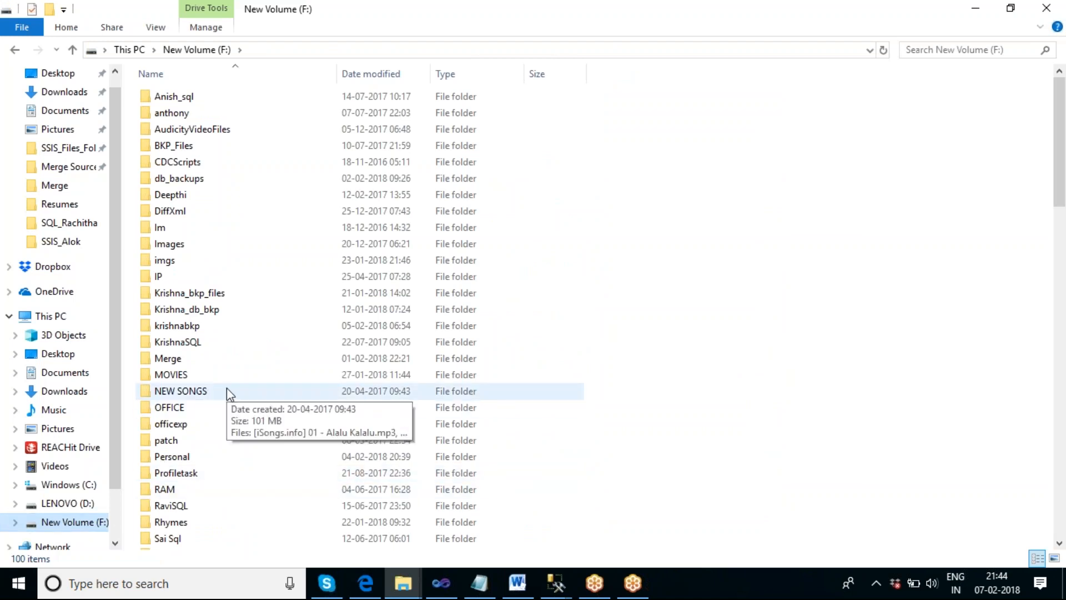
double_click(197, 330)
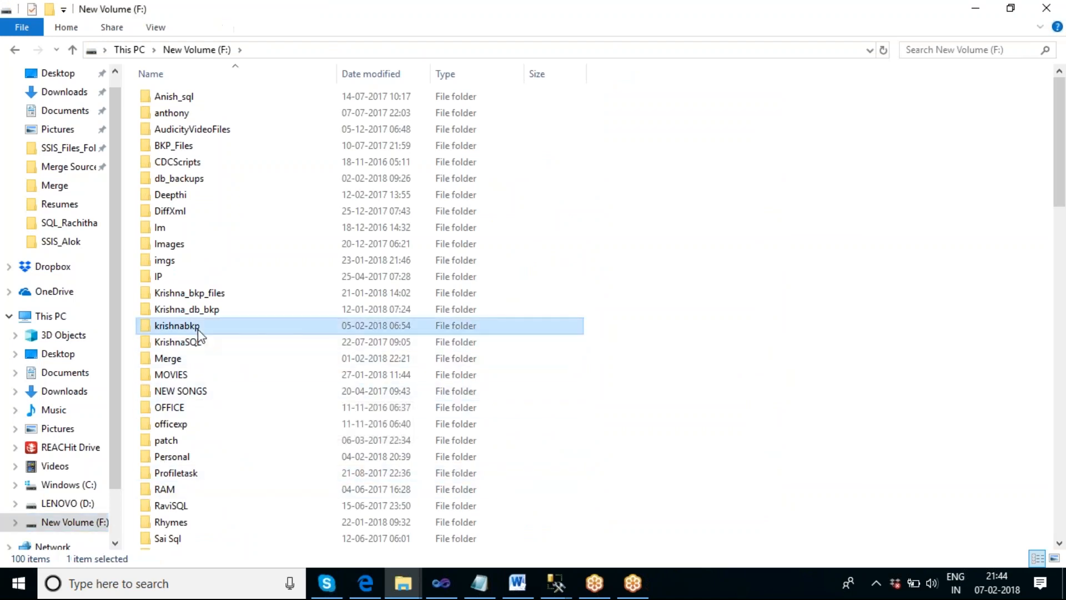
left_click(170, 50)
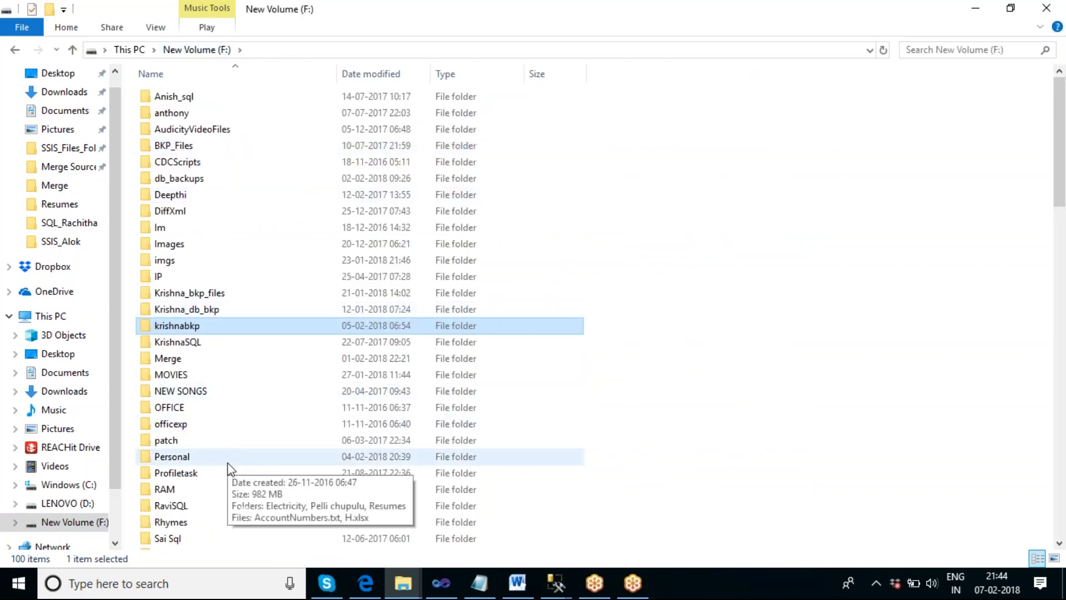
scroll(265, 435, "down", 2)
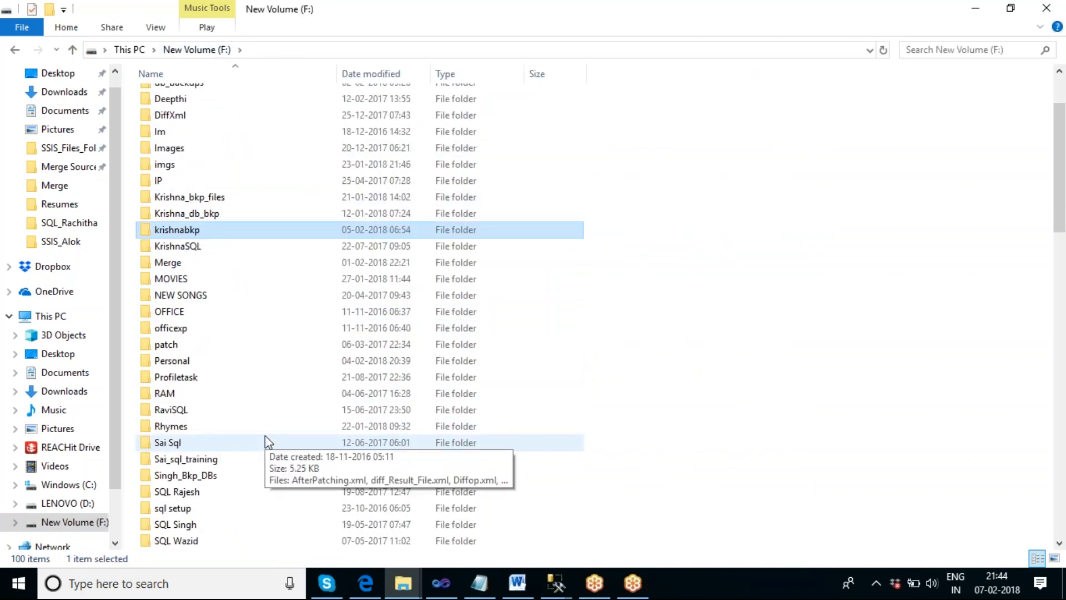
scroll(265, 435, "down", 2)
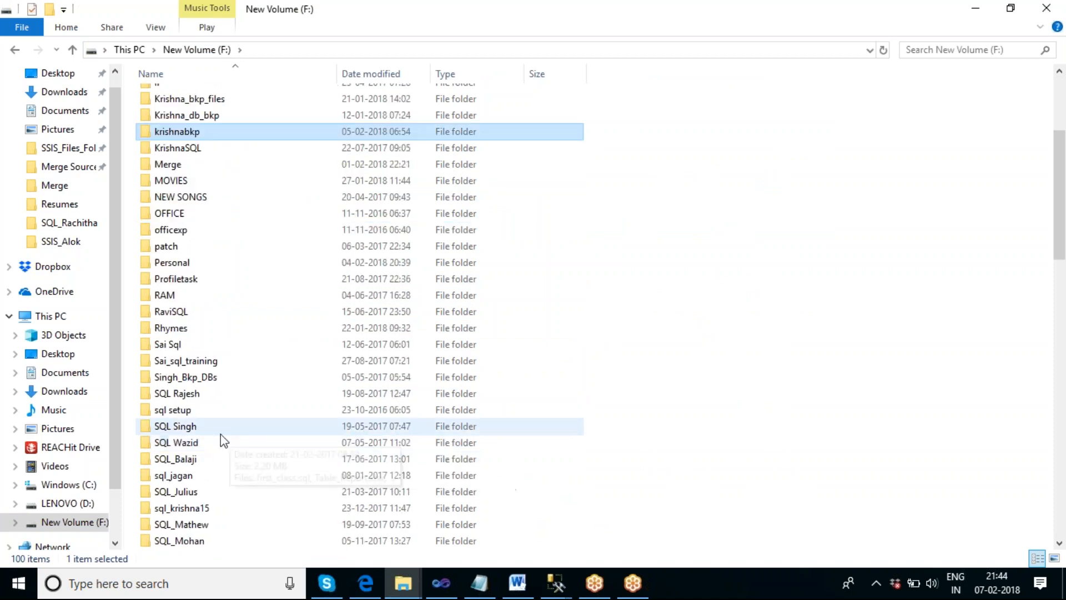
double_click(199, 460)
left_click(240, 51)
scroll(267, 392, "up", 3)
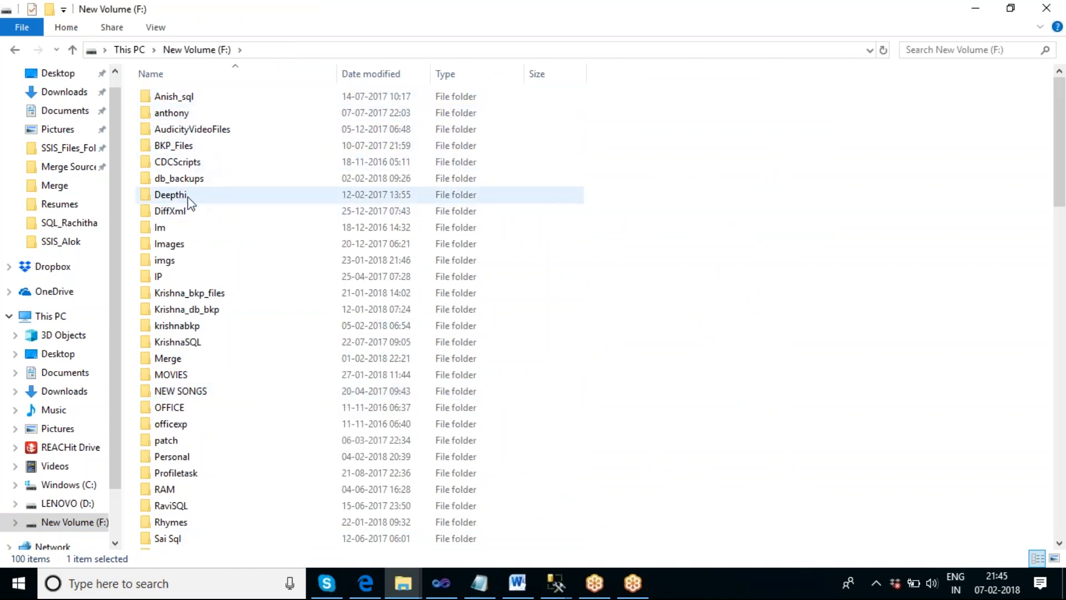
left_click(186, 251)
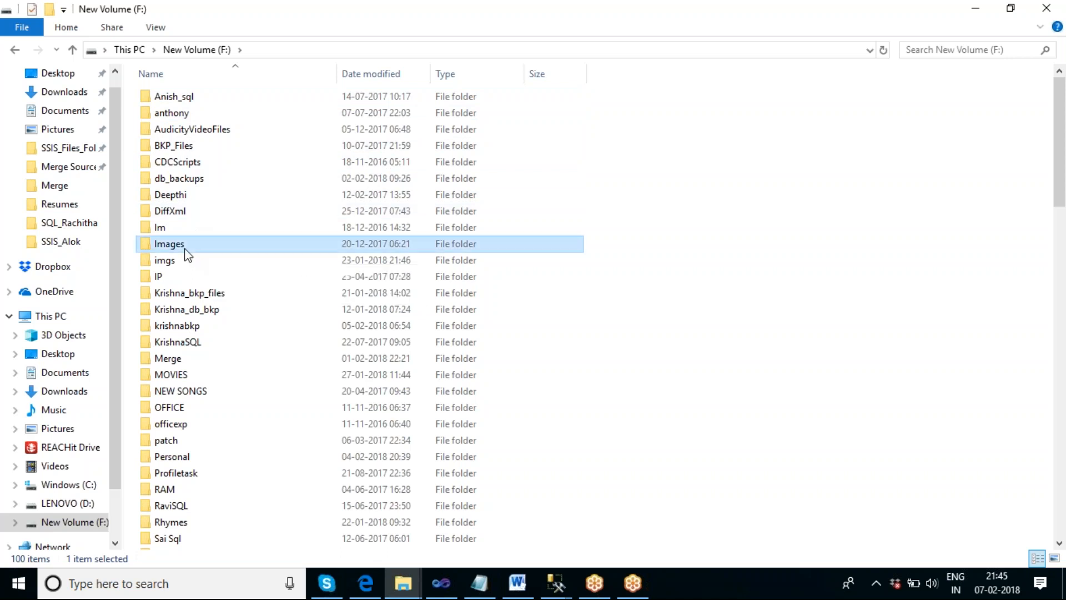
double_click(186, 249)
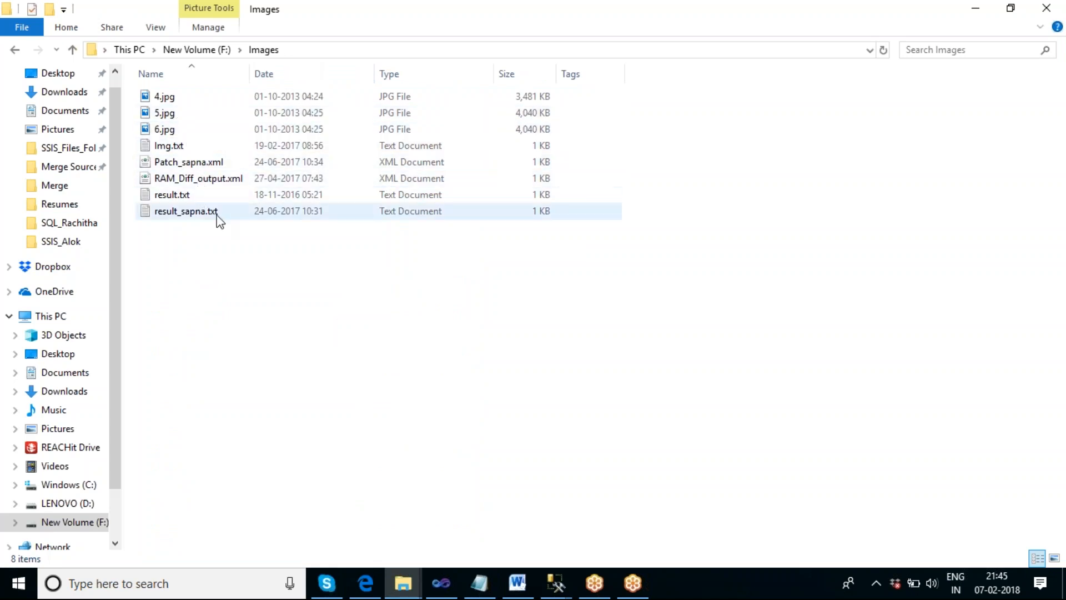
left_click(199, 50)
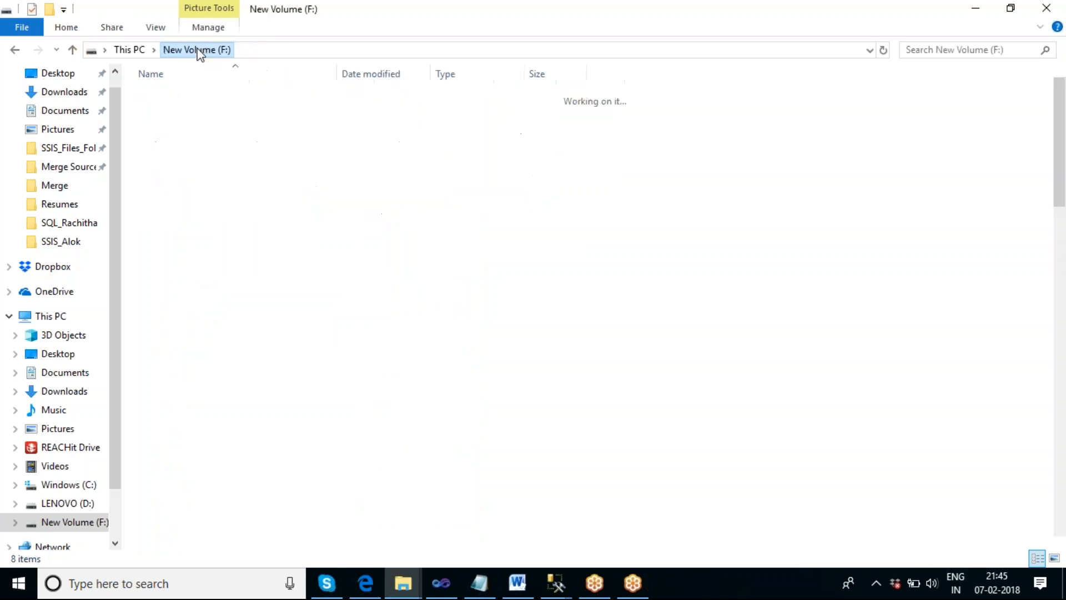
- Show the desktop and copy Faraz.xlsx, NewExcel.xlsx, Sales_Data_Analysis.pdf and NewsLetter_Report.pdf
right_click(746, 591)
left_click(804, 482)
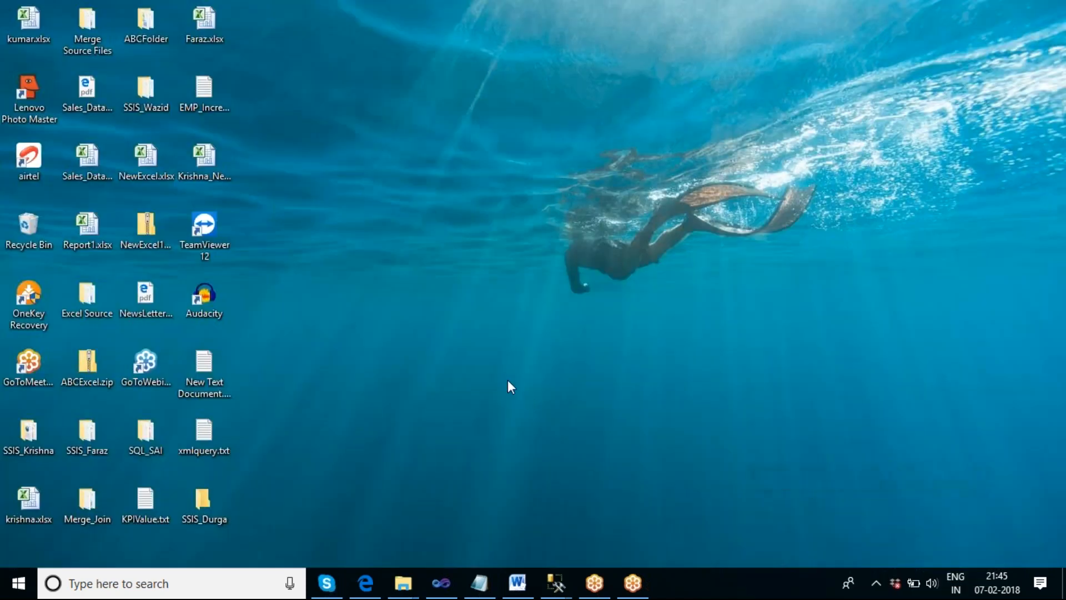
left_click(158, 153)
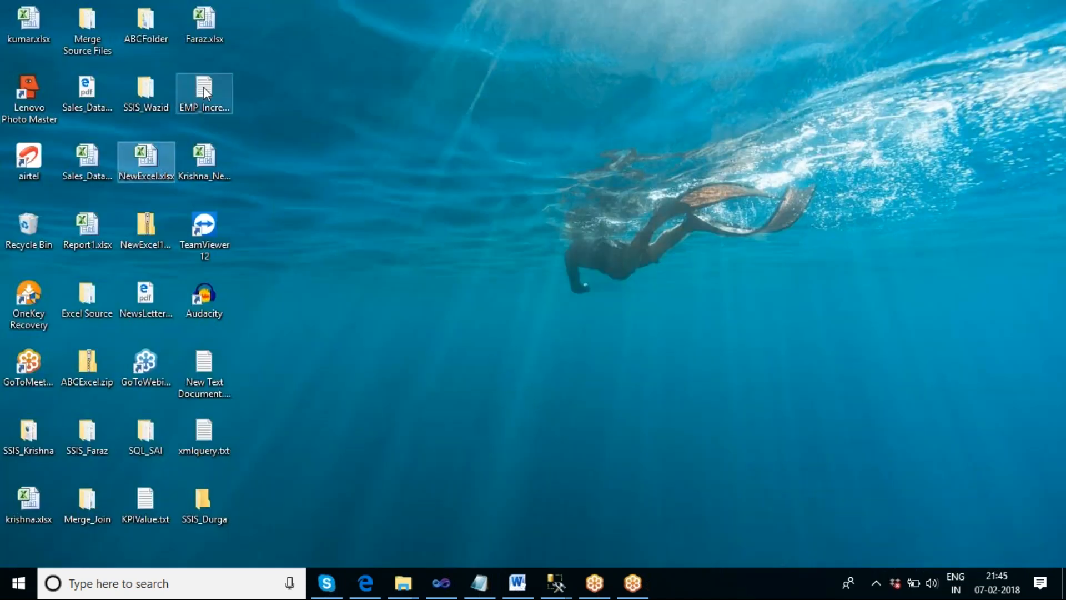
left_click(206, 23, "ctrl")
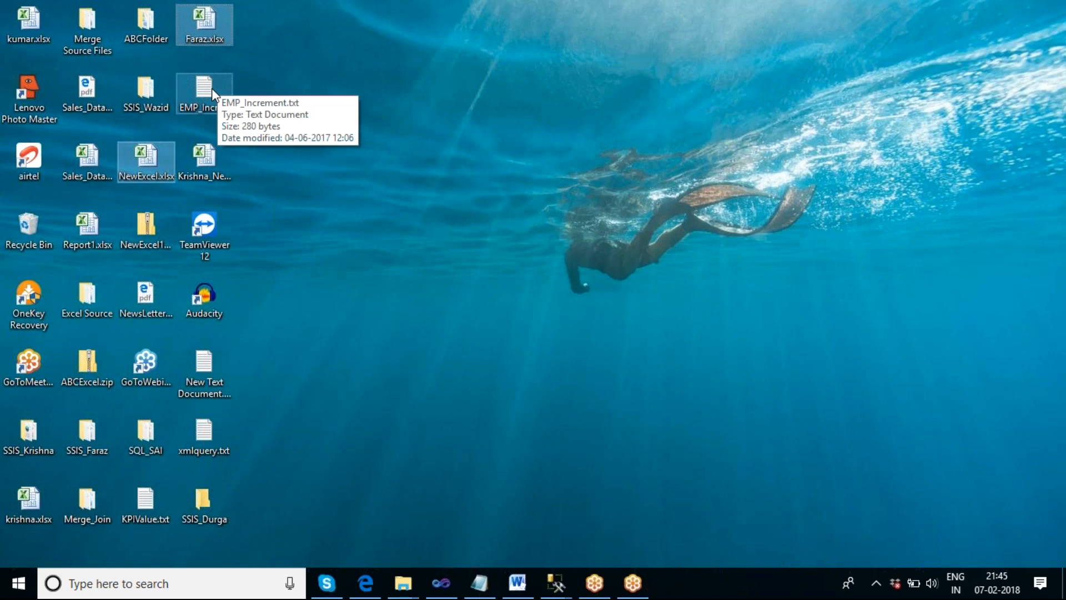
left_click(95, 91, "ctrl")
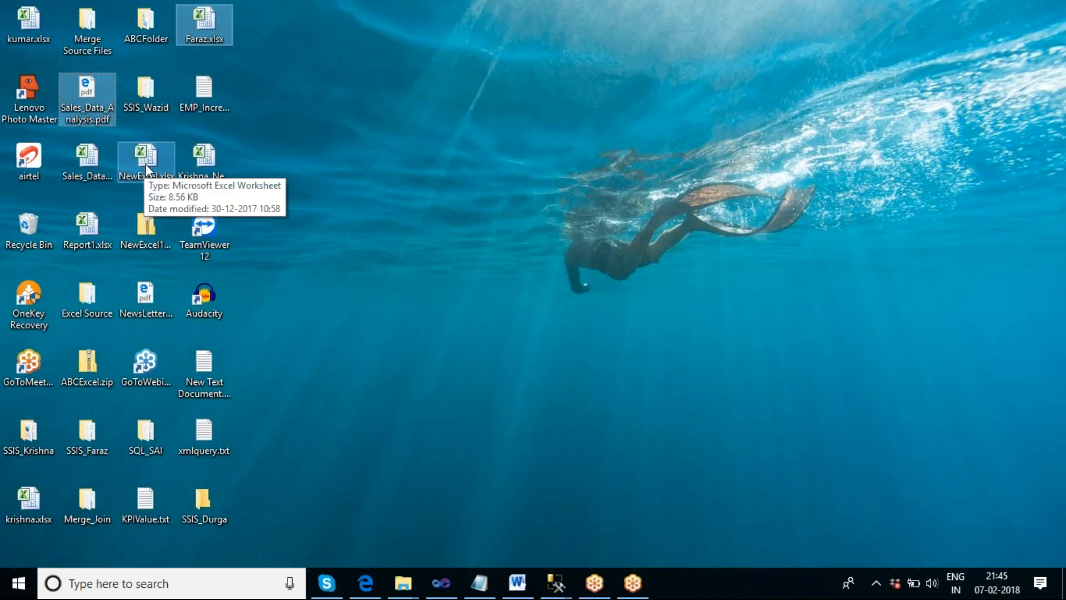
left_click(145, 297, "ctrl")
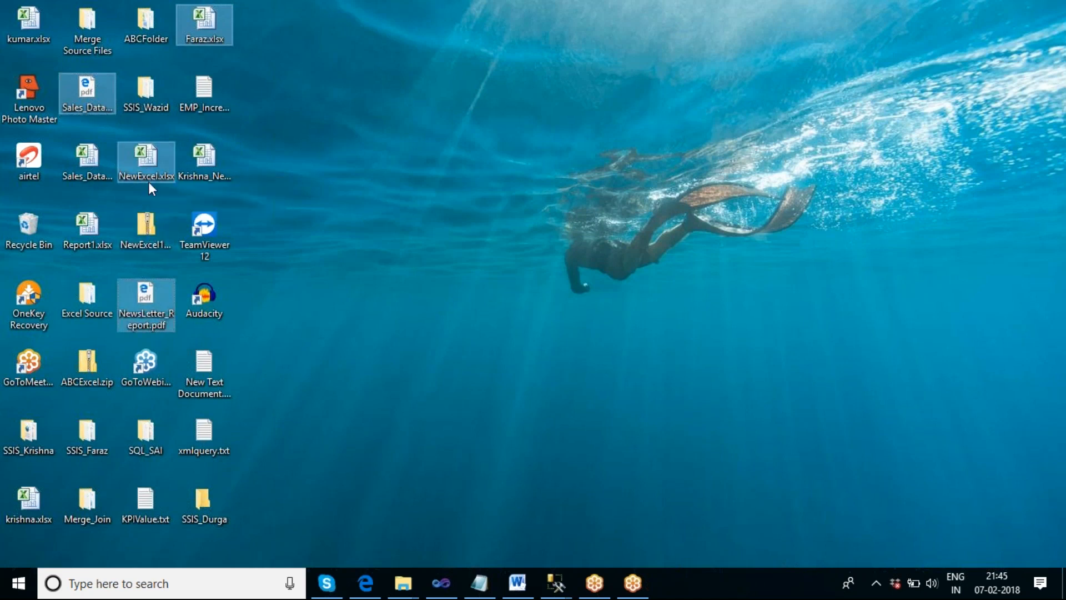
double_click(152, 157)
right_click(152, 157)
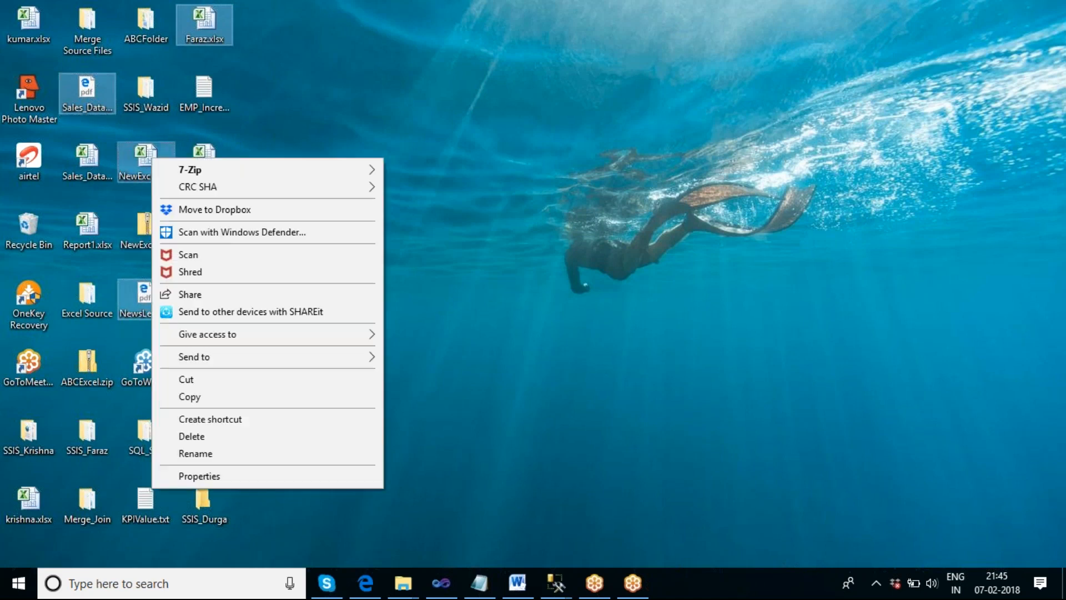
left_click(217, 392)
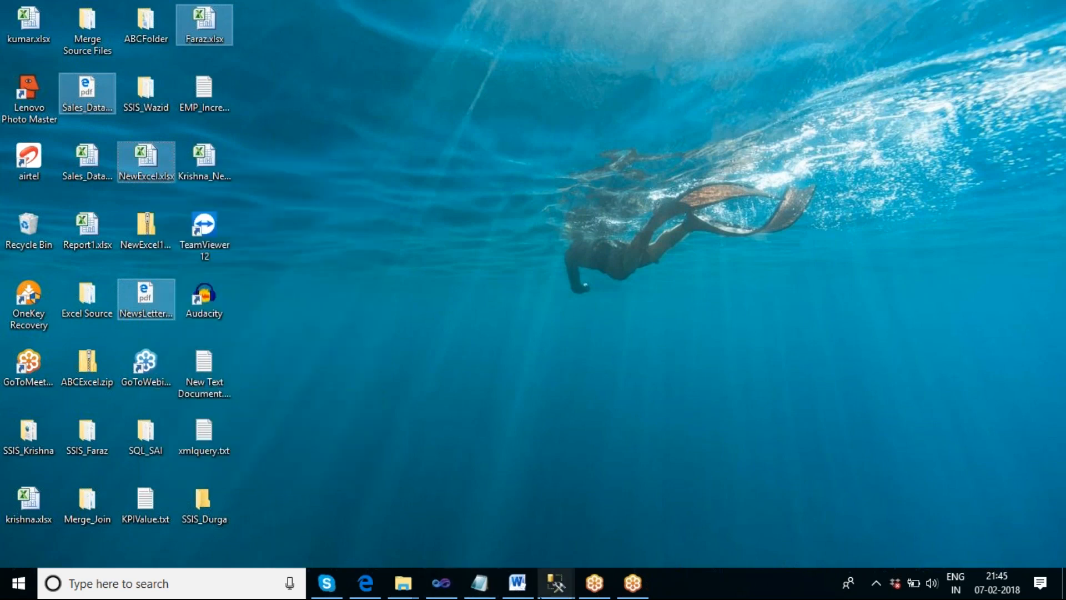
- Paste the copied files into the Images folder on New Volume (F:)
mouse_move(403, 583)
mouse_move(484, 511)
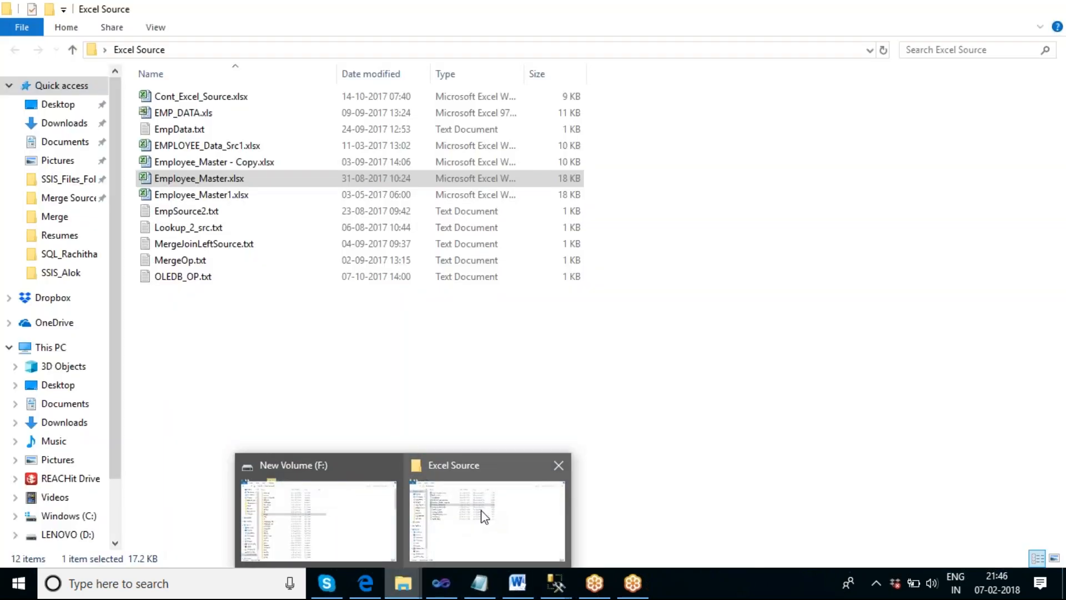
left_click(380, 471)
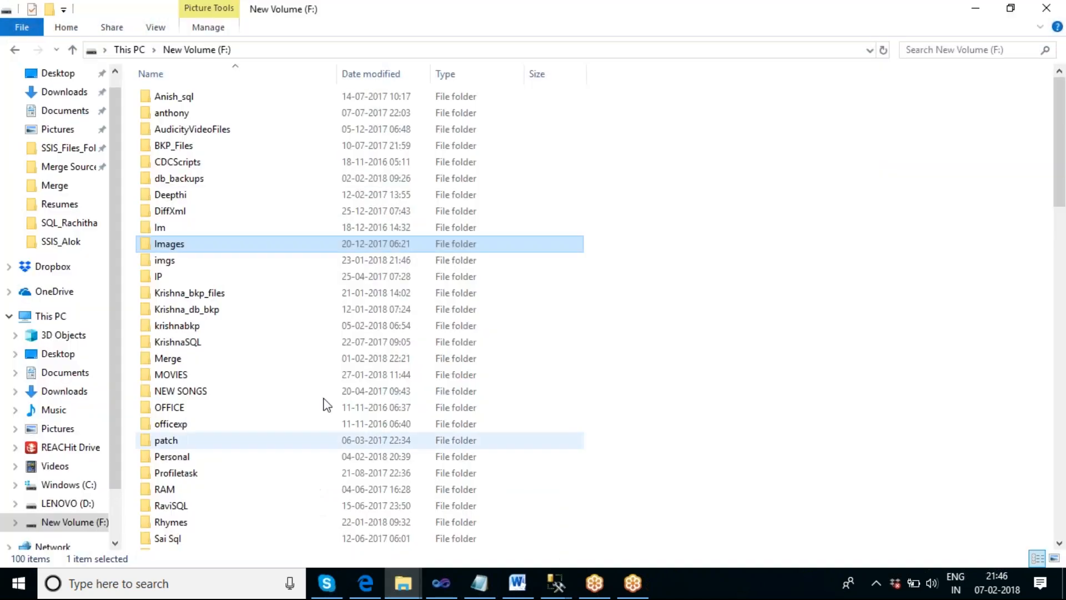
double_click(185, 246)
right_click(204, 268)
left_click(275, 374)
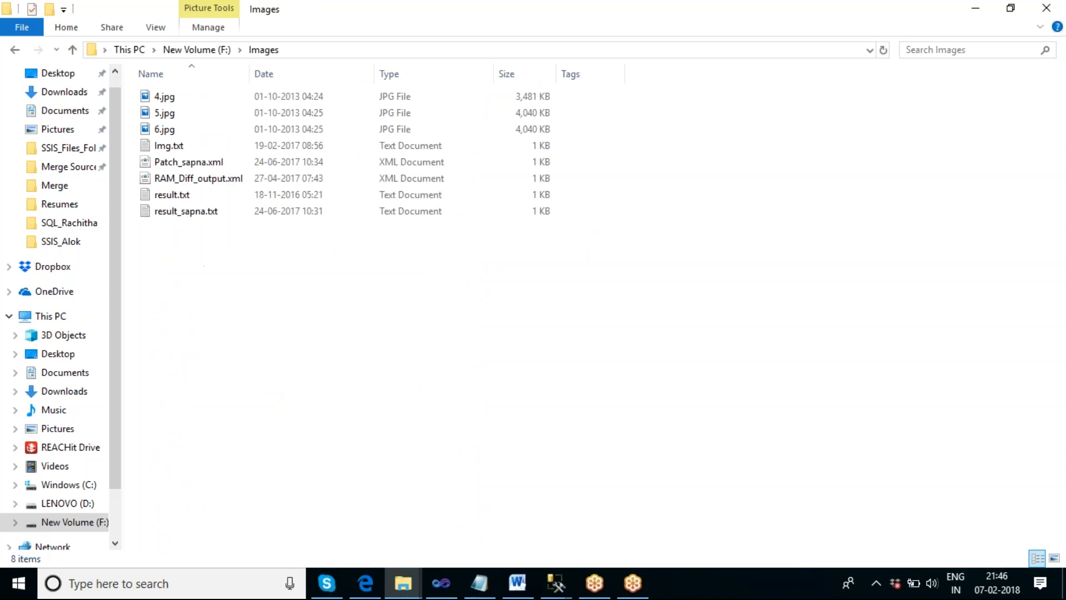
left_click(307, 368)
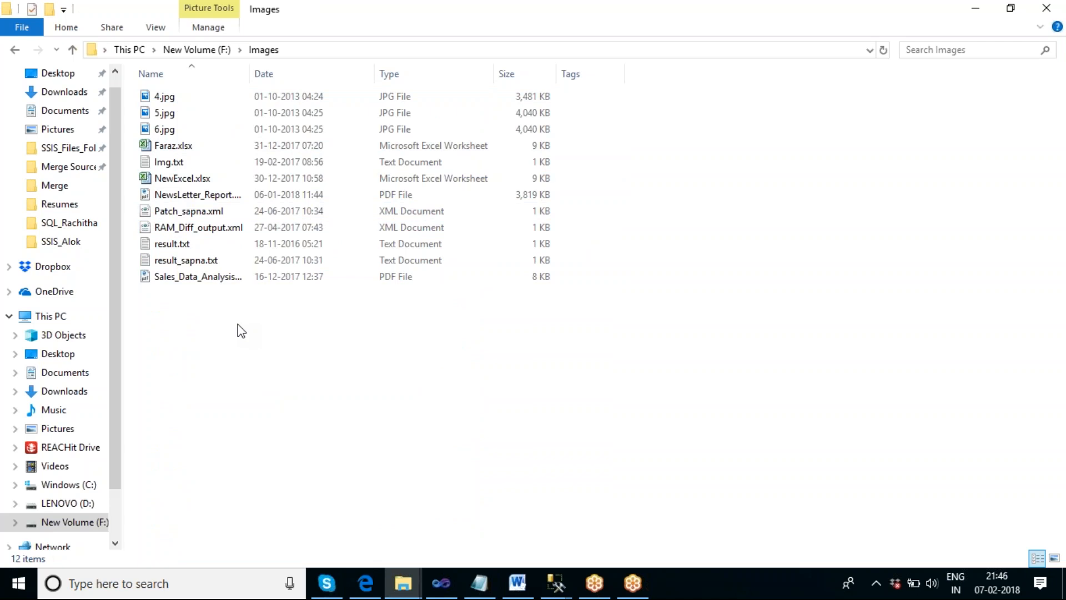
left_click(217, 229)
- Open the SSIS_Durga folder on the desktop to check its contents, then close it
left_click(975, 9)
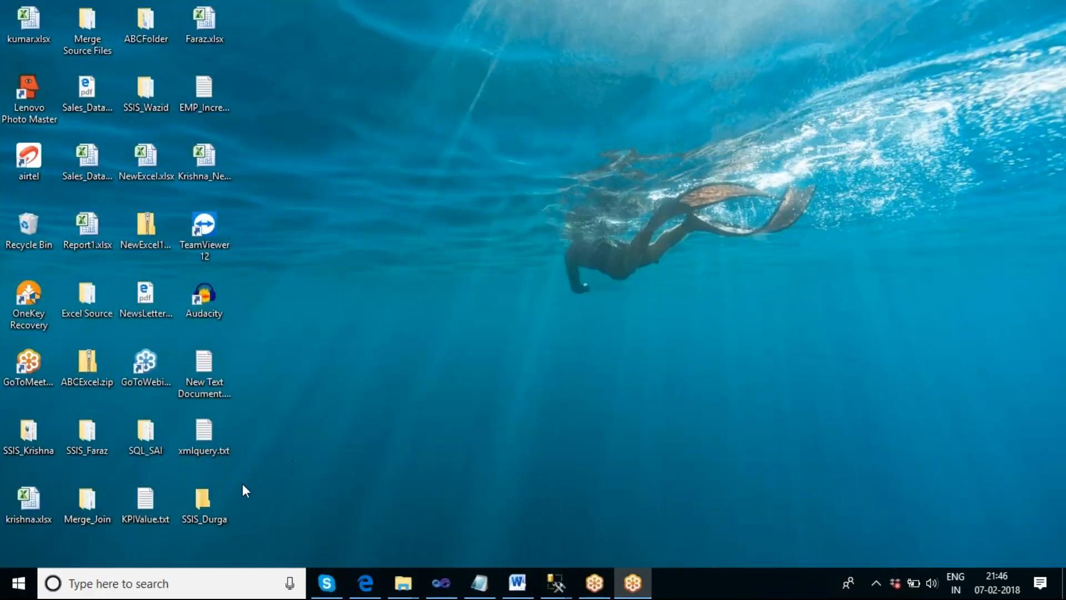
double_click(211, 501)
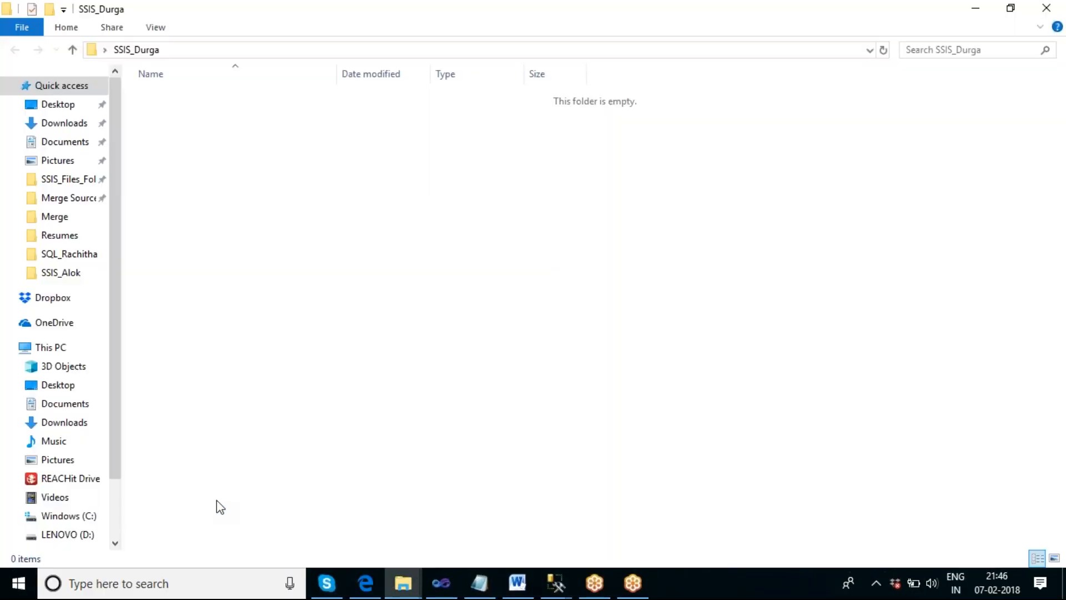
left_click(1046, 8)
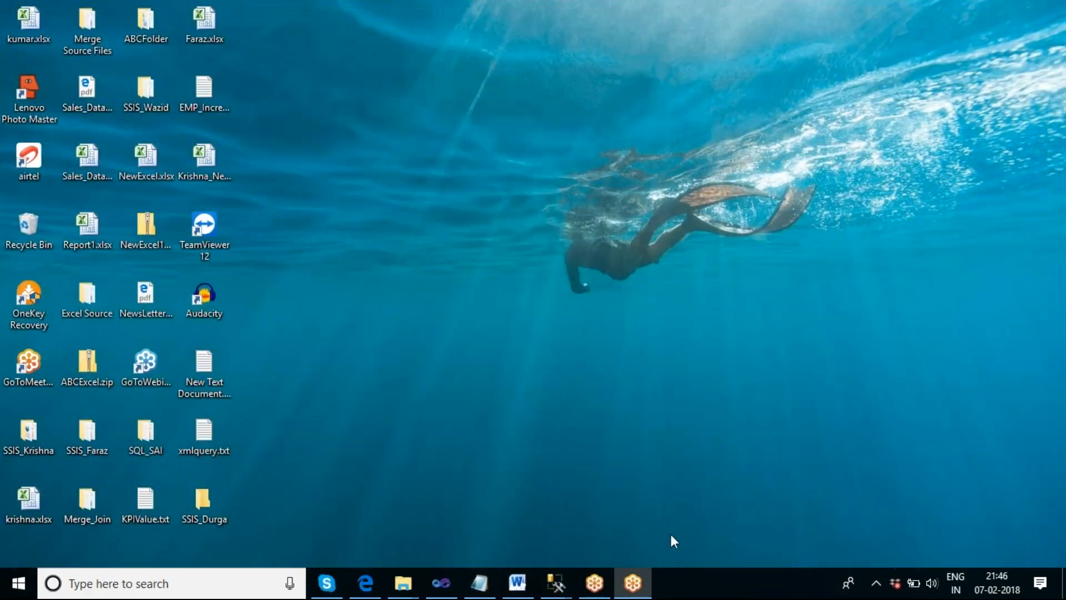
- Add a new File System Task to the FileSystemTask package's control flow and open its editor
left_click(453, 590)
left_click(443, 346)
left_click(471, 47)
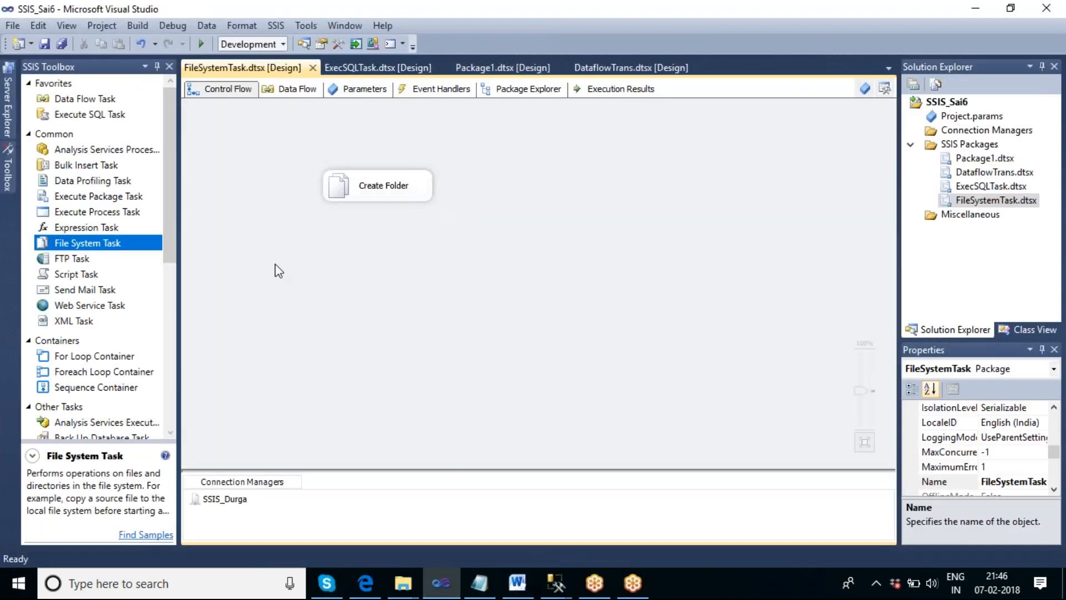
left_click_drag(74, 254, 351, 264)
double_click(426, 284)
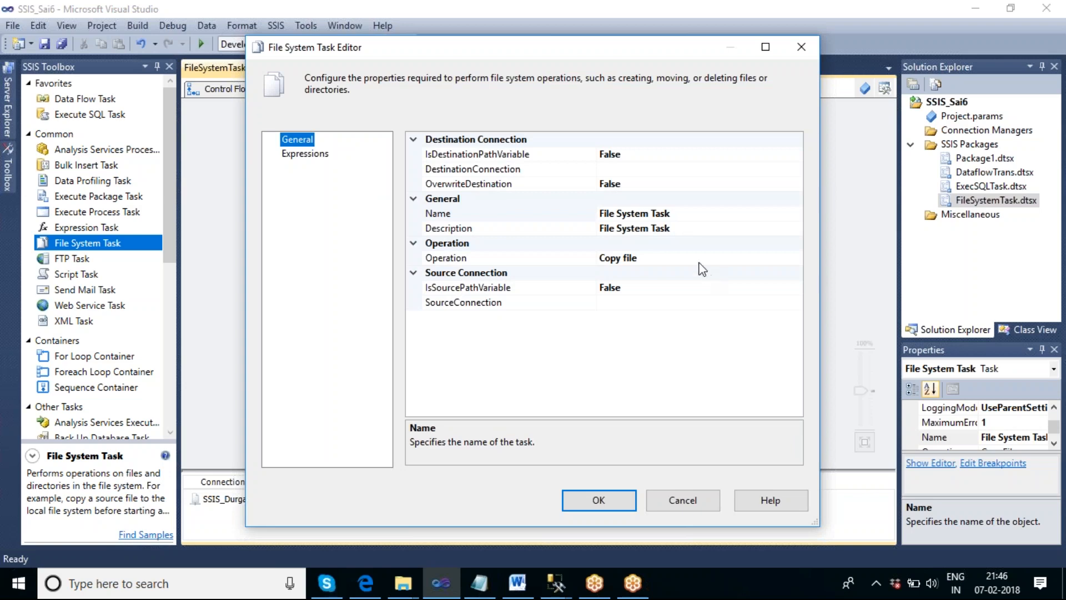
- Set the new task's operation to Copy directory
left_click(700, 258)
left_click(797, 258)
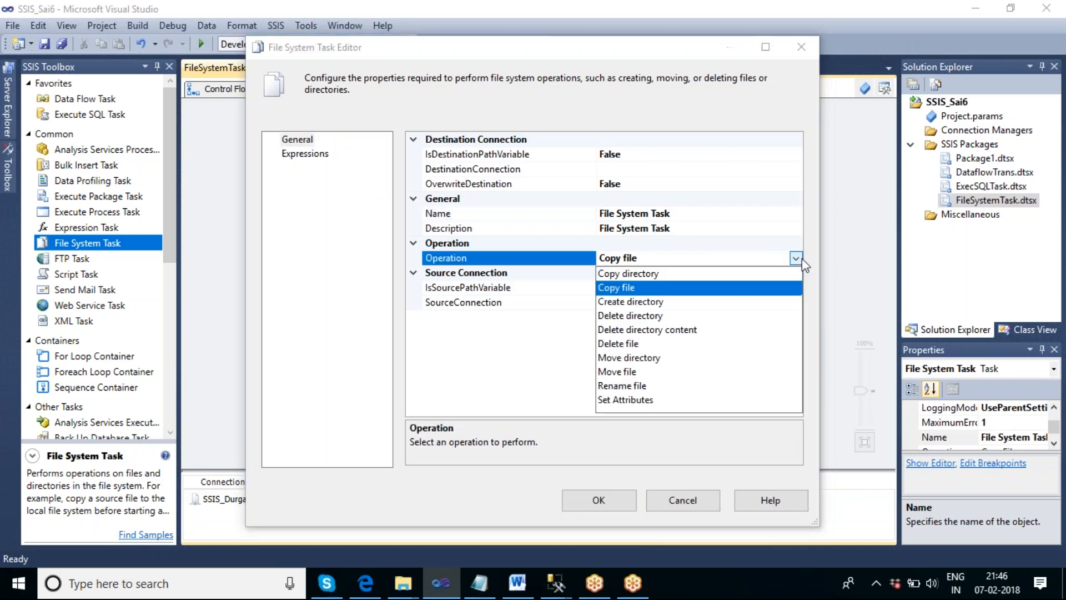
left_click(638, 274)
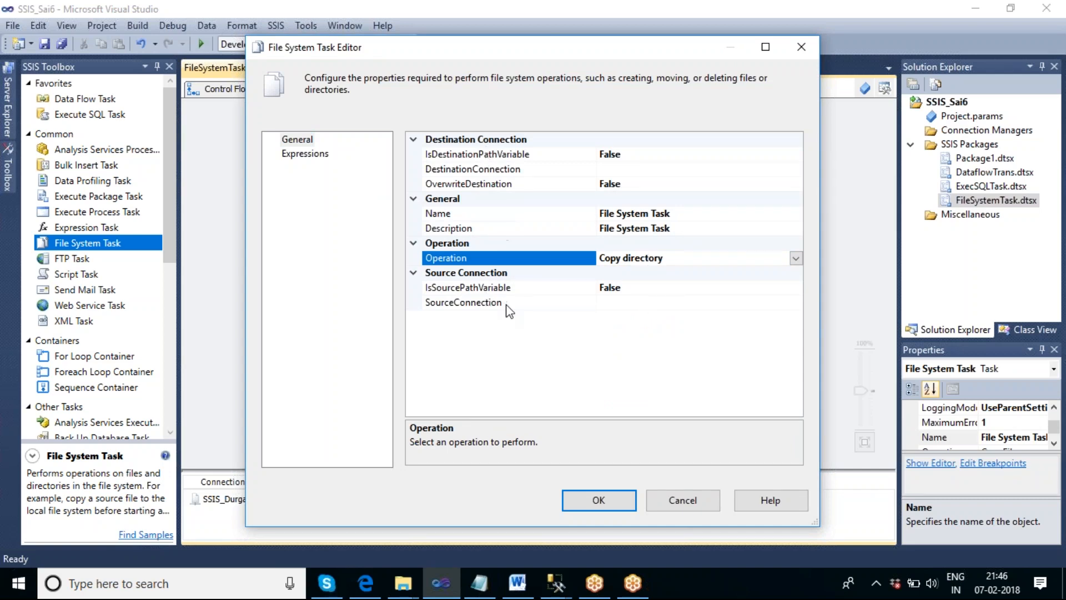
left_click(795, 258)
left_click(654, 302)
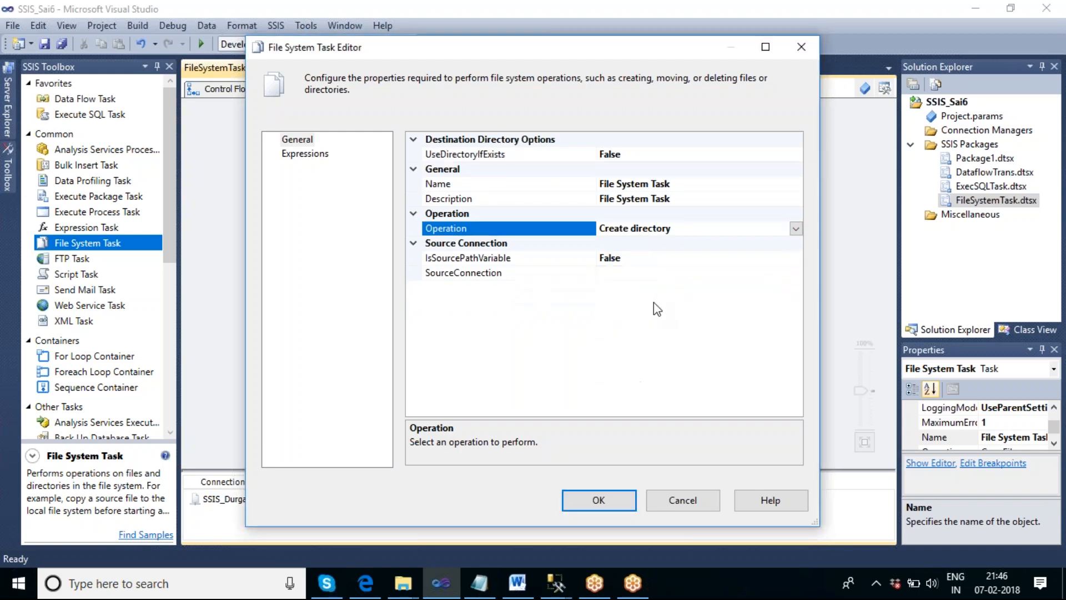
left_click(796, 228)
left_click(652, 246)
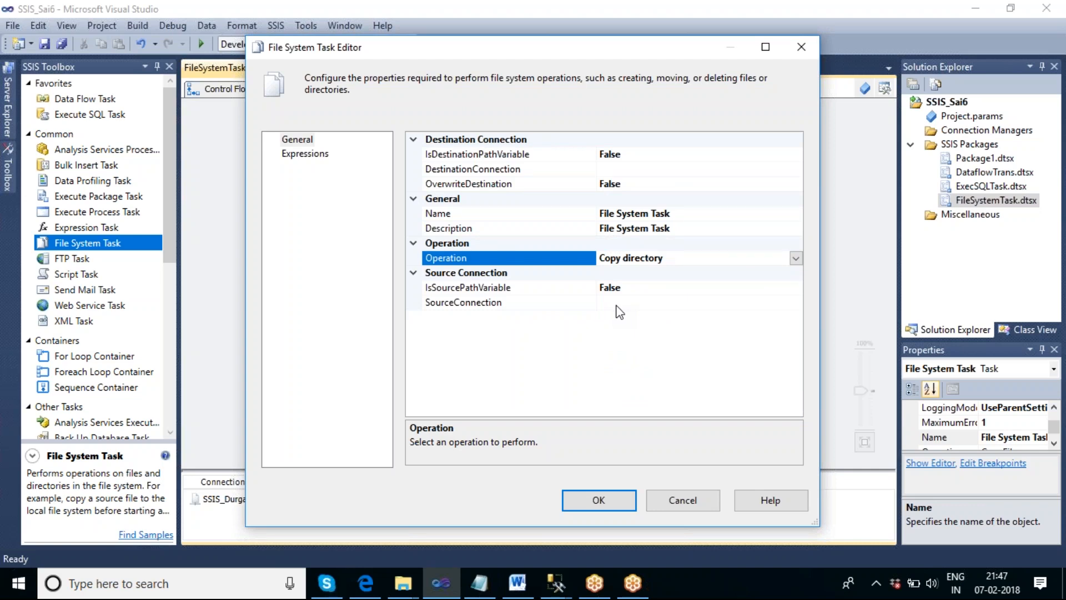
- Rename the task as Copy folder
left_click(704, 211)
left_click_drag(704, 212, 597, 213)
type("Co")
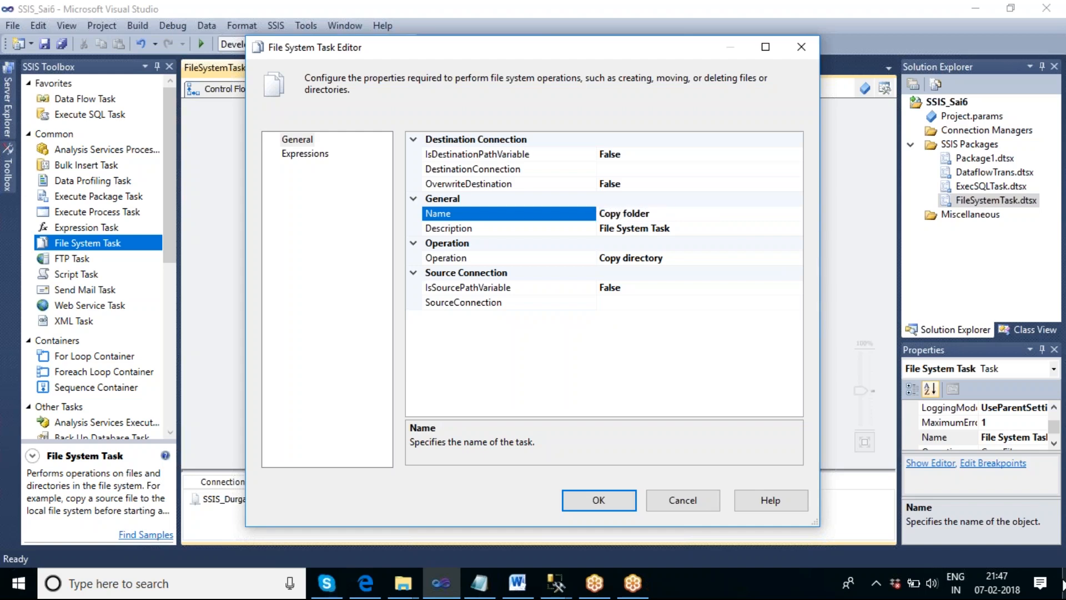
type("py folder")
- Start a new source connection for the Copy folder task and set its usage type to Existing folder
left_click(621, 303)
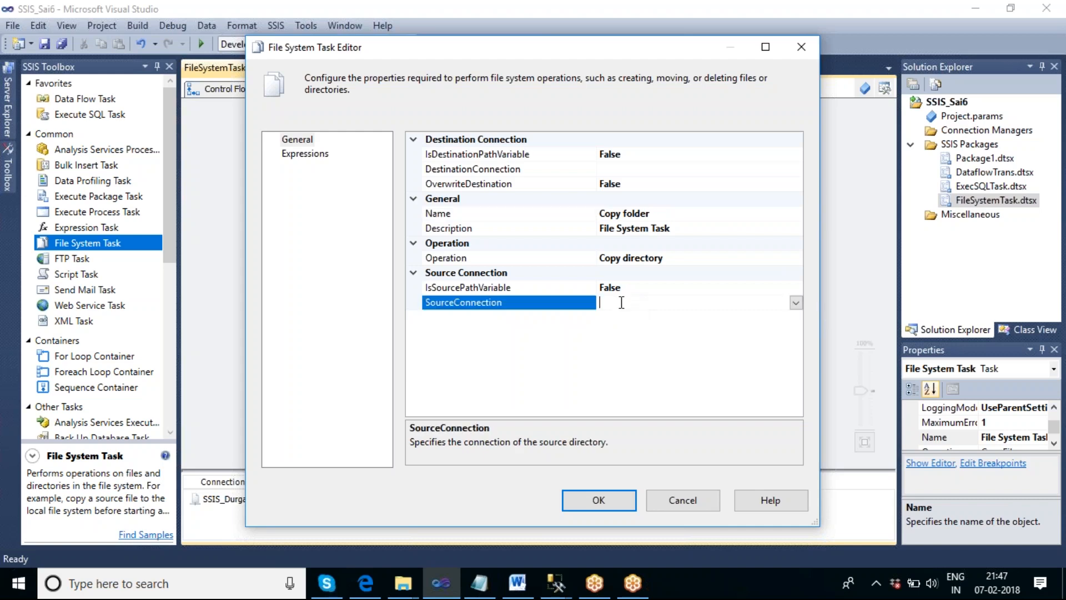
left_click(795, 303)
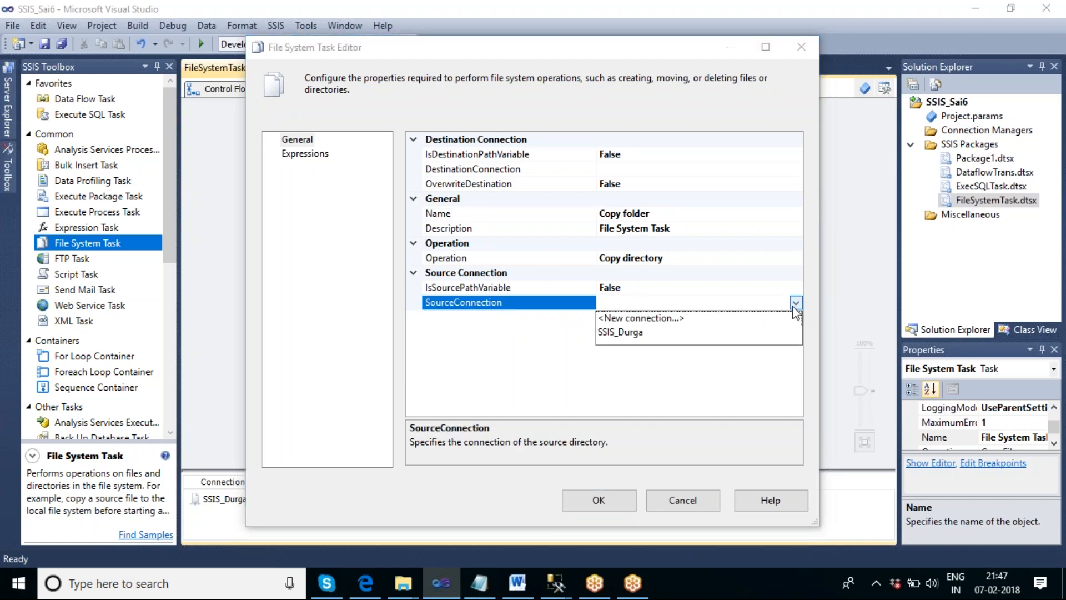
left_click(668, 319)
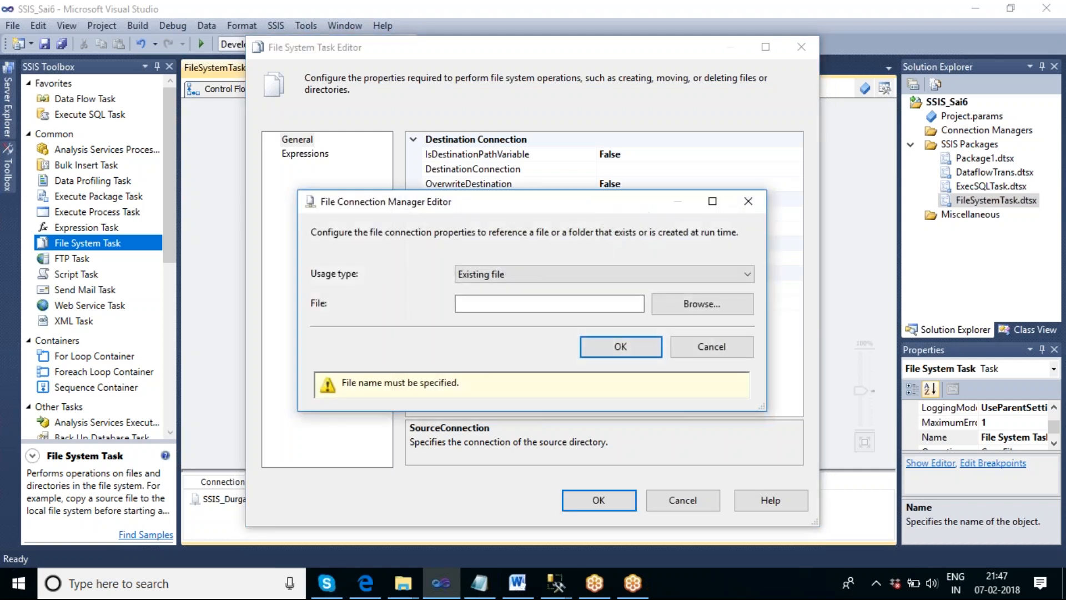
left_click(539, 272)
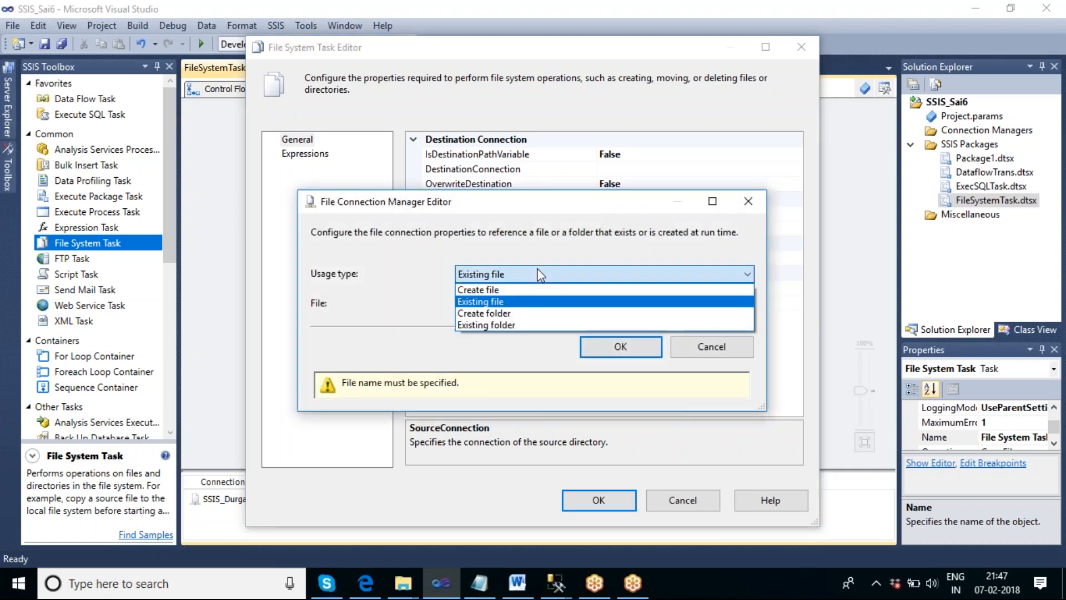
left_click(526, 325)
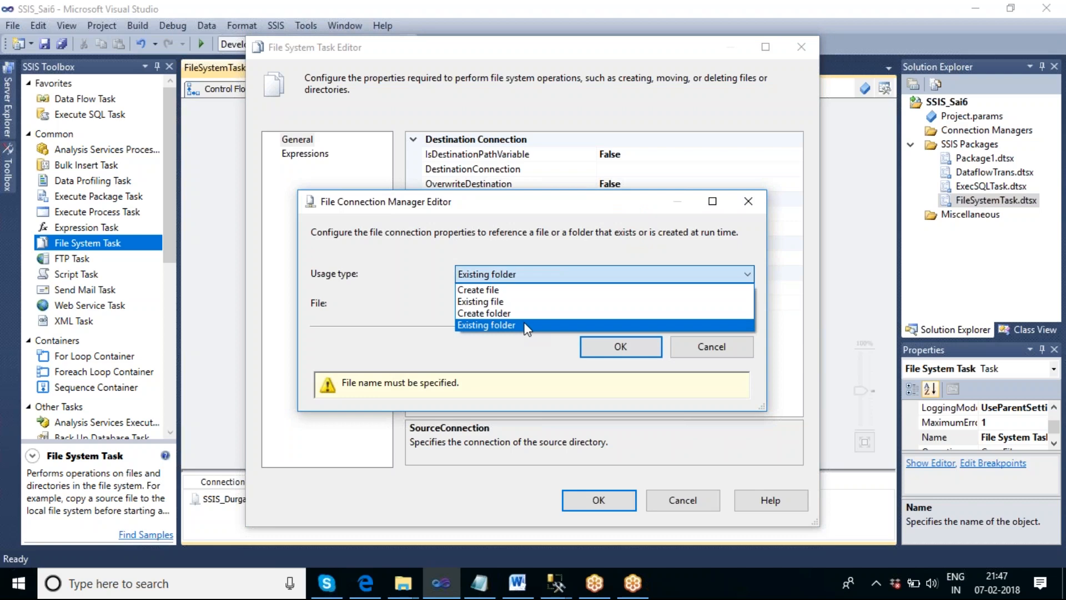
- Browse to the Images folder on drive F: and confirm it as the source connection's folder
left_click(694, 308)
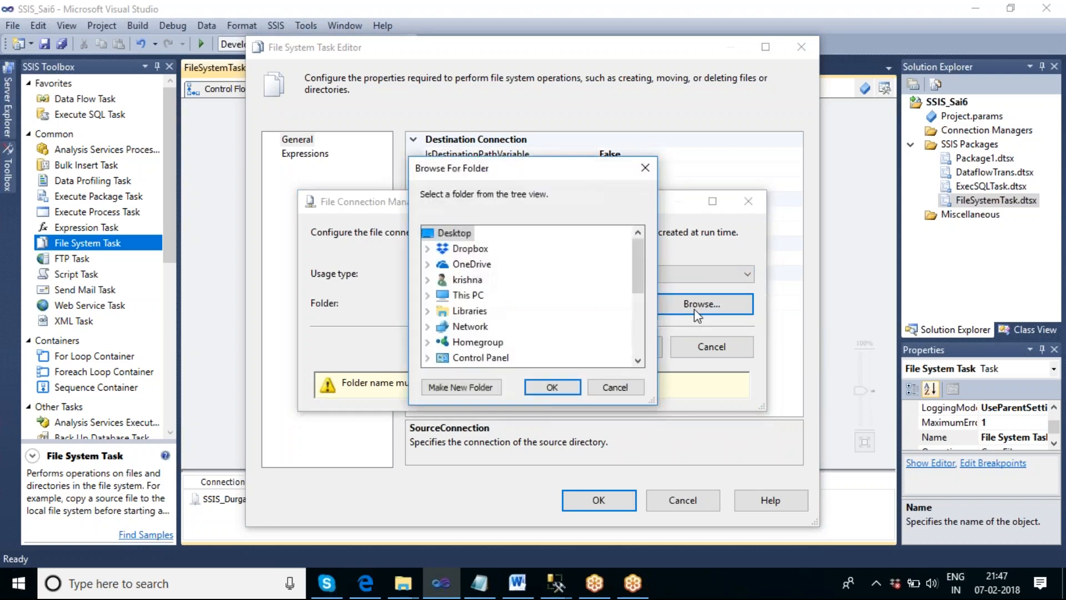
left_click(427, 296)
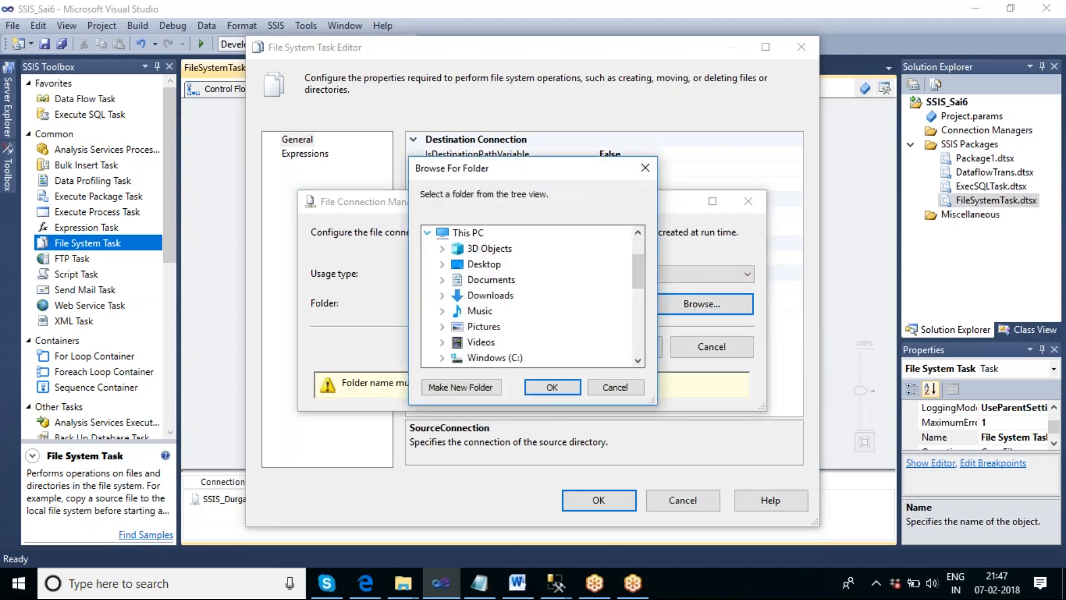
left_click(637, 360)
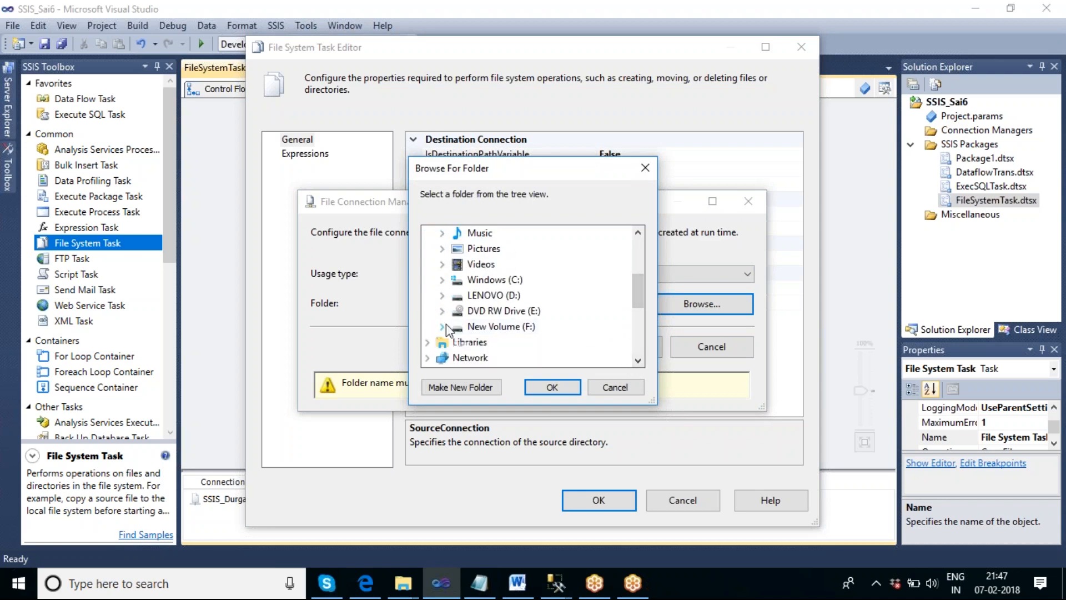
left_click(442, 327)
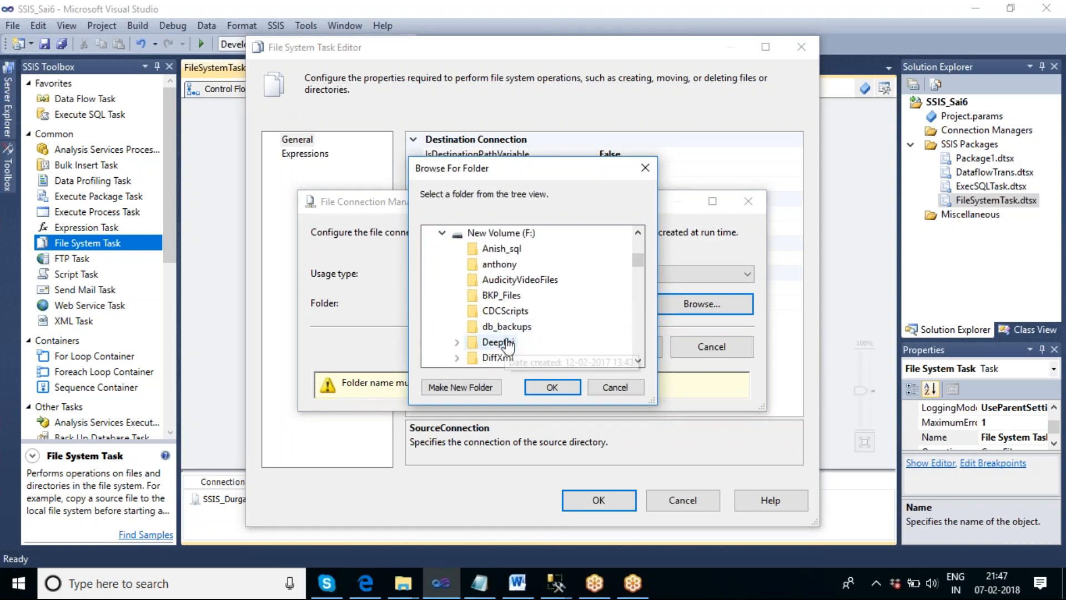
left_click(638, 361)
left_click(638, 360)
left_click(637, 361)
left_click(637, 361)
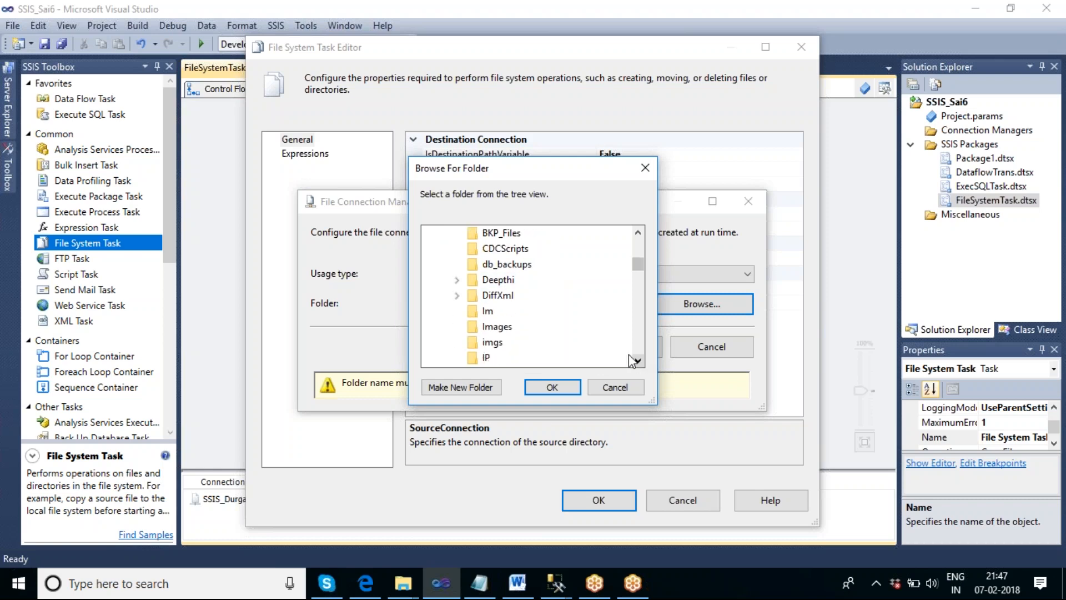
left_click(548, 388)
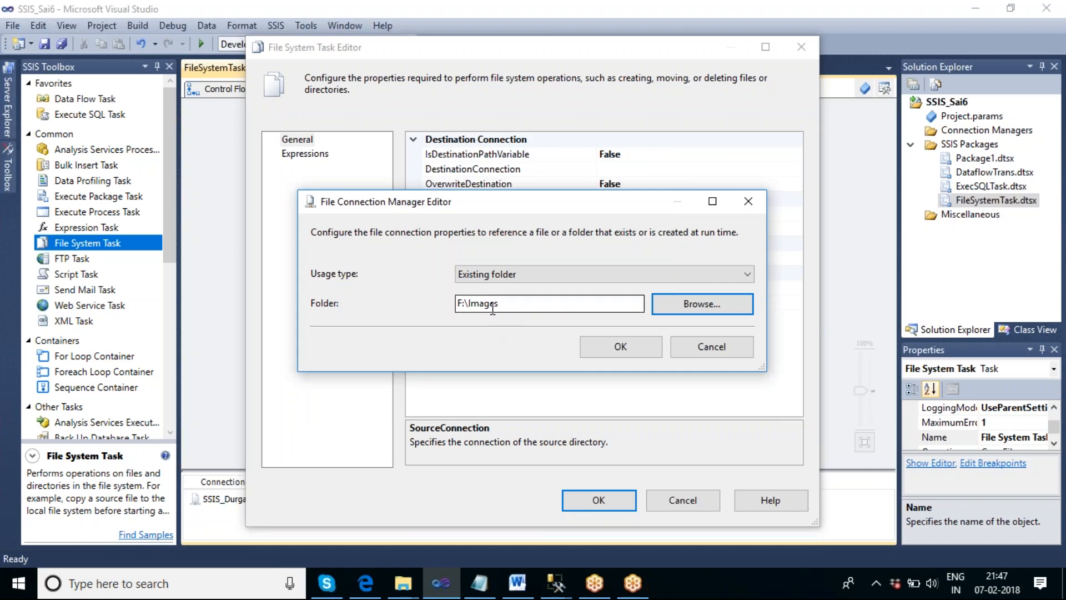
left_click(620, 347)
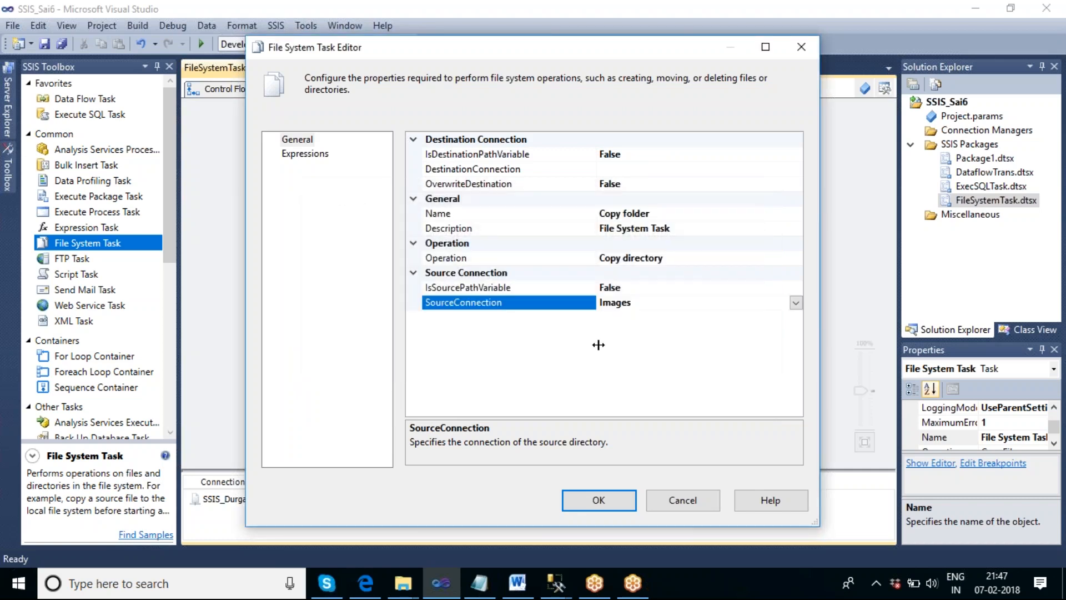
- Set the task's destination connection to SSIS_Durga
left_click(625, 170)
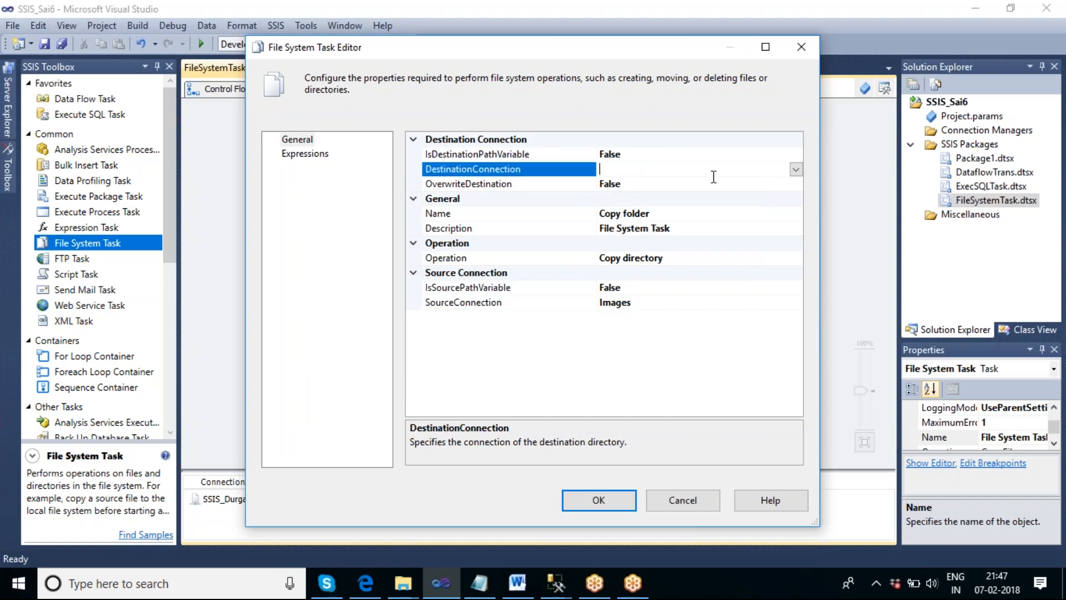
left_click(796, 171)
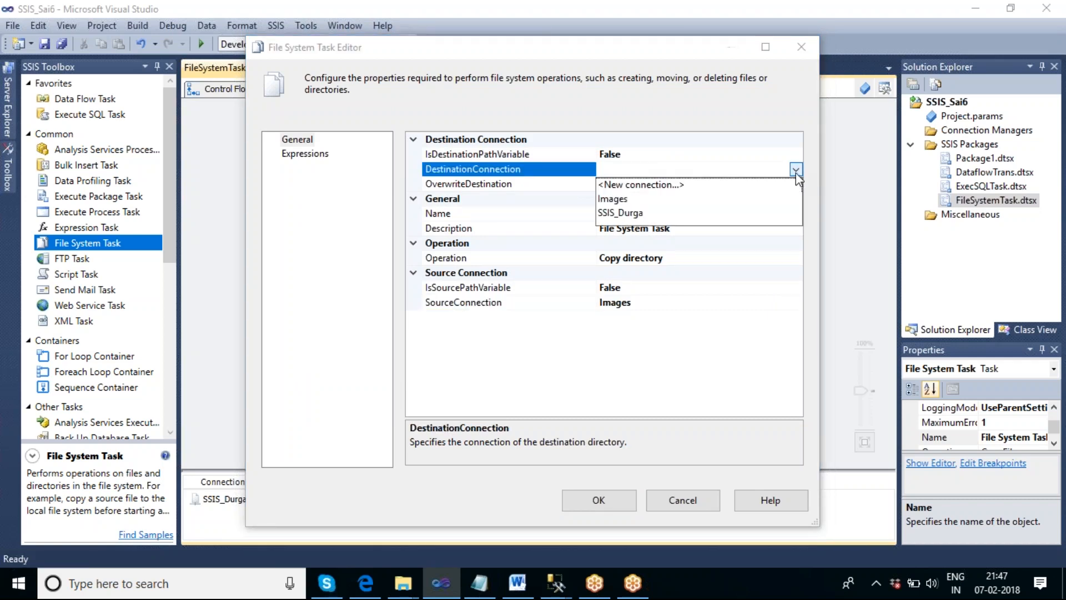
left_click(619, 214)
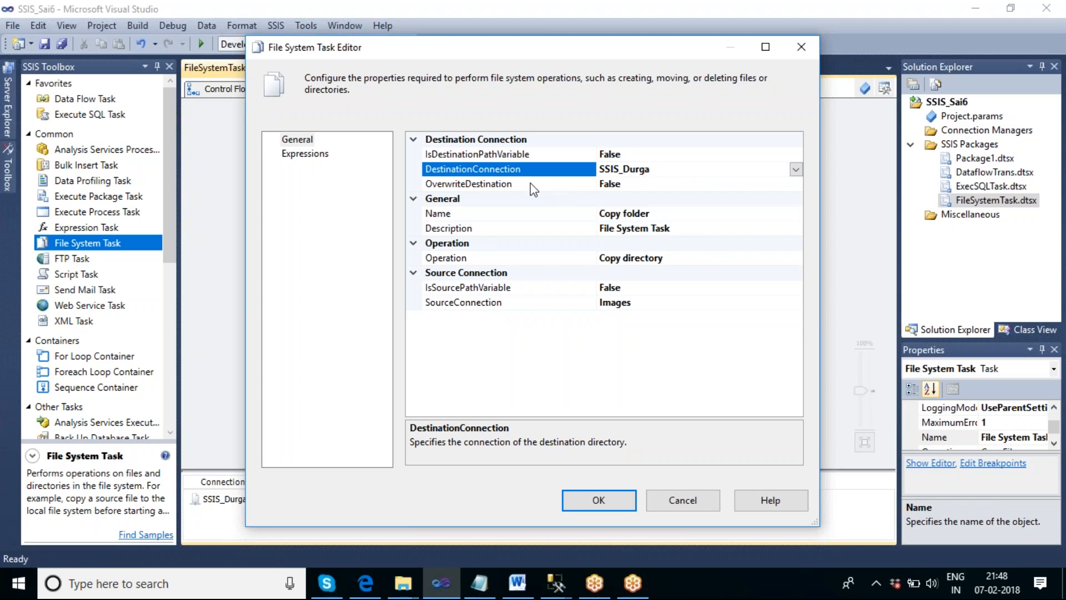
- Set OverwriteDestination to True and close the task editor
left_click(649, 184)
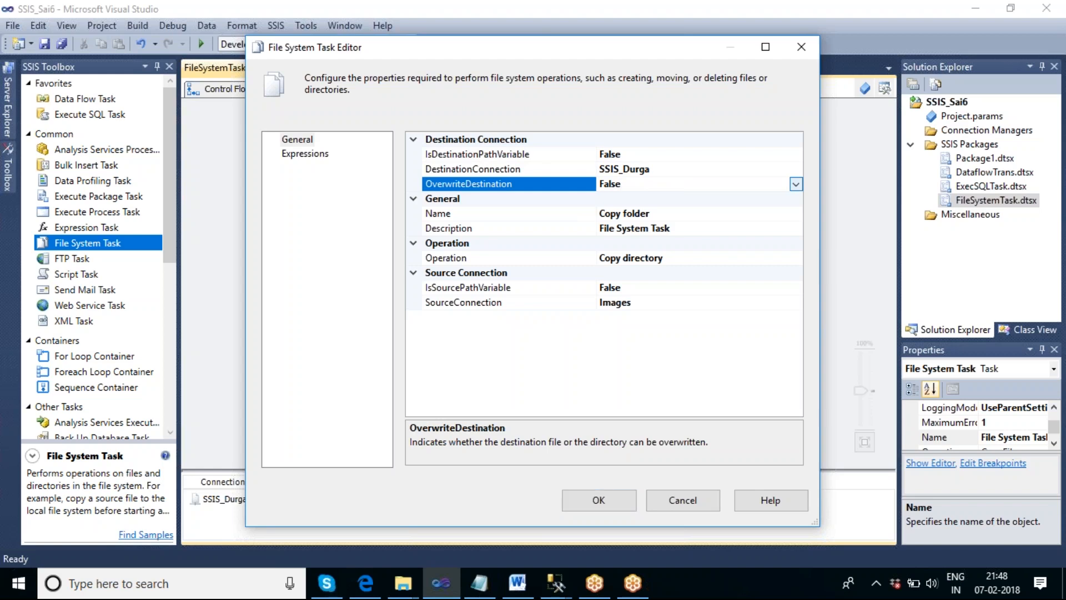
left_click(795, 184)
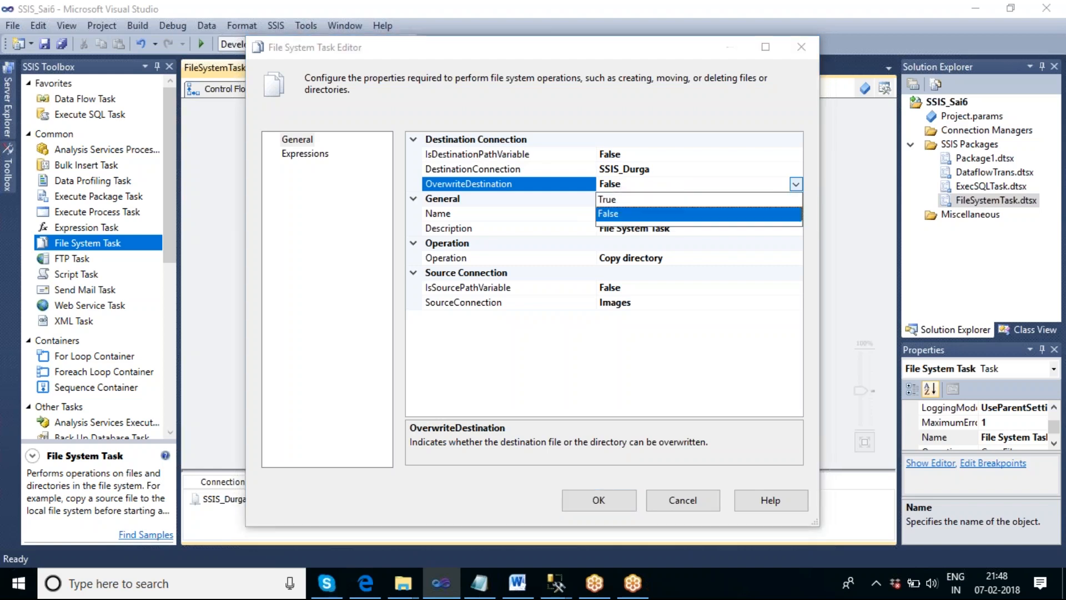
left_click(618, 201)
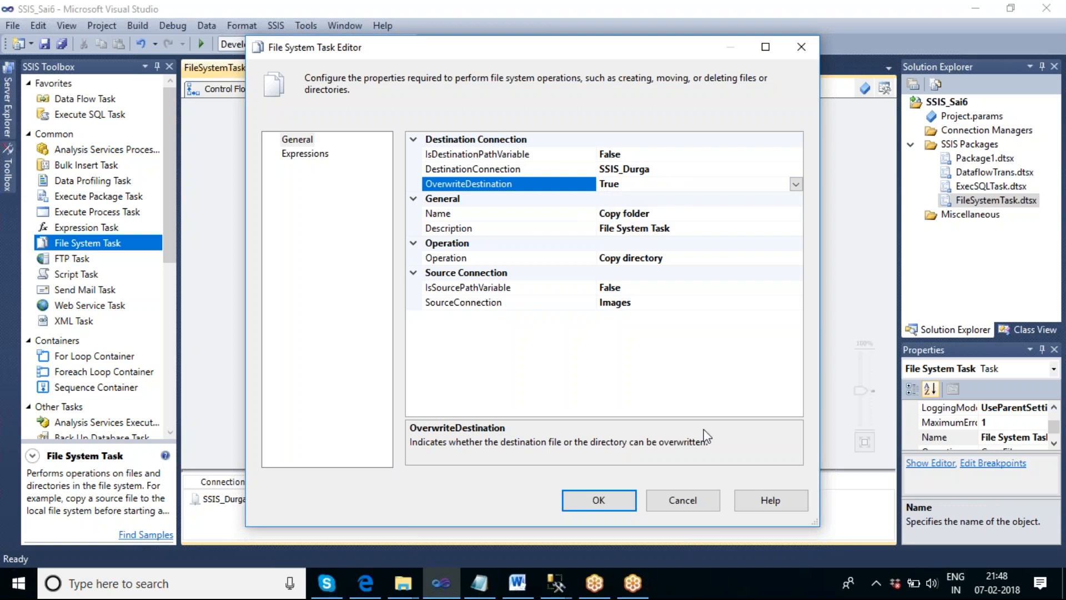
left_click(605, 502)
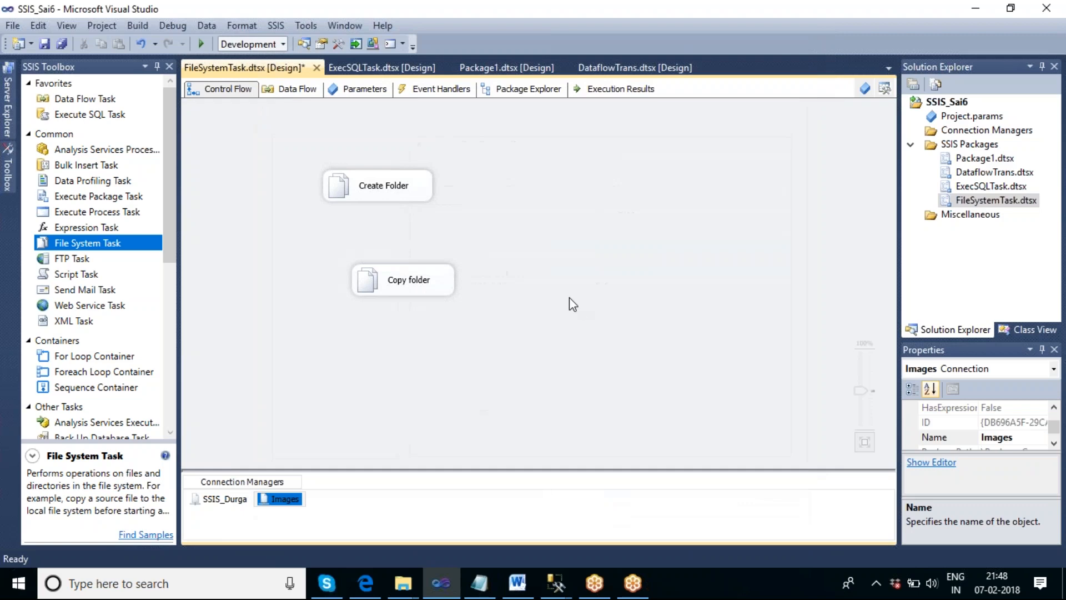
- Rearrange the two tasks and connect Create Folder to Copy folder with a precedence constraint
left_click_drag(383, 186, 364, 131)
left_click_drag(436, 278, 394, 219)
left_click(366, 147)
left_click_drag(368, 162, 366, 223)
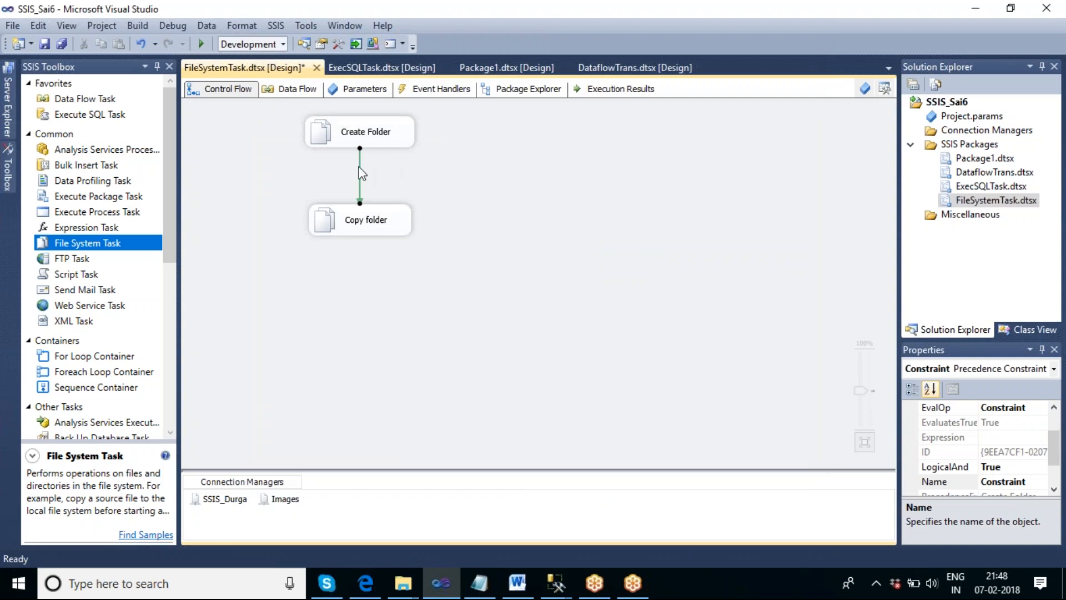
left_click(487, 249)
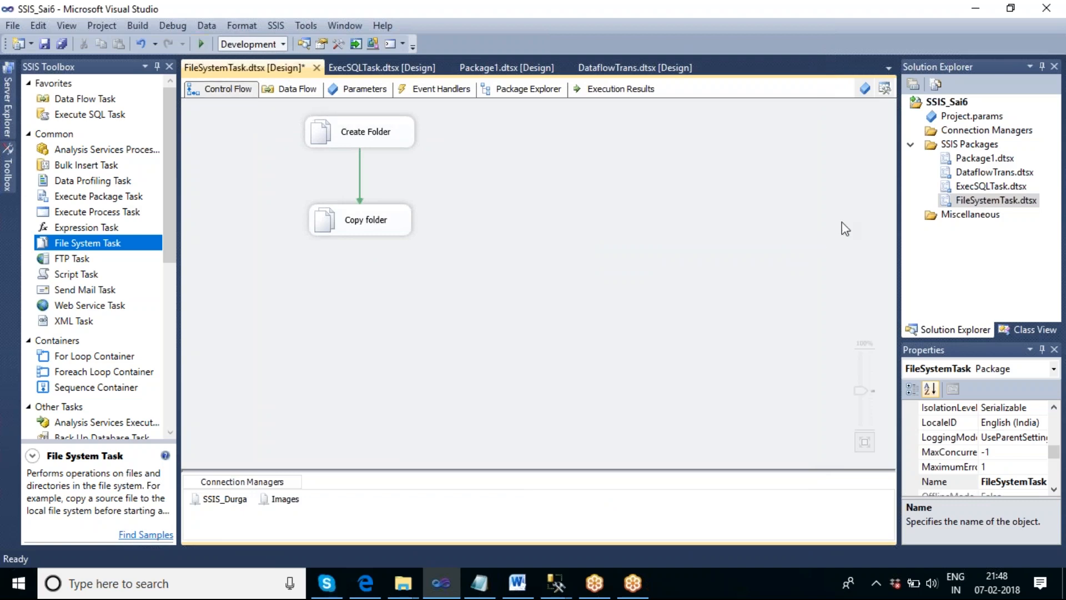
- Execute the FileSystemTask package
right_click(959, 200)
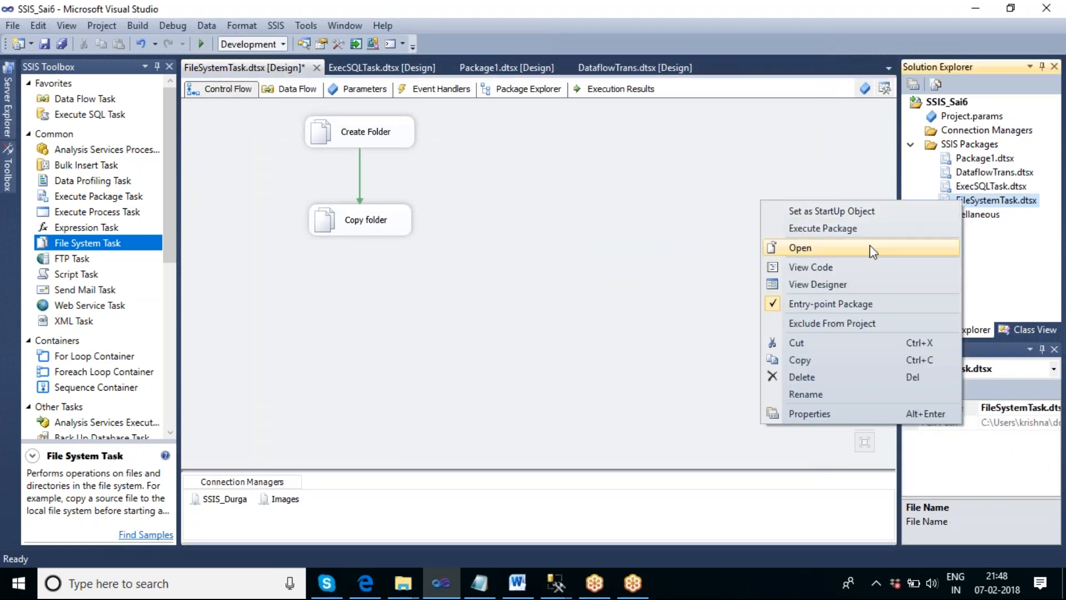
left_click(840, 232)
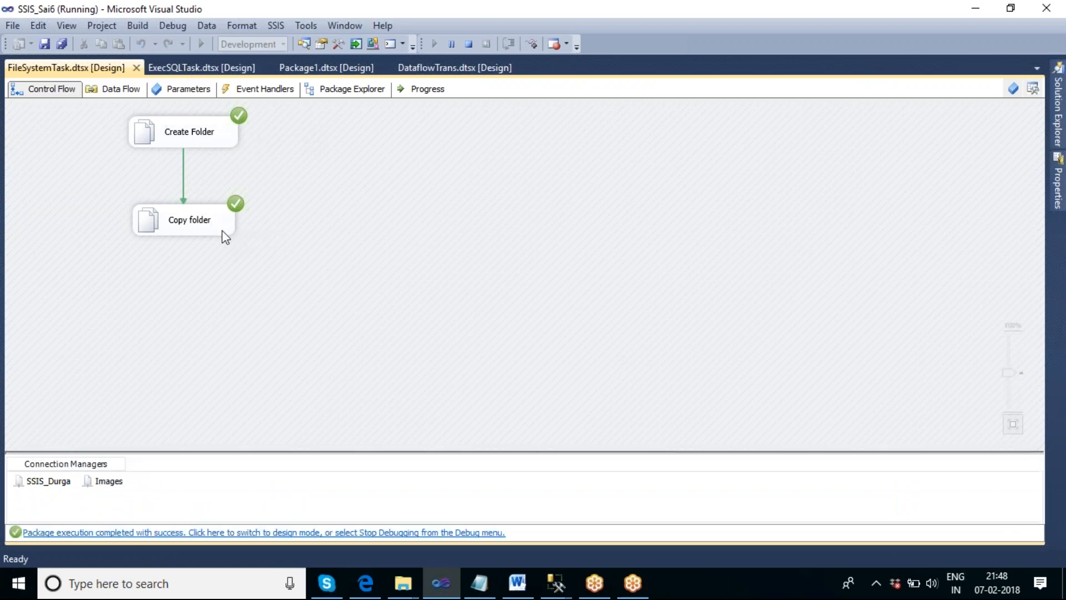
- Open the SSIS_Durga folder on the desktop to check its contents, then close it
right_click(772, 572)
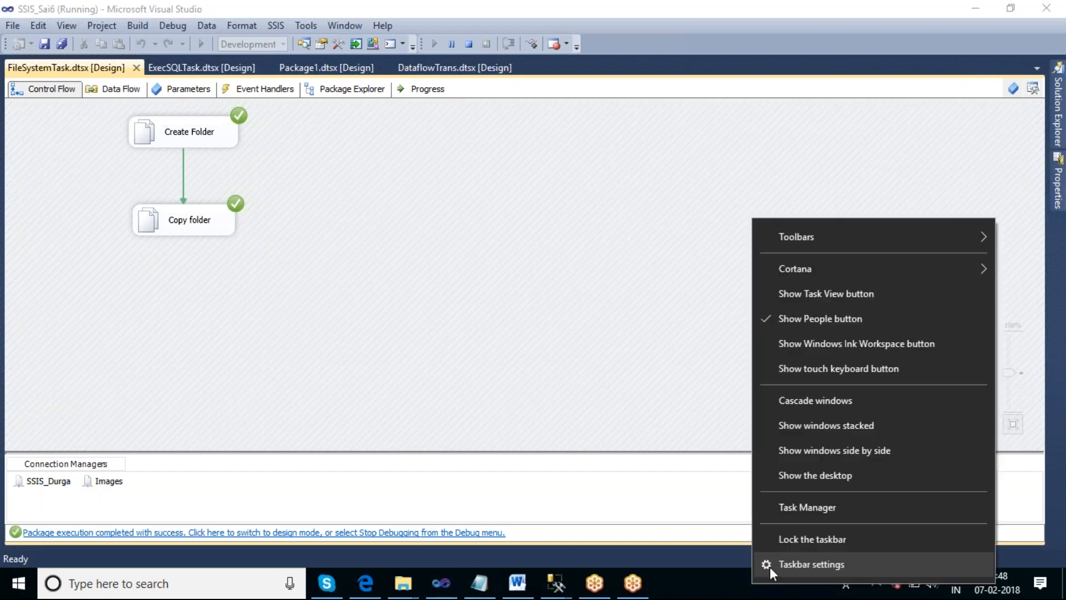
left_click(809, 480)
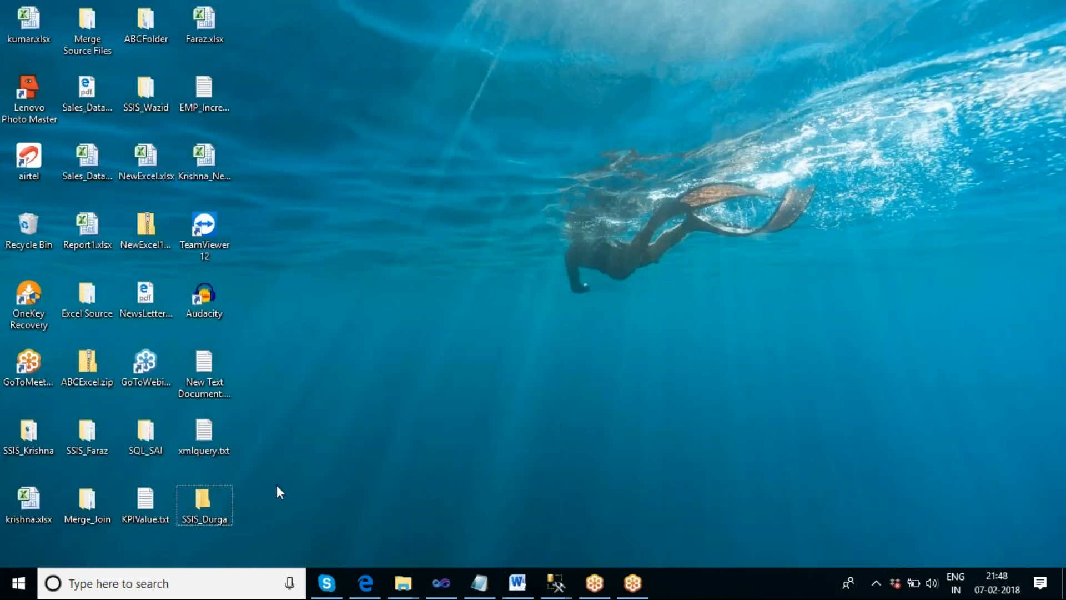
double_click(210, 498)
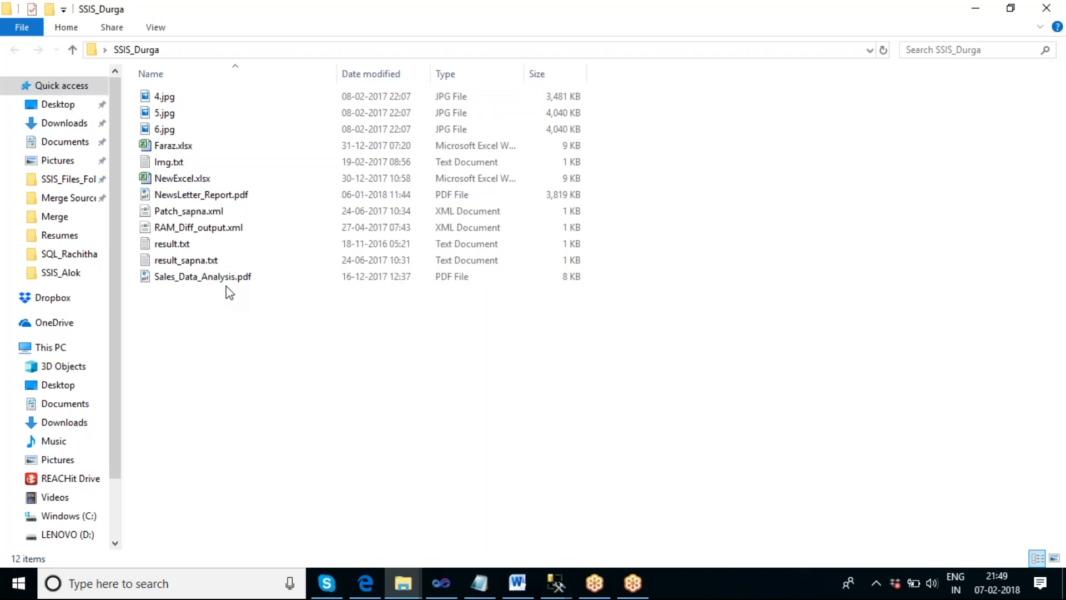
left_click(1049, 10)
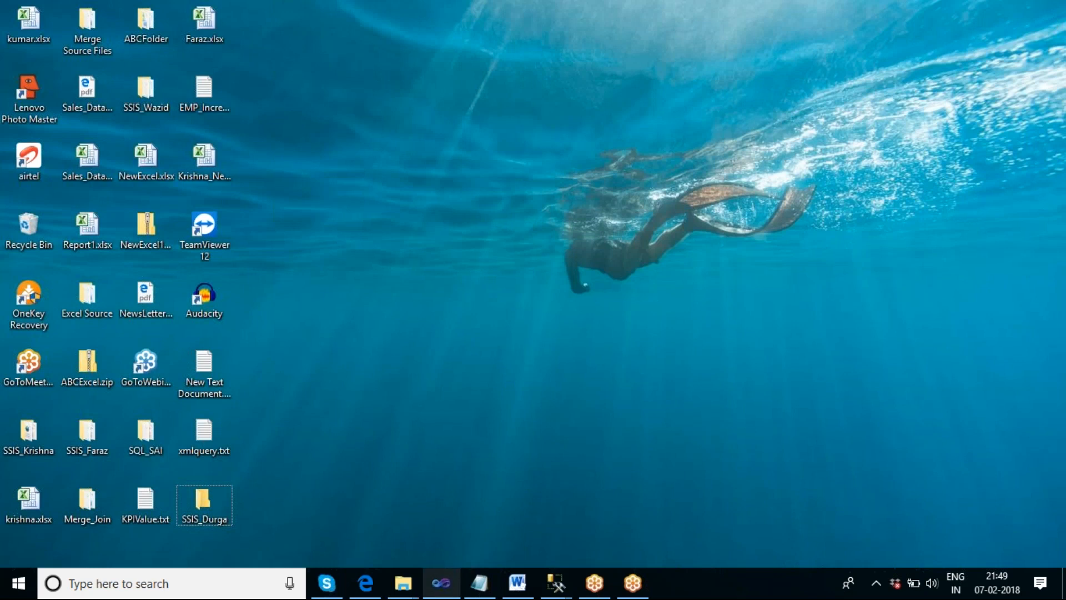
- Return to Visual Studio and stop debugging the package
left_click(441, 583)
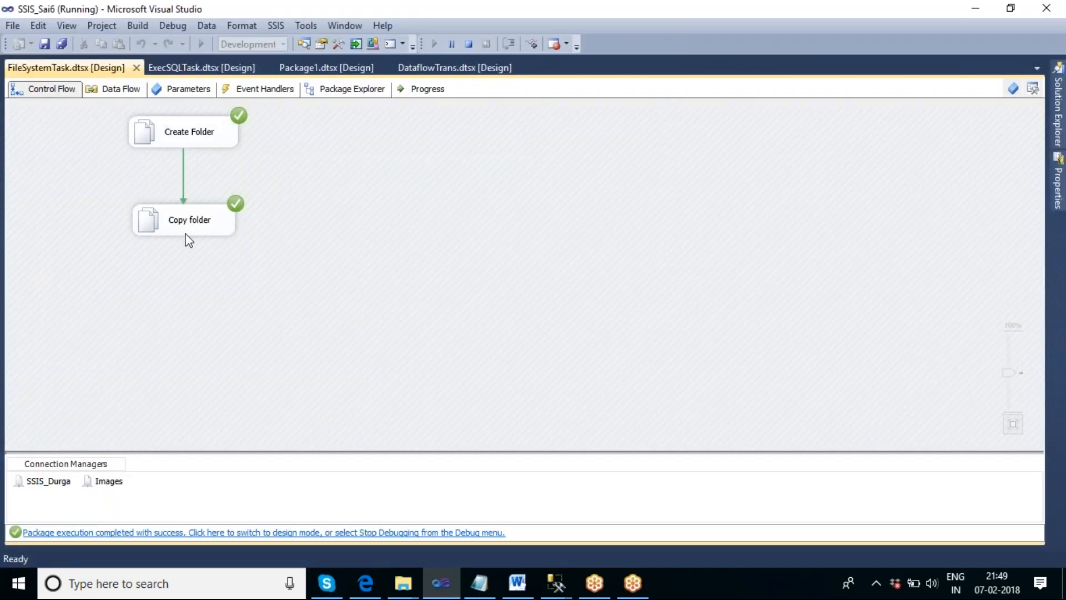
left_click(469, 43)
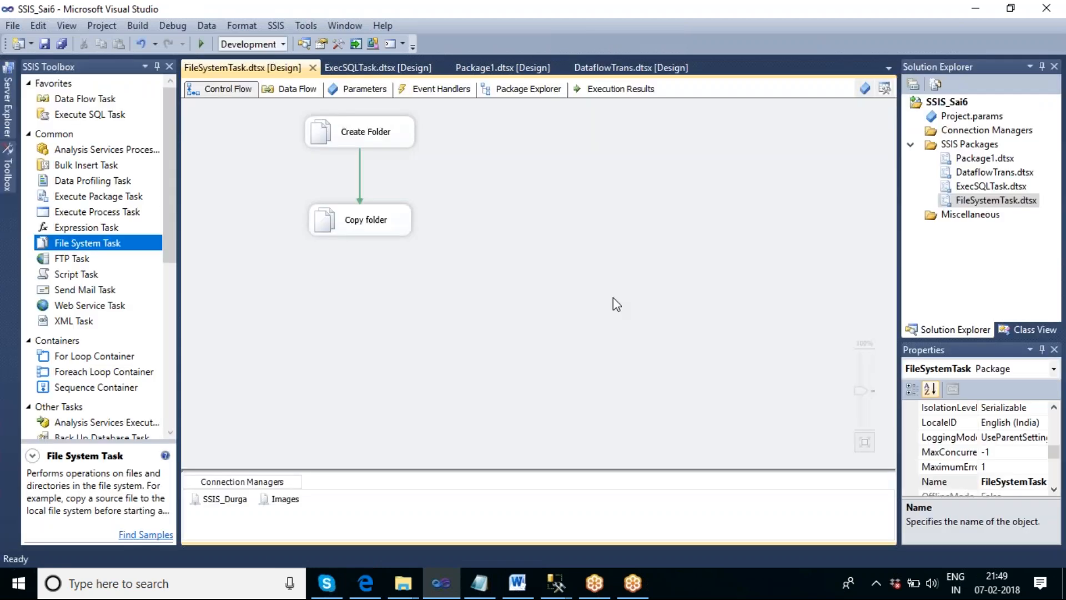
- Add another File System Task below Copy folder and connect Copy folder to it
left_click_drag(129, 248, 313, 306)
left_click(364, 228)
left_click_drag(367, 244, 373, 325)
left_click(462, 378)
- Reposition the tasks and open the new task's editor
left_click(383, 233)
left_click_drag(383, 224, 383, 207)
left_click_drag(392, 321, 367, 268)
double_click(356, 276)
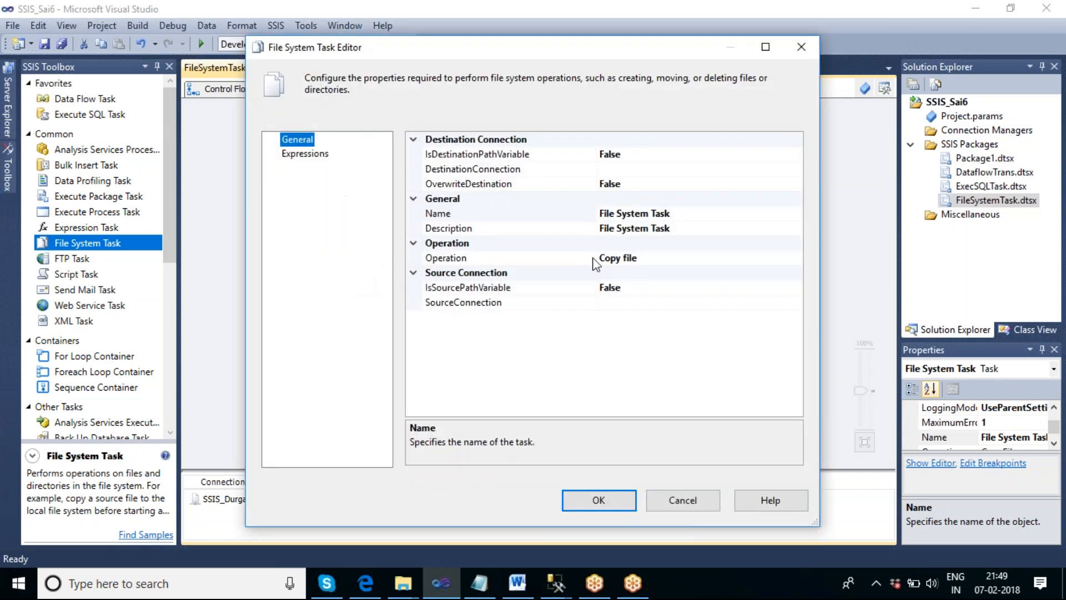
- Set the new task's operation to Delete directory content
left_click(718, 261)
left_click(796, 258)
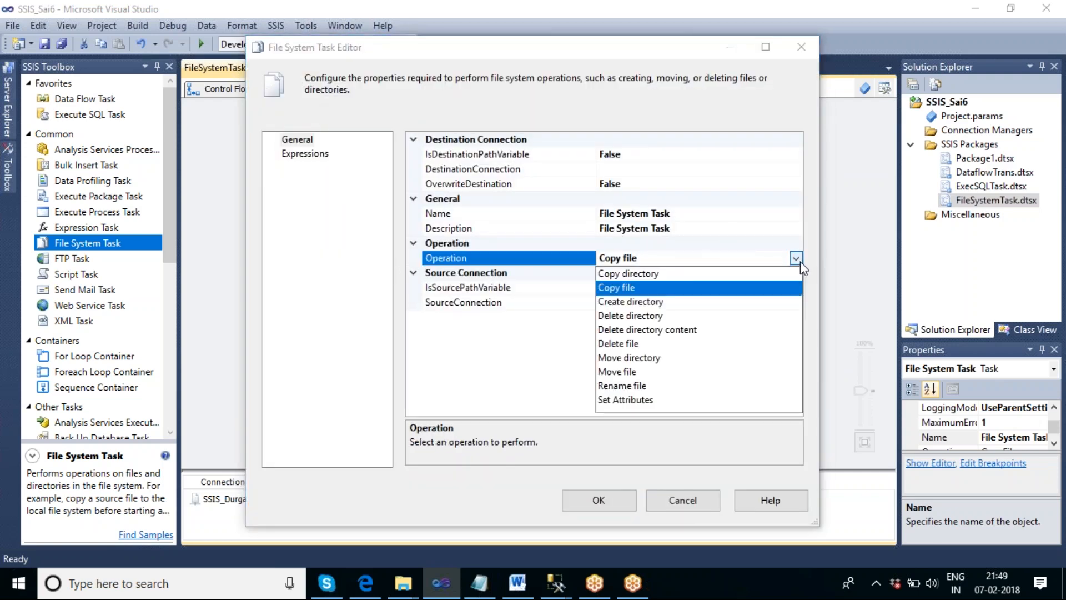
left_click(650, 330)
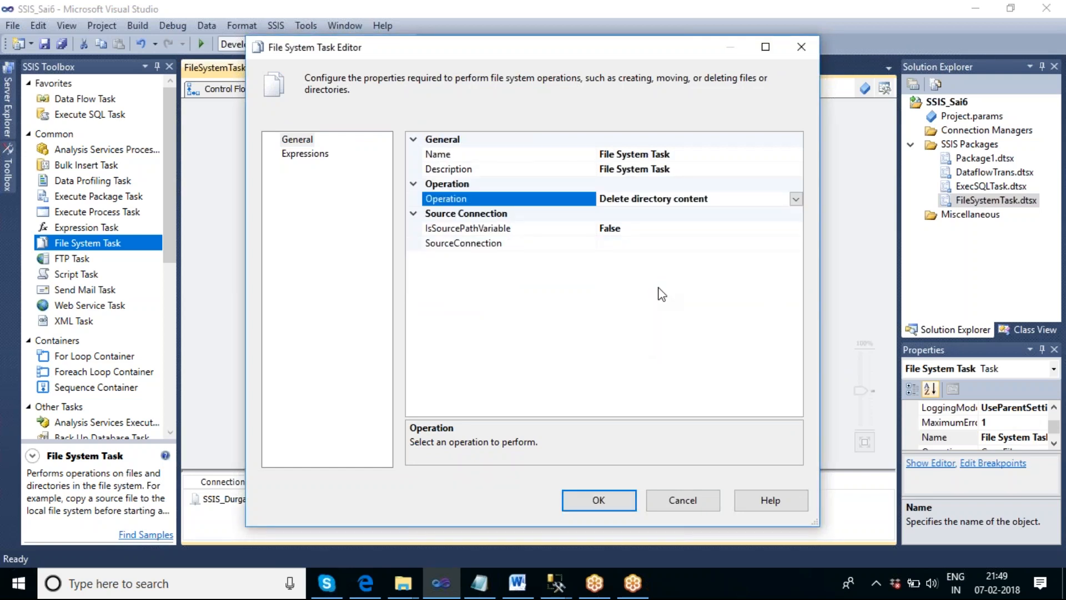
- Rename the task as Delete files from a folder
left_click(692, 154)
left_click_drag(692, 154, 593, 155)
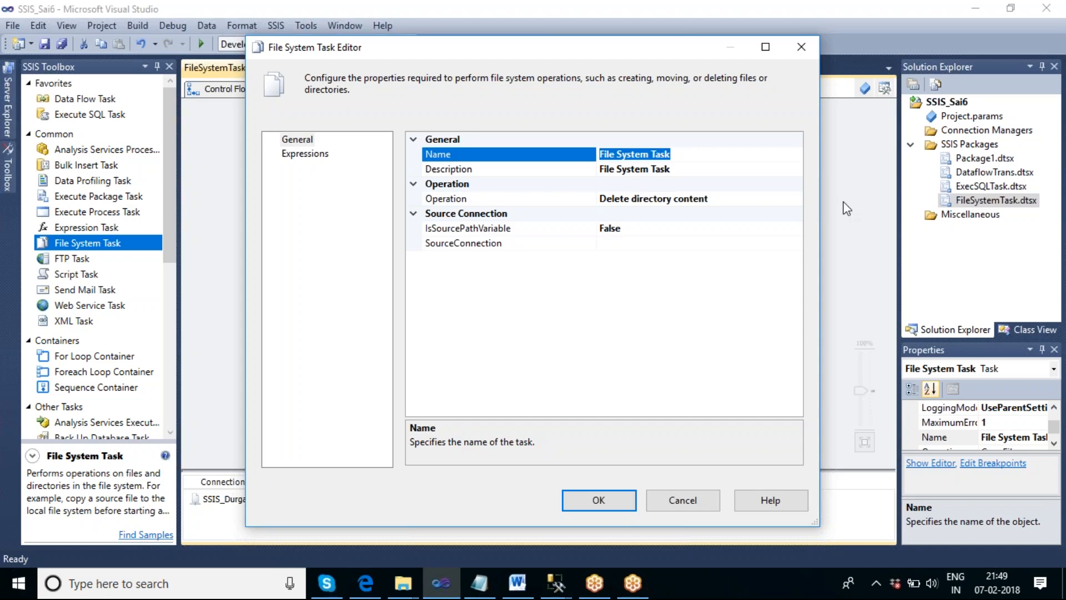
type("Delete f")
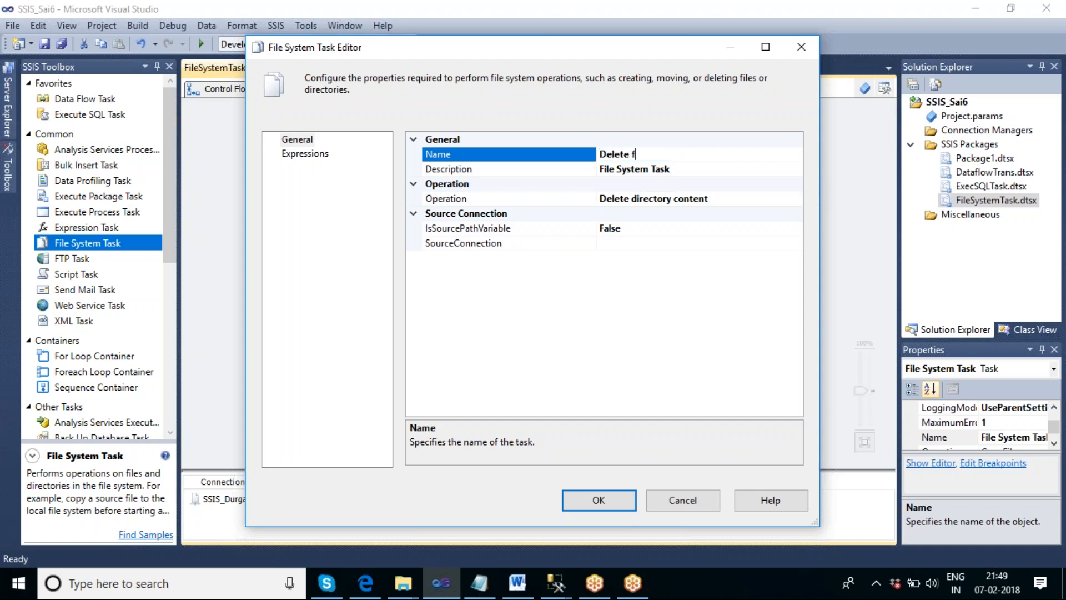
type("iles from a folder")
- Set the task's source connection to SSIS_Durga and close the editor
left_click(645, 246)
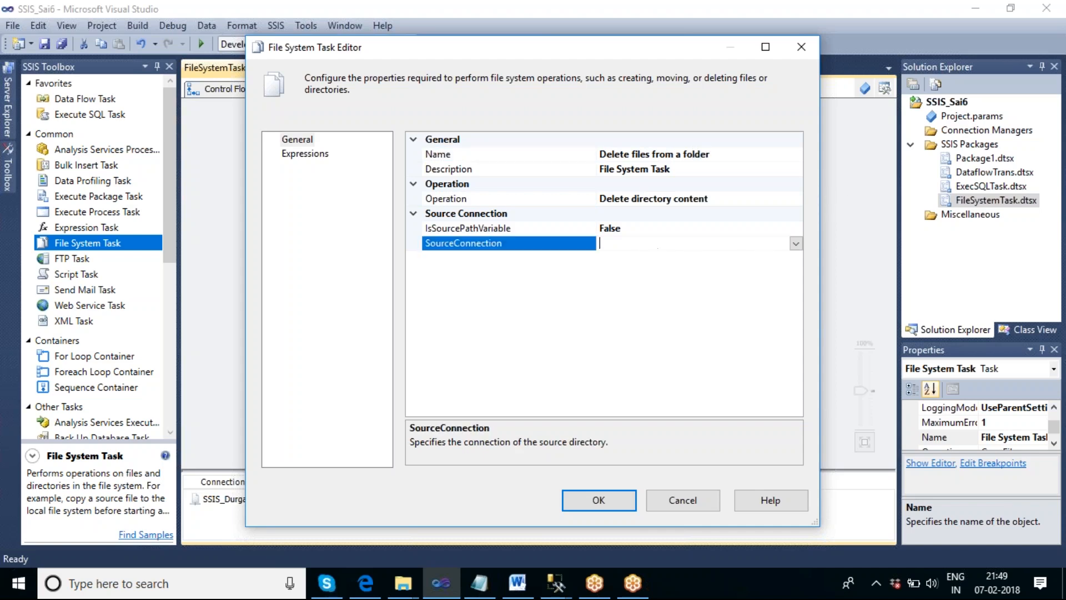
left_click(795, 245)
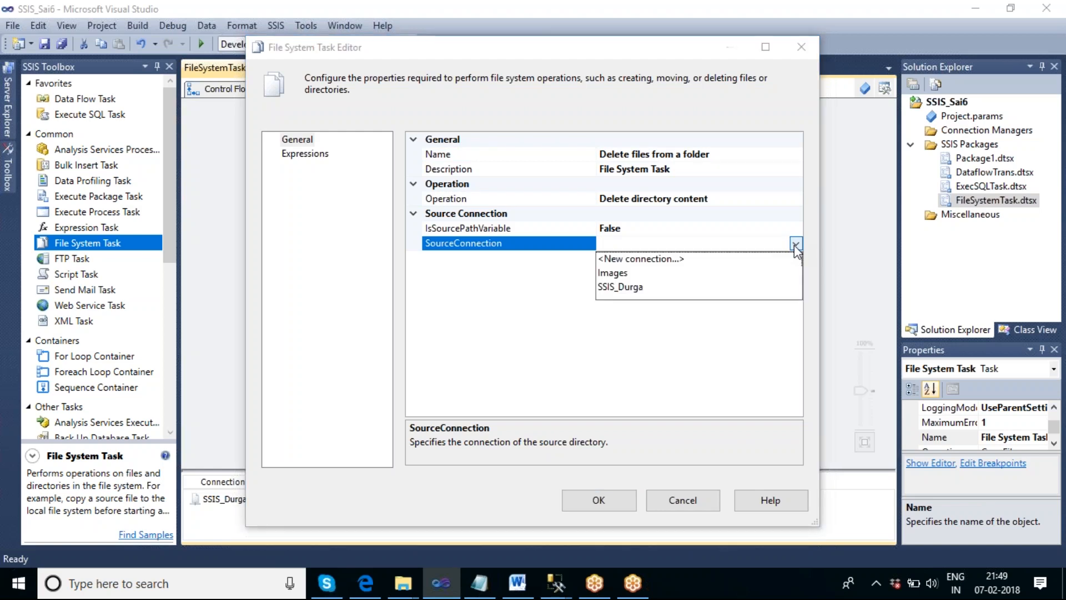
left_click(622, 287)
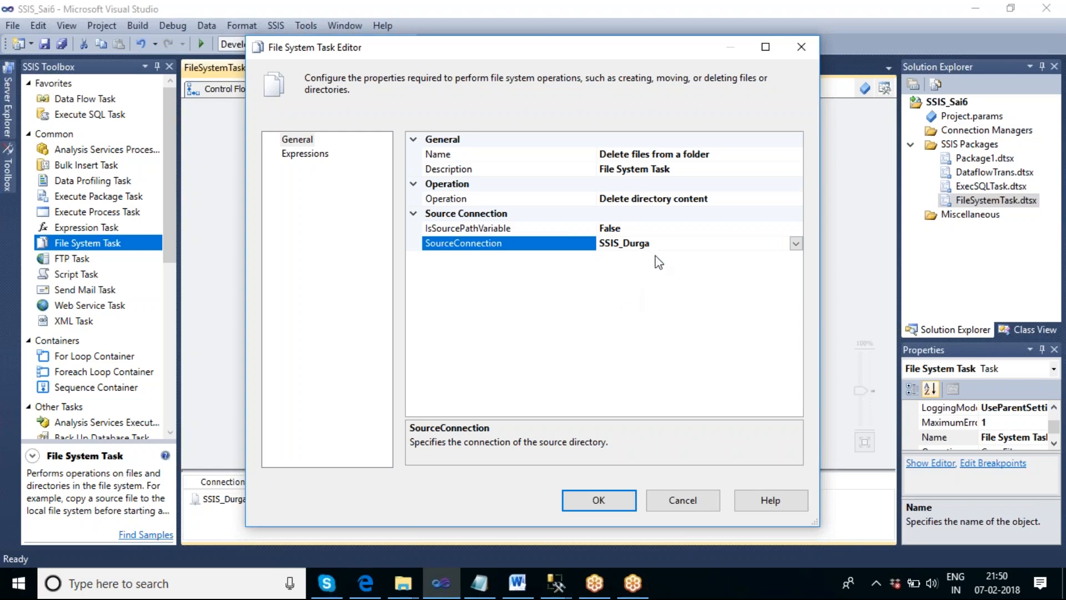
left_click(599, 503)
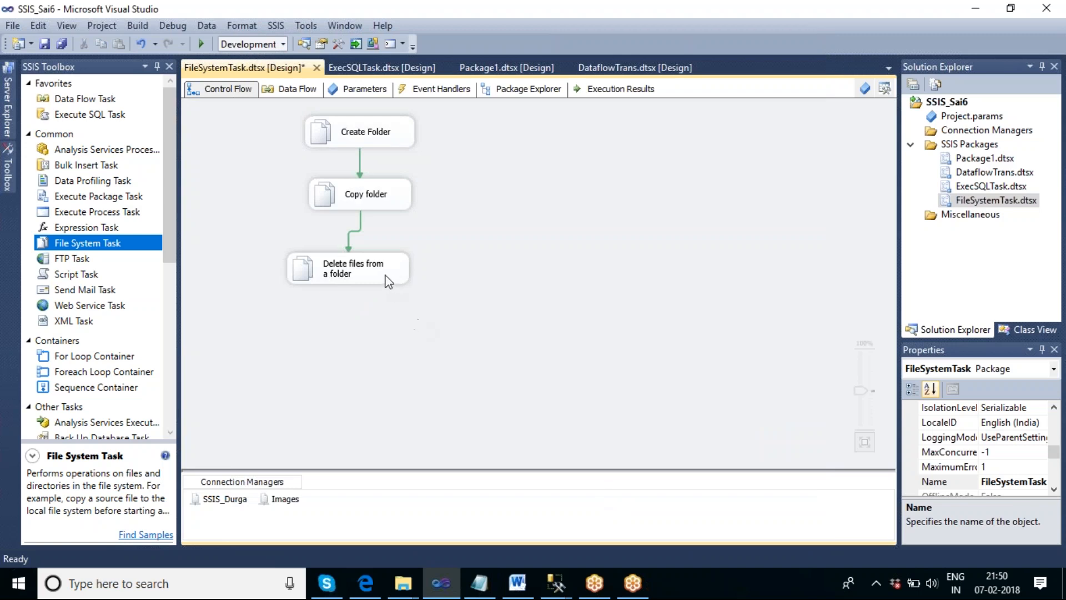
- Execute the Delete files from a folder task on its own
right_click(387, 278)
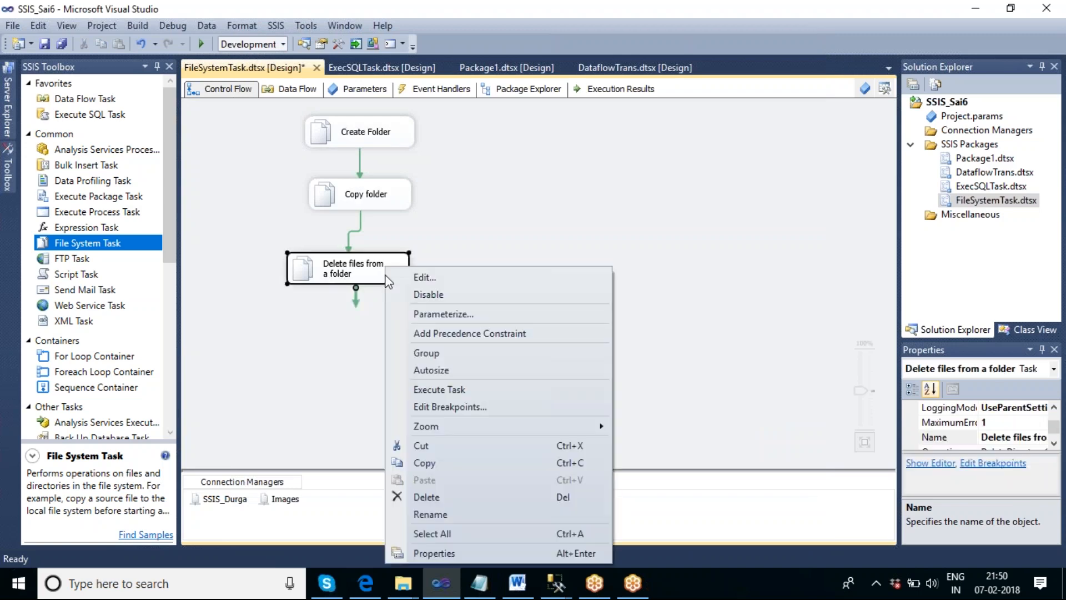
left_click(464, 388)
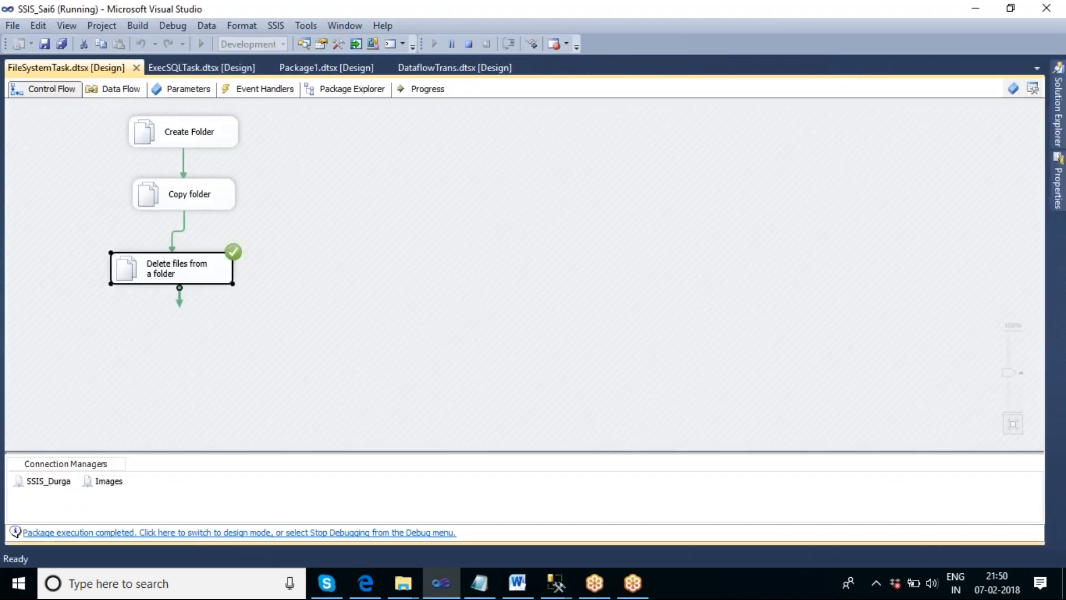
- Show the desktop and open the SSIS_Durga folder to check its contents, then return to the designer
right_click(689, 575)
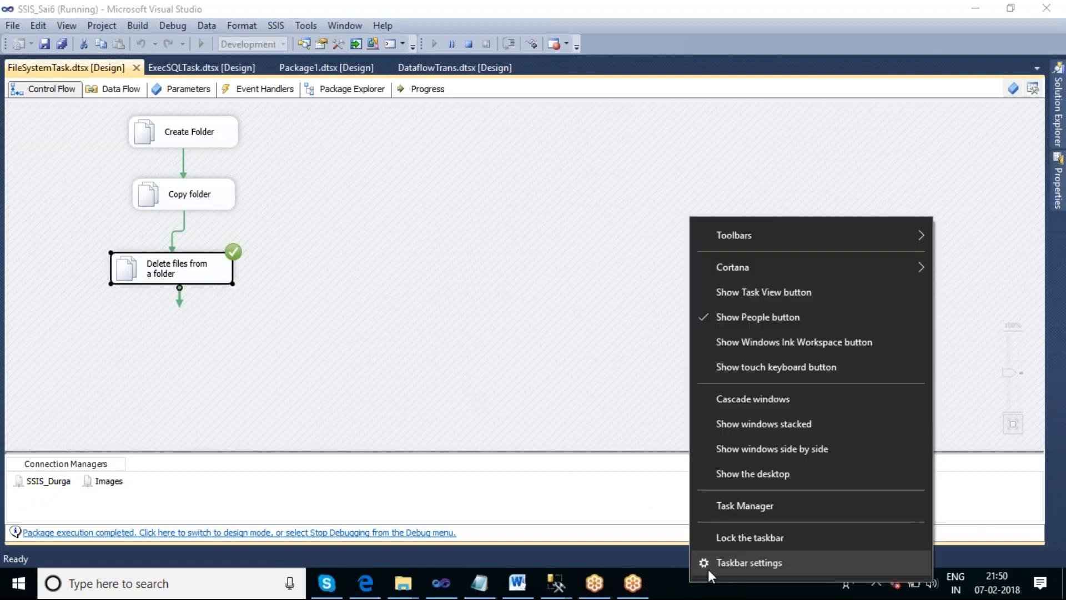
left_click(743, 479)
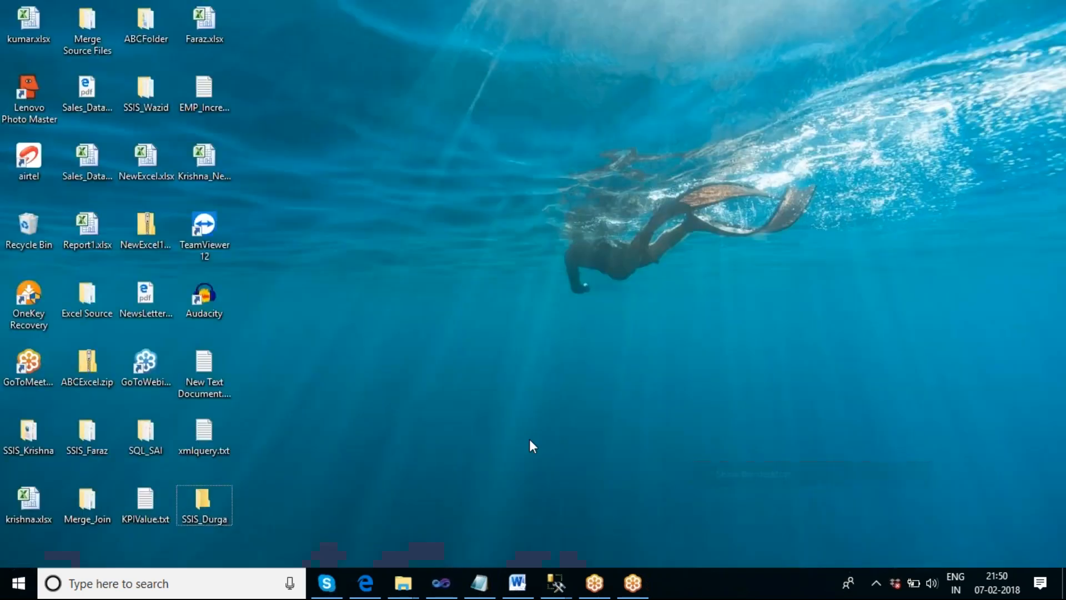
left_click(213, 494)
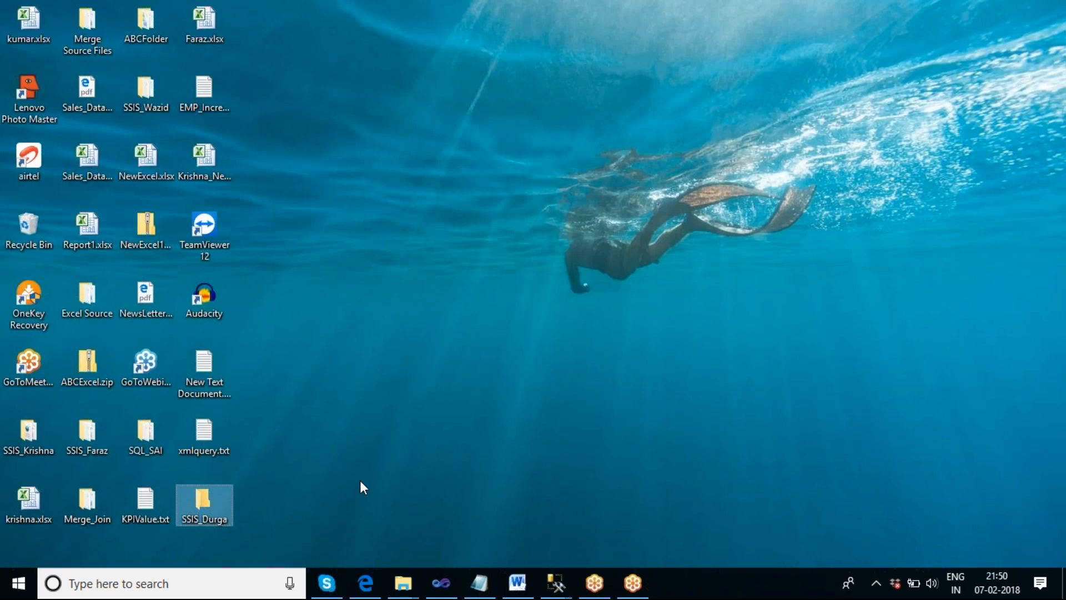
double_click(214, 504)
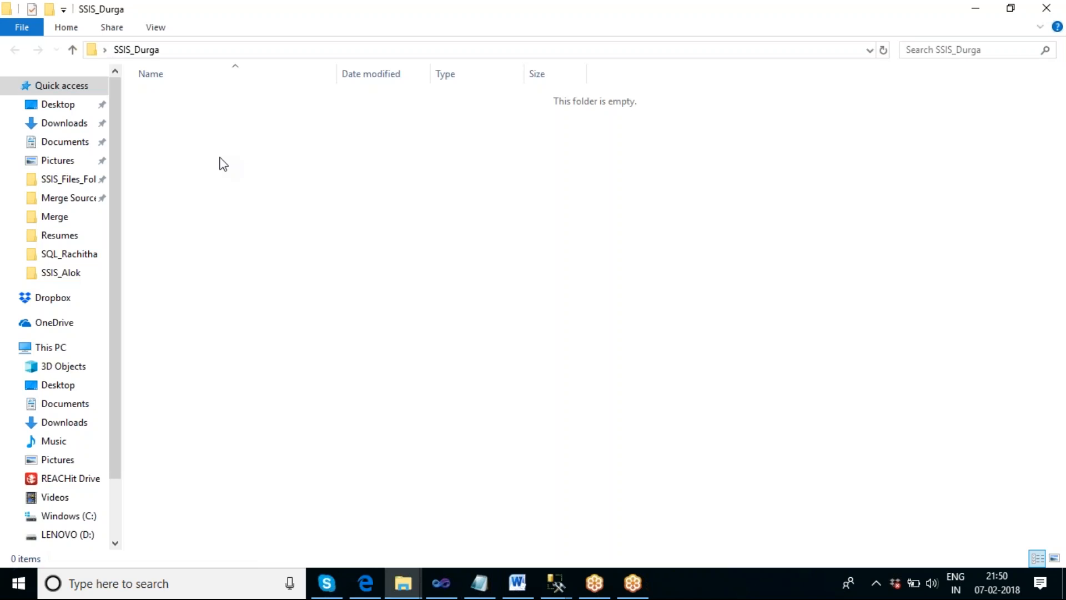
left_click(1046, 8)
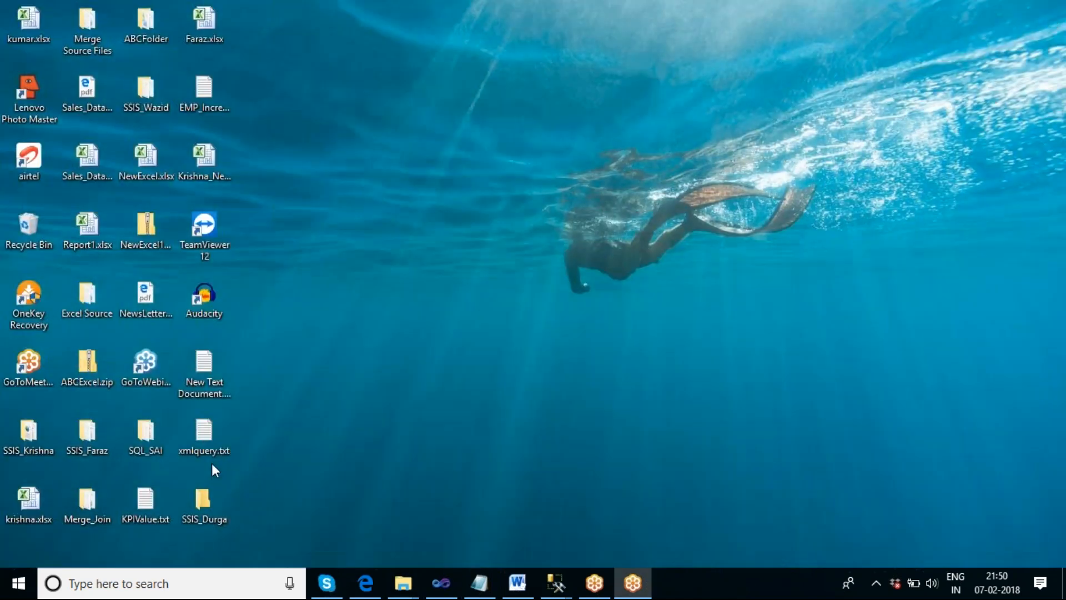
left_click(441, 582)
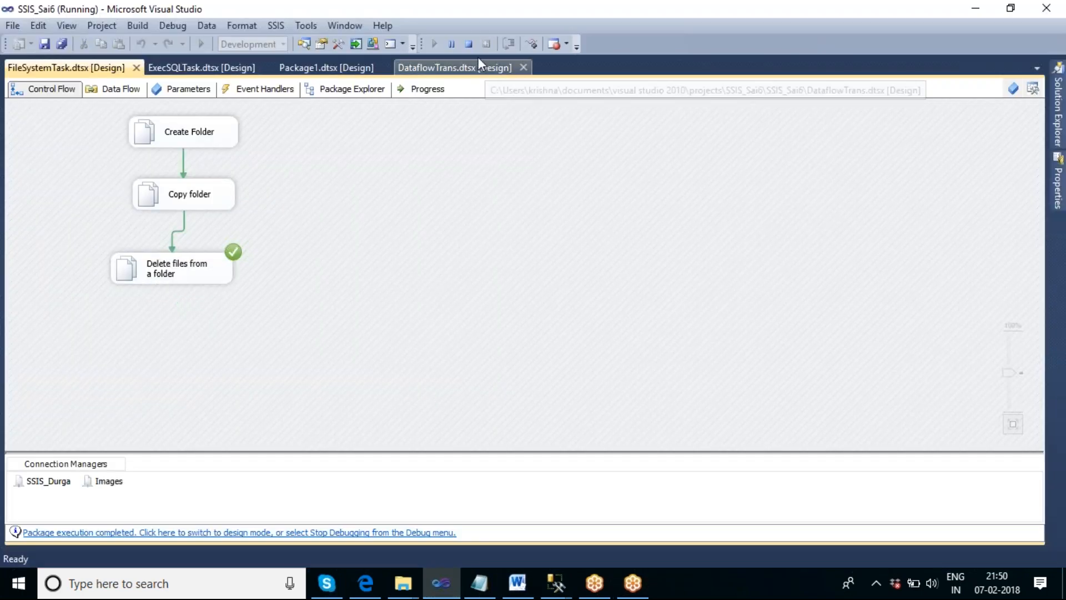
- Stop debugging, add a File System Task below Delete files from a folder, and open its editor
left_click(469, 43)
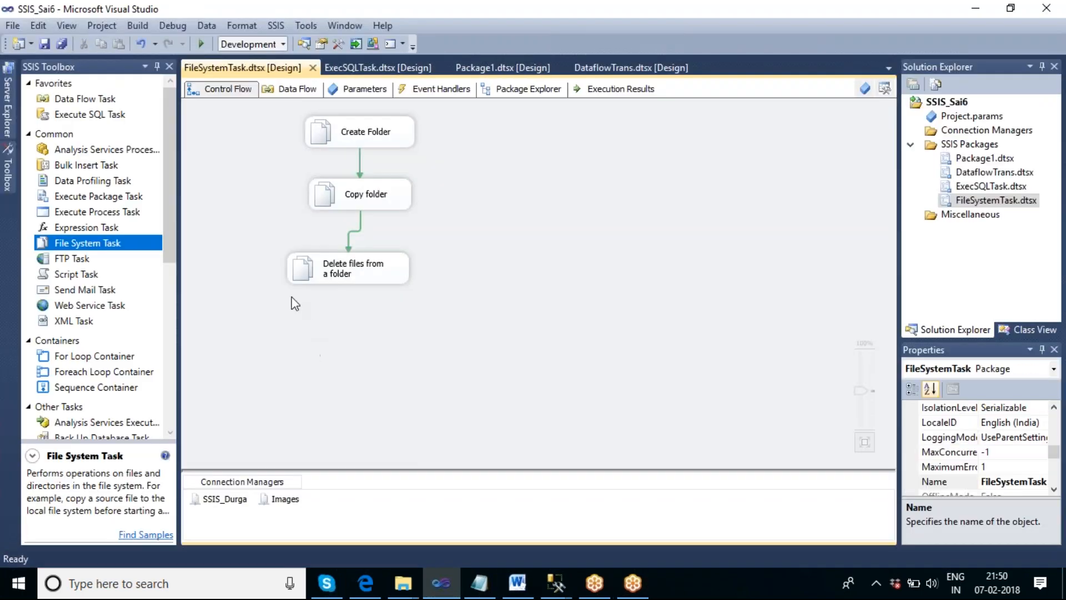
left_click_drag(83, 246, 285, 336)
double_click(369, 355)
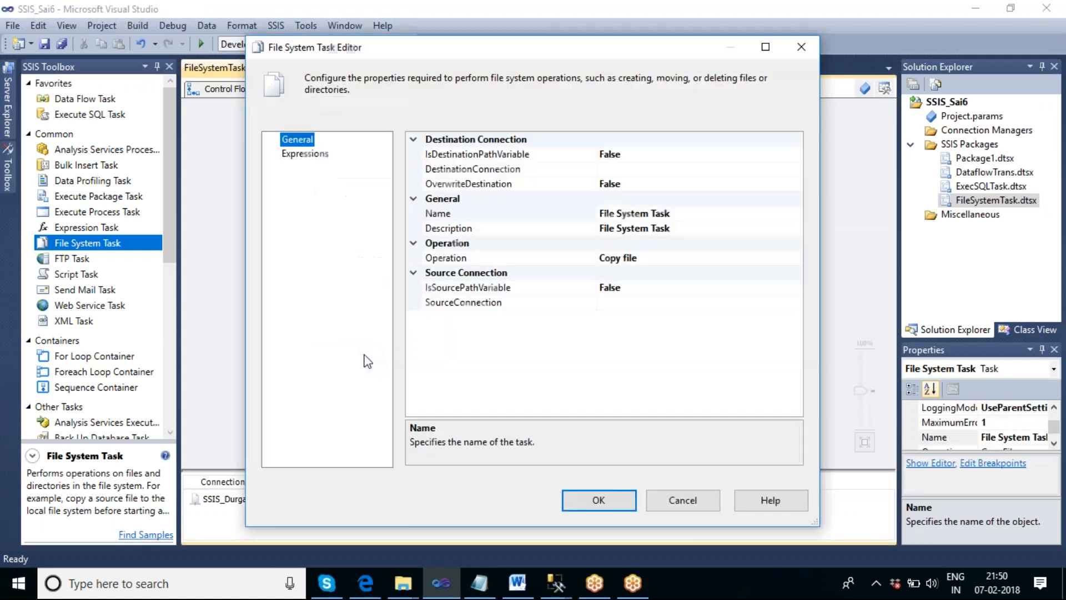
- Set the new task's operation to Delete directory
left_click(664, 261)
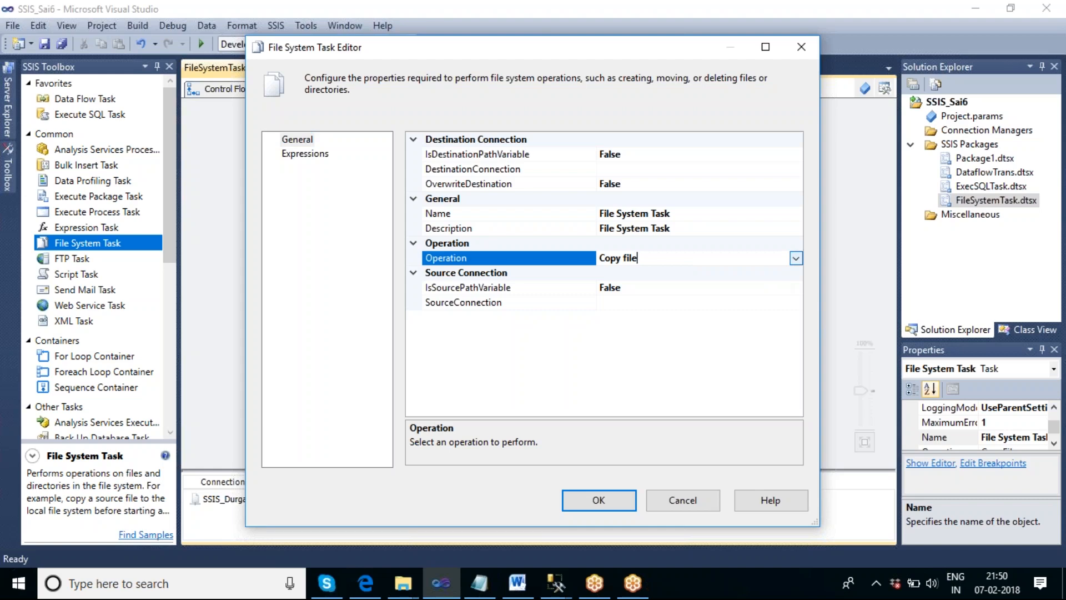
left_click(795, 259)
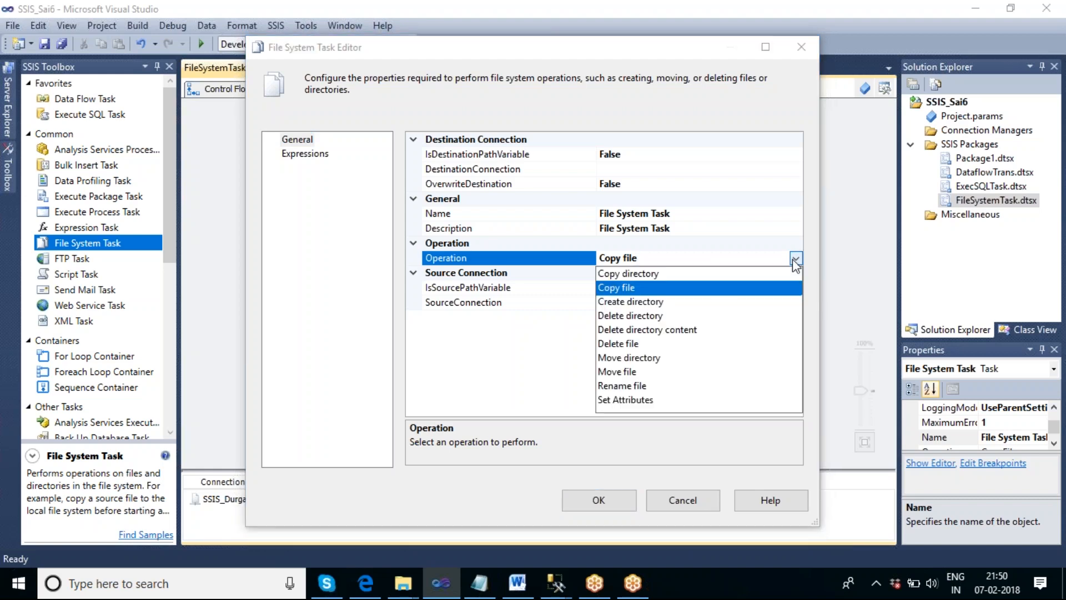
left_click(655, 316)
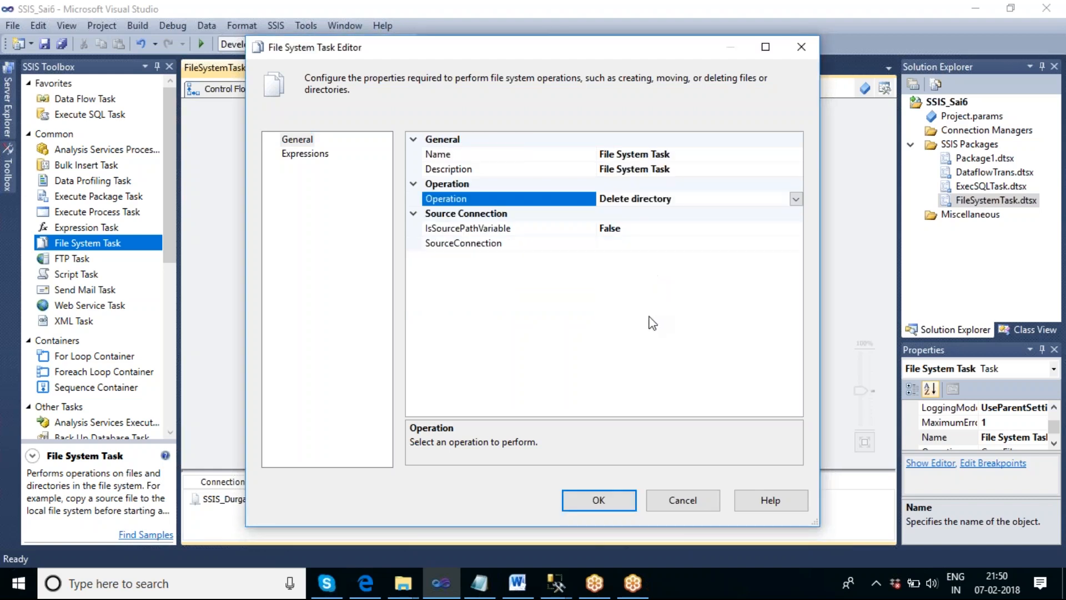
- Rename the task as Delete folder
left_click(693, 169)
left_click(694, 156)
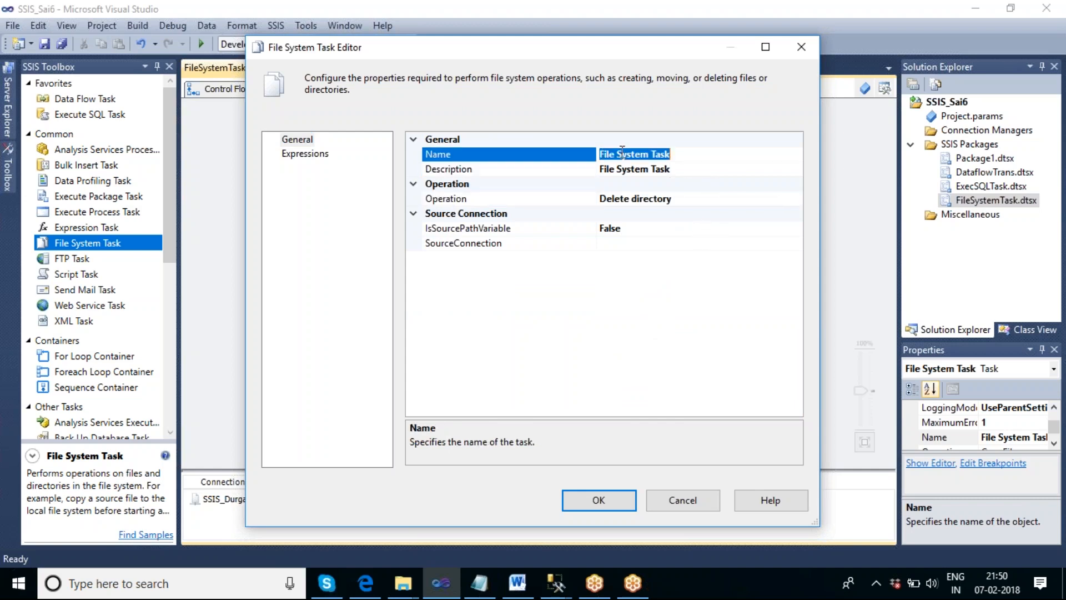
type("Delete folder")
- Set the Delete folder task's source connection to SSIS_Durga and close the editor
left_click(696, 244)
left_click(795, 243)
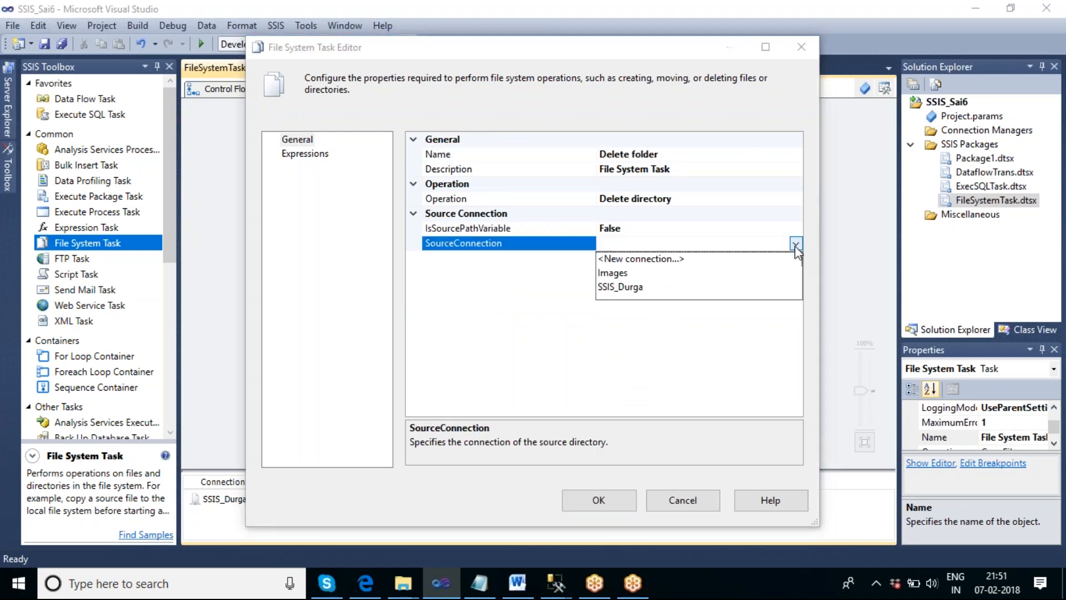
left_click(633, 287)
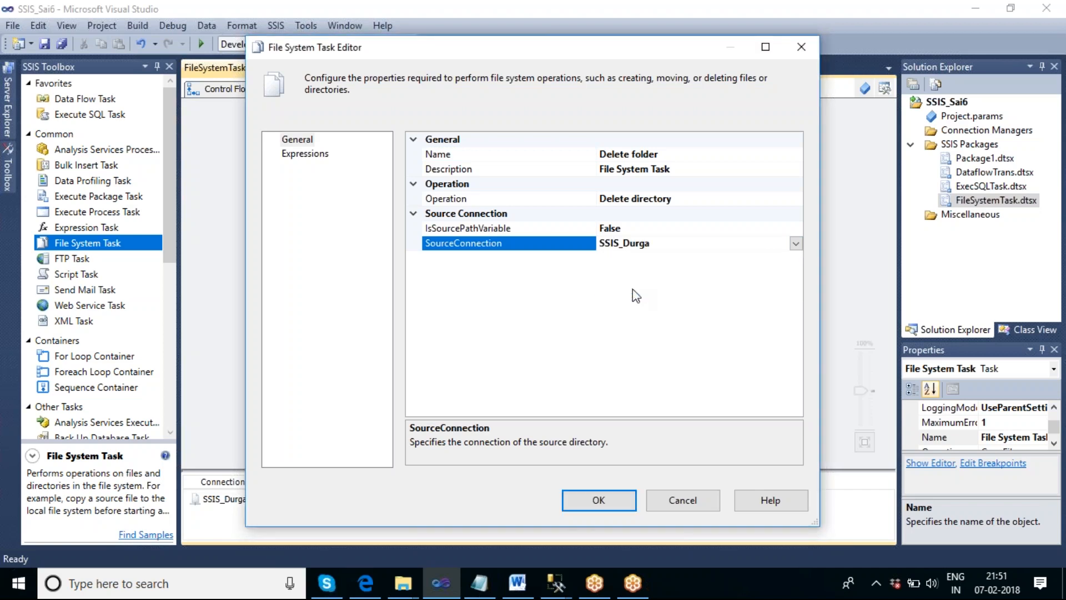
left_click(611, 501)
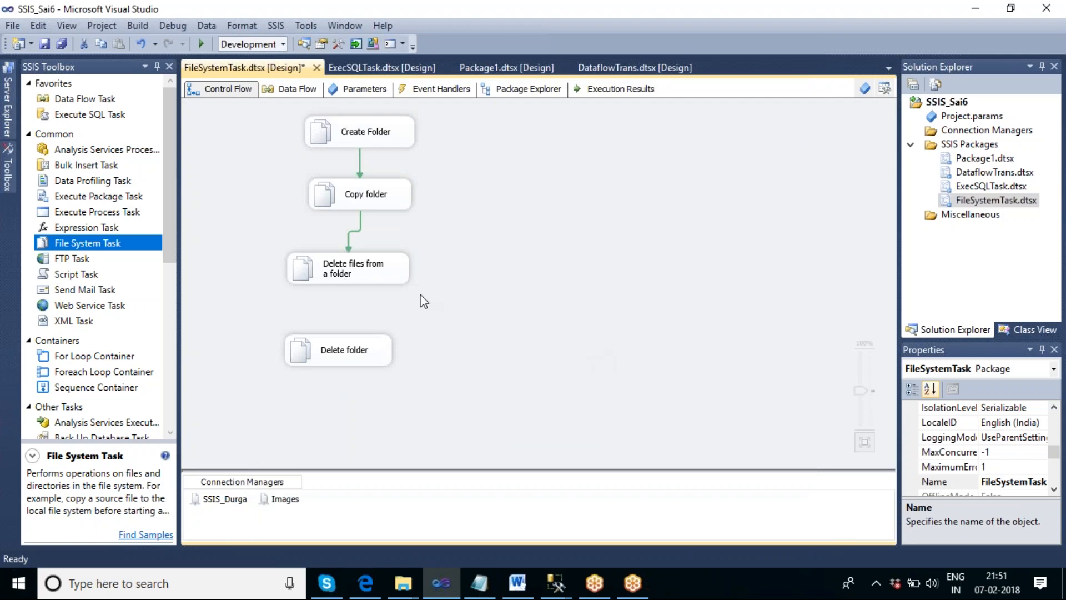
- Connect Delete files from a folder to the Delete folder task
right_click(353, 363)
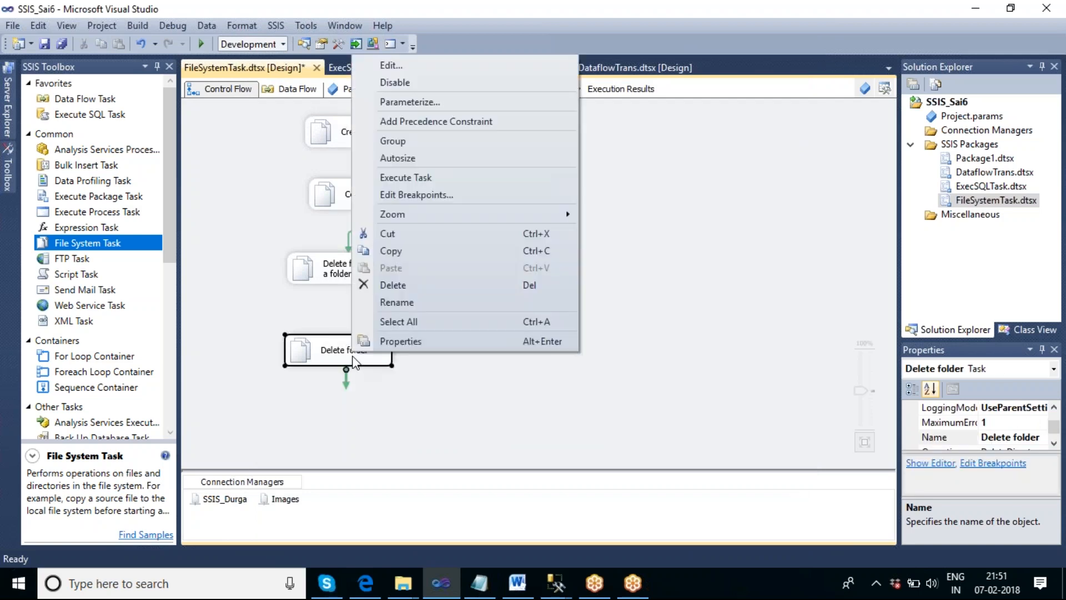
left_click(363, 324)
left_click(355, 281)
left_click_drag(354, 300, 335, 361)
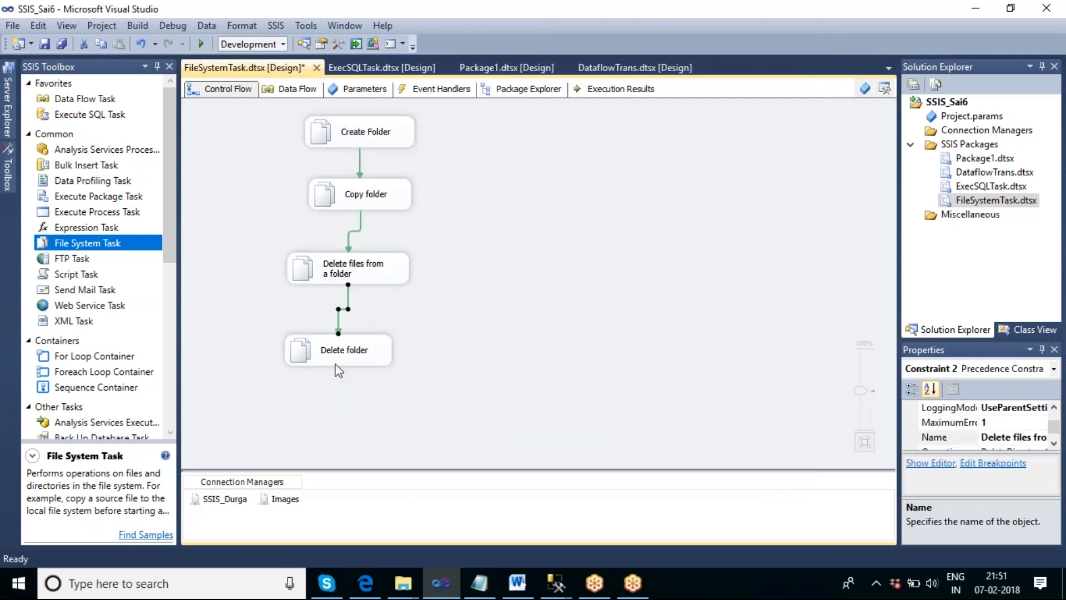
- Execute the Delete folder task on its own
left_click(398, 364)
left_click(369, 354)
right_click(370, 357)
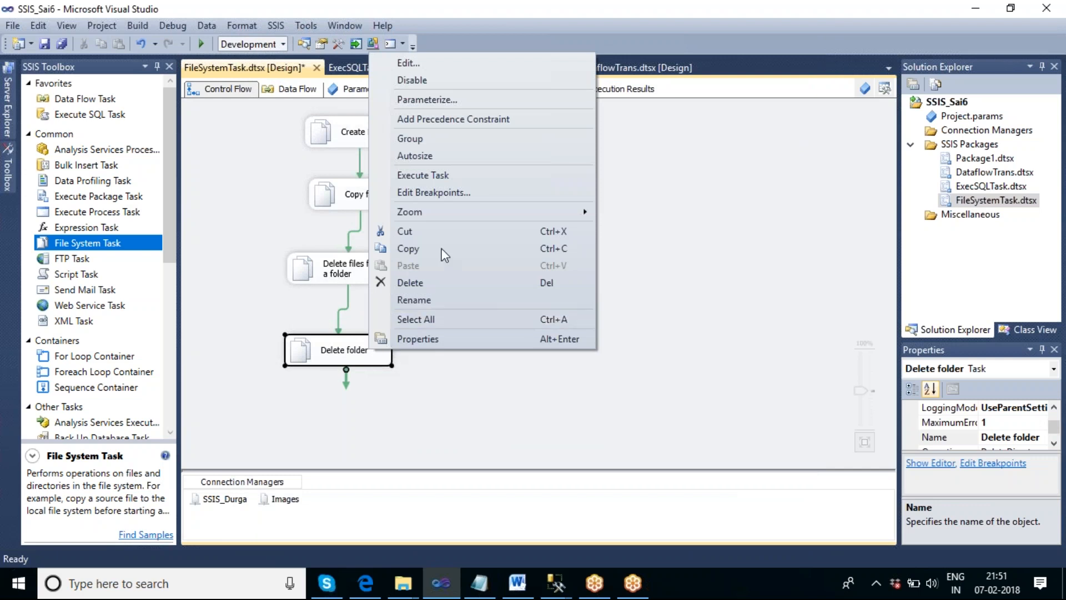
left_click(434, 176)
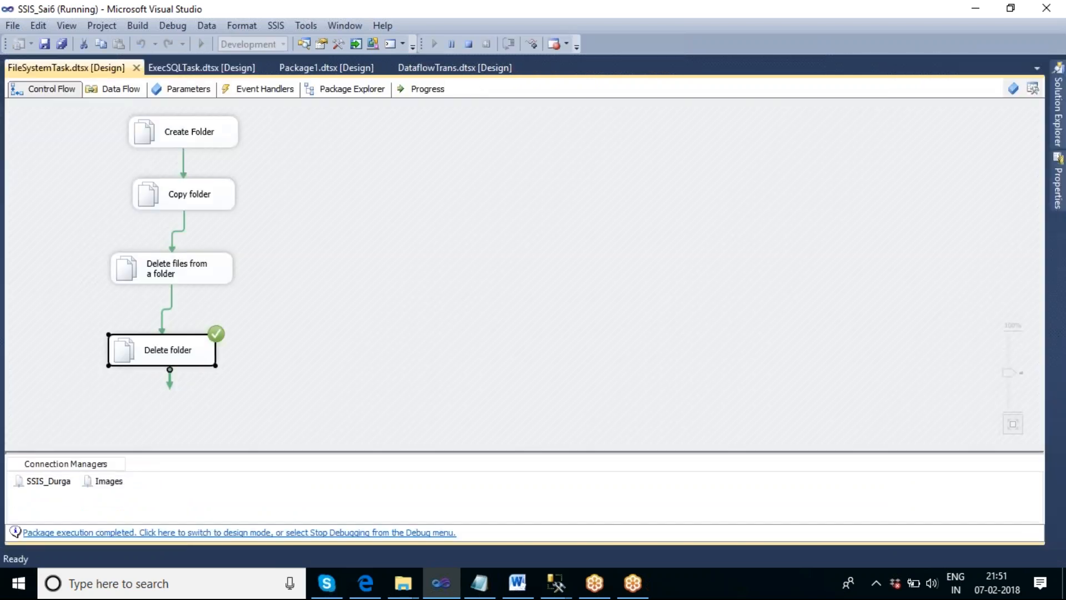
- Show the desktop to check for the SSIS_Durga folder, then return and stop debugging
right_click(686, 583)
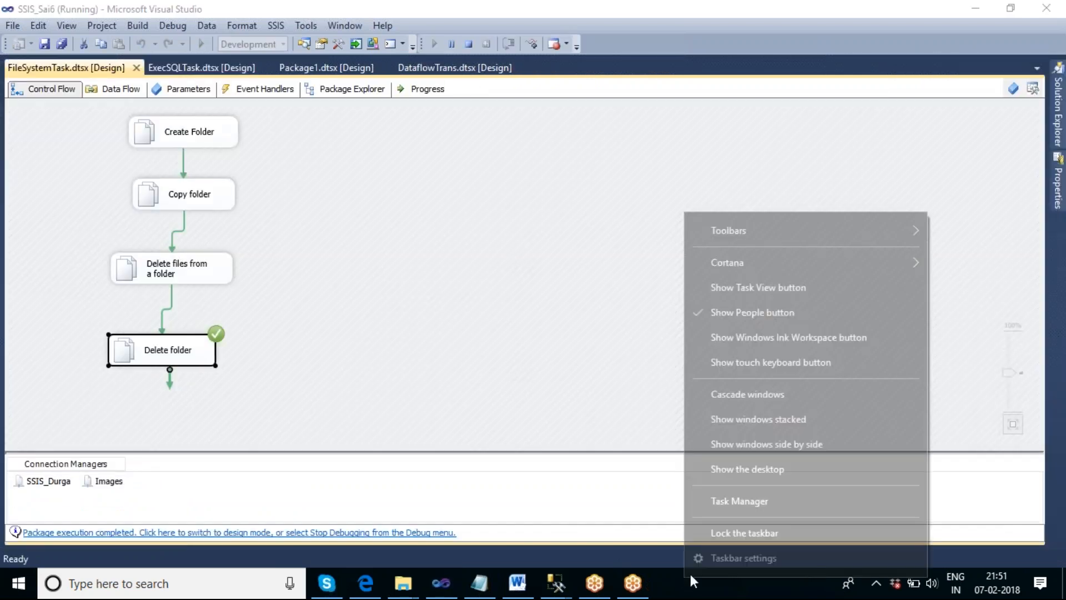
left_click(739, 476)
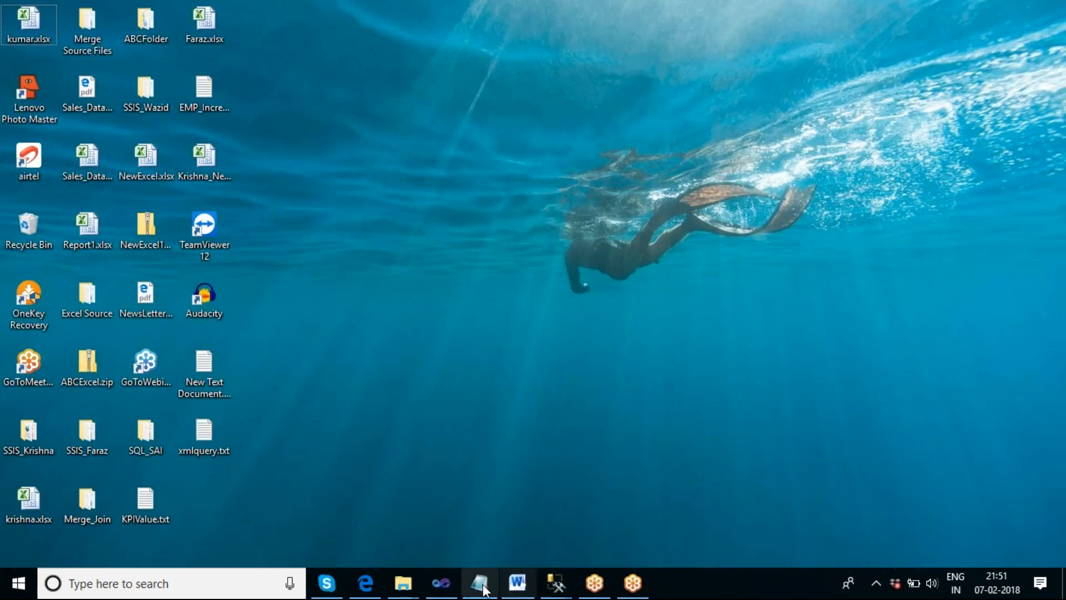
left_click(448, 580)
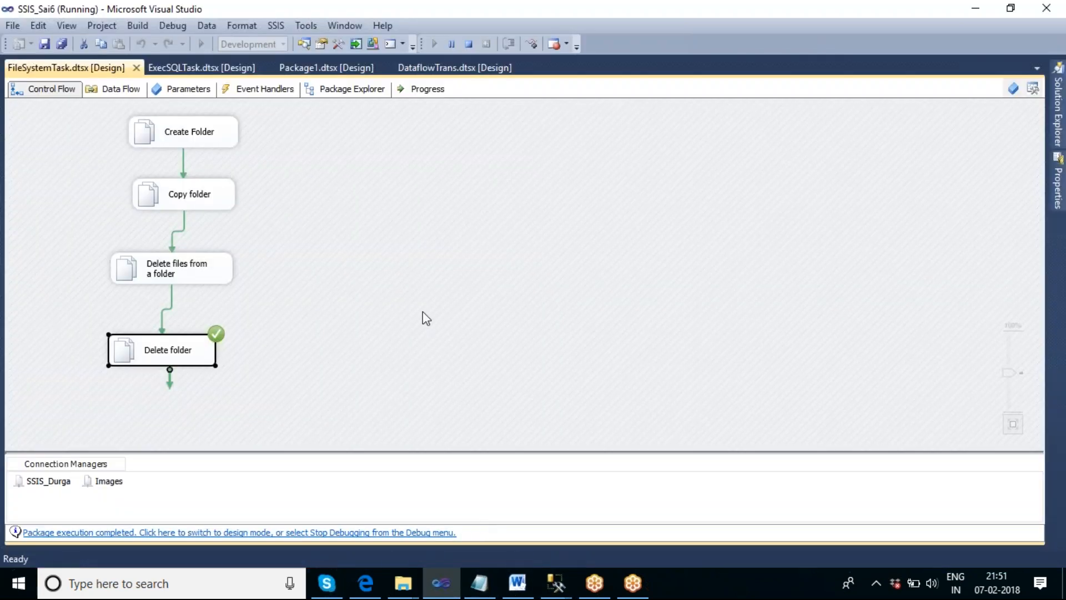
key("shift+F5")
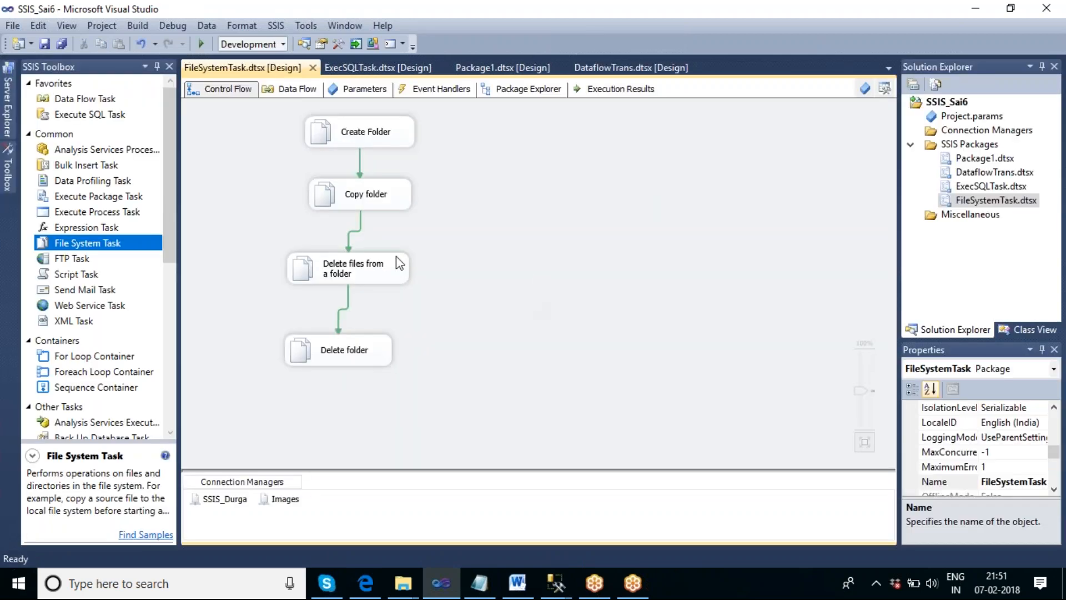
- Add another File System Task to the canvas to the right of Create Folder
left_click_drag(151, 243, 336, 229)
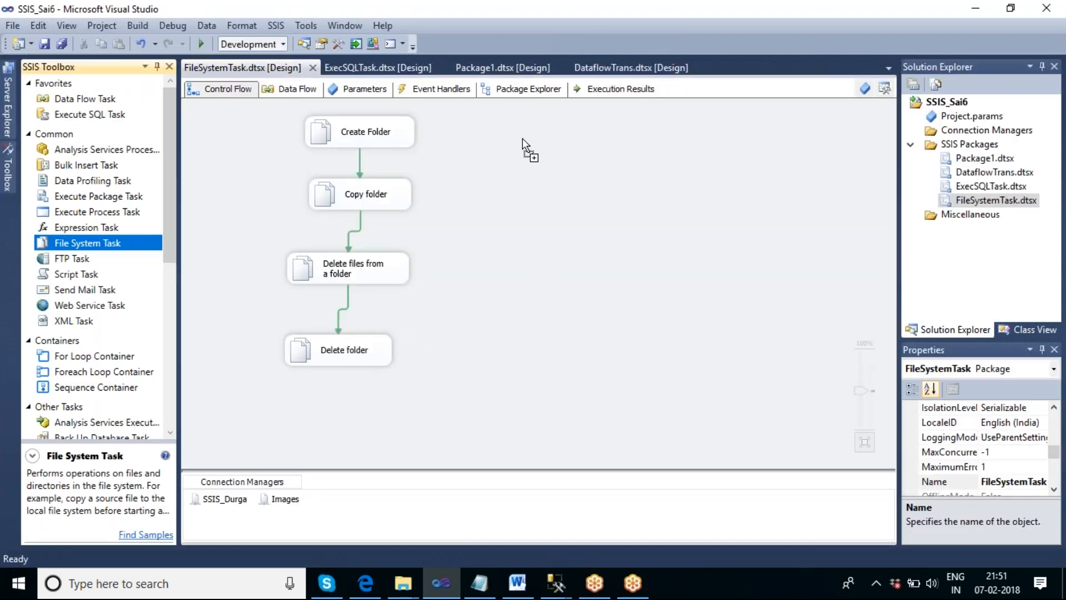
left_click_drag(522, 145, 524, 145)
left_click(611, 183)
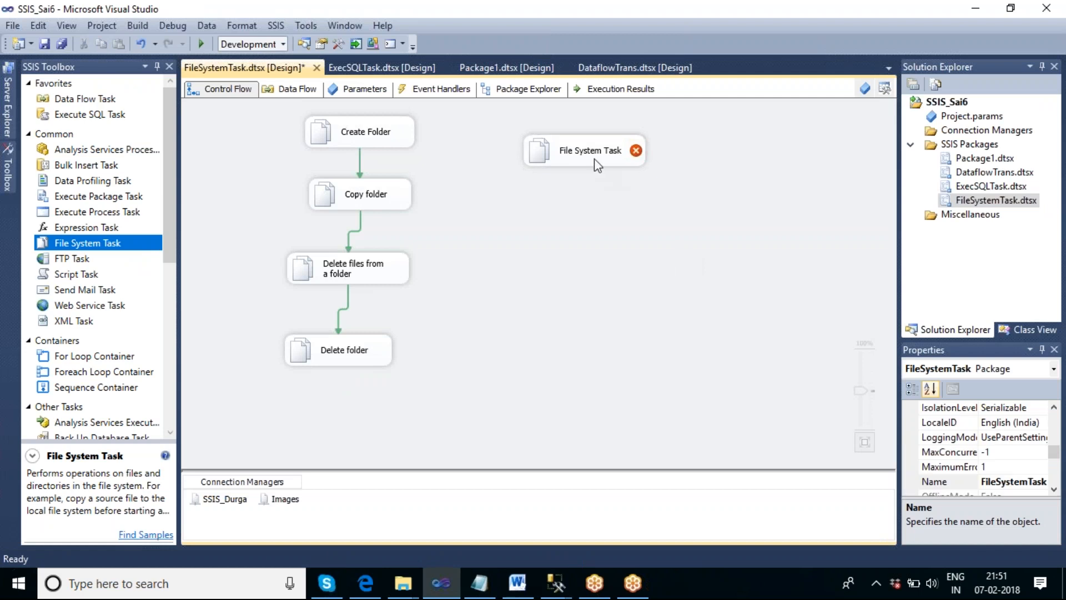
mouse_move(594, 158)
- Add a Sequence Container to the canvas and cut the four folder tasks
left_click_drag(116, 391, 553, 300)
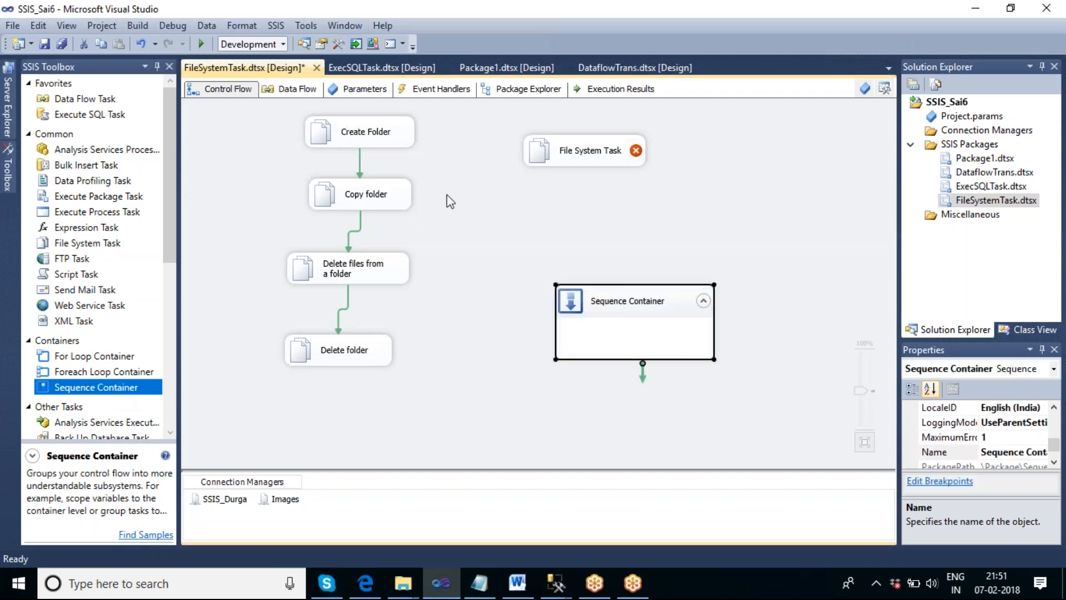
left_click(385, 137)
left_click(363, 197)
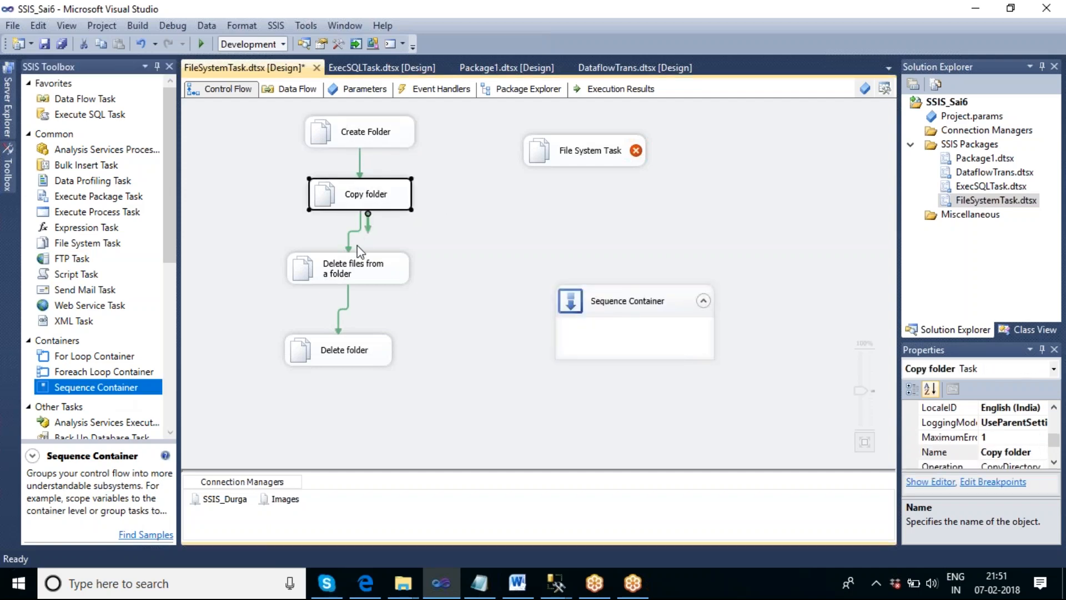
left_click(389, 142)
left_click(379, 195, "ctrl")
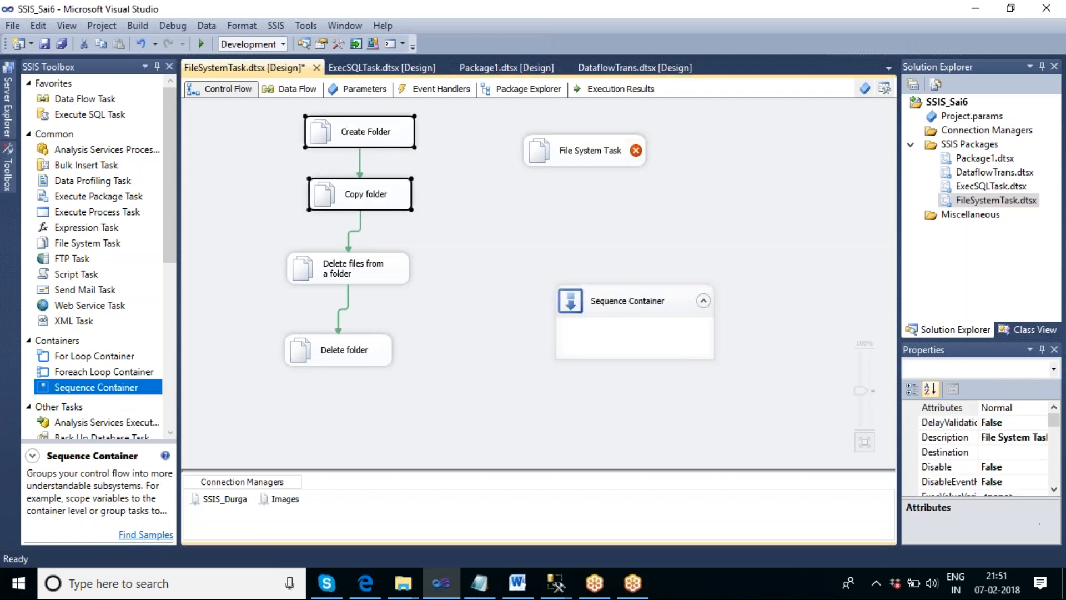
left_click(375, 267, "ctrl")
left_click(367, 357, "ctrl")
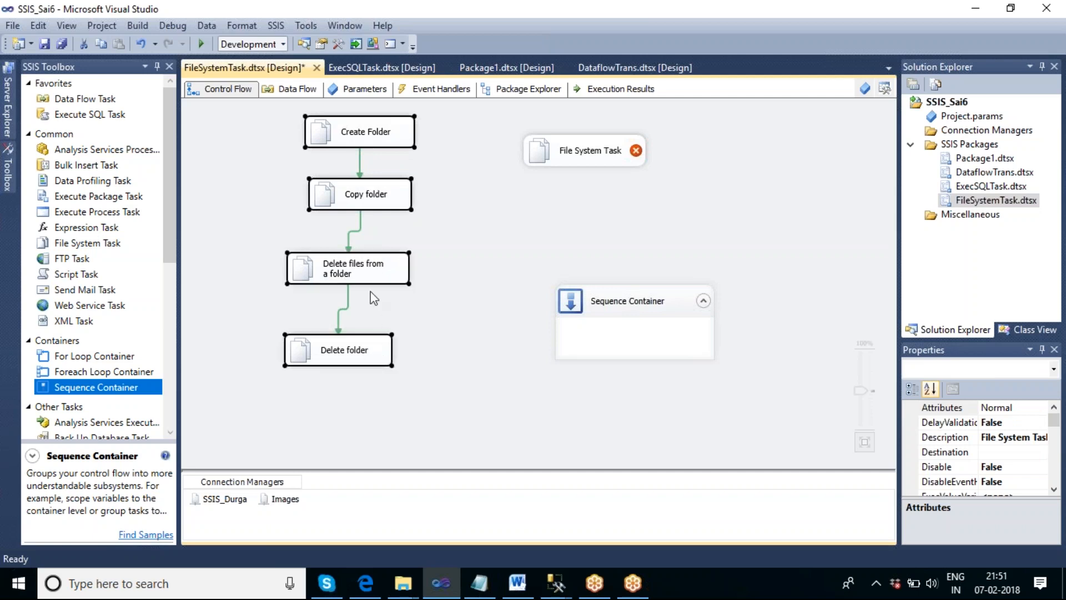
right_click(370, 273)
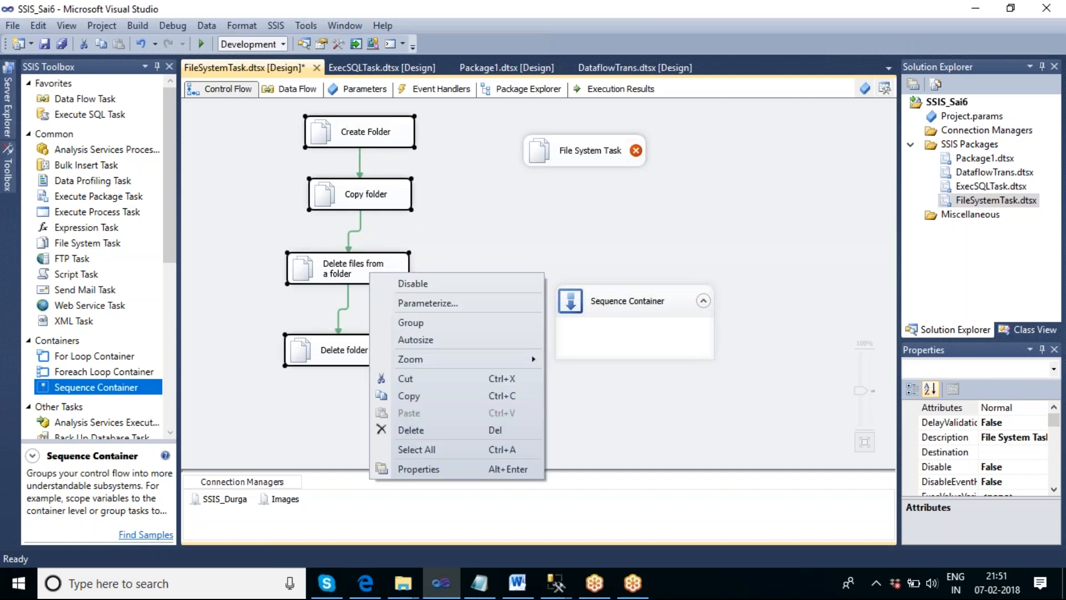
left_click(426, 379)
- Paste the four folder tasks into the Sequence Container placed at the top-left of the canvas
left_click_drag(601, 316, 273, 141)
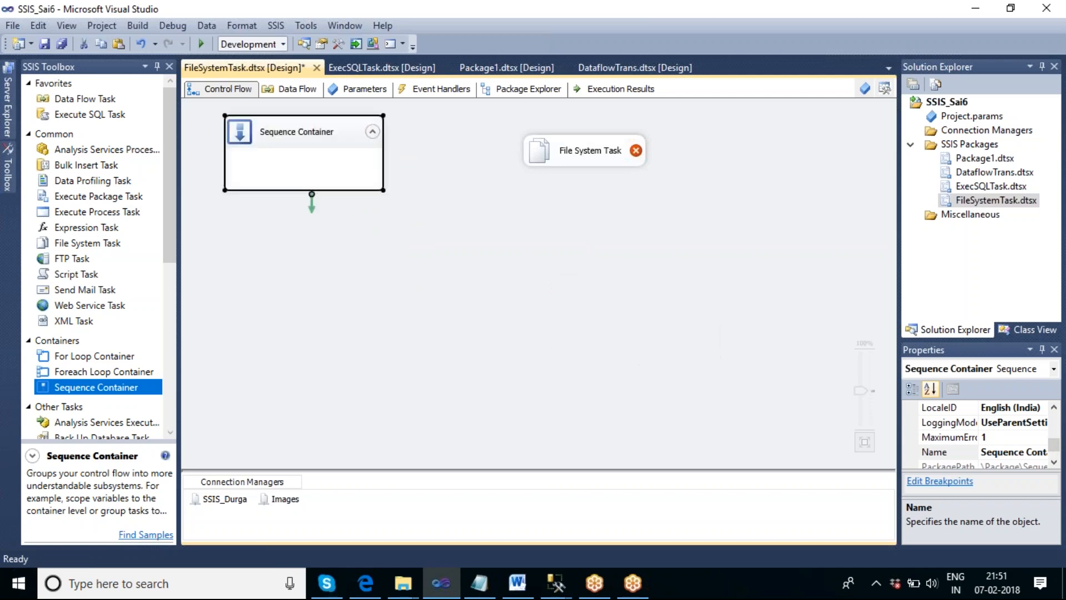
right_click(286, 167)
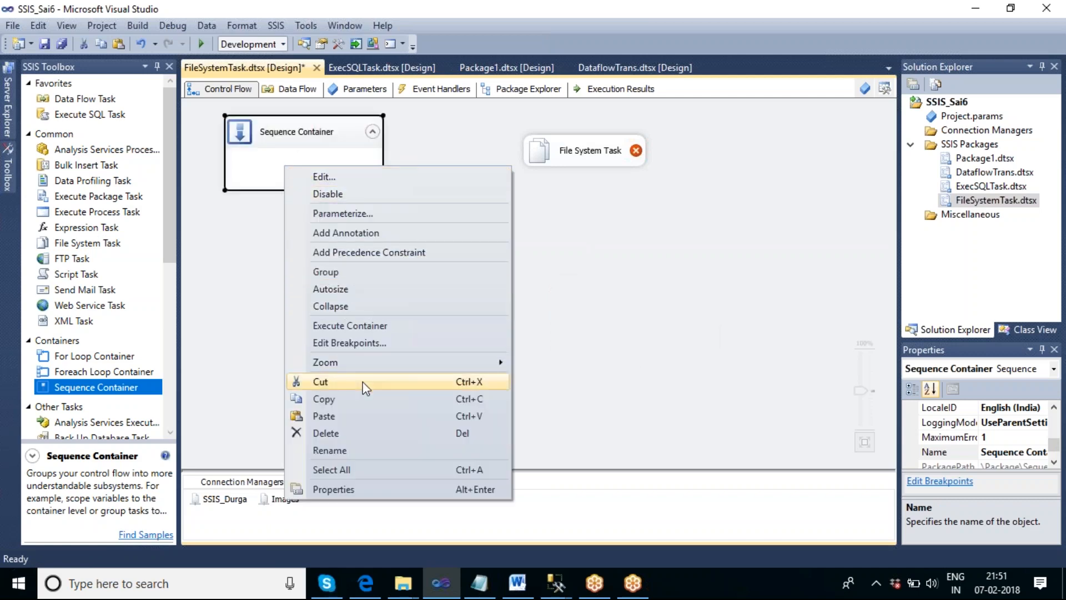
left_click(365, 416)
left_click(493, 277)
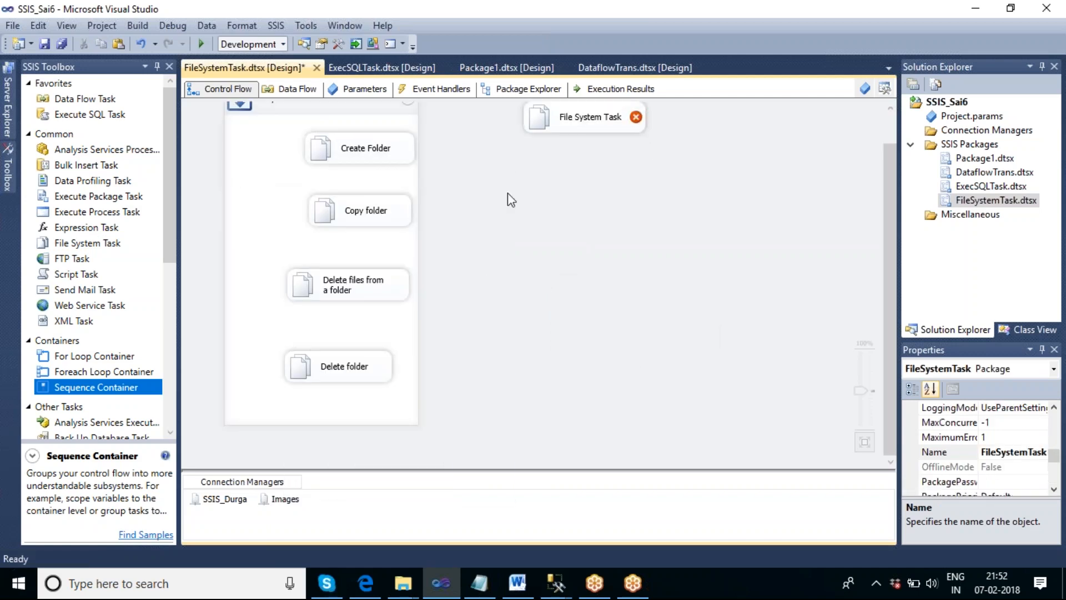
left_click_drag(369, 110, 367, 132)
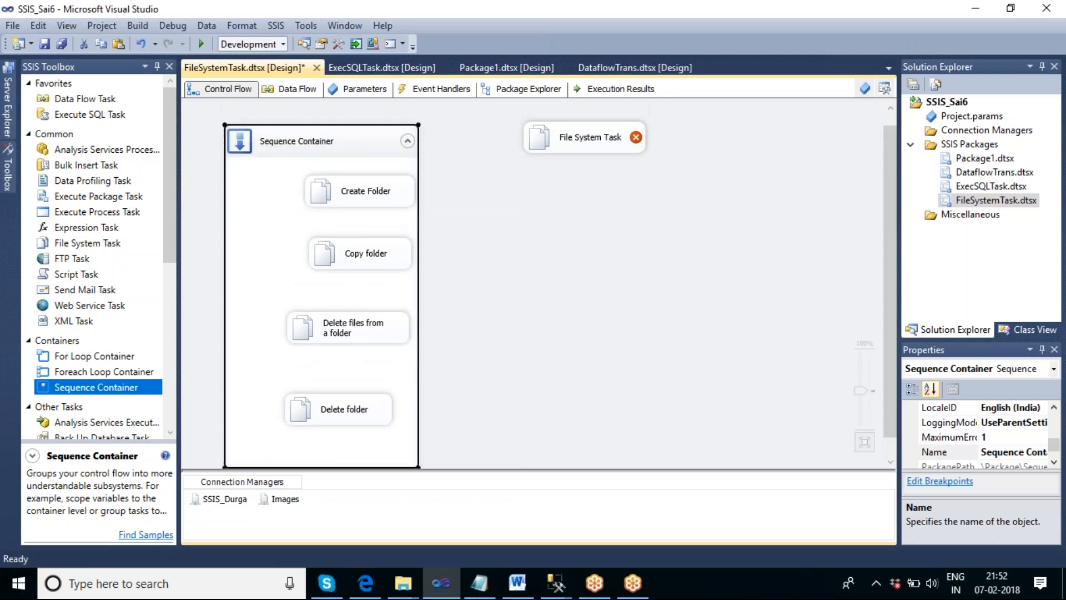
- Rename the Sequence Container to Folder operations
left_click(304, 133)
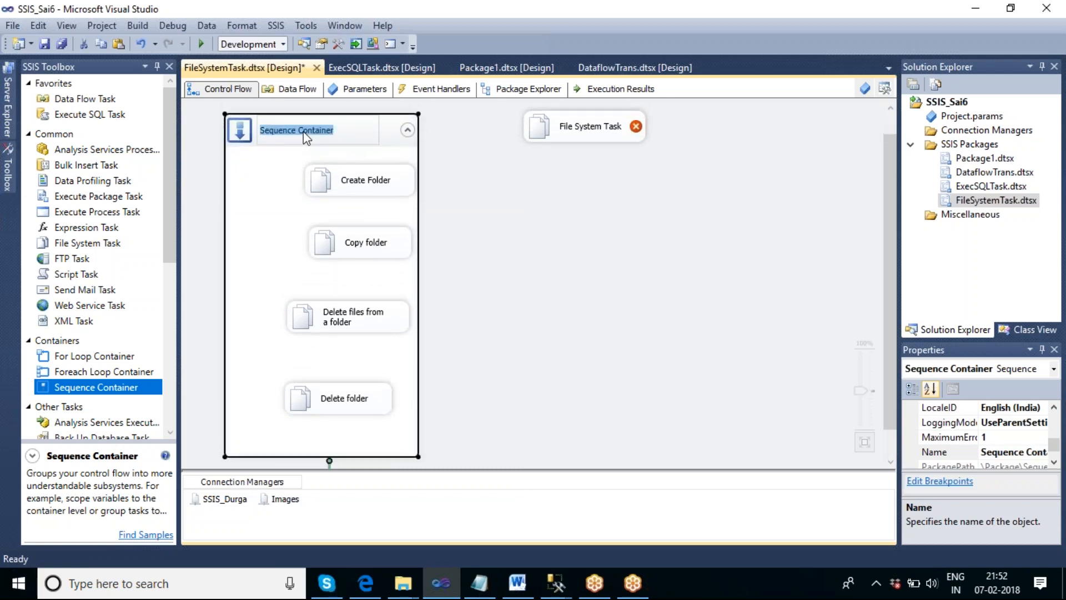
type("Folder operations")
left_click(542, 270)
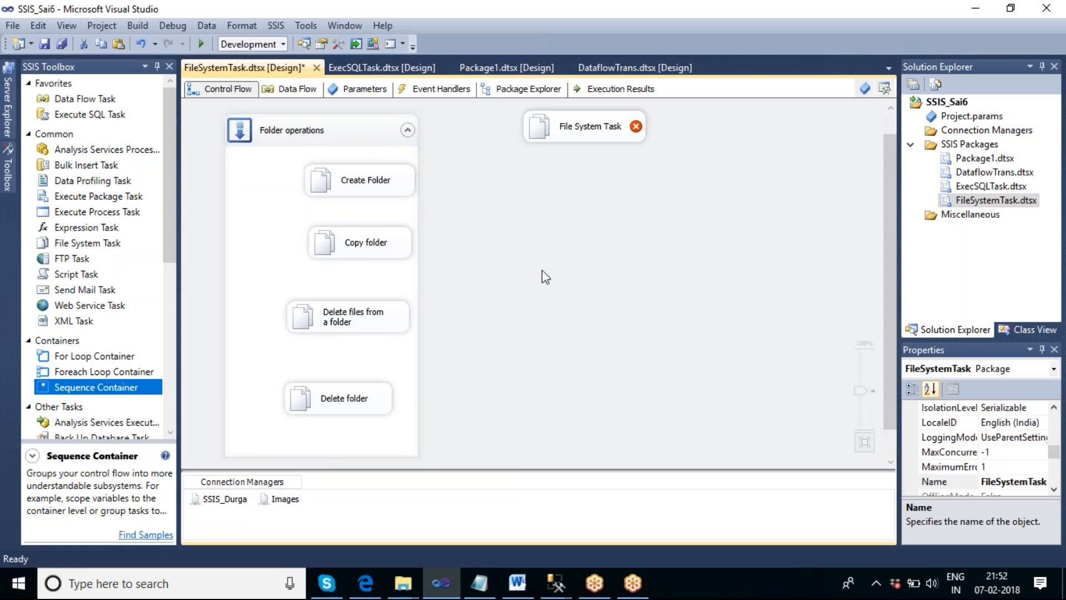
- Execute the Create Folder task on its own inside the container, then stop debugging
right_click(346, 189)
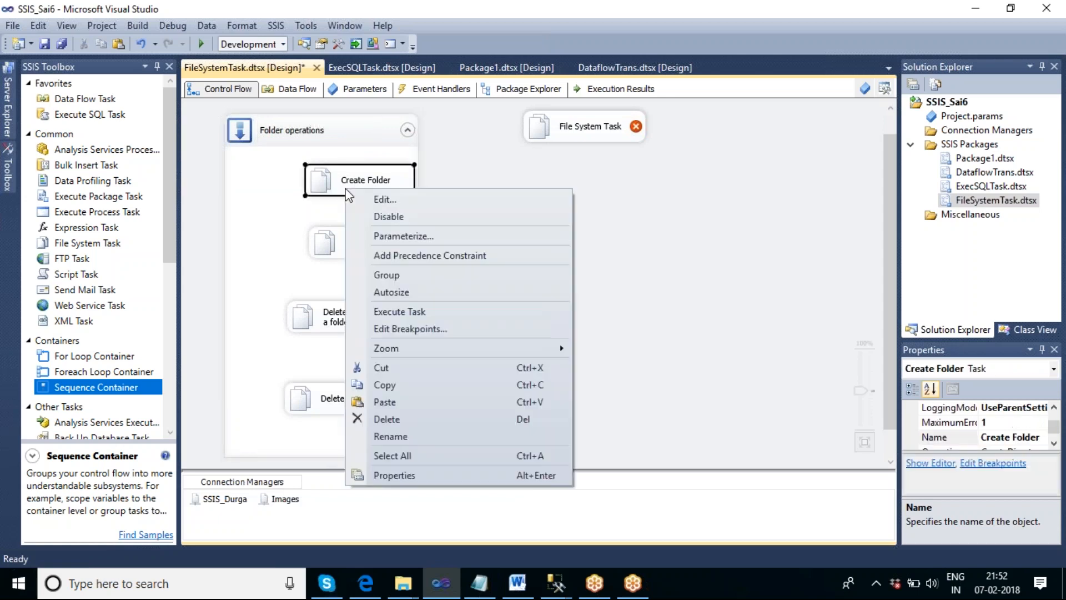
left_click(409, 329)
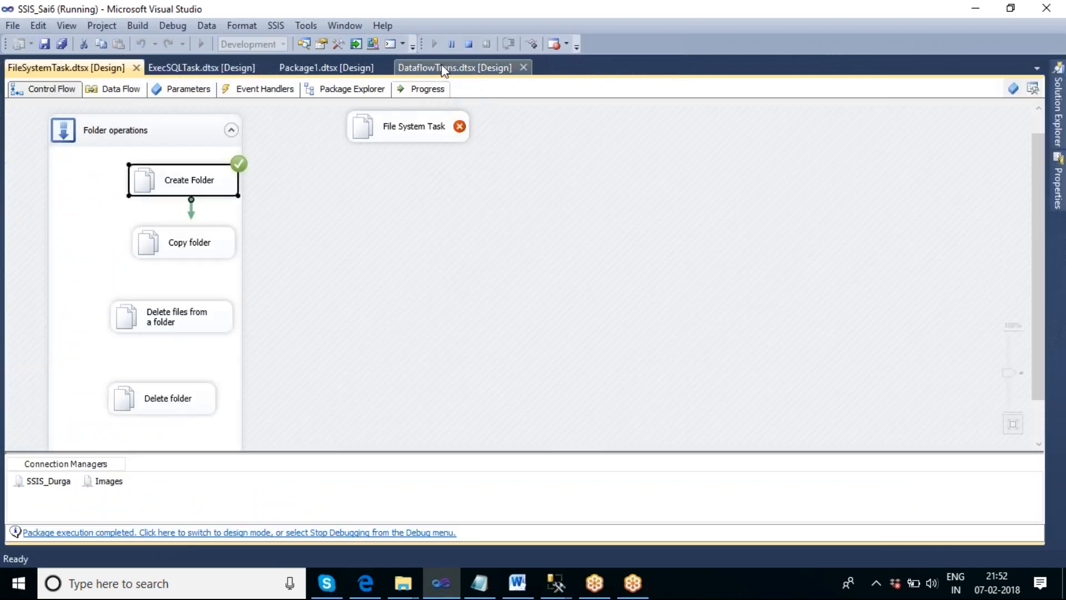
left_click(469, 43)
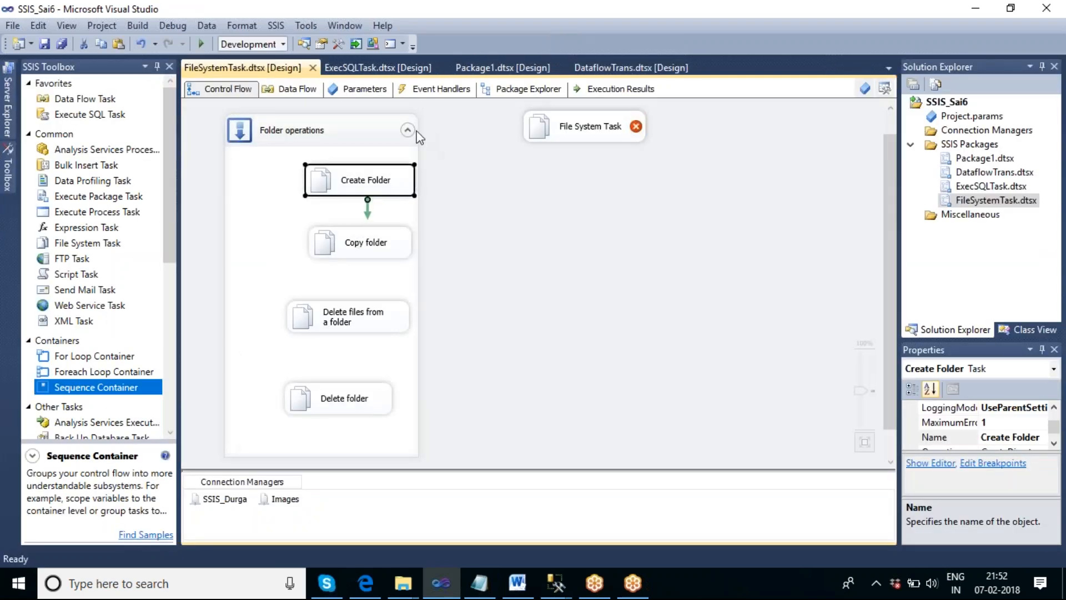
- Collapse the Folder operations container
left_click(408, 131)
left_click(409, 131)
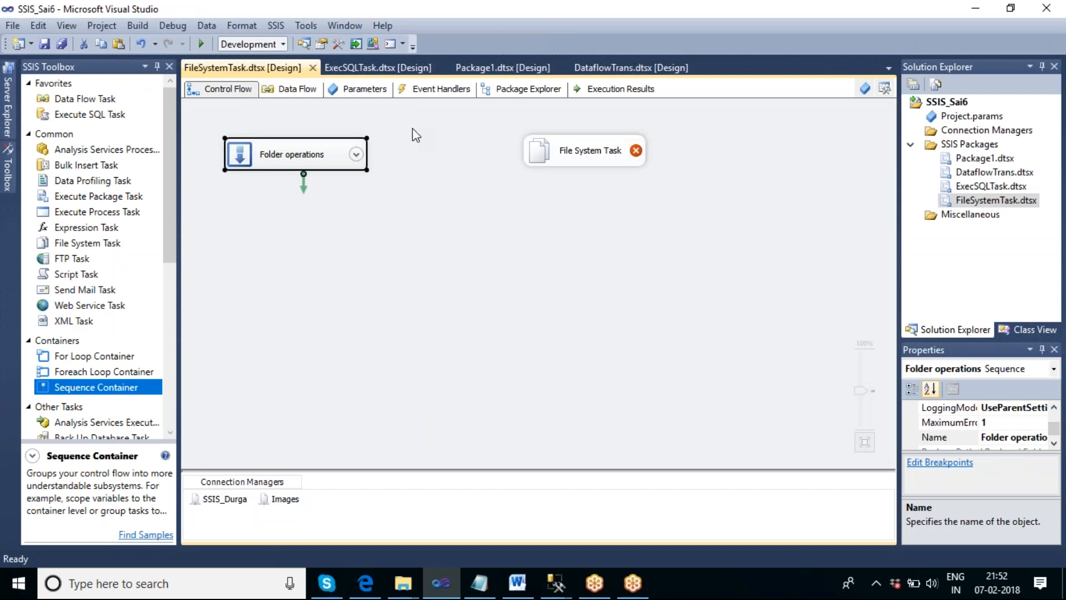
left_click(452, 219)
- Show the desktop and open the SSIS_Durga folder to check its contents, then return to the package
right_click(733, 583)
left_click(785, 483)
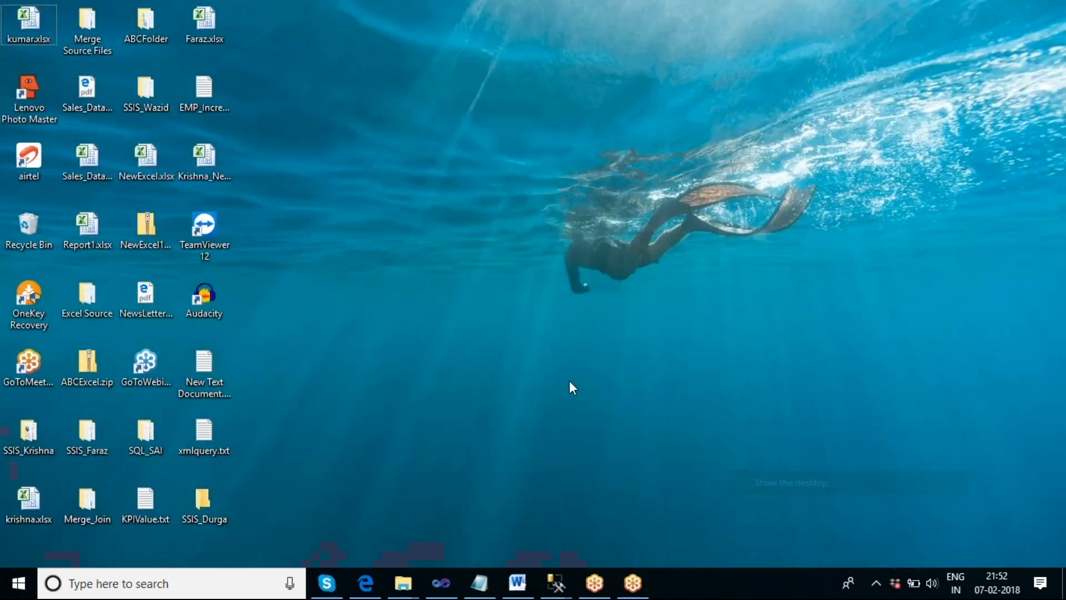
double_click(215, 501)
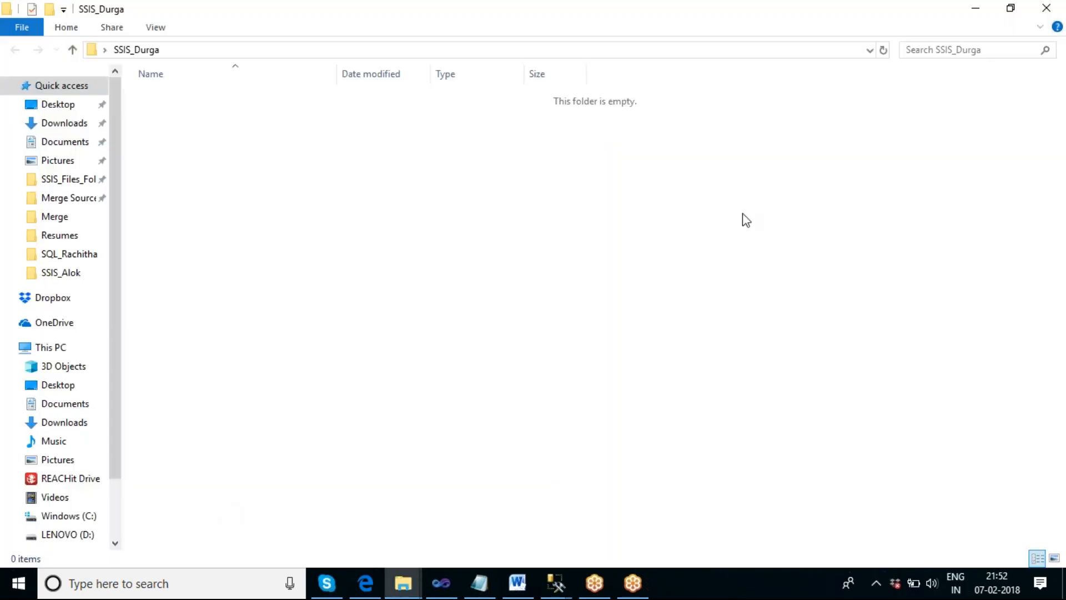
left_click(1048, 11)
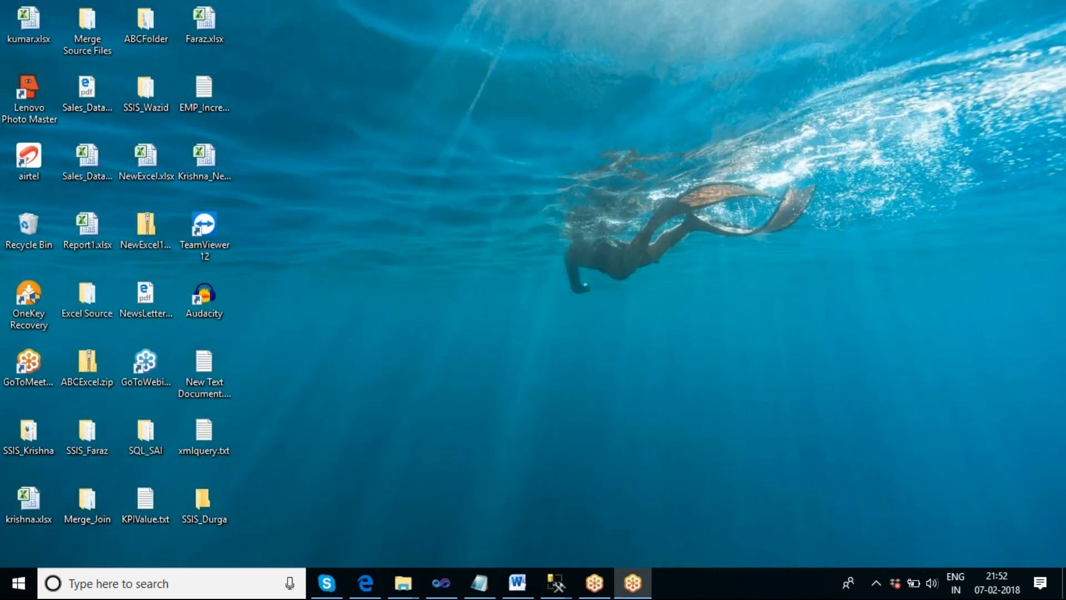
left_click(445, 588)
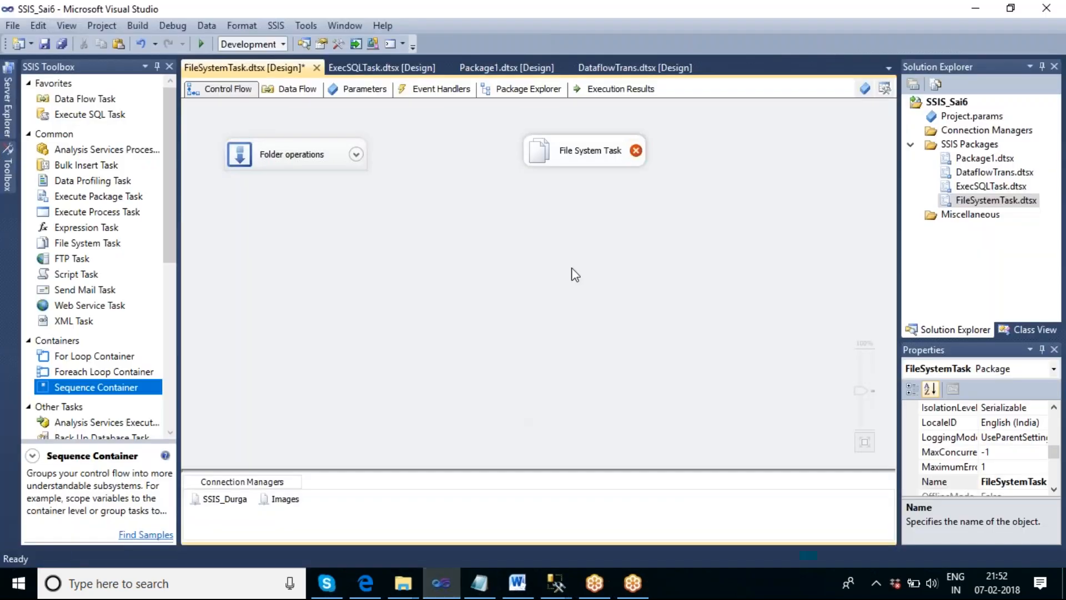
- Move the new File System Task beside the container, open its editor and set the operation to Copy file
left_click_drag(590, 155, 468, 152)
double_click(471, 165)
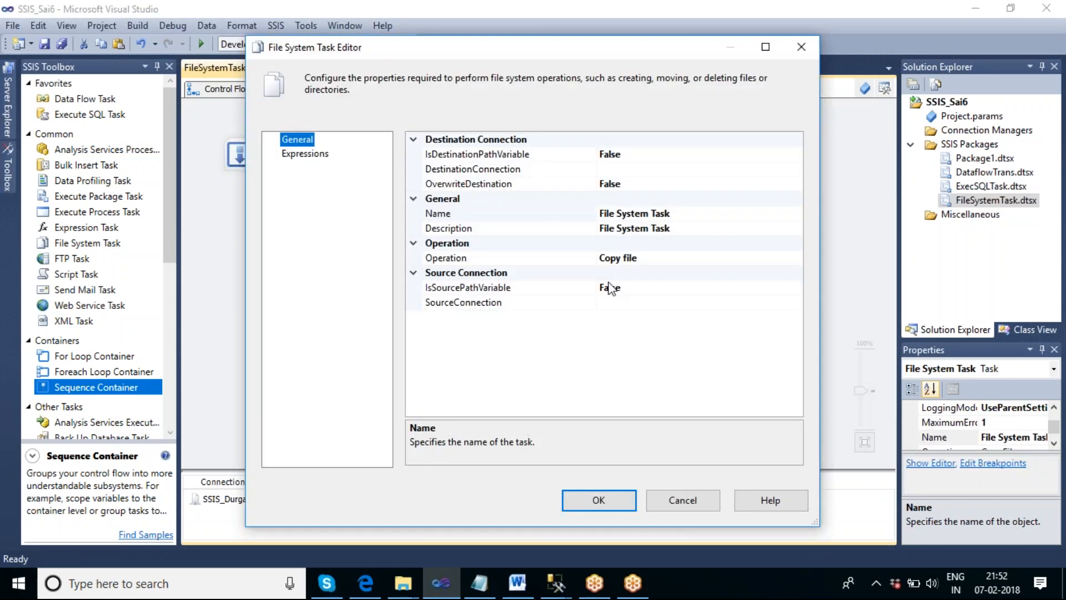
left_click(655, 258)
left_click(795, 258)
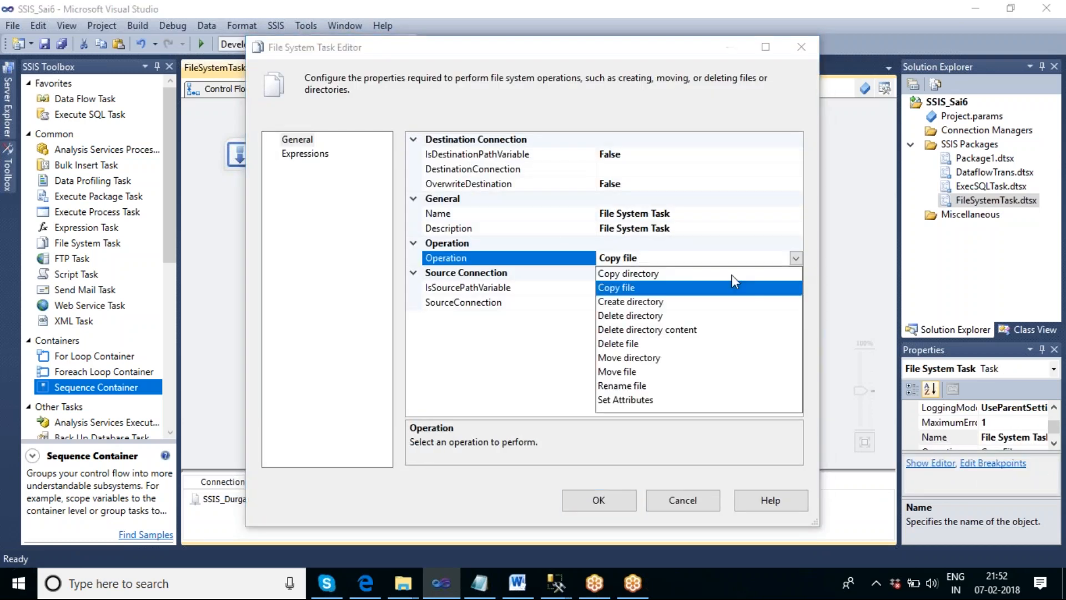
left_click(641, 286)
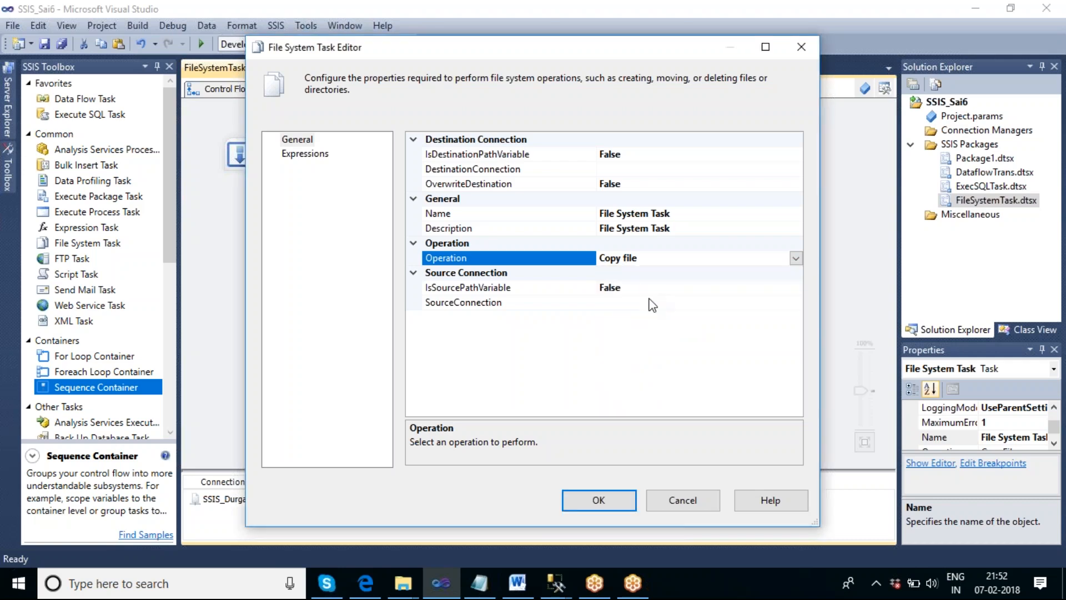
- Start a new source connection with the usage type Existing file
left_click(645, 303)
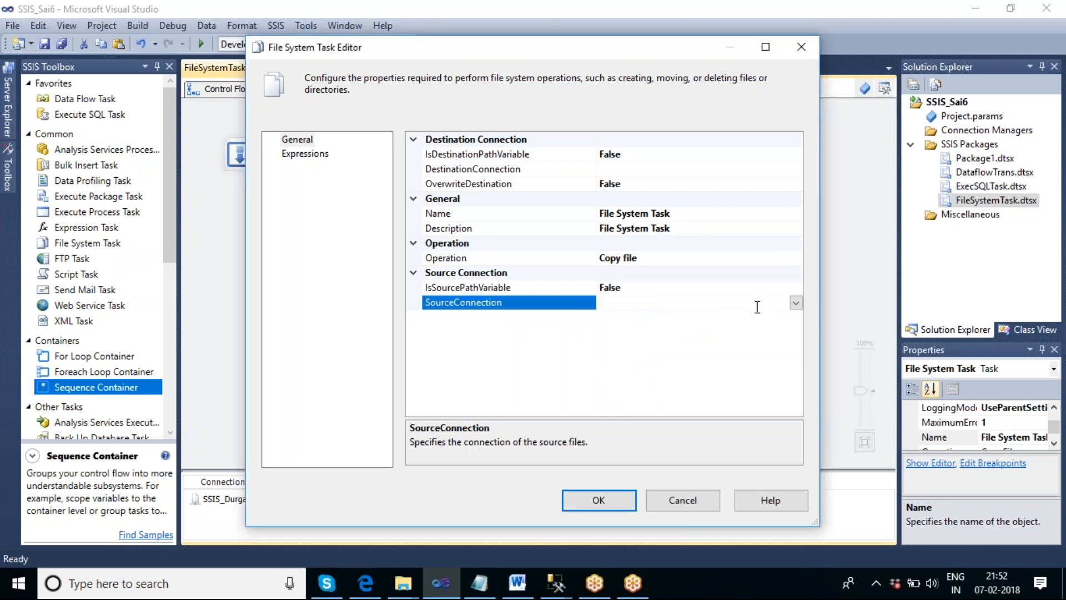
left_click(796, 303)
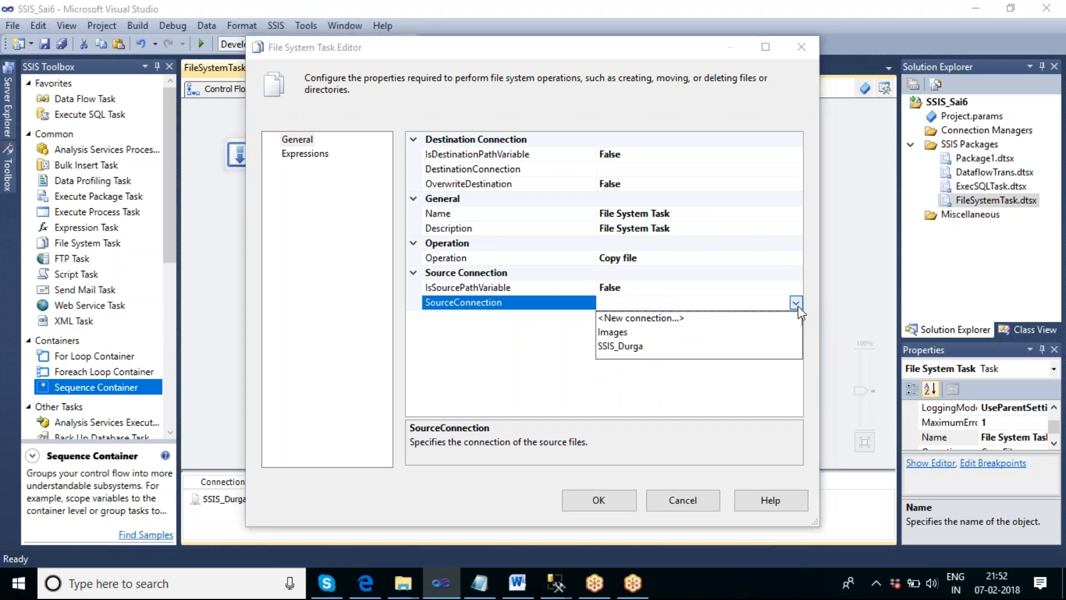
left_click(673, 319)
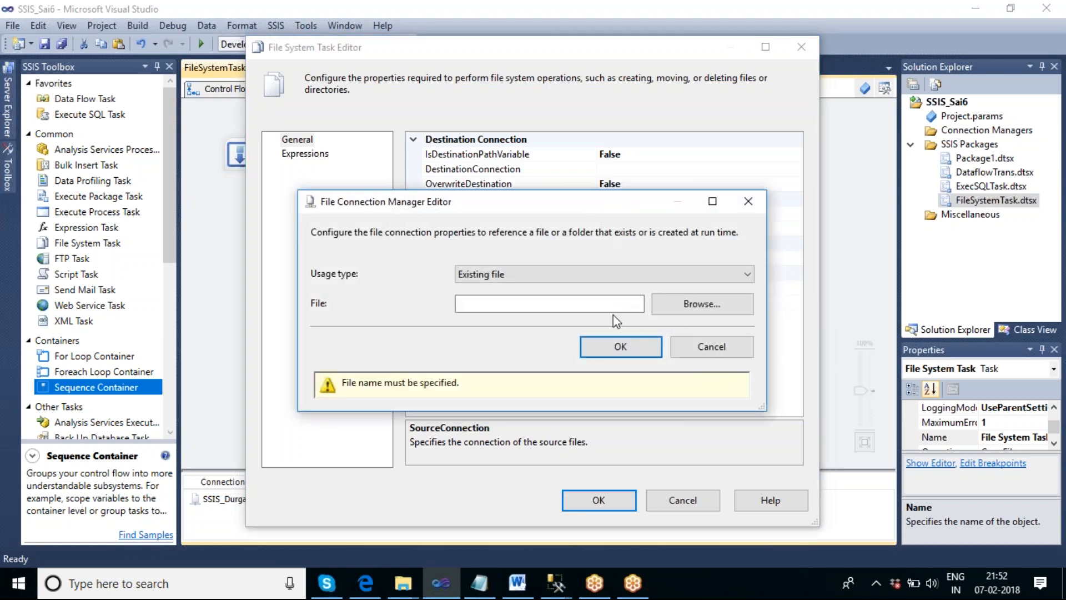
left_click(534, 282)
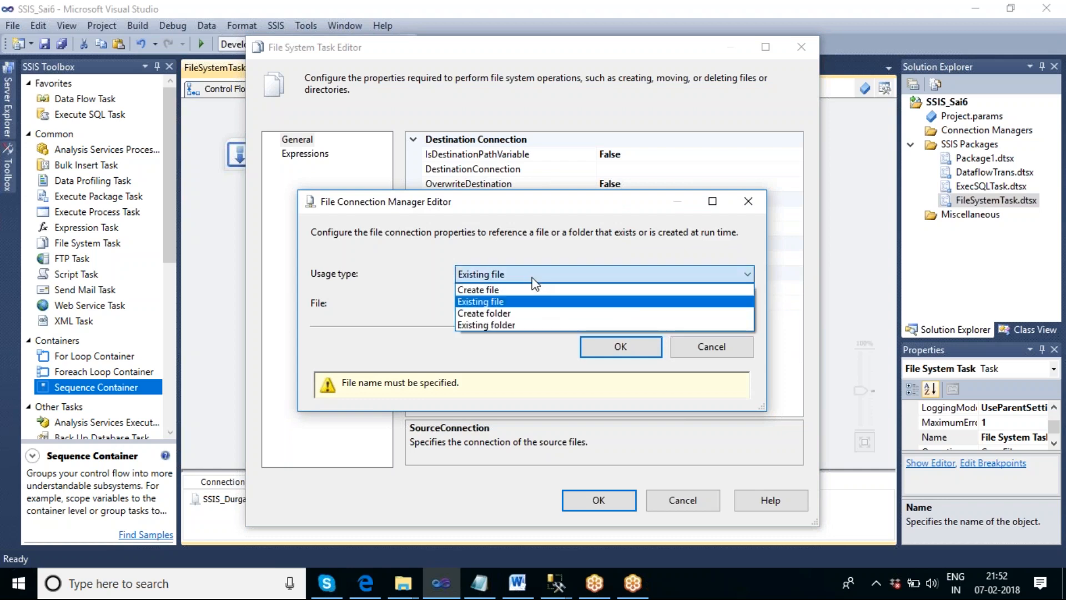
left_click(535, 302)
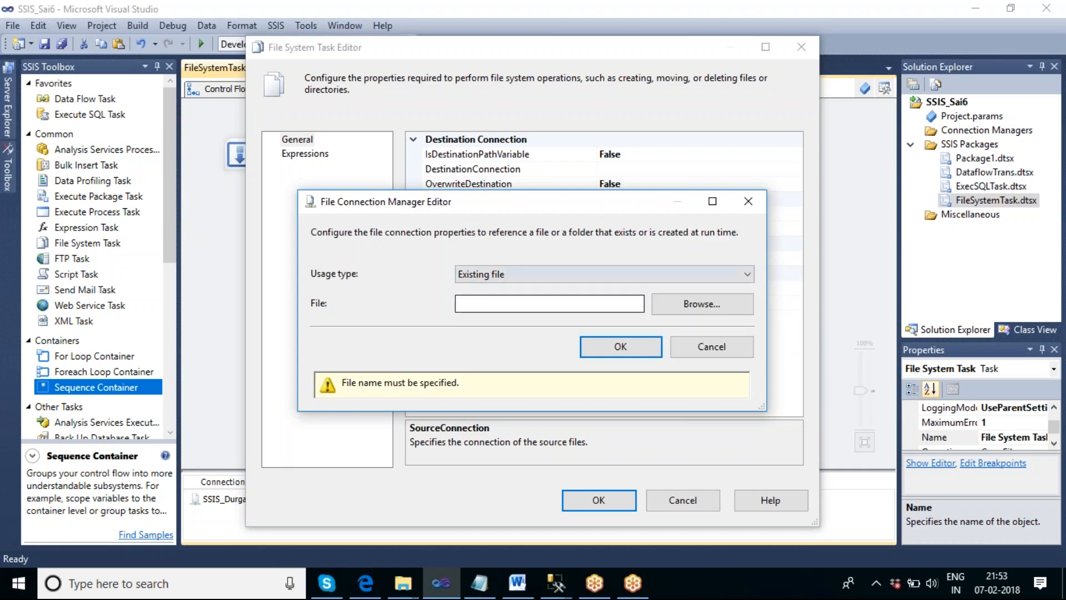
- Browse to F:\Images\4.jpg and confirm it as the source file connection
left_click(693, 311)
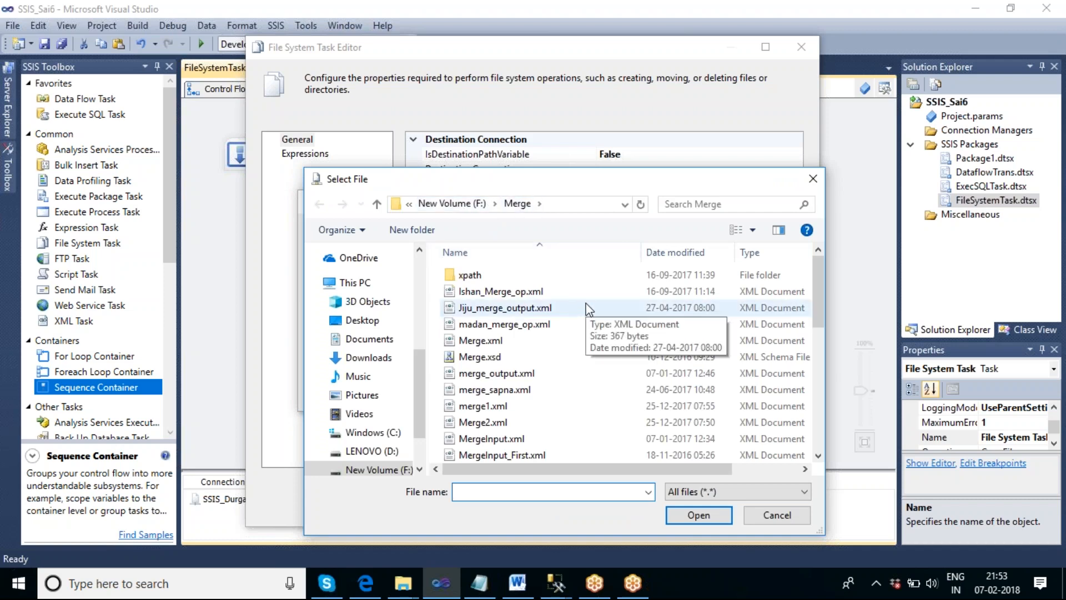
left_click(479, 205)
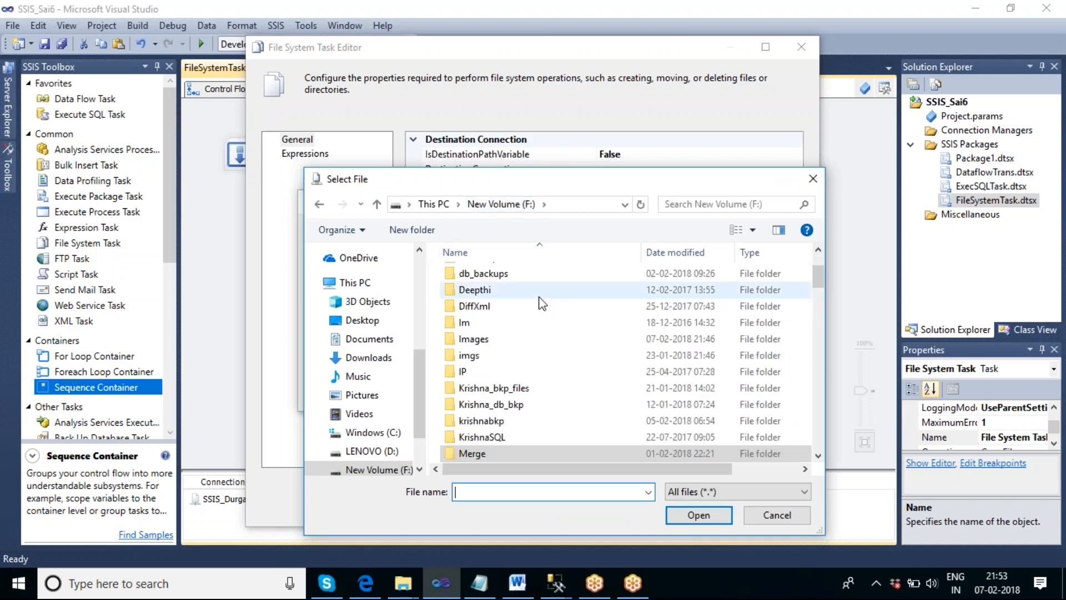
left_click(492, 336)
double_click(492, 337)
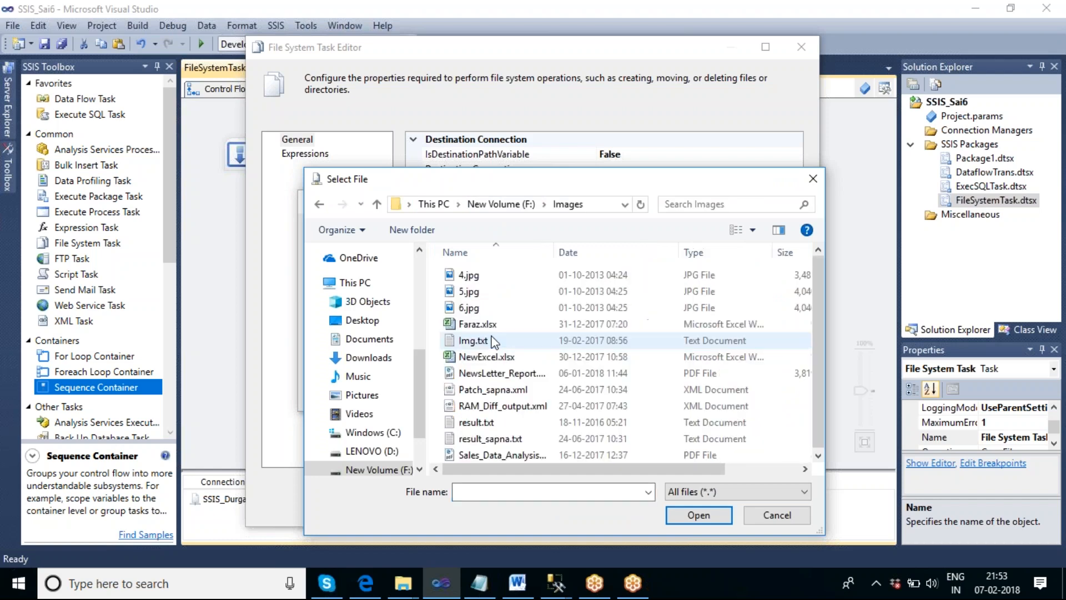
left_click(469, 275)
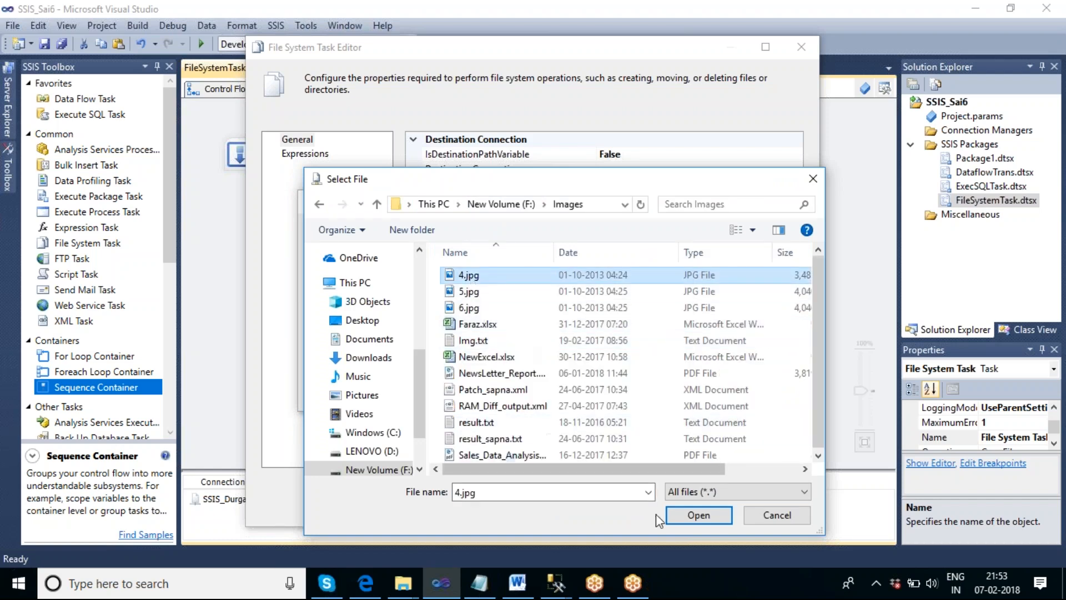
left_click(703, 519)
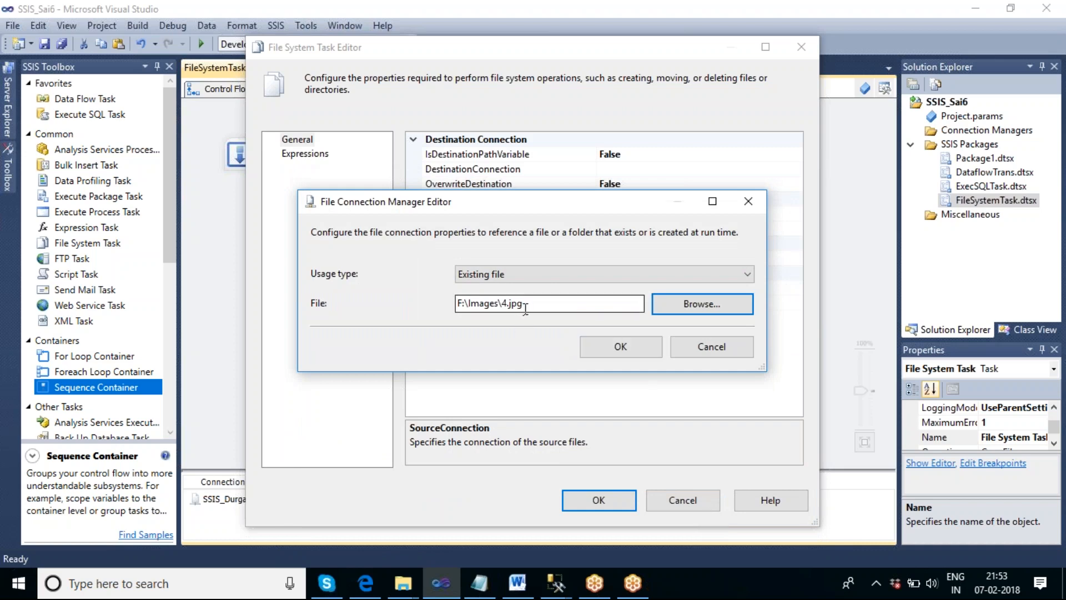
left_click_drag(616, 194, 672, 326)
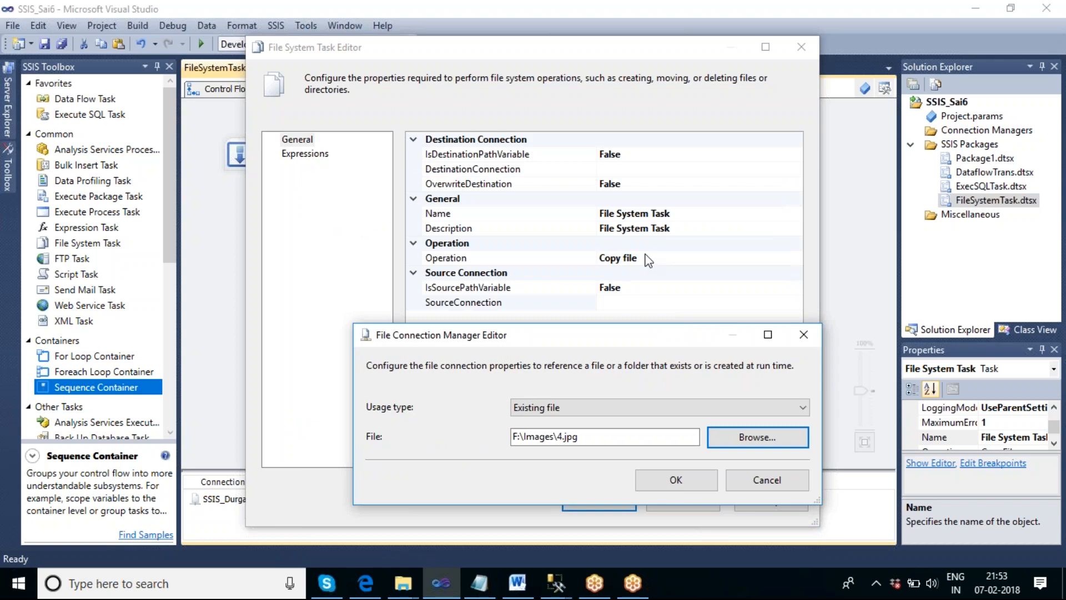
left_click(696, 479)
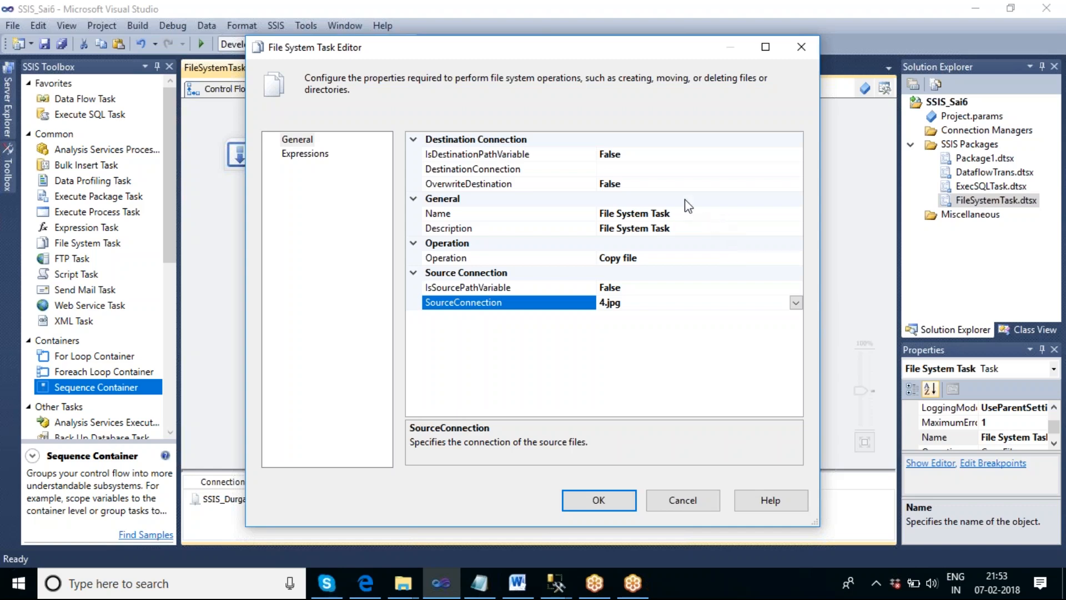
- Set the destination connection to SSIS_Durga and set OverwriteDestination to True
left_click(705, 174)
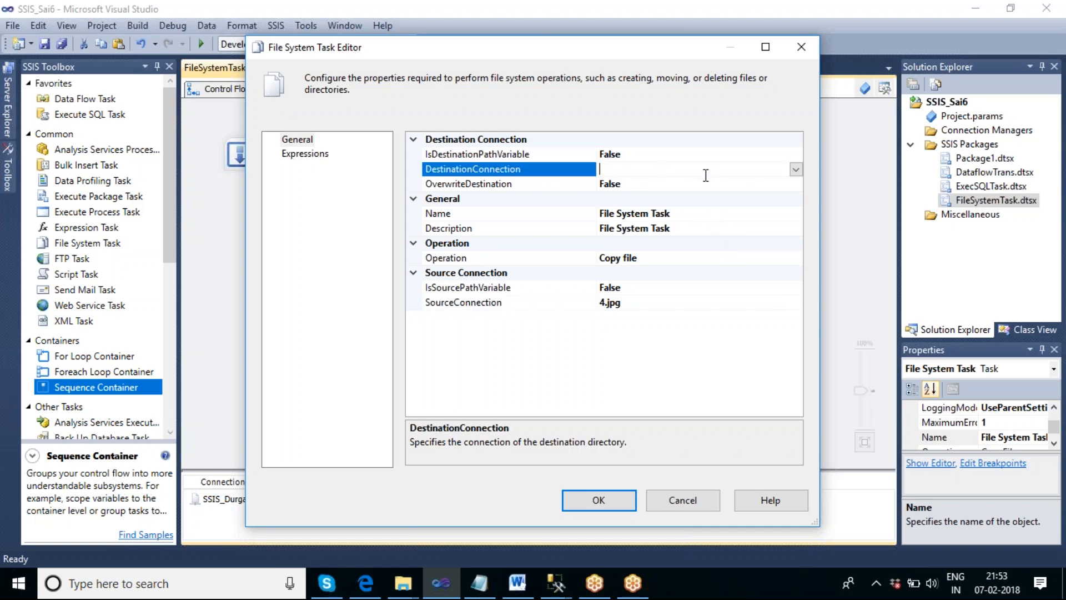
left_click(795, 169)
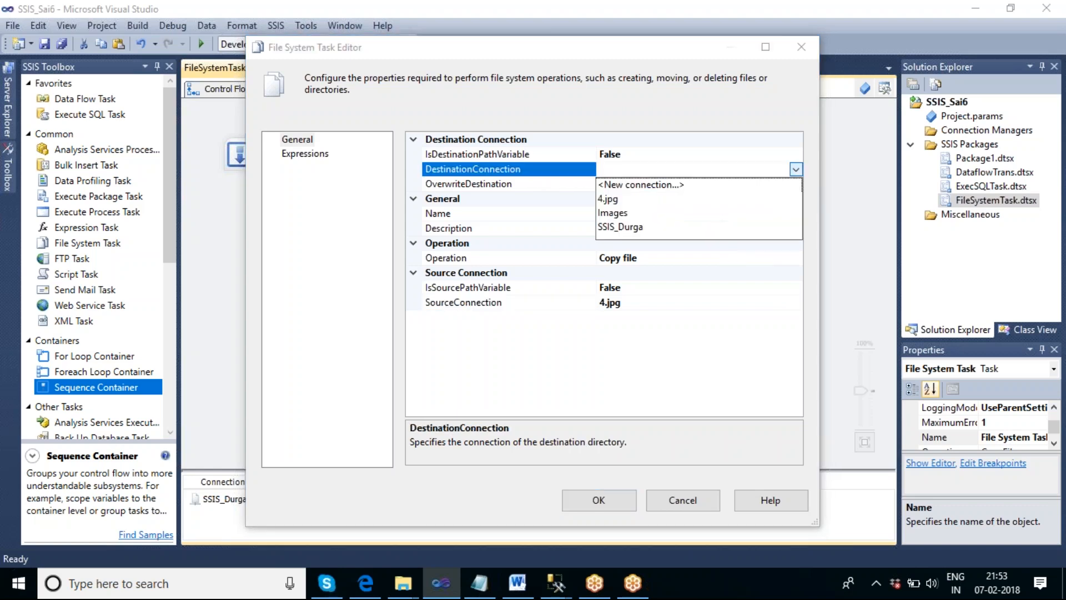
left_click(627, 226)
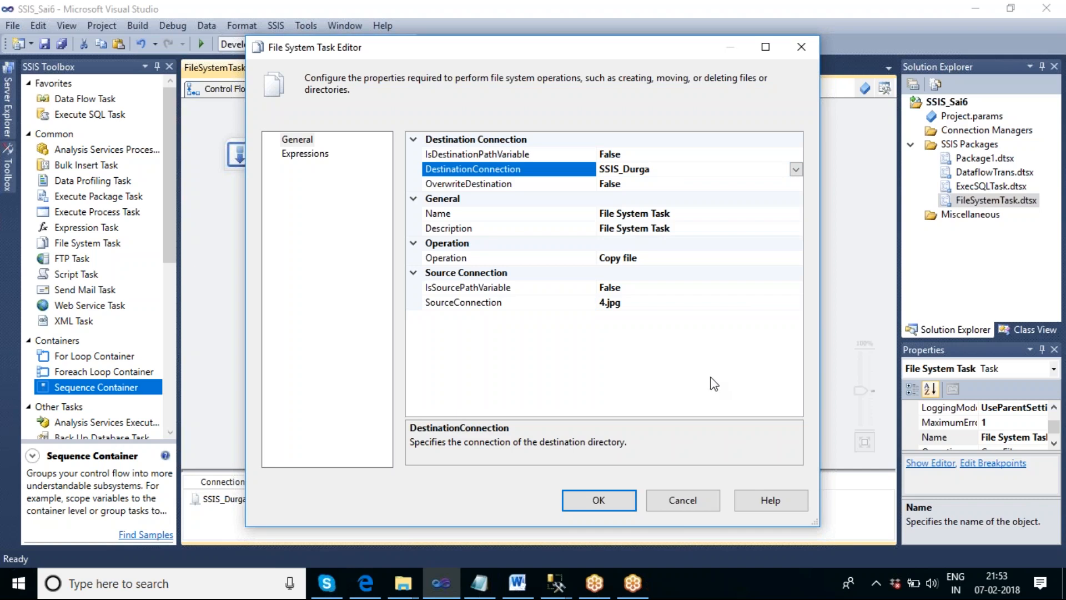
left_click(766, 184)
left_click(795, 184)
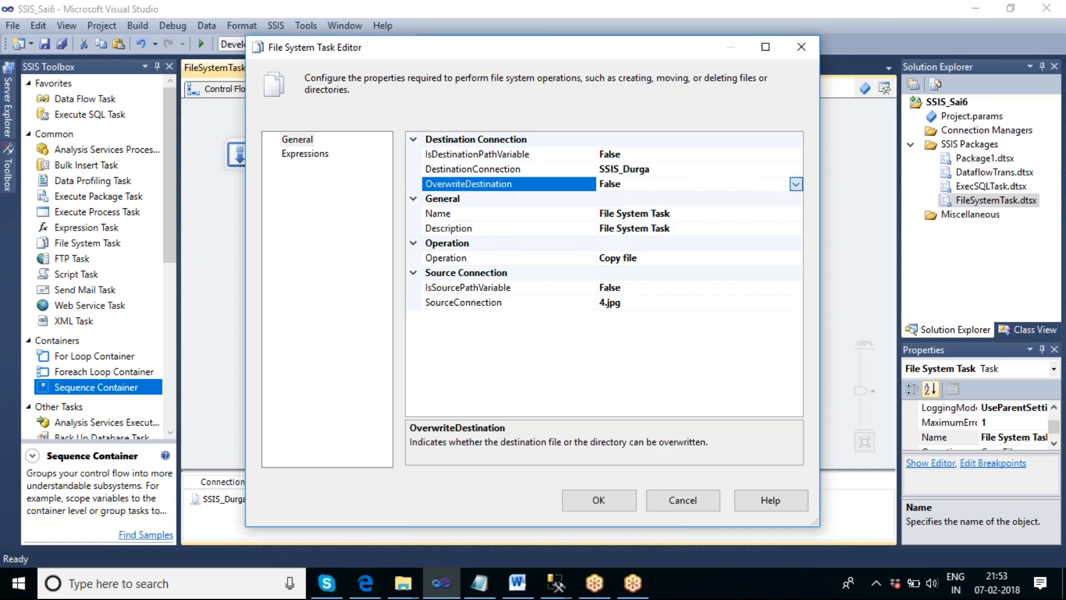
left_click(688, 199)
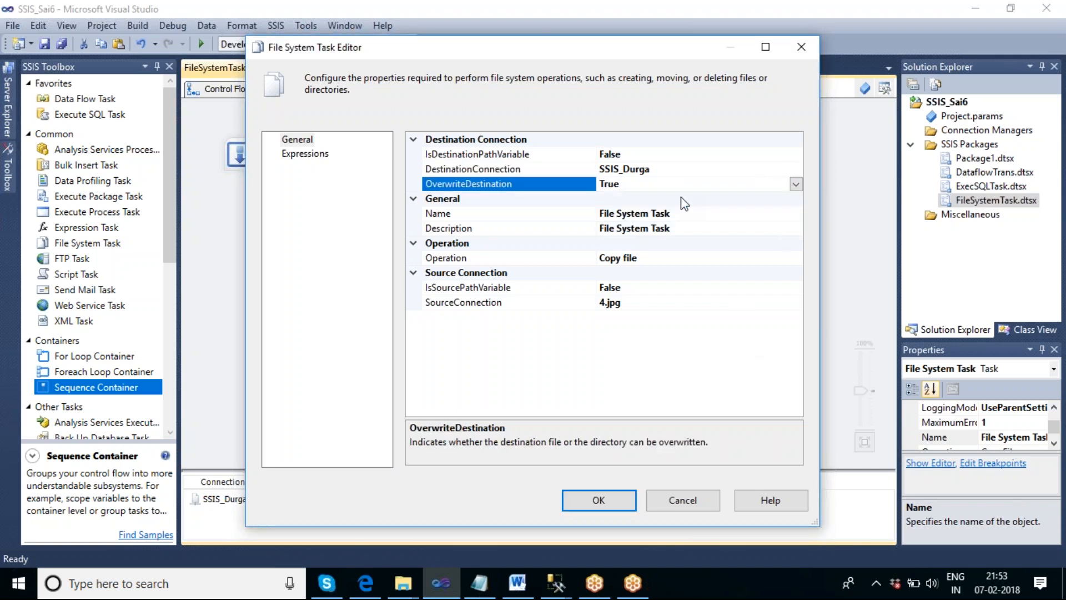
- Name the task Copy single file and close the editor
left_click(696, 214)
left_click(697, 214)
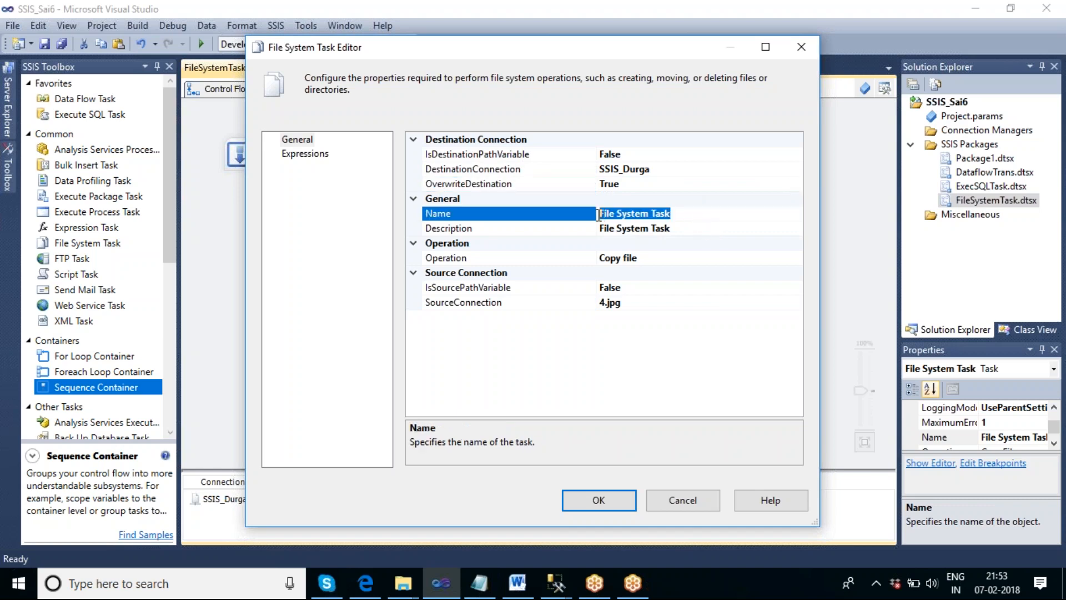
type("Copy sing")
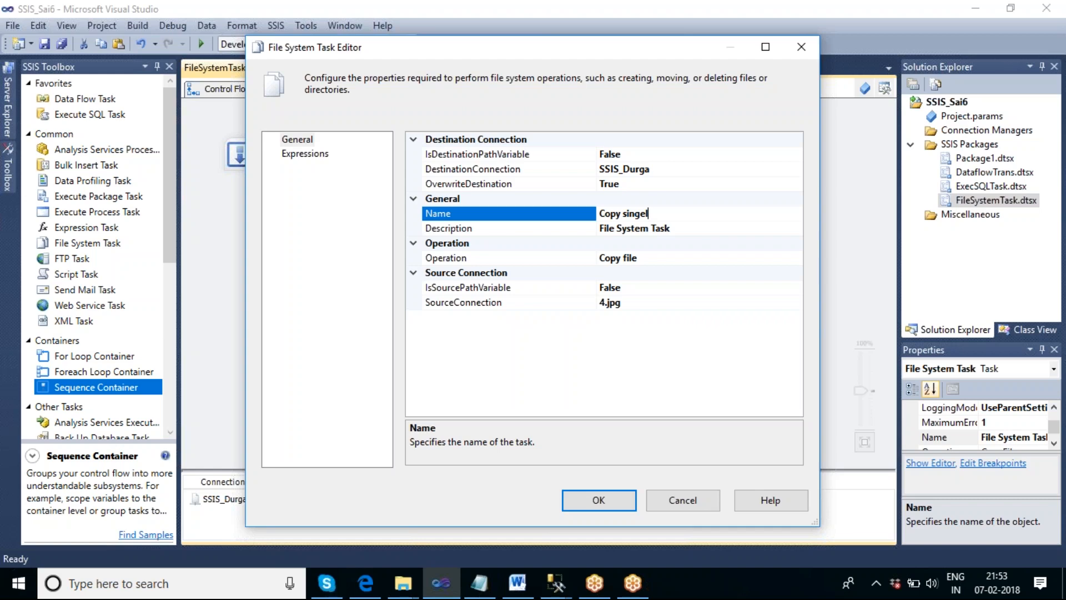
type("le file")
left_click(641, 304)
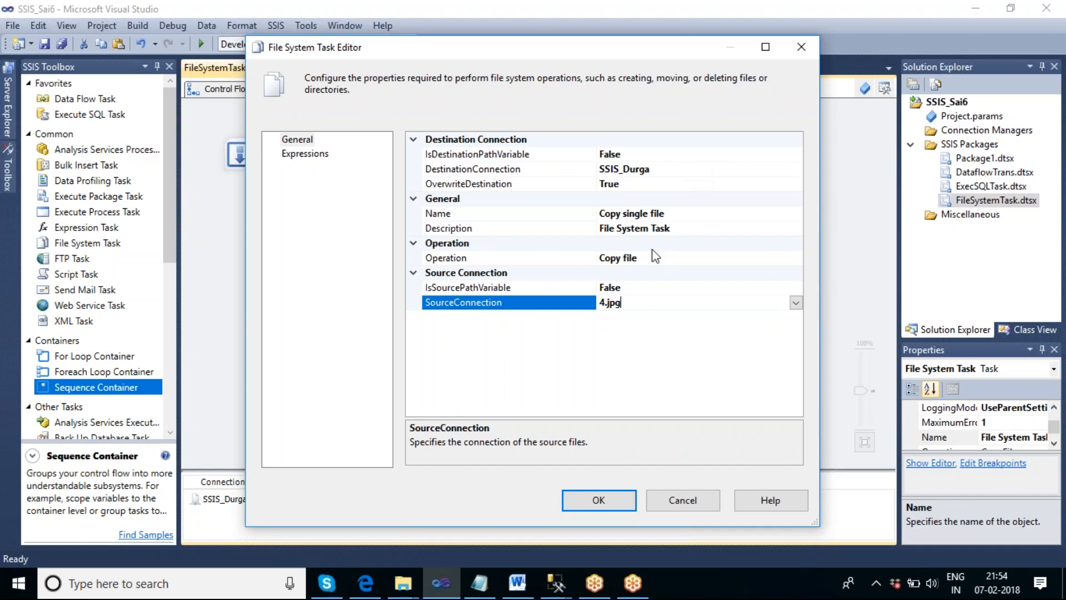
left_click(599, 499)
left_click(490, 231)
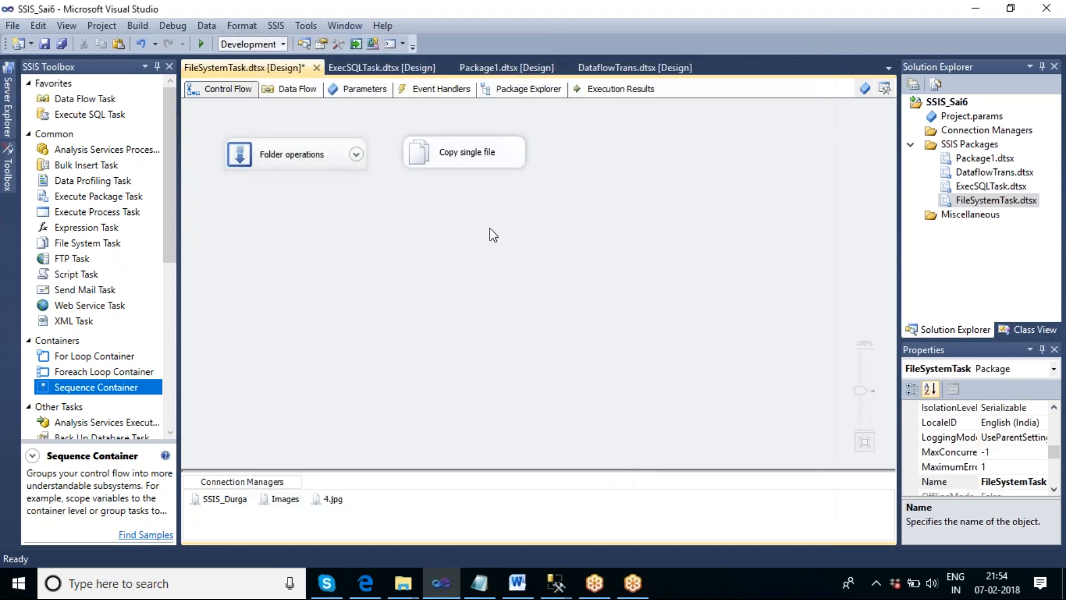
- Execute the Copy single file task on its own and stop debugging
right_click(464, 150)
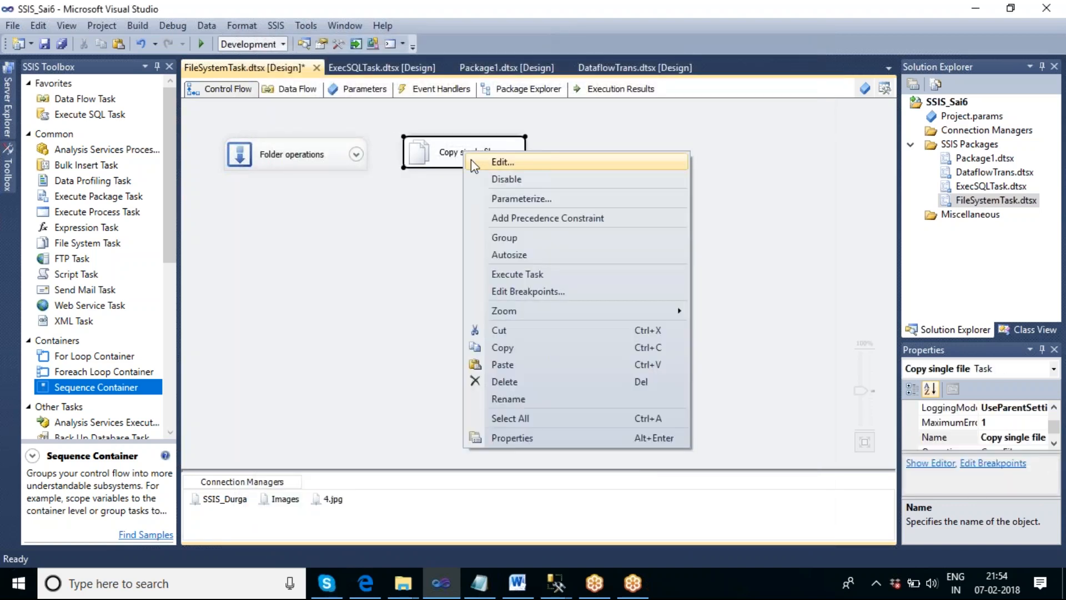
left_click(538, 277)
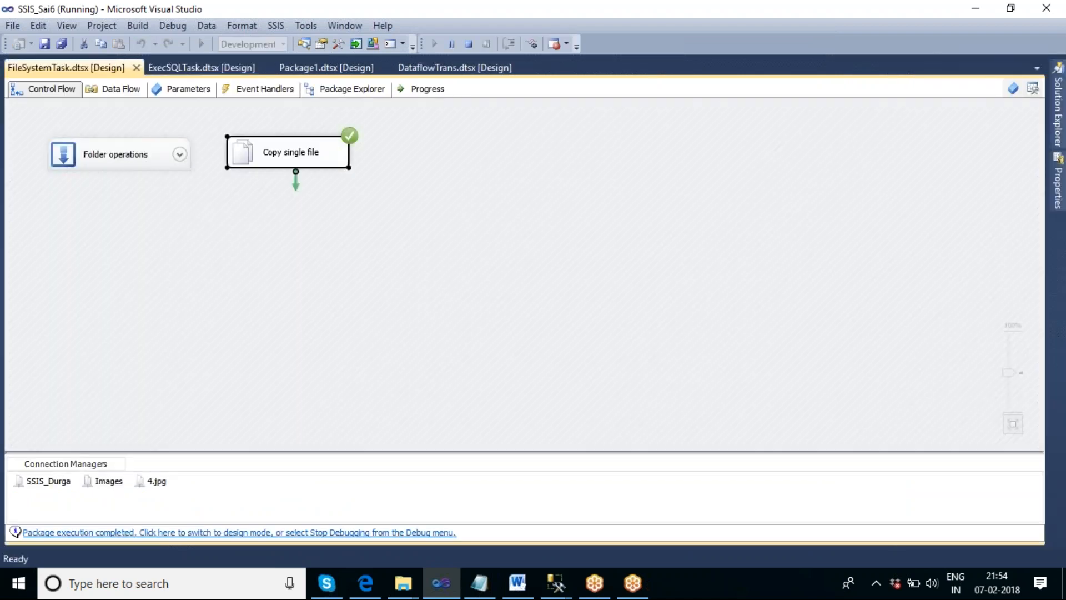
left_click(468, 44)
- Open the SSIS_Durga folder from the desktop to check its contents, then return to the package
right_click(763, 571)
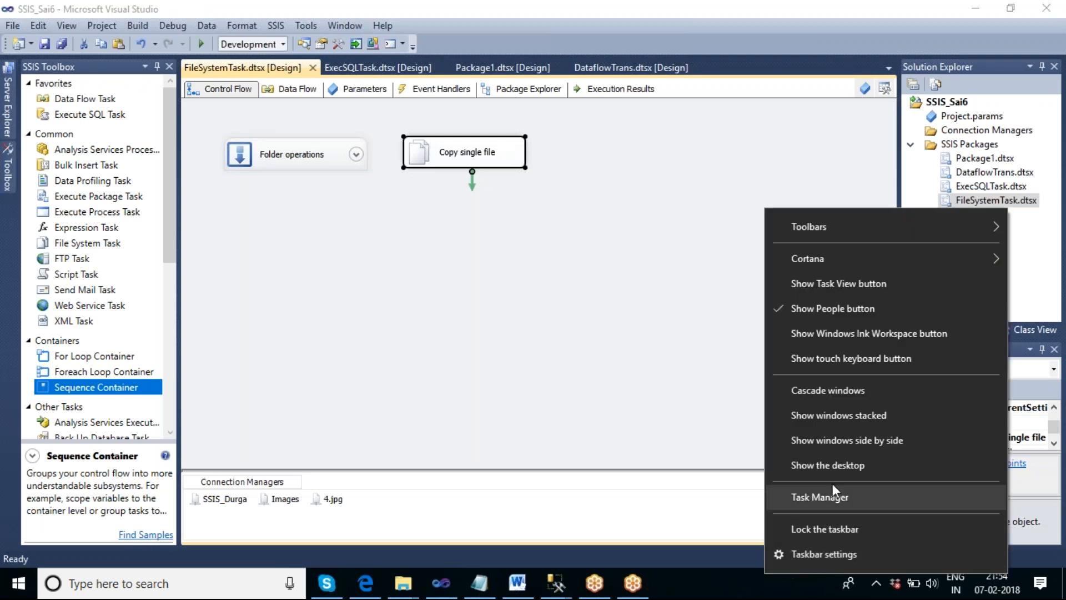
left_click(830, 467)
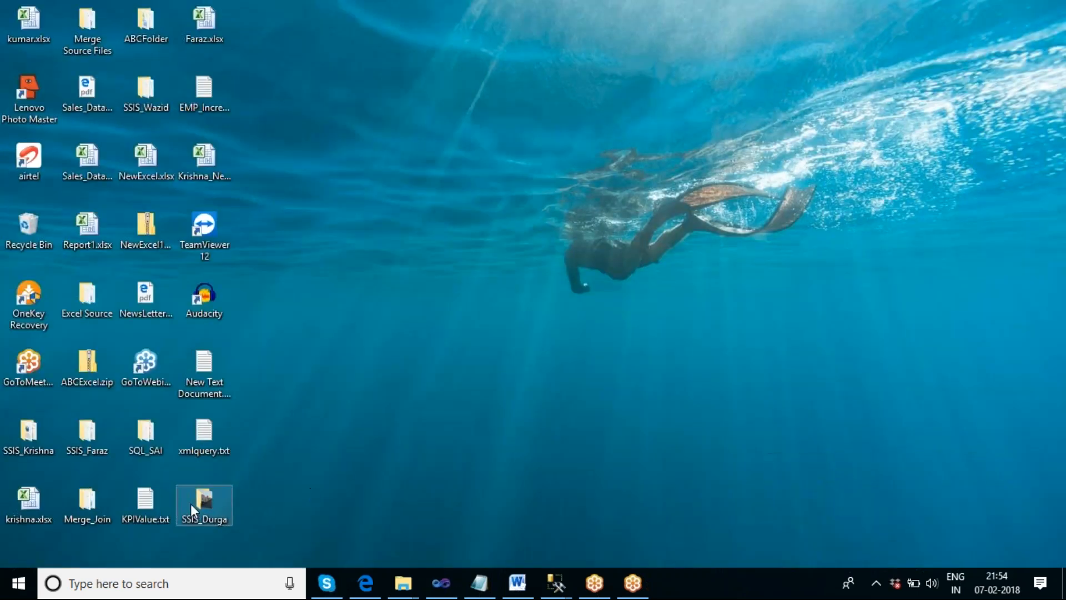
double_click(205, 503)
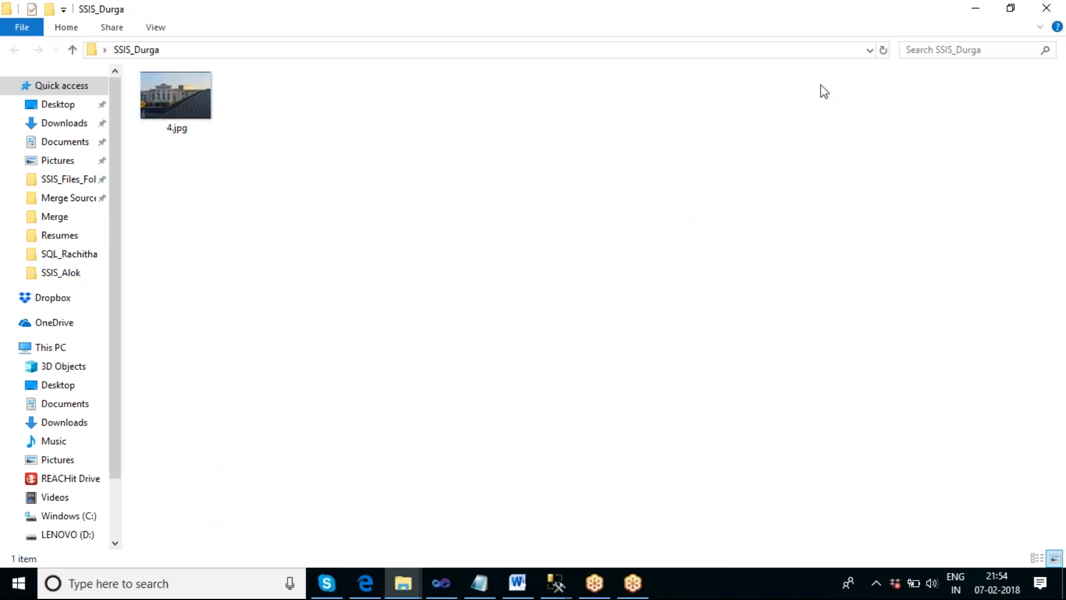
left_click(1045, 8)
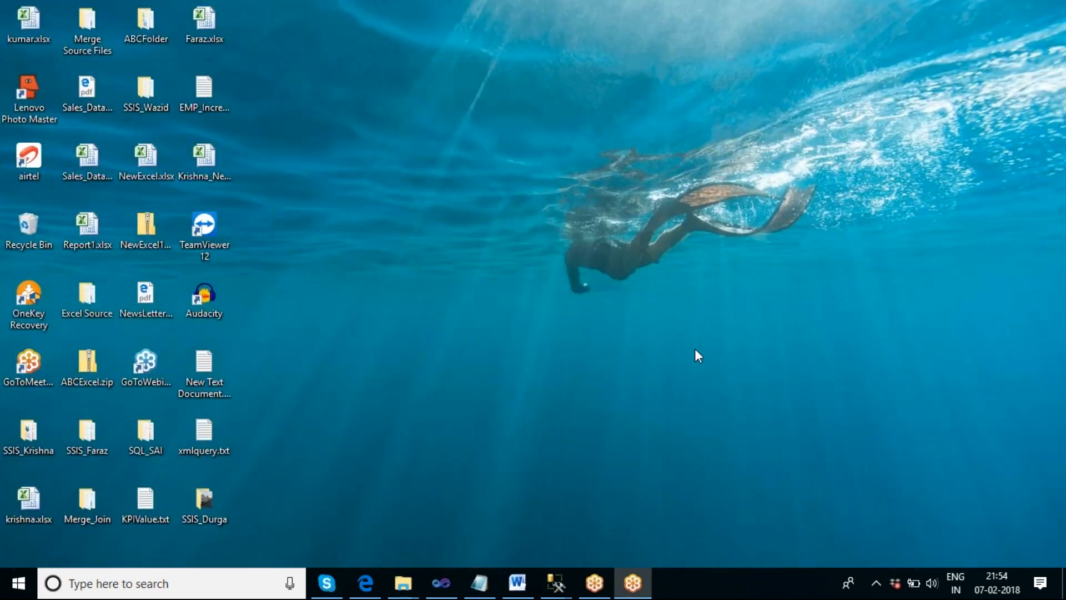
left_click(440, 584)
- Expand the Folder operations container and open the Copy folder task's editor to review its settings without changes
left_click(495, 334)
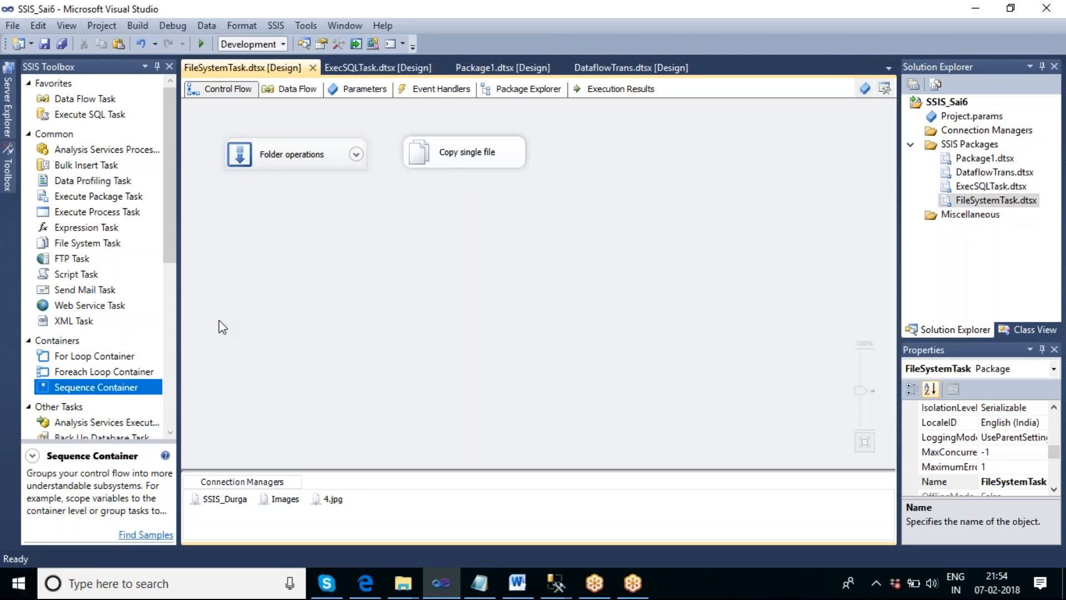
left_click(356, 157)
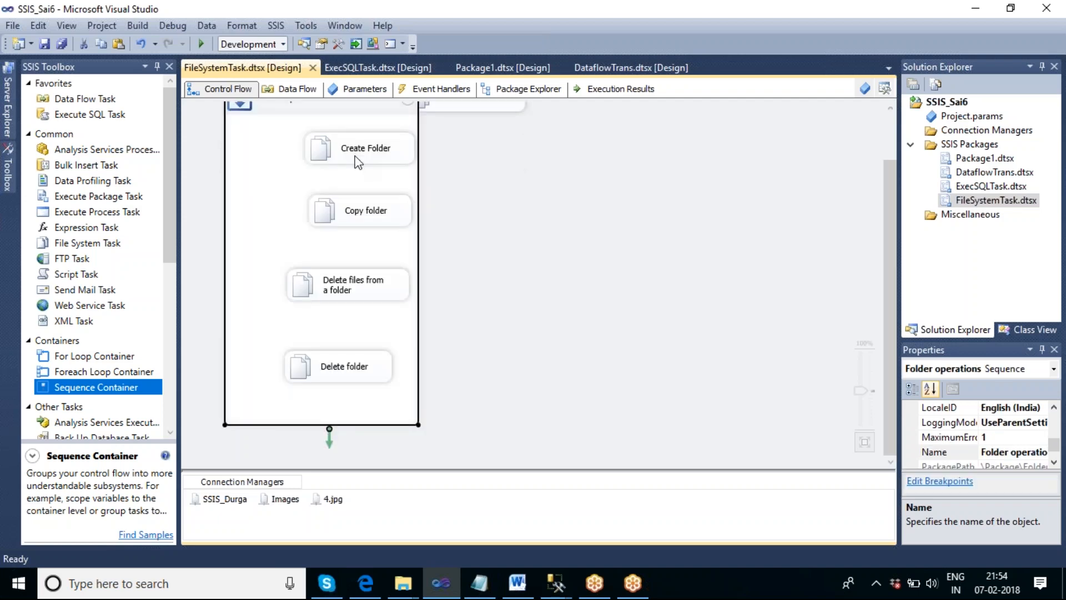
double_click(359, 222)
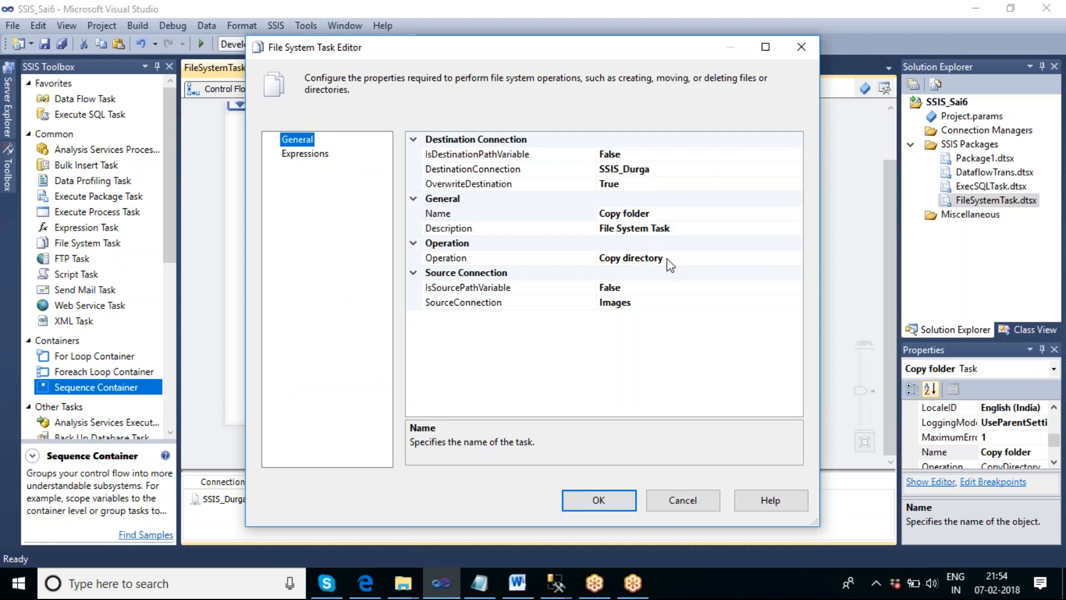
left_click(679, 502)
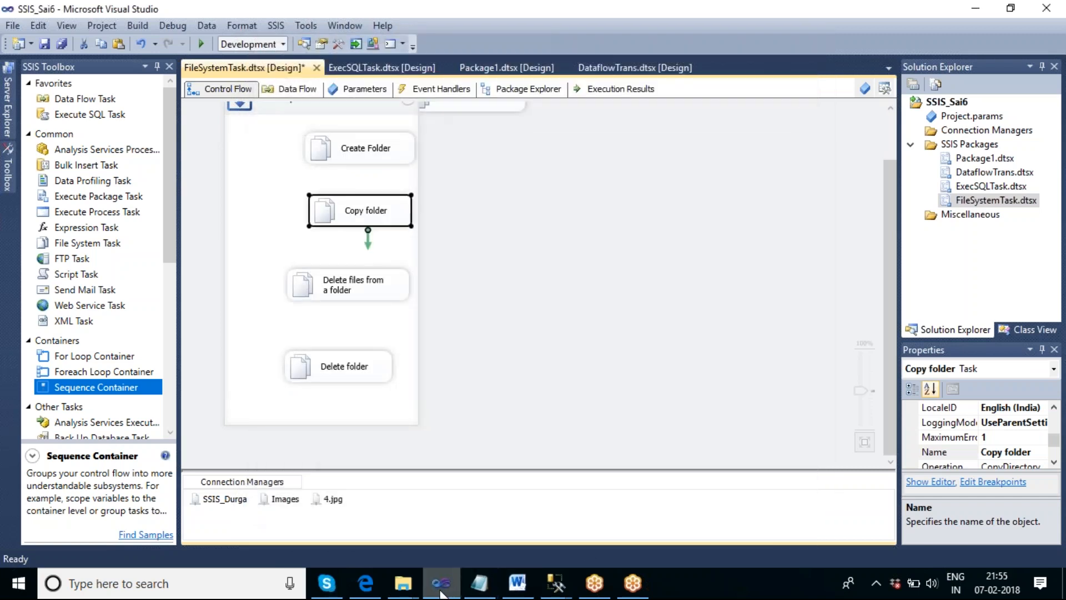
- Inspect the files in the F:\Images folder, then return to the package
left_click(410, 593)
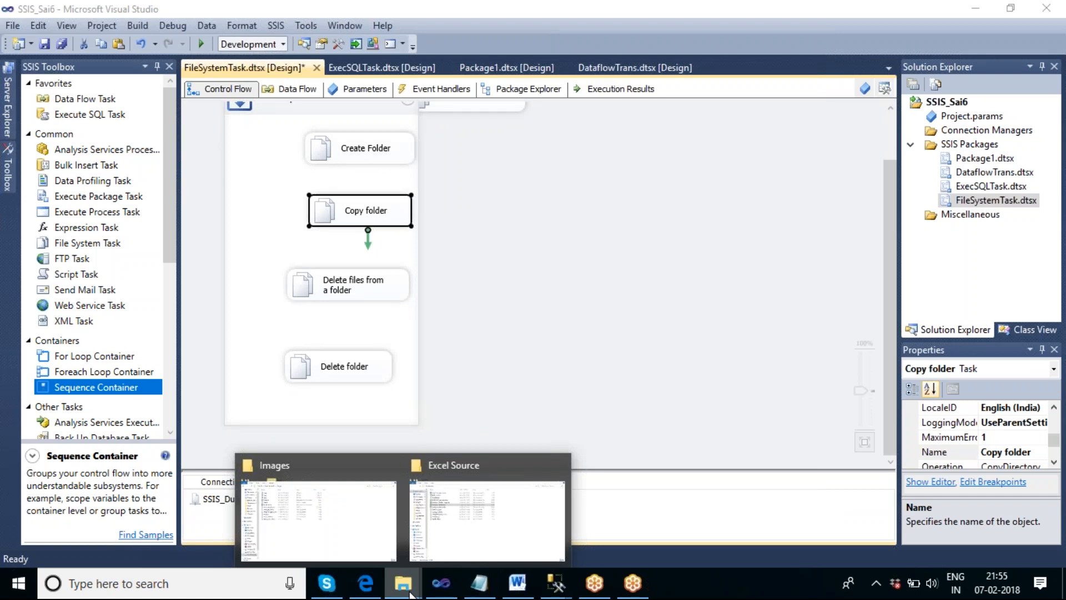
left_click(392, 563)
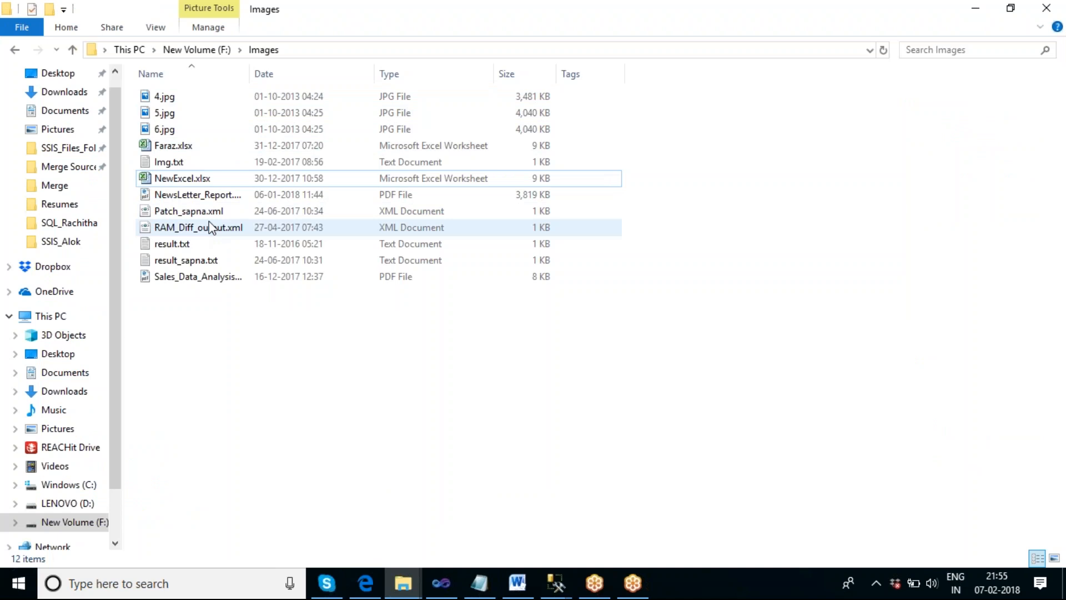
left_click(182, 165)
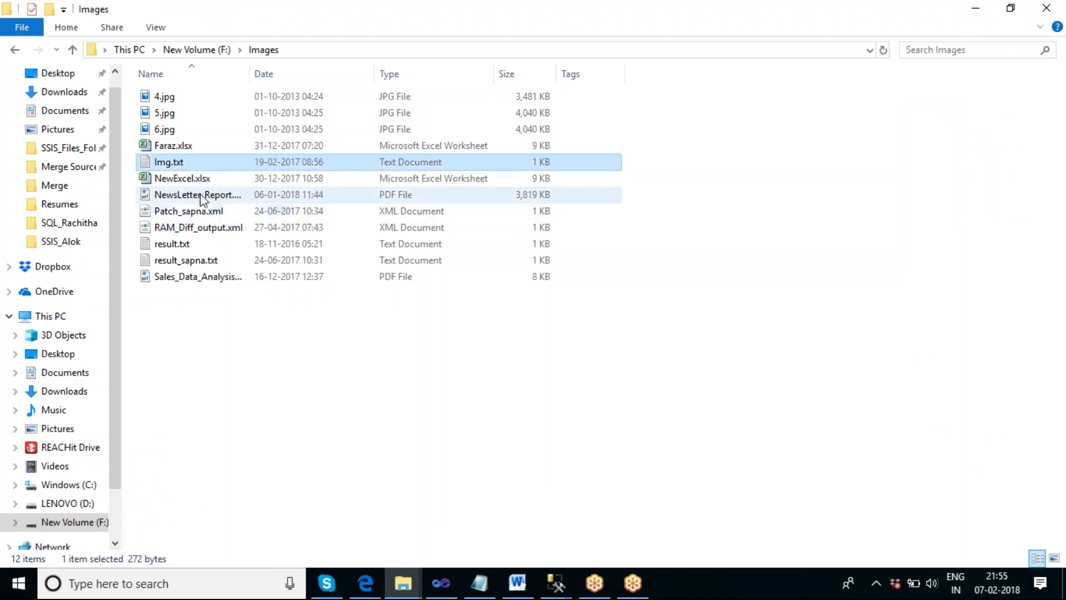
left_click(195, 246)
left_click(214, 262)
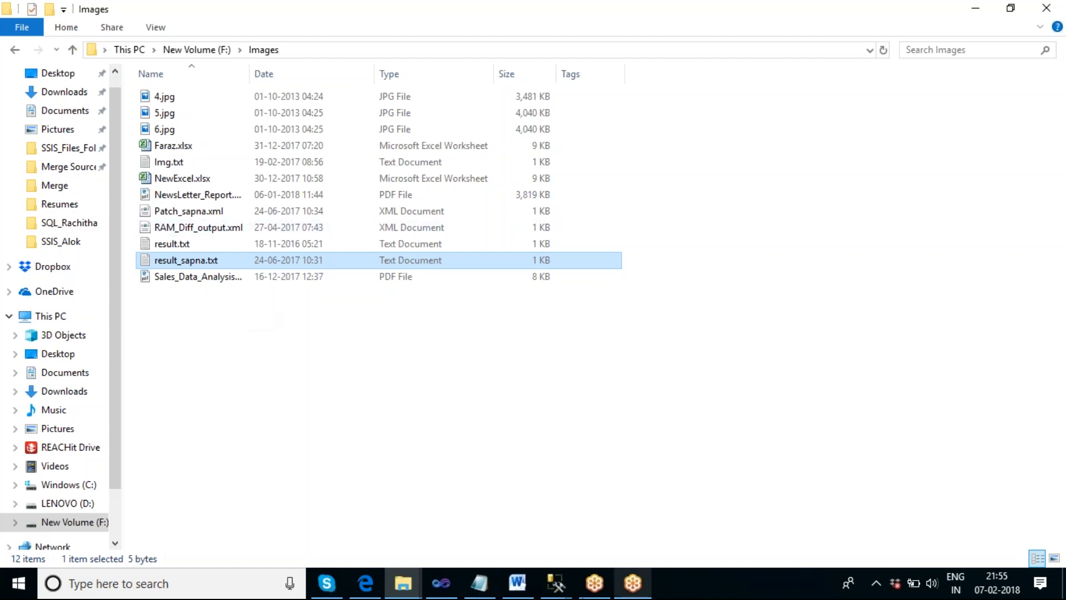
left_click(441, 581)
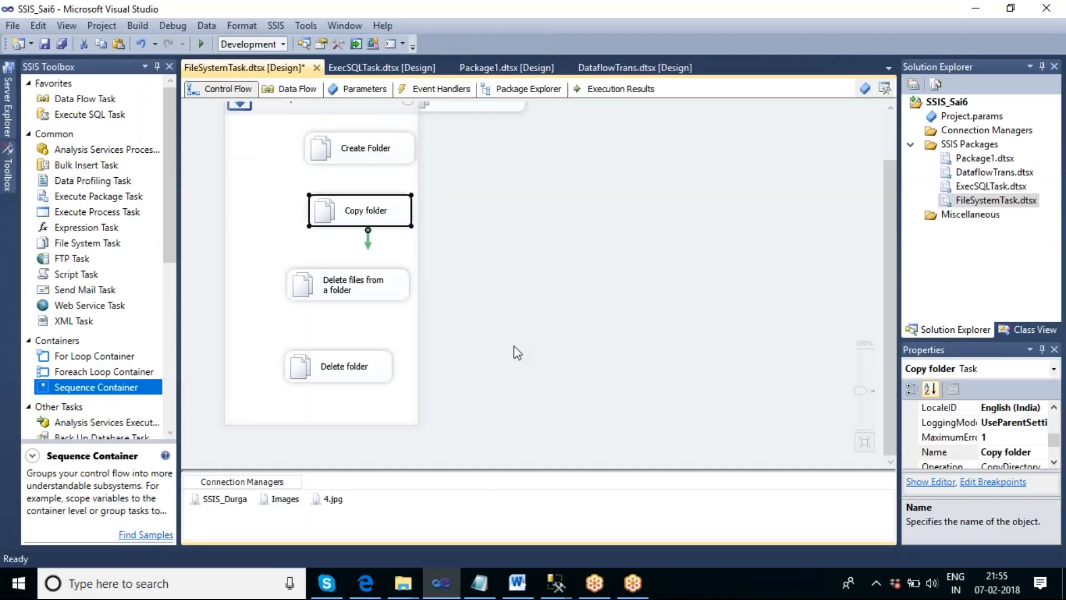
- Collapse the Folder operations container
left_click(413, 127)
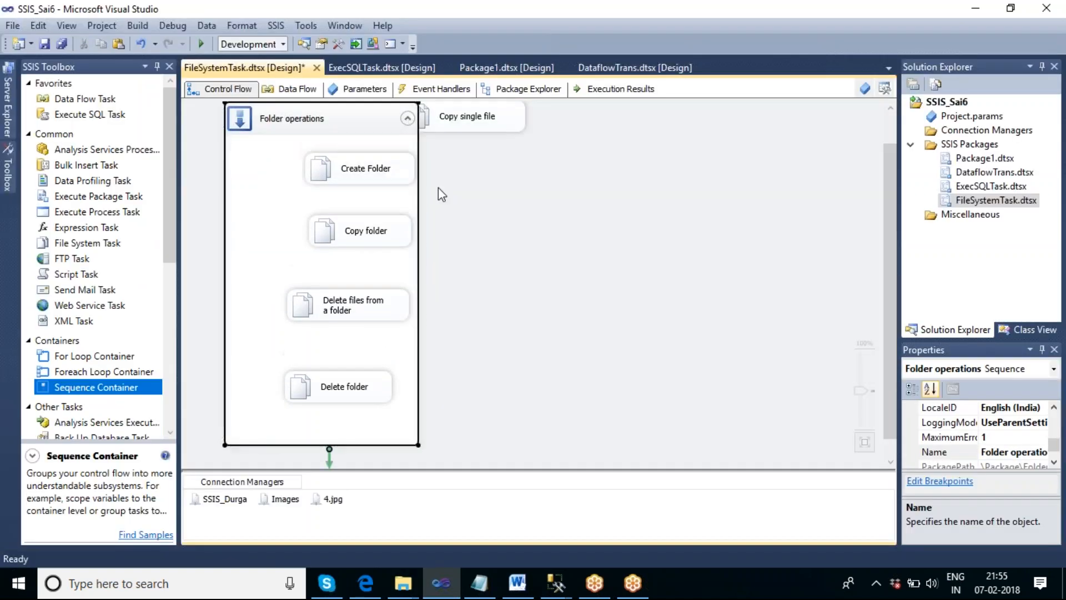
left_click(408, 119)
left_click(547, 269)
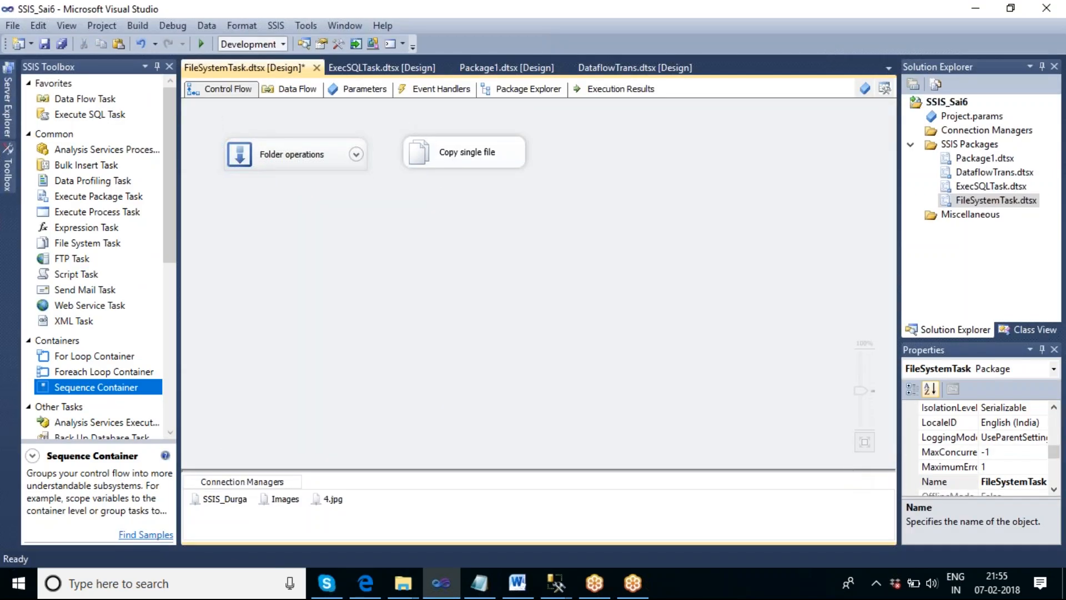
- Delete 4.jpg from the SSIS_Durga folder on the desktop and return to the package
right_click(729, 589)
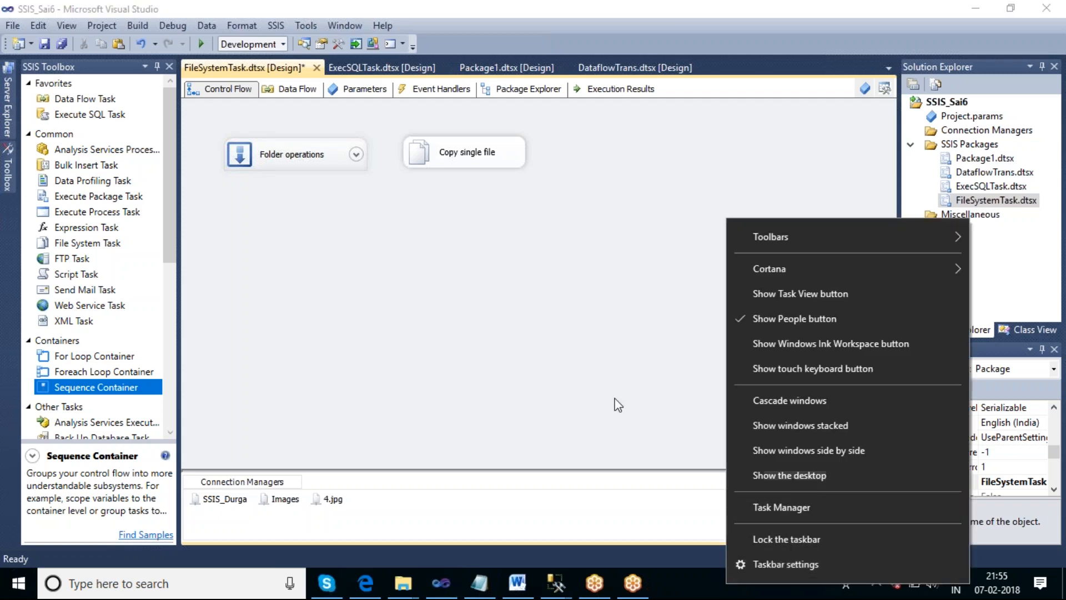
left_click(800, 475)
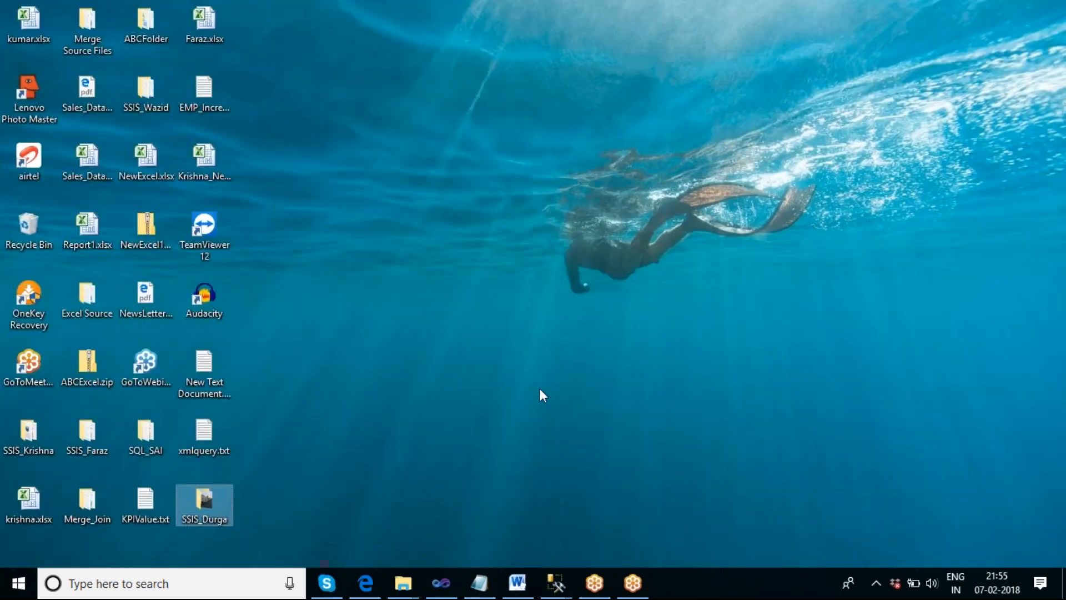
double_click(222, 492)
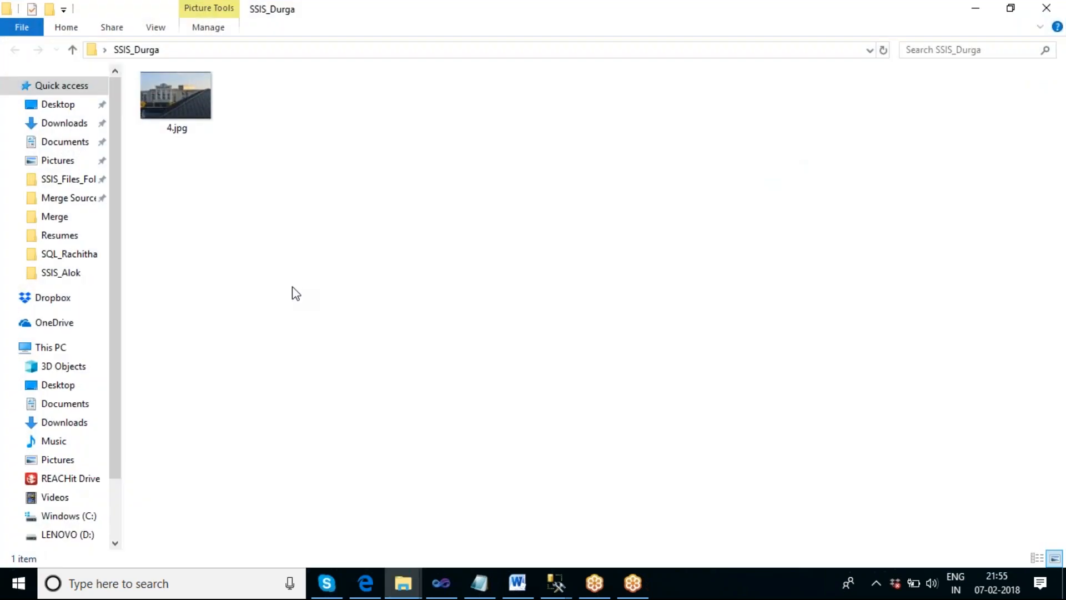
left_click(184, 118)
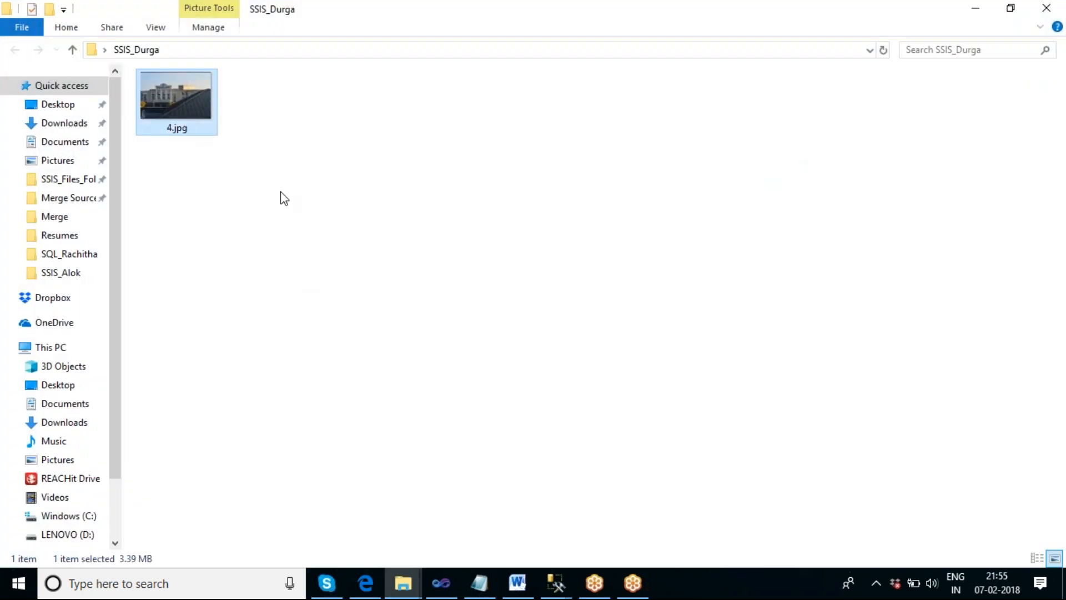
key("Delete")
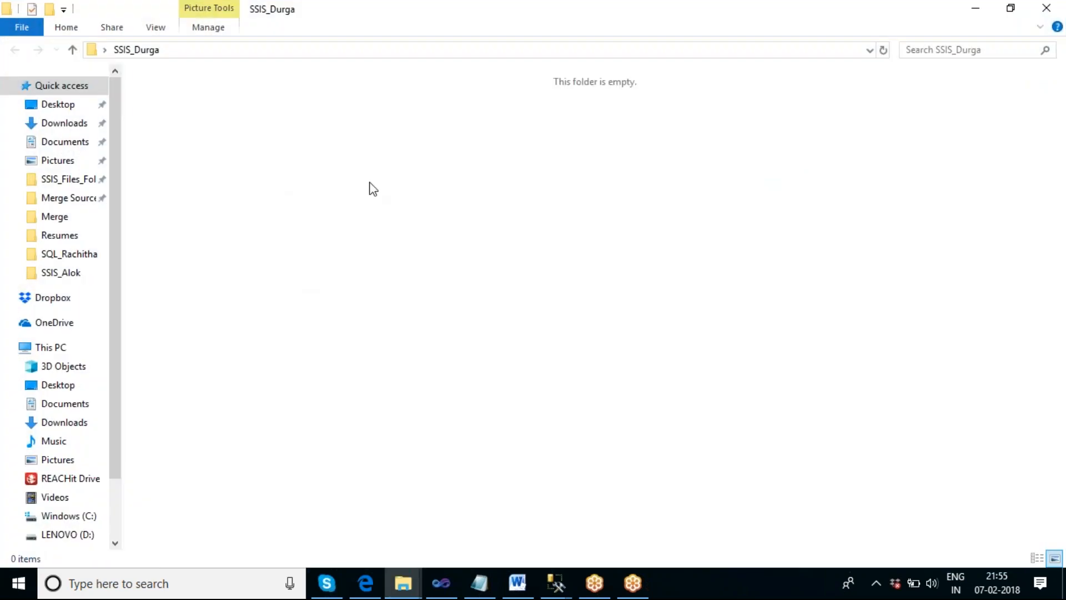
left_click(1046, 8)
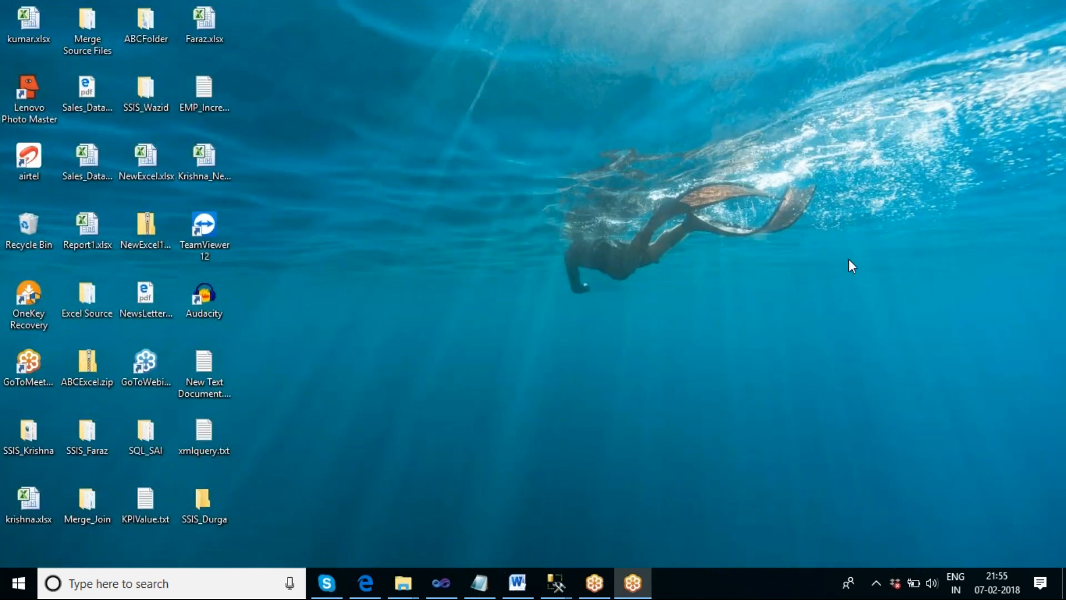
left_click(444, 582)
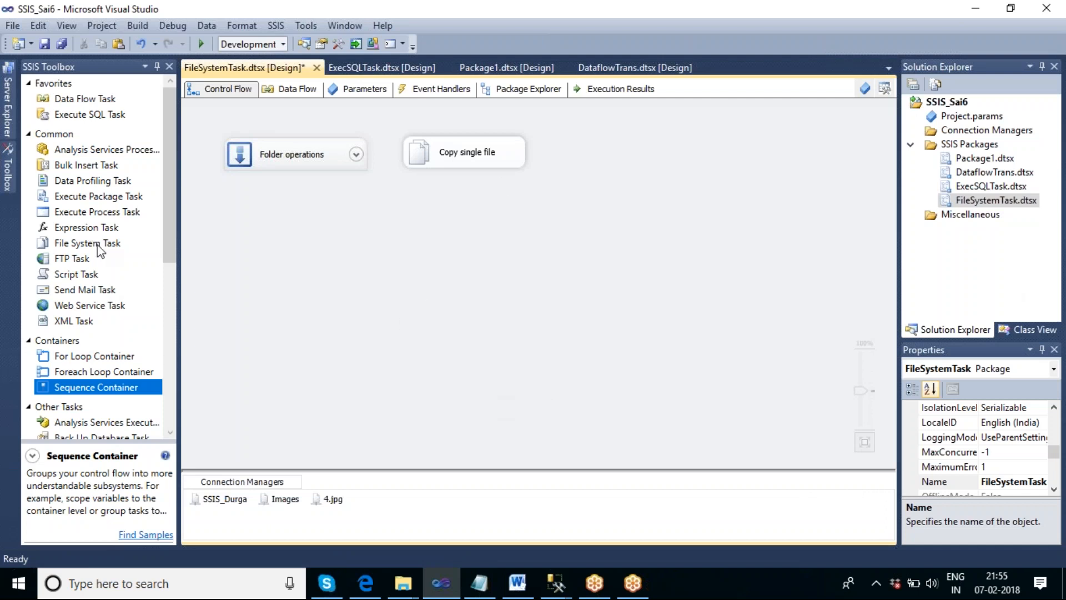
- Add a new File System Task and a Foreach Loop Container to the control flow
left_click_drag(100, 250, 427, 273)
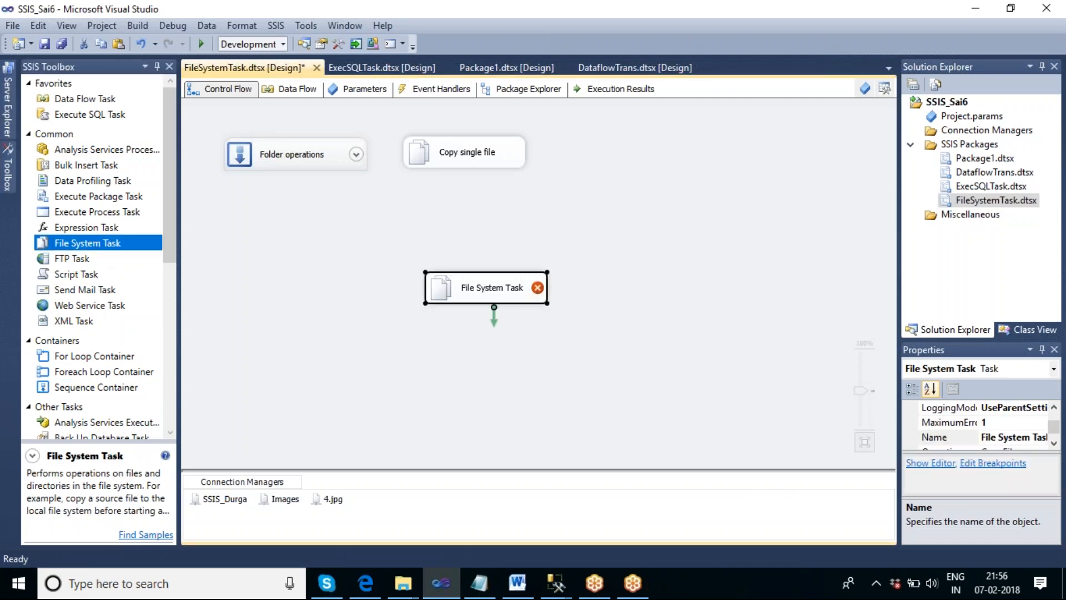
left_click_drag(118, 373, 261, 251)
left_click_drag(275, 214, 276, 214)
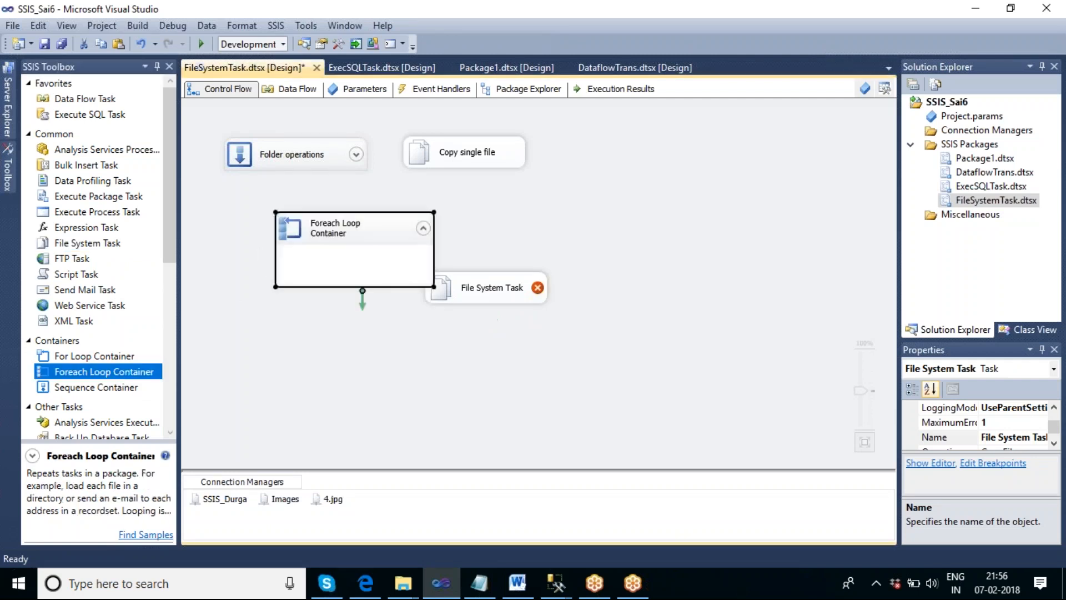
- Rearrange the File System Task, Foreach Loop Container and Copy single file task on the control flow
left_click_drag(493, 294, 369, 402)
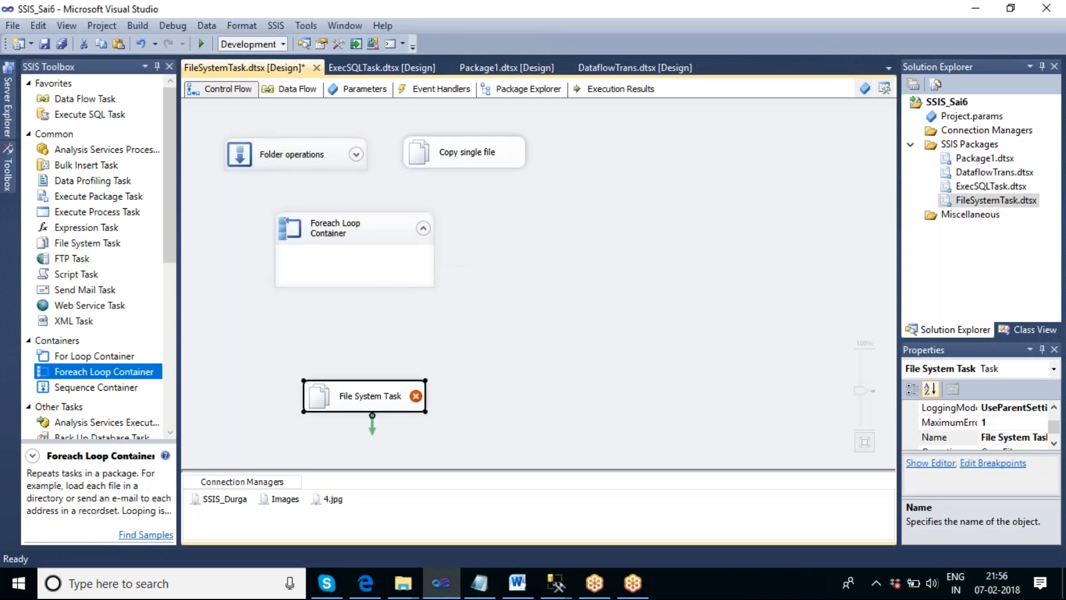
left_click_drag(381, 230, 626, 202)
left_click_drag(479, 151, 327, 235)
left_click_drag(593, 189, 499, 151)
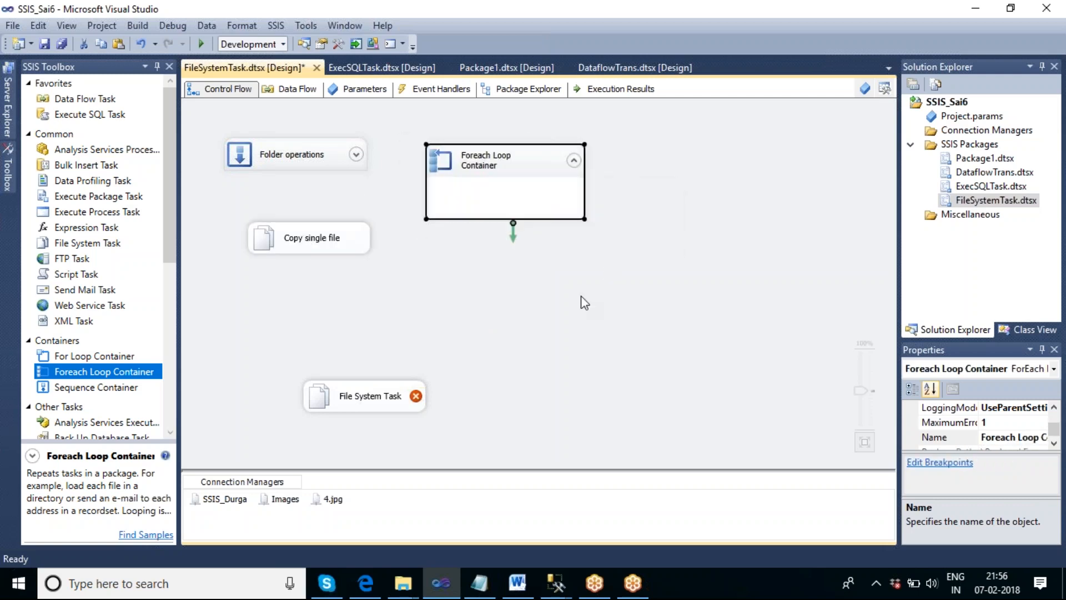
- Open the Foreach Loop Container's editor, go to its Collection settings and choose the Foreach File Enumerator
double_click(517, 168)
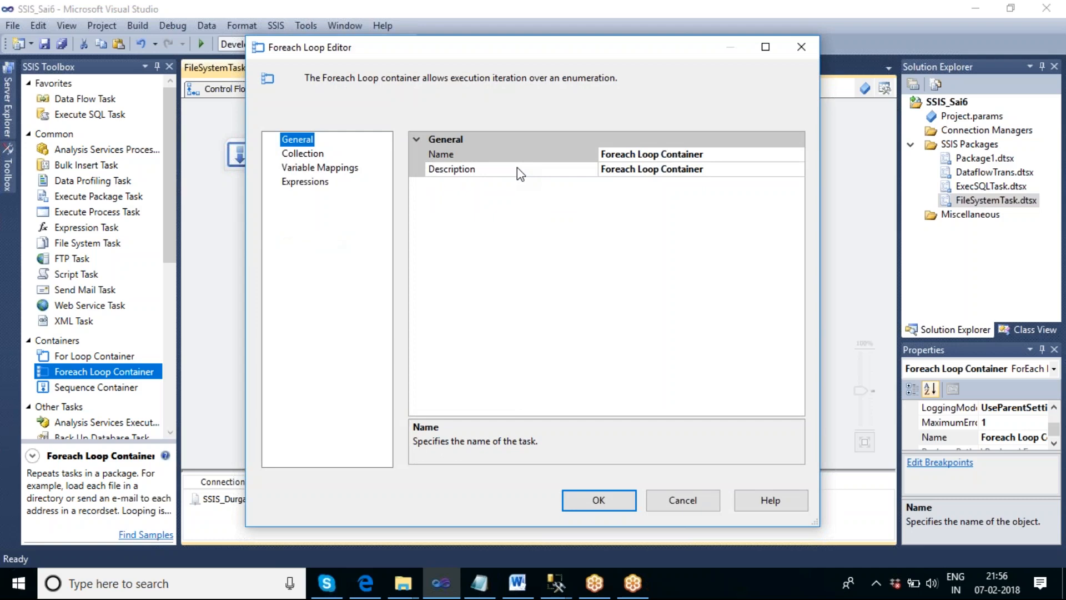
left_click(312, 160)
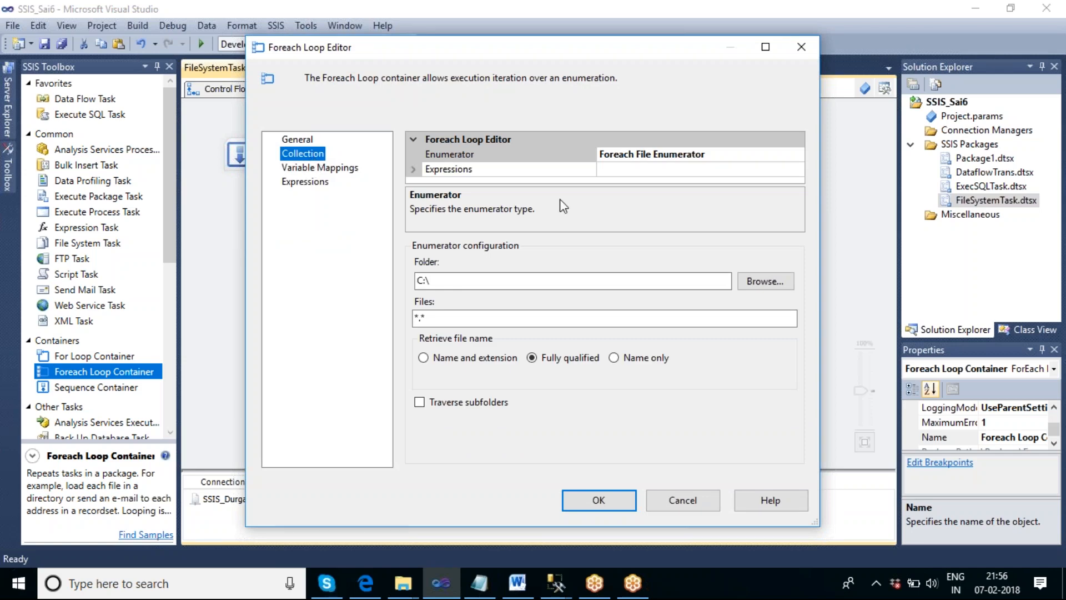
left_click(756, 155)
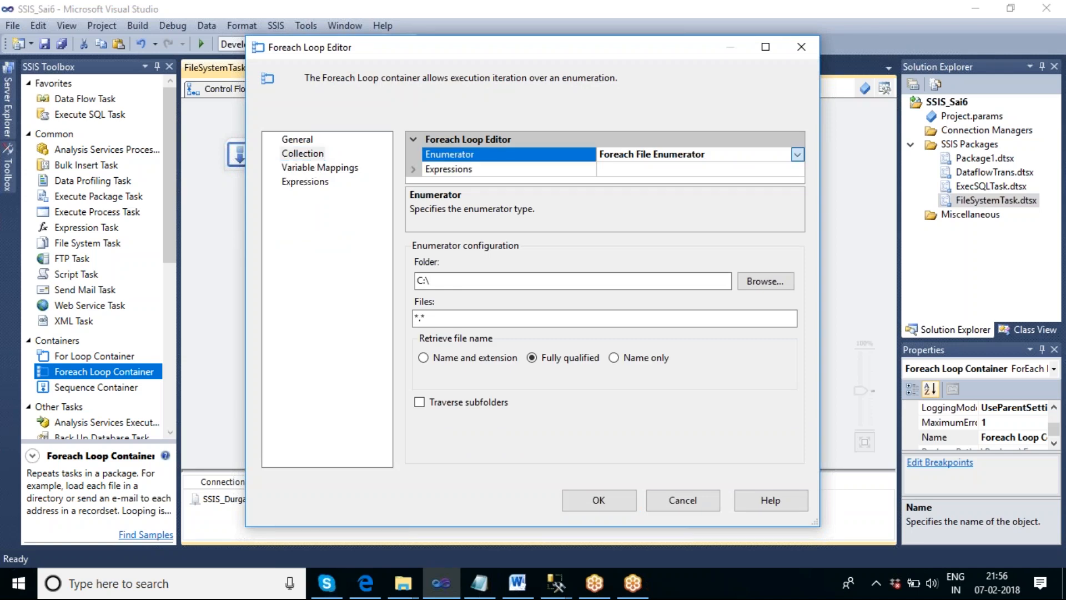
left_click(797, 154)
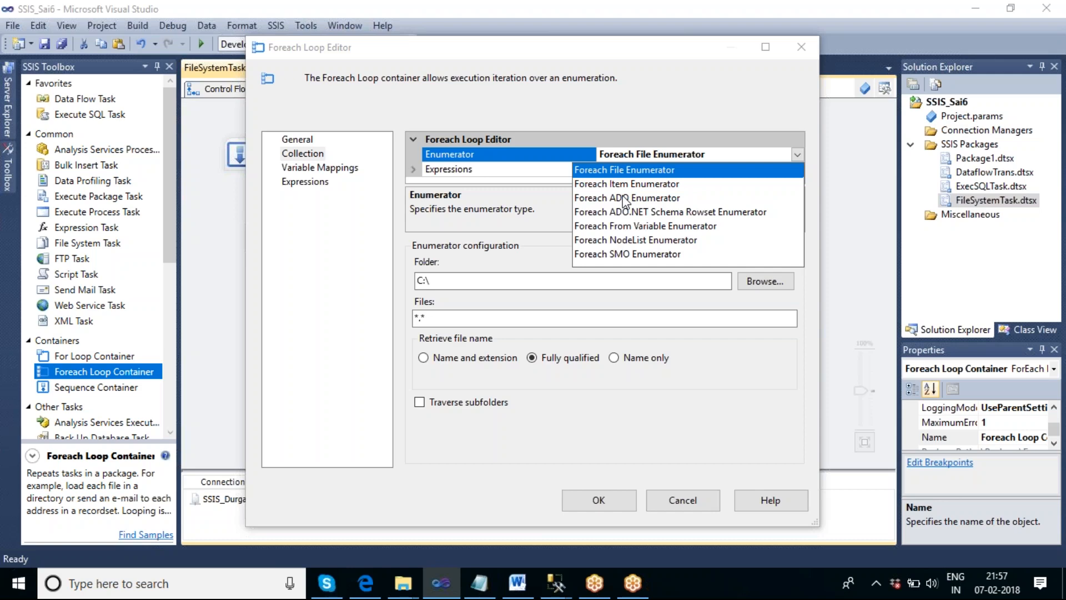
left_click(614, 169)
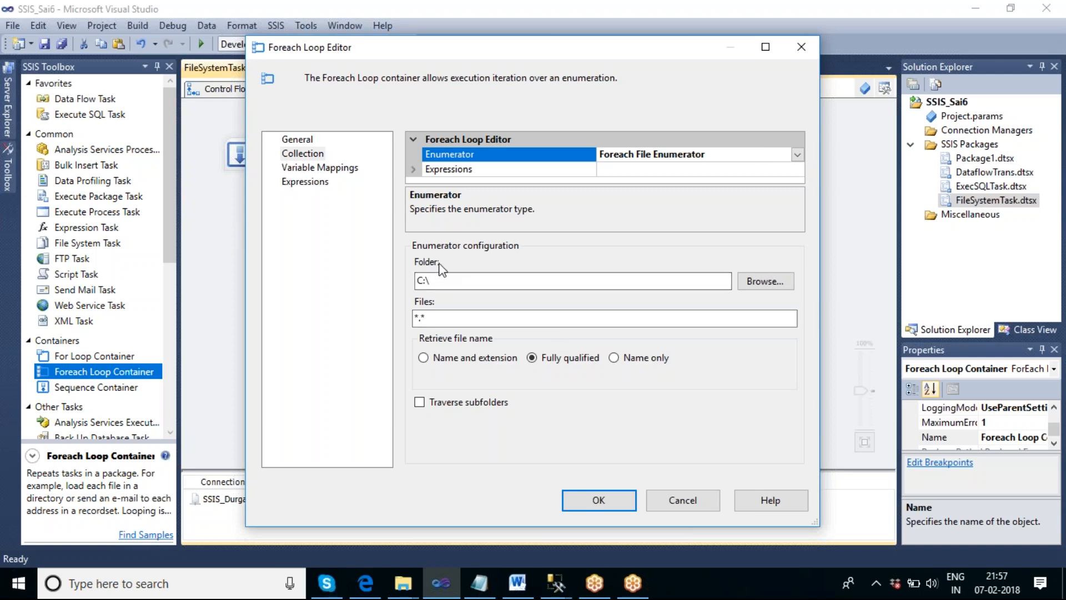
- Browse for the enumerator folder and select F:\Images
left_click(765, 284)
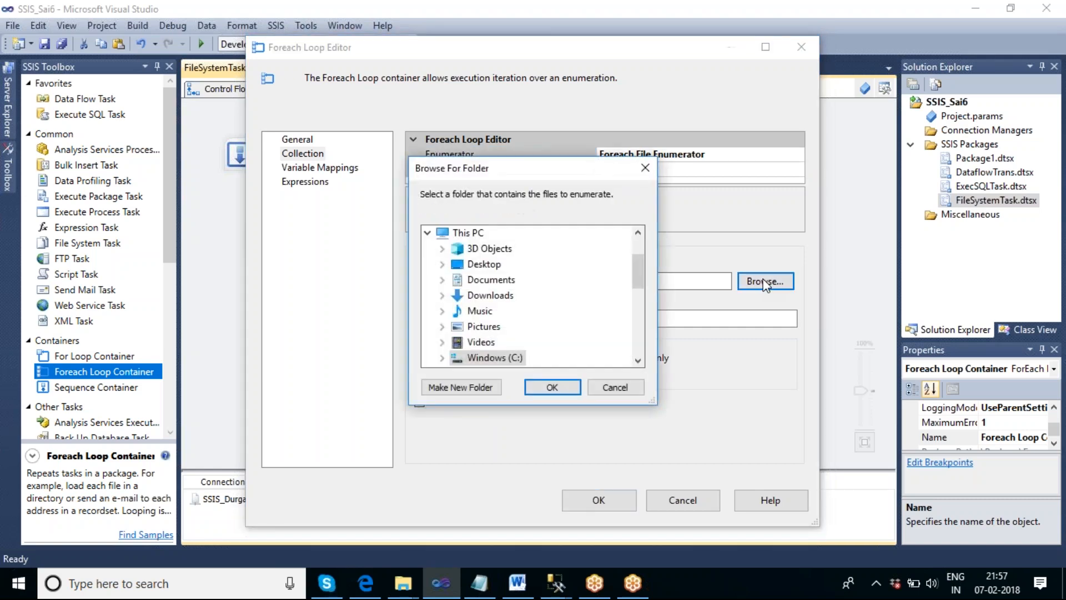
left_click(638, 360)
left_click(638, 360)
left_click(638, 360)
left_click(638, 360)
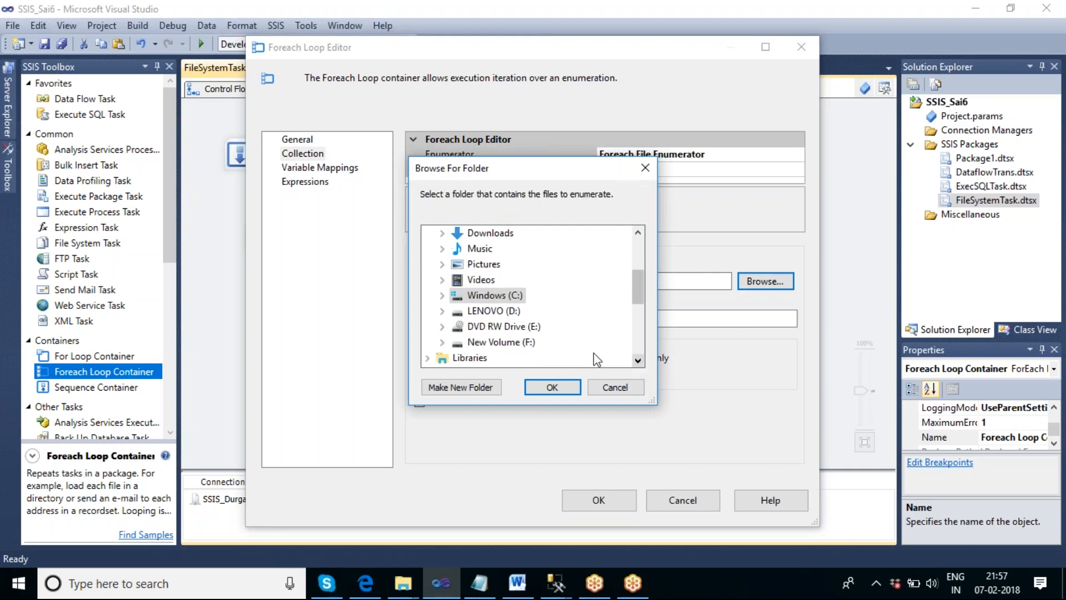
left_click(442, 357)
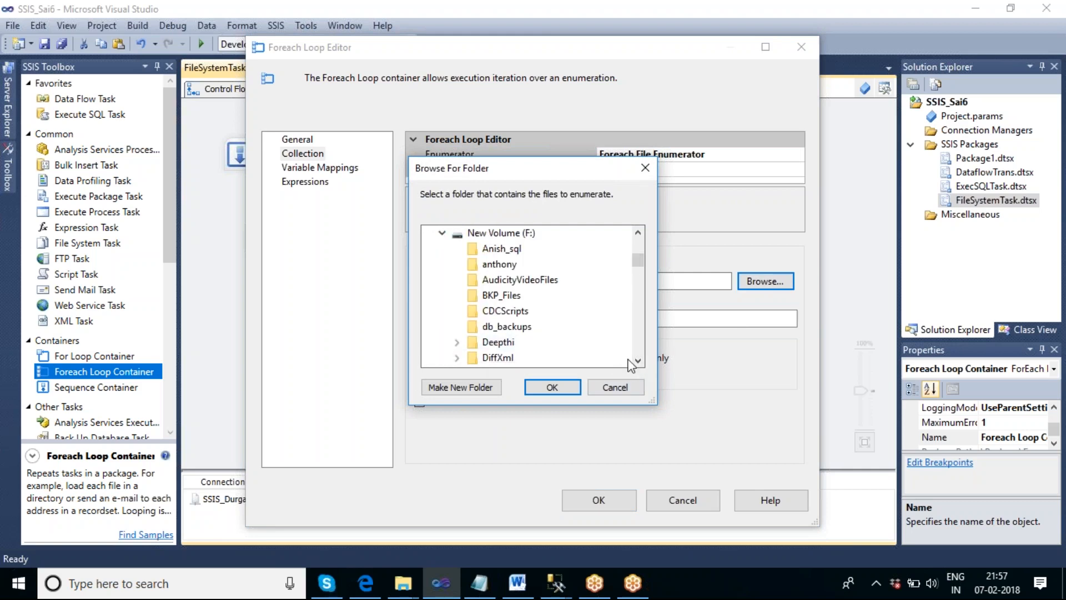
left_click(638, 360)
left_click(637, 360)
left_click(638, 360)
left_click(638, 360)
left_click(496, 326)
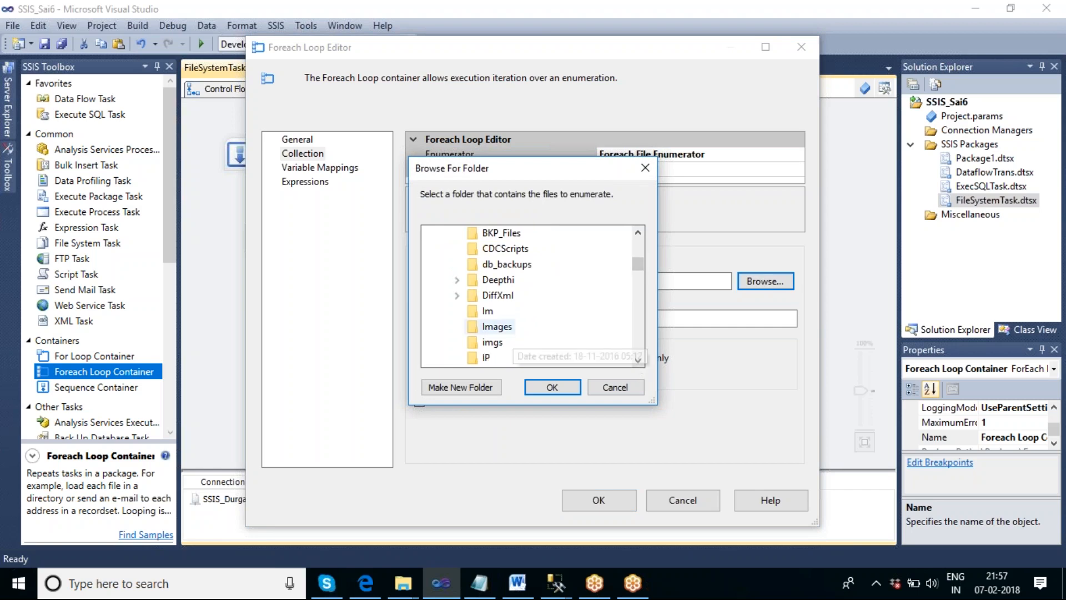
left_click(553, 387)
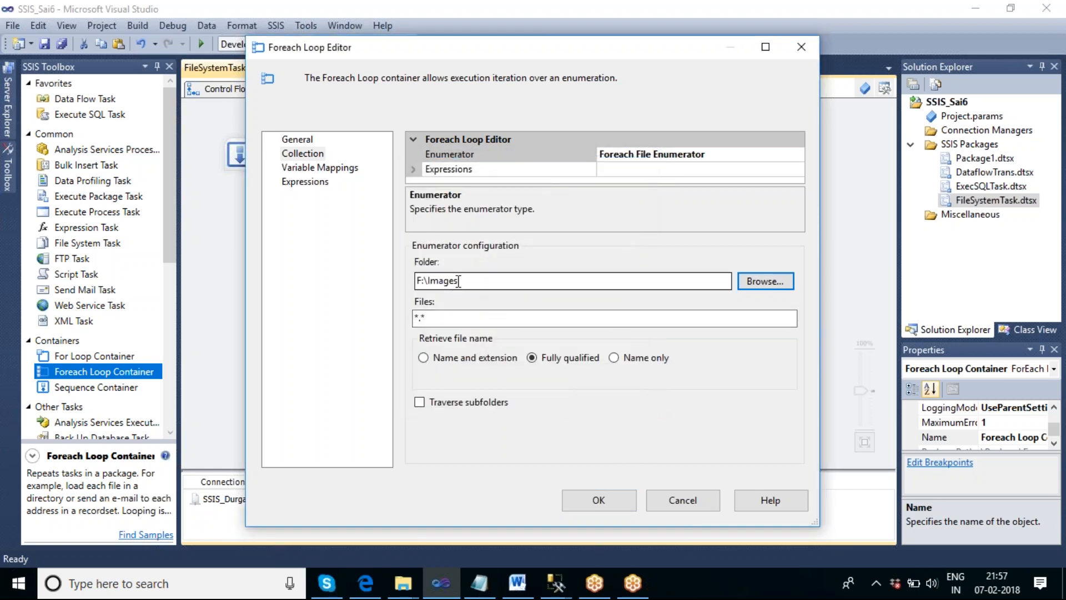
- Set the Files filter to *.txt
left_click(432, 319)
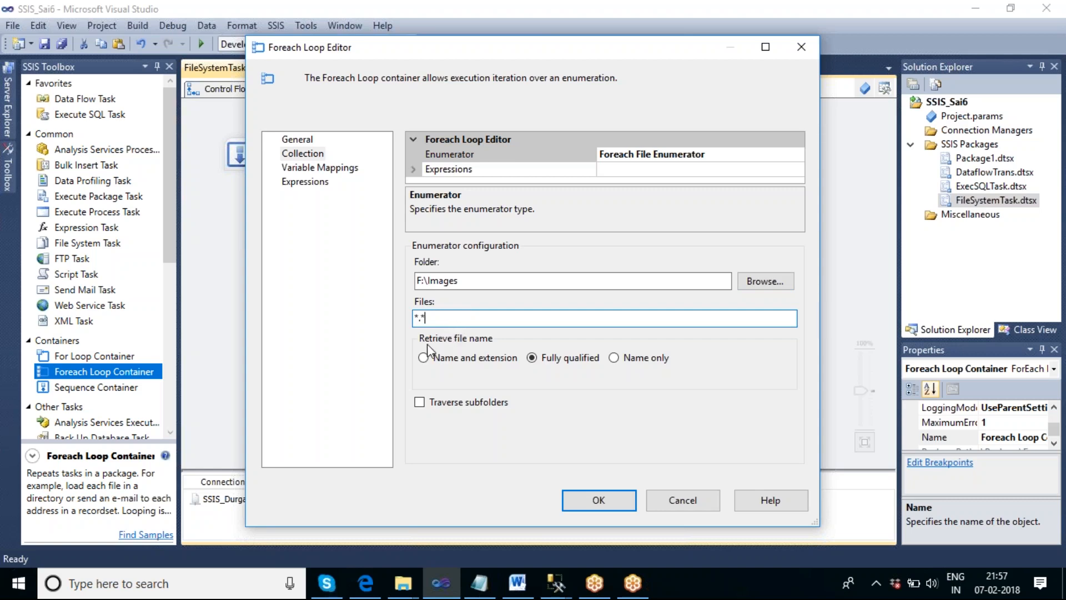
key("BackSpace")
type("txt")
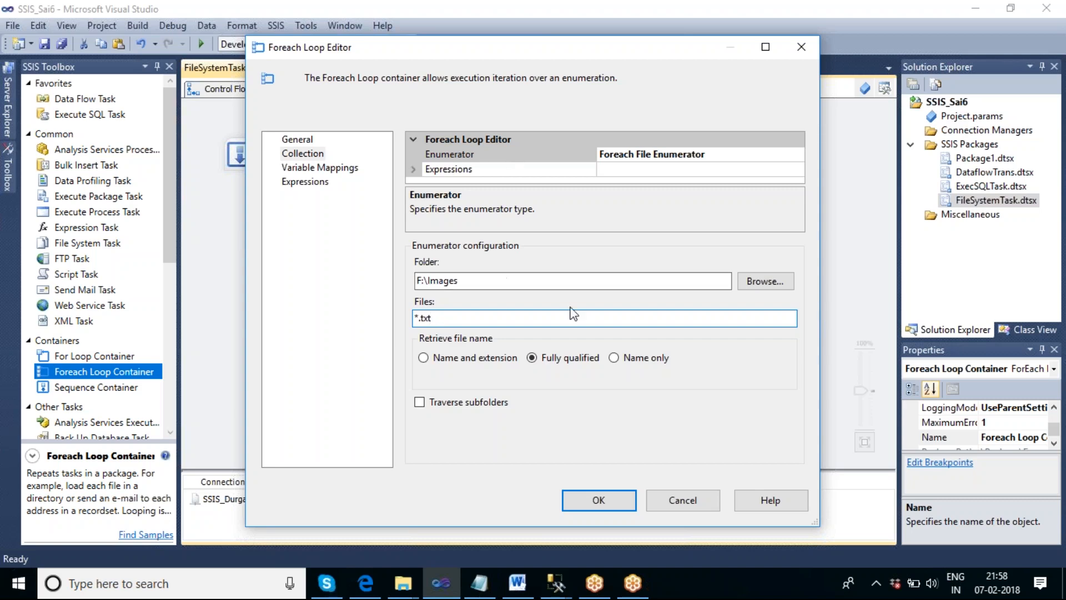
- Create a String variable V_Filepath in the FileSystemTask package scope and map it to the loop's collection value at index 0
left_click(314, 169)
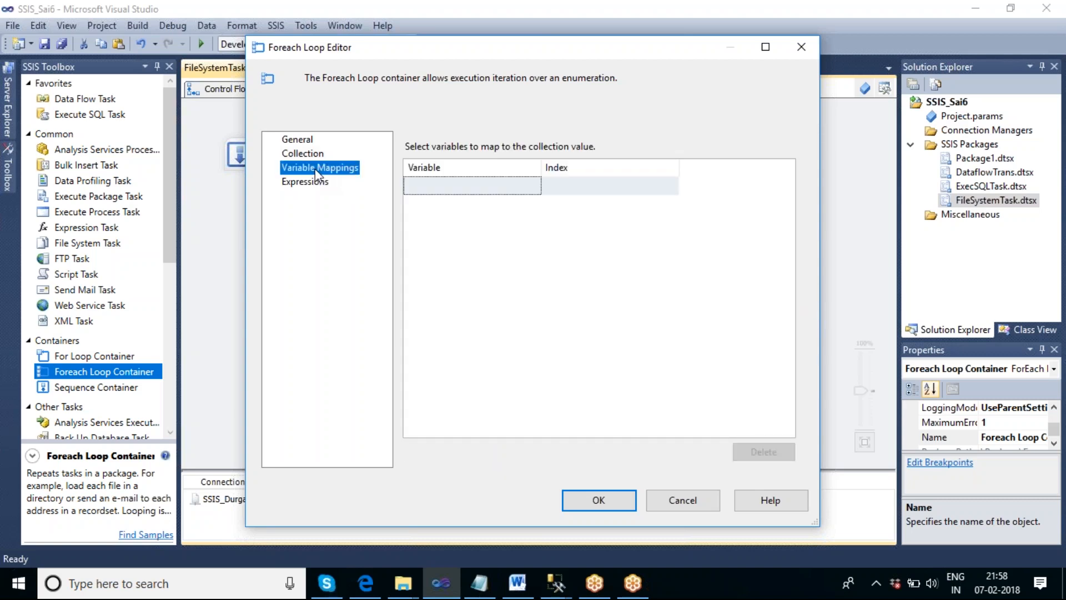
left_click(467, 188)
left_click(534, 186)
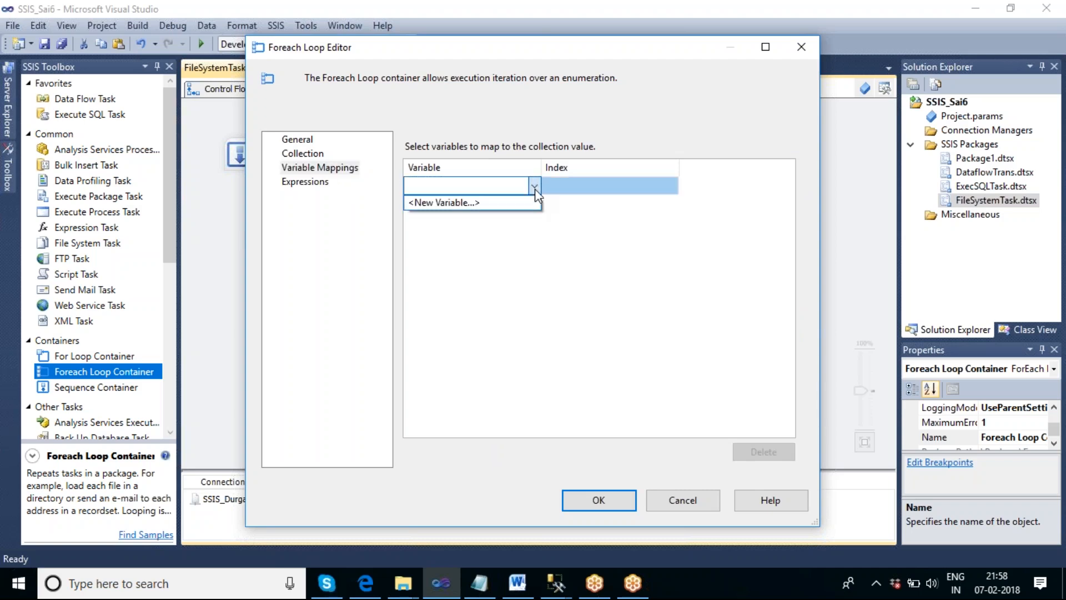
left_click(473, 203)
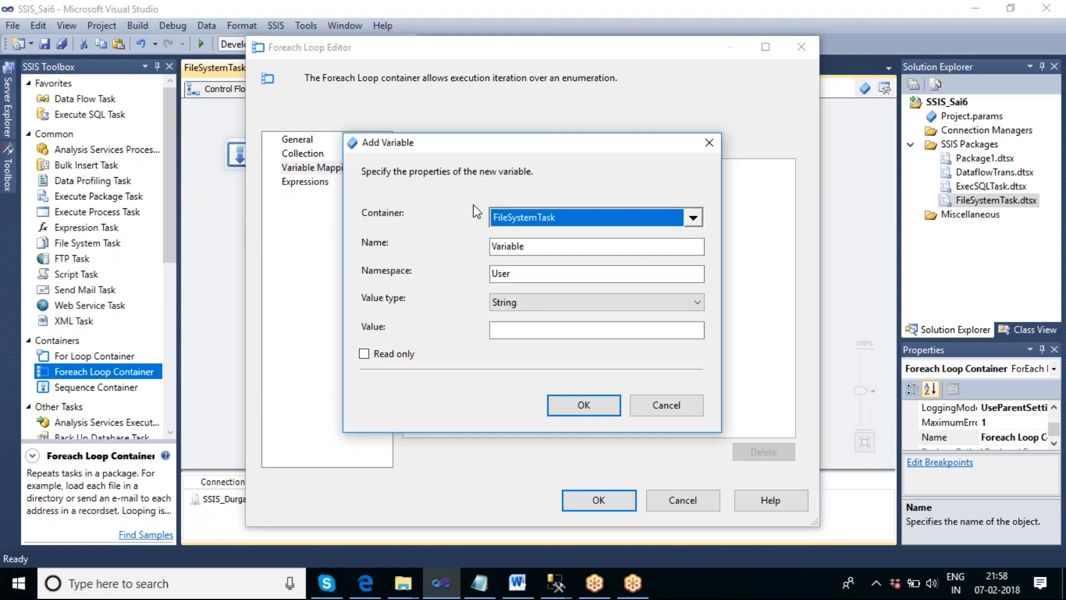
left_click(542, 246)
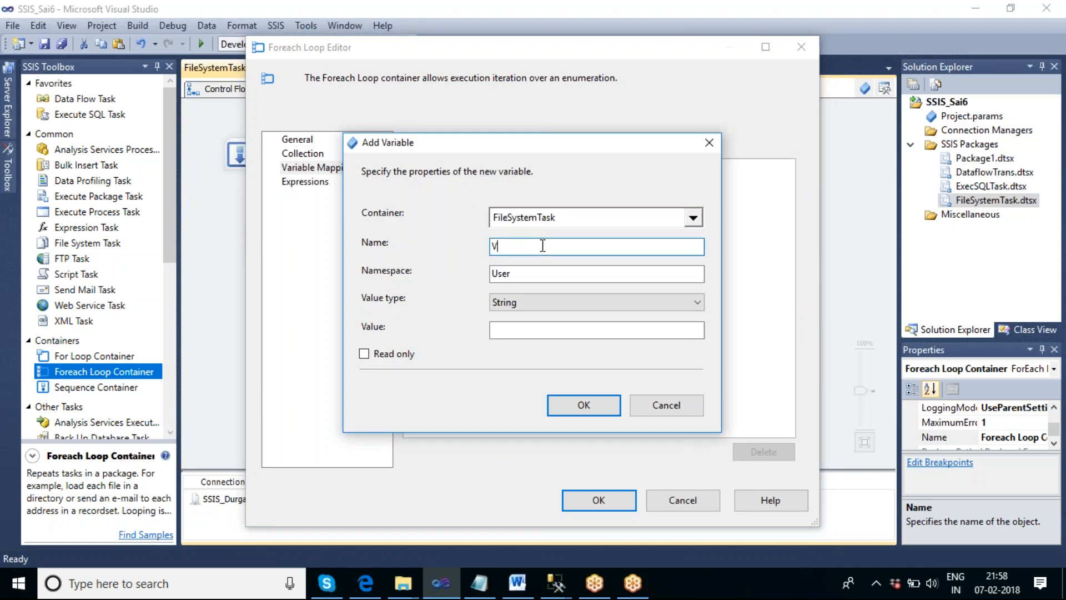
type("_Filepath")
left_click(580, 405)
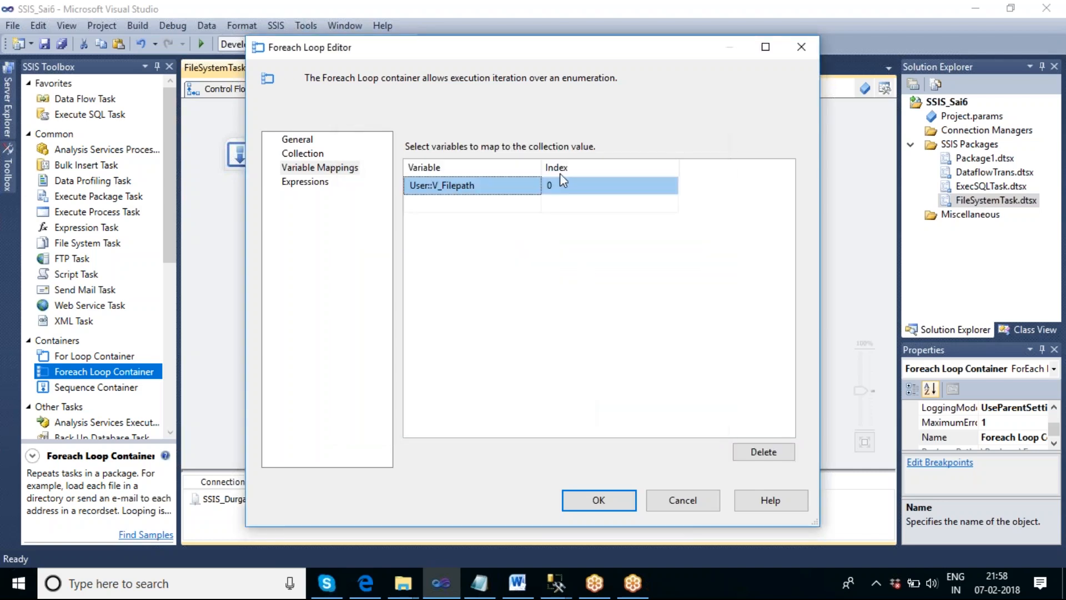
- Review the loop's collection settings and examine the full path of Img.txt in its file properties in File Explorer
left_click(297, 139)
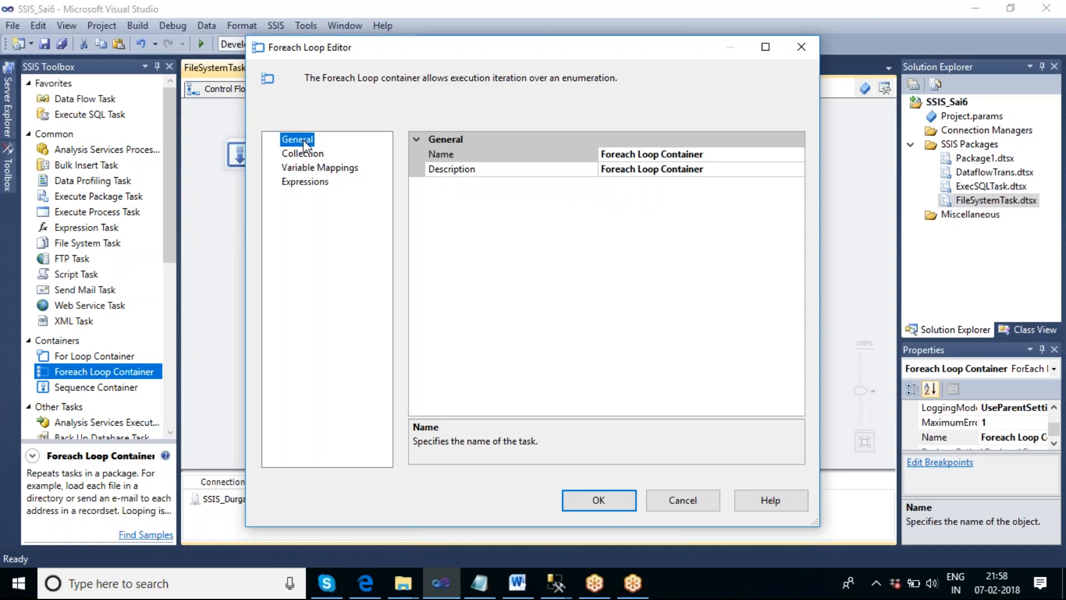
left_click(310, 159)
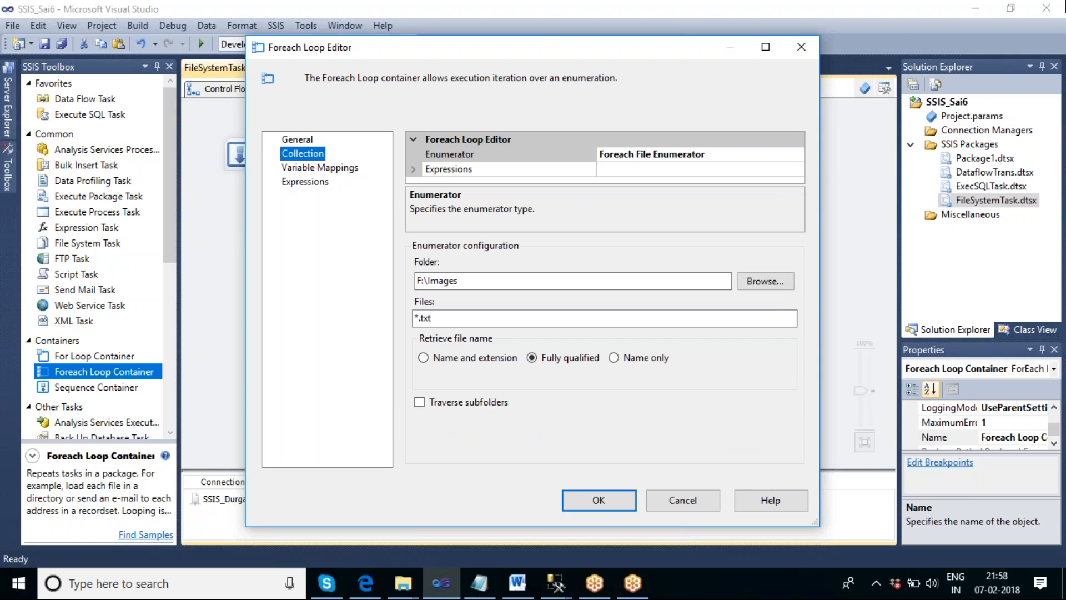
left_click(407, 587)
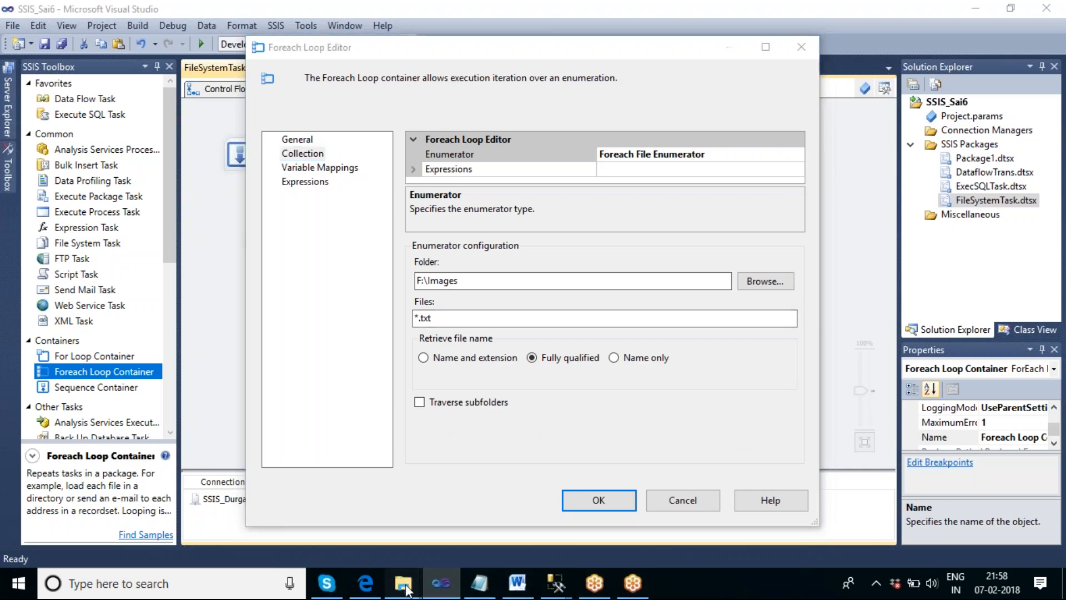
left_click(344, 472)
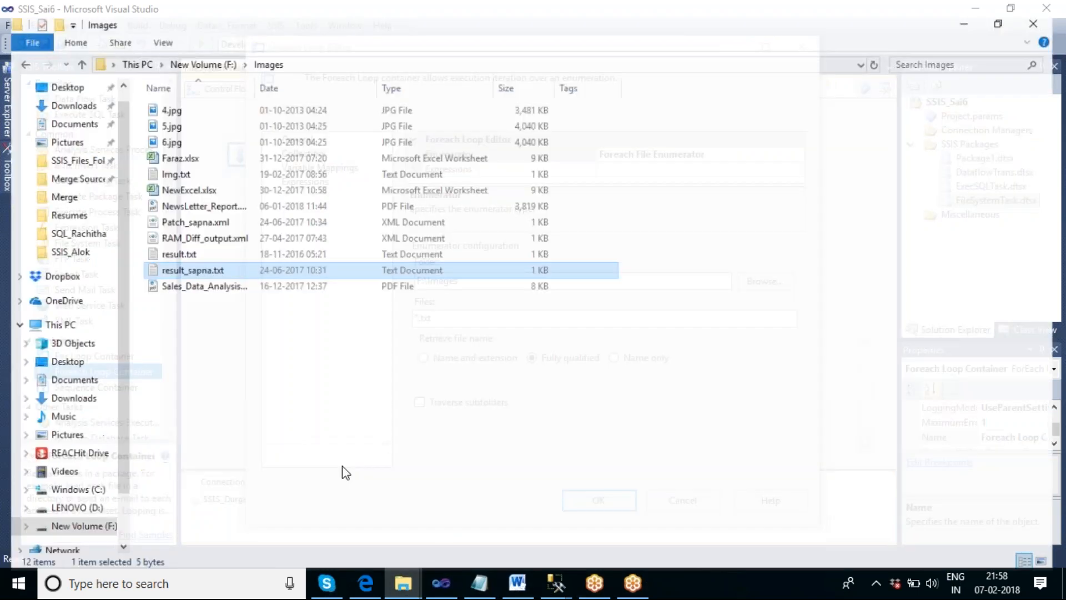
left_click(166, 165)
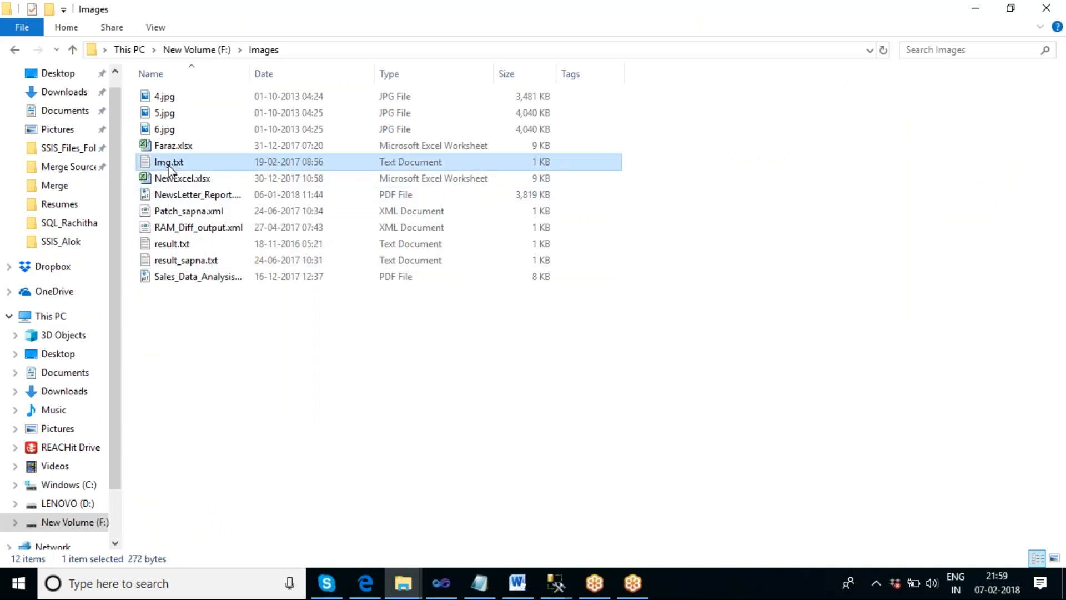
right_click(169, 165)
left_click(204, 523)
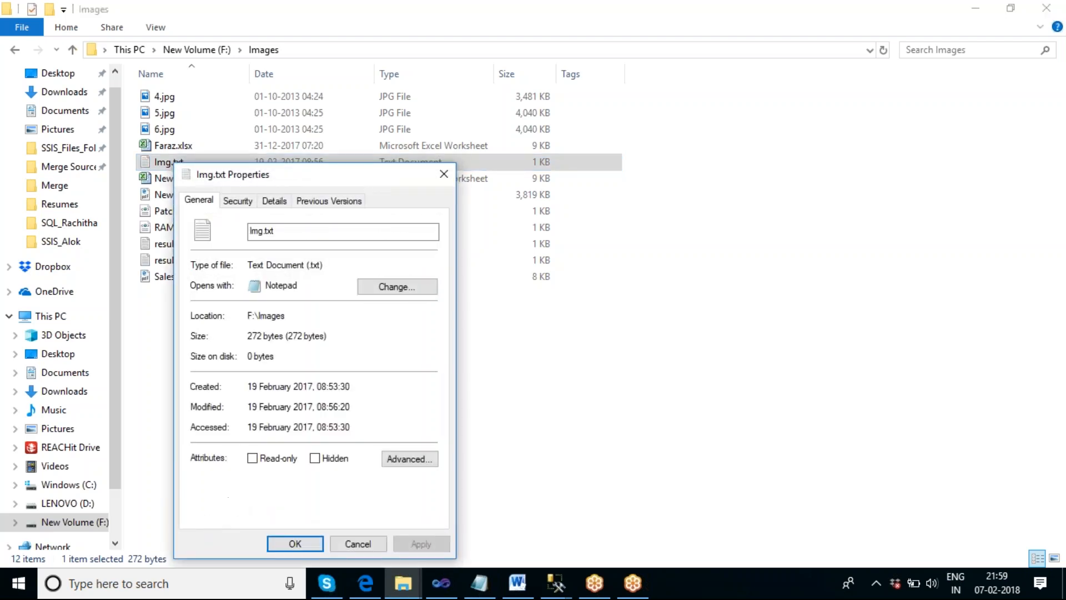
left_click(235, 202)
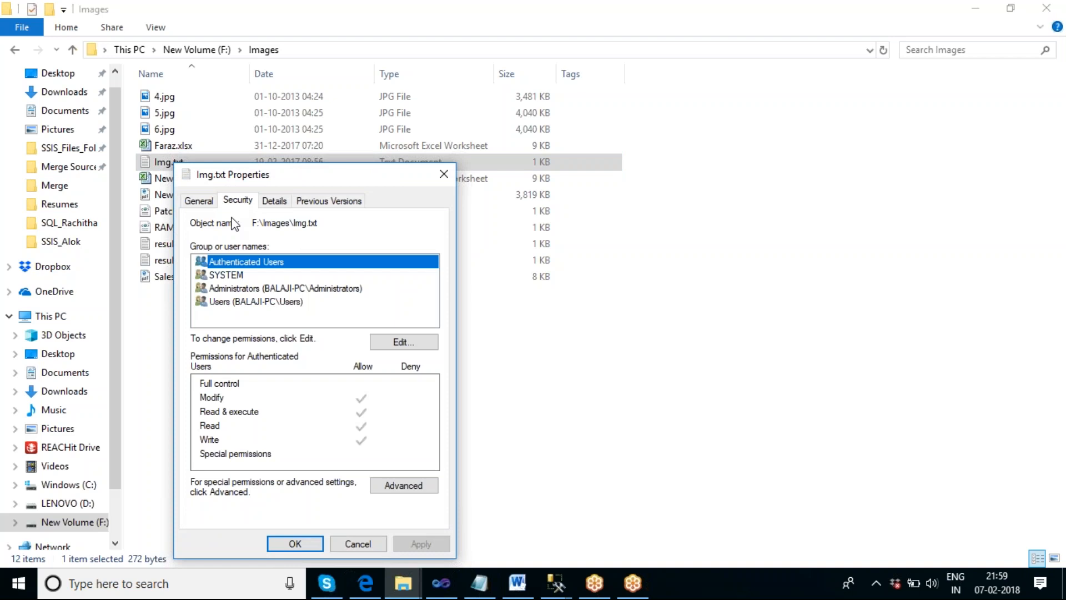
left_click_drag(317, 224, 249, 239)
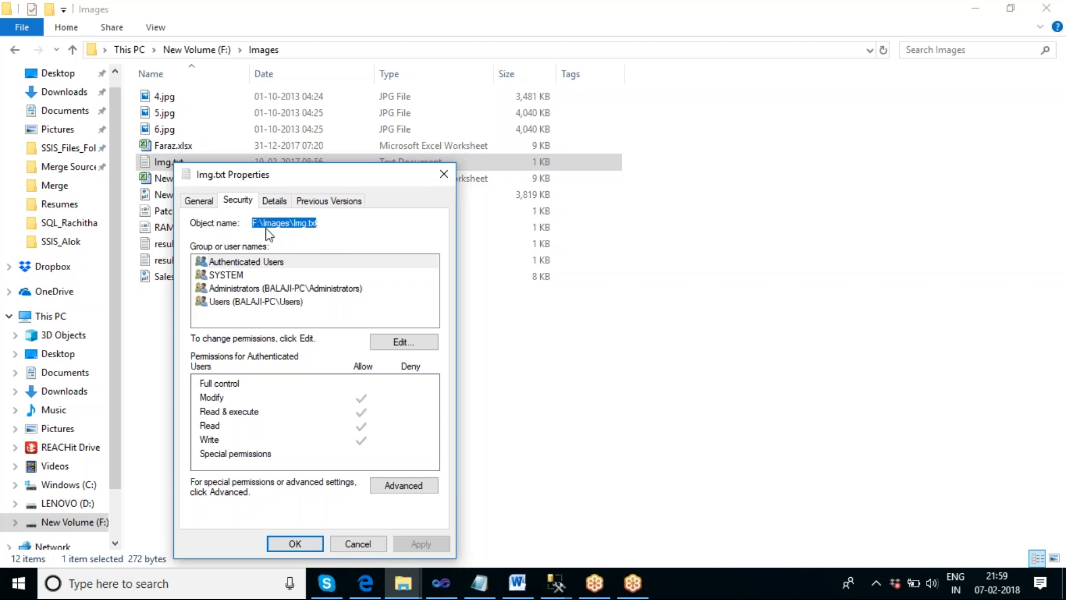
left_click(358, 543)
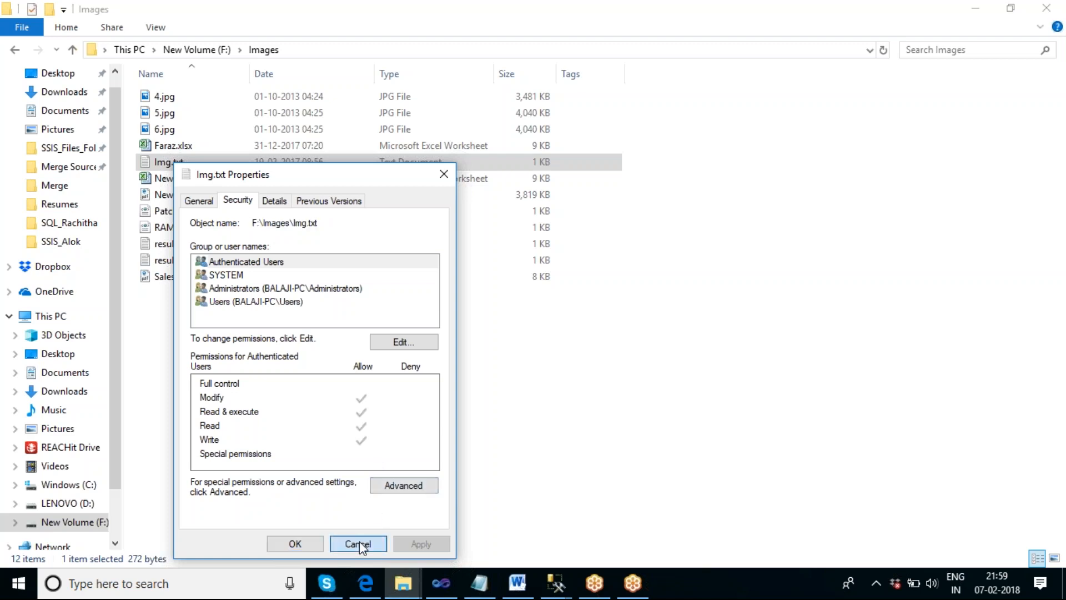
left_click(441, 583)
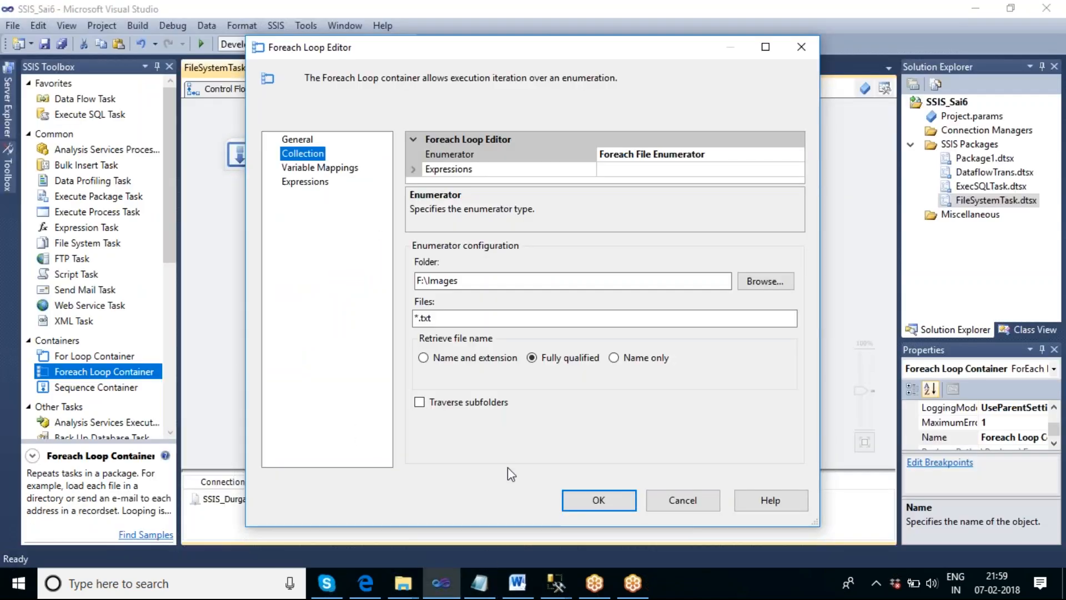
left_click(319, 168)
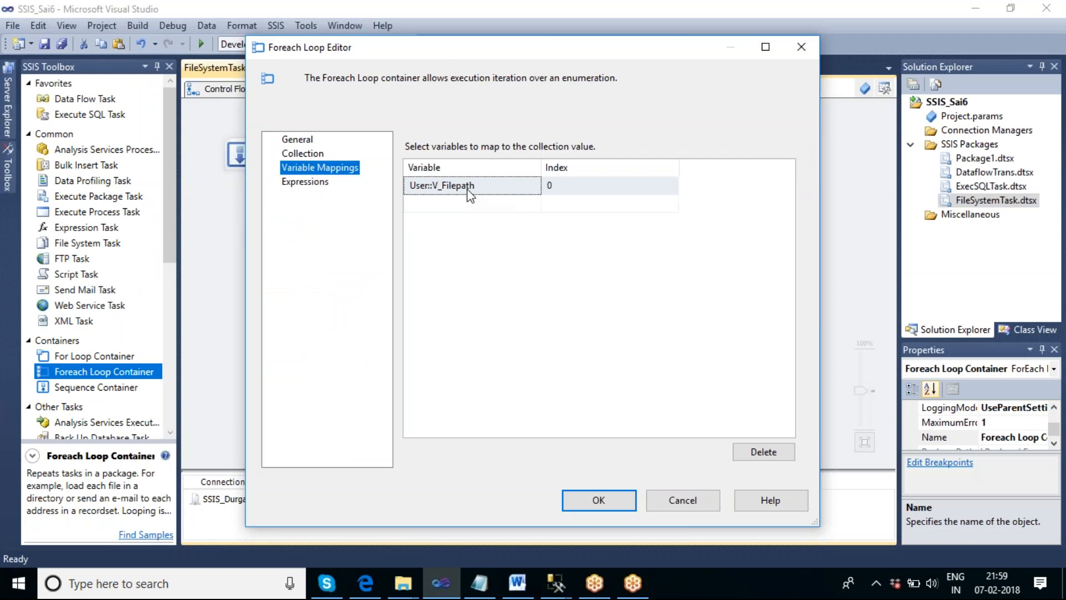
left_click_drag(680, 48, 682, 106)
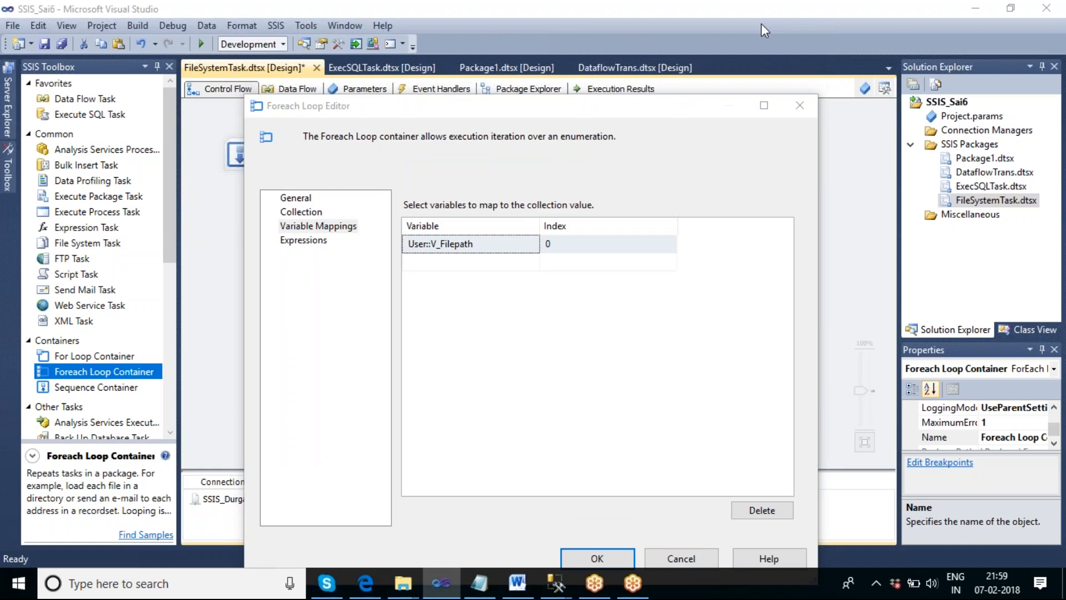
left_click(1040, 38)
left_click(767, 40)
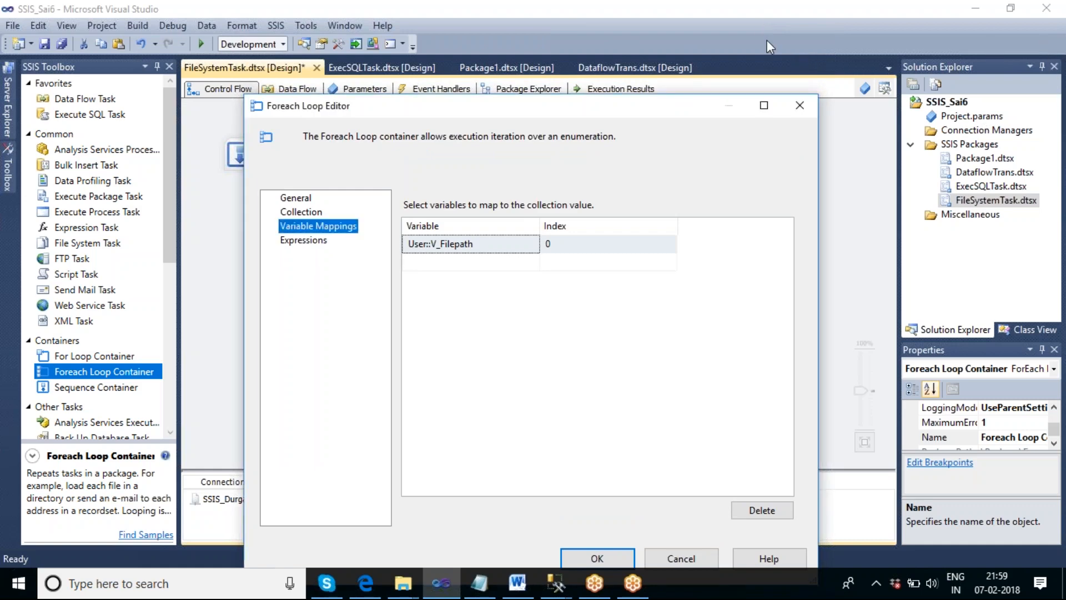
left_click(744, 19)
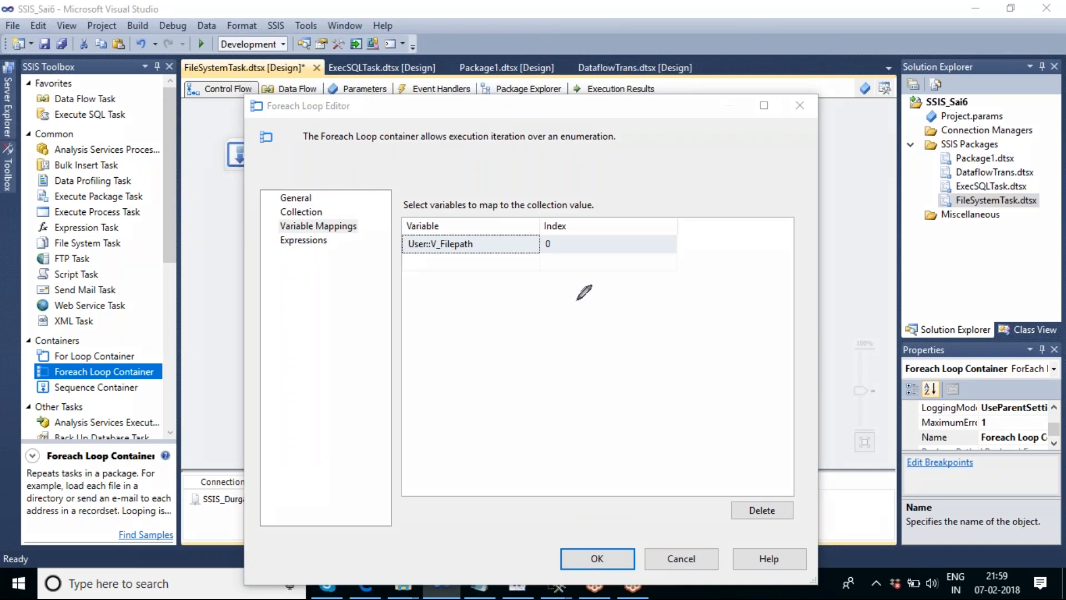
mouse_move(493, 282)
left_mouse_down()
mouse_move(499, 313)
mouse_move(507, 281)
mouse_move(509, 294)
mouse_move(547, 318)
mouse_move(570, 287)
mouse_move(564, 309)
left_mouse_up()
left_click(517, 291)
left_click(520, 305)
mouse_move(560, 310)
left_mouse_down()
mouse_move(593, 295)
mouse_move(598, 305)
left_mouse_up()
left_click(579, 299)
left_click_drag(594, 269, 625, 318)
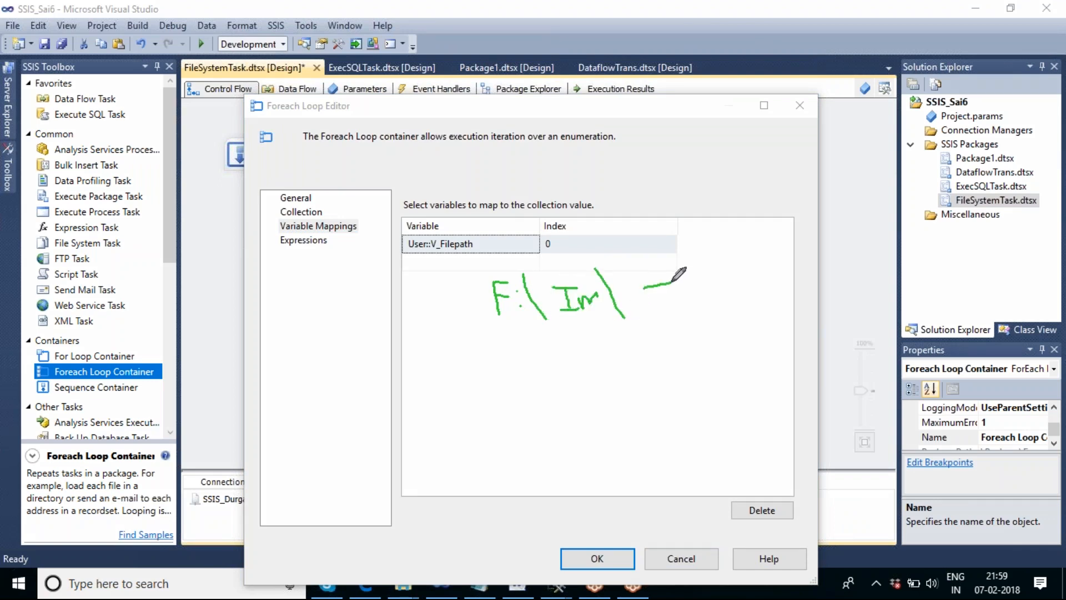
mouse_move(664, 284)
left_mouse_down()
mouse_move(640, 287)
mouse_move(694, 290)
mouse_move(686, 304)
mouse_move(680, 288)
mouse_move(716, 303)
mouse_move(747, 279)
mouse_move(761, 276)
mouse_move(751, 300)
mouse_move(773, 280)
left_mouse_up()
left_click(726, 294)
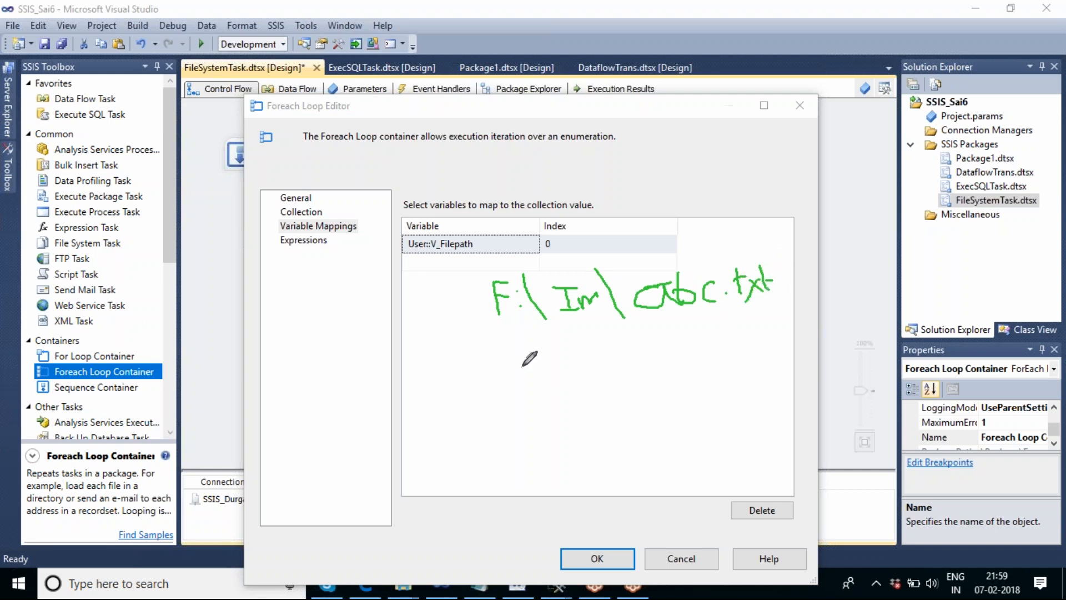
mouse_move(484, 340)
left_mouse_down()
mouse_move(802, 272)
mouse_move(618, 244)
mouse_move(468, 298)
mouse_move(496, 343)
left_mouse_up()
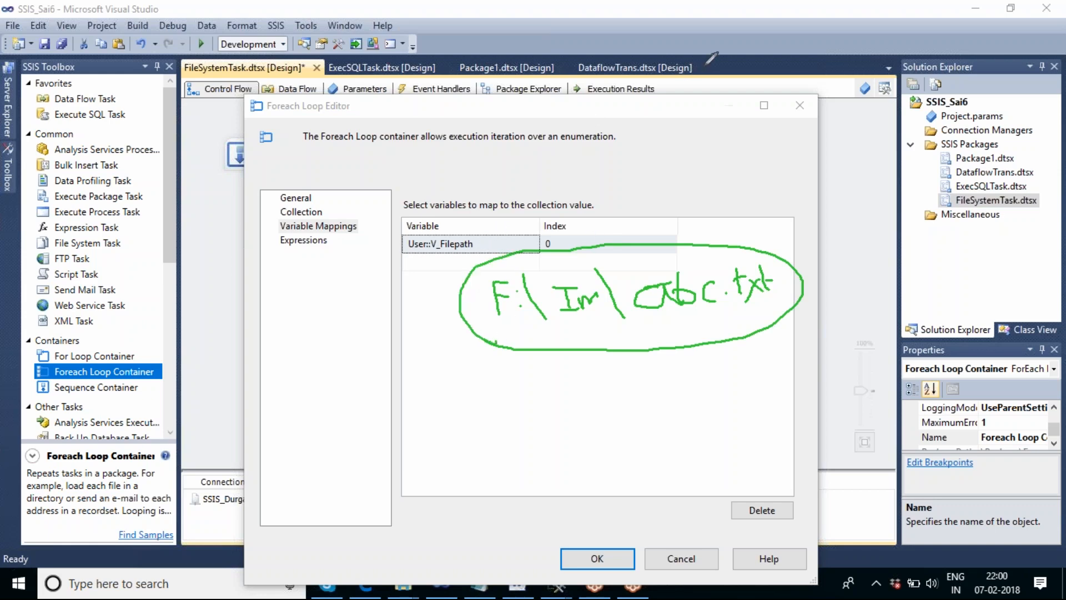
key("e")
key("Escape")
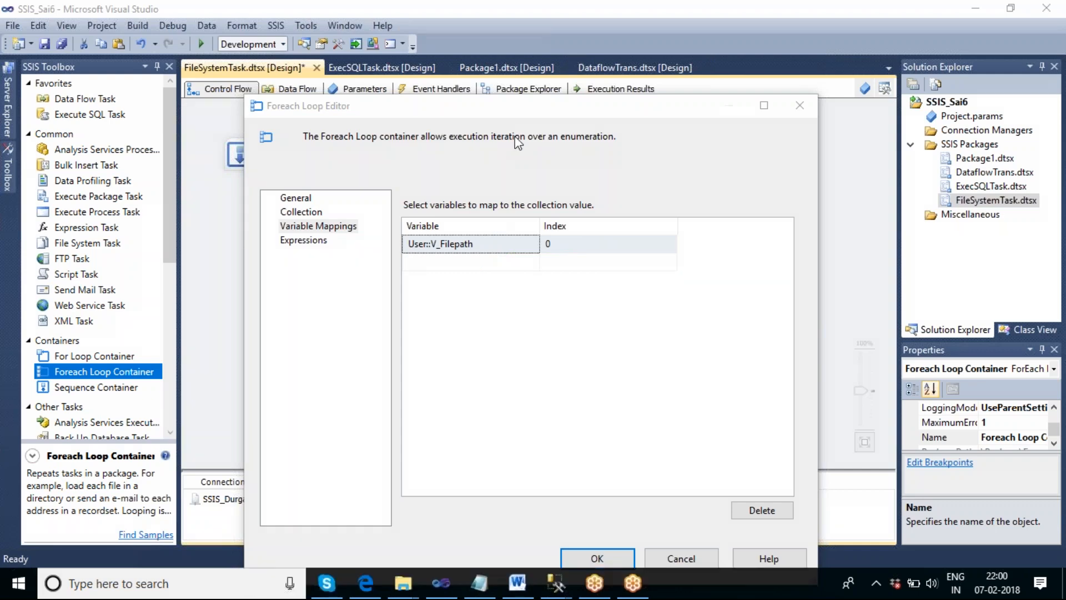
- Recheck the Foreach Loop Container's collection and variable mapping settings and accept the configuration
left_click(319, 212)
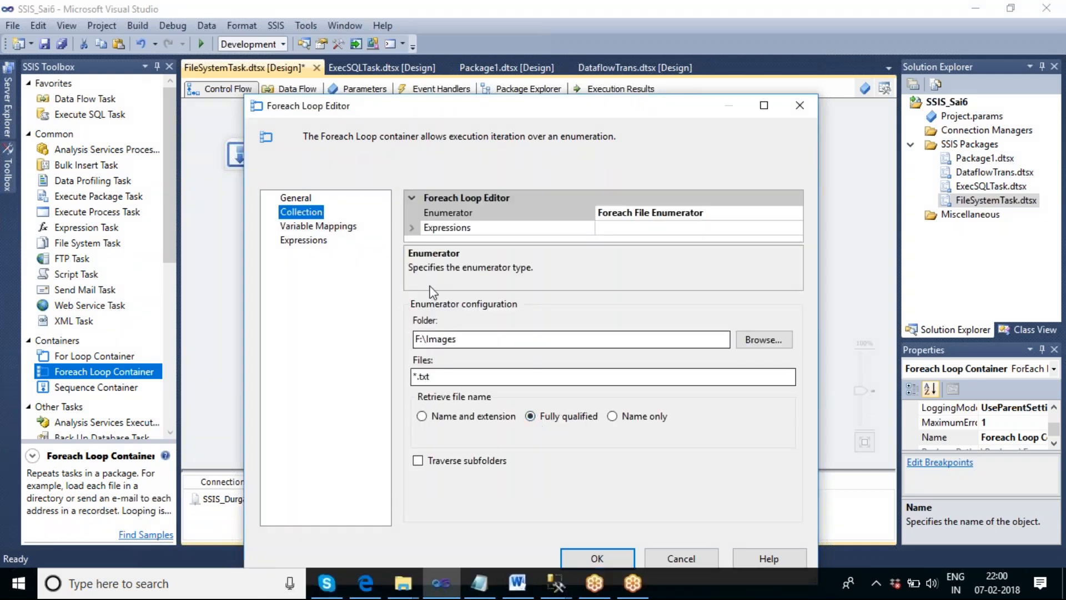
left_click(336, 228)
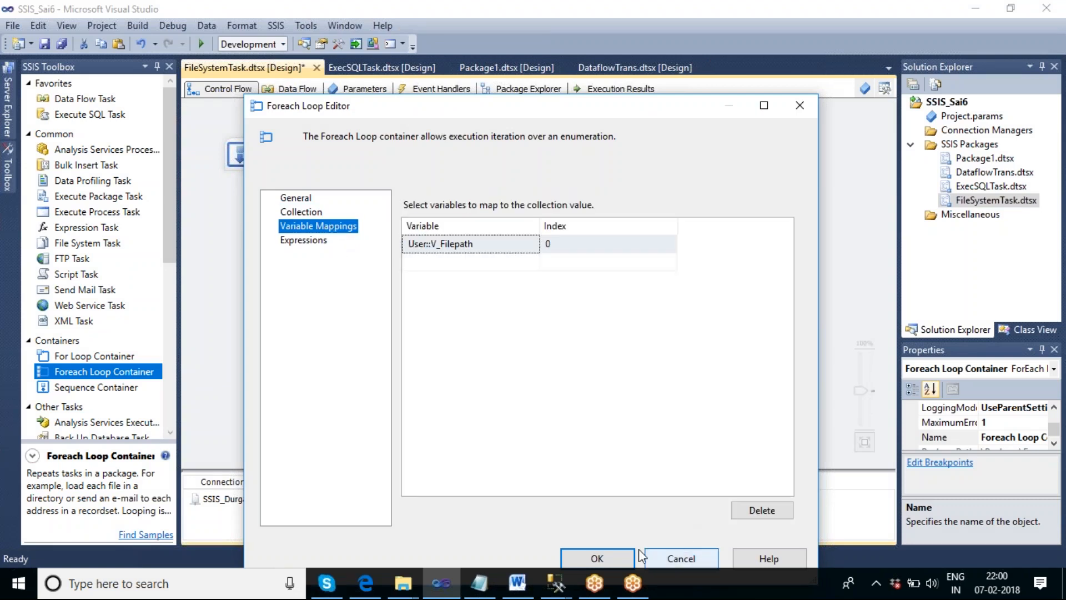
left_click(608, 557)
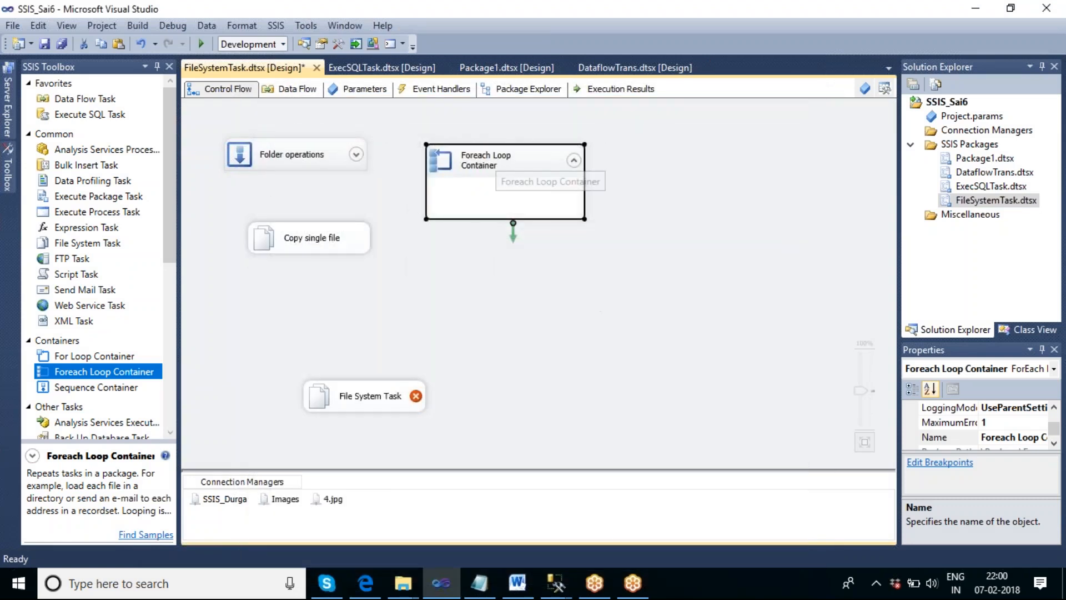
- Move the unconfigured File System Task into the Foreach Loop Container
left_click_drag(374, 396, 548, 224)
left_click(587, 335)
left_click(674, 282)
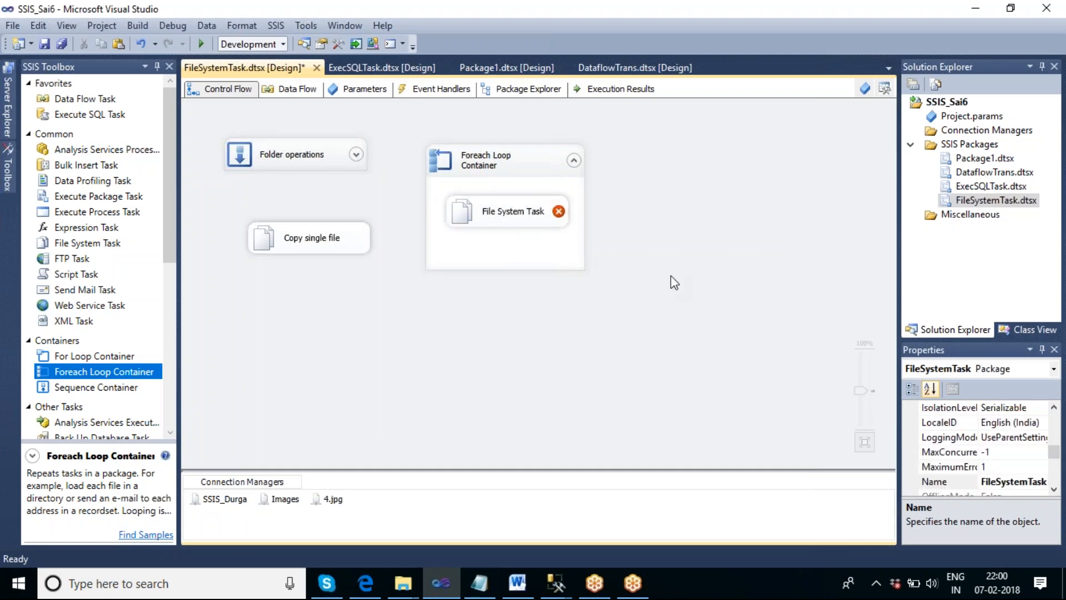
- Open the settings of the File System Task inside the loop and set IsSourcePathVariable to True
left_click(515, 217)
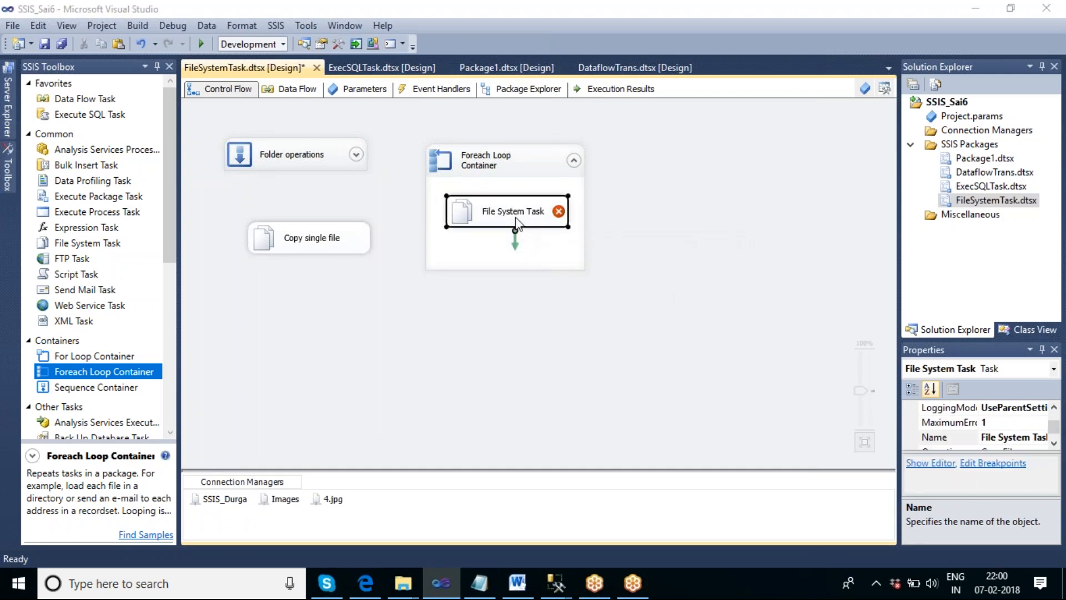
double_click(515, 218)
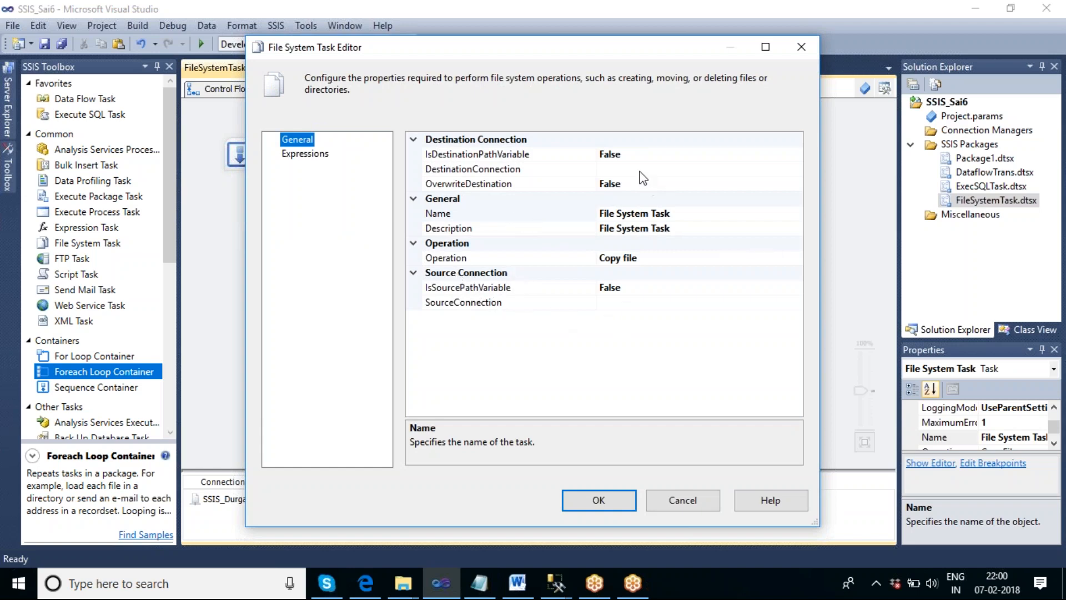
left_click(655, 303)
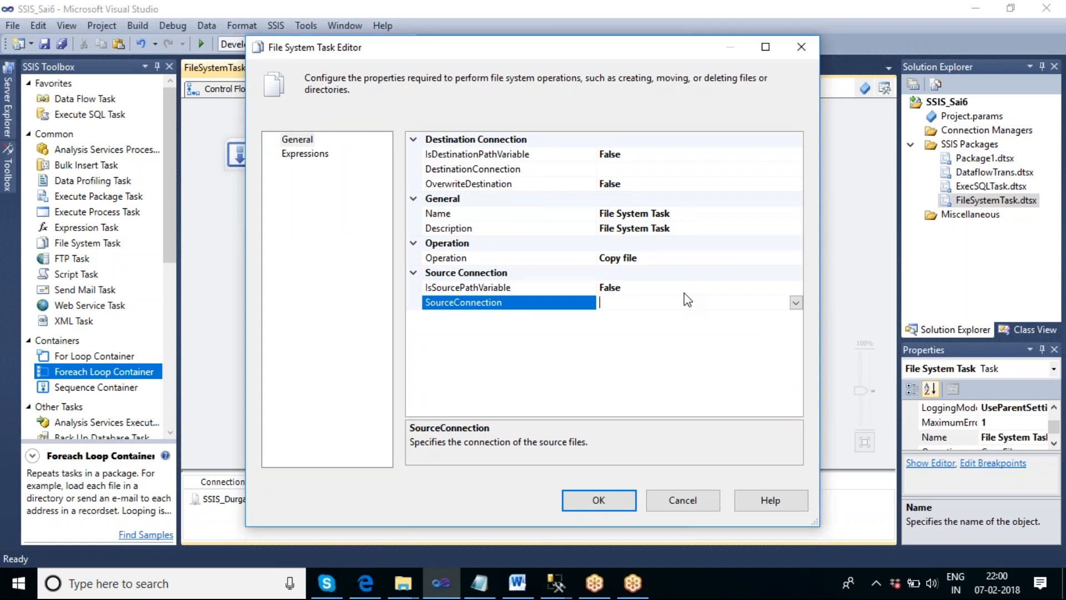
left_click_drag(498, 55, 685, 246)
left_click(513, 153)
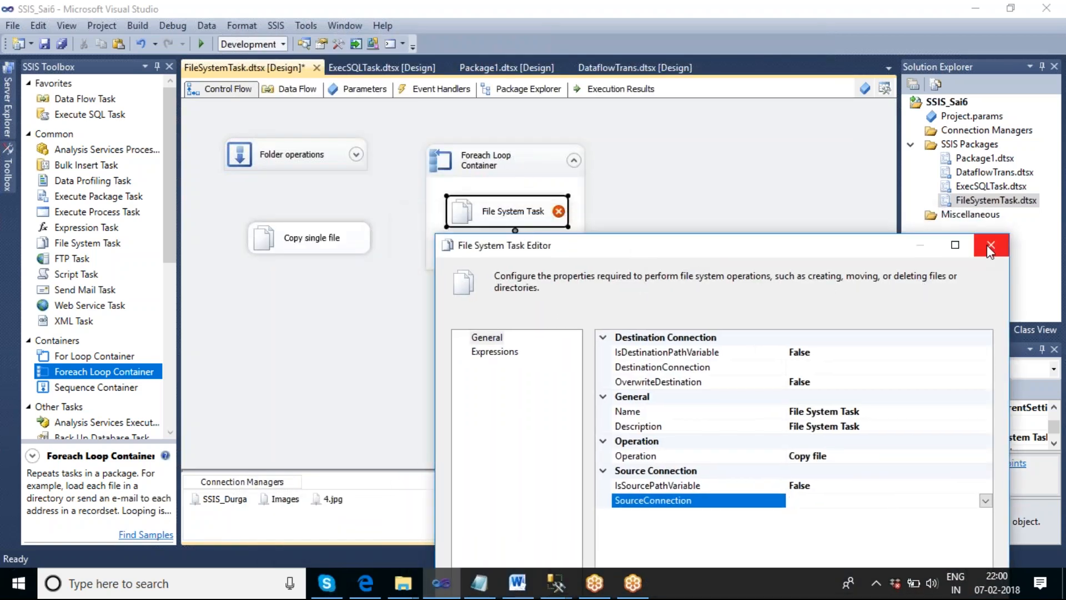
left_click_drag(808, 242, 769, 95)
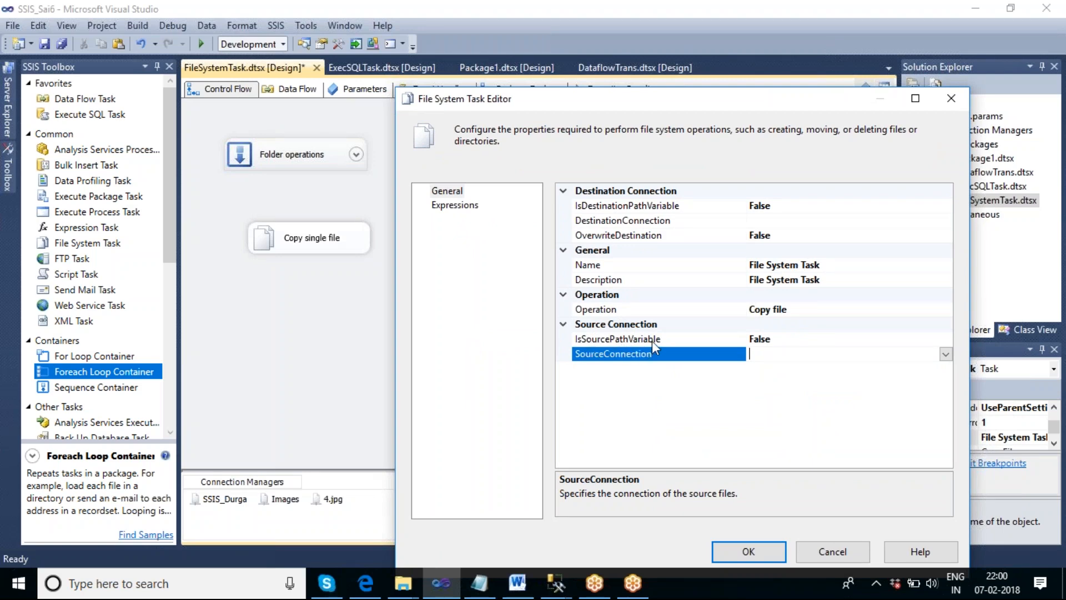
left_click(944, 340)
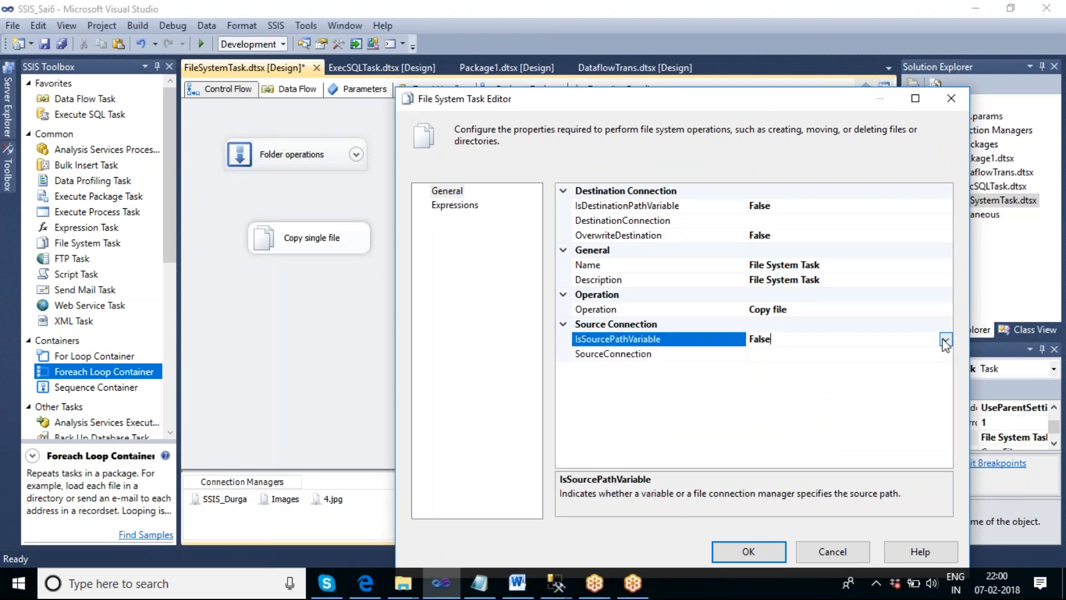
left_click(946, 339)
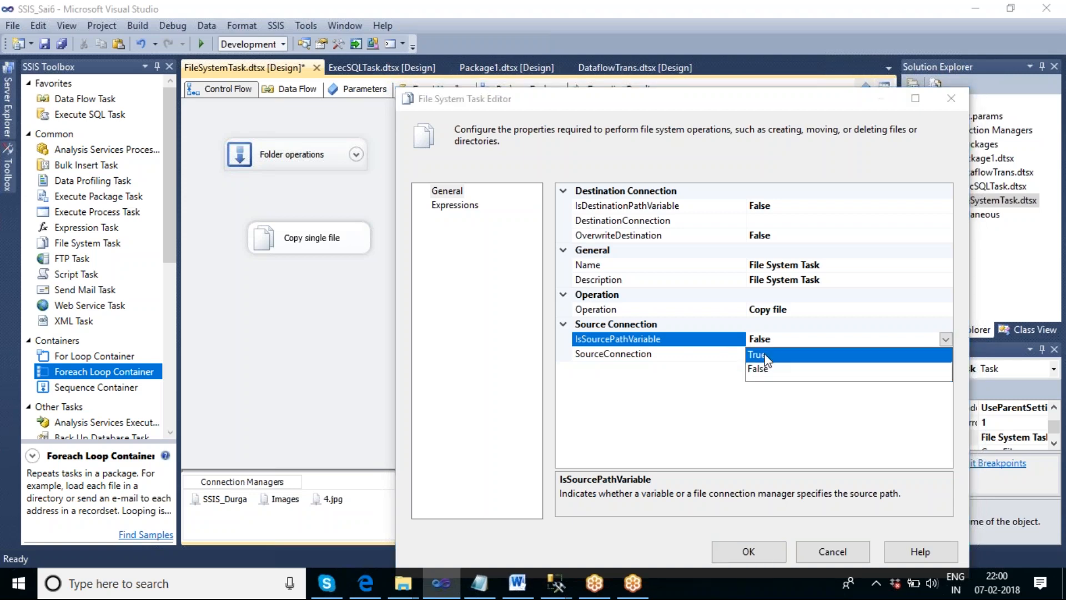
left_click(766, 353)
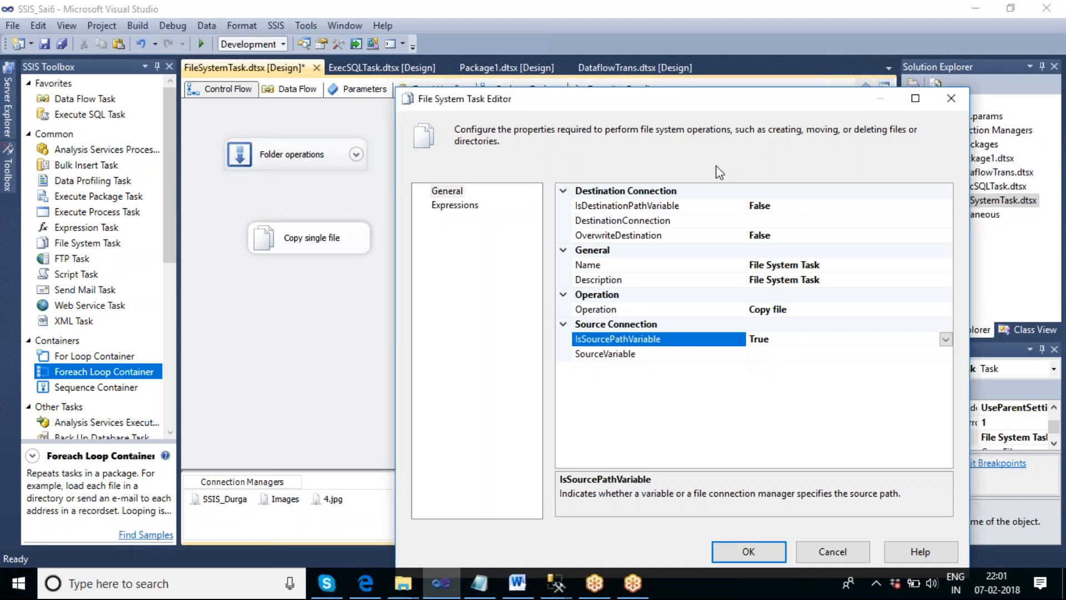
- Set the task's SourceVariable to User::V_Filepath
left_click_drag(698, 102, 664, 116)
left_click(743, 359)
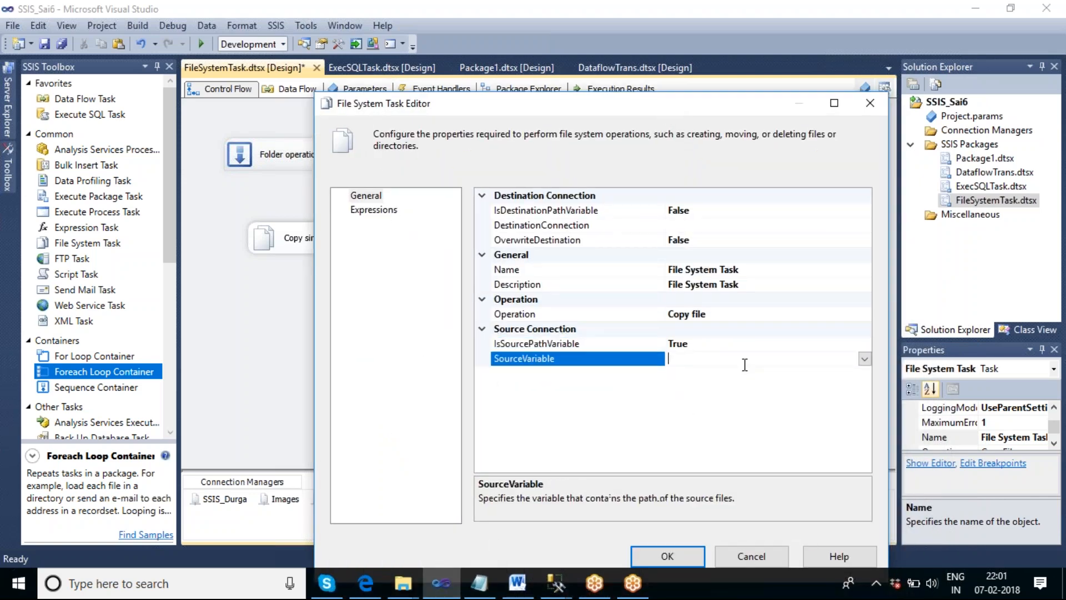
left_click(864, 358)
left_click_drag(861, 390, 867, 511)
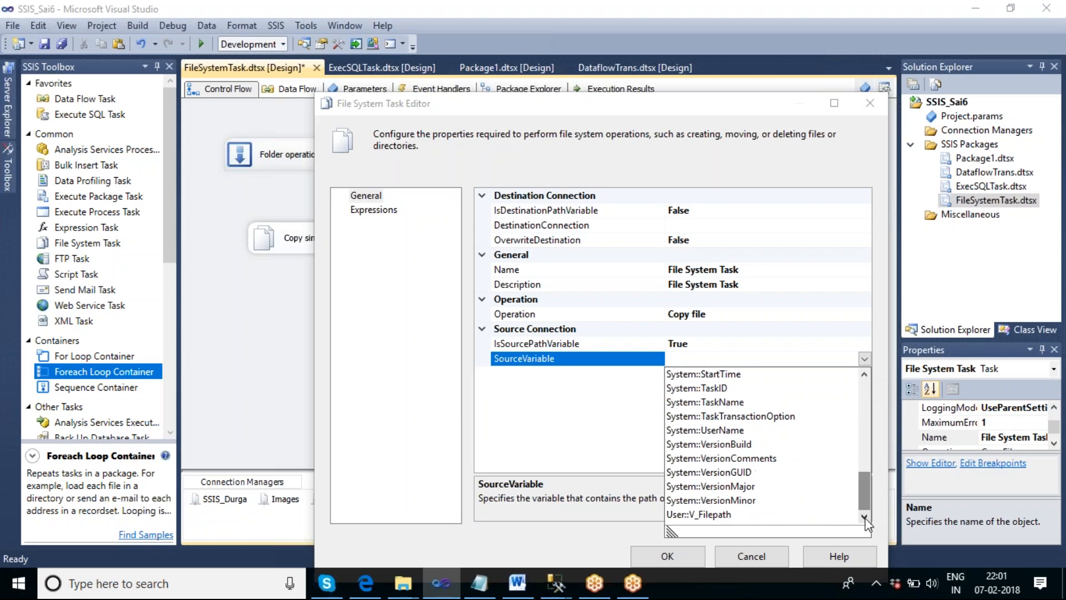
left_click(700, 514)
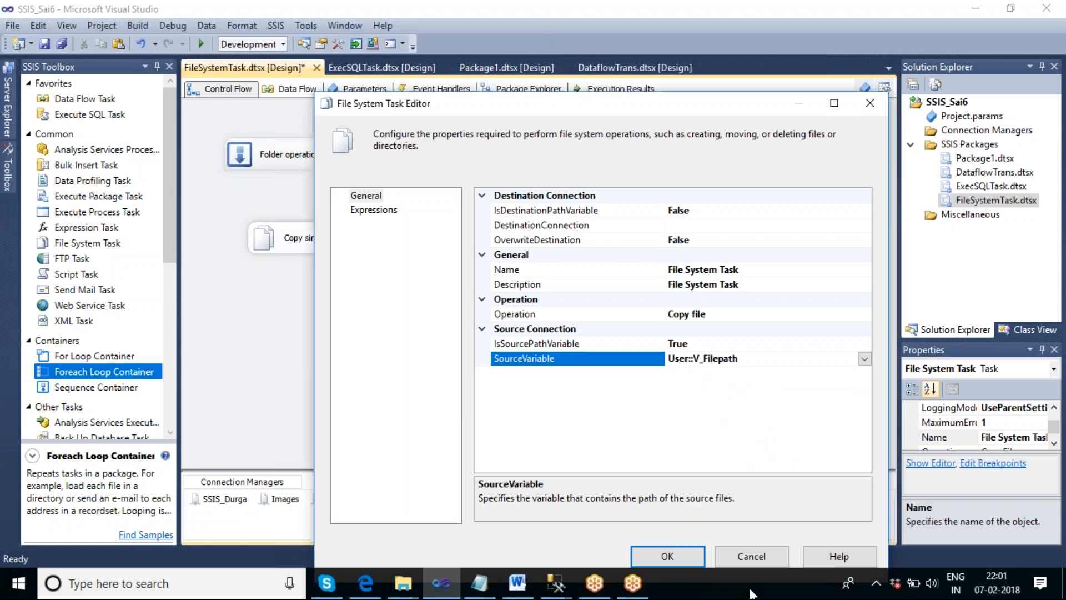
- Set the task's DestinationConnection to SSIS_Durga and its OverwriteDestination to True
left_click_drag(619, 108, 584, 118)
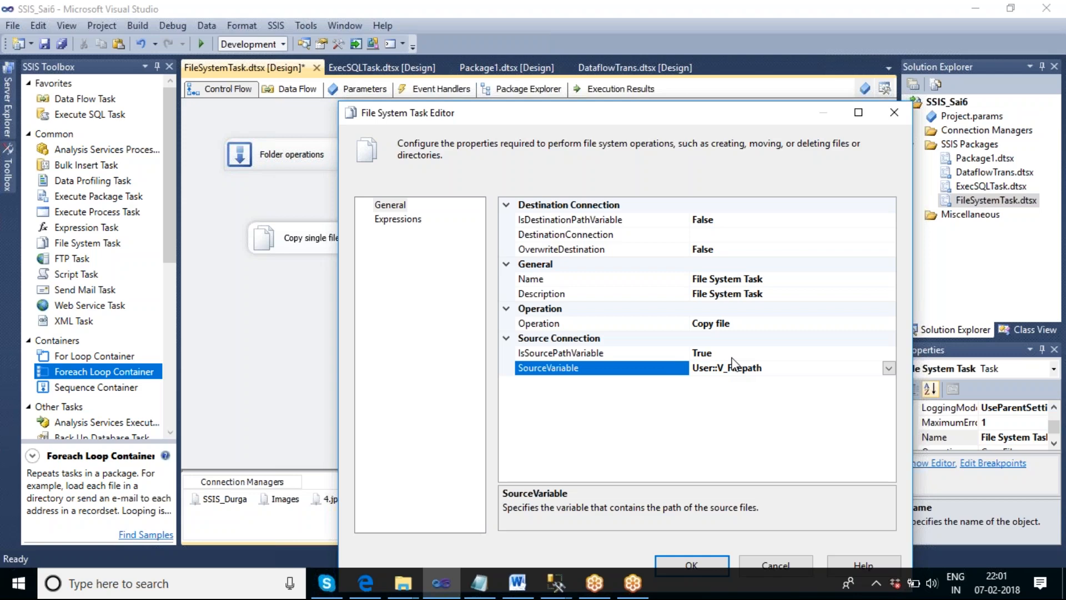
left_click(736, 236)
left_click(888, 234)
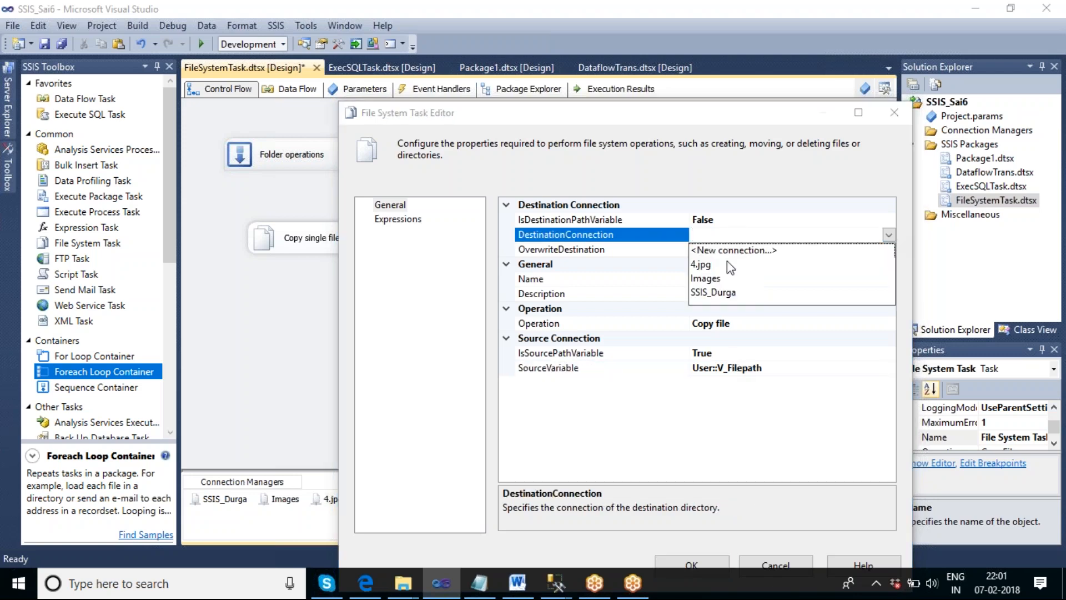
left_click(727, 292)
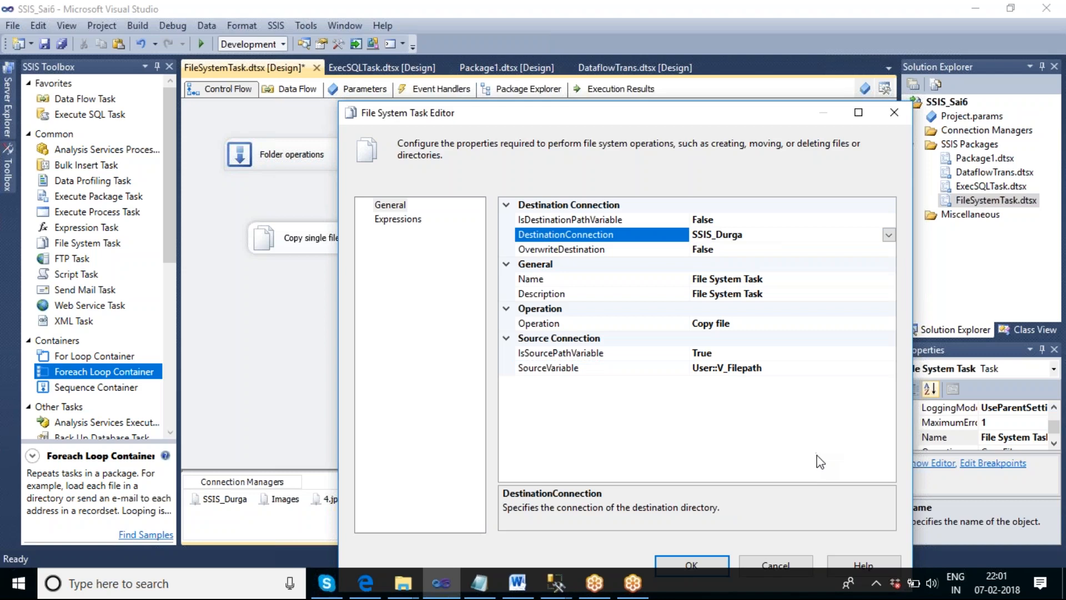
left_click(774, 254)
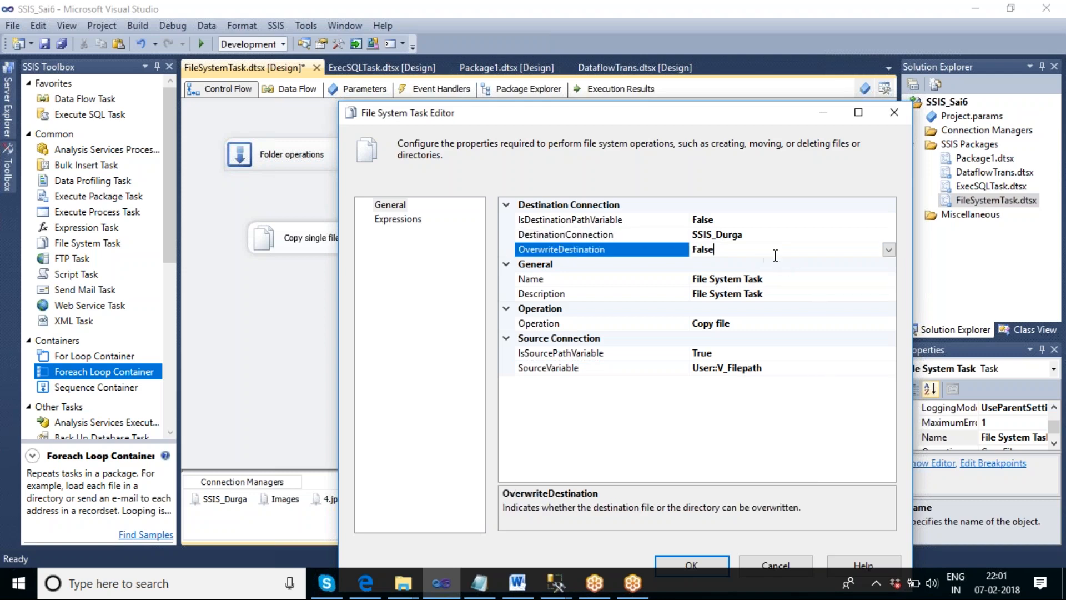
left_click(888, 249)
left_click(727, 266)
left_click_drag(626, 122, 512, 21)
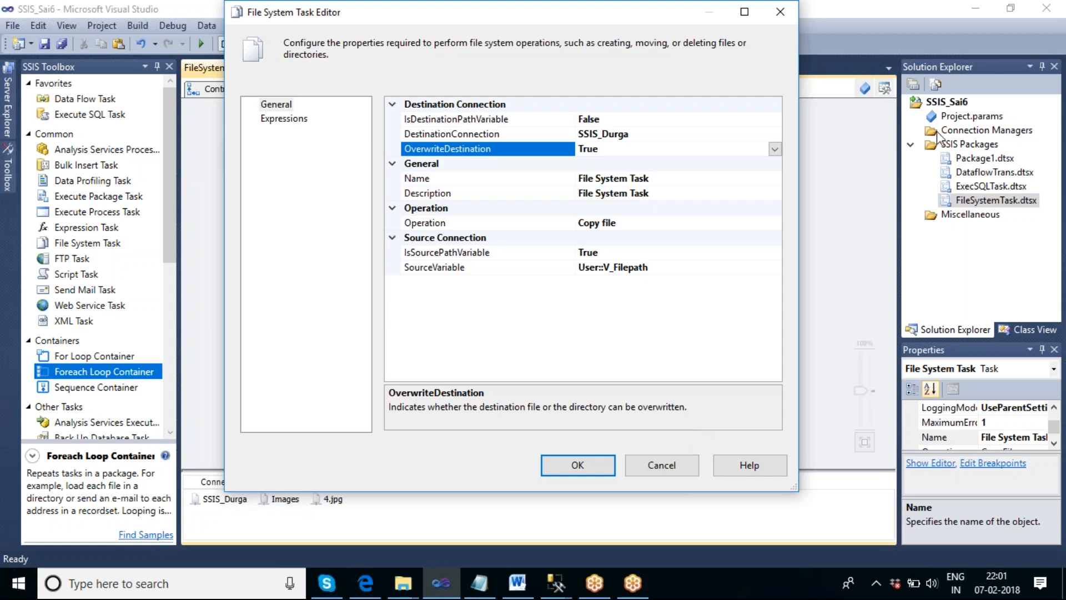
- Name the File System Task "copy one by one file" and accept its configuration
left_click(667, 179)
left_click_drag(667, 178, 577, 178)
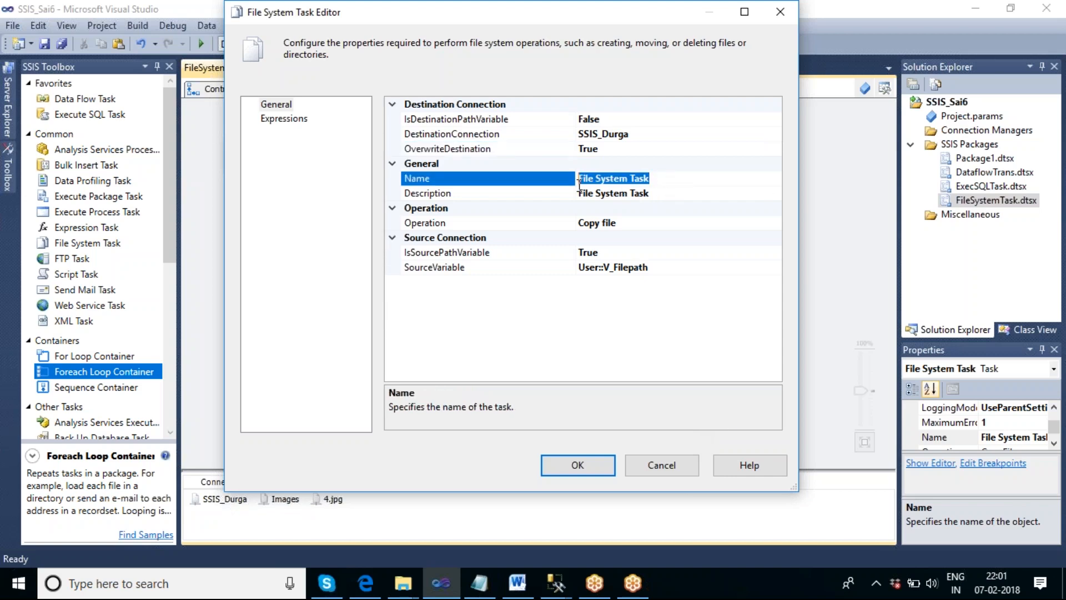
type("c")
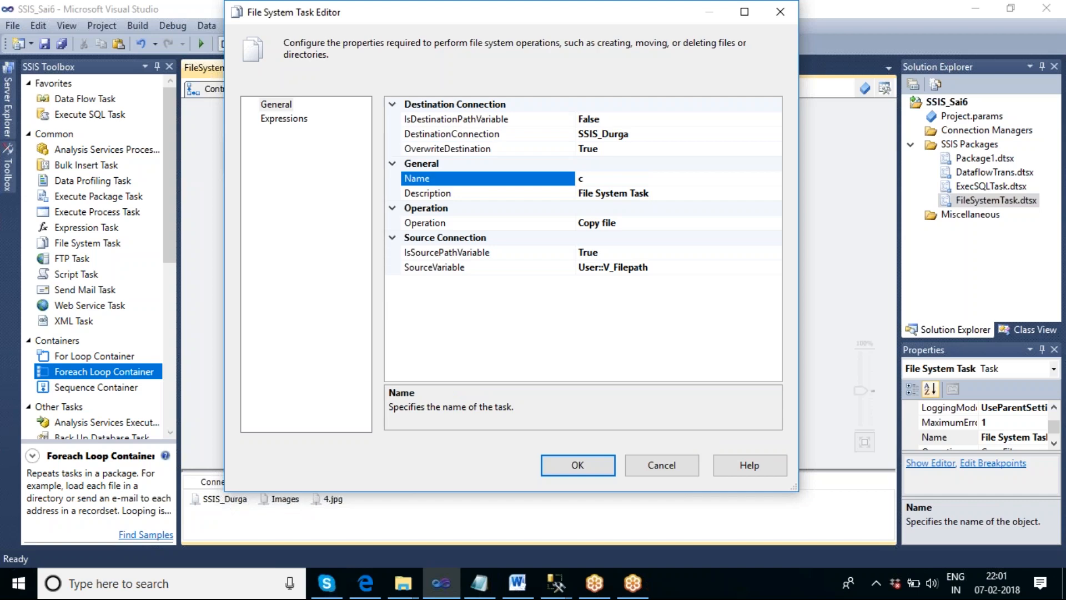
type("opy onr by one file")
left_click(617, 182)
key("BackSpace")
type("e")
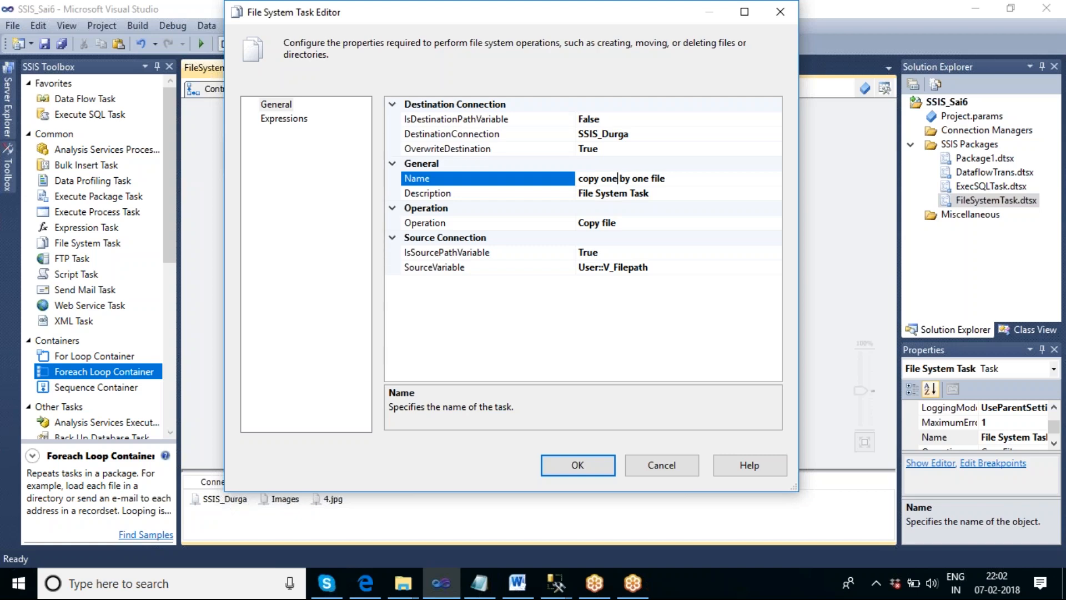
left_click(580, 469)
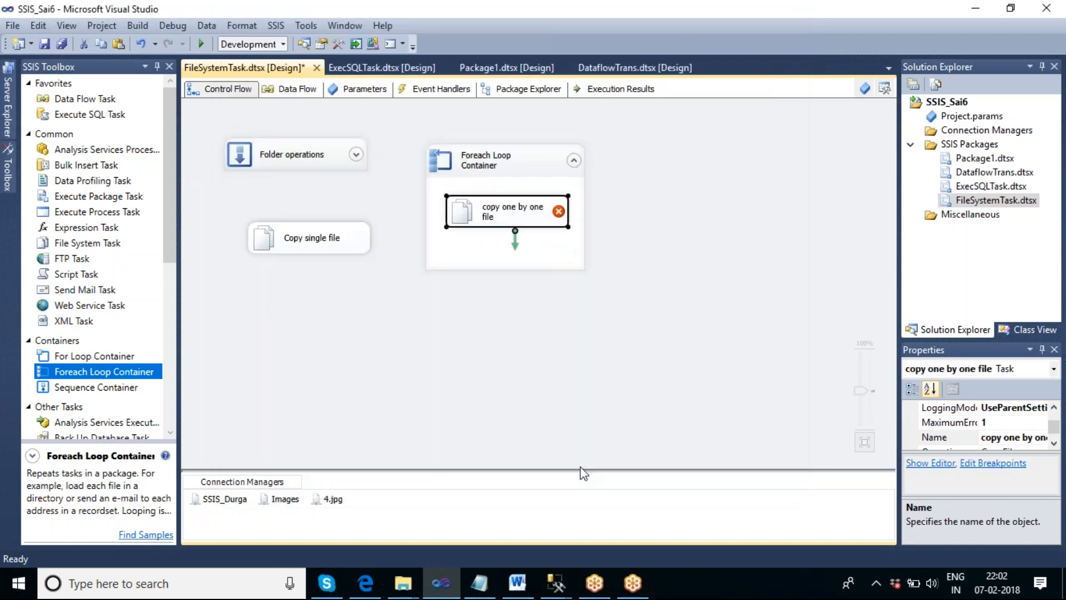
left_click(600, 321)
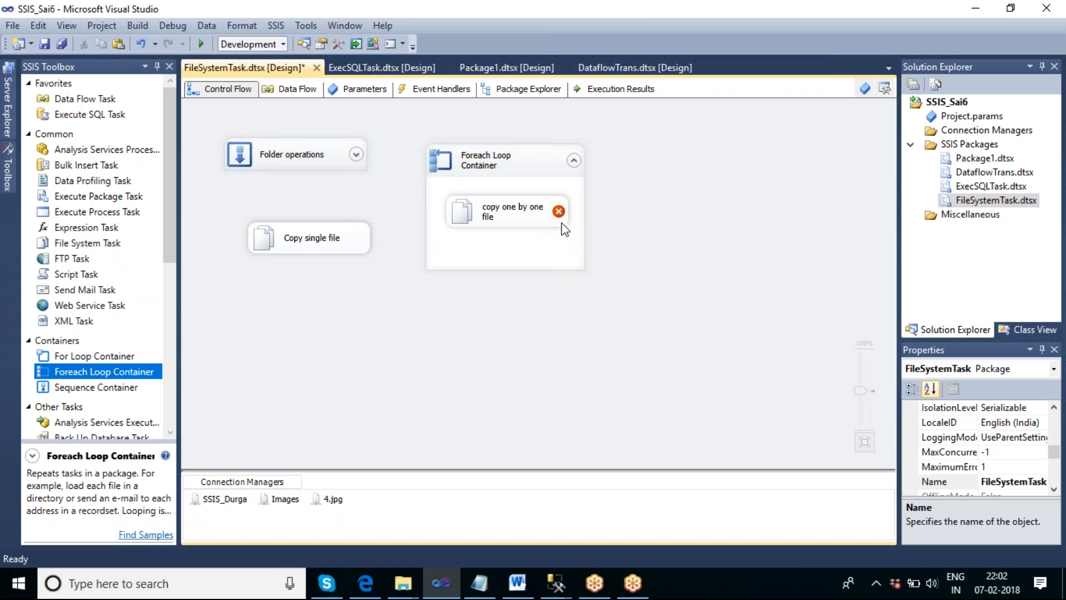
- Open the package variables and give V_Filepath the default value "a"
mouse_move(560, 219)
left_click(866, 90)
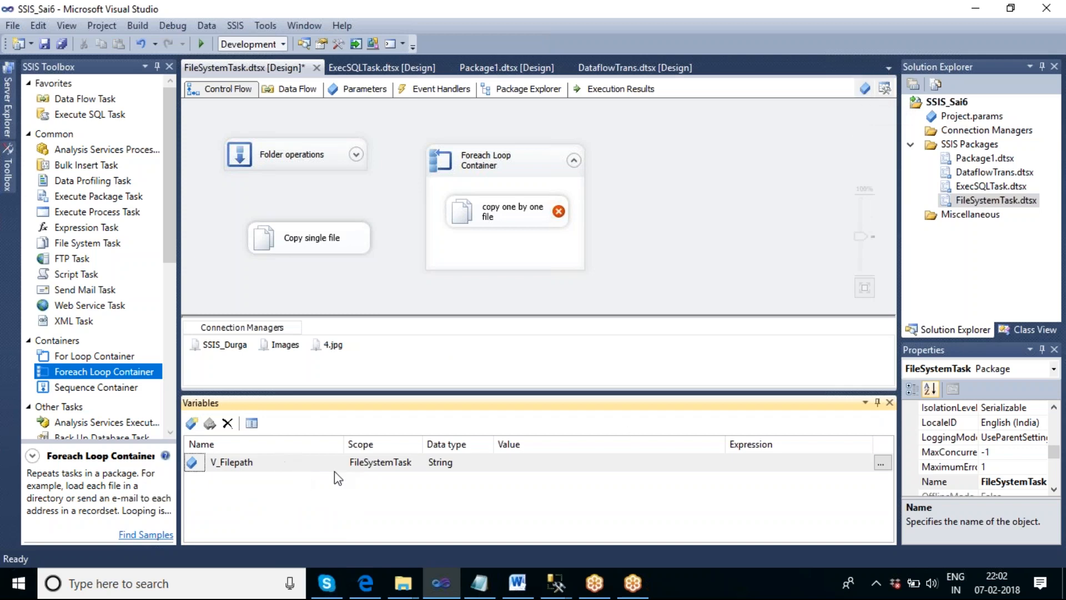
left_click(537, 463)
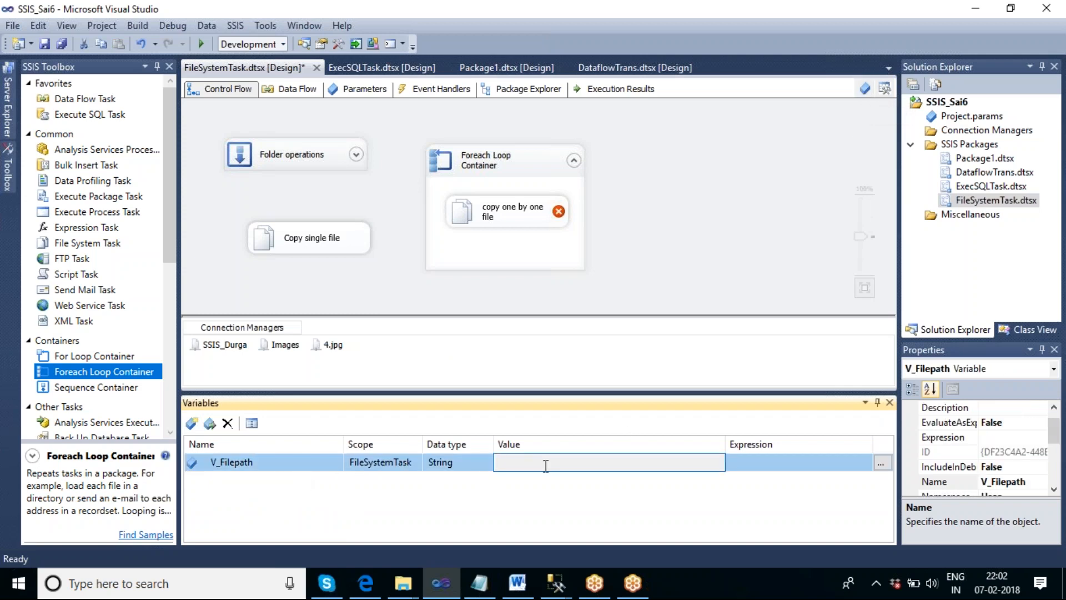
type("a")
left_click(651, 251)
- Reopen the "copy one by one file" task and accept its settings to revalidate it, and close the variables list
left_click(522, 214)
double_click(522, 213)
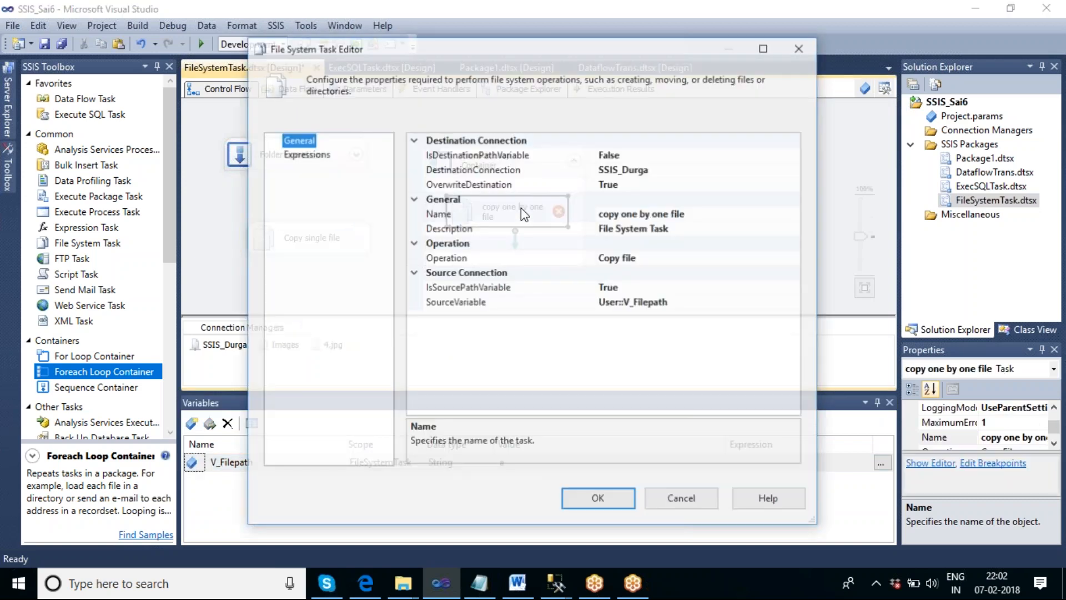
left_click(624, 498)
left_click(645, 252)
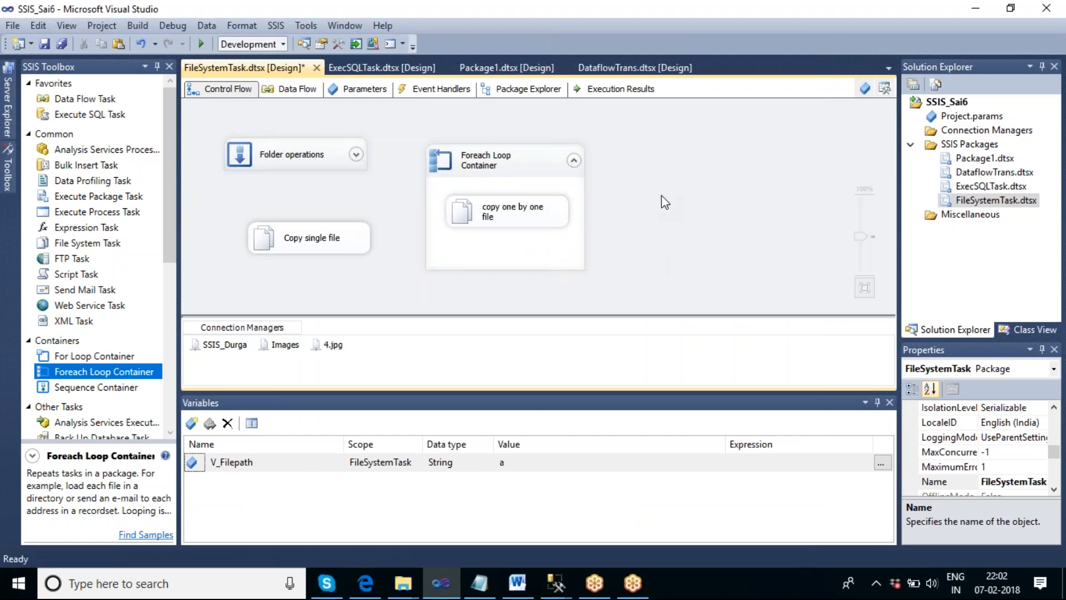
left_click(889, 402)
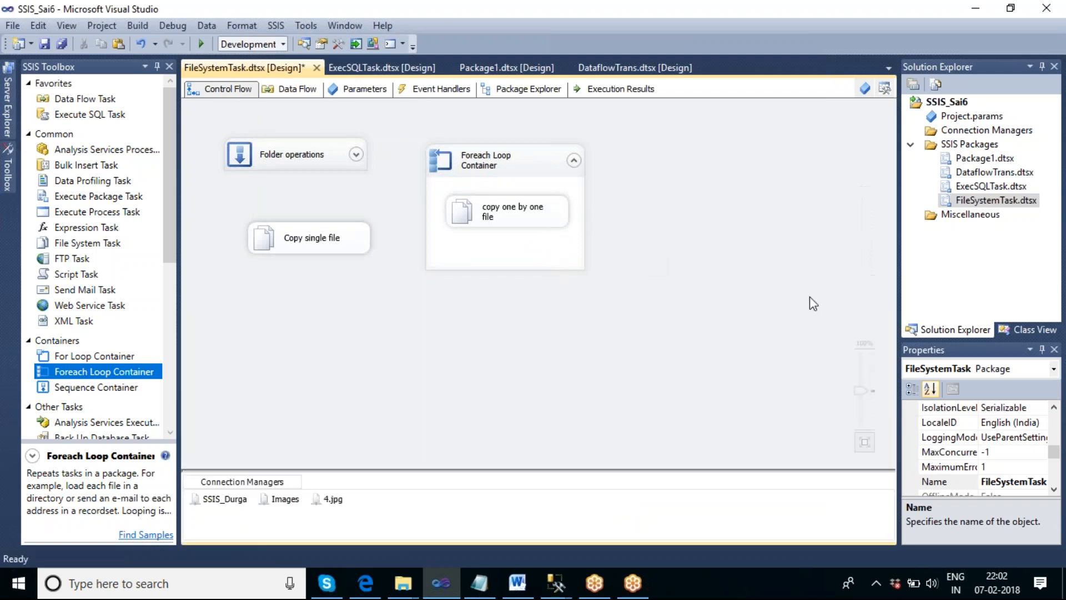
- Review the Foreach Loop Container's folder, file filter and variable mapping, and leave its settings without changes
double_click(520, 165)
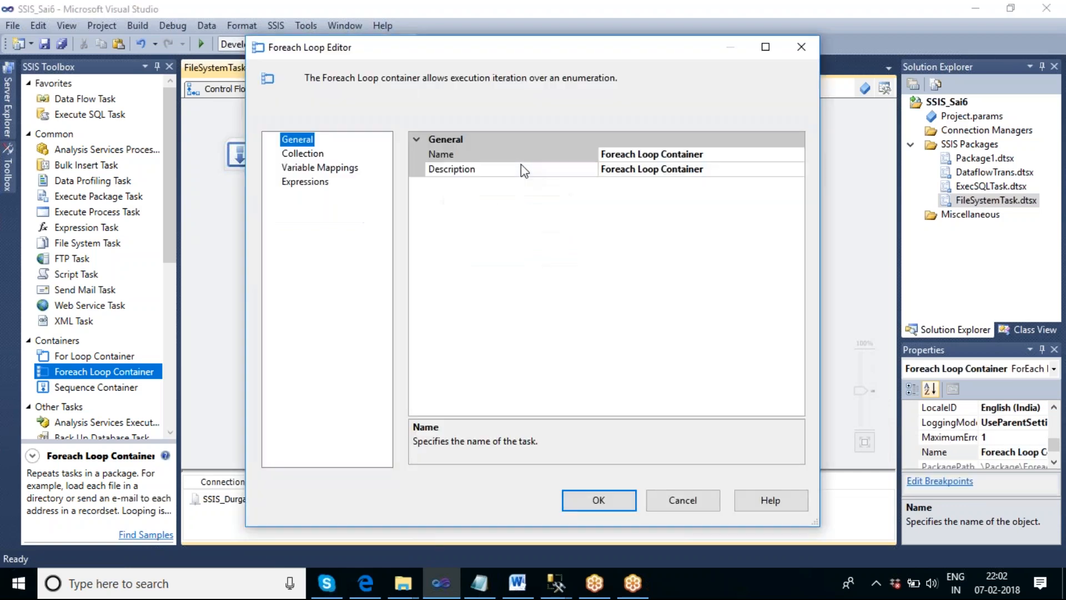
left_click(307, 155)
left_click(460, 280)
left_click(432, 318)
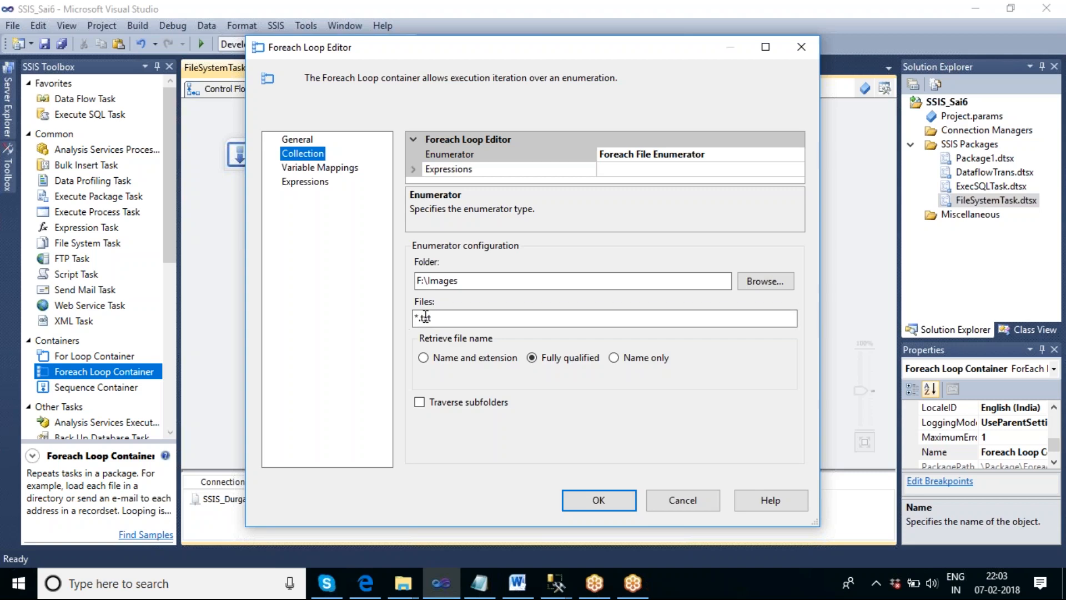
left_click(333, 168)
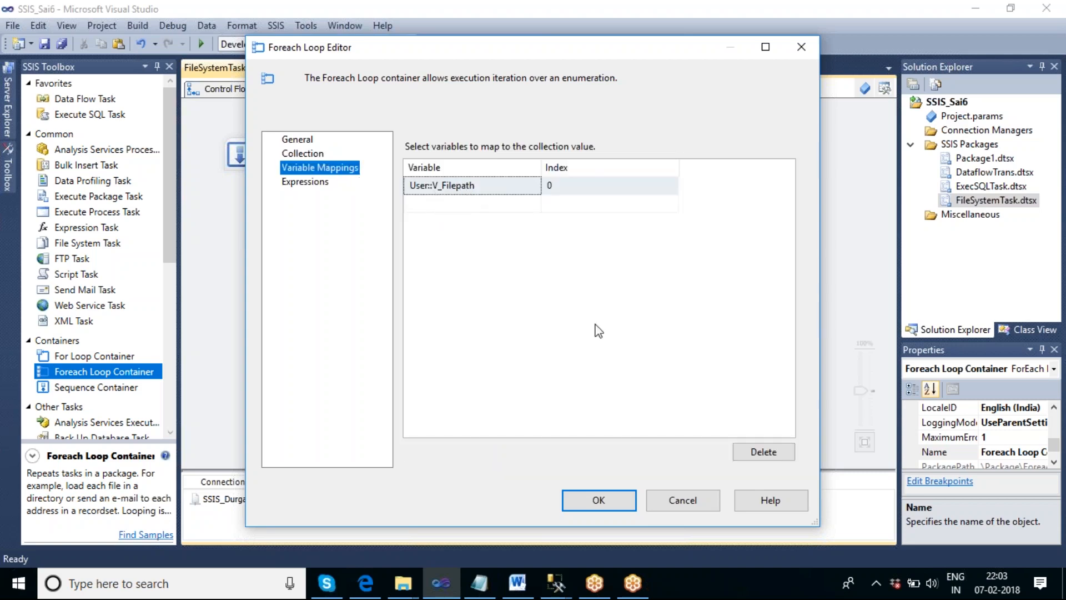
left_click(678, 504)
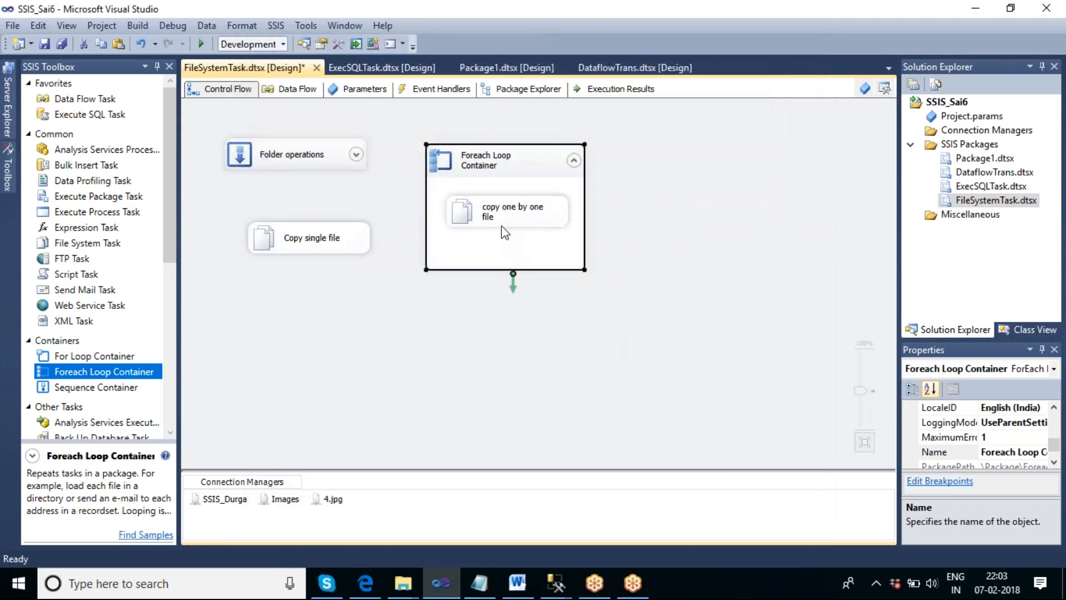
- Review the source variable and destination connection of the "copy one by one file" task inside the loop
double_click(504, 232)
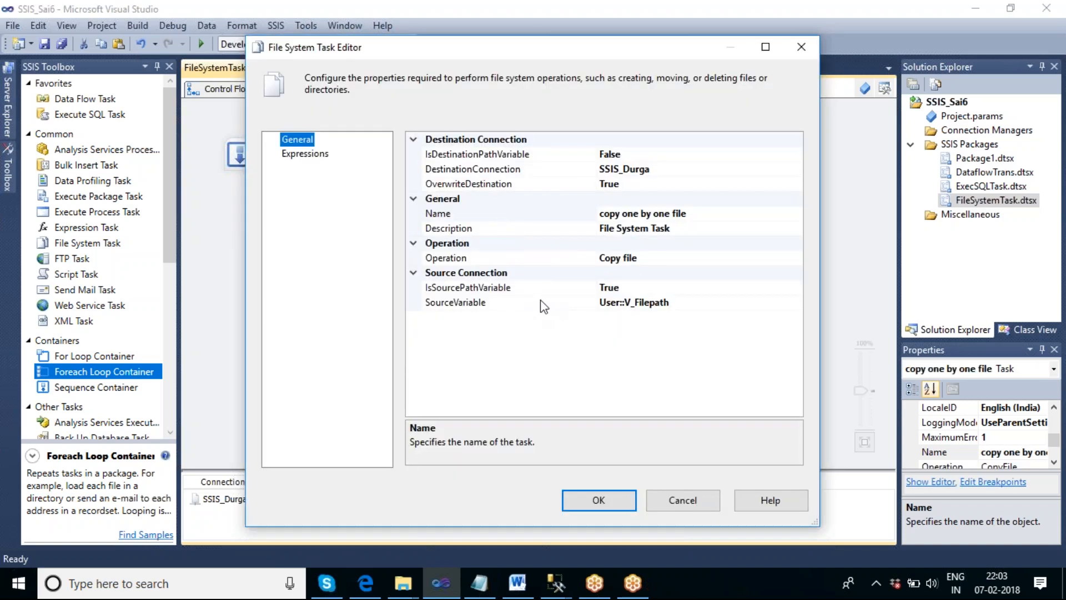
left_click(540, 301)
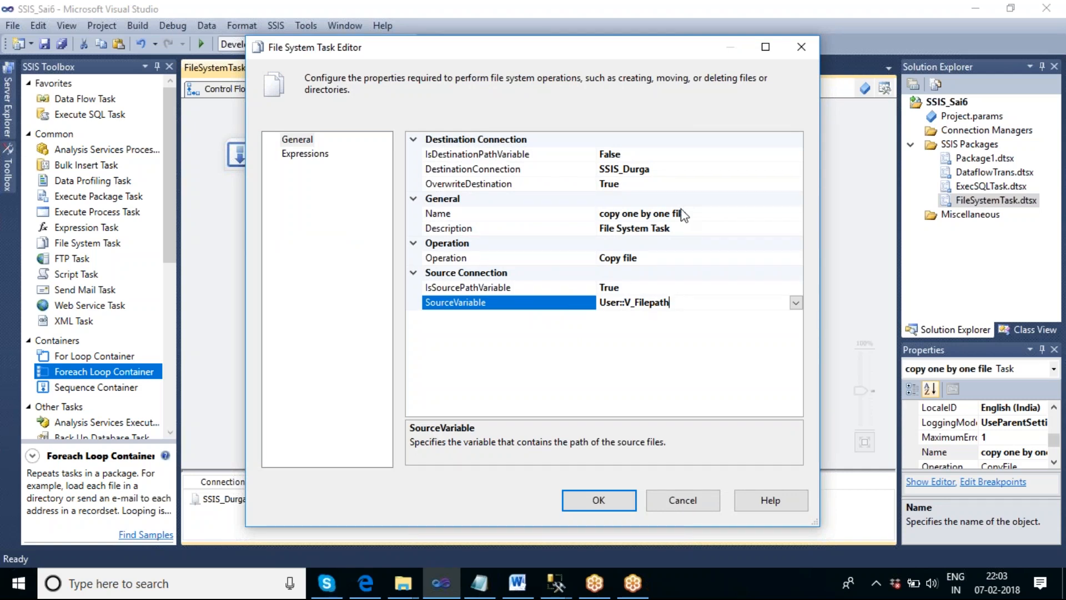
left_click(663, 168)
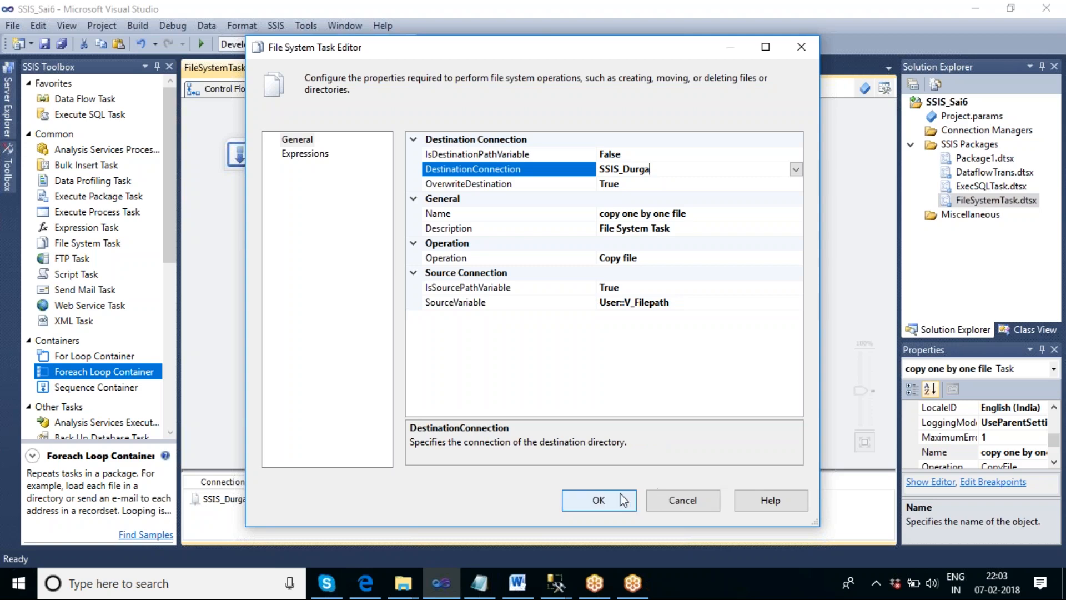
left_click(597, 499)
- Execute the Foreach Loop Container and open the SSIS_Durga folder on the desktop to check the copied files
right_click(544, 164)
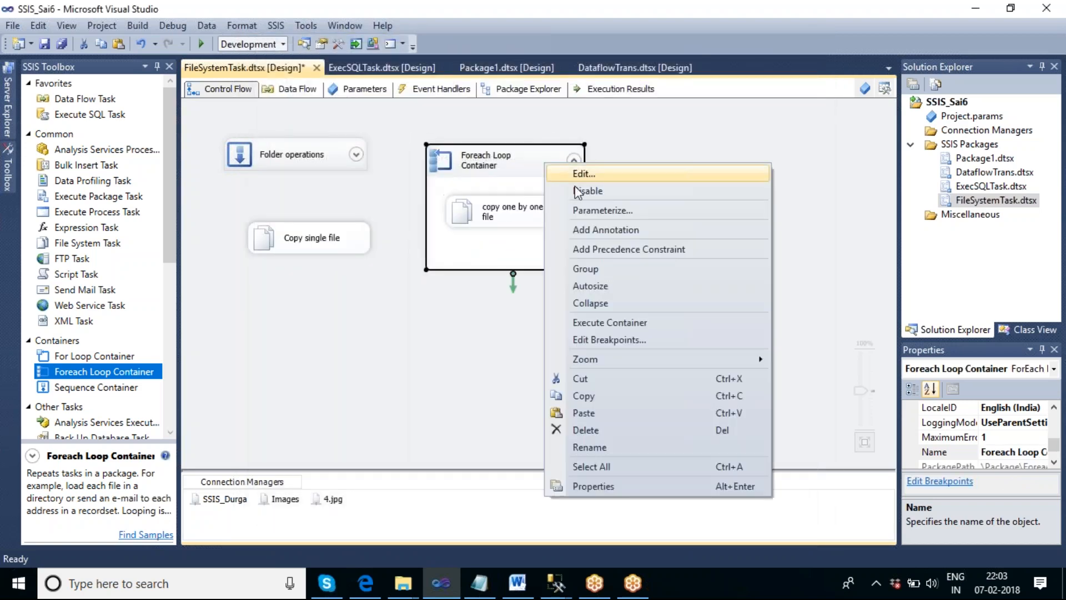
left_click(655, 320)
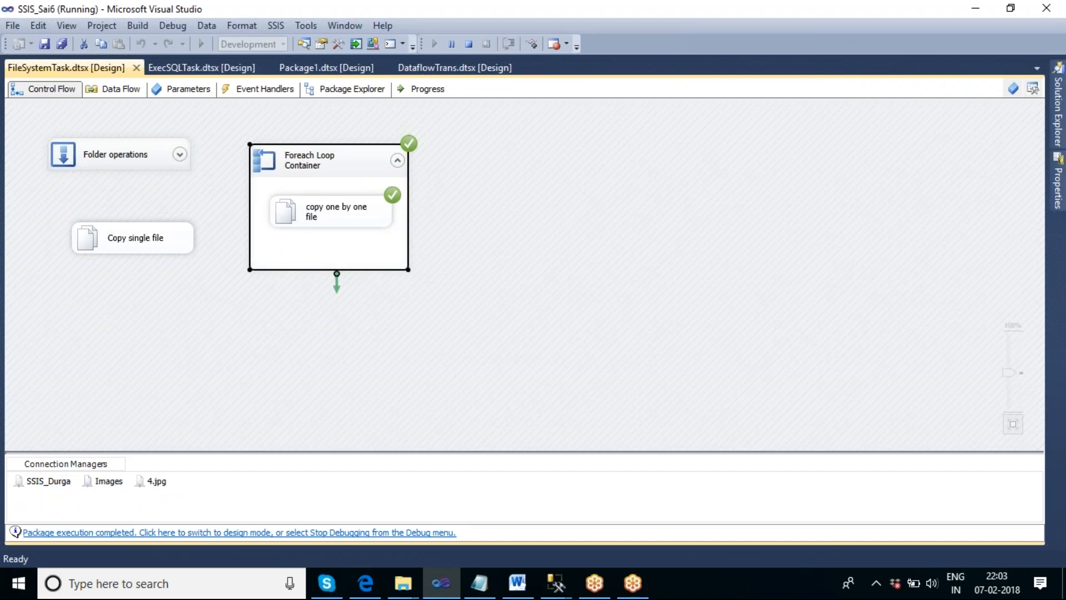
right_click(724, 587)
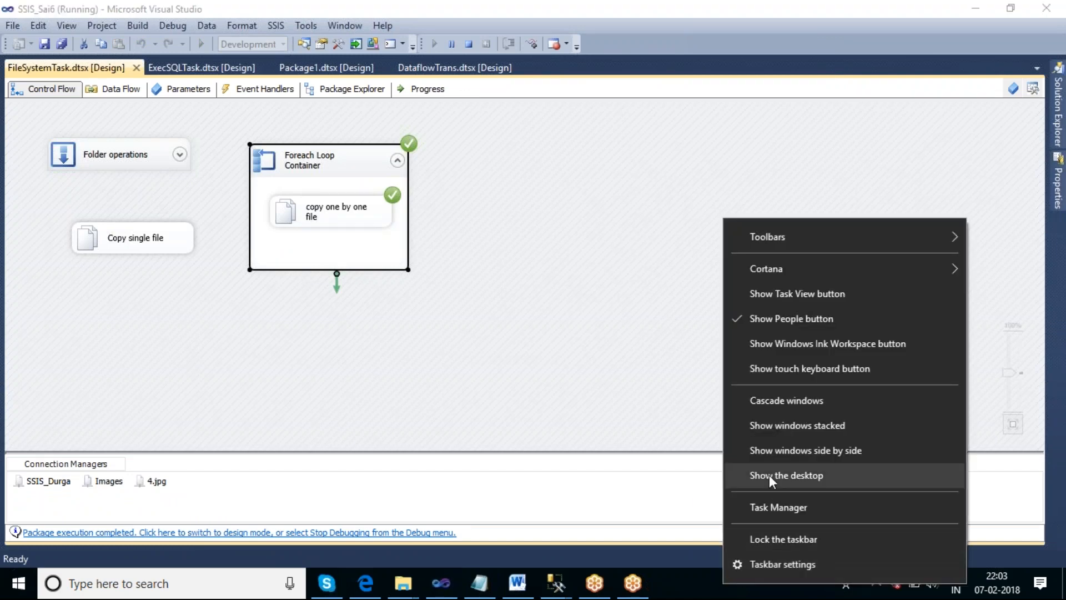
left_click(768, 474)
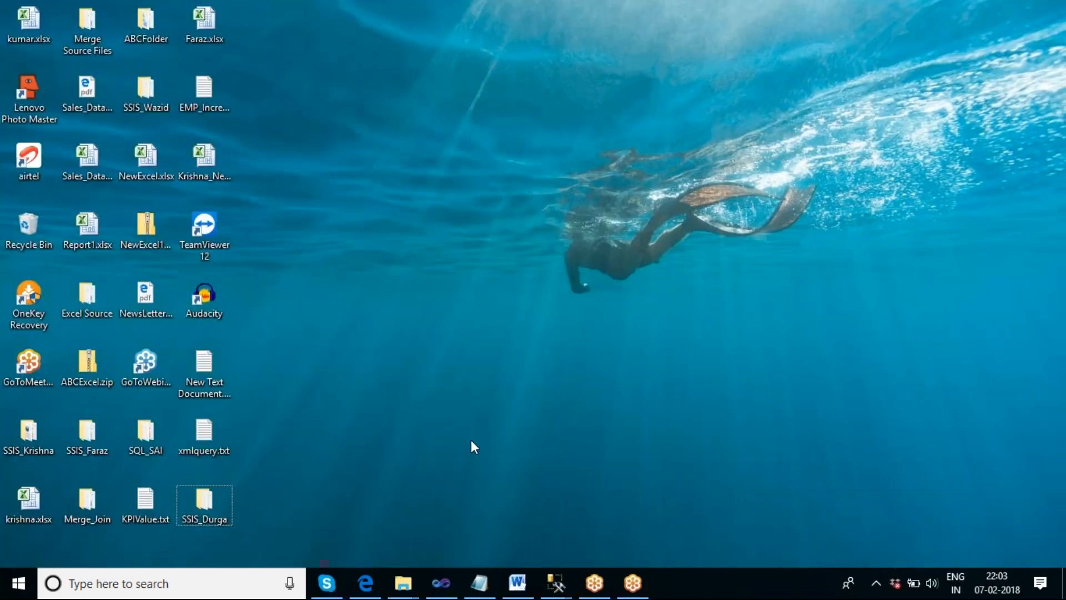
double_click(212, 498)
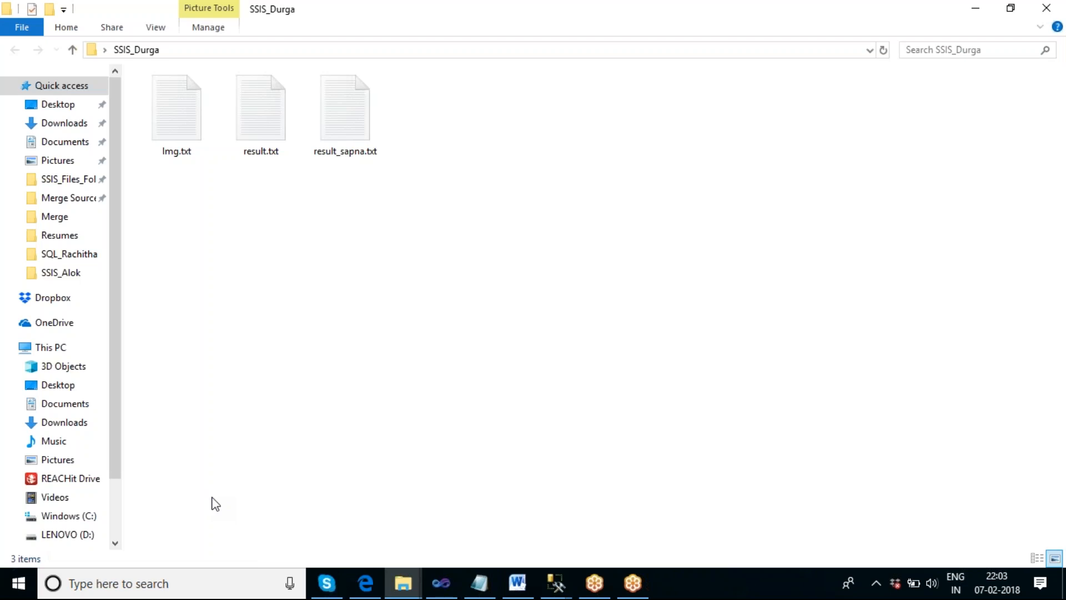
- Show the contents of the SSIS_Durga folder in Details view
right_click(545, 238)
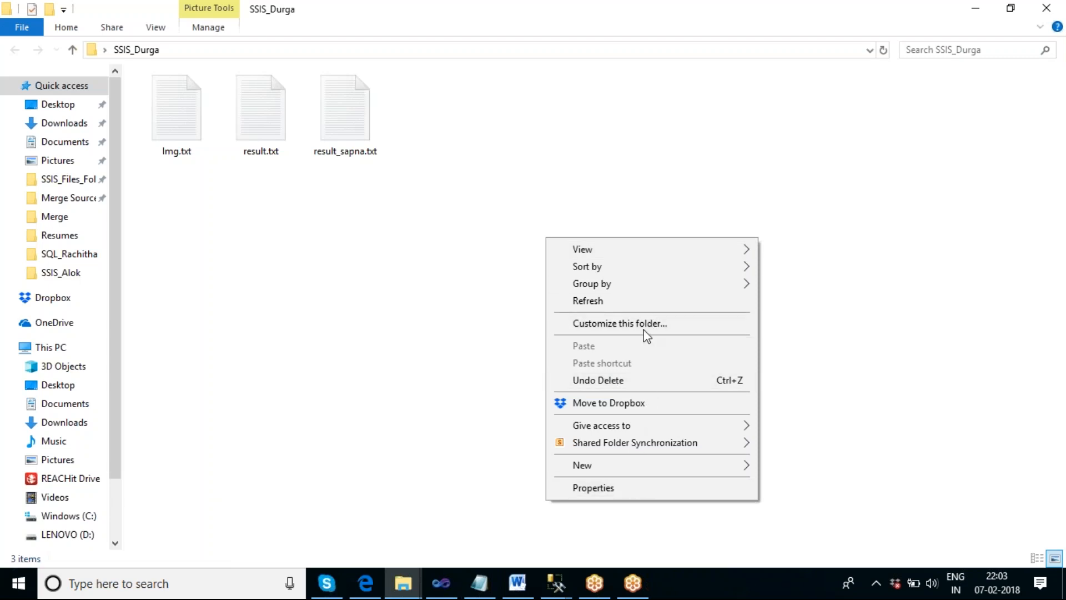
mouse_move(633, 251)
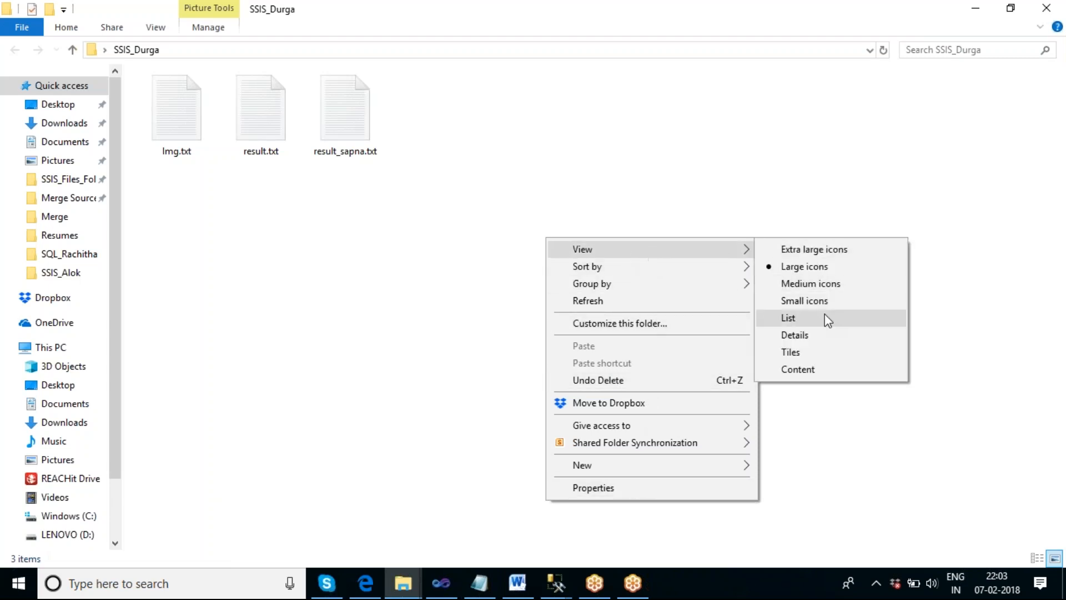
left_click(821, 334)
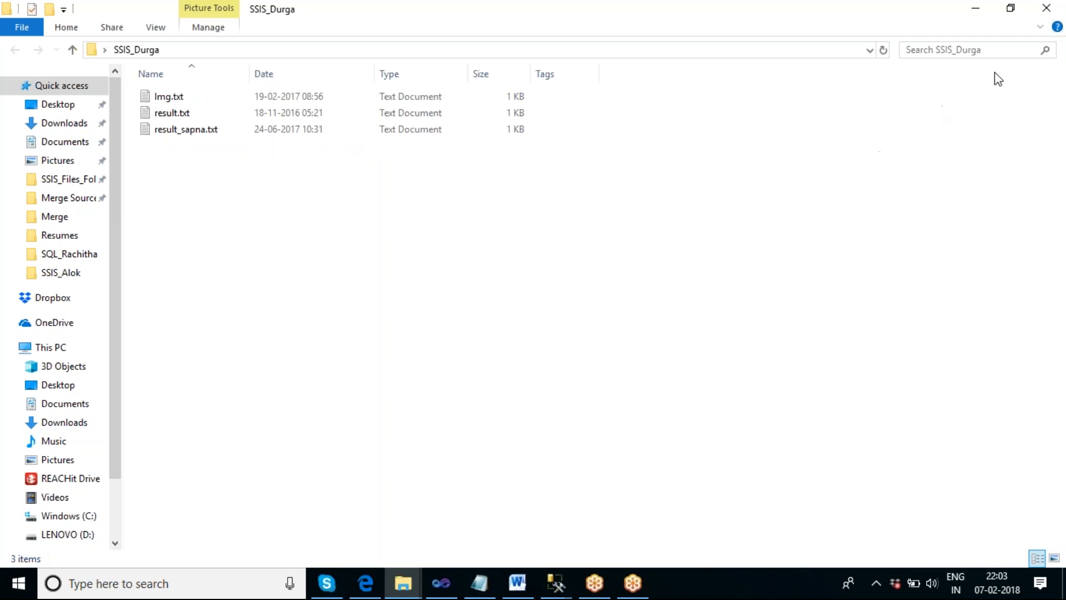
- Close the SSIS_Durga folder, switch back to Visual Studio and stop debugging the package
left_click(1047, 8)
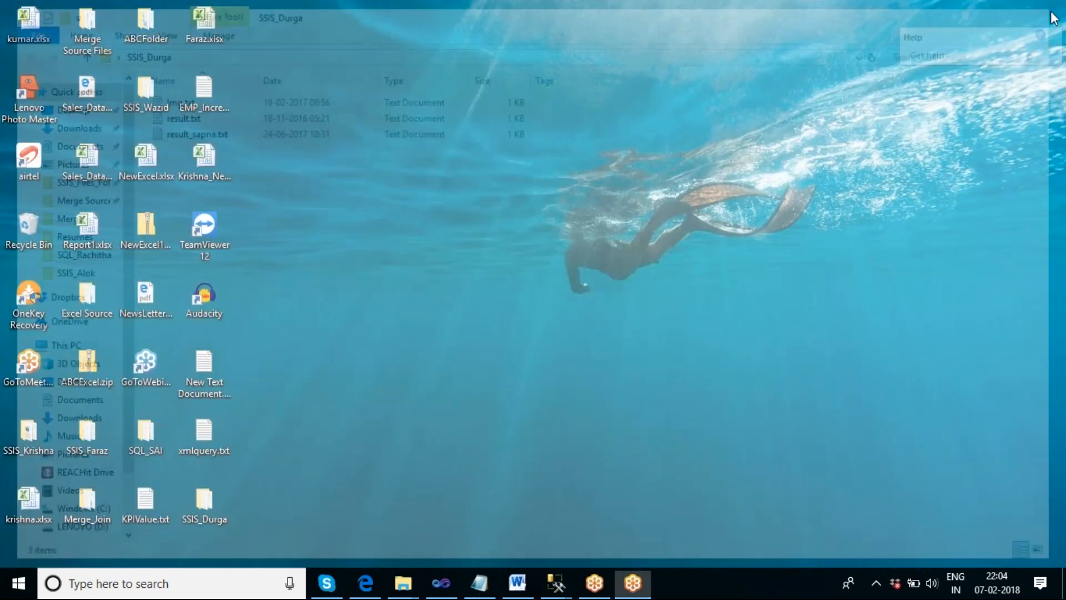
left_click(441, 583)
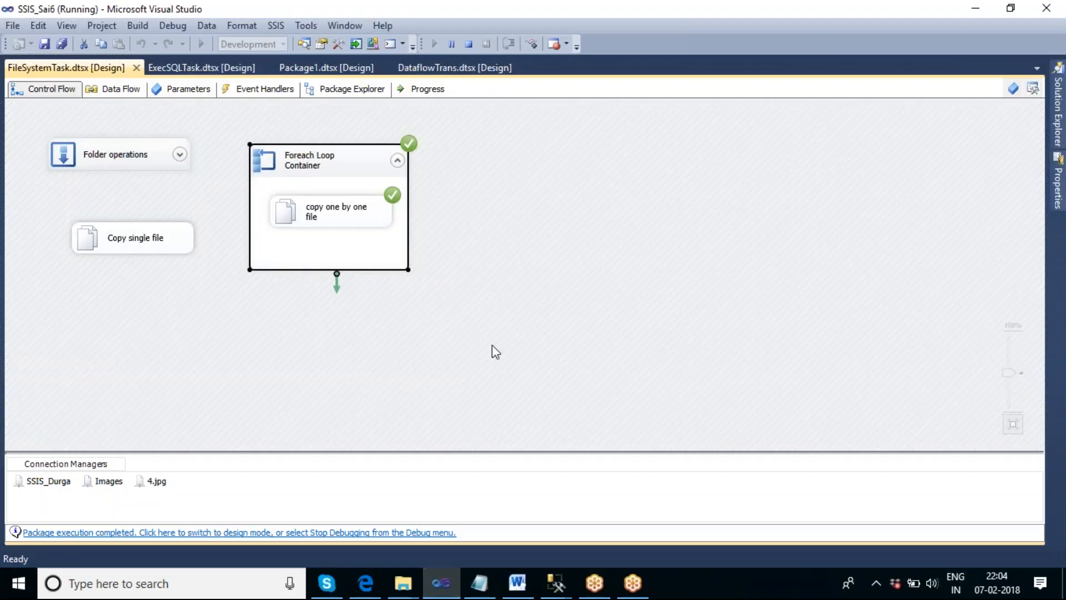
left_click(470, 45)
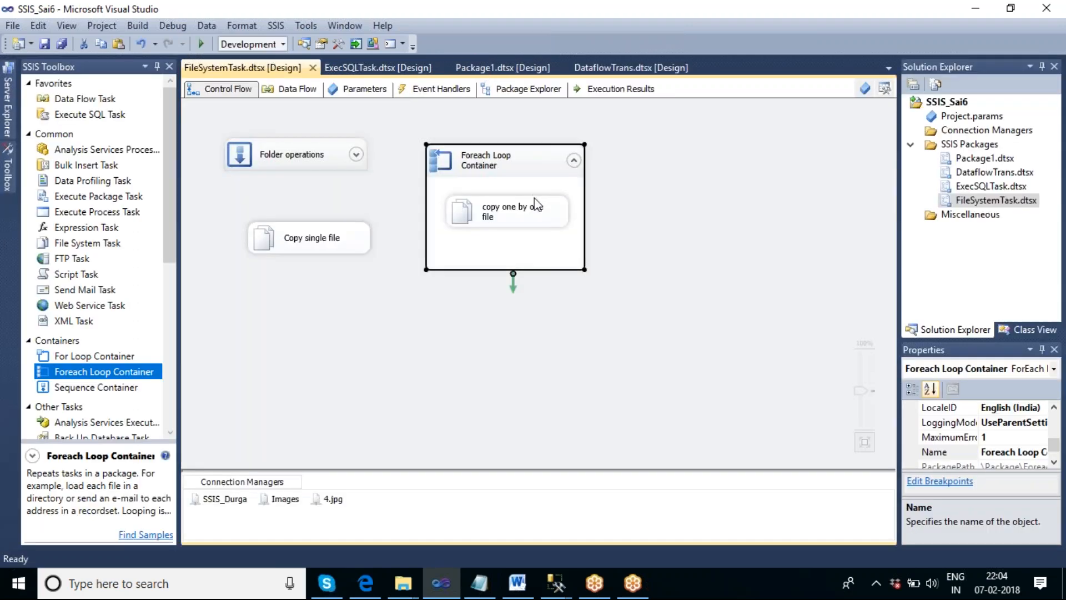
- Rename the Foreach Loop Container to "copy only the text files" and collapse it
left_click(541, 159)
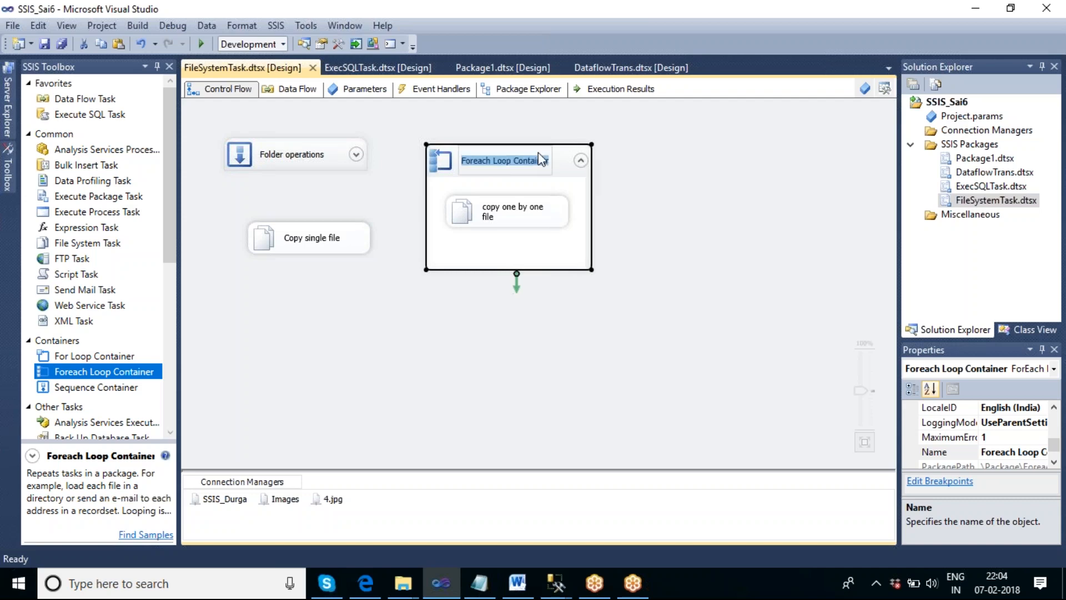
type("copy ")
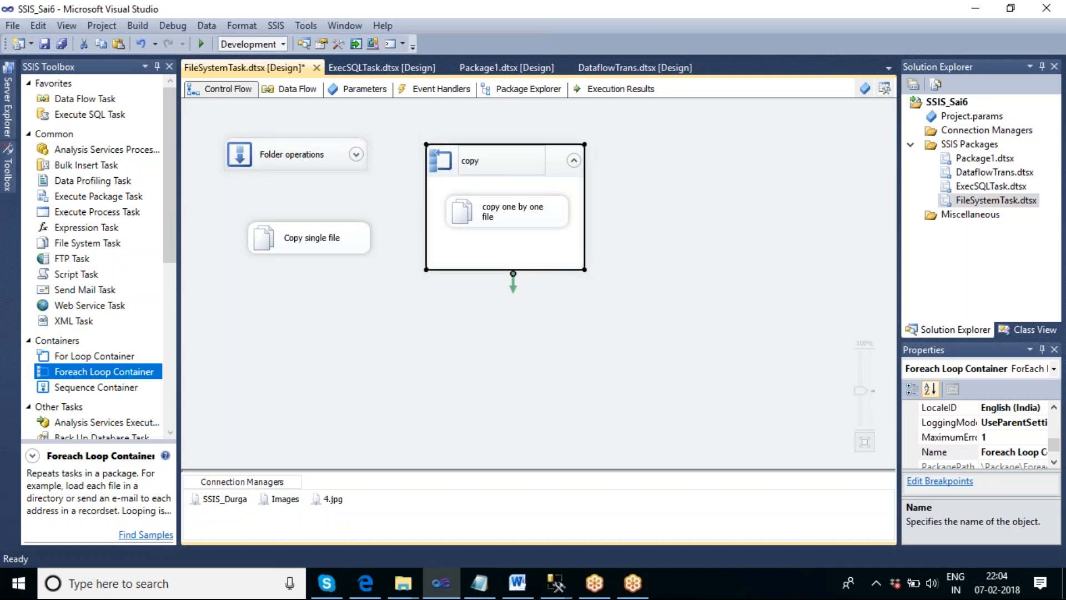
type("only the text files")
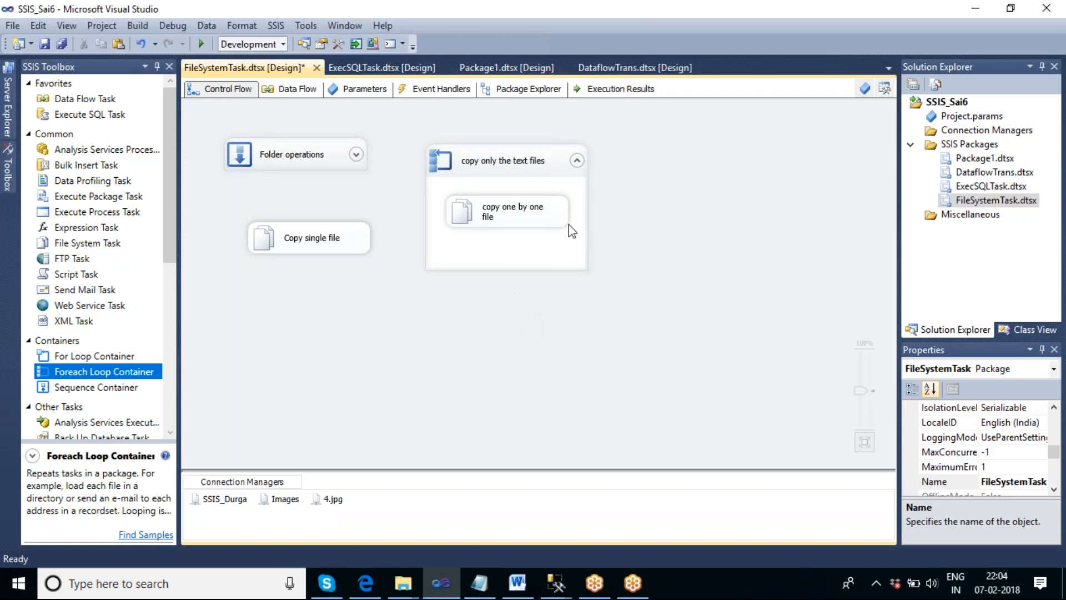
key("Return")
left_click(576, 161)
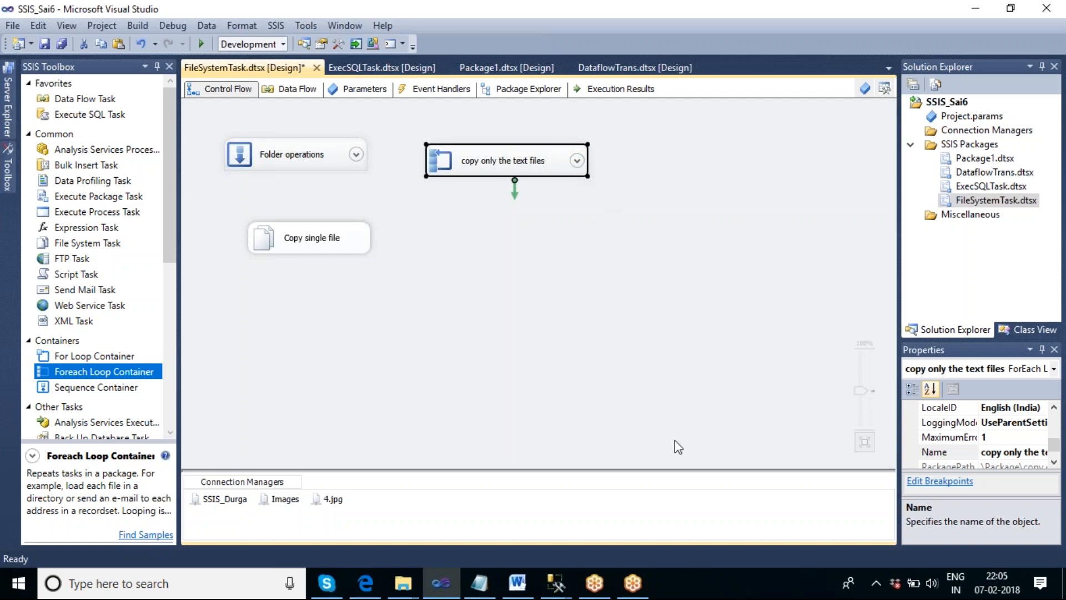
- Delete all files in the SSIS_Durga folder on the desktop and close the folder
right_click(751, 582)
left_click(795, 474)
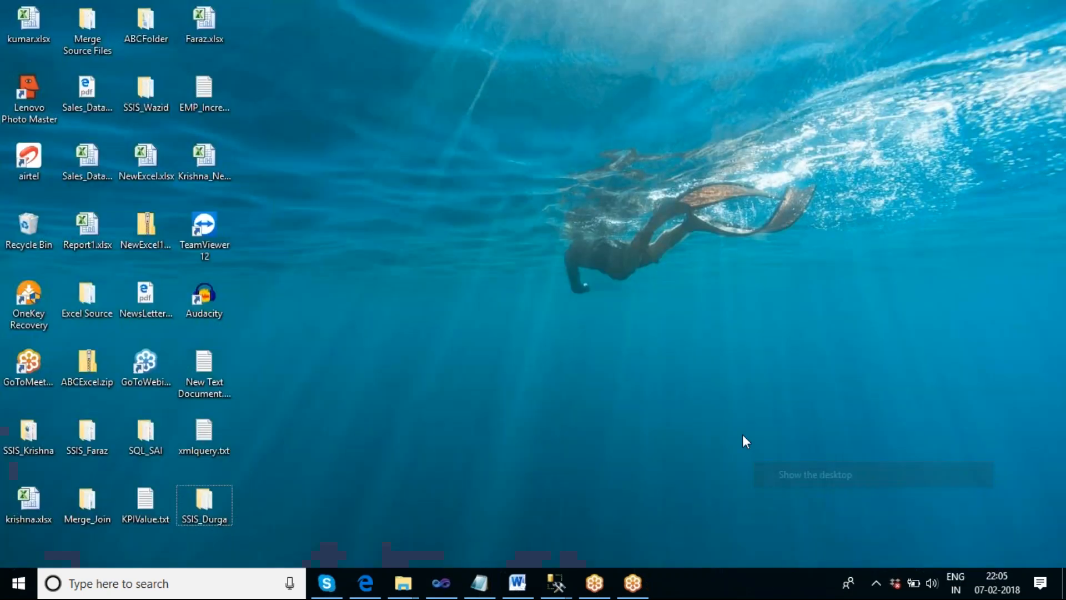
double_click(221, 503)
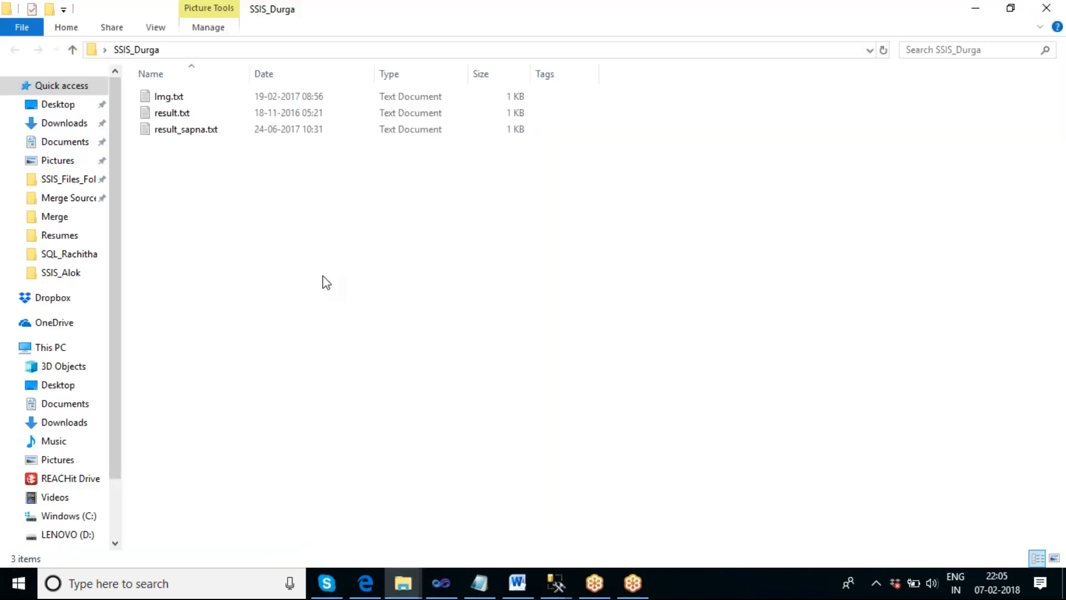
right_click(322, 275)
left_click(272, 265)
key("ctrl+a")
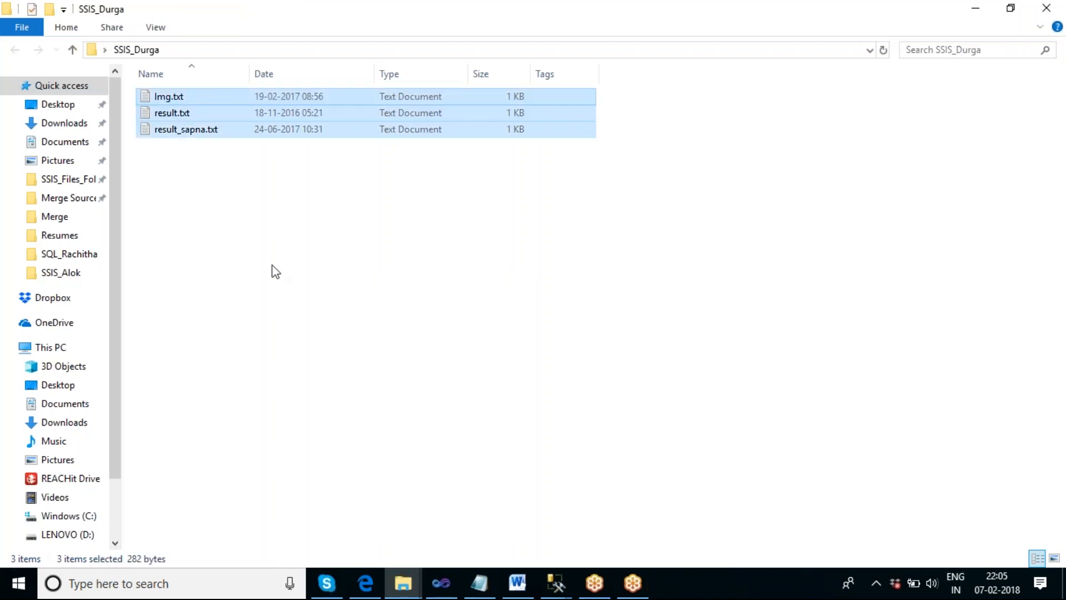
key("Delete")
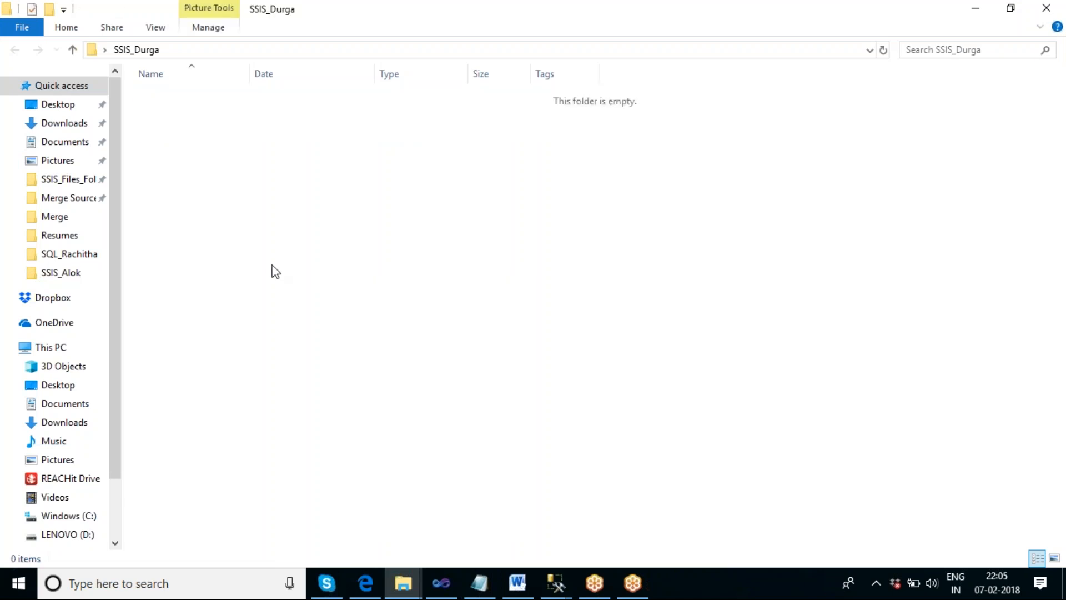
left_click(1045, 11)
- Switch back to Visual Studio and add a new Foreach Loop Container below "copy only the text files" in the control flow
left_click(451, 583)
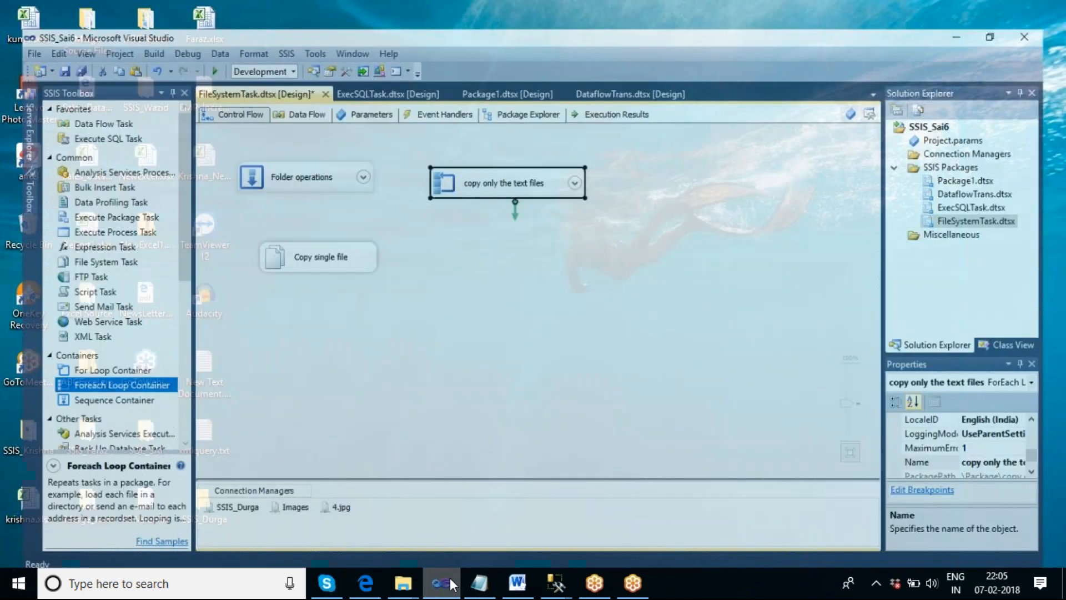
left_click(435, 376)
left_click_drag(132, 377, 528, 216)
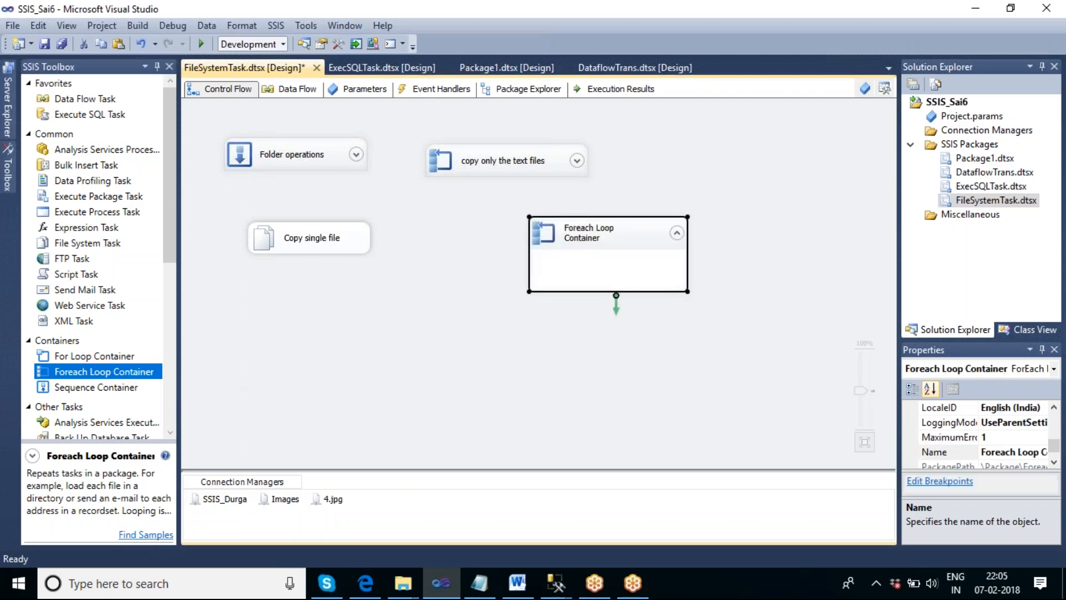
- Set the new Foreach Loop Container's collection folder to F:\Images
double_click(628, 233)
left_click(311, 155)
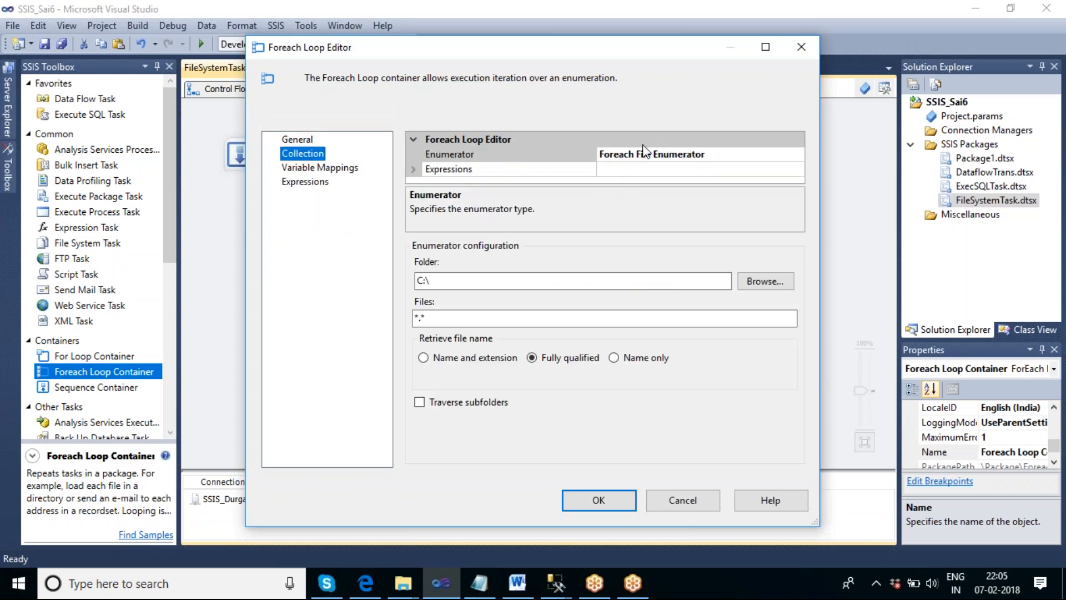
left_click(765, 280)
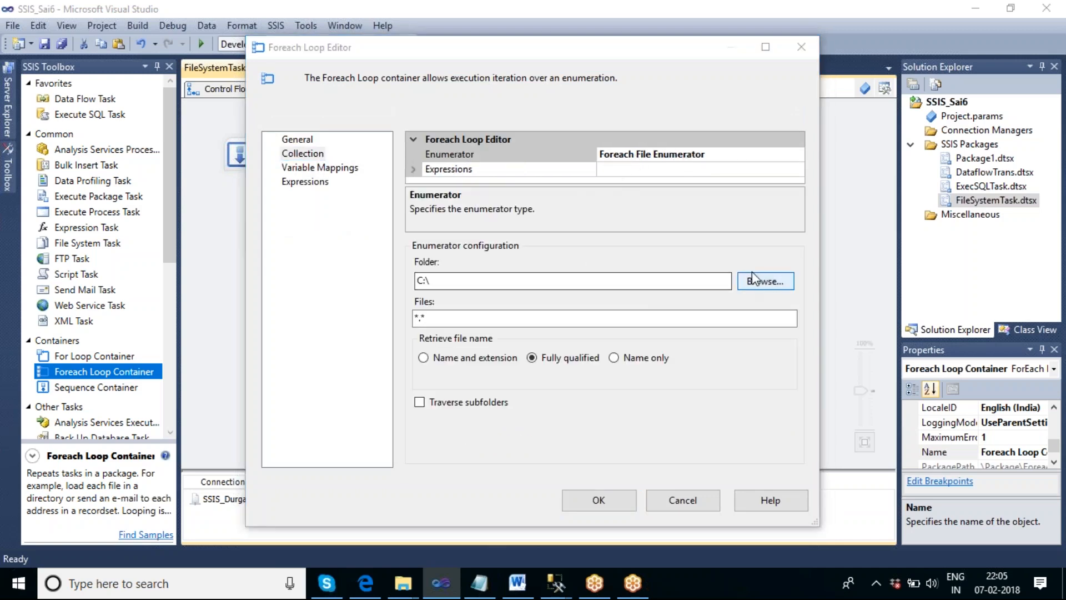
left_click(637, 360)
left_click(637, 361)
left_click(637, 361)
left_click(638, 360)
left_click(637, 360)
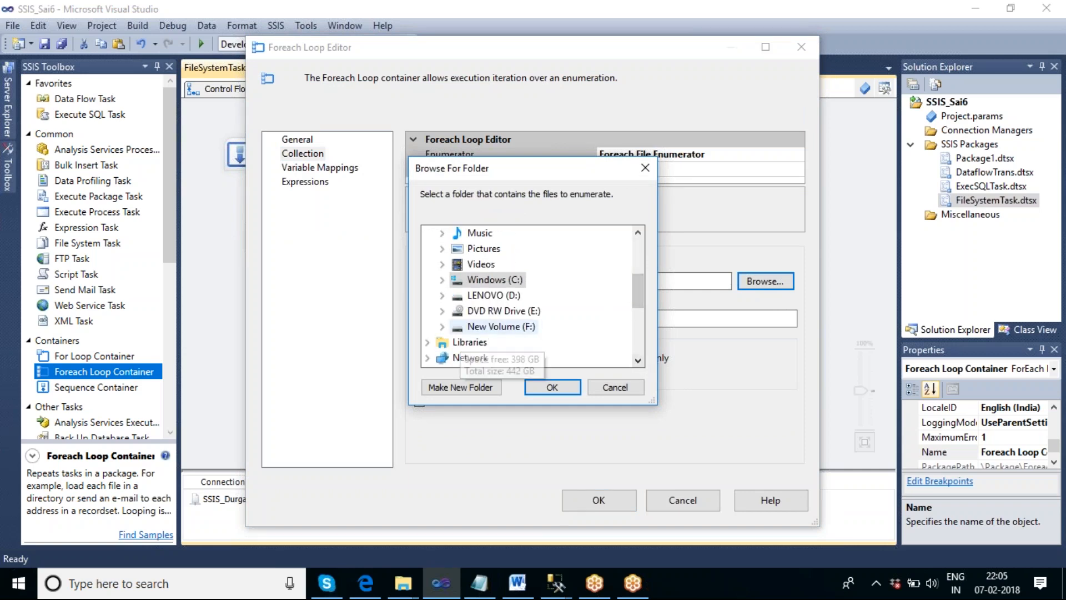
left_click(443, 326)
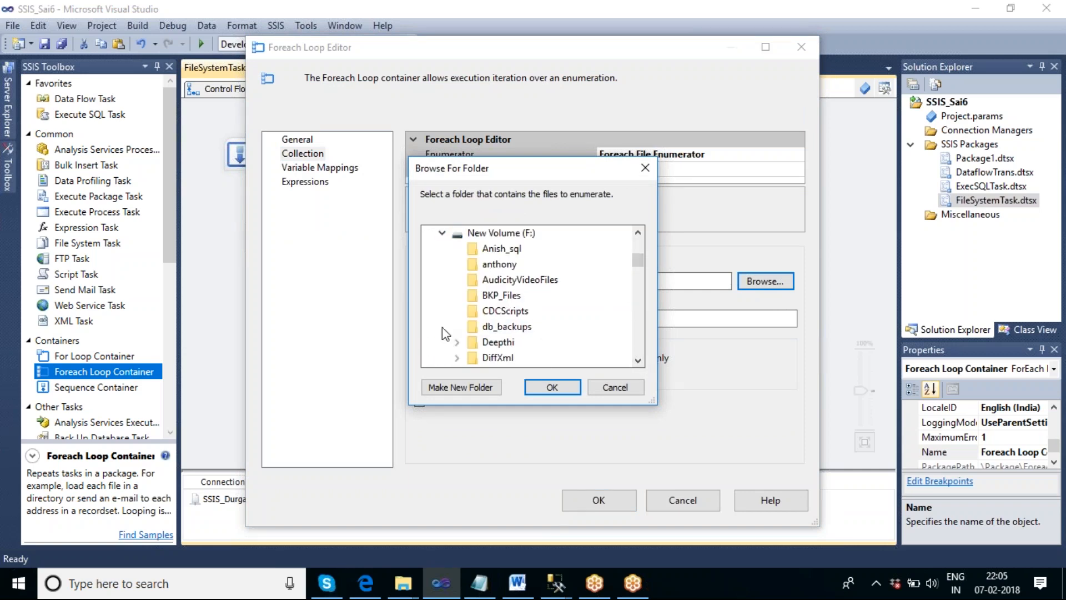
left_click(637, 360)
left_click(637, 360)
left_click(637, 360)
left_click(500, 341)
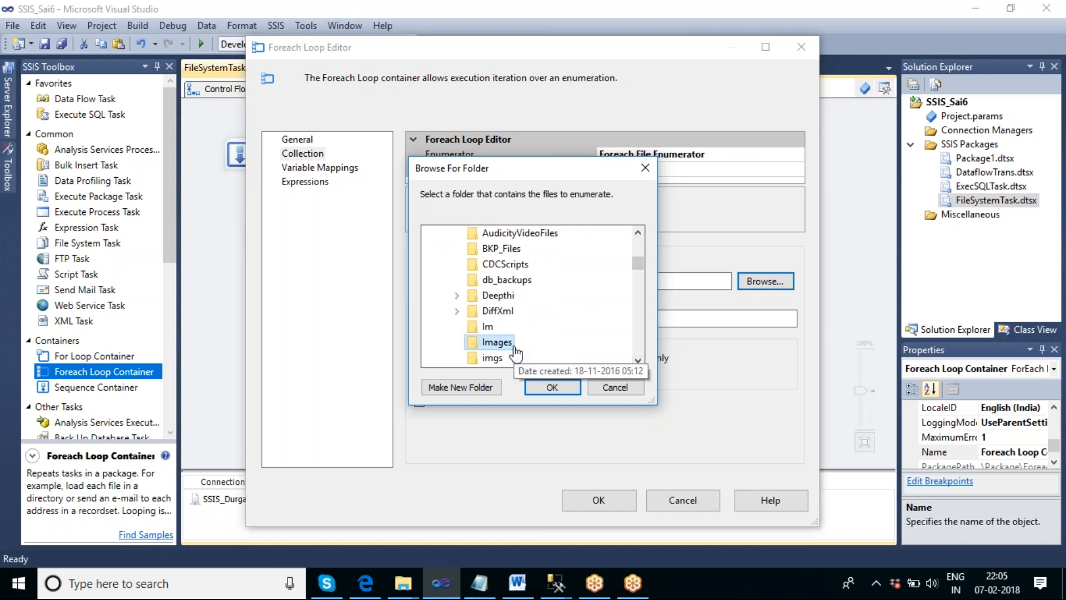
left_click(544, 388)
- Try *.txt,*.xml as the file filter of the new loop's collection
left_click(442, 320)
key("BackSpace")
key("BackSpace")
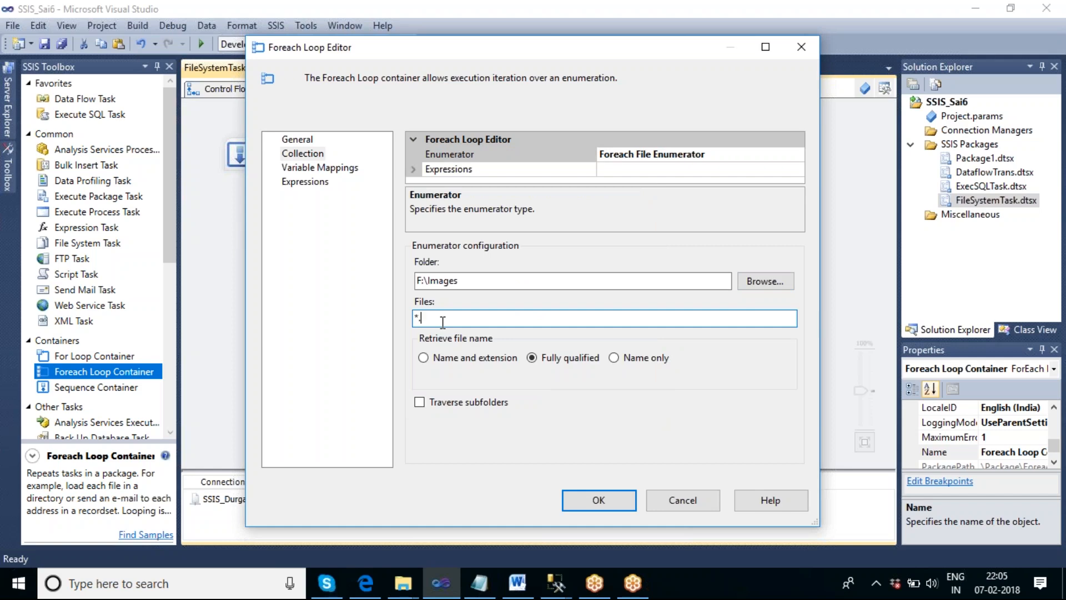
type(".txt,*.xml")
left_click_drag(420, 317, 461, 320)
left_click(424, 320)
left_click(455, 318)
left_click_drag(419, 317, 459, 319)
- Replace the extension list in the loop's file filter with the * wildcard
left_click(471, 319)
key("BackSpace")
key("BackSpace")
key("BackSpace")
key("BackSpace")
key("BackSpace")
key("BackSpace")
key("BackSpace")
key("BackSpace")
key("BackSpace")
type("*")
- Map the loop's collection value to the variable User::V_Filepath and apply the container's settings
left_click(344, 170)
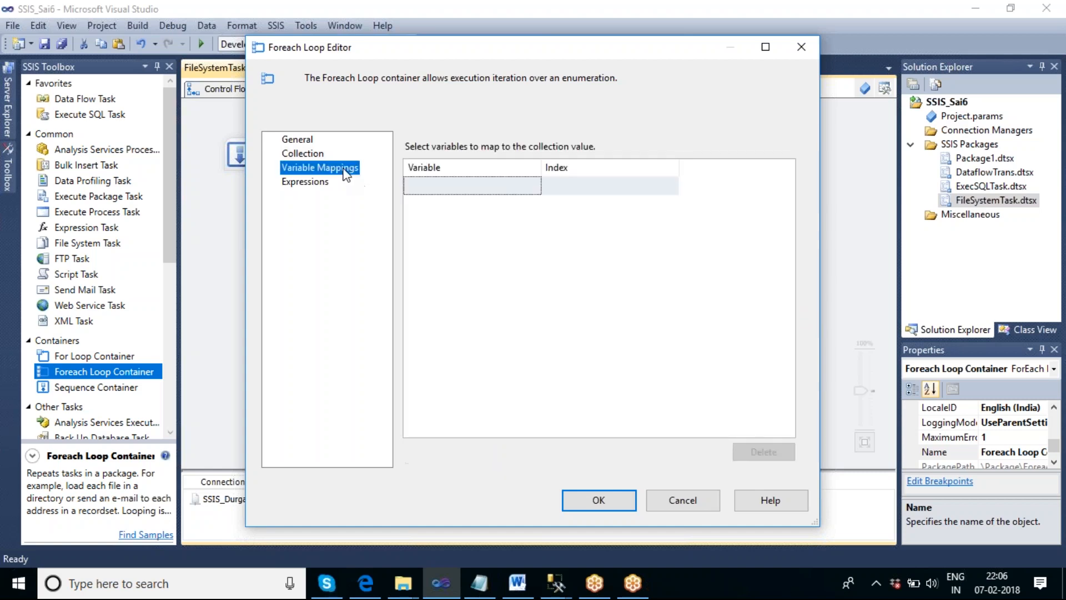
left_click(522, 187)
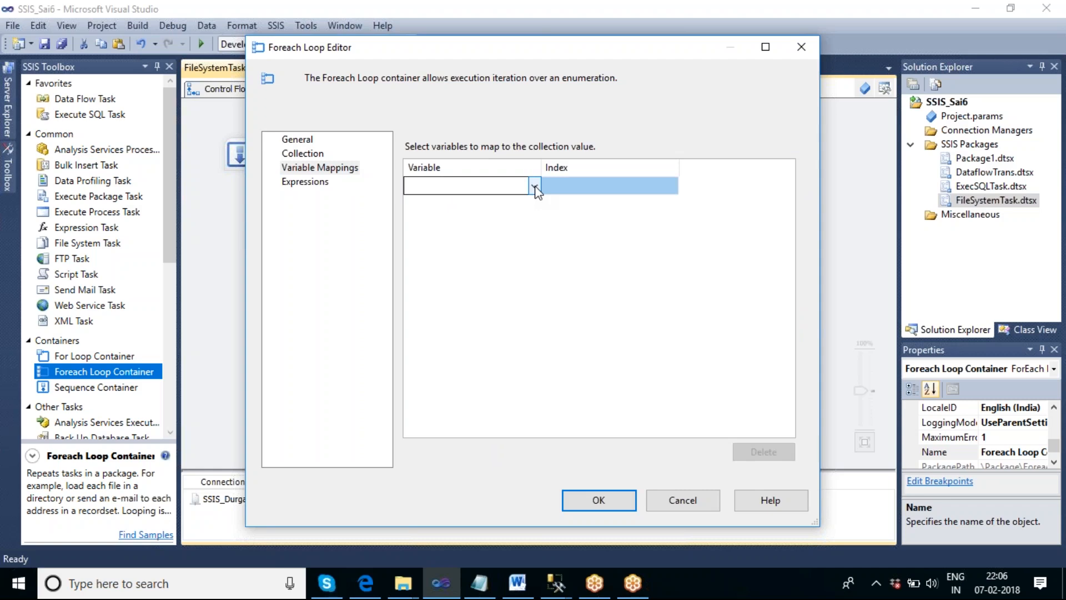
left_click(535, 186)
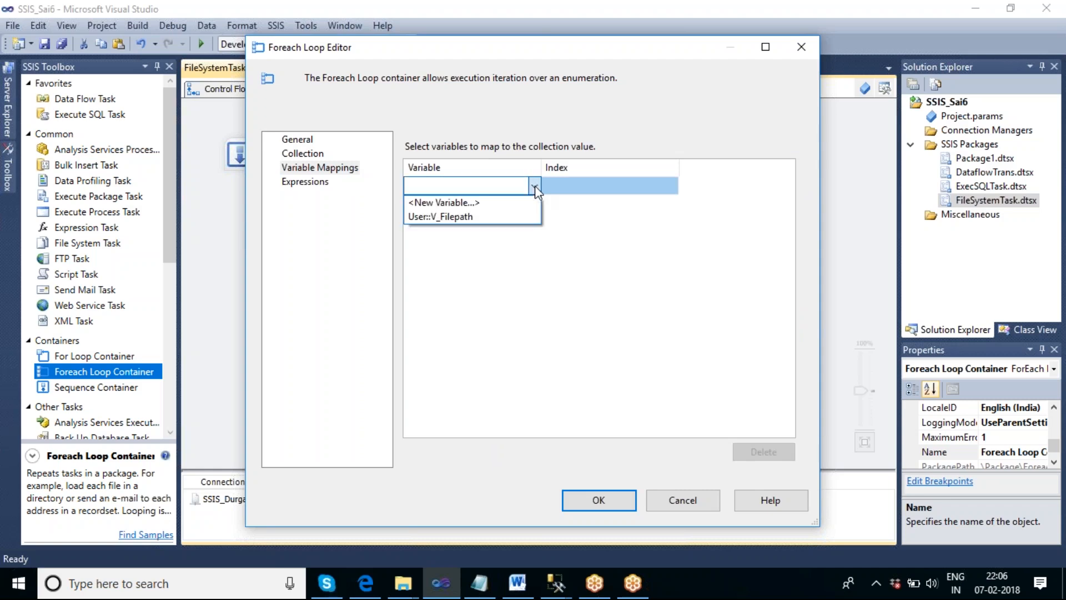
left_click(471, 218)
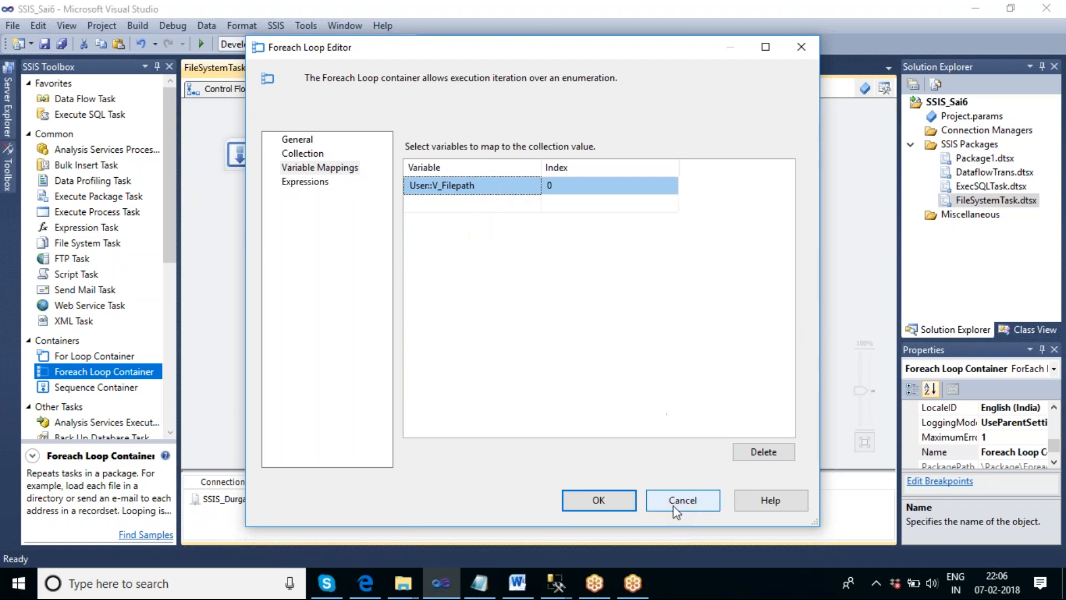
left_click(603, 505)
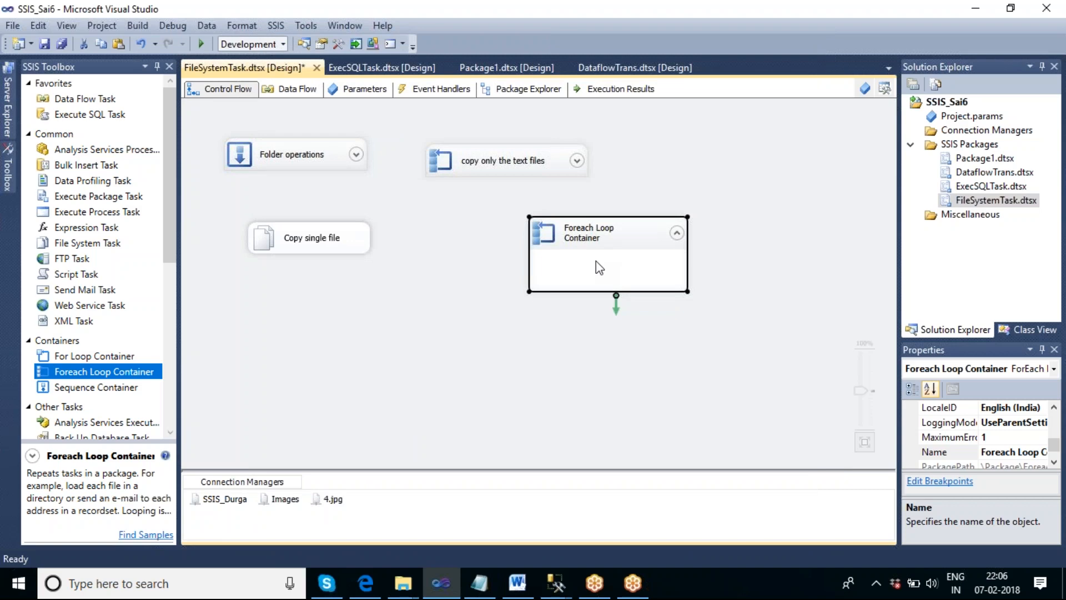
- Enlarge the new Foreach Loop Container and place a Script Task inside it
left_click(642, 317)
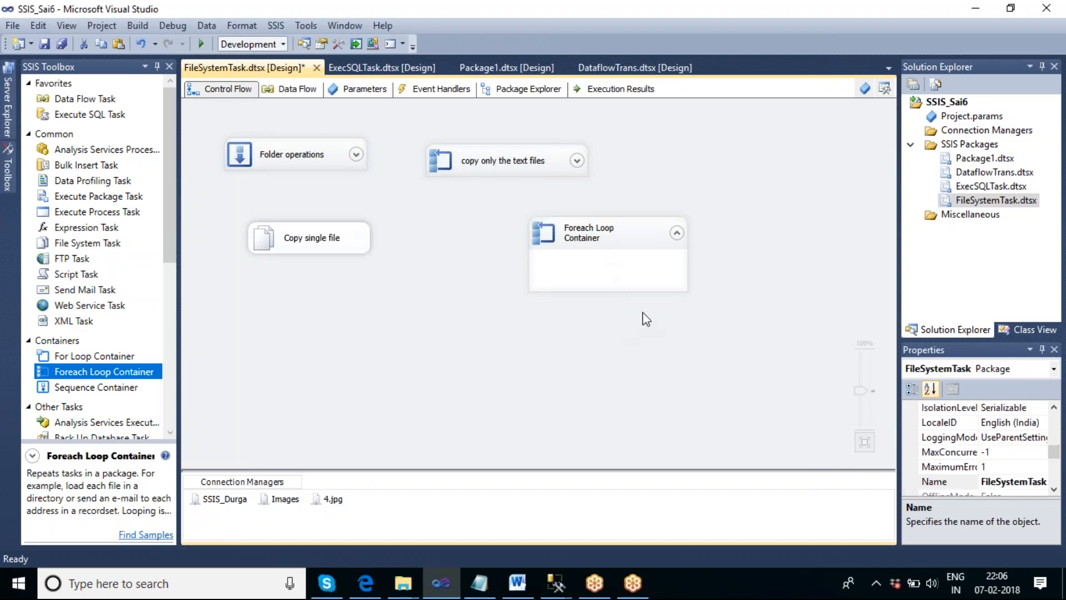
left_click(664, 289)
left_click_drag(687, 294, 716, 358)
left_click(741, 398)
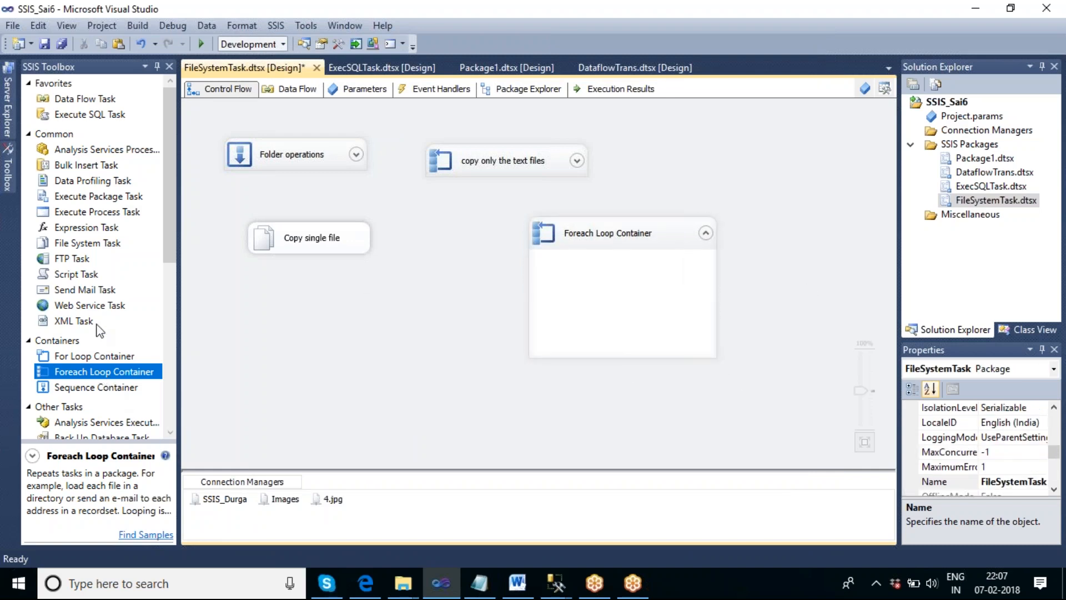
left_click_drag(76, 274, 597, 257)
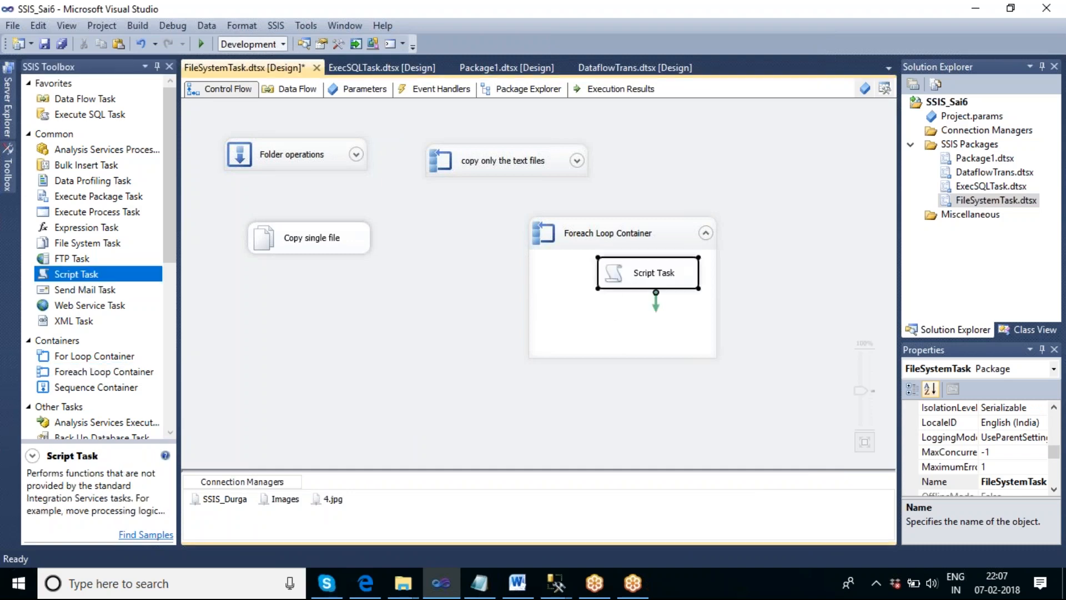
left_click(664, 297)
- Set the Script Task's ReadOnlyVariables to User::V_Filepath
left_click(639, 282)
double_click(638, 283)
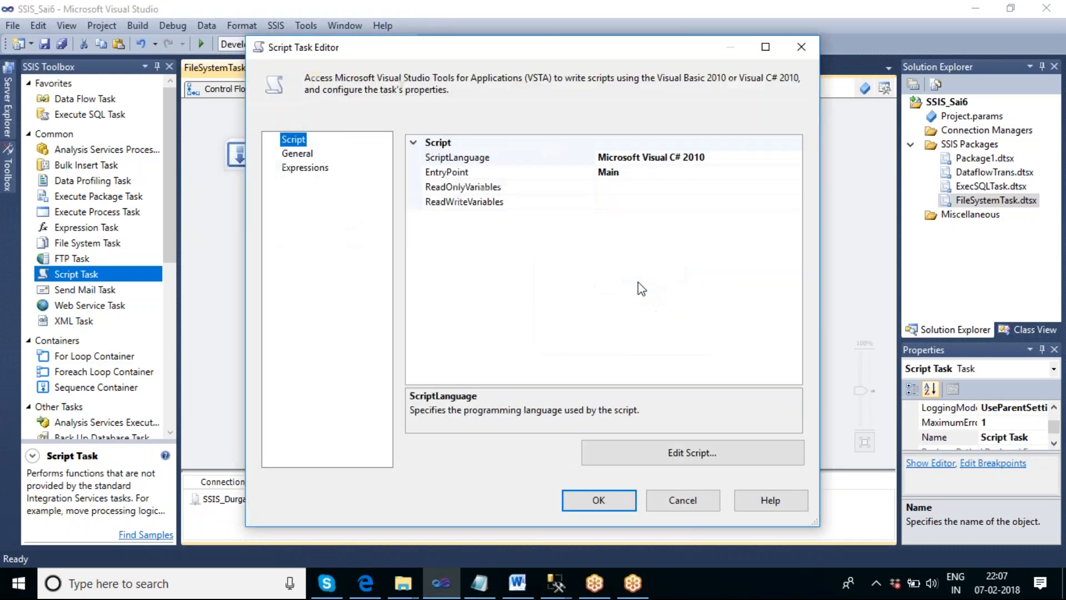
left_click(657, 192)
left_click(795, 188)
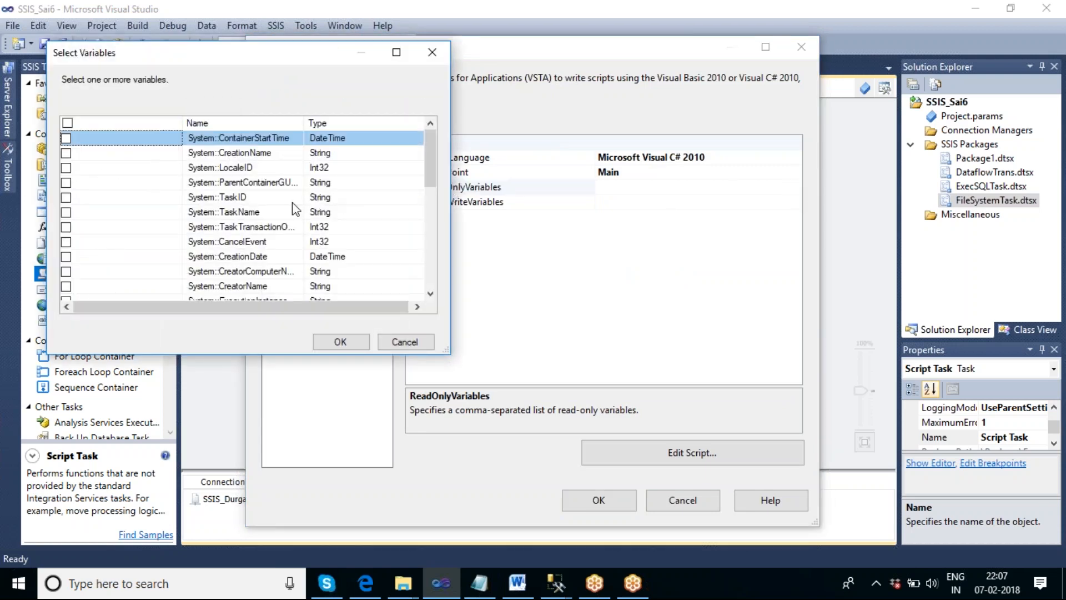
scroll(295, 209, "down", 5)
scroll(295, 208, "down", 1)
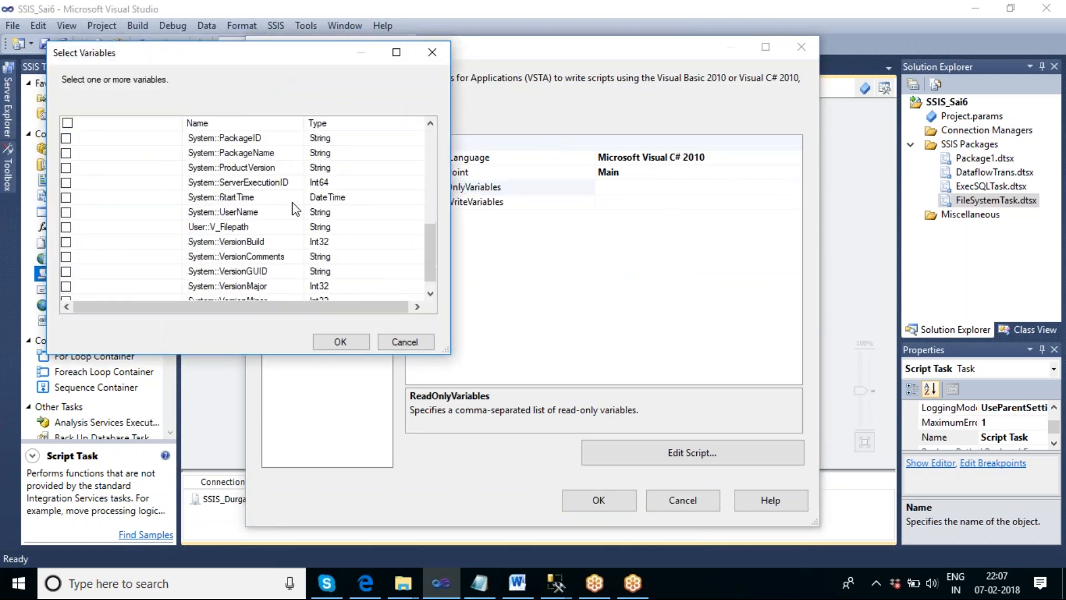
left_click(66, 227)
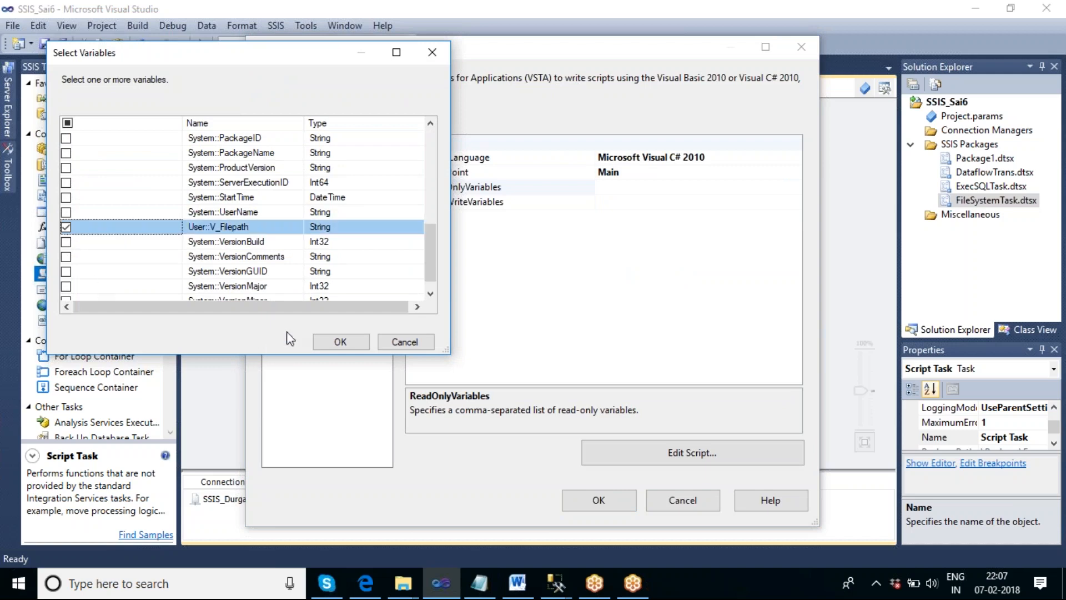
left_click(340, 341)
- Open the Script Task's code and begin a MessageBox.Show call on a new line below the Dts.TaskResult statement in Main
left_click(650, 454)
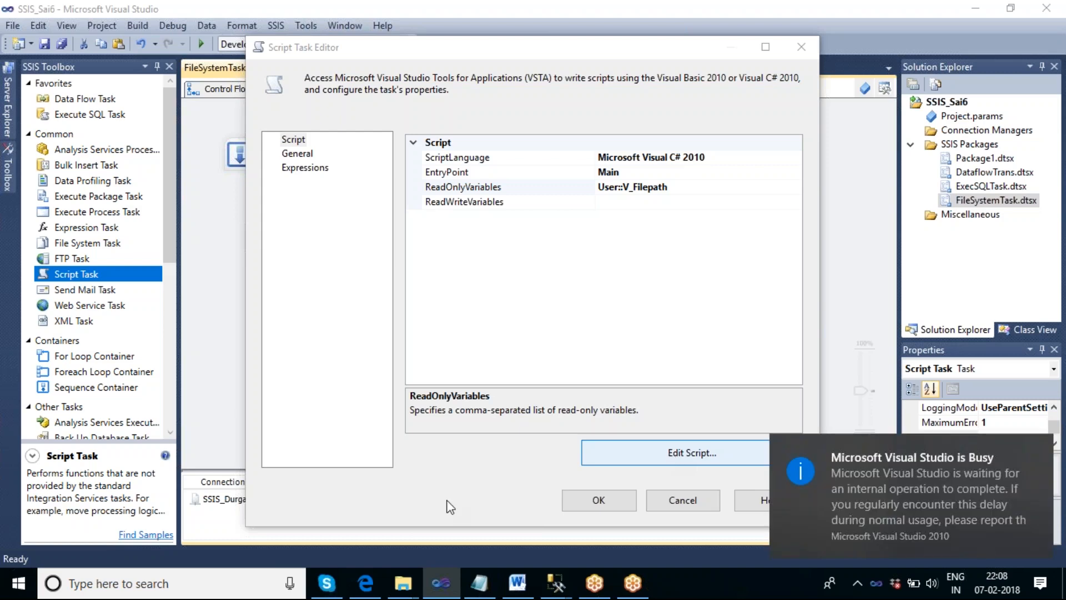
mouse_move(365, 584)
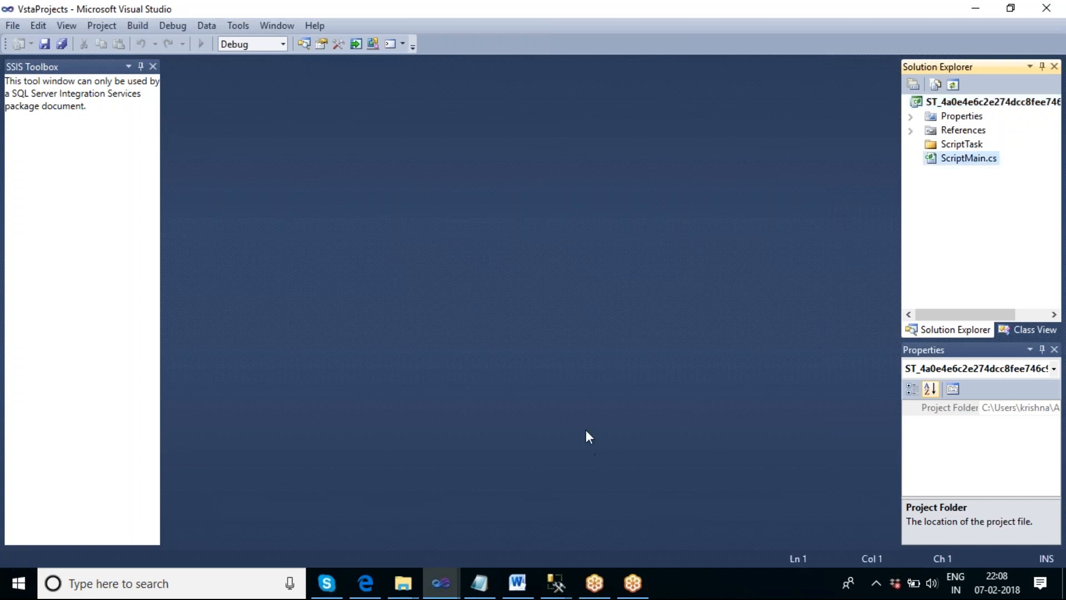
scroll(686, 395, "down", 3)
scroll(684, 401, "down", 1)
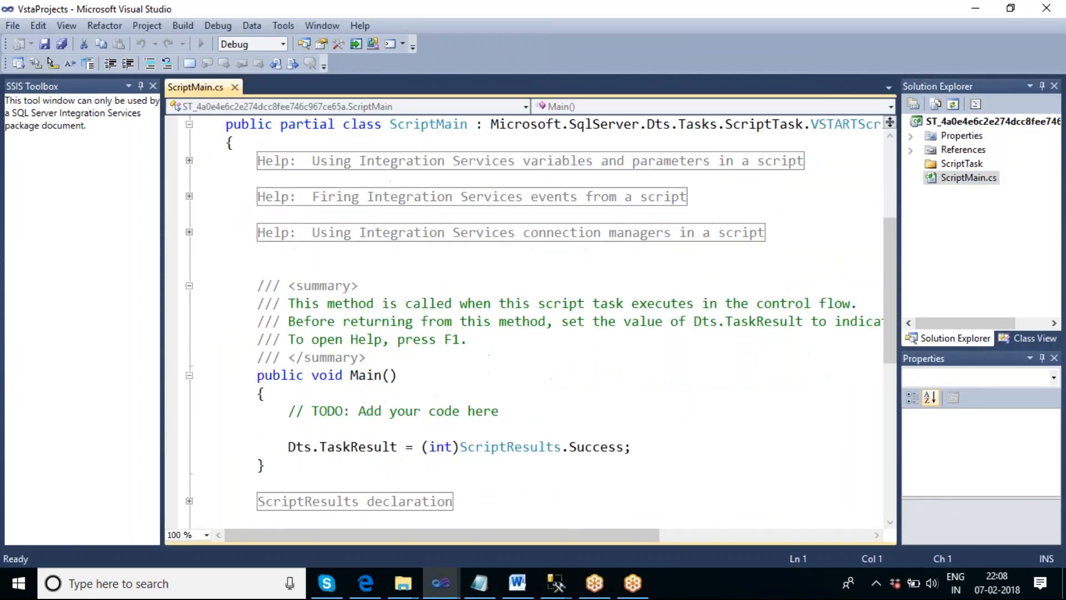
left_click(645, 447)
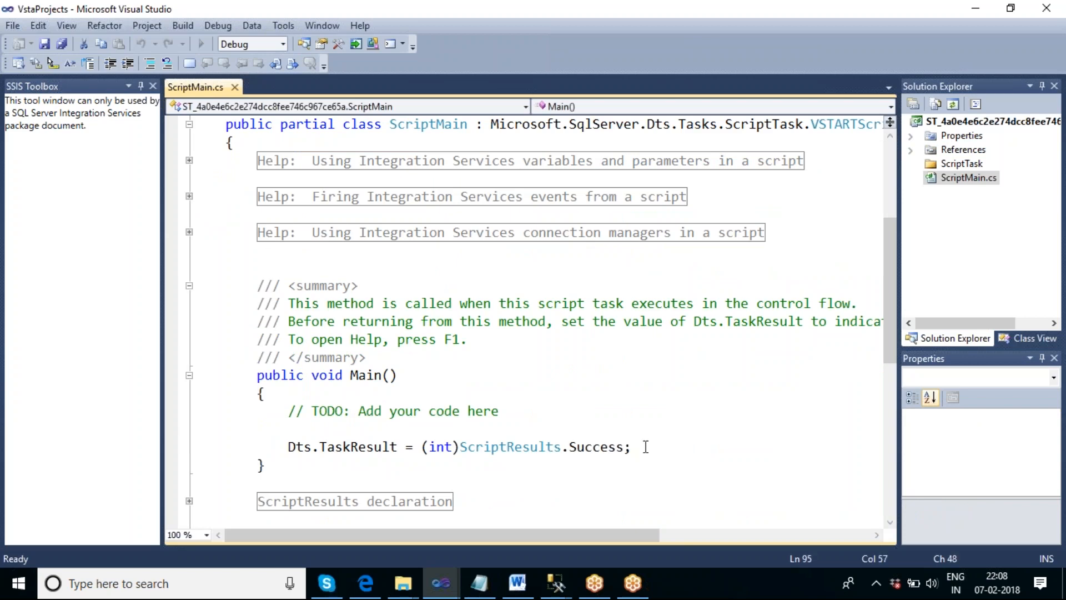
key("Return")
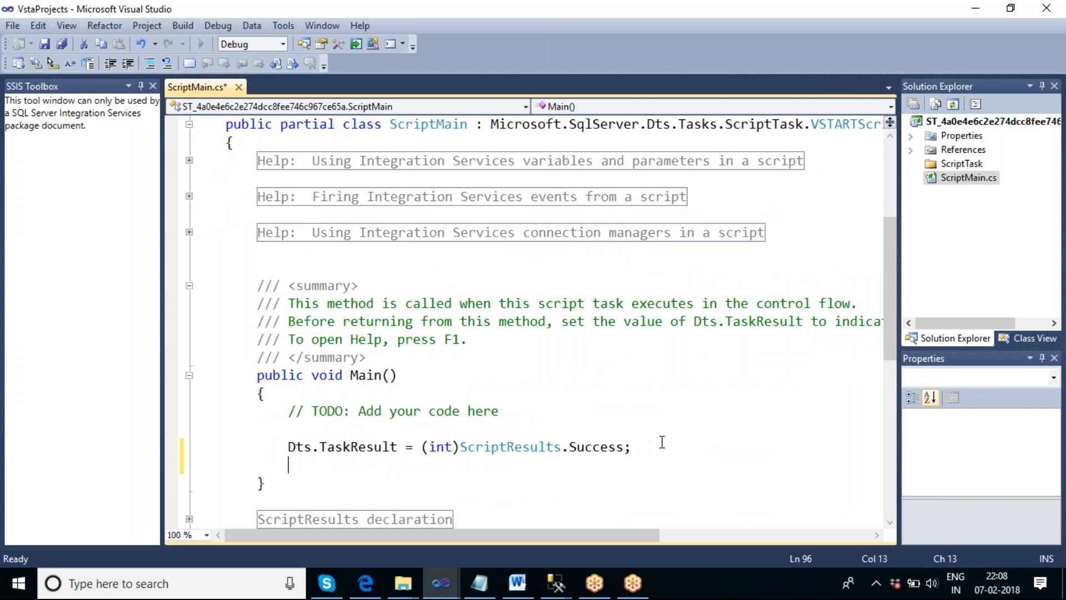
type("mess")
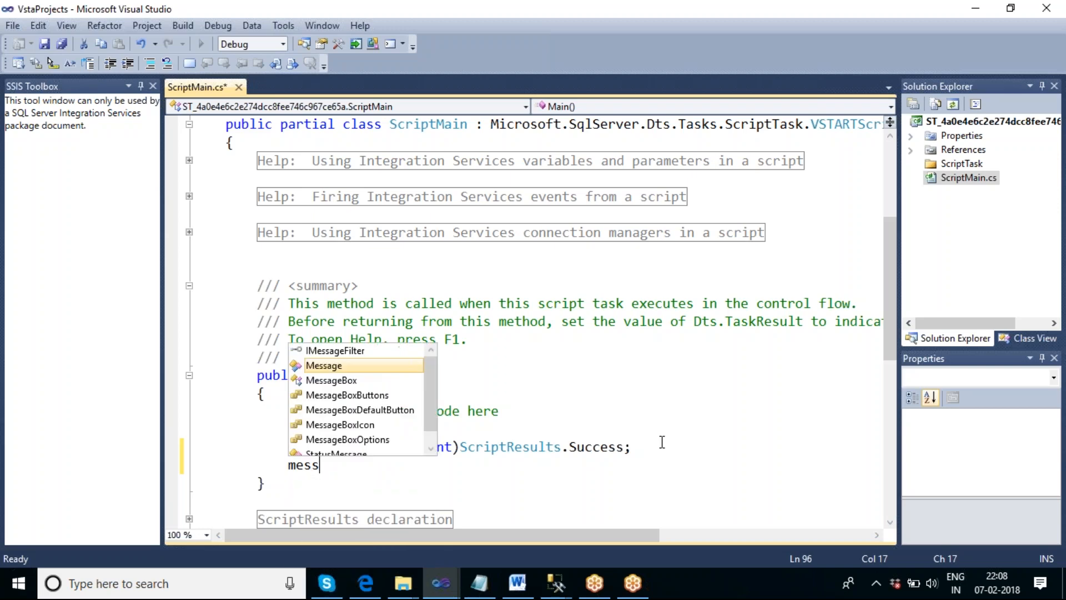
key("Down")
key("Tab")
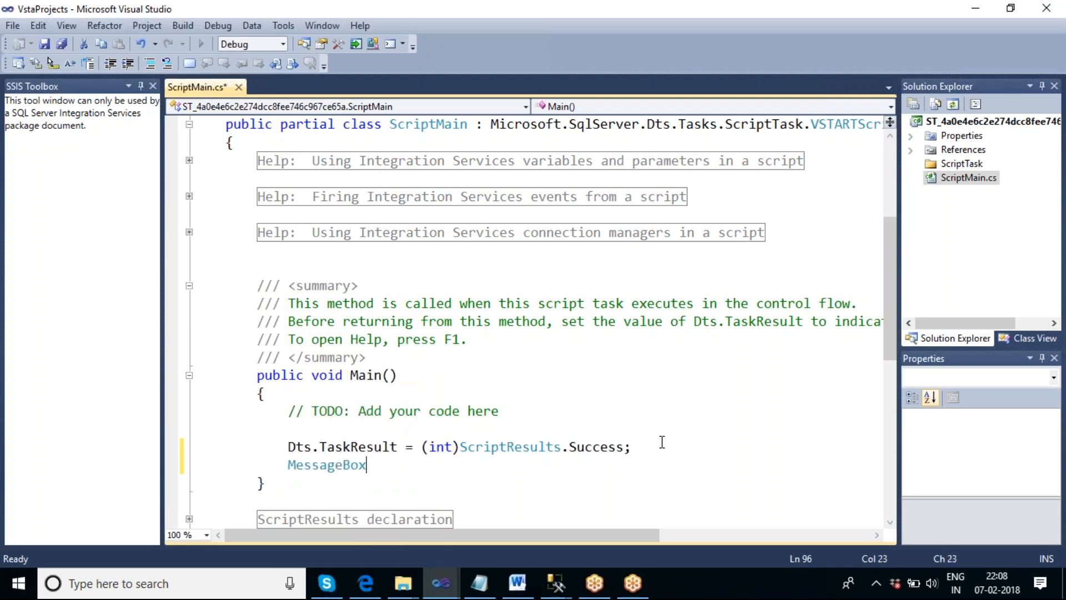
type(".s")
key("Tab")
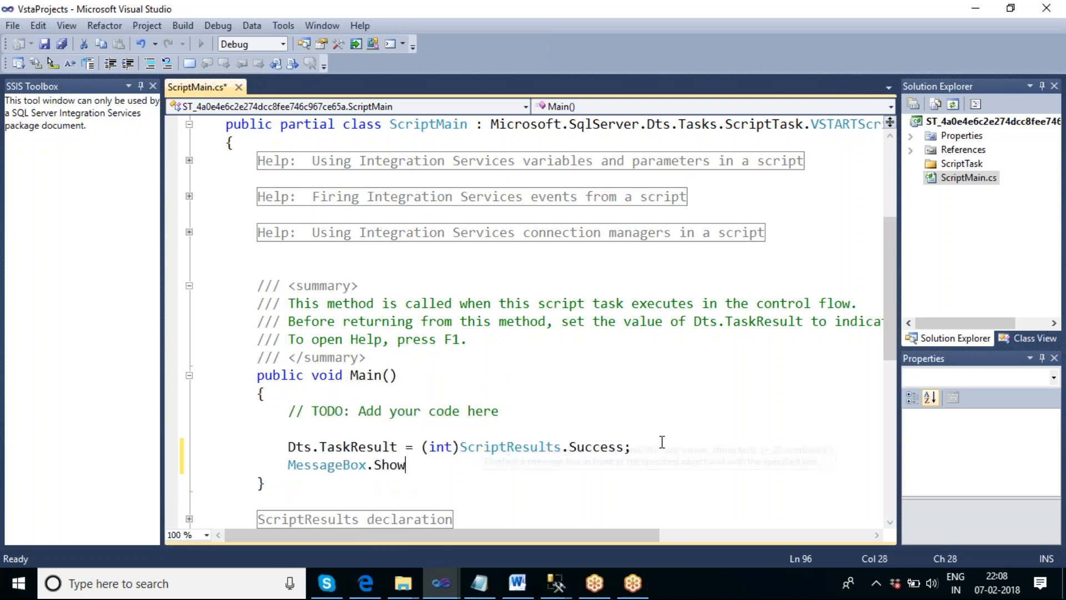
- Give MessageBox.Show the argument Dts.Variables[0].Value.ToString() and end the statement with a semicolon
type("()")
key("Left")
type("dts.v")
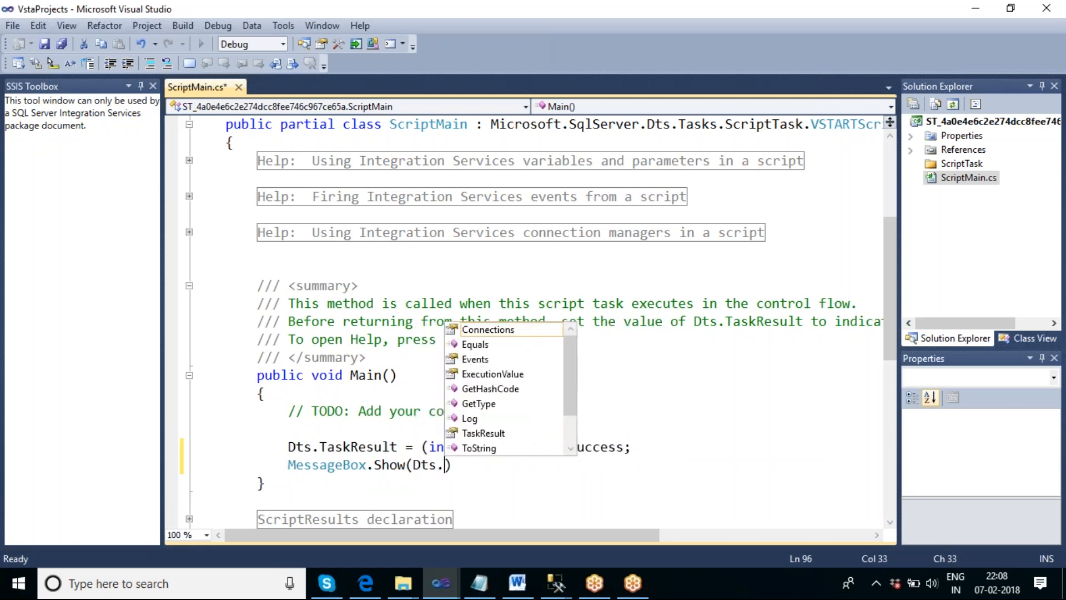
key("Down")
key("Tab")
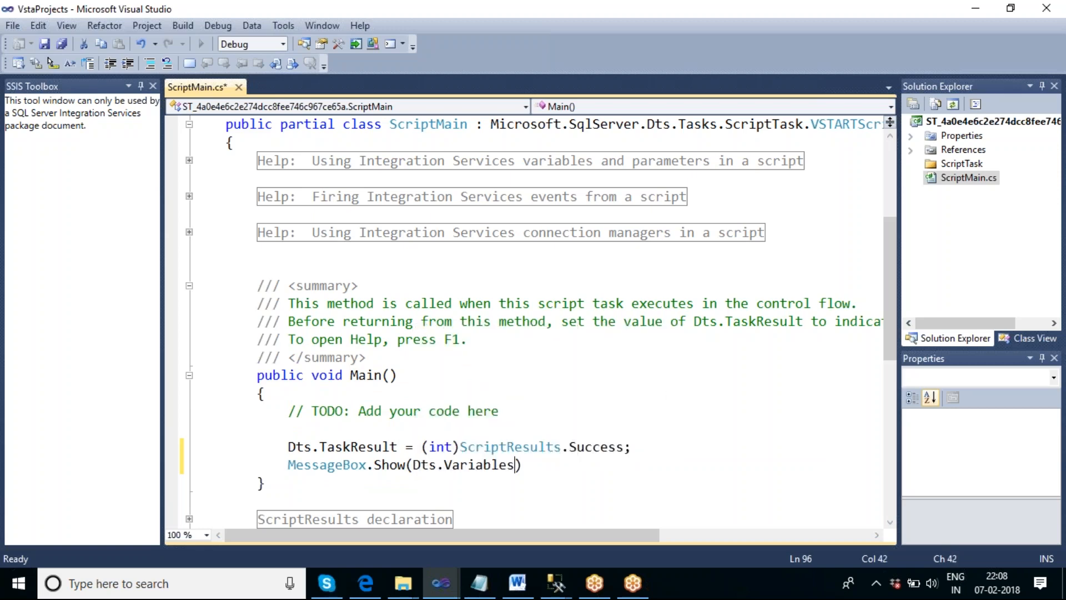
type("[")
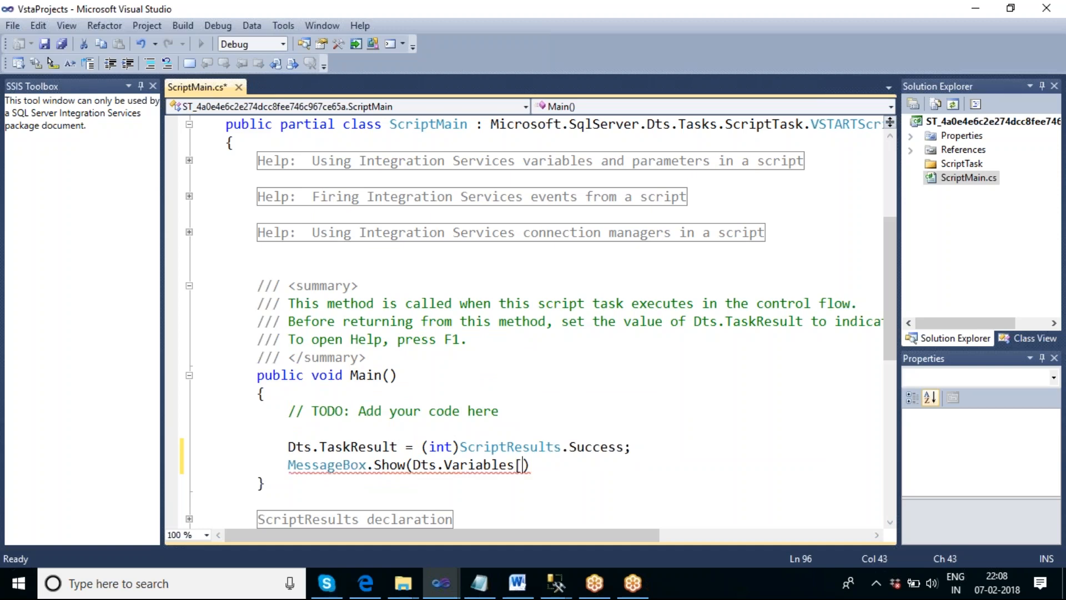
type("0")
type("]")
type(".Value.")
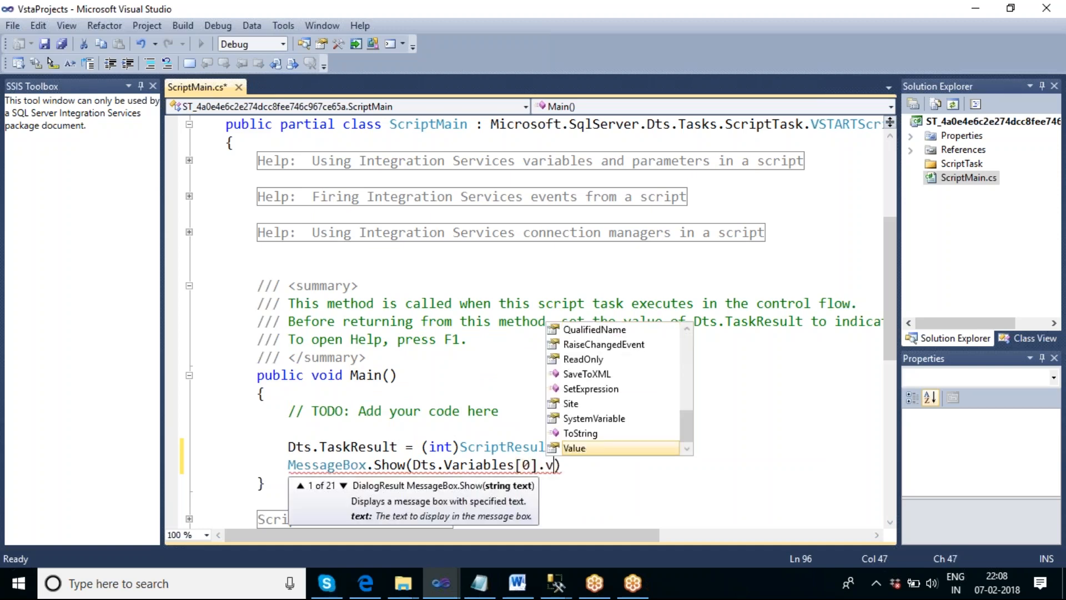
type("ToString")
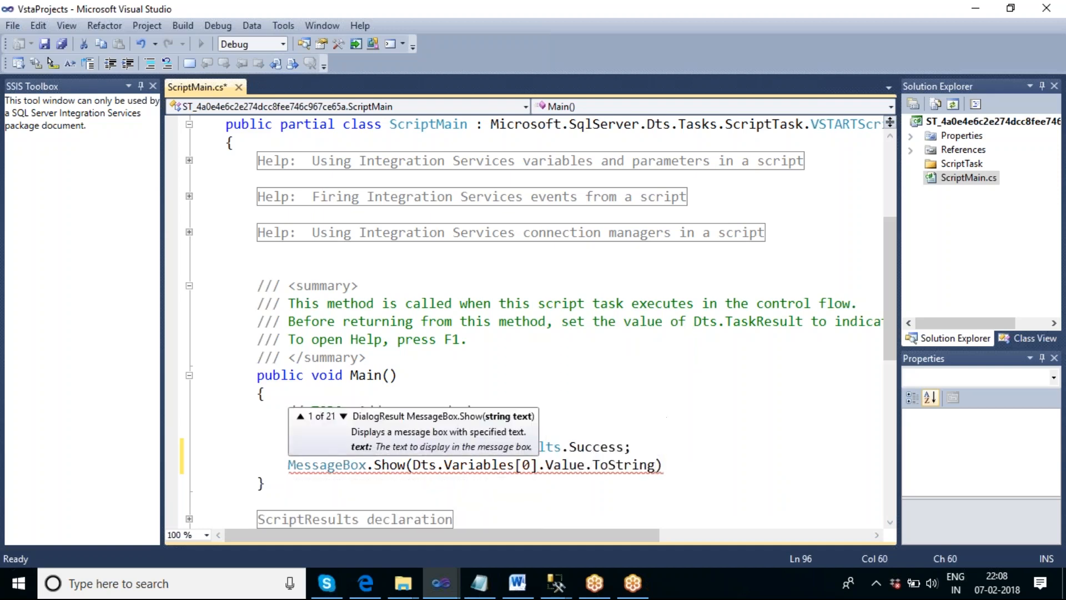
type("()")
left_click(700, 466)
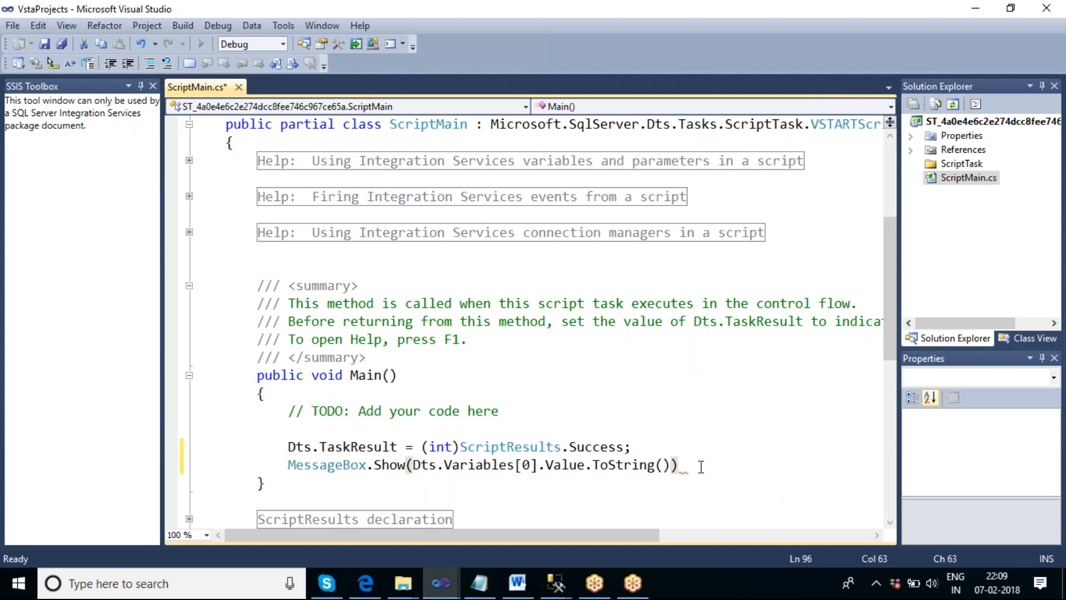
type(";")
- Build and save the script project, close the script editor, and apply the Script Task's settings
left_click(179, 25)
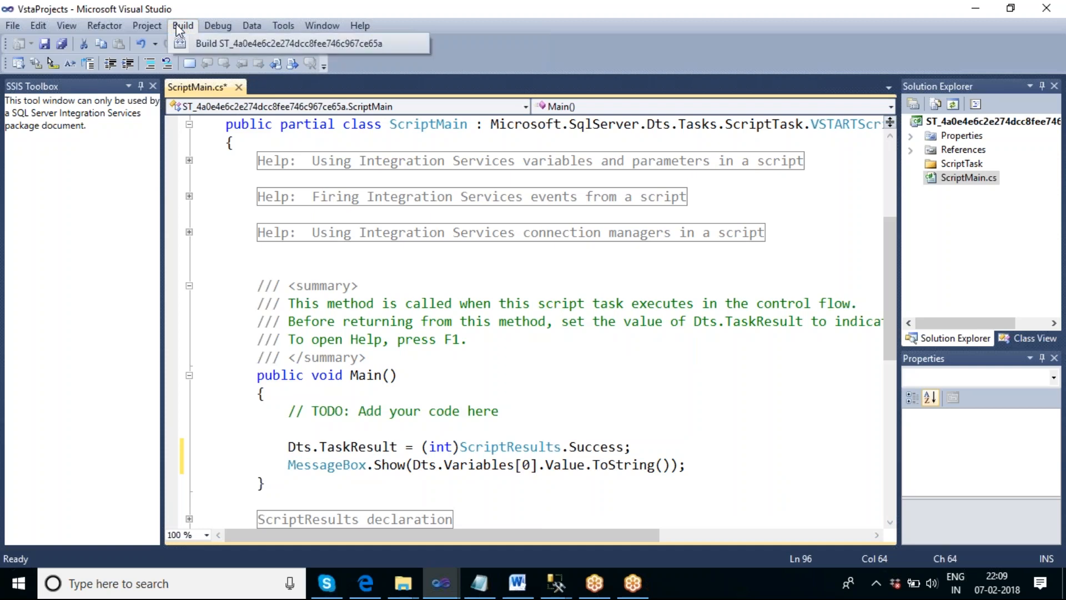
left_click(200, 40)
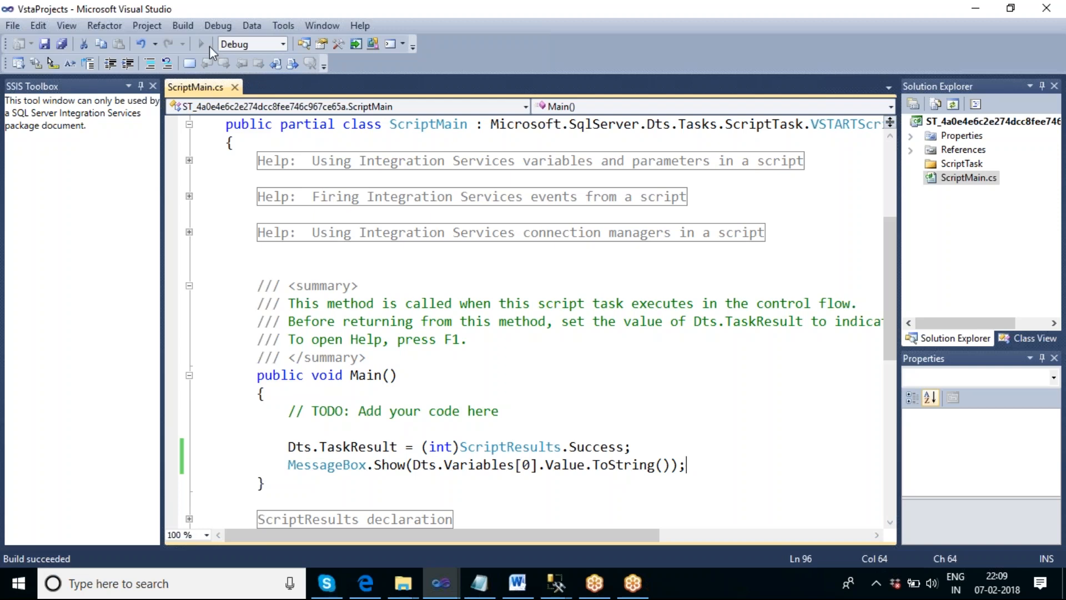
left_click(45, 44)
left_click(1046, 7)
left_click(599, 506)
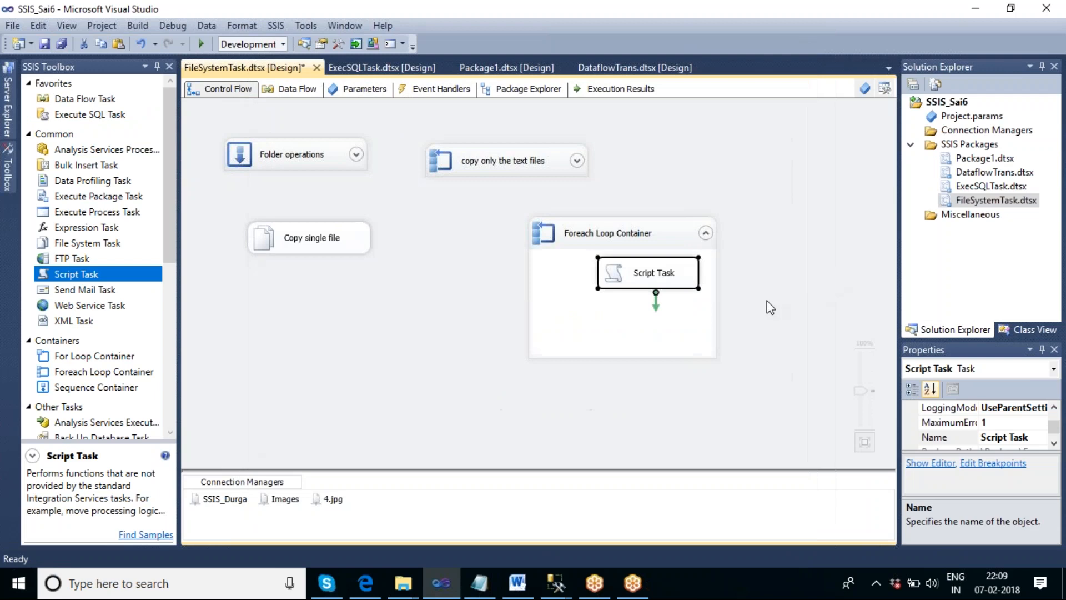
- Reposition the Script Task in the Foreach Loop Container and add a File System Task below it, linked from the Script Task
left_click(736, 293)
left_click(652, 275)
left_click_drag(649, 273, 615, 268)
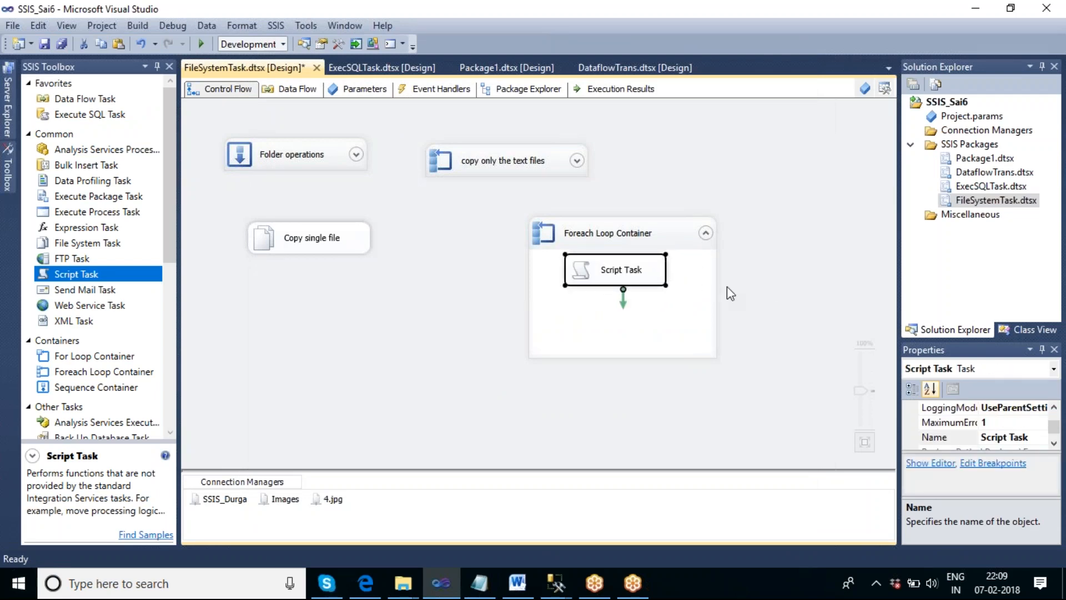
left_click(782, 298)
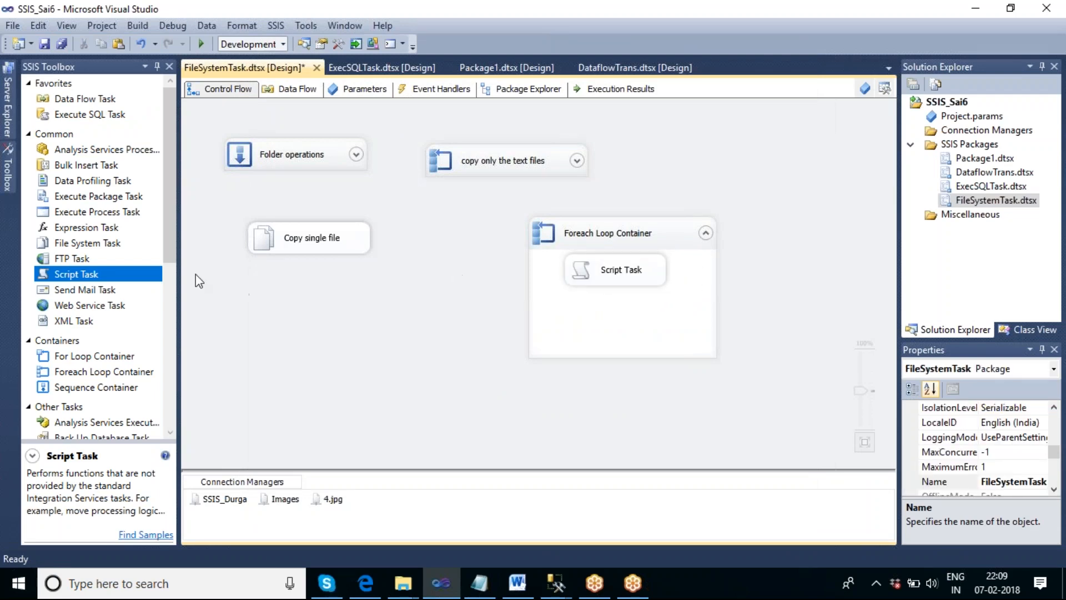
left_click_drag(112, 245, 631, 332)
left_click(626, 278)
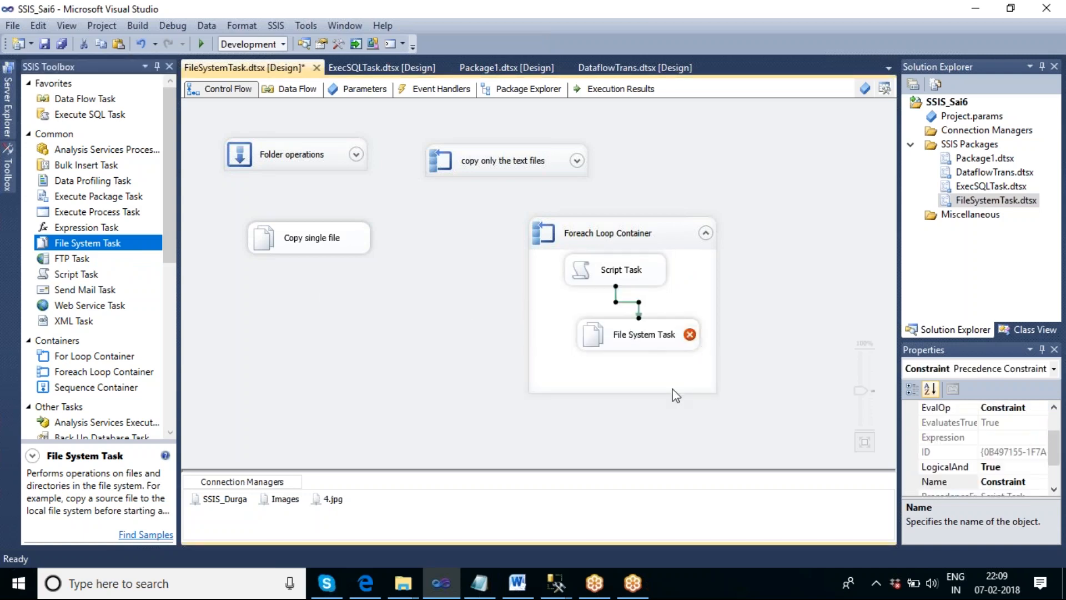
- Set the new File System Task's IsSourcePathVariable to True and its SourceVariable to User::V_Filepath
double_click(637, 343)
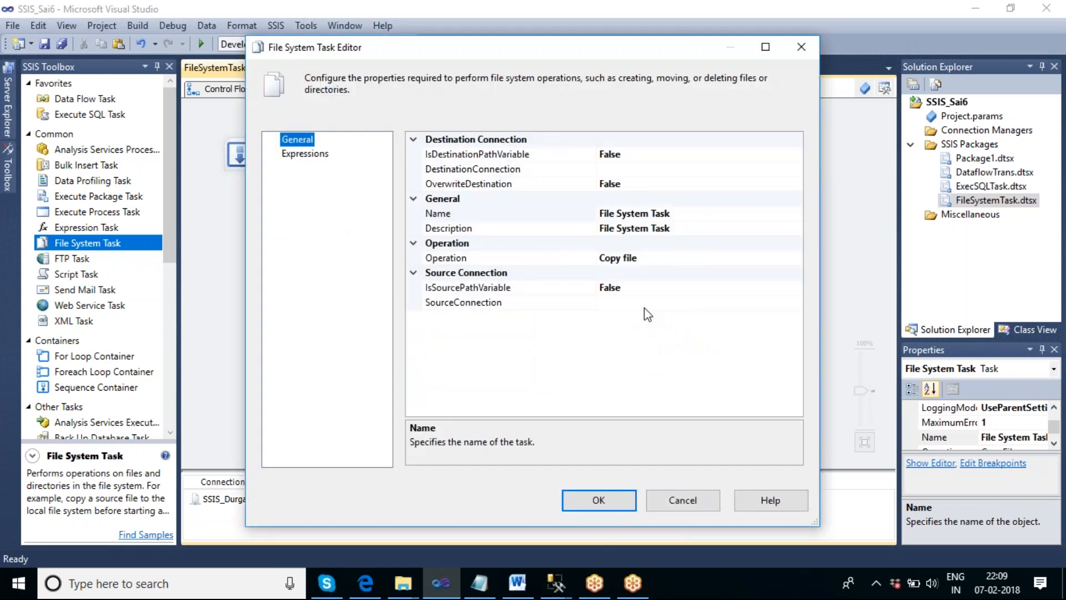
left_click(654, 289)
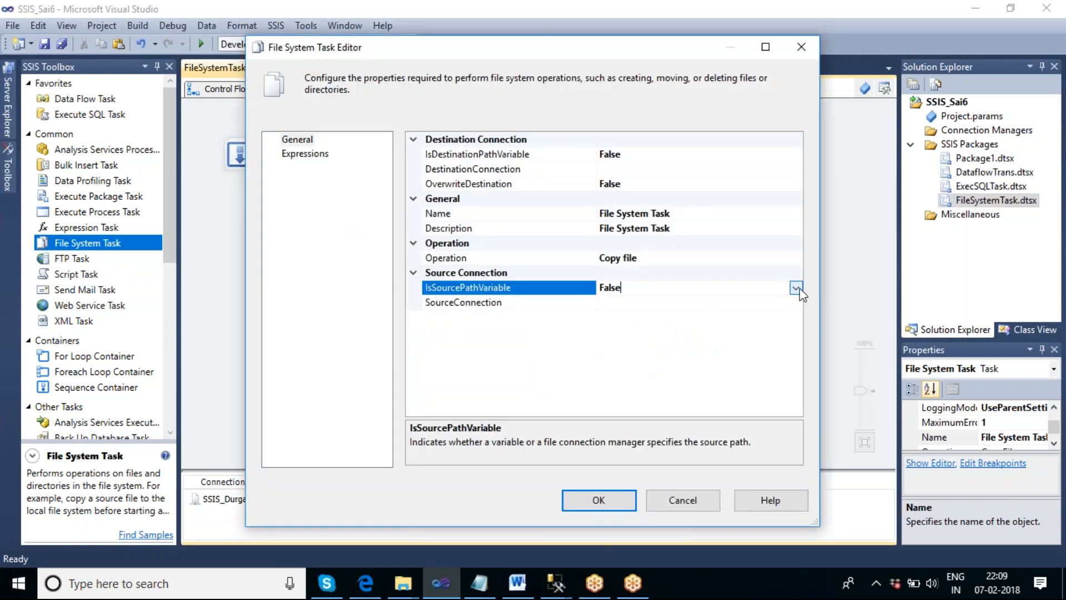
left_click(795, 287)
left_click(613, 305)
left_click(613, 303)
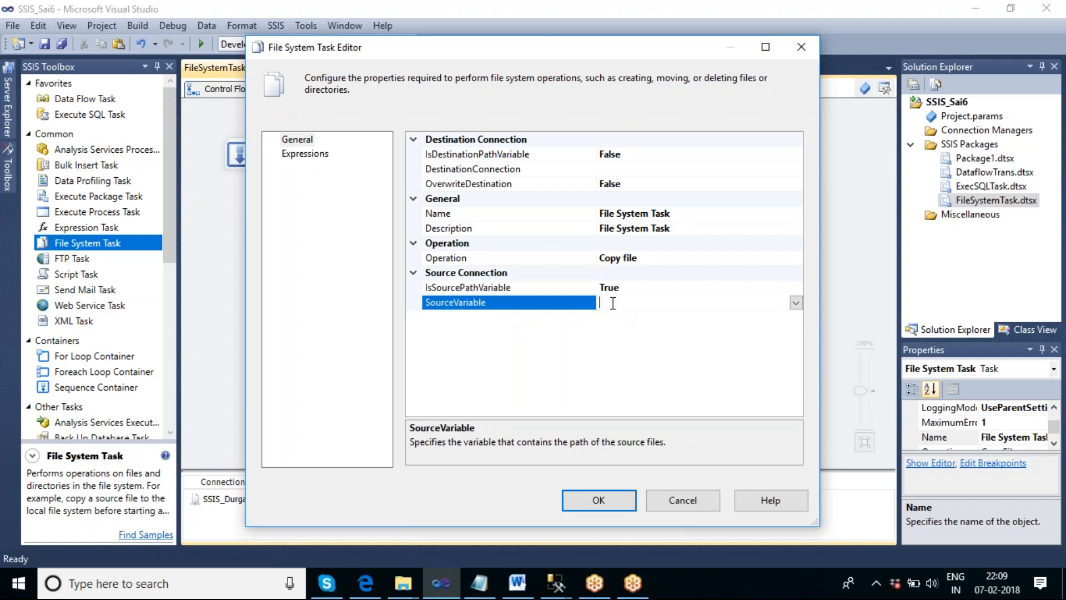
left_click(795, 302)
left_click_drag(794, 338, 805, 451)
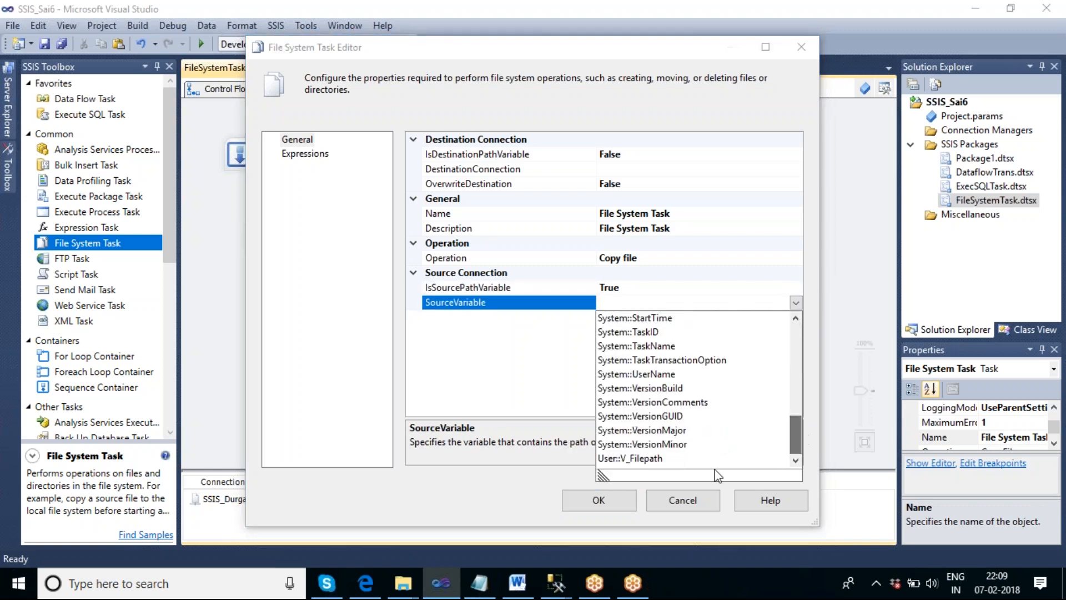
left_click(645, 464)
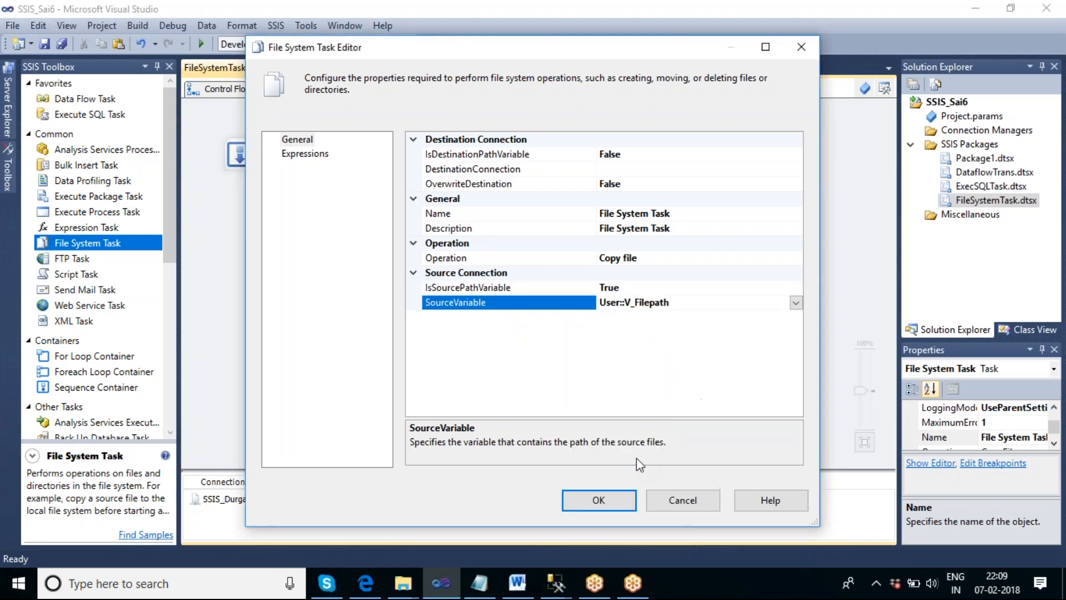
- Rename the File System Task as "copy files"
left_click(675, 215)
left_click(674, 216)
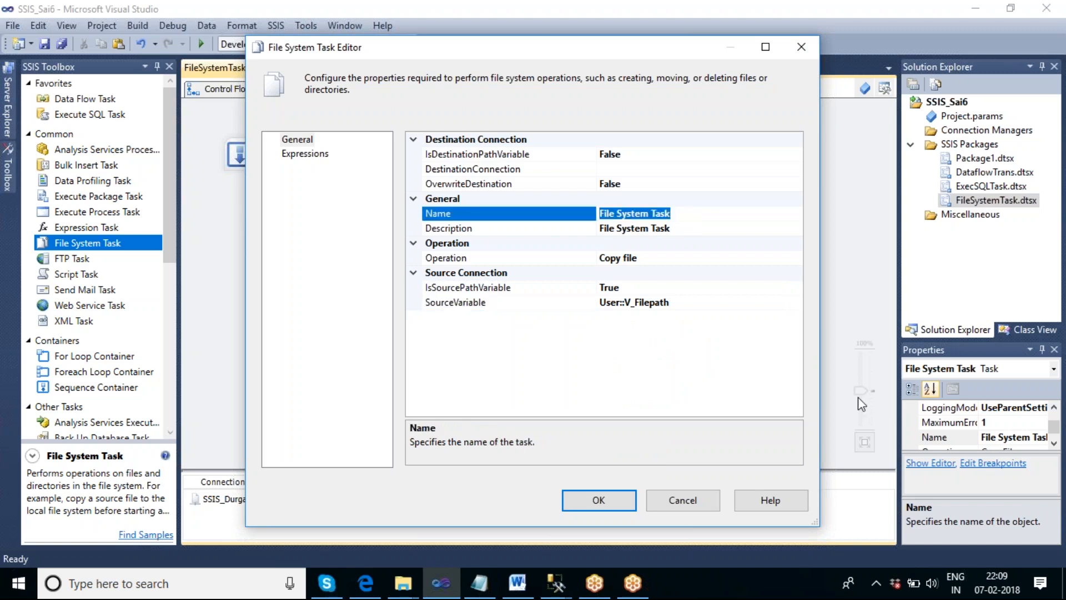
type("copy ")
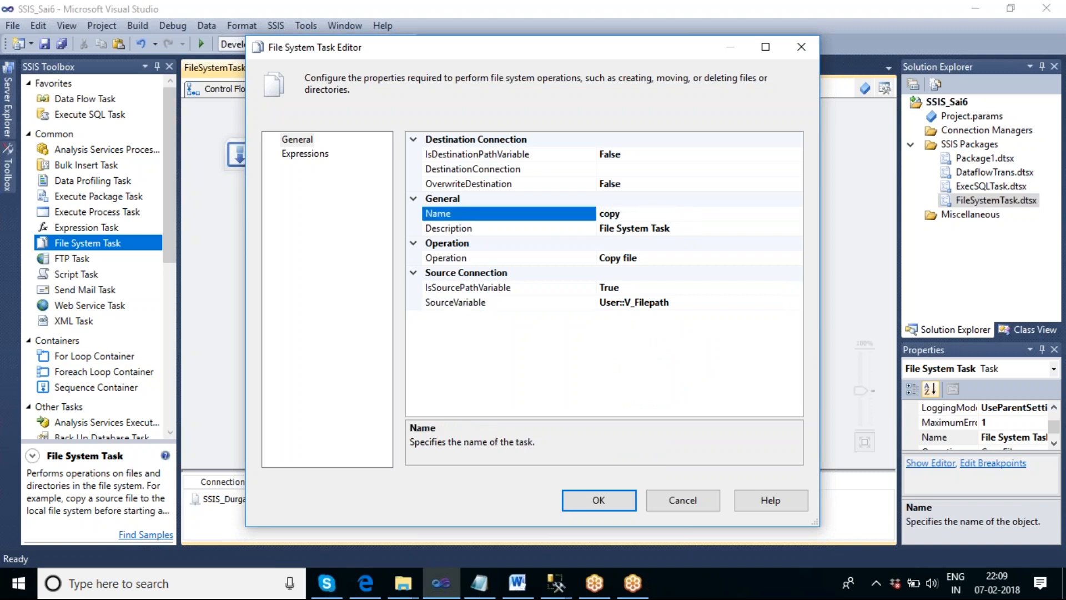
type("files")
- Set the task's DestinationConnection to SSIS_Durga and OverwriteDestination to True, and apply the settings
left_click(713, 172)
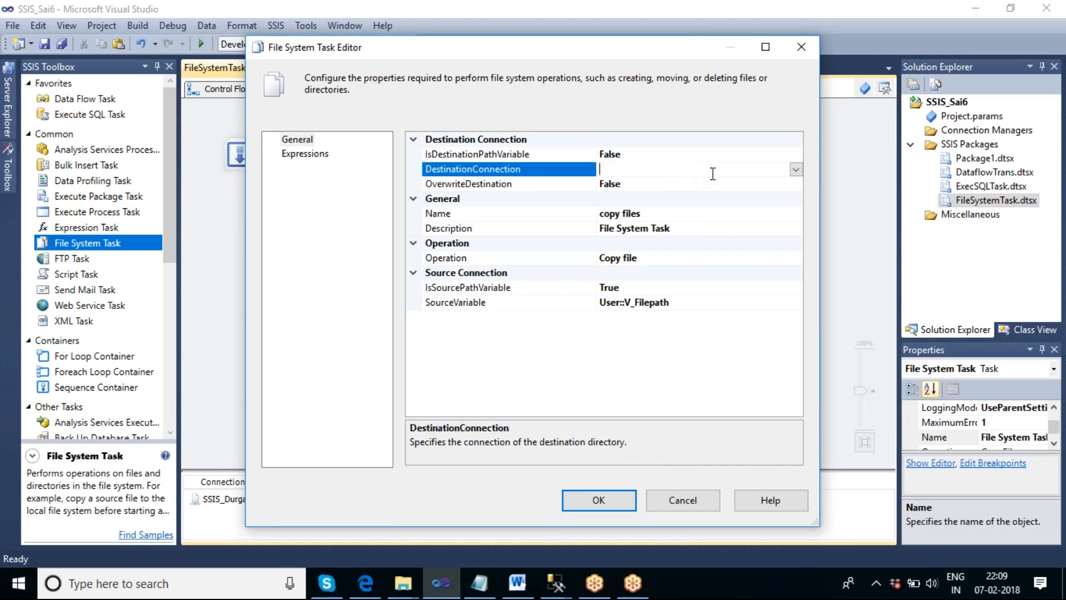
left_click(795, 169)
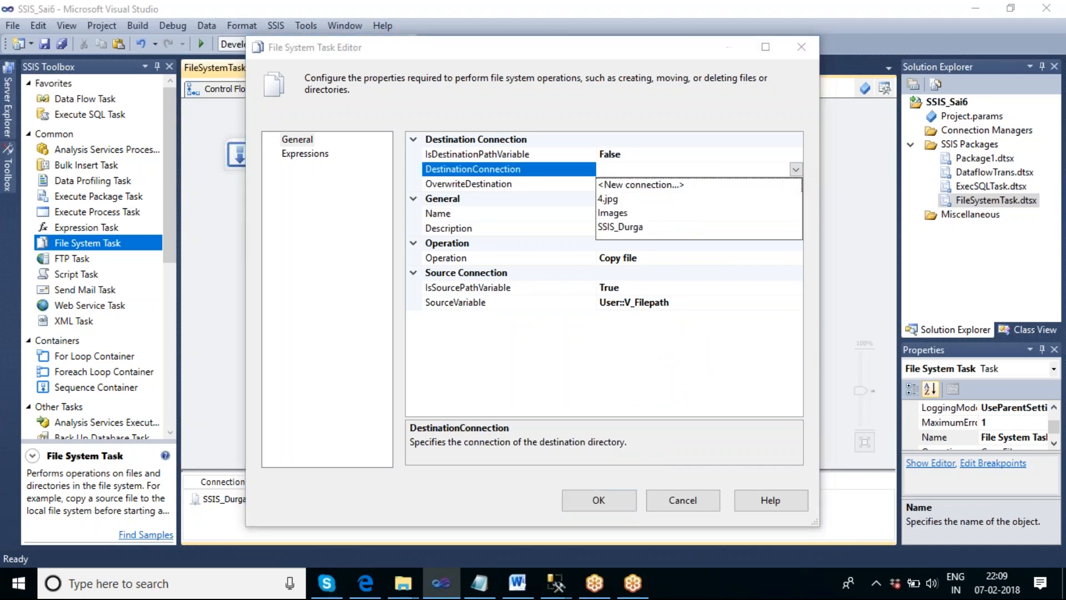
left_click(619, 227)
left_click(694, 183)
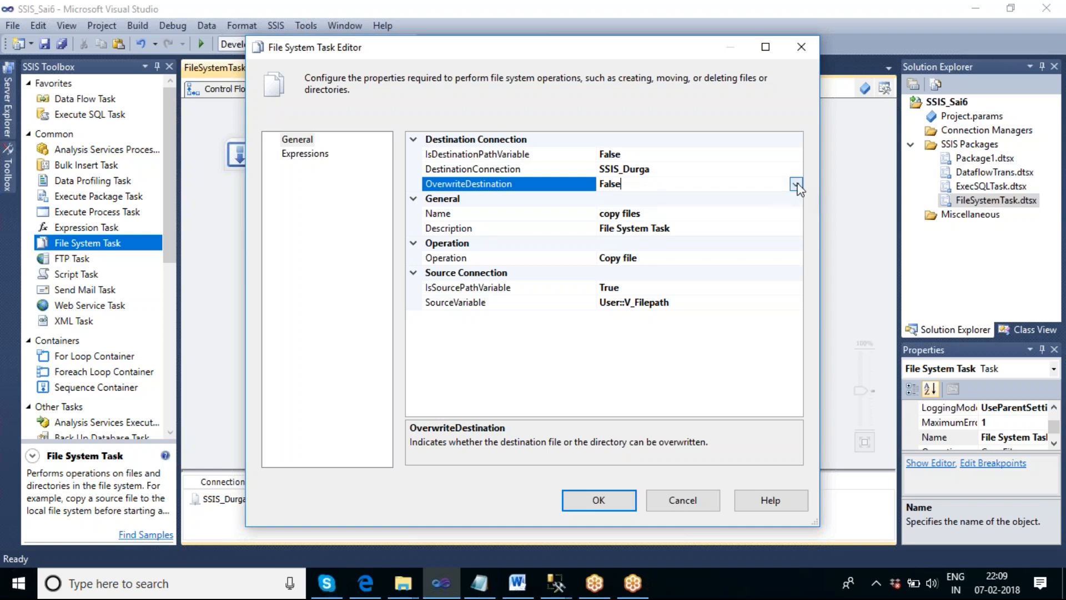
left_click(795, 184)
left_click(664, 200)
left_click(598, 500)
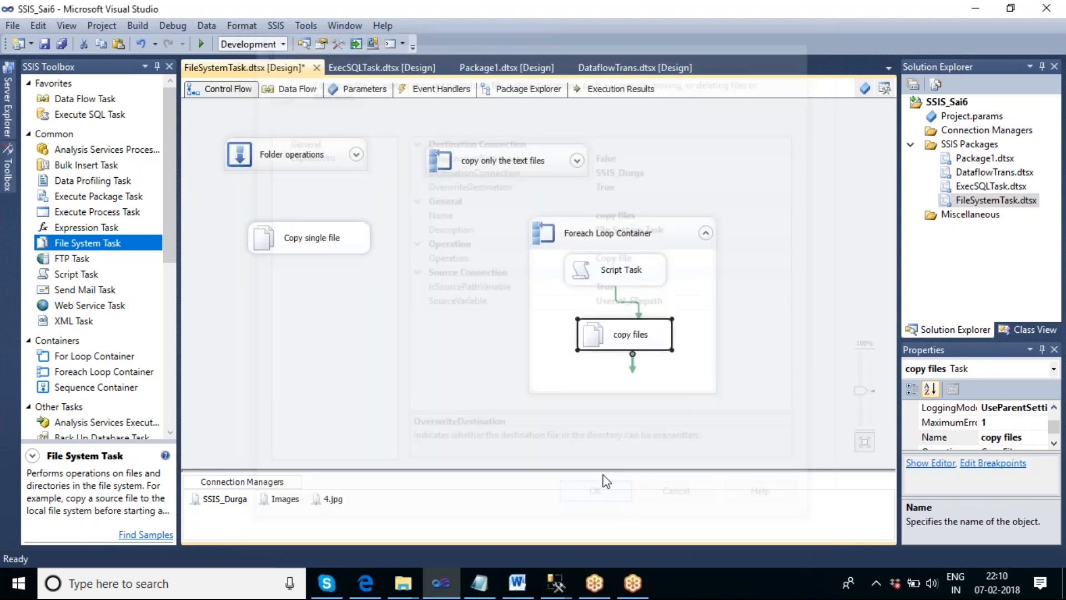
left_click(774, 306)
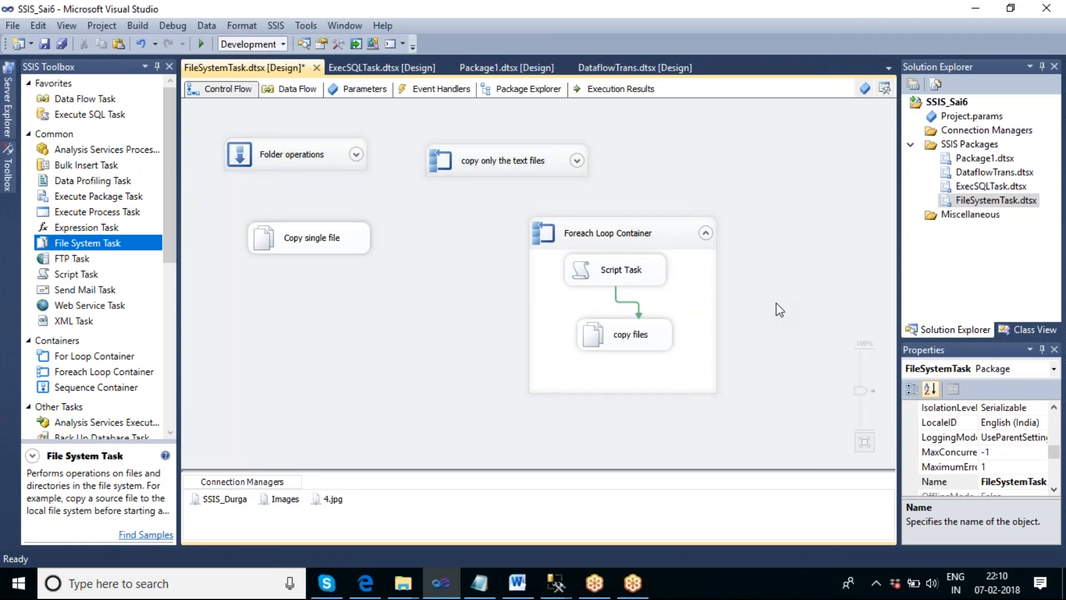
- Set the precedence constraint between Script Task and copy files to evaluate Expression and Constraint, and open the builder for its expression
double_click(626, 302)
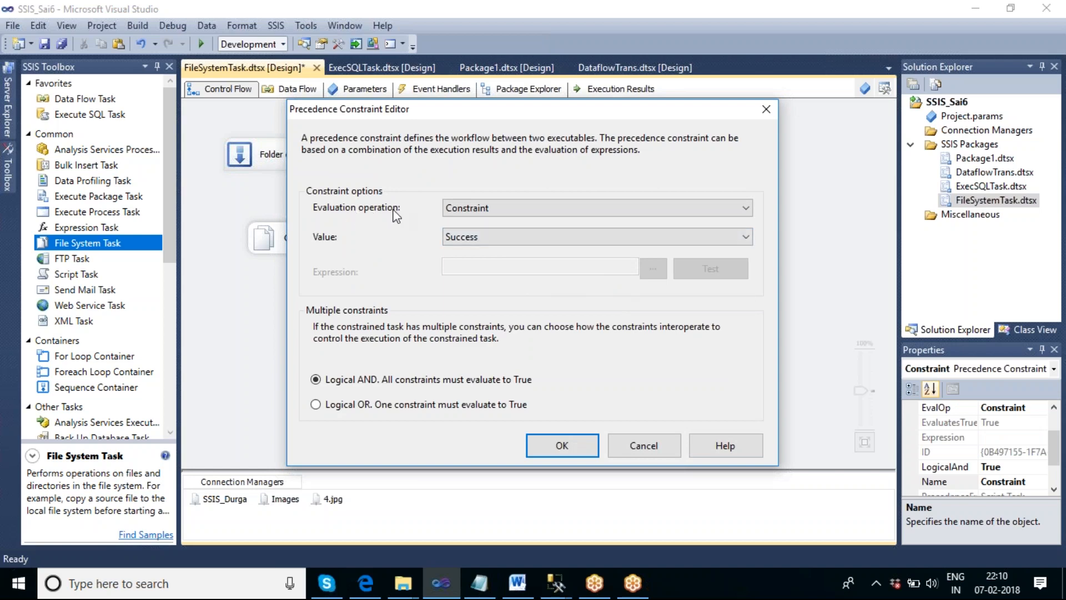
left_click(497, 207)
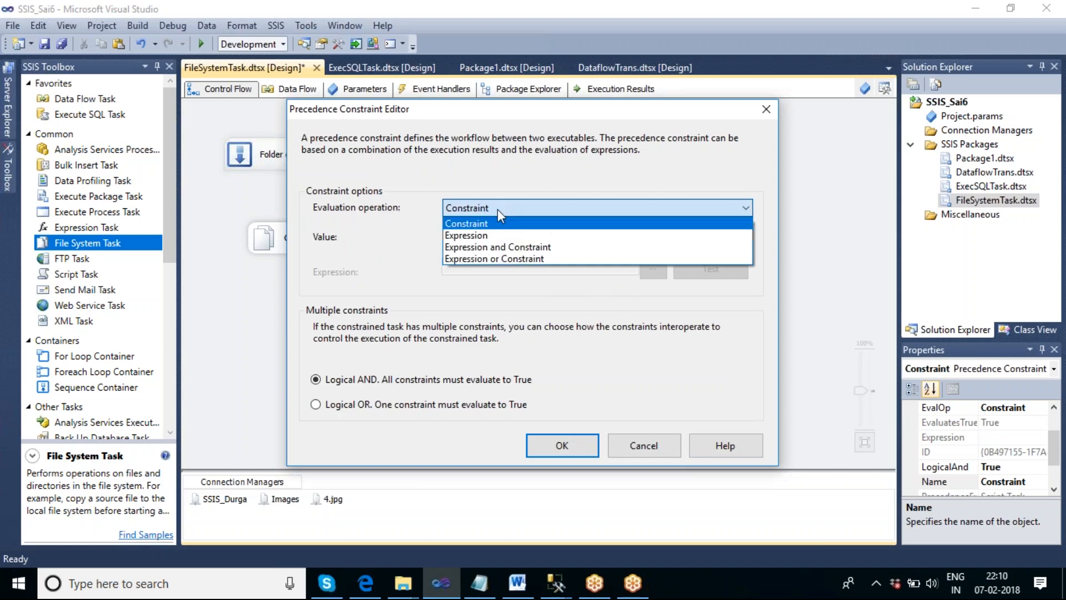
left_click(482, 246)
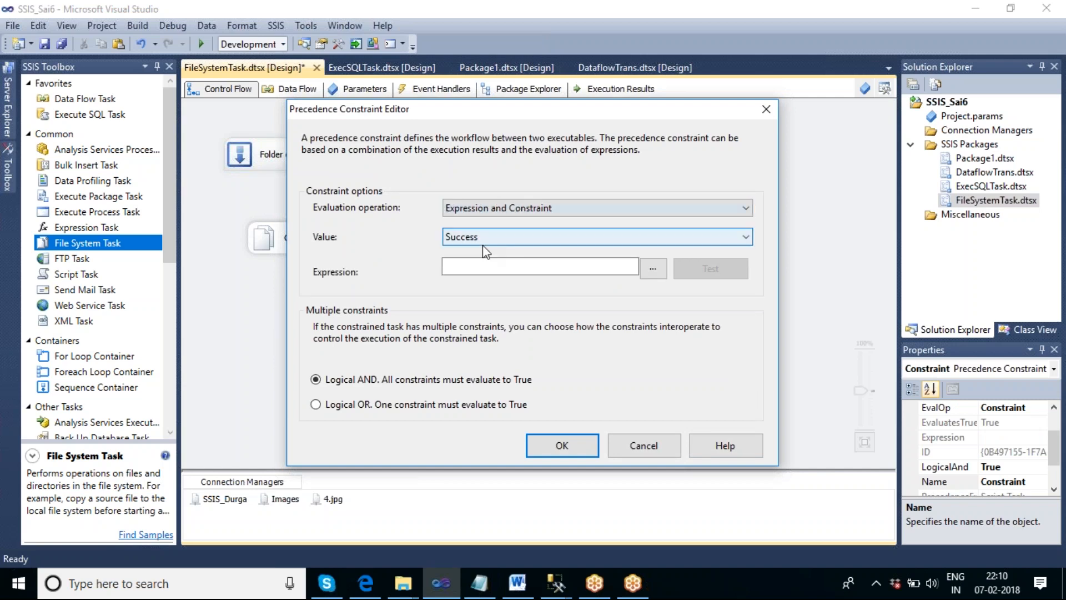
left_click(513, 208)
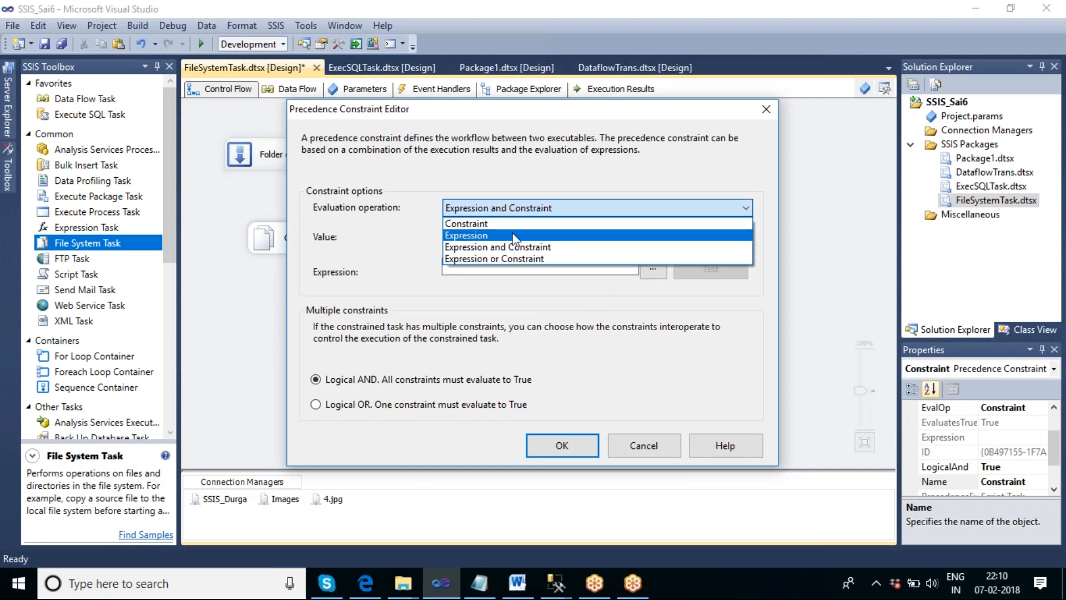
left_click(490, 248)
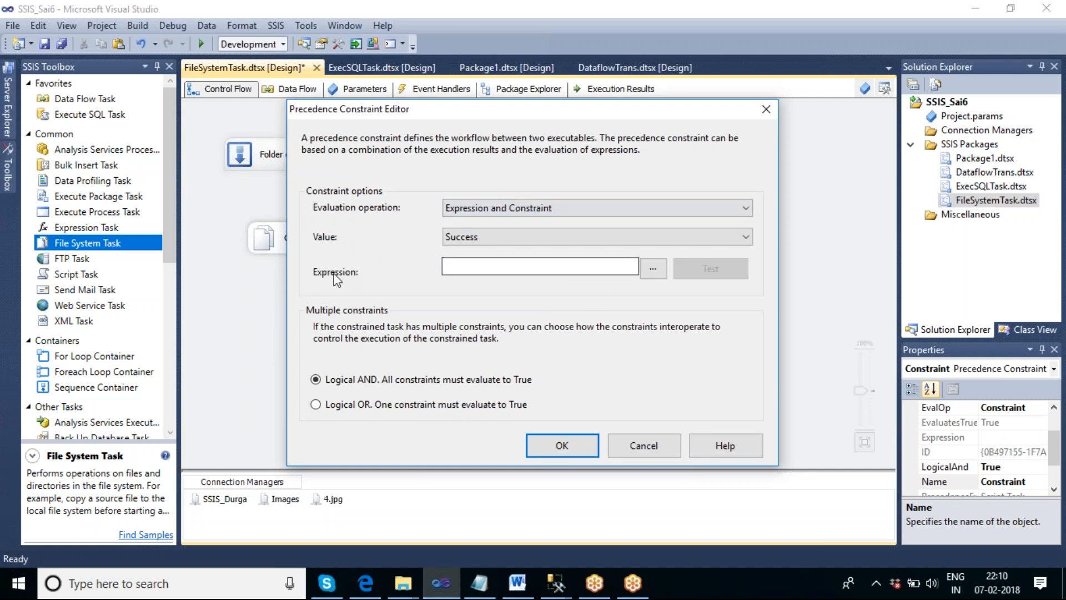
left_click(653, 271)
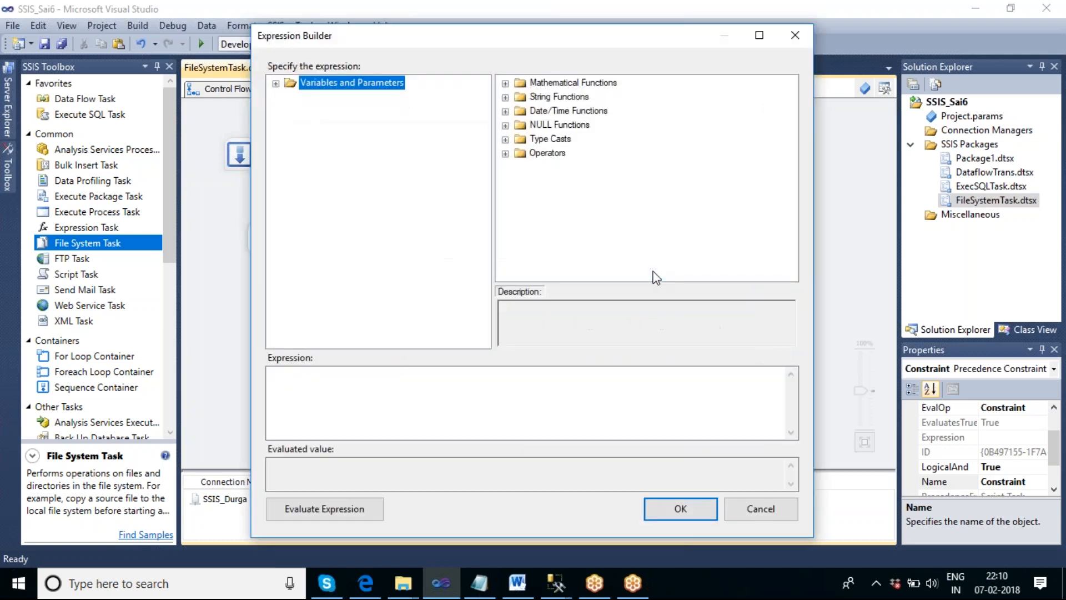
left_click(526, 405)
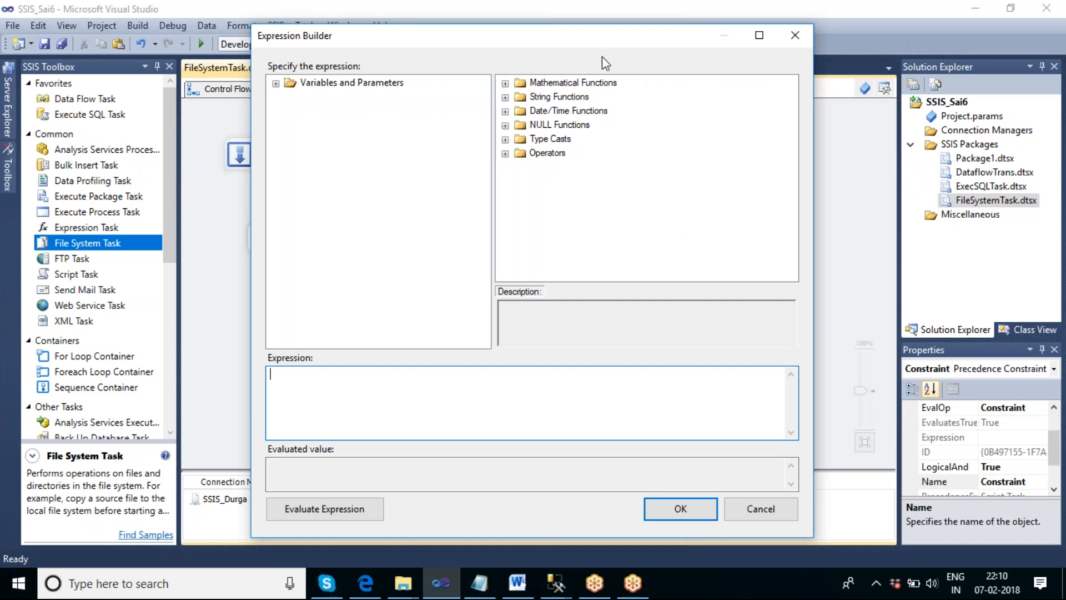
key("alt+Tab")
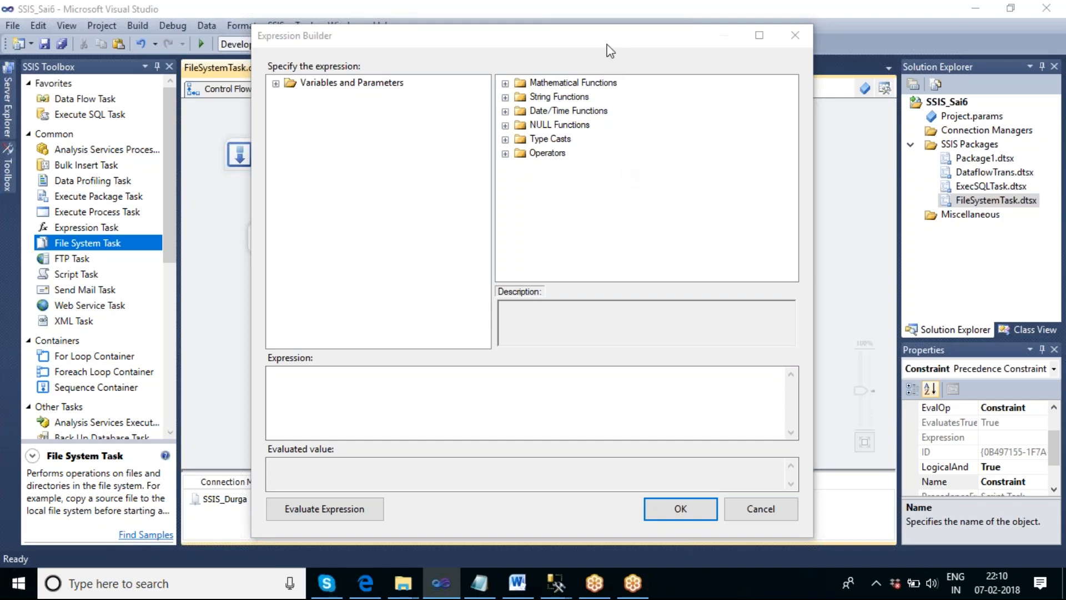
left_click(671, 215)
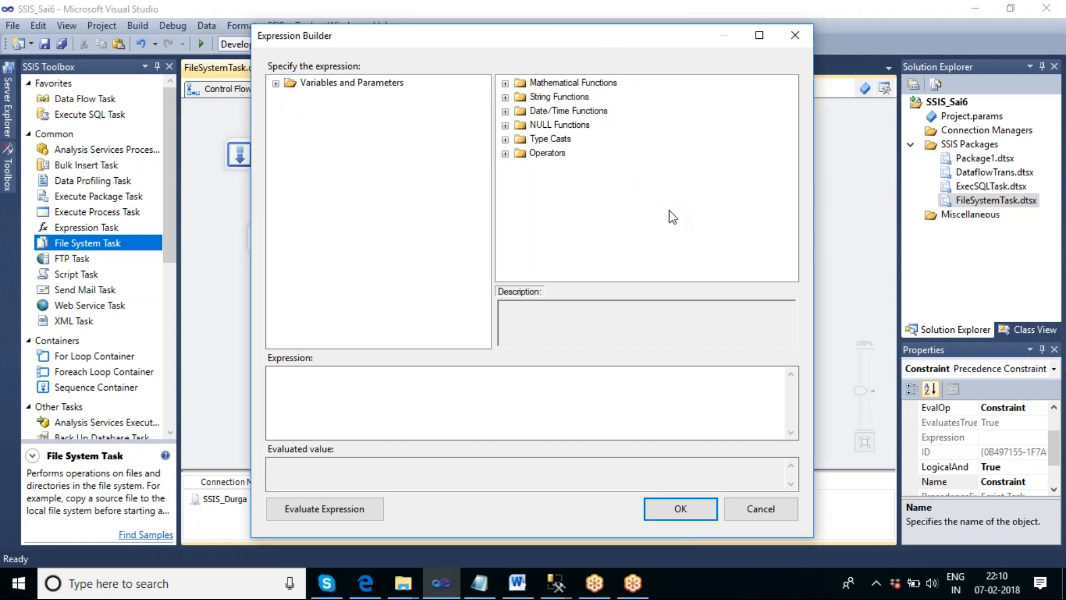
left_click(743, 21)
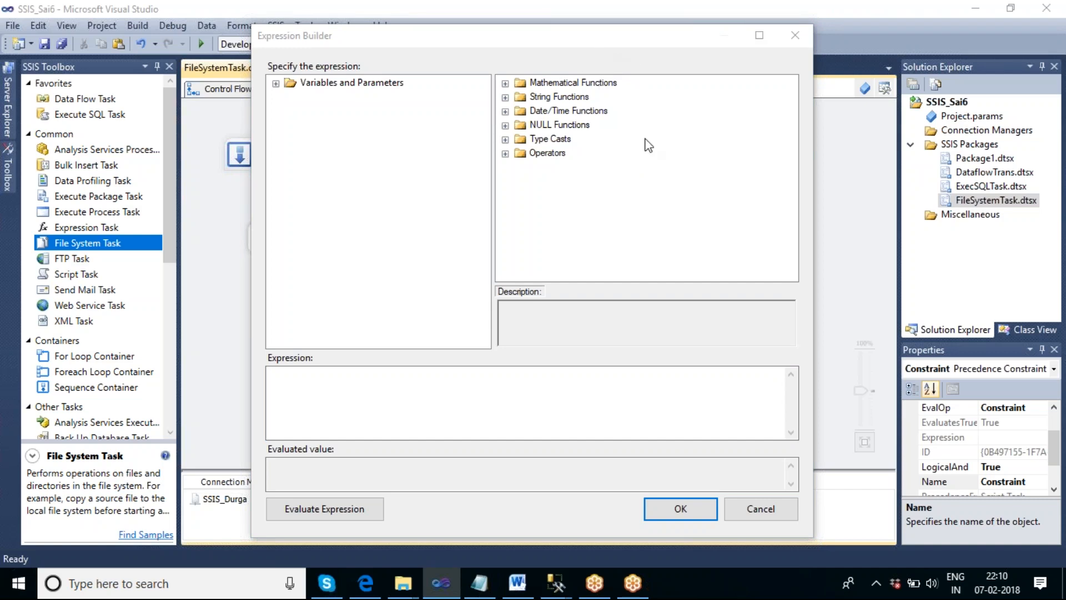
left_click(647, 169)
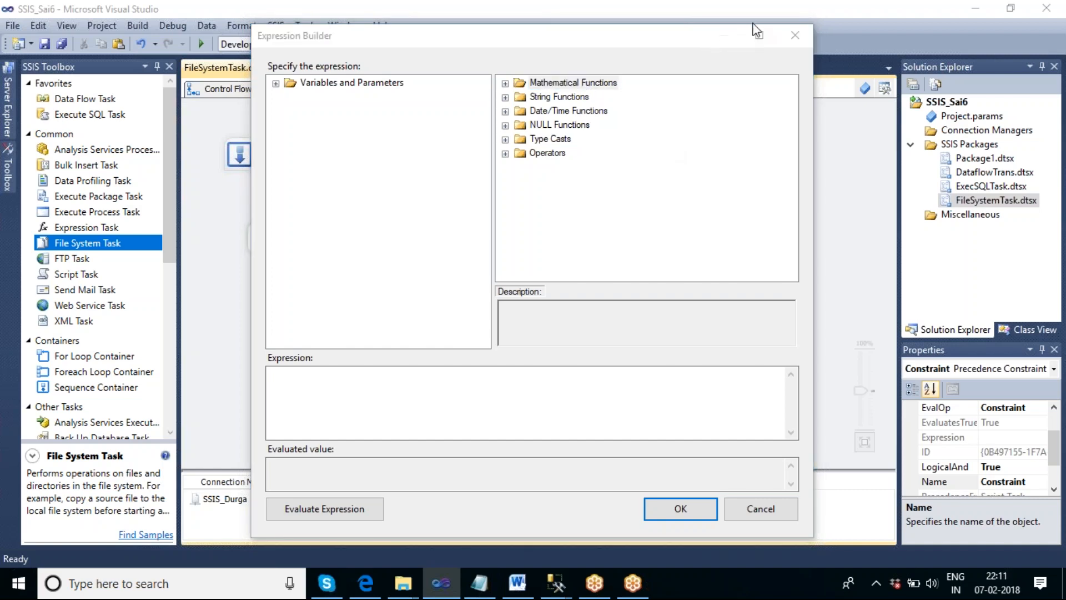
left_click(766, 25)
left_click(662, 154)
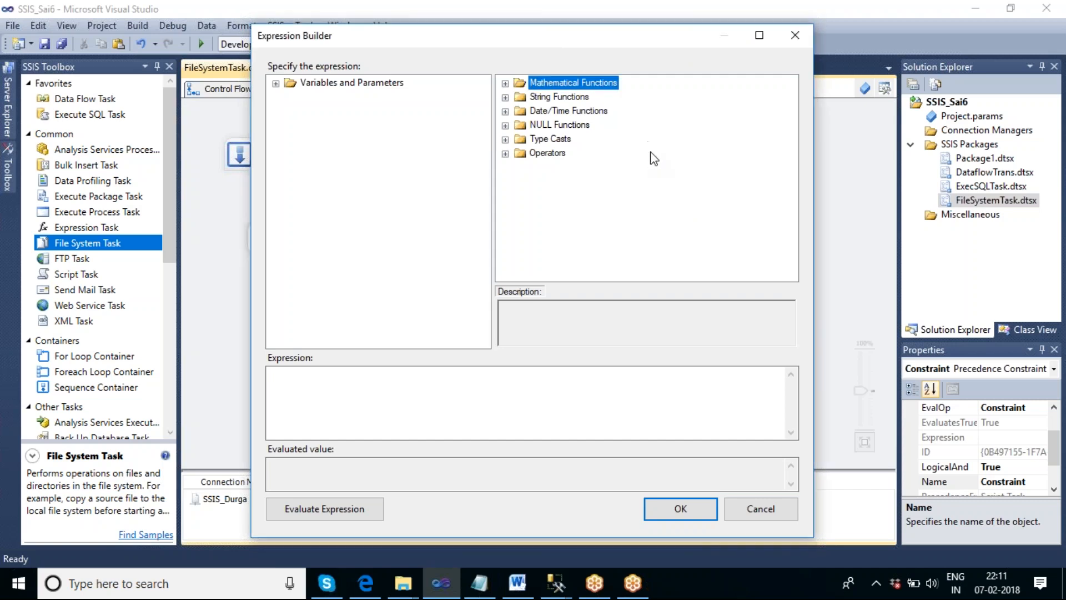
- Handwrite the example path F:\Imgs\abc.txt over the screen with the annotation pen and underline its txt extension
left_click(605, 53)
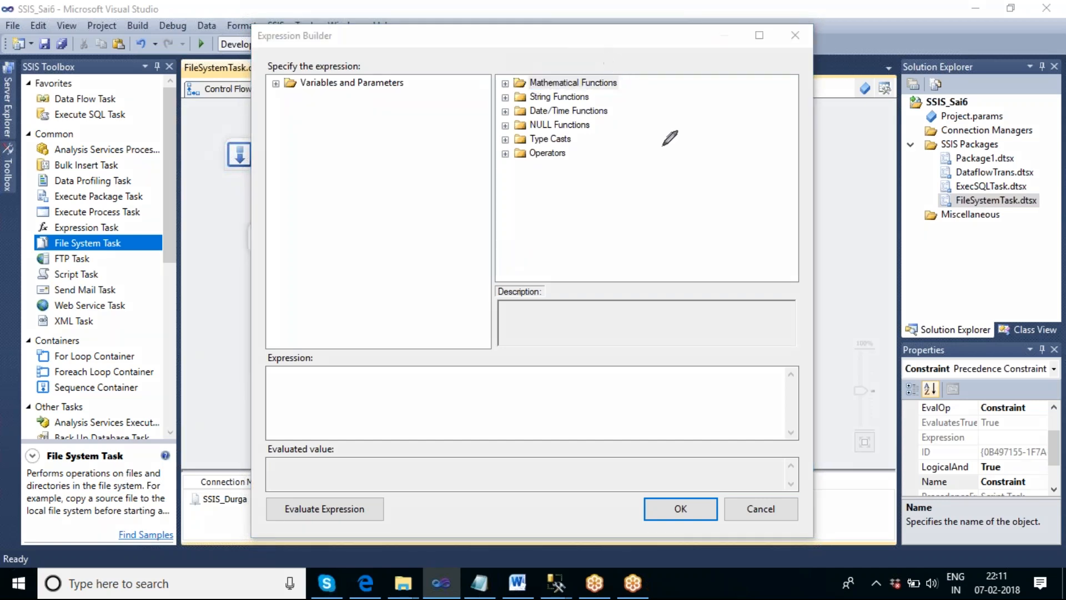
mouse_move(662, 144)
left_mouse_down()
mouse_move(670, 177)
mouse_move(688, 138)
mouse_move(690, 155)
left_mouse_up()
left_click(695, 152)
left_click(698, 164)
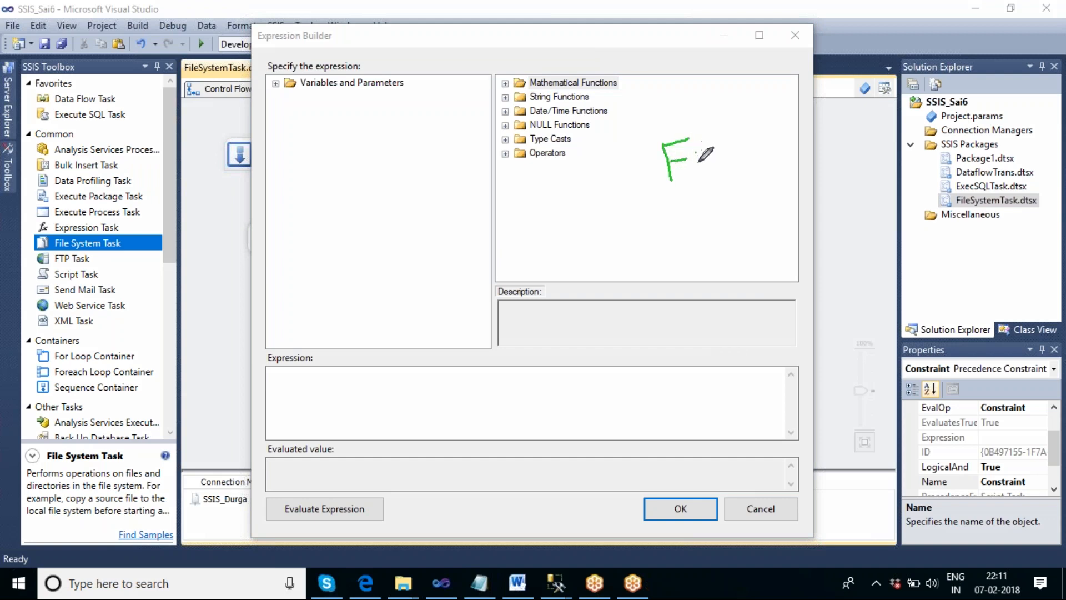
mouse_move(698, 133)
left_mouse_down()
mouse_move(715, 172)
mouse_move(740, 135)
mouse_move(720, 166)
mouse_move(748, 150)
mouse_move(772, 159)
left_mouse_up()
mouse_move(769, 114)
left_mouse_down()
mouse_move(806, 171)
mouse_move(829, 152)
left_mouse_up()
mouse_move(837, 108)
left_mouse_down()
mouse_move(833, 149)
mouse_move(840, 135)
mouse_move(860, 147)
left_mouse_up()
mouse_move(882, 113)
left_mouse_down()
mouse_move(890, 139)
mouse_move(897, 123)
mouse_move(911, 135)
mouse_move(901, 138)
mouse_move(913, 122)
mouse_move(920, 138)
mouse_move(934, 112)
left_mouse_up()
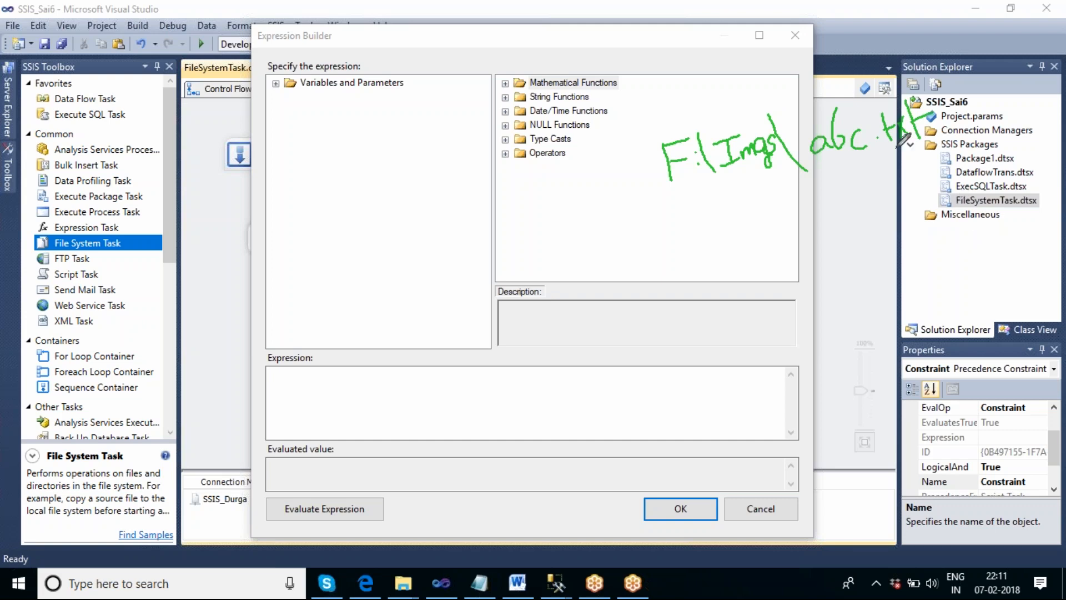
left_click_drag(886, 156, 937, 143)
- Handwrite the conditions "= txt or = xml" below the example path and wrap the path as right( ,3)
mouse_move(768, 225)
left_mouse_down()
mouse_move(771, 259)
mouse_move(784, 236)
mouse_move(805, 245)
mouse_move(787, 253)
left_mouse_up()
mouse_move(798, 211)
left_mouse_down()
mouse_move(814, 234)
mouse_move(817, 221)
left_mouse_up()
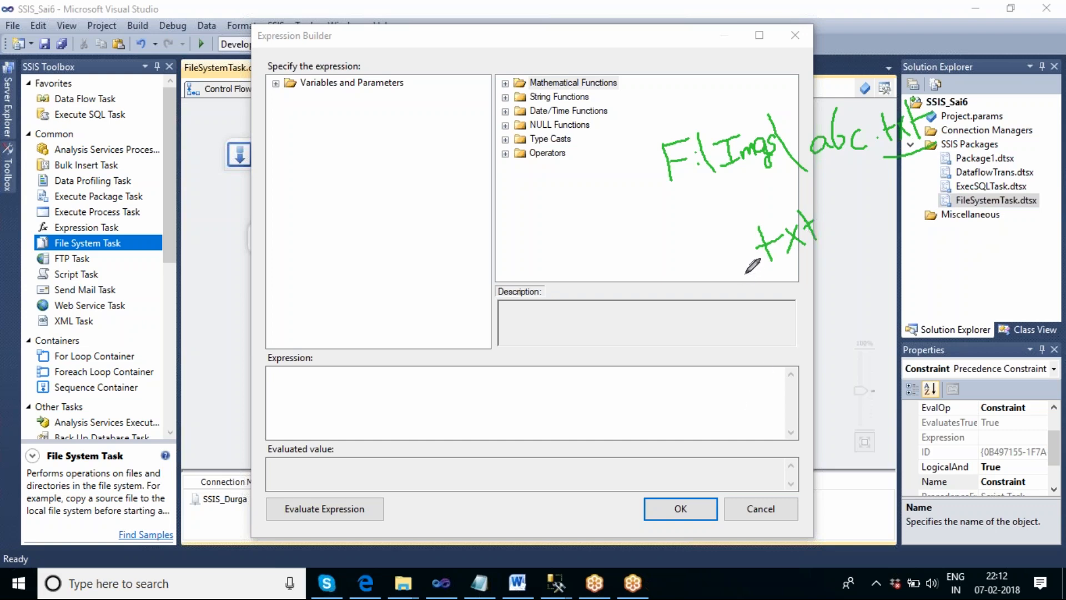
mouse_move(820, 280)
left_mouse_down()
mouse_move(811, 299)
mouse_move(845, 273)
left_mouse_up()
mouse_move(809, 336)
left_mouse_down()
mouse_move(821, 347)
mouse_move(811, 360)
mouse_move(844, 337)
mouse_move(868, 343)
mouse_move(878, 332)
left_mouse_up()
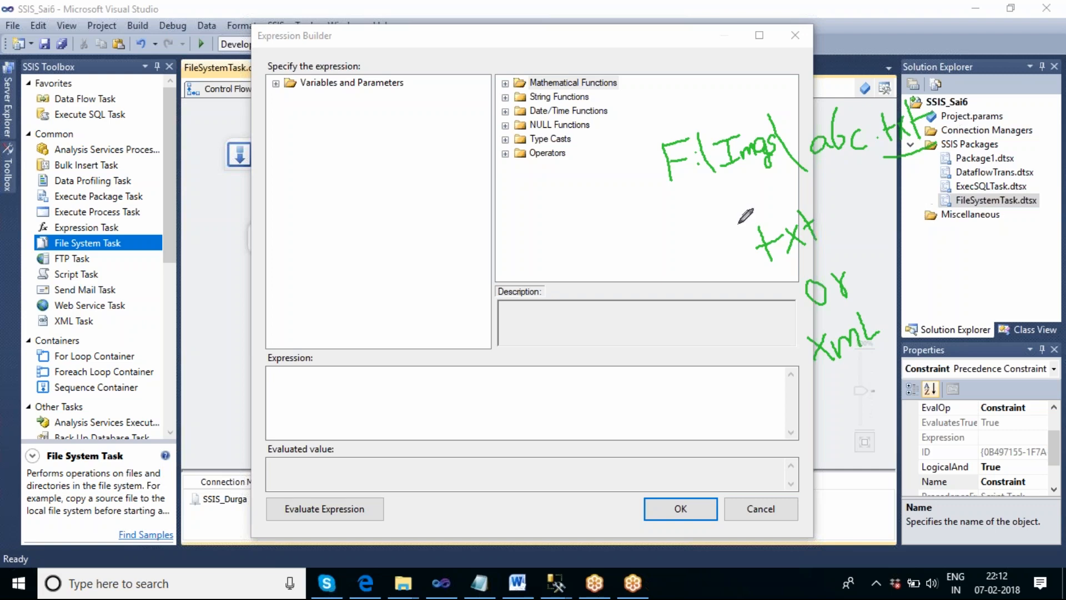
mouse_move(569, 176)
left_mouse_down()
mouse_move(571, 203)
mouse_move(583, 186)
mouse_move(589, 200)
mouse_move(607, 183)
mouse_move(615, 200)
mouse_move(623, 185)
mouse_move(634, 198)
mouse_move(644, 174)
left_mouse_up()
left_click(591, 176)
left_click_drag(677, 134, 689, 194)
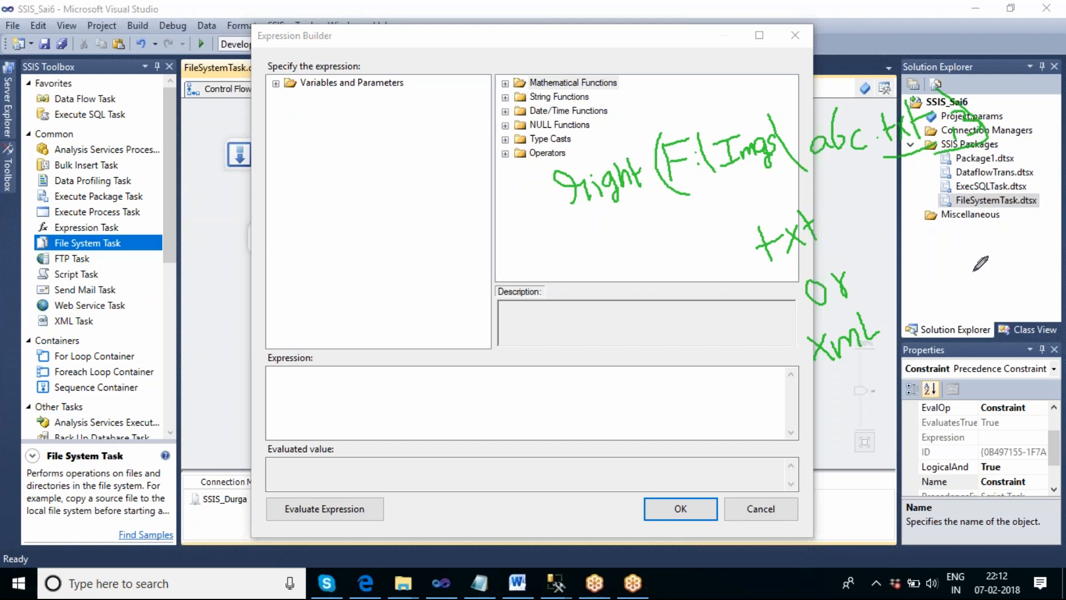
mouse_move(716, 257)
left_mouse_down()
mouse_move(741, 253)
mouse_move(755, 265)
left_mouse_up()
mouse_move(789, 361)
left_mouse_down()
mouse_move(800, 354)
mouse_move(820, 368)
left_mouse_up()
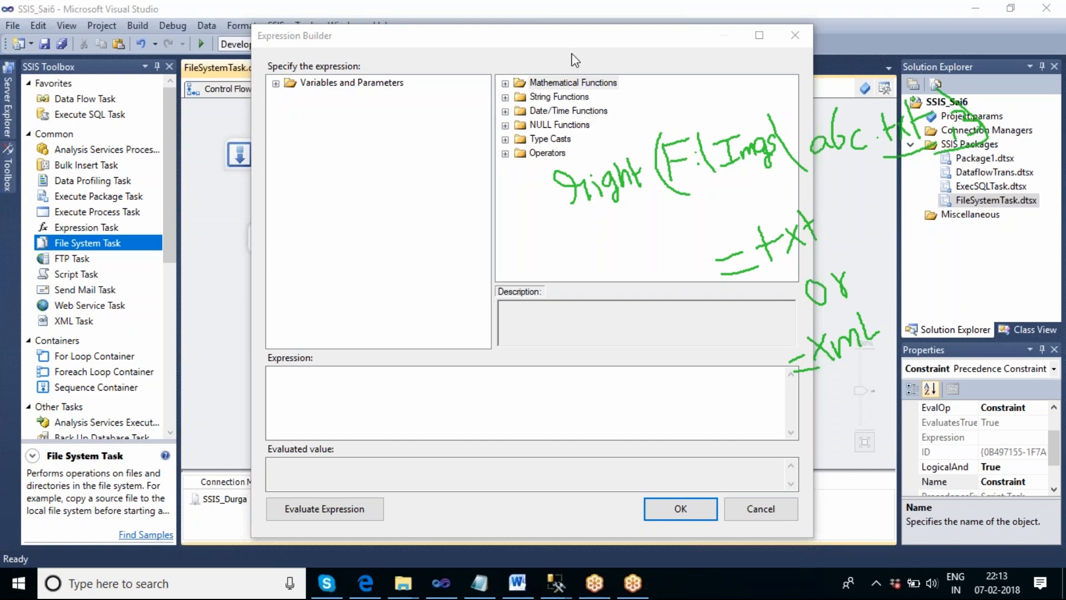
- Look up the RIGHT string function and insert the User::V_Filepath variable into the expression
left_click(375, 402)
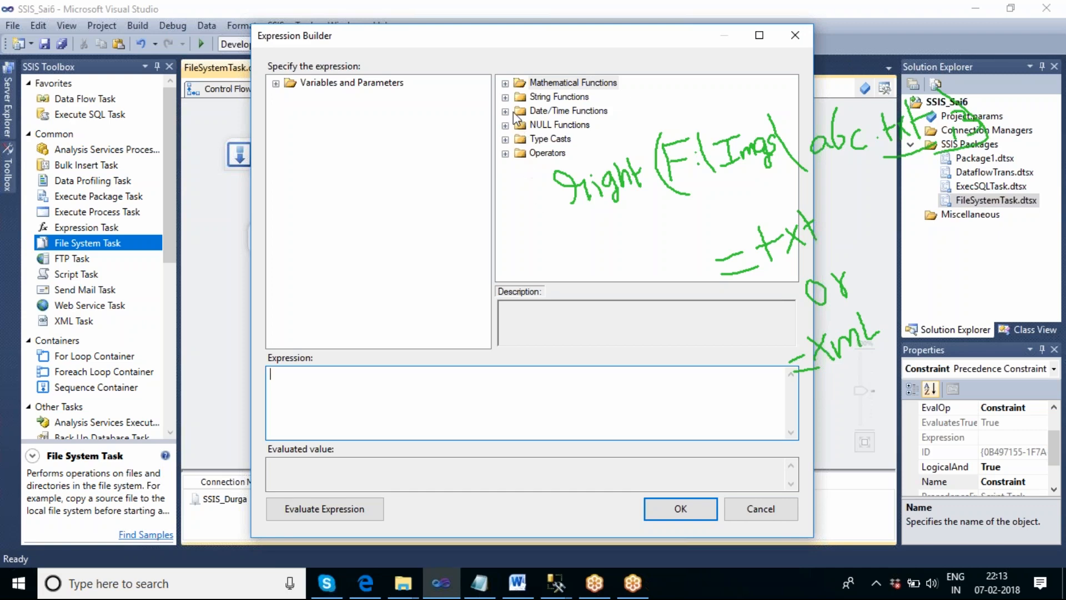
left_click(505, 98)
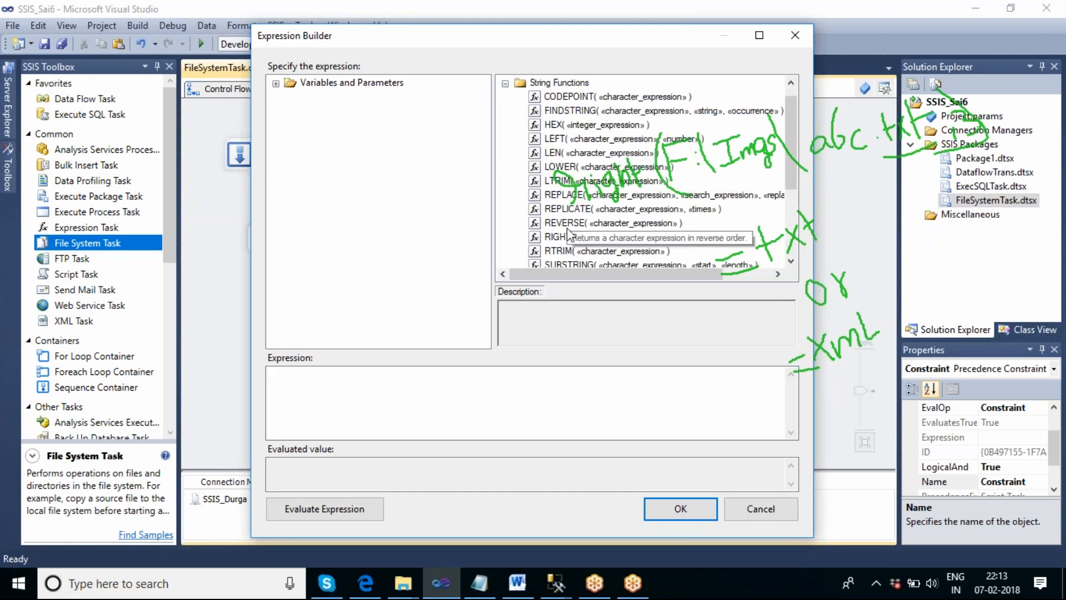
left_click(551, 238)
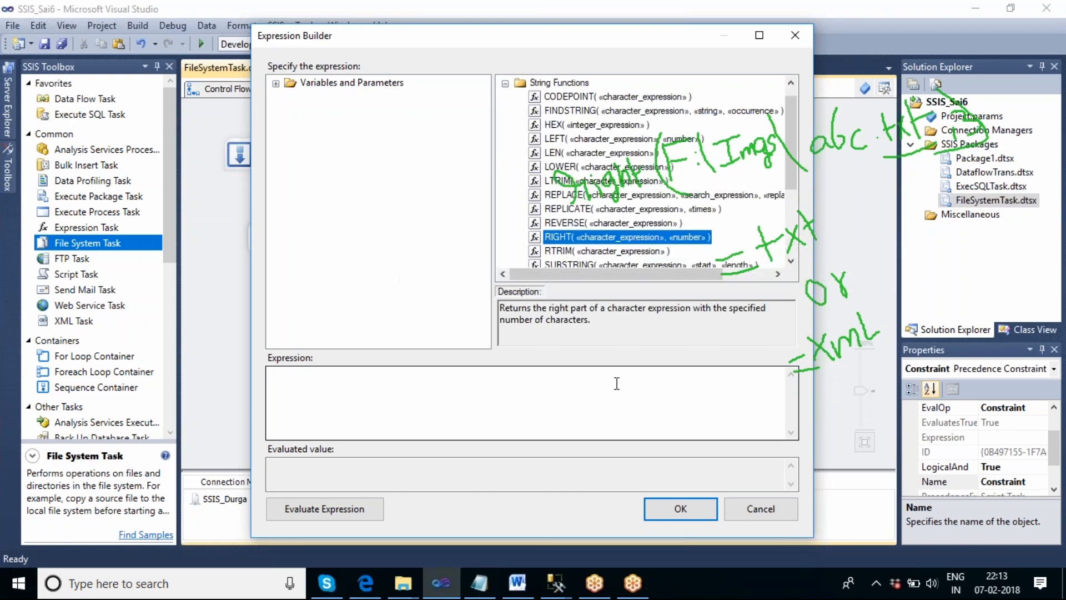
left_click(347, 392)
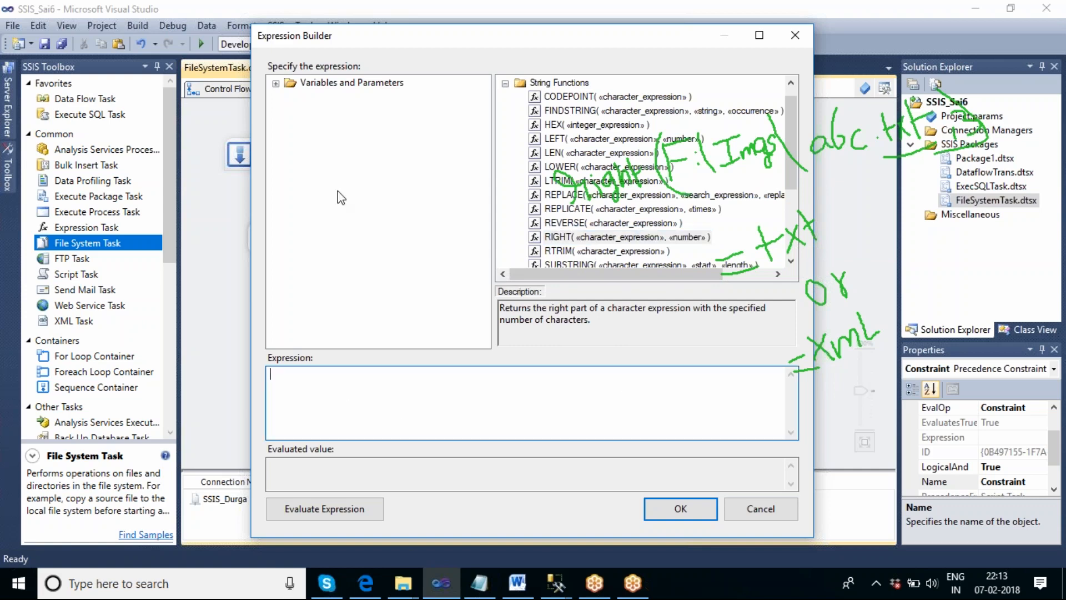
left_click(278, 86)
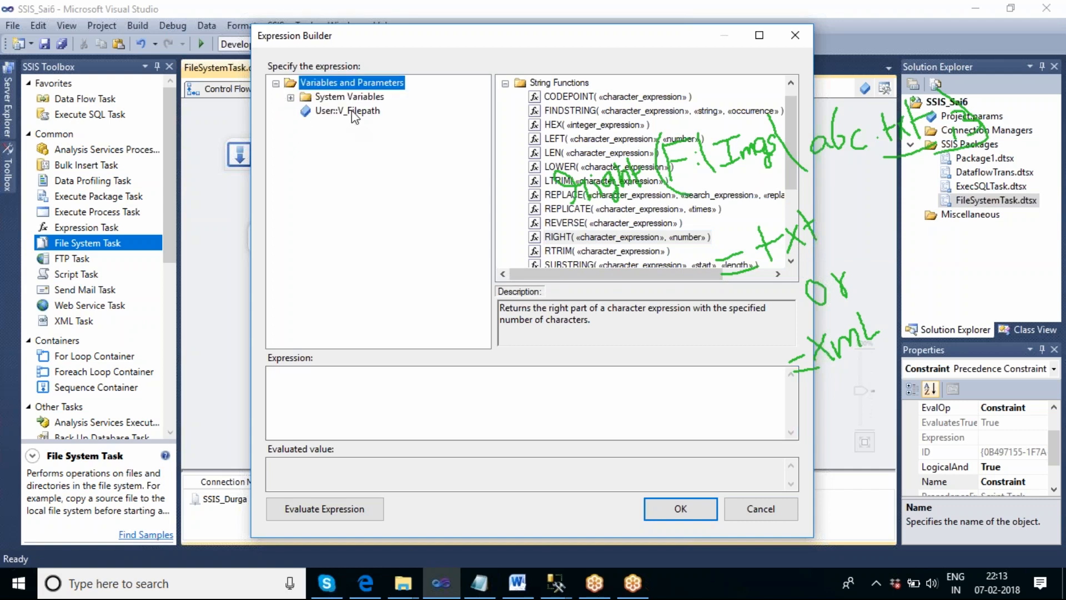
left_click_drag(361, 118, 391, 397)
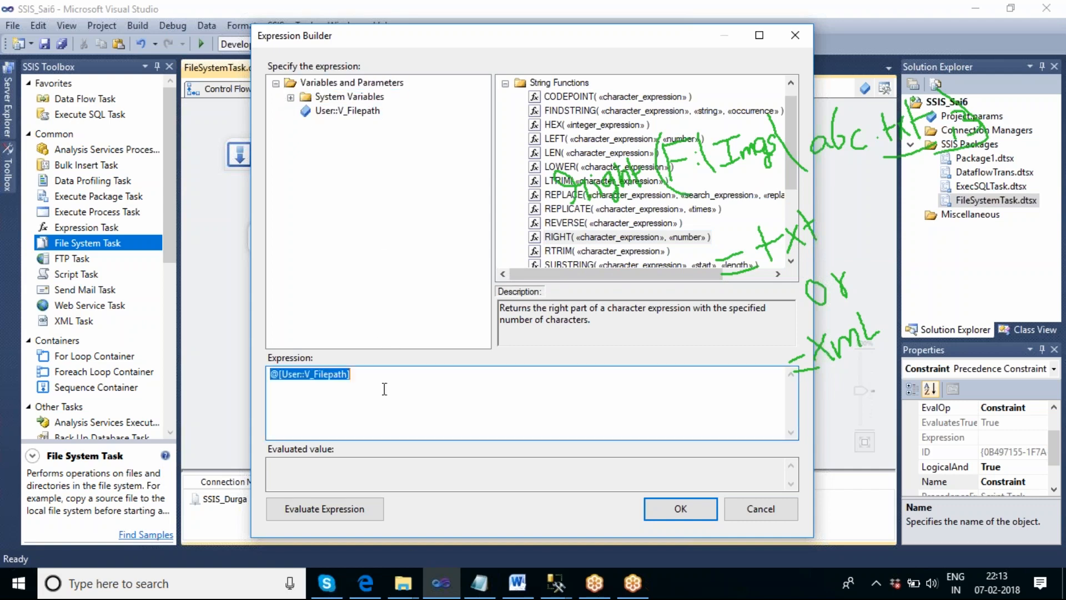
left_click(371, 378)
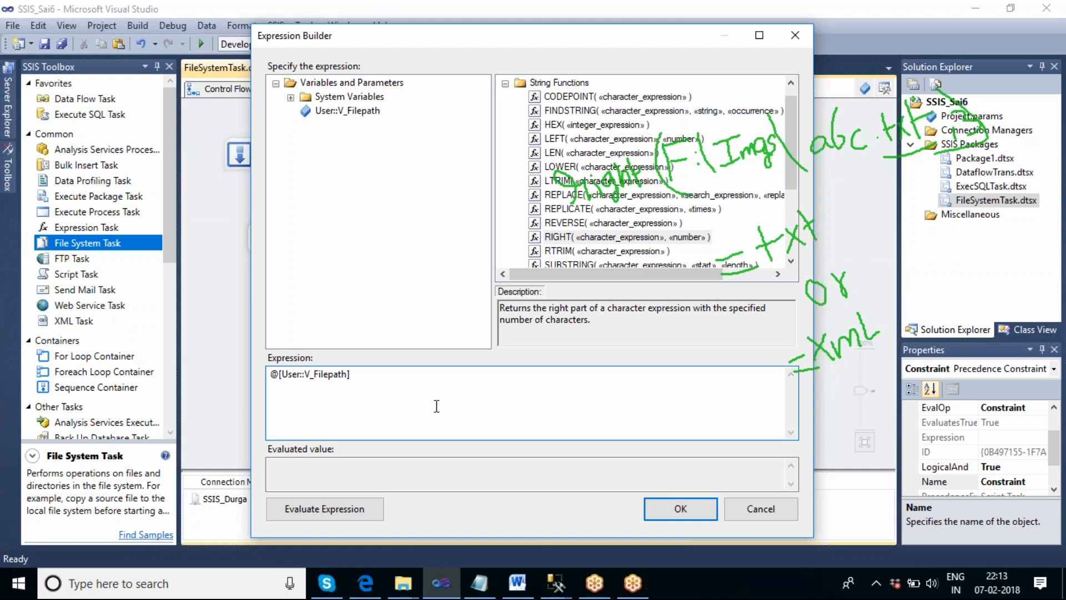
- Complete the expression as Right(@[User::V_Filepath],3)=="TXT"
key("Home")
type("Rith")
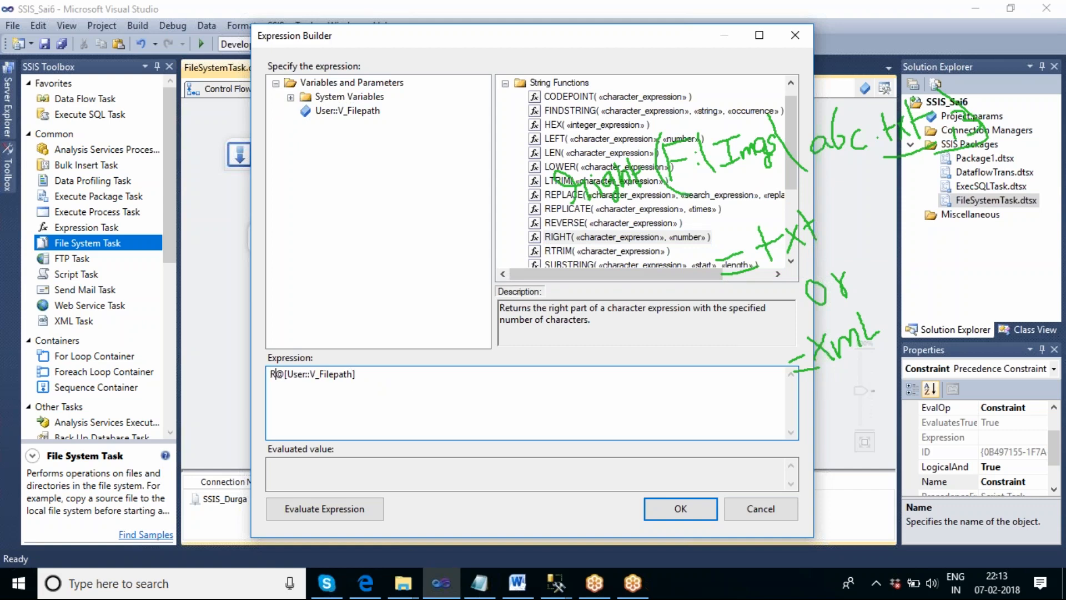
key("BackSpace")
key("BackSpace")
key("BackSpace")
type("ight")
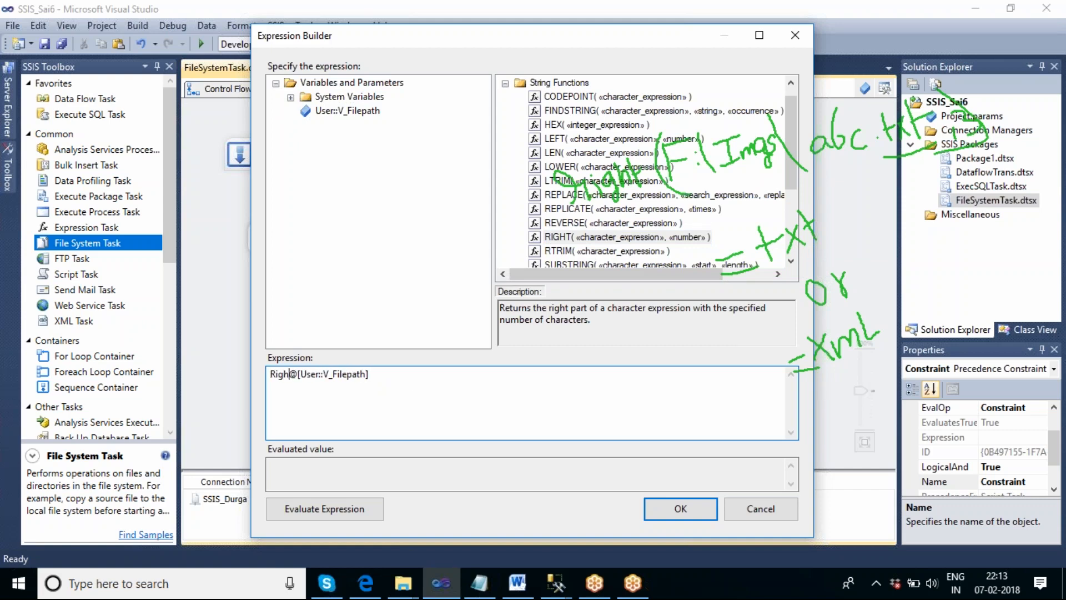
type("(")
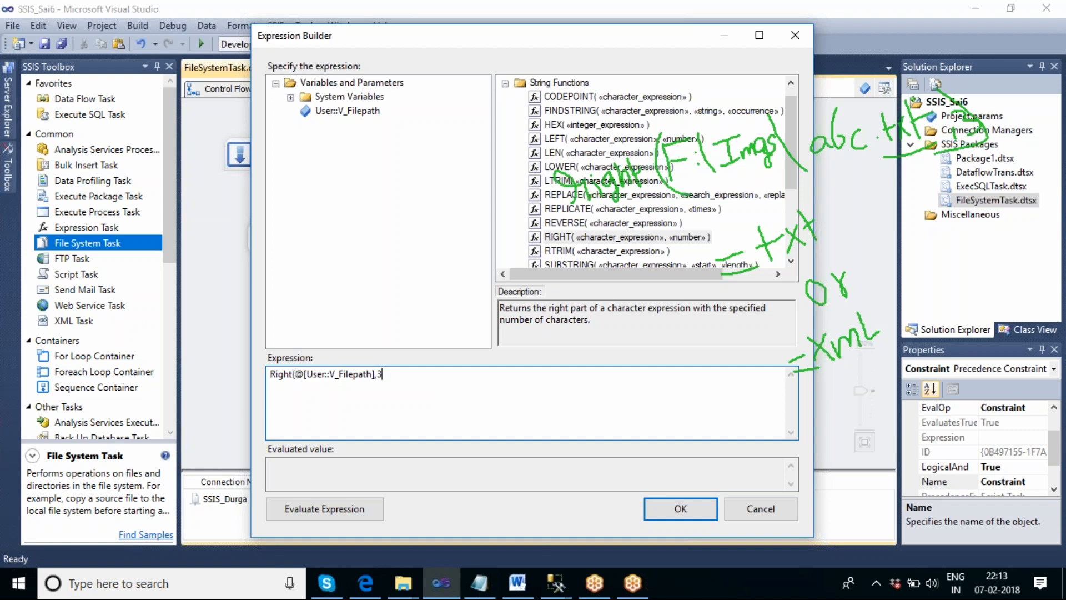
type("==\"TXT")
- Switch to the Images folder in File Explorer, widen the Name column to check the file extensions, and return to the Expression Builder
left_click(407, 572)
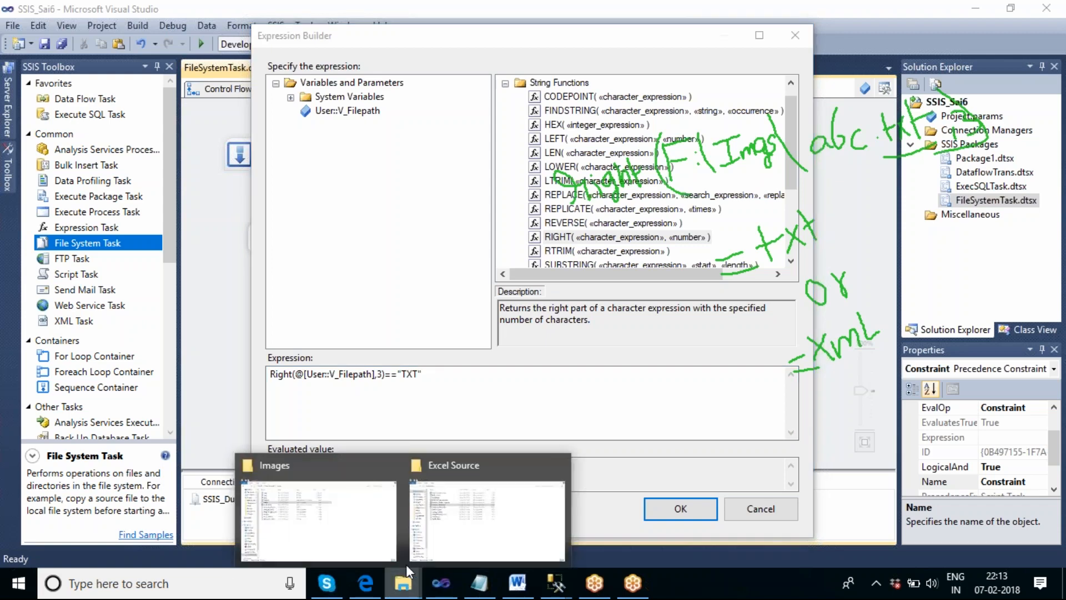
left_click(348, 531)
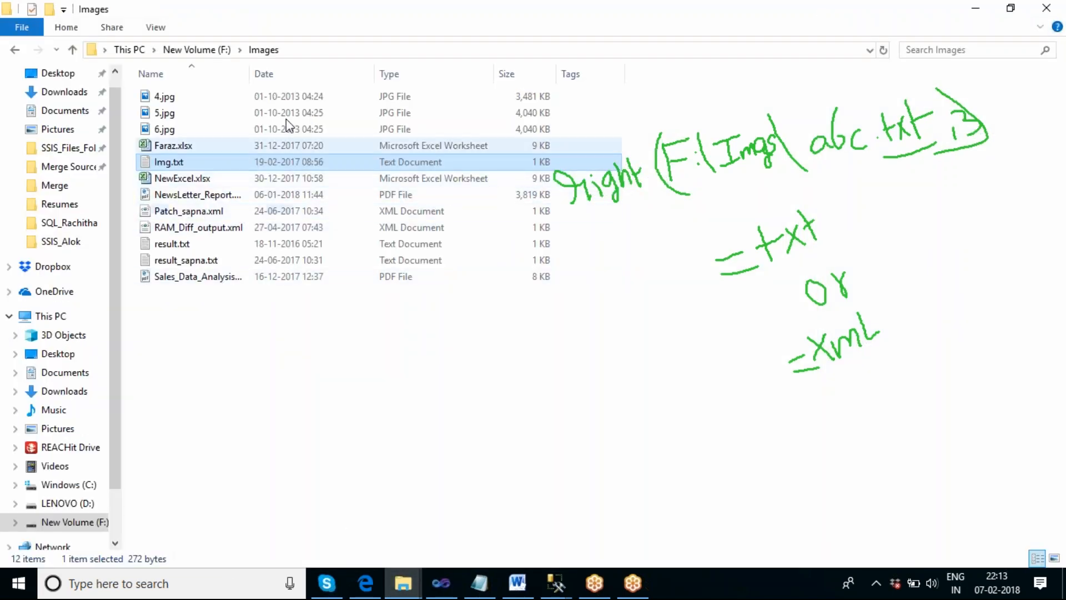
left_click_drag(251, 62, 385, 59)
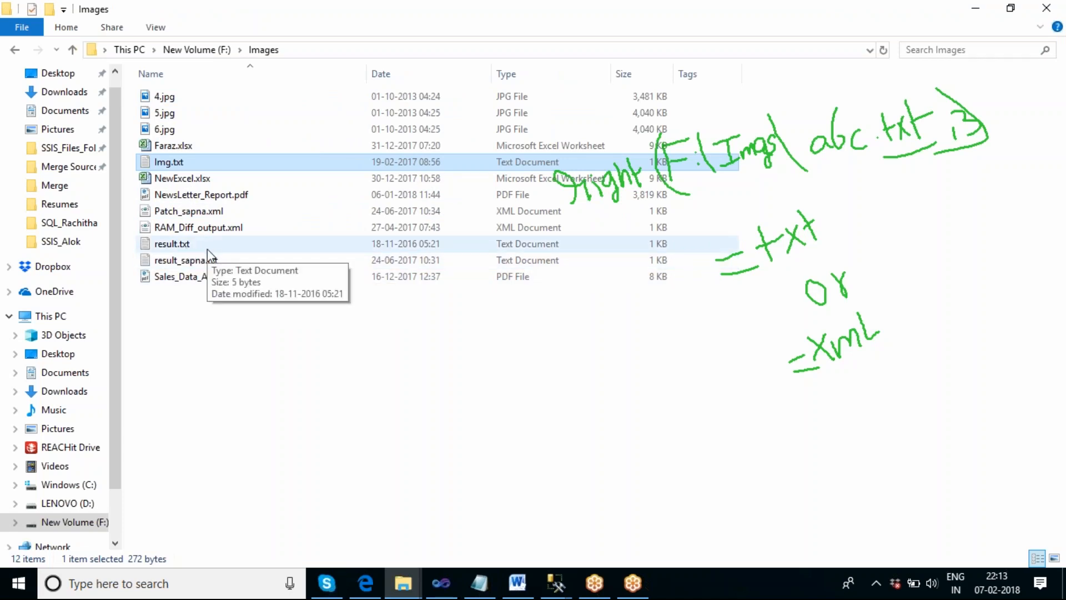
key("alt+Tab")
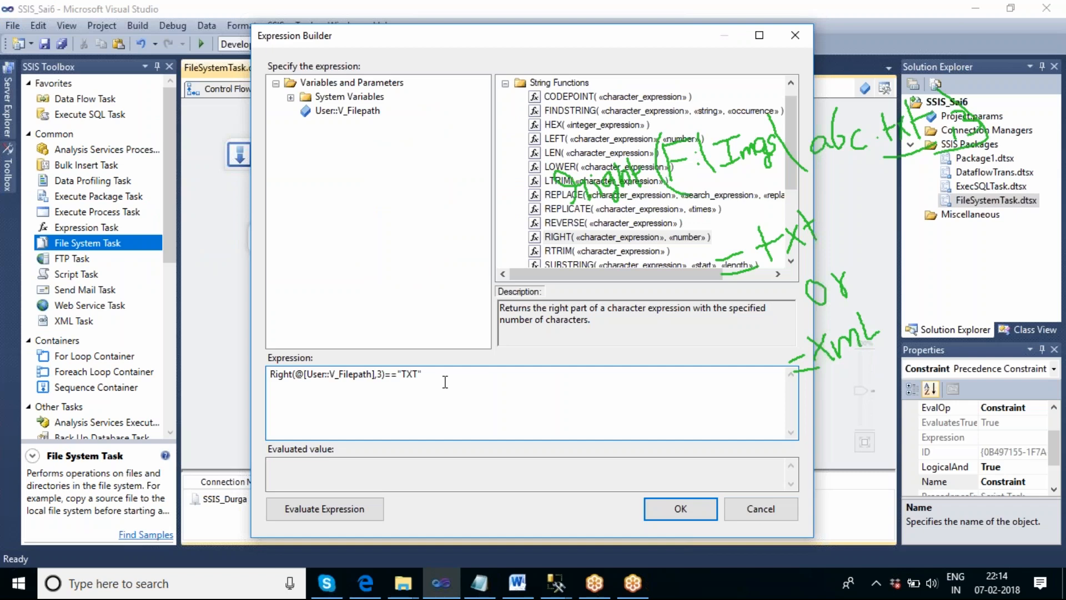
- Wrap the Right function in Upper so the expression reads Upper(Right(@[User::V_Filepath],3)) =="TXT"
left_click(272, 376)
type("Upper(")
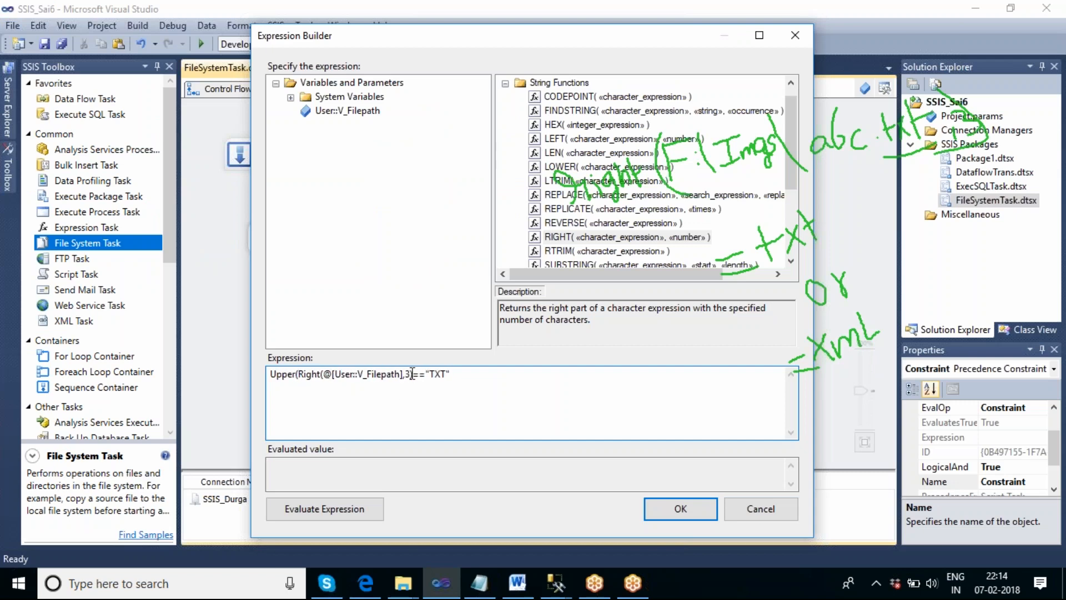
left_click(414, 374)
type(")")
left_click(413, 376)
type(")")
- Copy the whole TXT condition in the expression and append the || operator after it
left_click(464, 376)
key("ctrl+a")
key("ctrl+c")
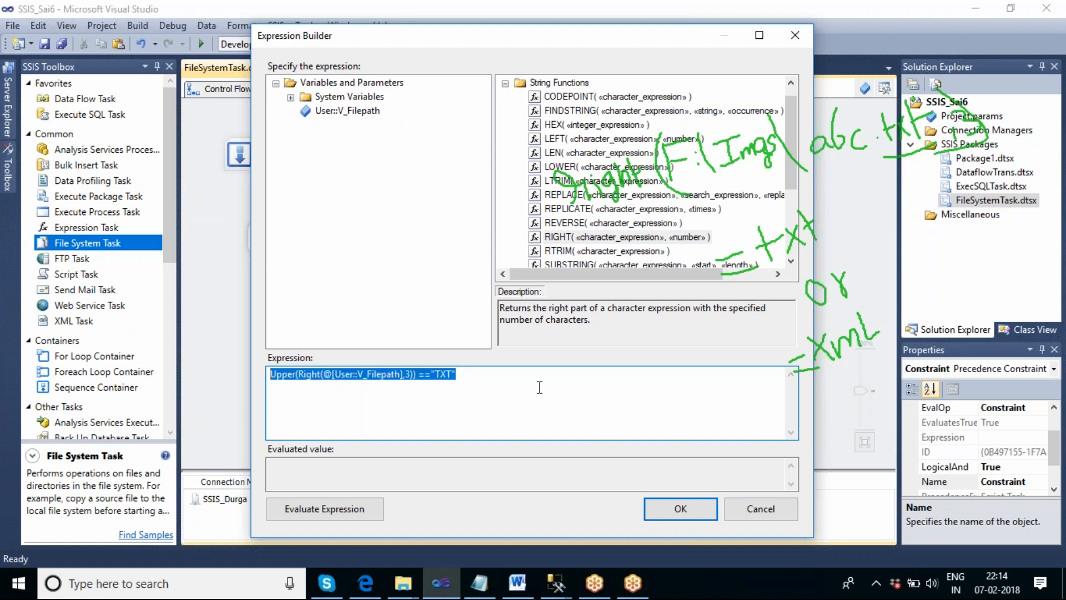
left_click(541, 380)
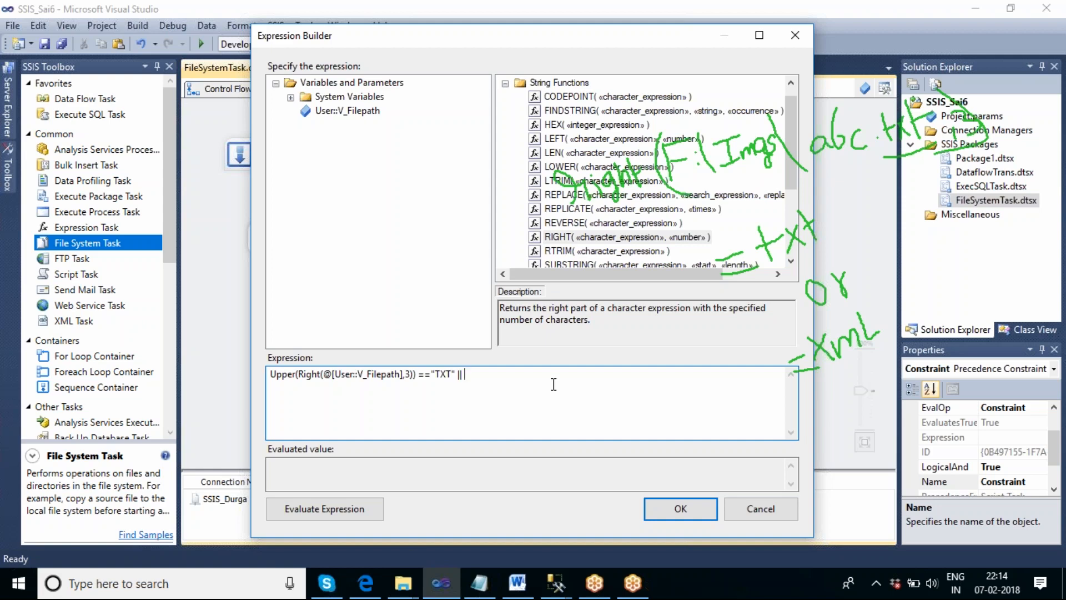
- Look up the Logical OR operator among the expression operators
left_click(505, 84)
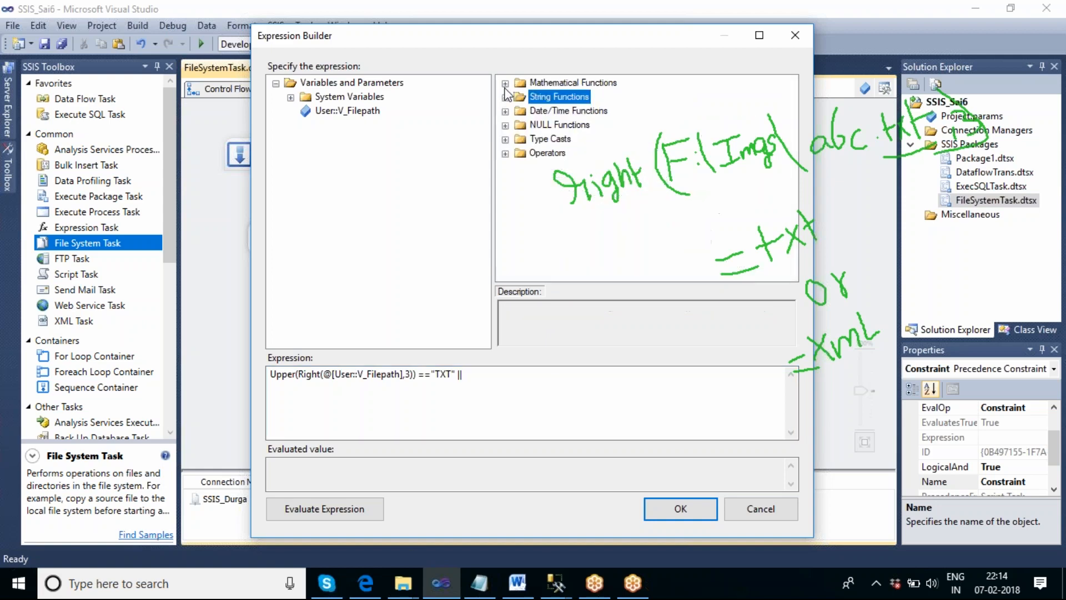
left_click(711, 53)
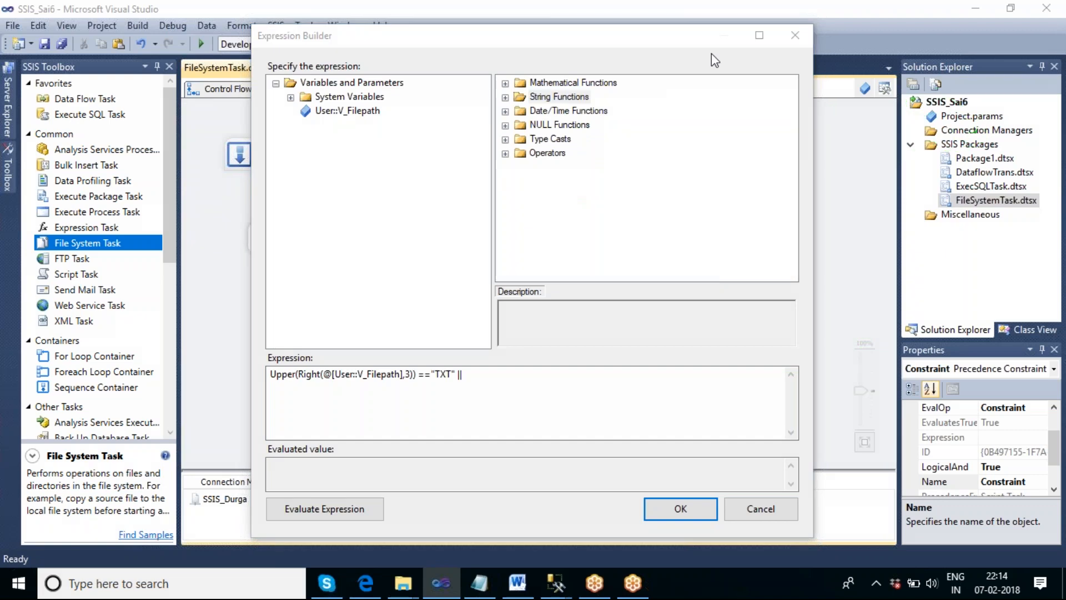
left_click(506, 153)
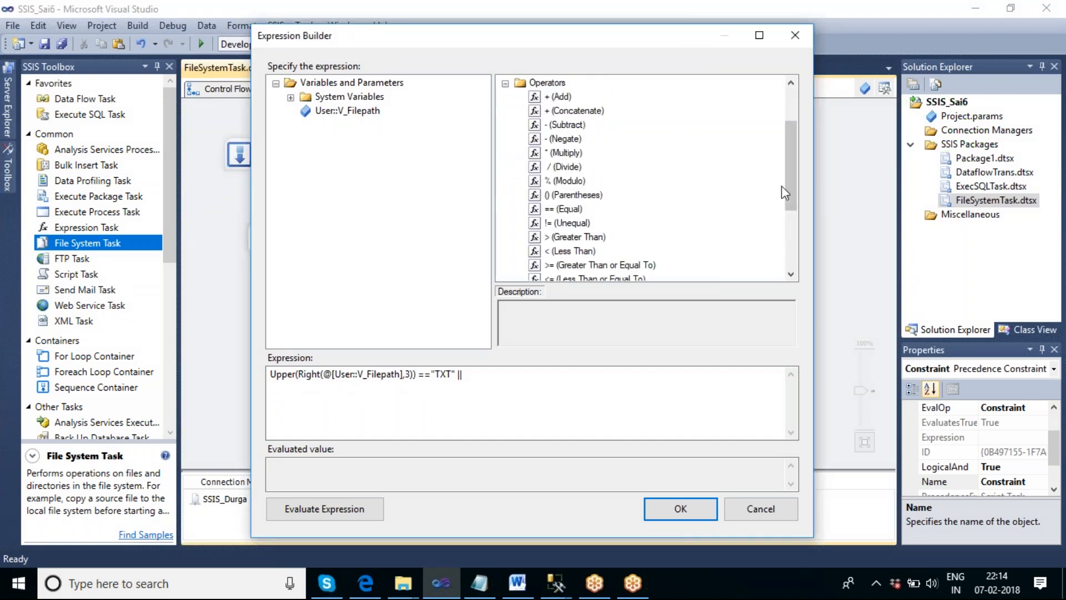
left_click_drag(792, 165, 782, 216)
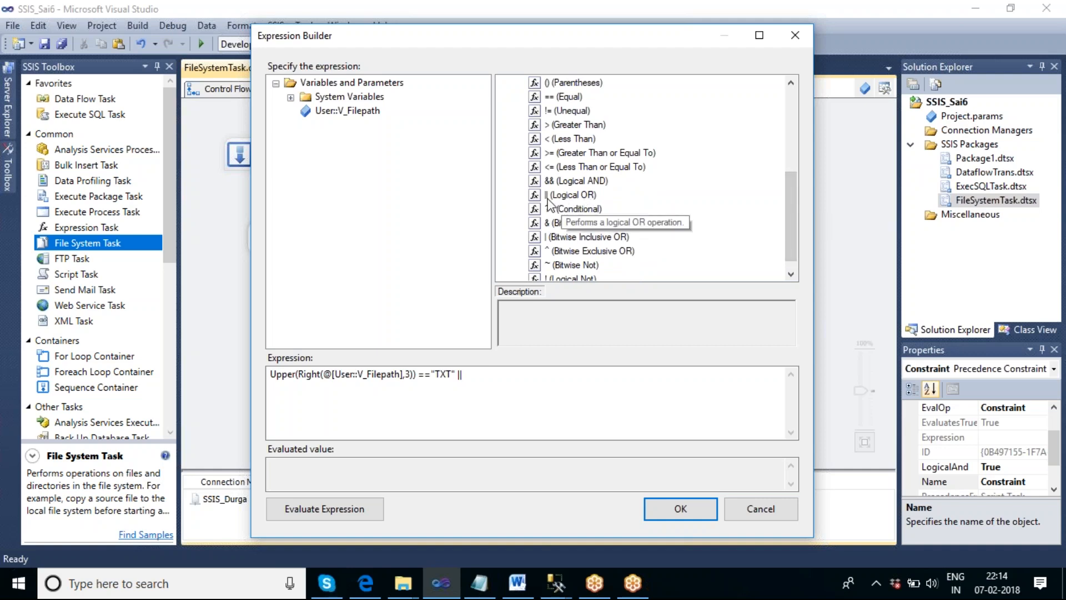
- Paste the copied condition after ||, change its compared extension to "XML", and accept the expression and the precedence constraint
left_click(489, 377)
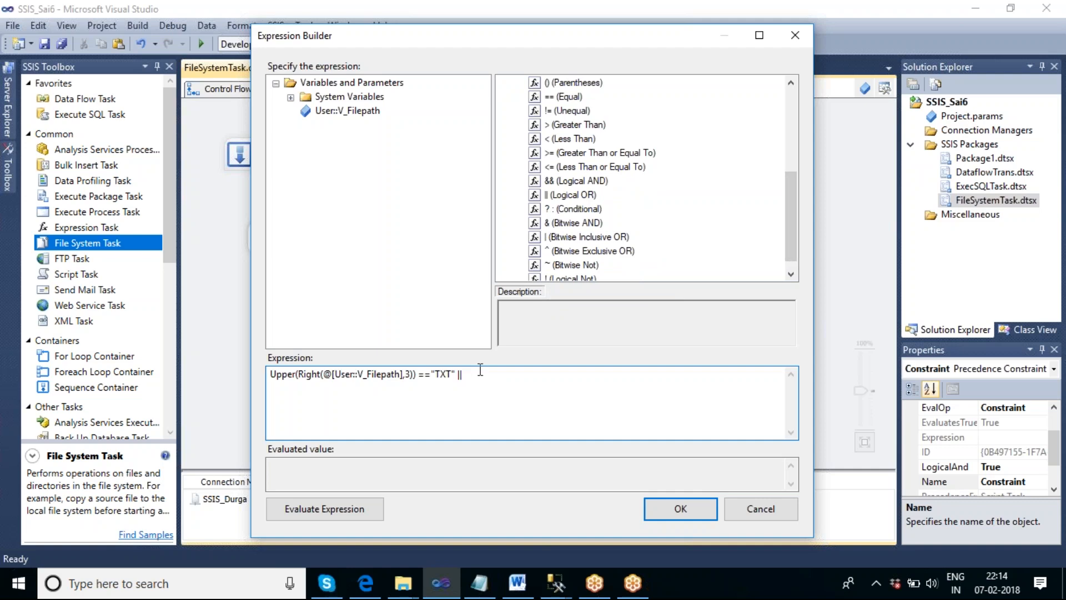
key("ctrl+v")
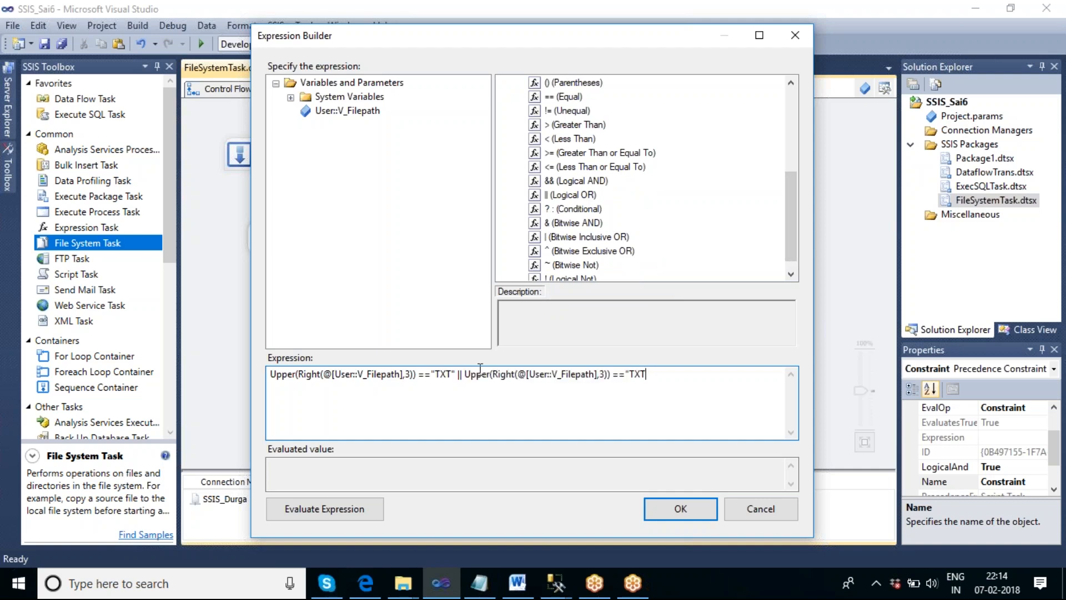
key("BackSpace")
type("XML")
left_click(662, 514)
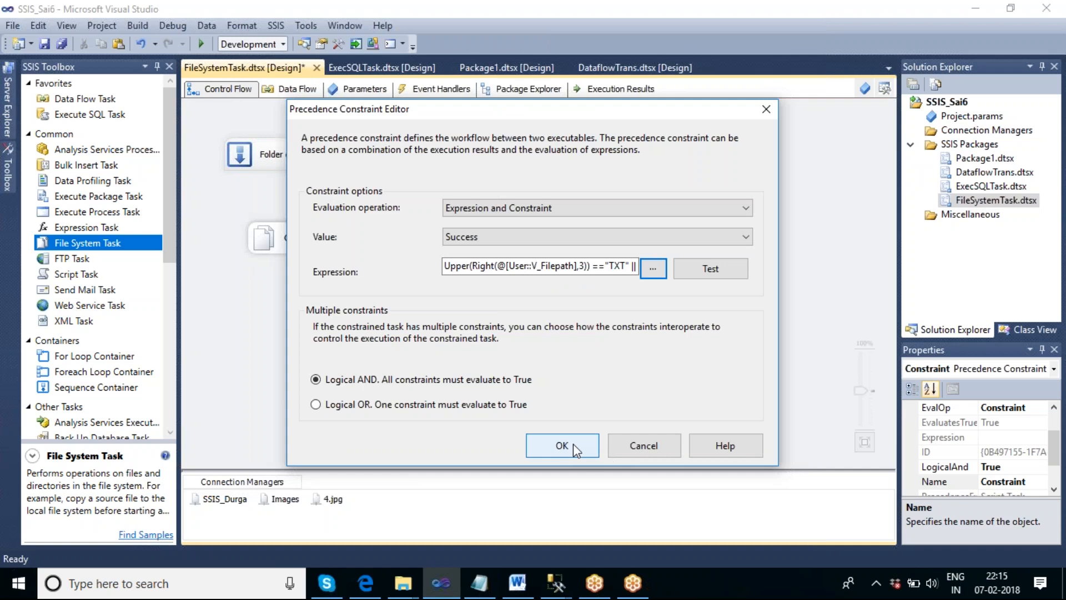
left_click(572, 444)
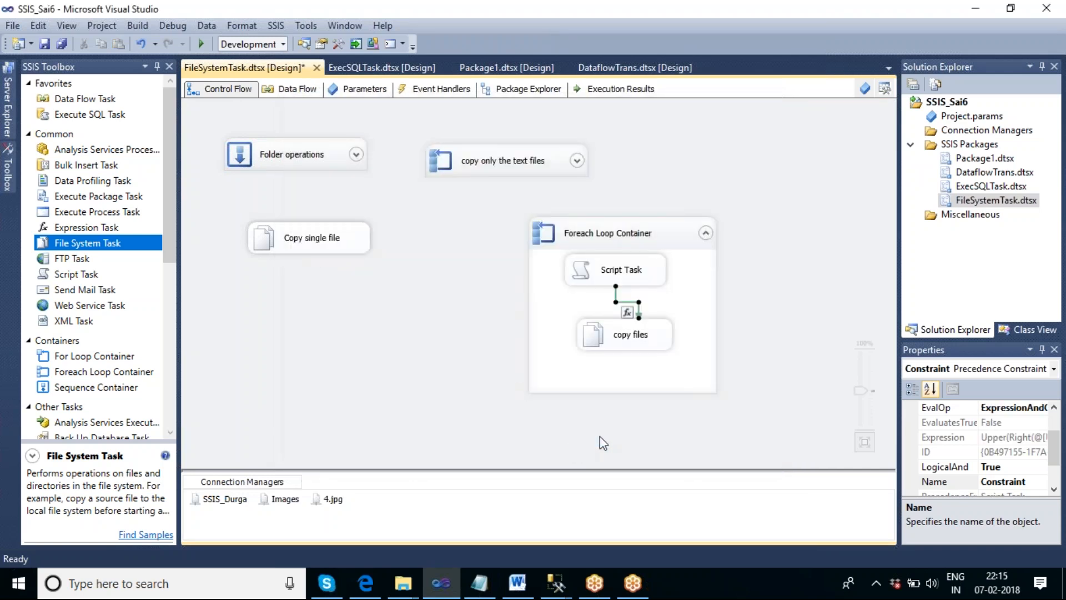
- Align the copy files task beneath Script Task and move the Foreach Loop Container beside the "copy only the text files" container
left_click(753, 366)
left_click(633, 341)
left_click_drag(633, 342, 627, 362)
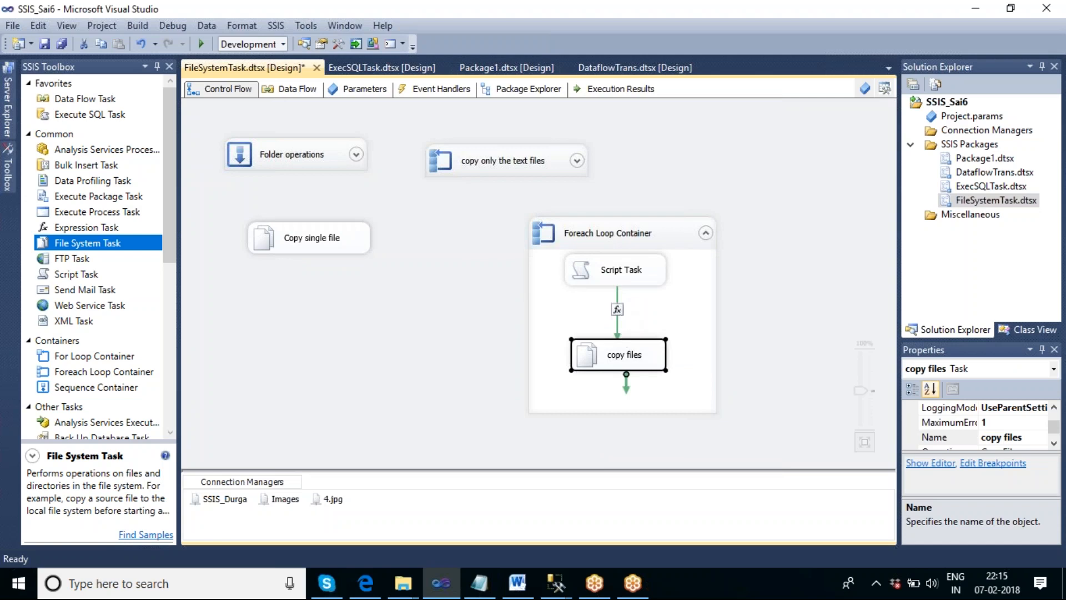
left_click_drag(628, 229, 701, 136)
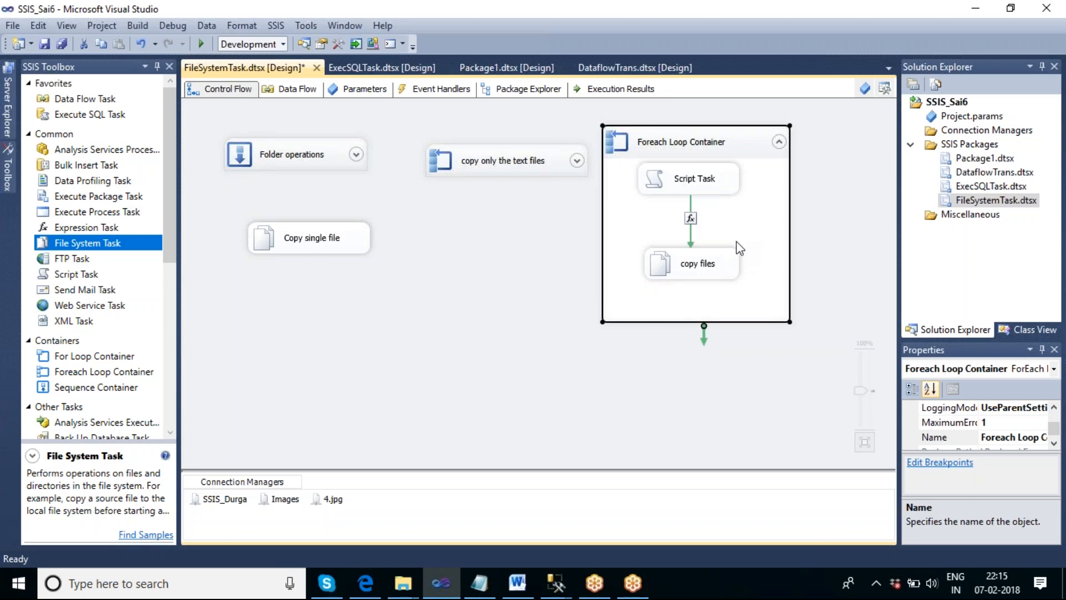
- Execute the Foreach Loop Container and acknowledge the file path messages for 4.jpg, 5.jpg and 6.jpg
right_click(741, 148)
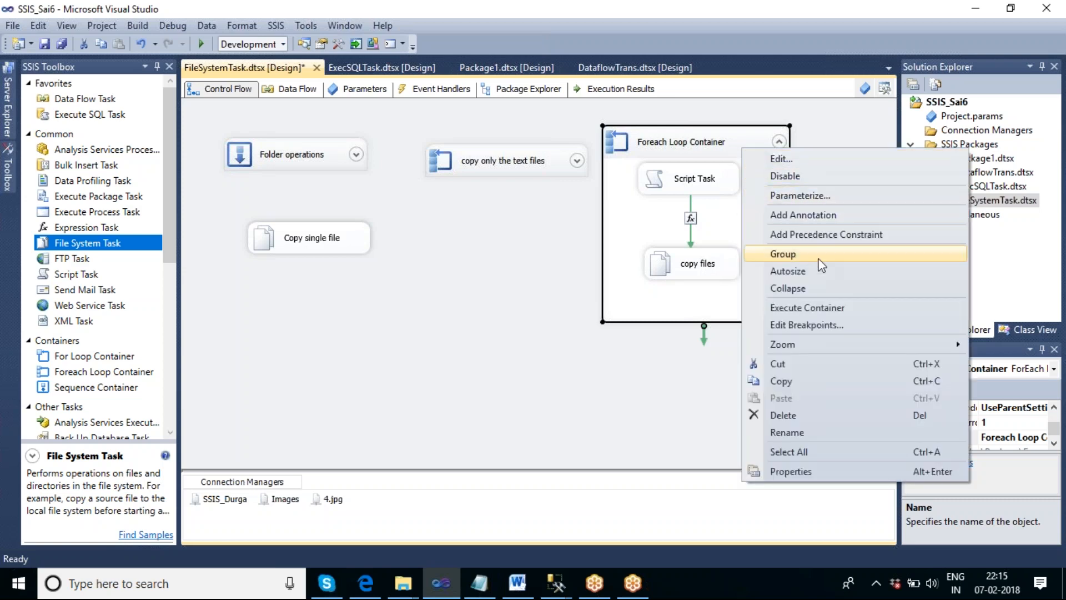
left_click(836, 307)
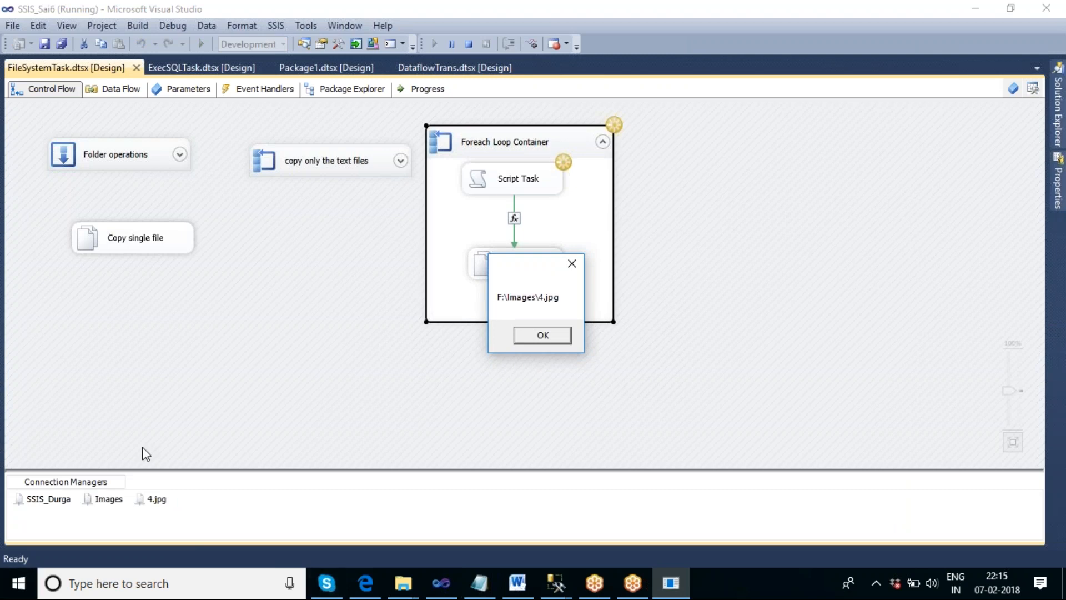
left_click_drag(541, 272, 731, 174)
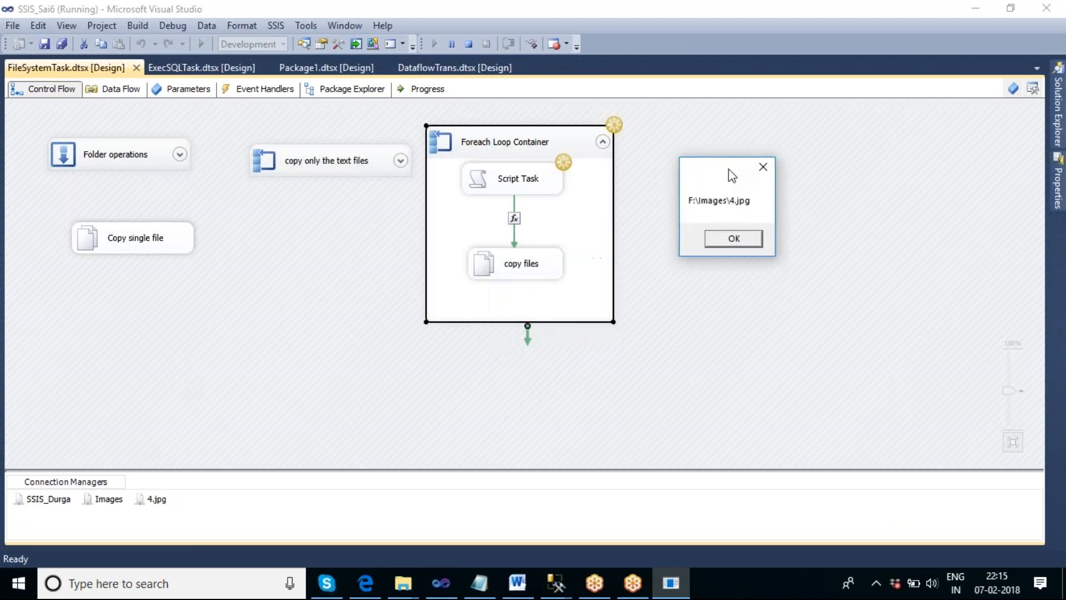
left_click(751, 246)
left_click_drag(532, 260, 714, 147)
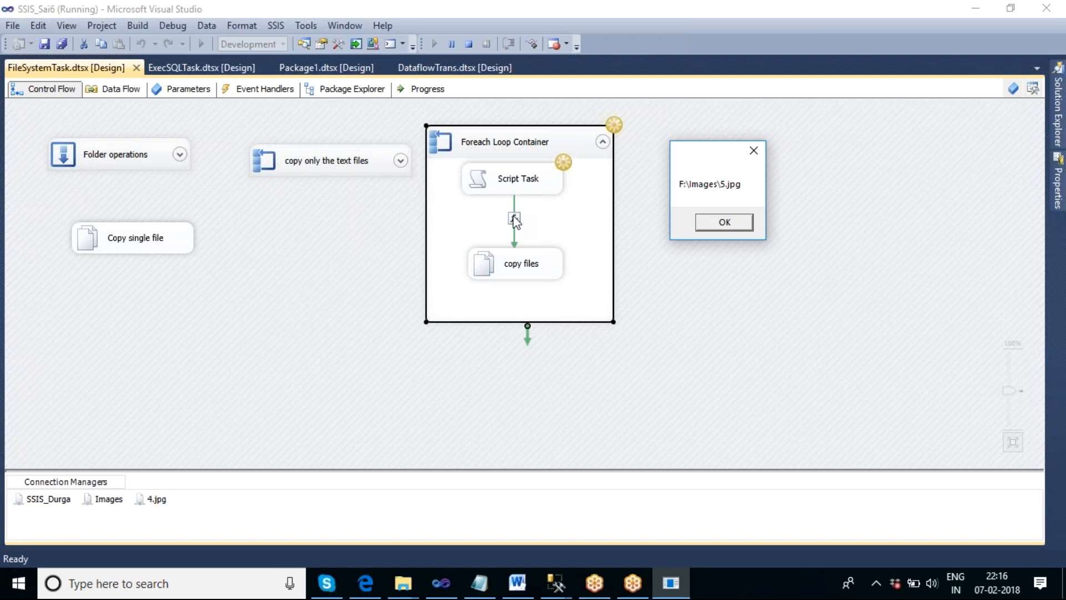
left_click(723, 222)
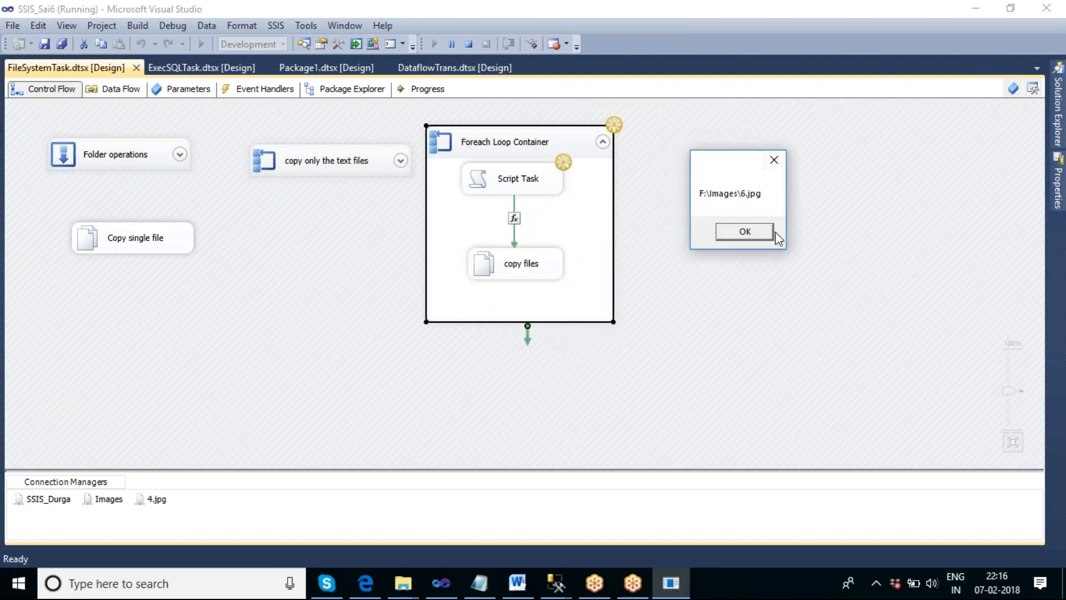
left_click(754, 235)
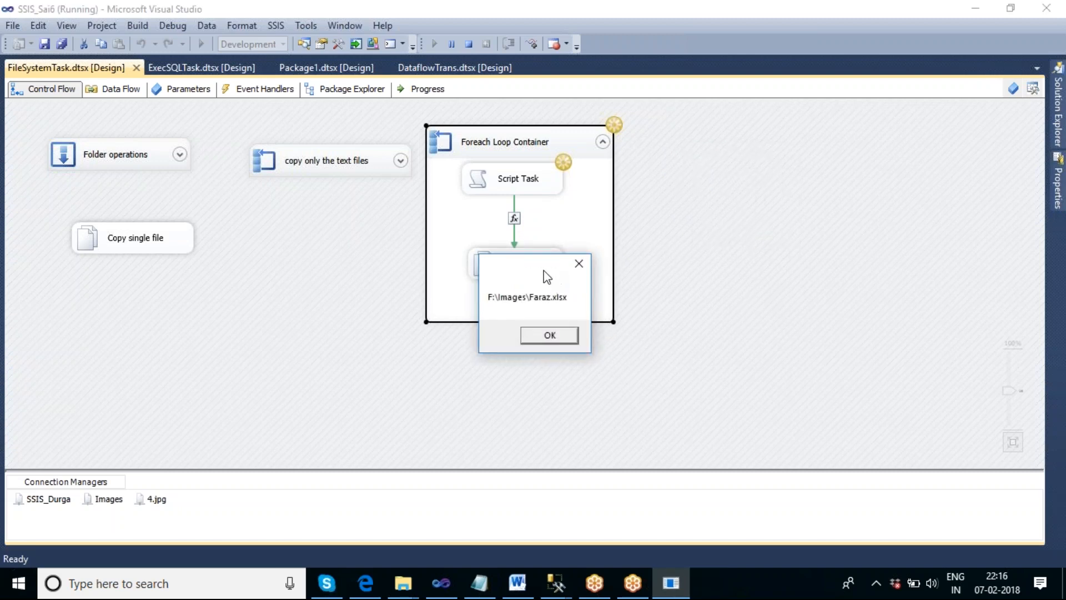
- Acknowledge the following path messages one by one, including Img.txt, NewExcel.xlsx and NewsLetter_Report.pdf, until the loop reaches RAM_Diff_output.xml
left_click_drag(548, 265, 806, 141)
left_click(813, 208)
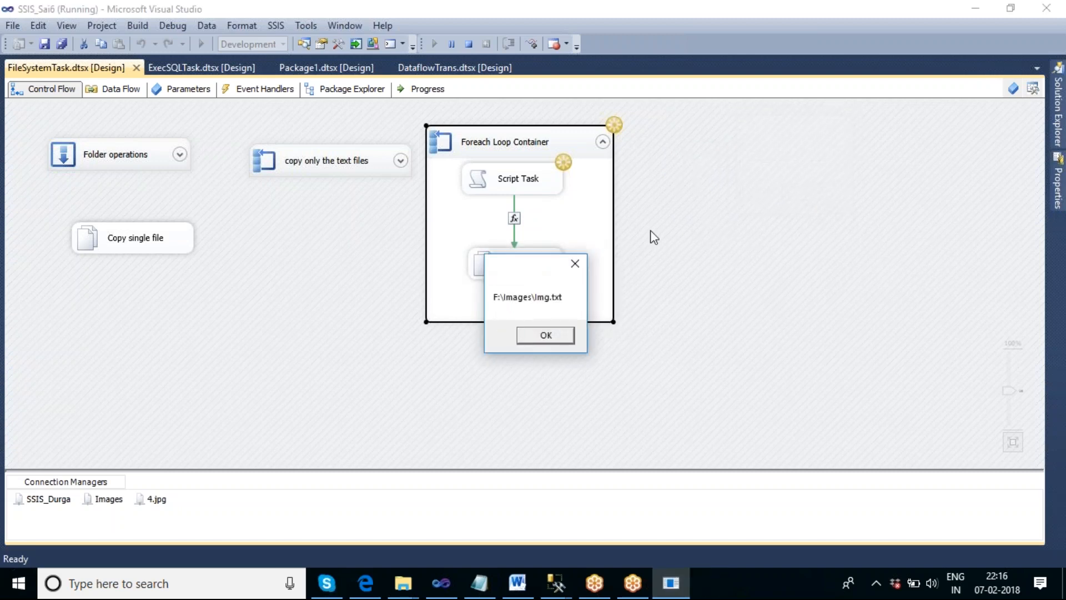
left_click_drag(555, 269, 687, 152)
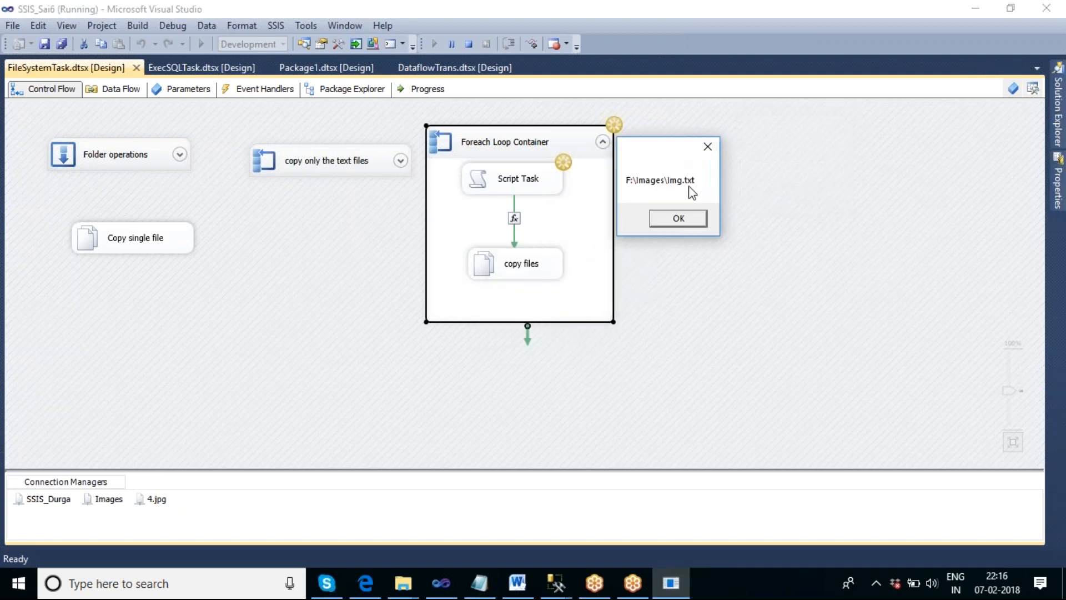
left_click(679, 218)
left_click_drag(563, 268, 809, 134)
left_click_drag(848, 91, 911, 33)
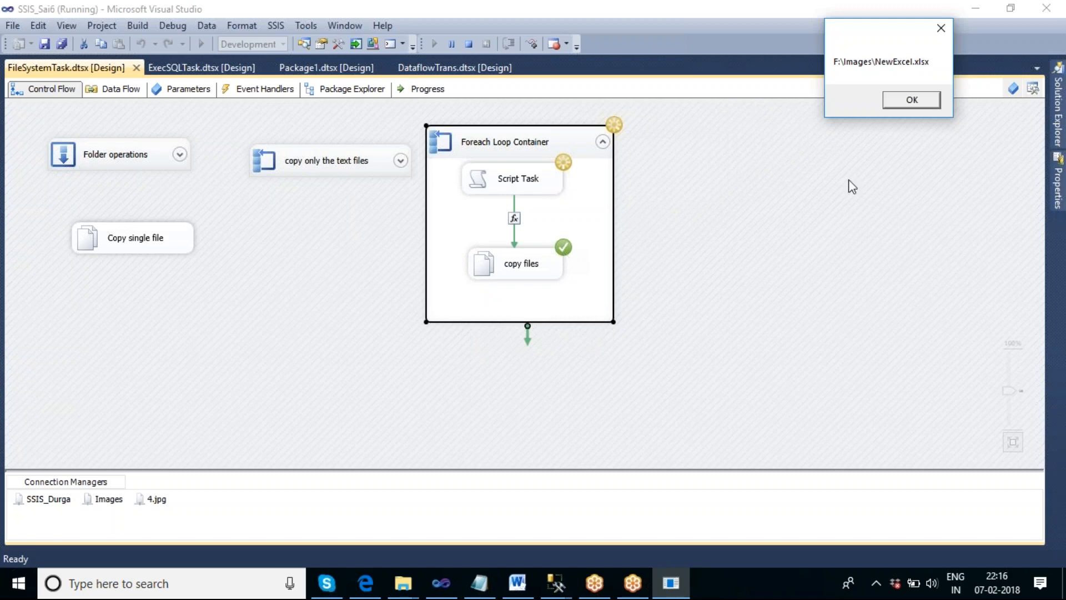
left_click(937, 106)
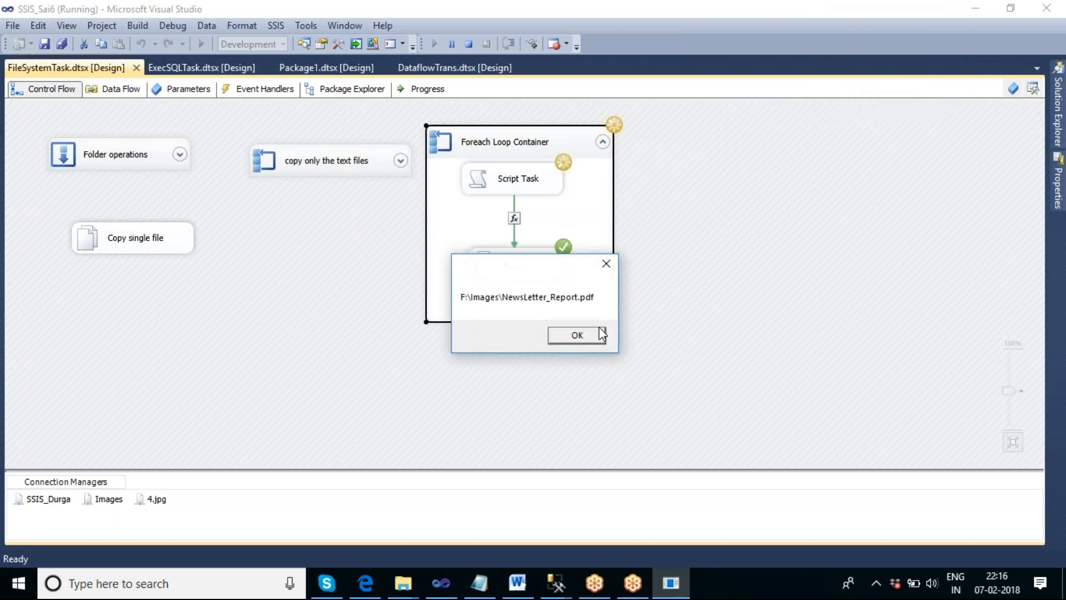
left_click(592, 335)
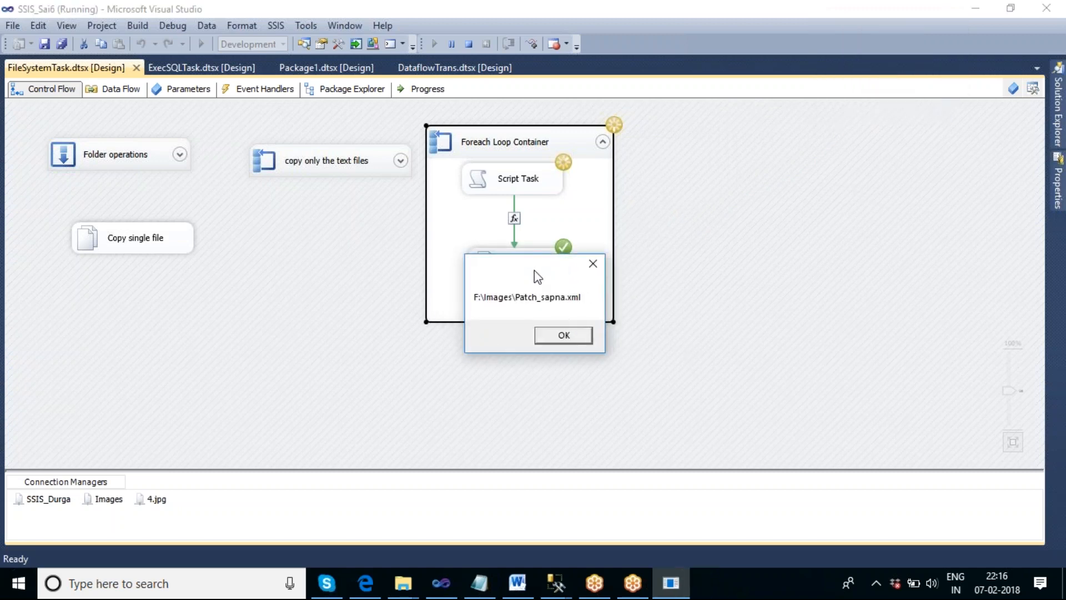
left_click_drag(534, 270, 732, 153)
left_click(753, 224)
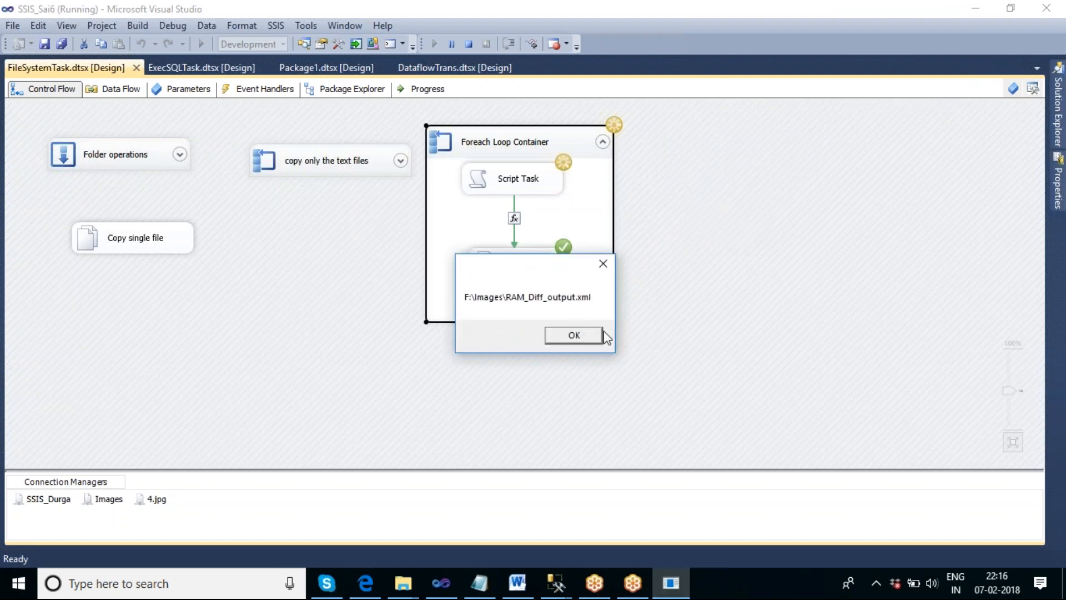
- Show the desktop and open the SSIS_Durga folder to check which files have been copied while the loop is paused
left_click(403, 582)
right_click(728, 578)
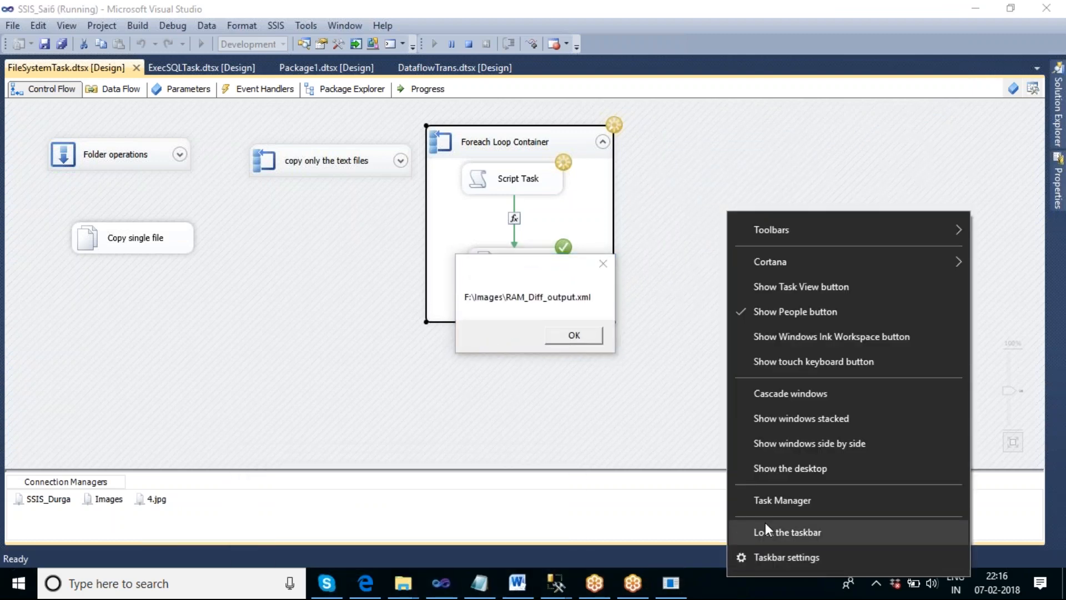
left_click(771, 468)
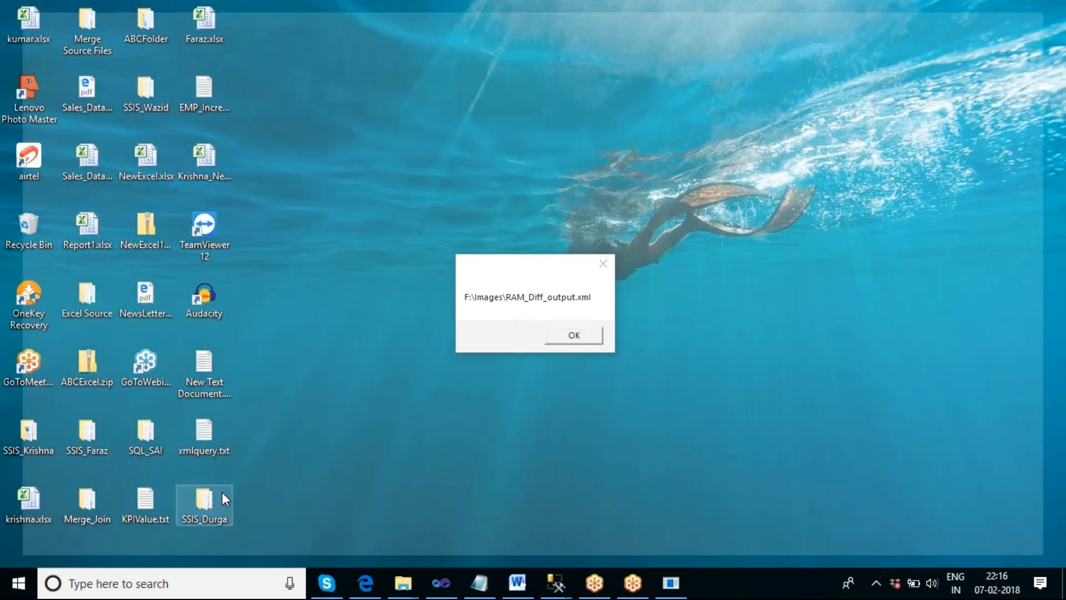
double_click(222, 492)
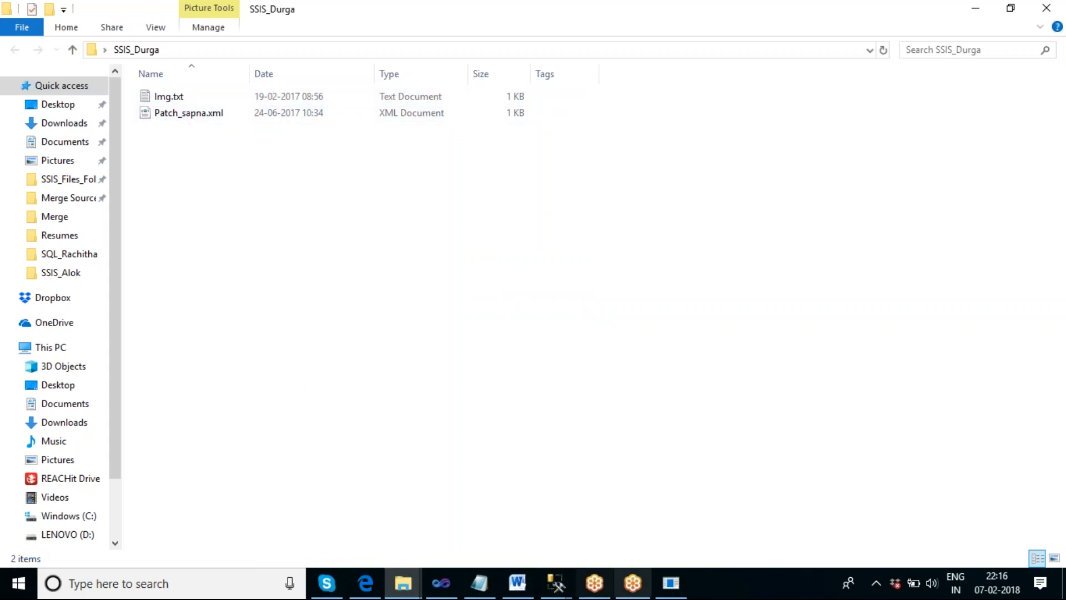
- Switch back to Visual Studio and acknowledge the remaining file path messages to finish the container's execution
left_click(450, 586)
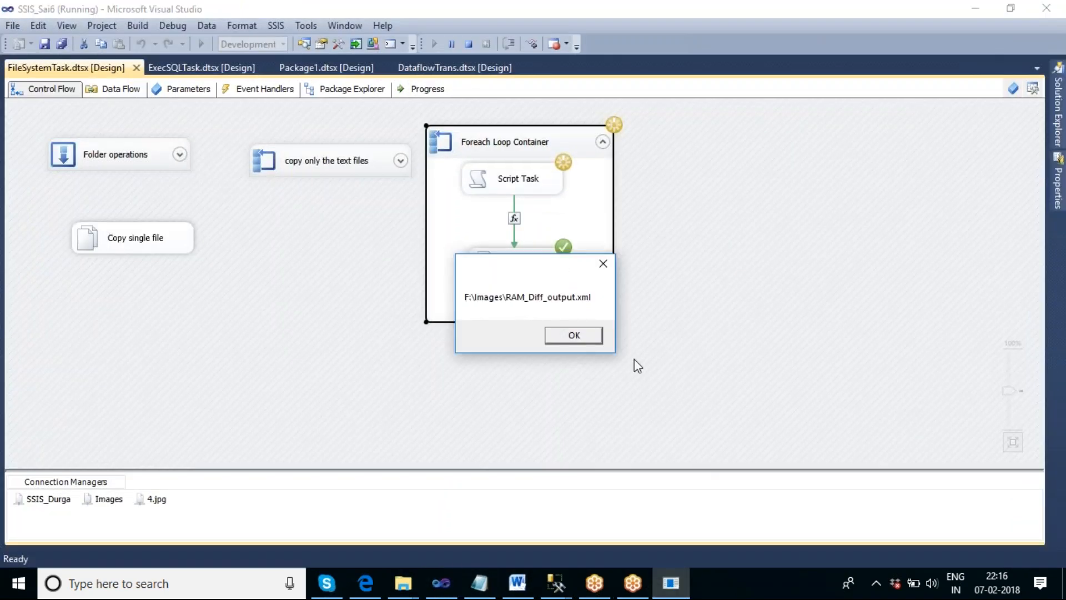
left_click(592, 335)
left_click(555, 336)
left_click(566, 340)
left_click(568, 338)
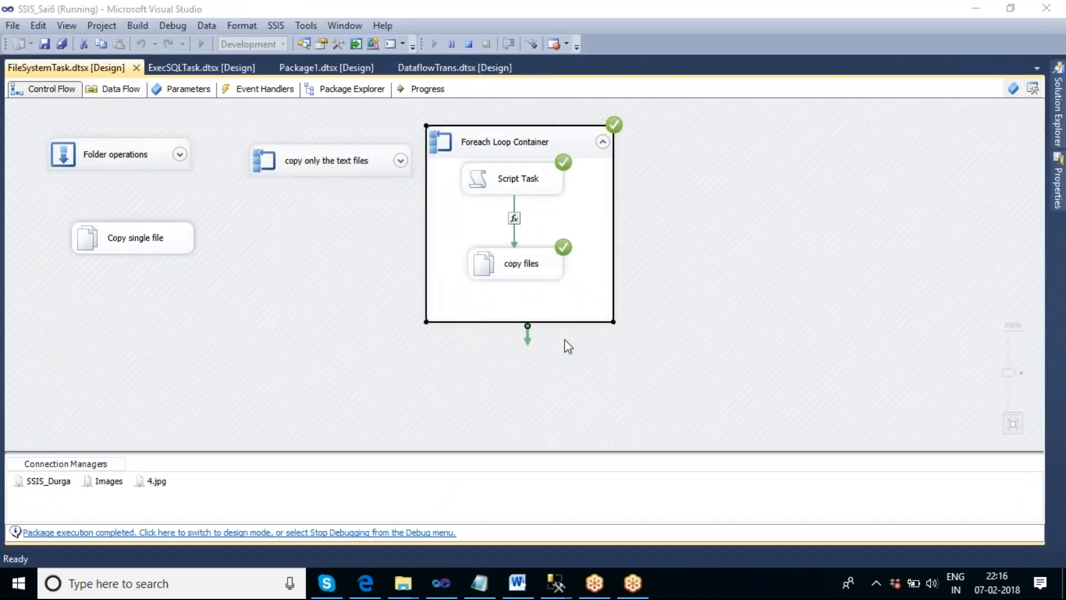
- Reopen the SSIS_Durga folder from the desktop, examine the extensions of all copied files, and close the folder
right_click(721, 581)
left_click(769, 473)
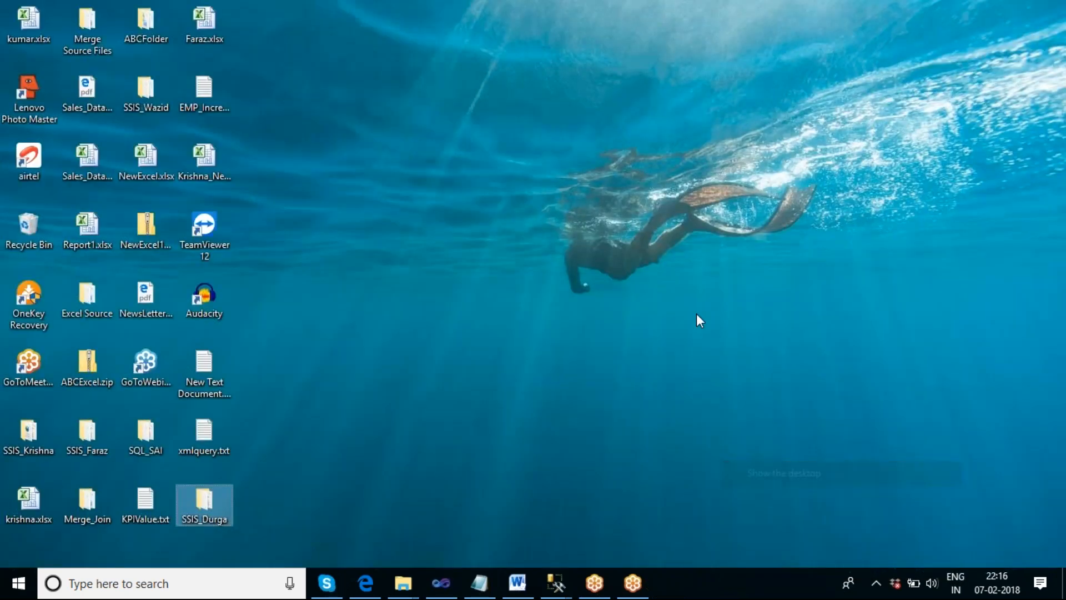
double_click(222, 502)
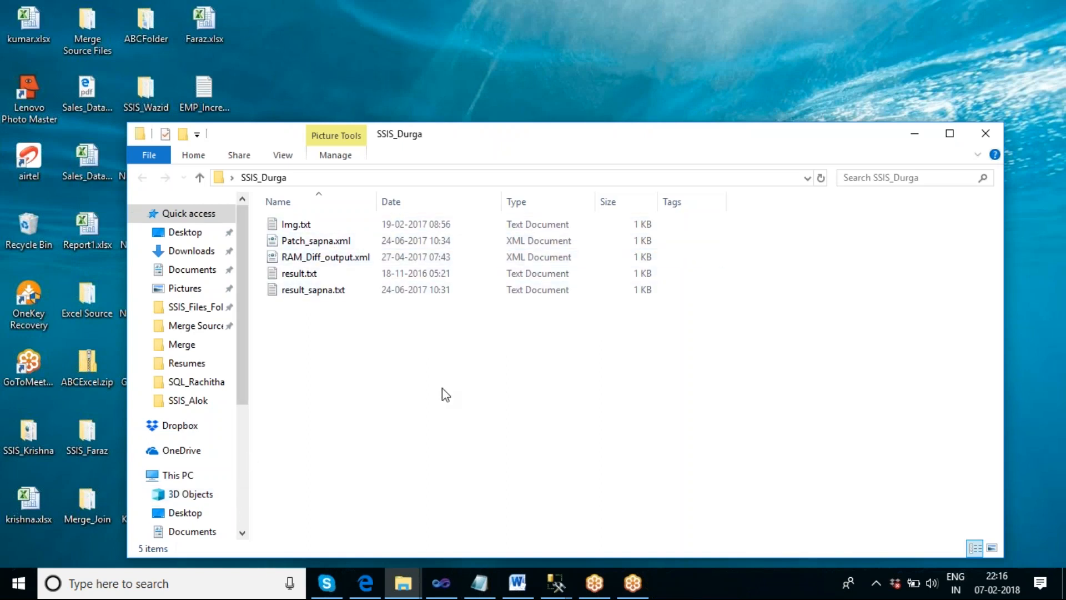
left_click(977, 138)
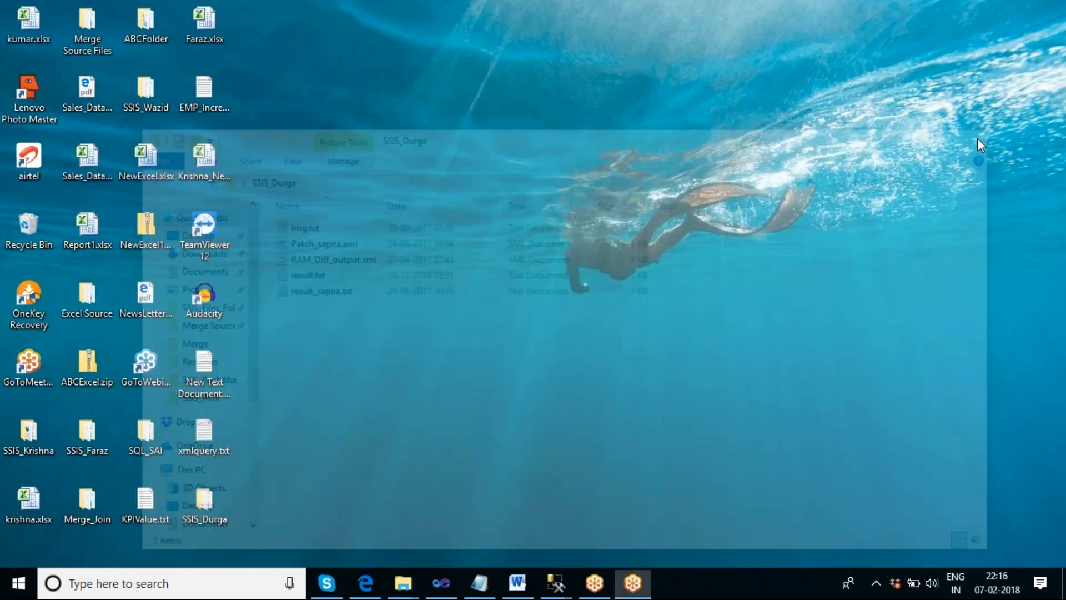
- Switch back to Visual Studio, stop debugging the finished package, and execute the Foreach Loop Container again
left_click(442, 582)
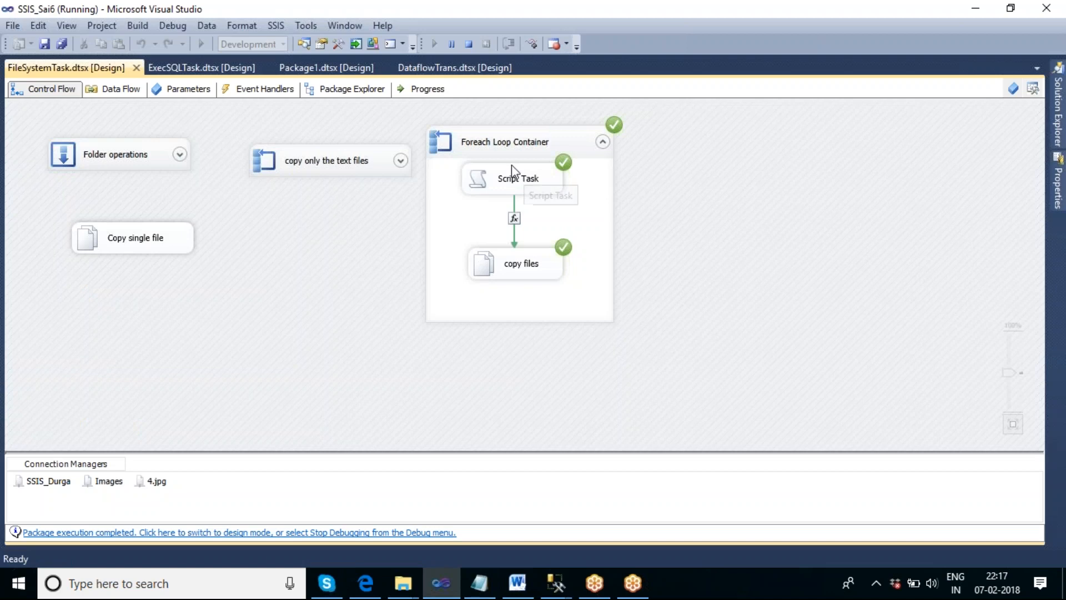
left_click(470, 44)
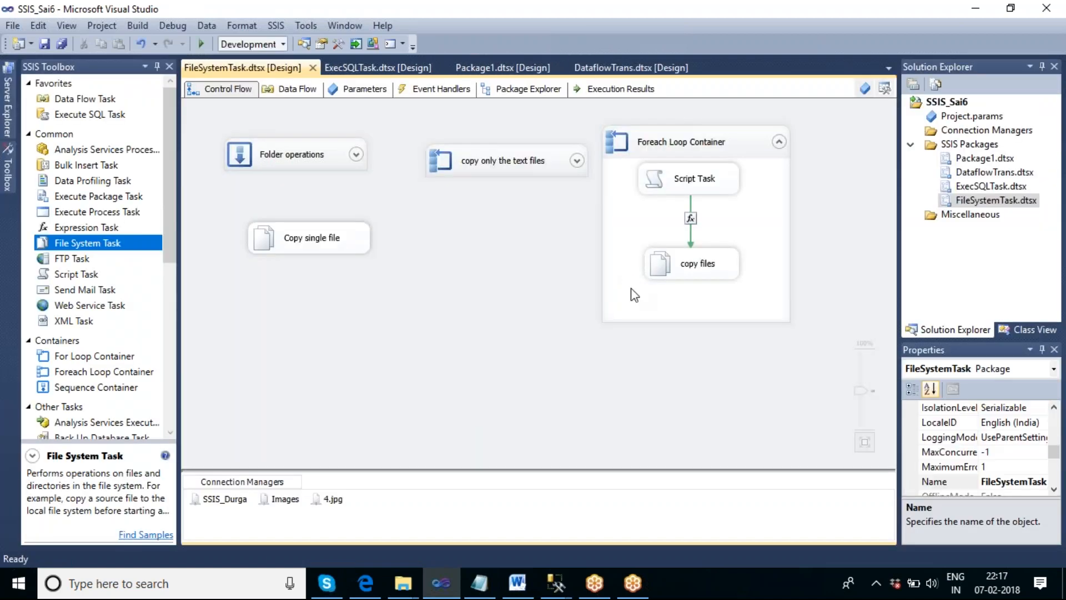
right_click(747, 146)
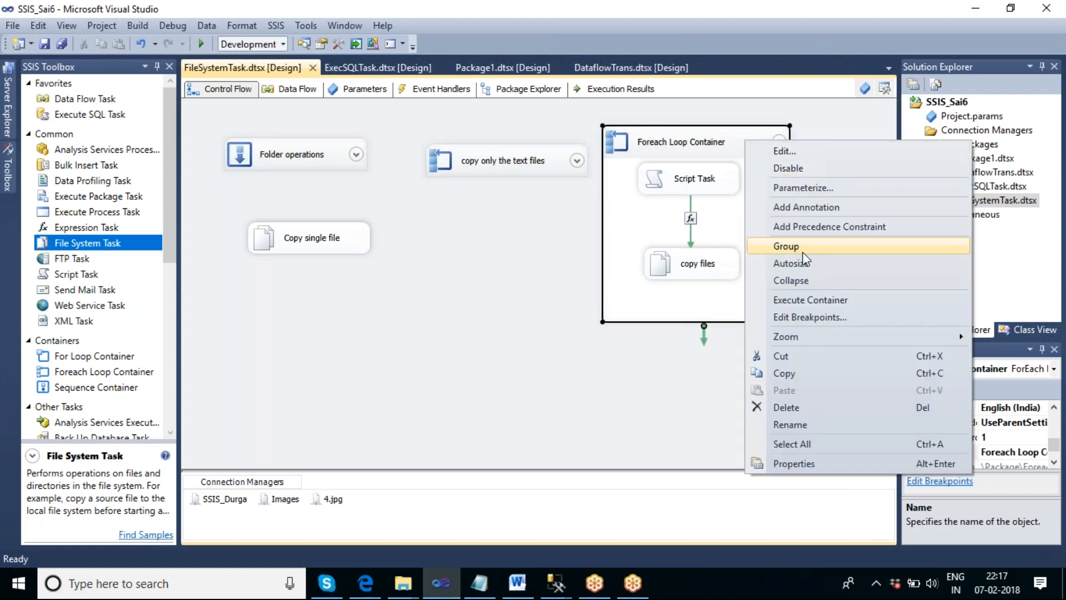
left_click(806, 300)
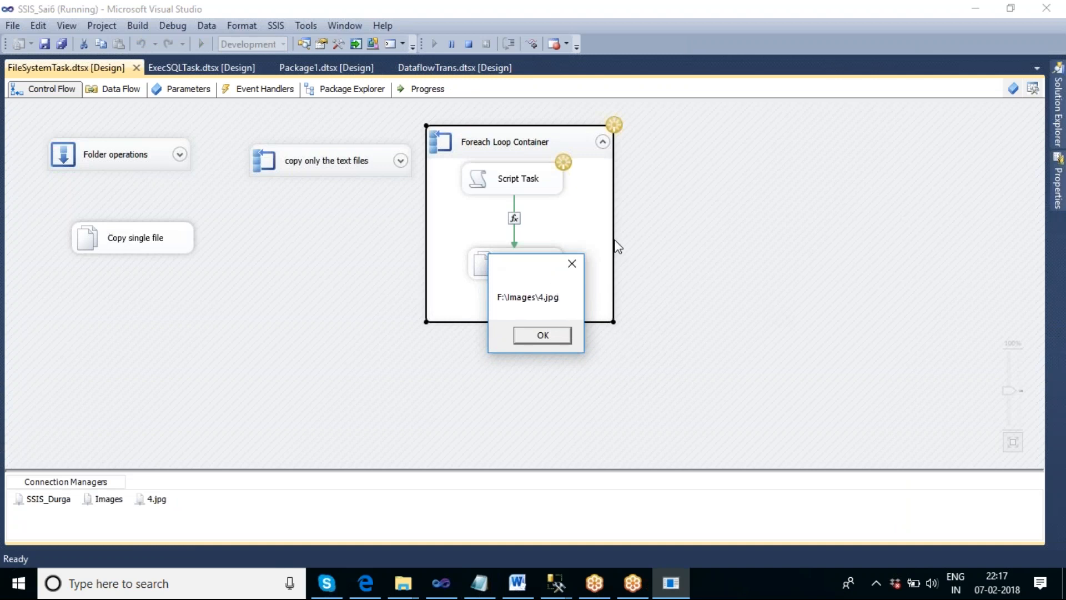
- Move the image file path messages, including 4.jpg and 6.jpg, clear of the container's tasks and acknowledge them until Img.txt is reached
left_click_drag(531, 270, 733, 142)
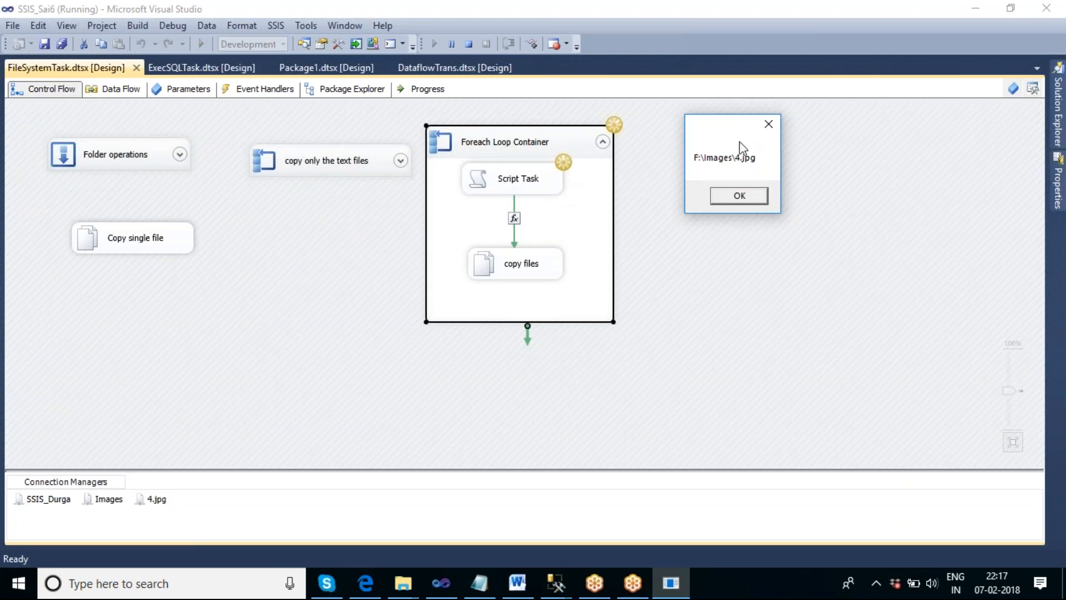
left_click(738, 201)
left_click(545, 335)
left_click_drag(532, 264, 689, 117)
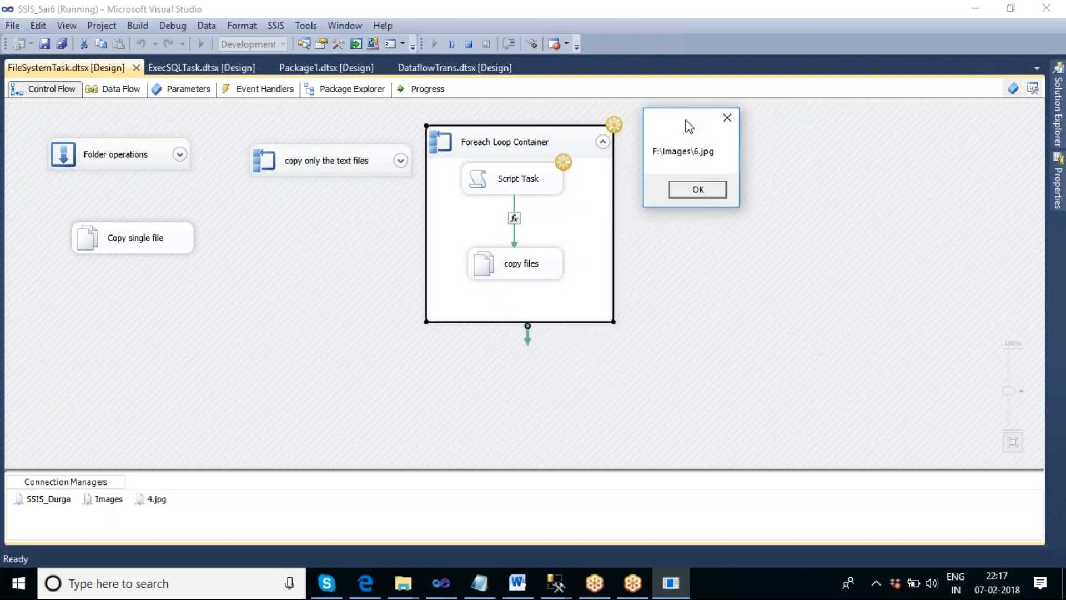
left_click(694, 190)
left_click_drag(583, 277, 773, 146)
left_click(743, 206)
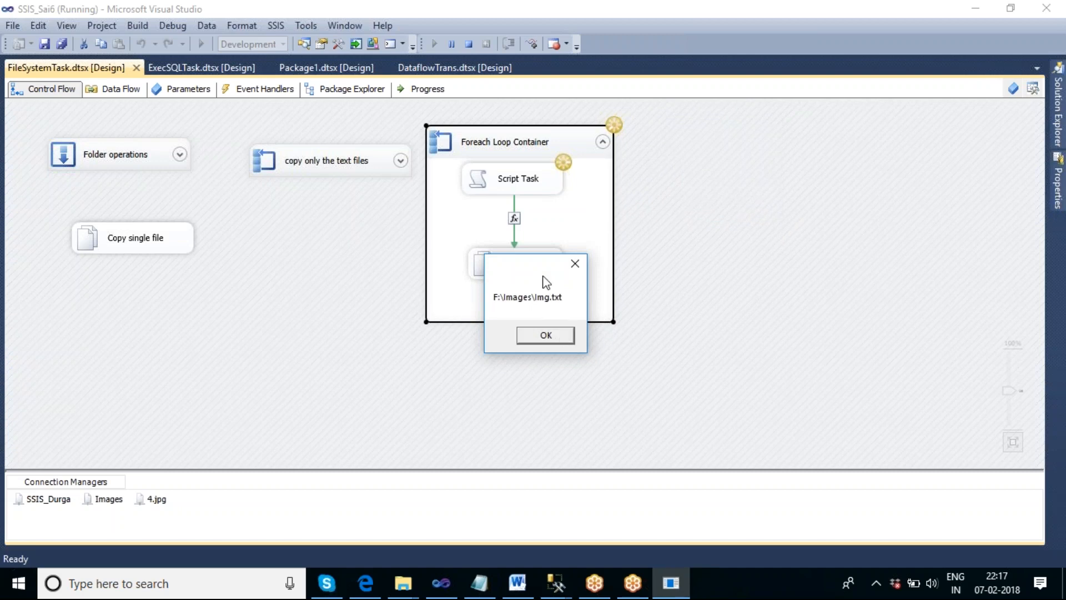
- Move the Img.txt, NewExcel.xlsx and NewsLetter_Report.pdf path messages clear of the copy files task and acknowledge each one
left_click_drag(546, 282, 704, 152)
left_click(705, 210)
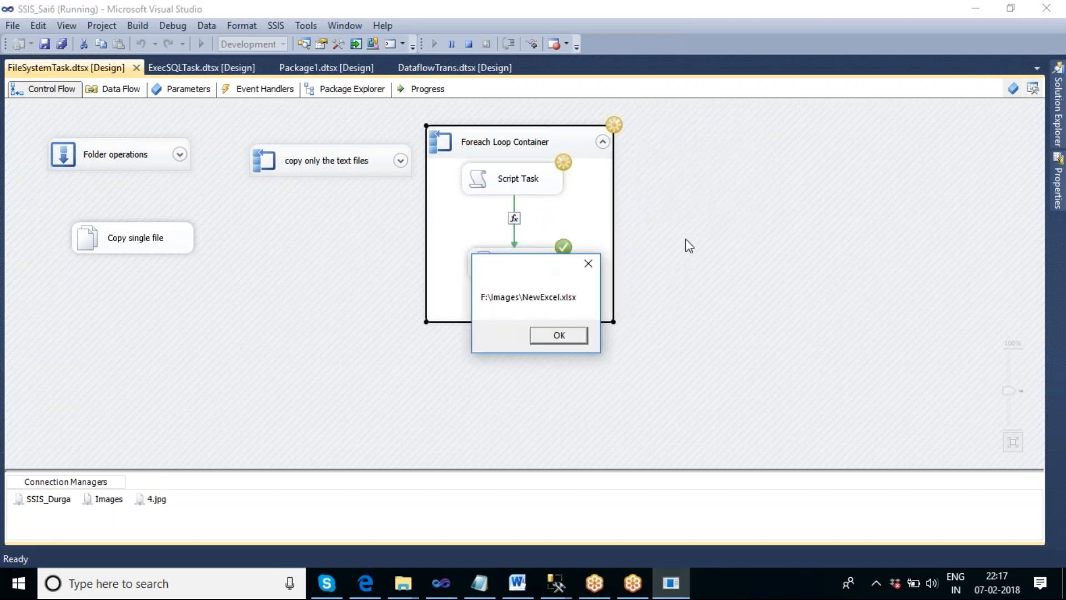
left_click_drag(542, 276, 688, 163)
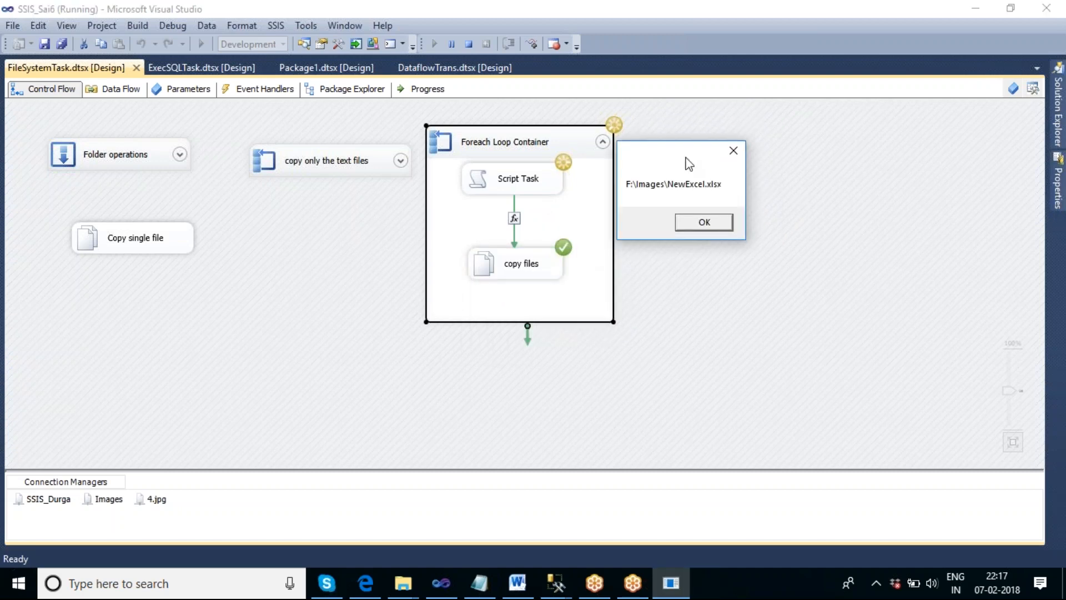
left_click(702, 225)
left_click_drag(578, 278, 799, 126)
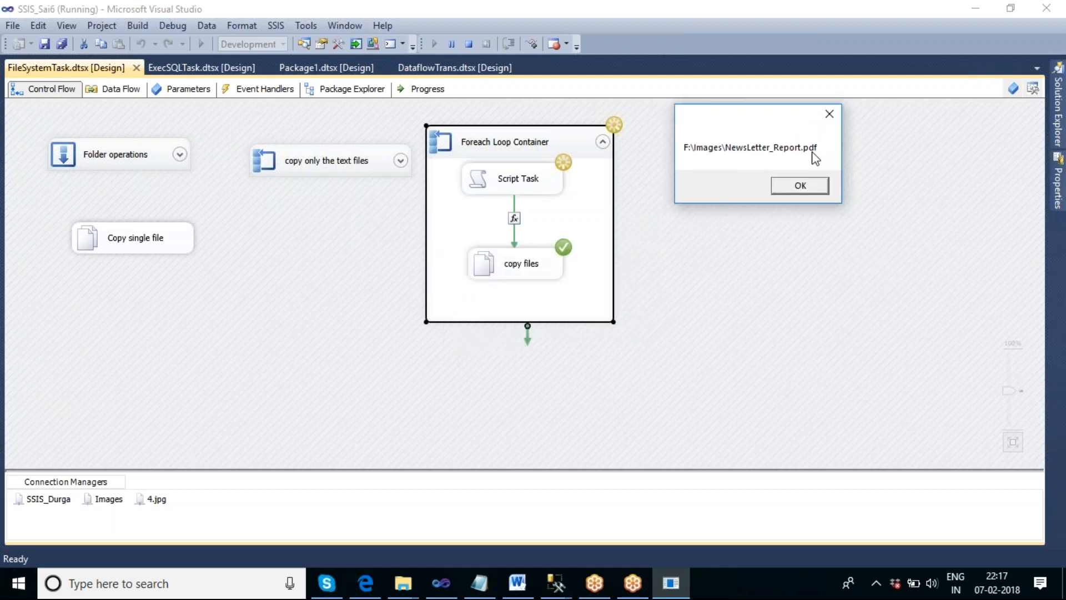
left_click(811, 187)
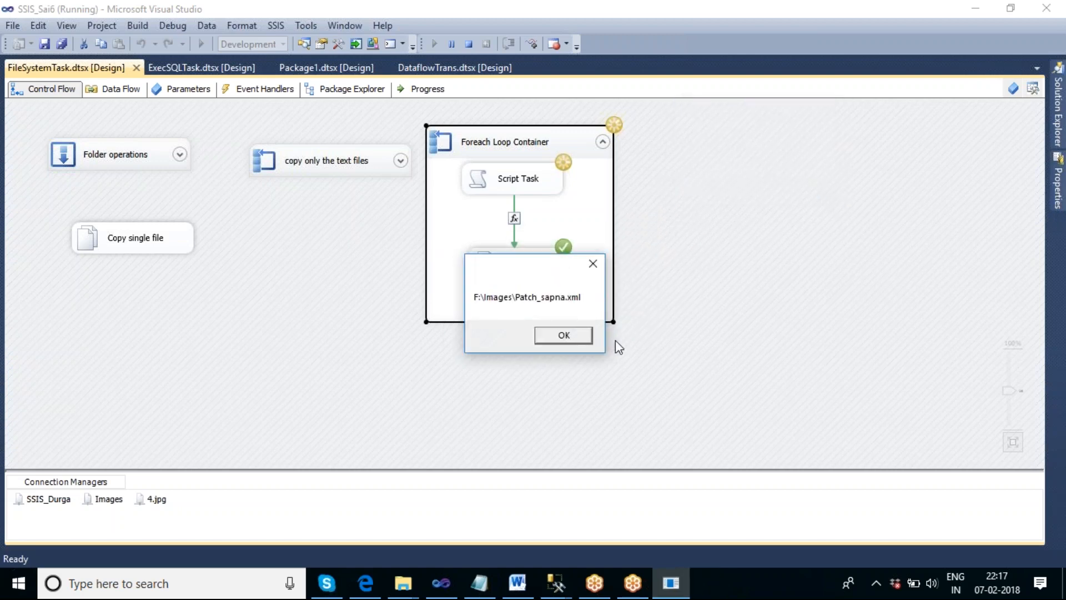
- Acknowledge the remaining path messages, from Patch_sapna.xml through the end of the loop, and stop debugging
left_click(564, 336)
left_click(565, 336)
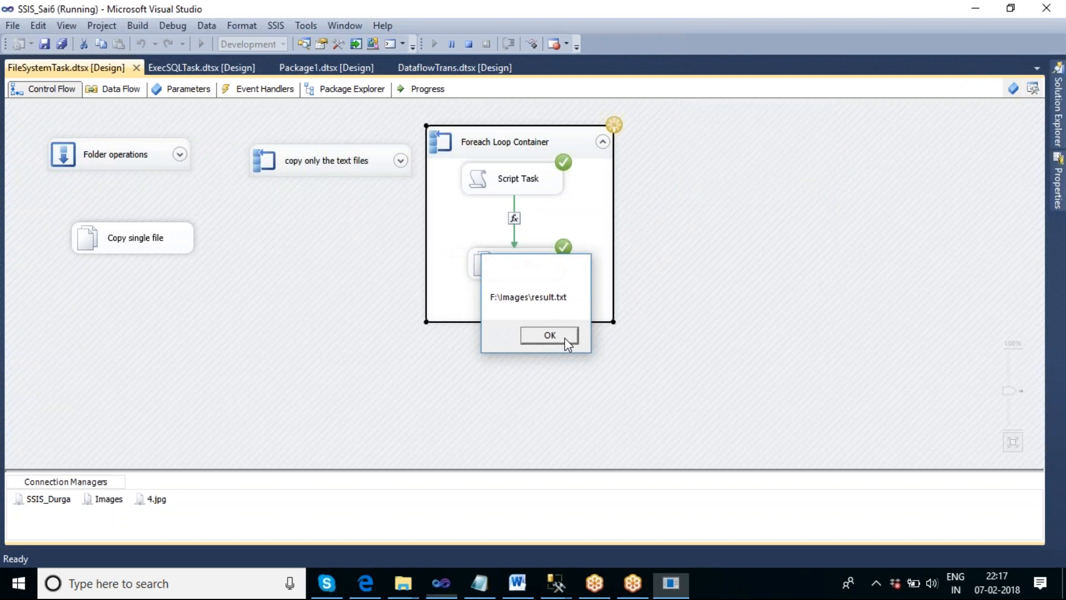
left_click(565, 337)
left_click(564, 336)
left_click(565, 336)
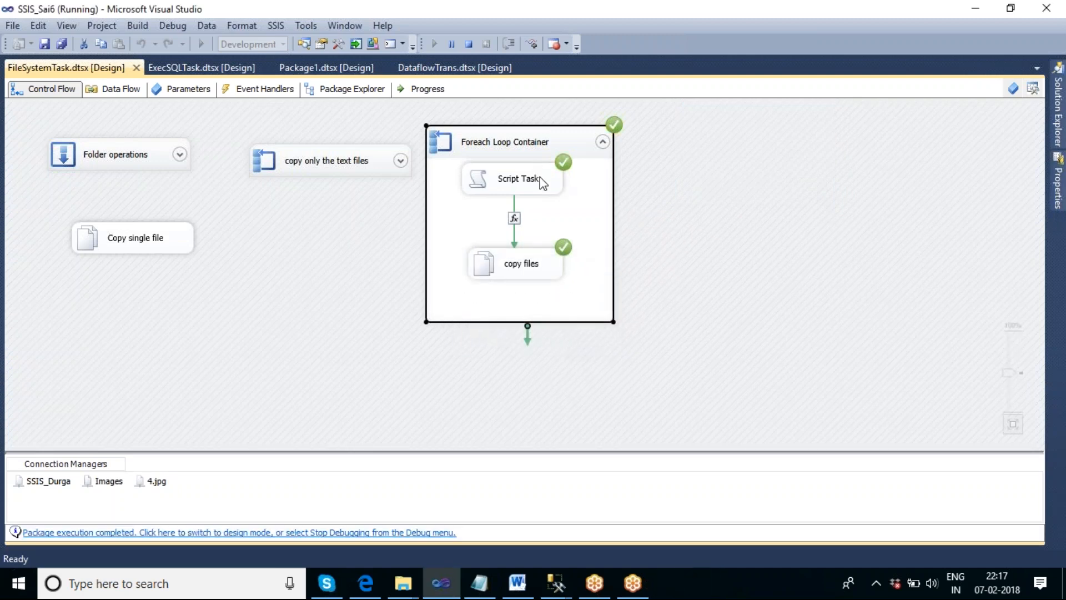
left_click(471, 44)
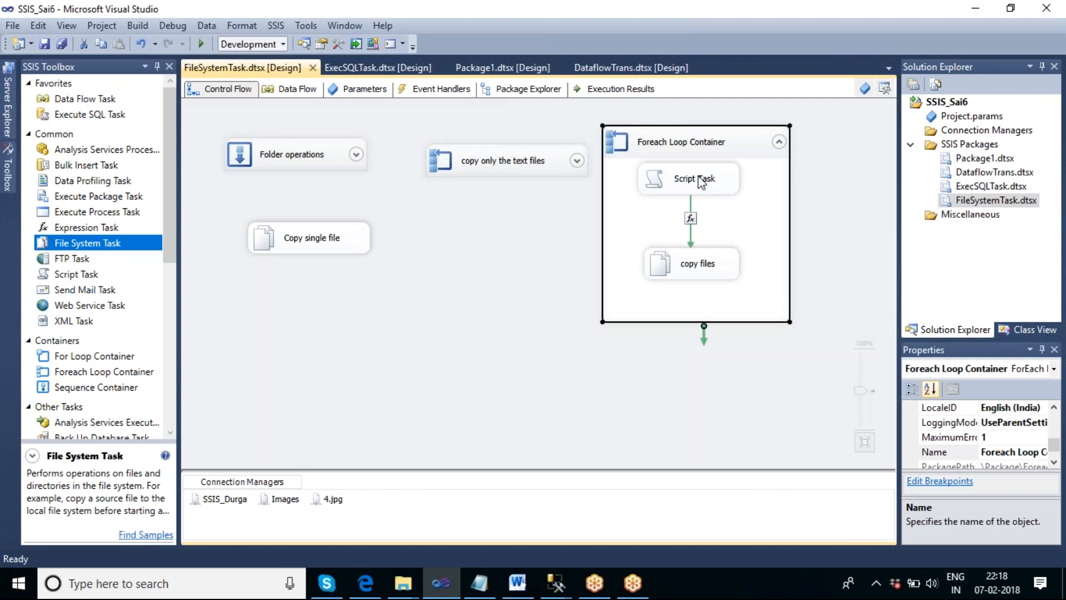
- Review the TXT or XML expression on the precedence constraint between Script Task and copy files, and close both dialogs without changes
left_click(702, 184)
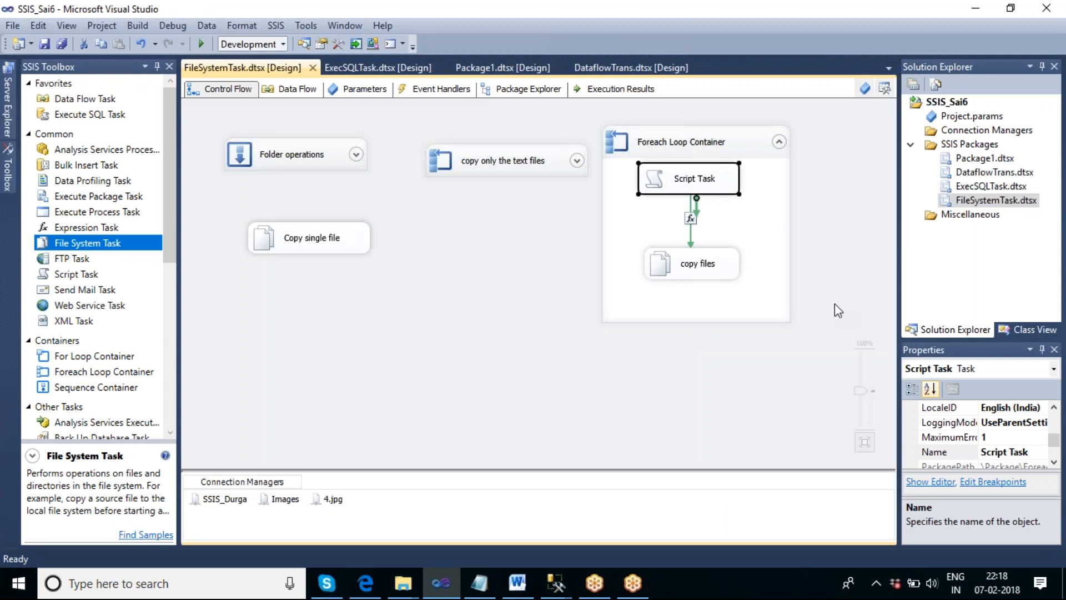
left_click(699, 228)
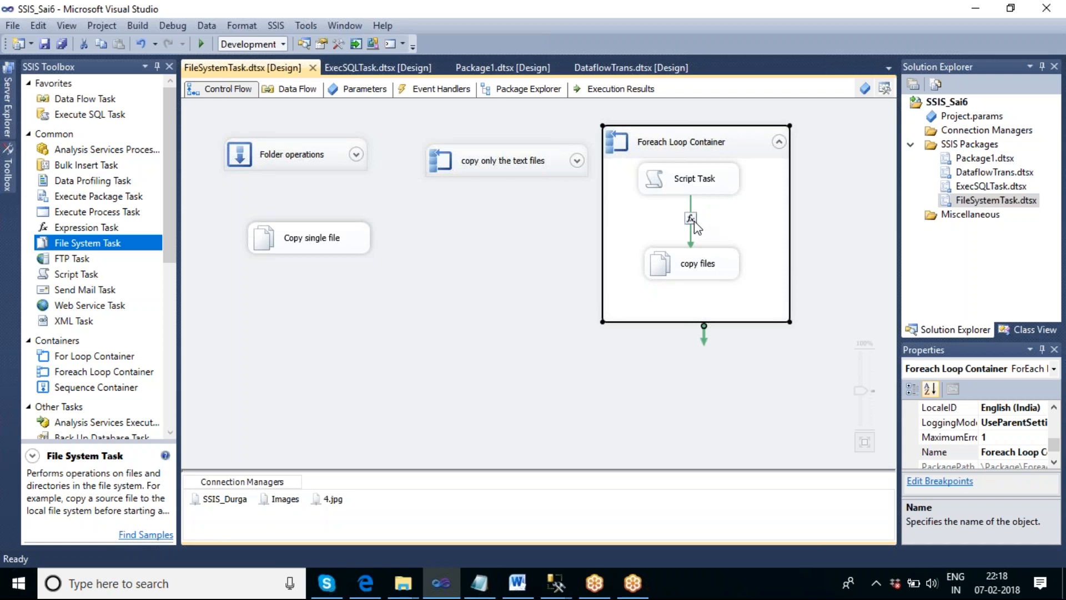
double_click(691, 219)
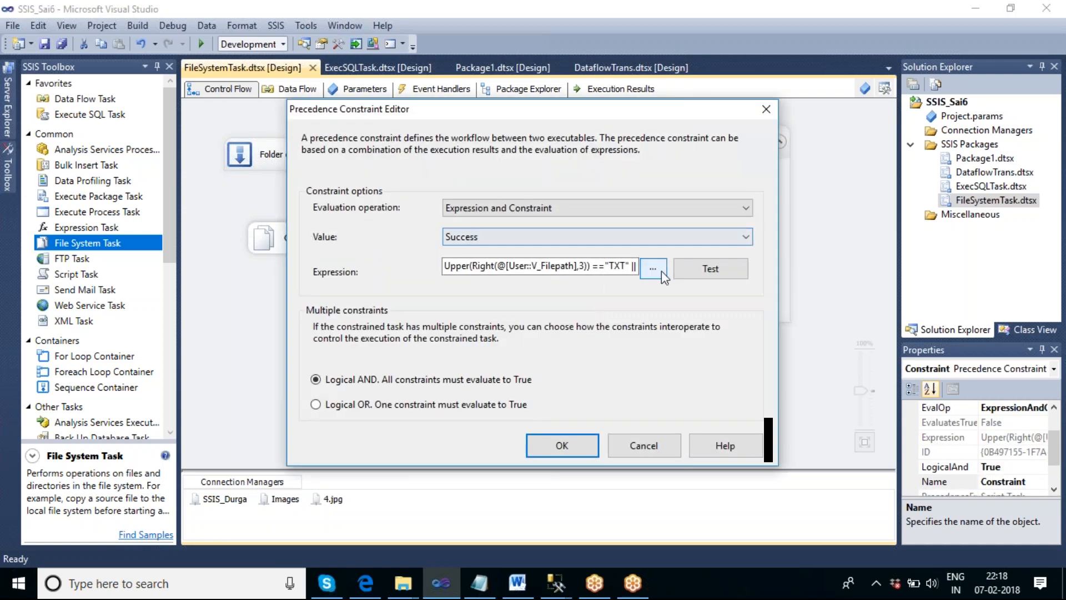
left_click(661, 271)
left_click(627, 401)
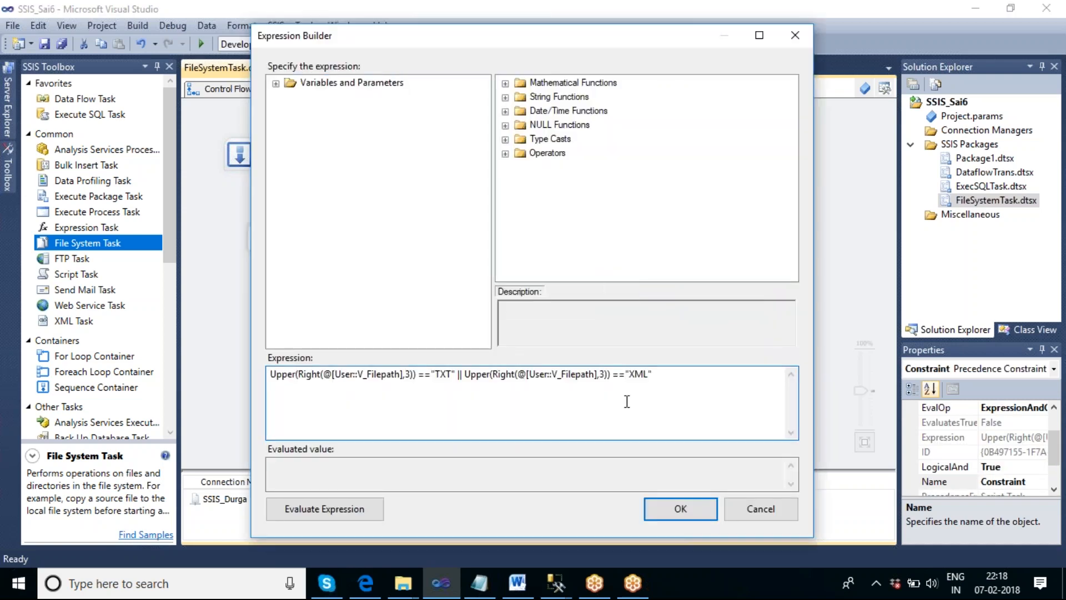
key("ctrl+a")
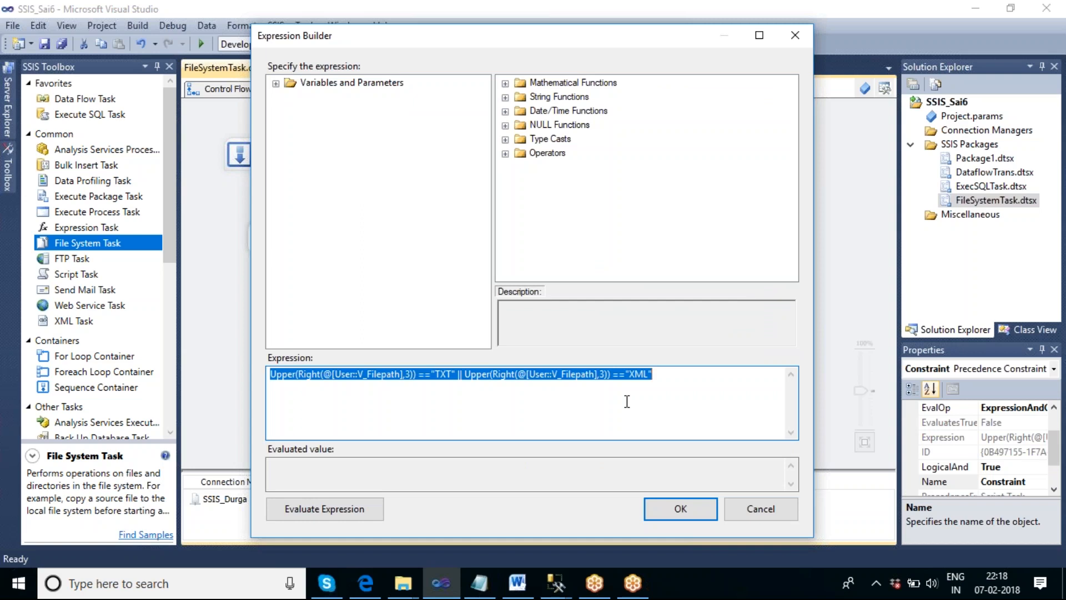
left_click(759, 509)
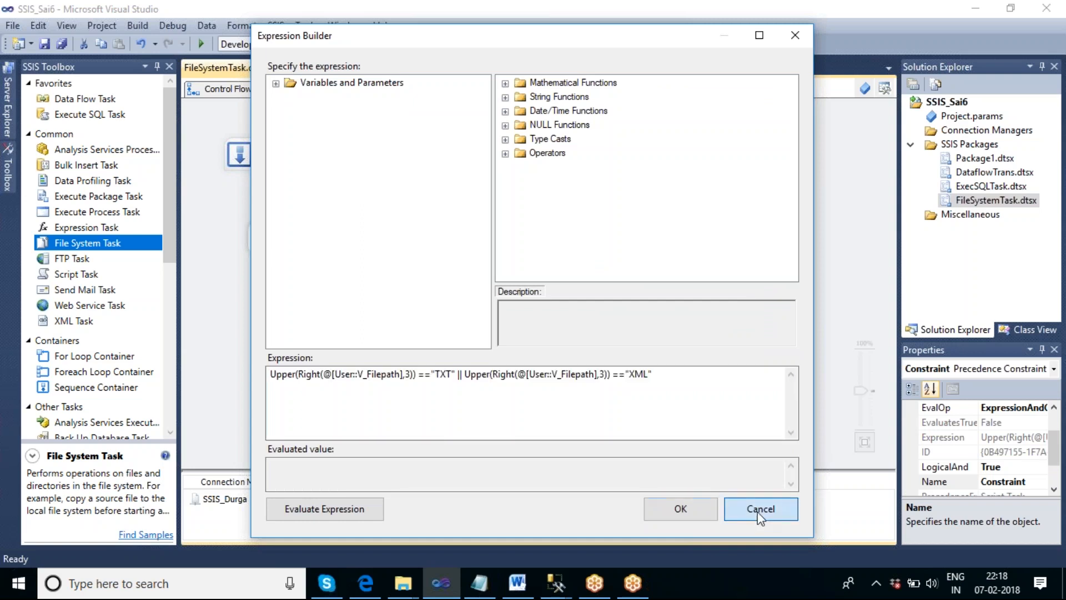
left_click(678, 445)
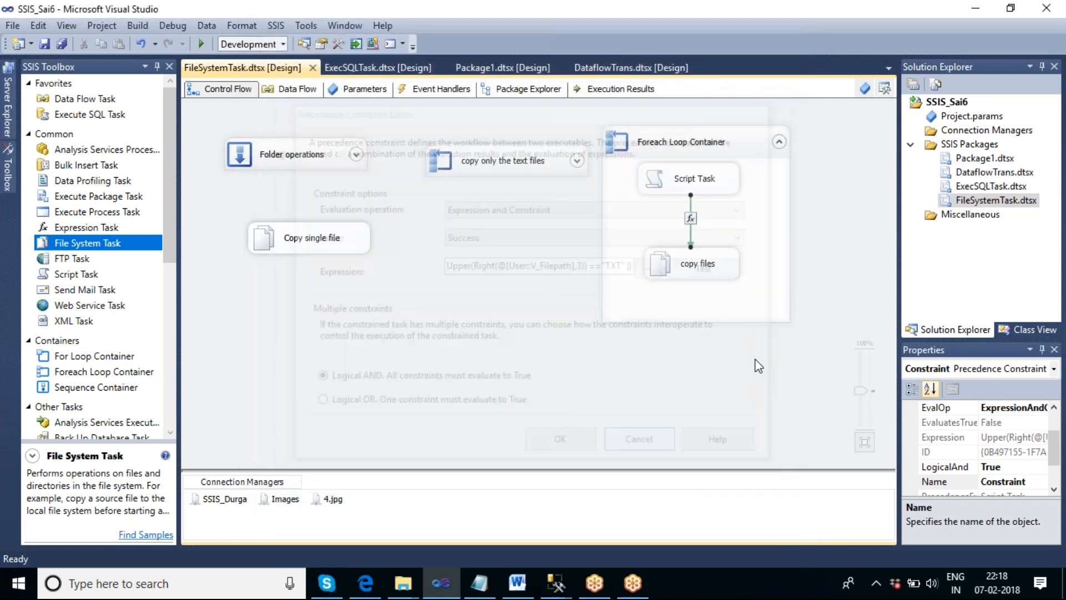
- Delete the Script Task from the Foreach Loop Container, leaving only the copy files task
left_click(788, 391)
left_click(711, 187)
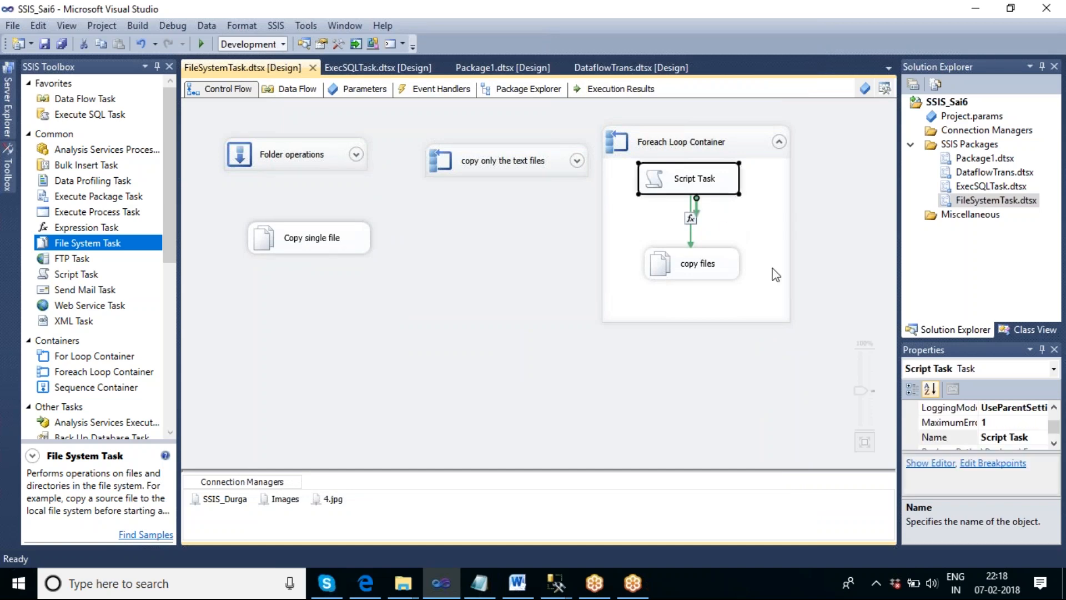
key("Delete")
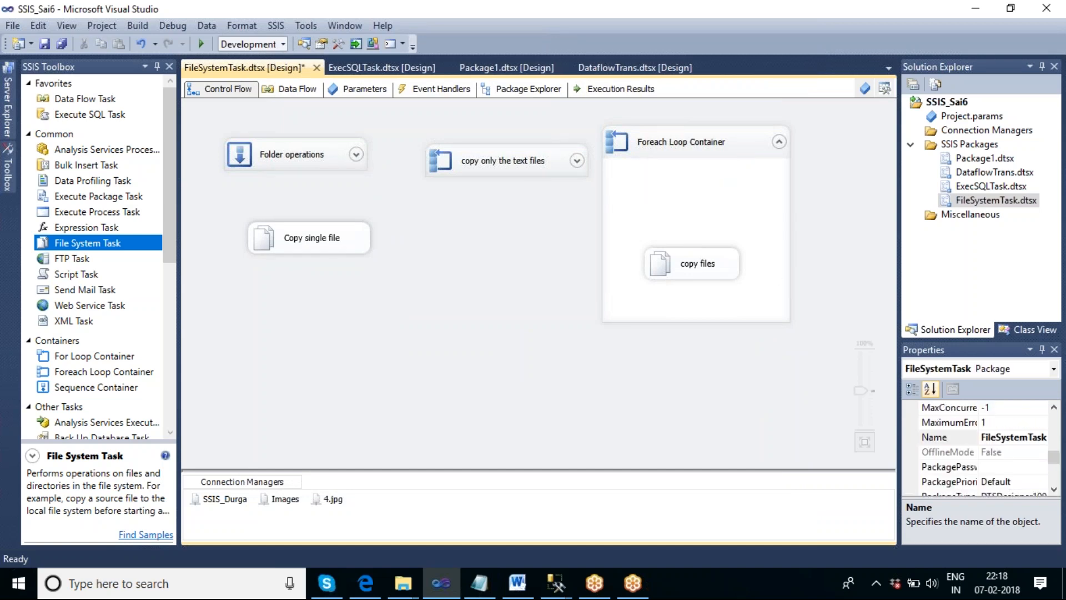
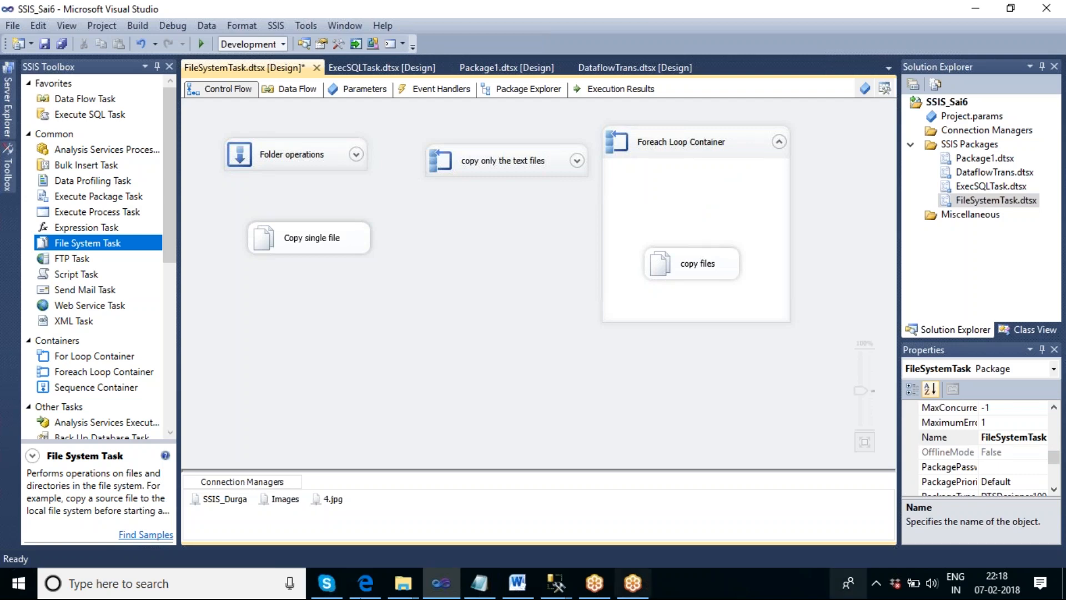
- Add a Data Flow Task above copy files in the Foreach Loop Container, connect it to copy files and align the two
left_click_drag(100, 99, 652, 175)
left_click(521, 223)
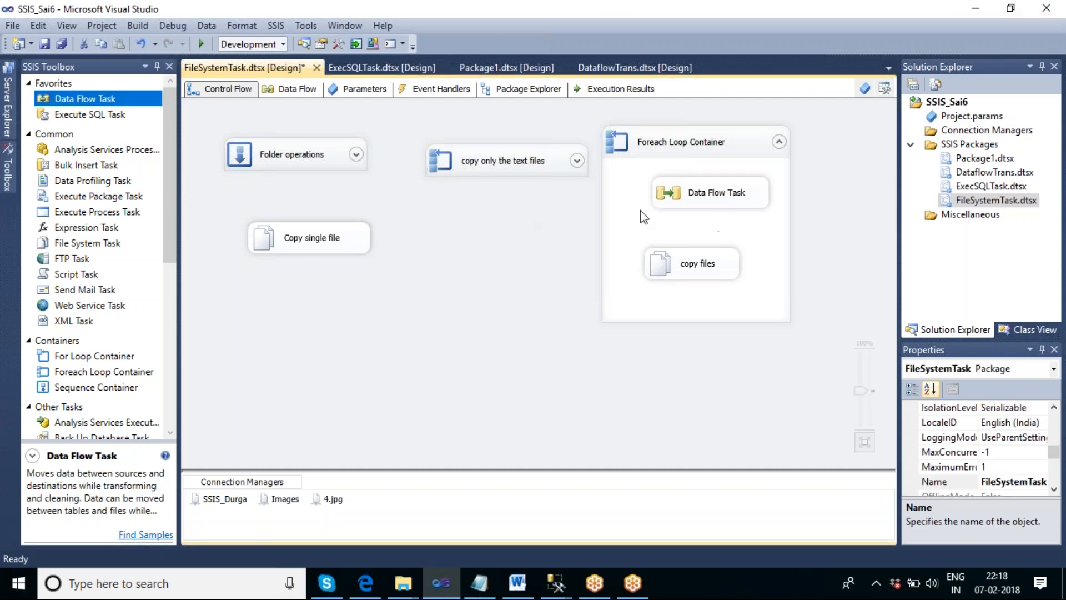
left_click_drag(707, 198, 671, 187)
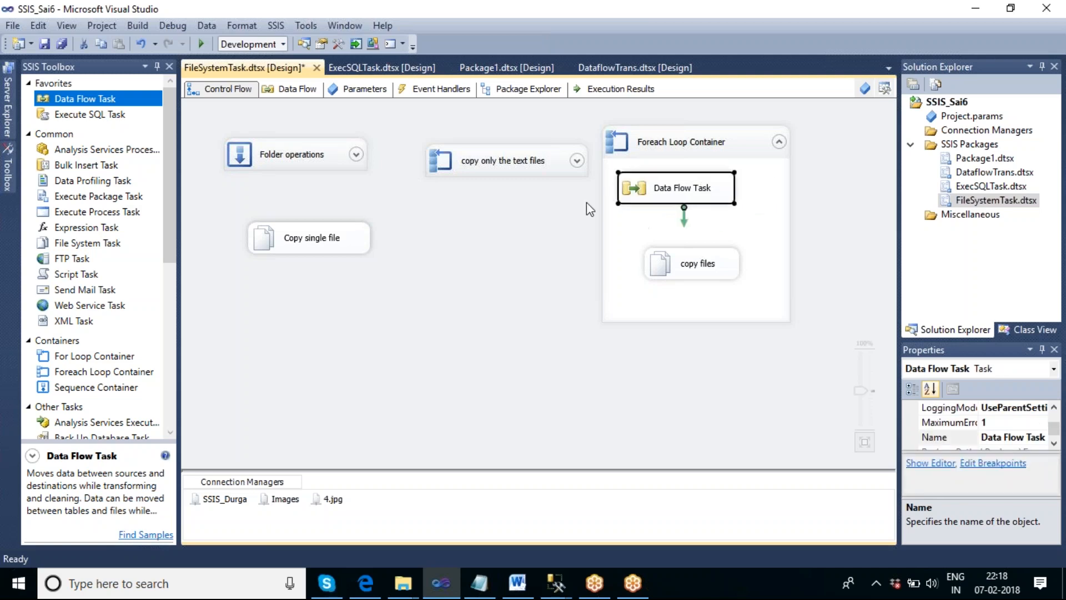
left_click_drag(682, 221, 687, 275)
left_click(696, 378)
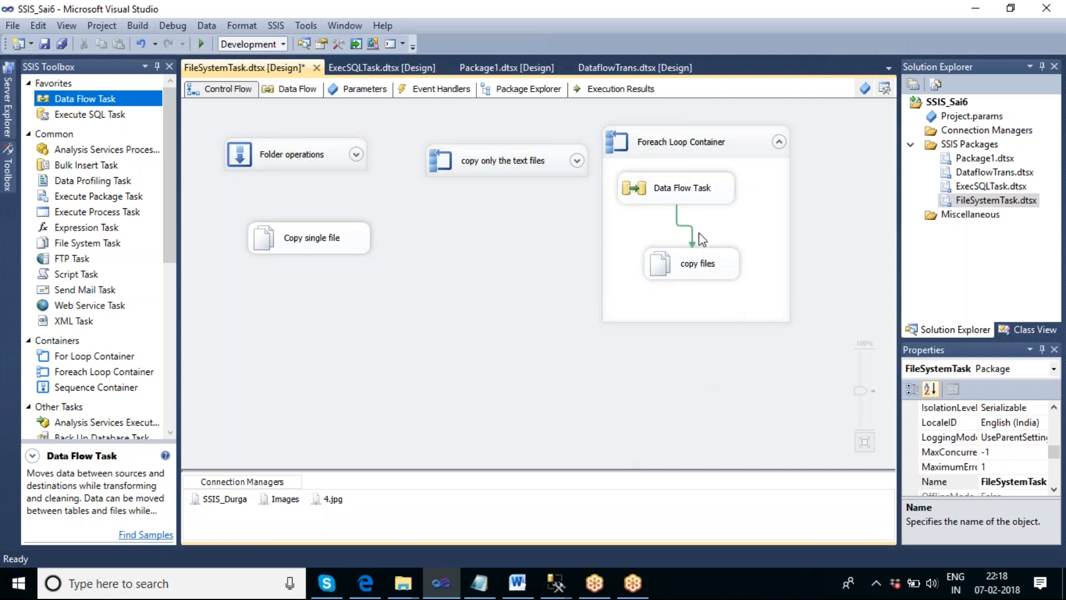
left_click_drag(685, 199, 703, 196)
left_click(436, 316)
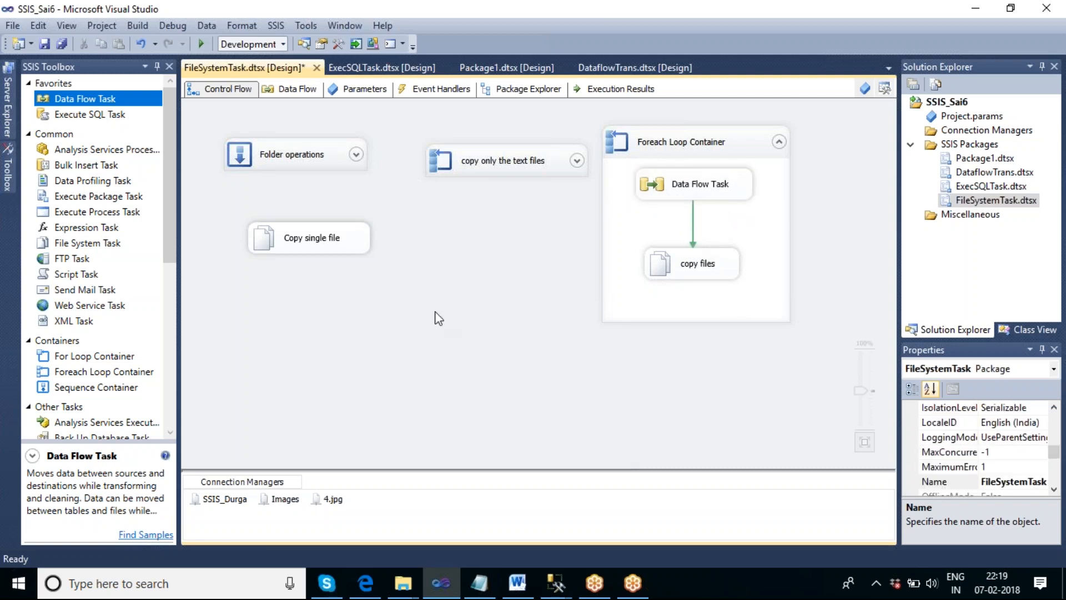
- Look inside the Data Flow Task in the Foreach Loop Container and return to the control flow
left_click(714, 195)
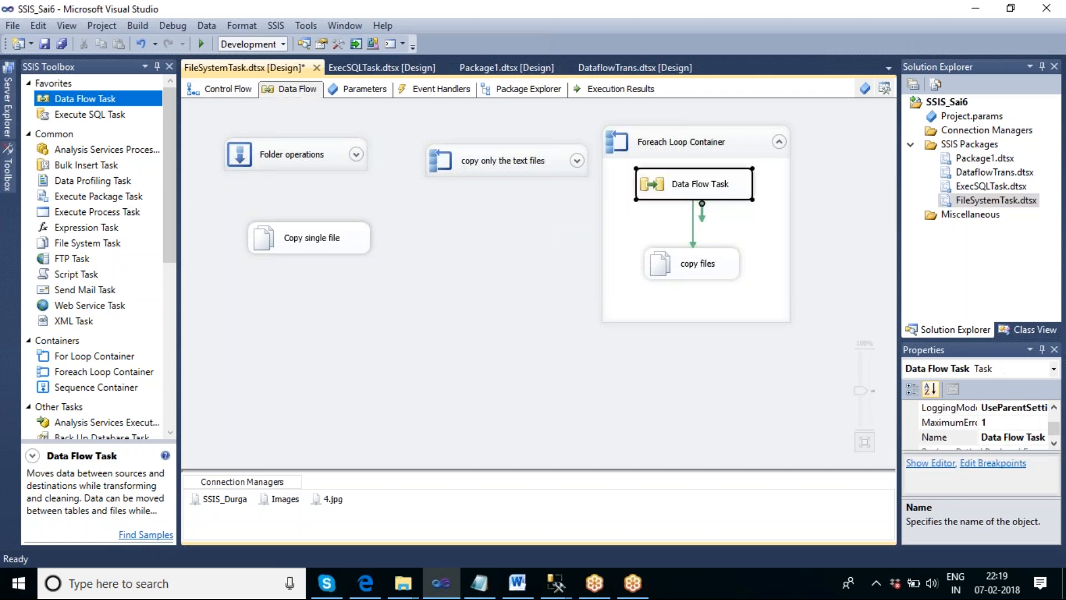
double_click(714, 195)
left_click(228, 90)
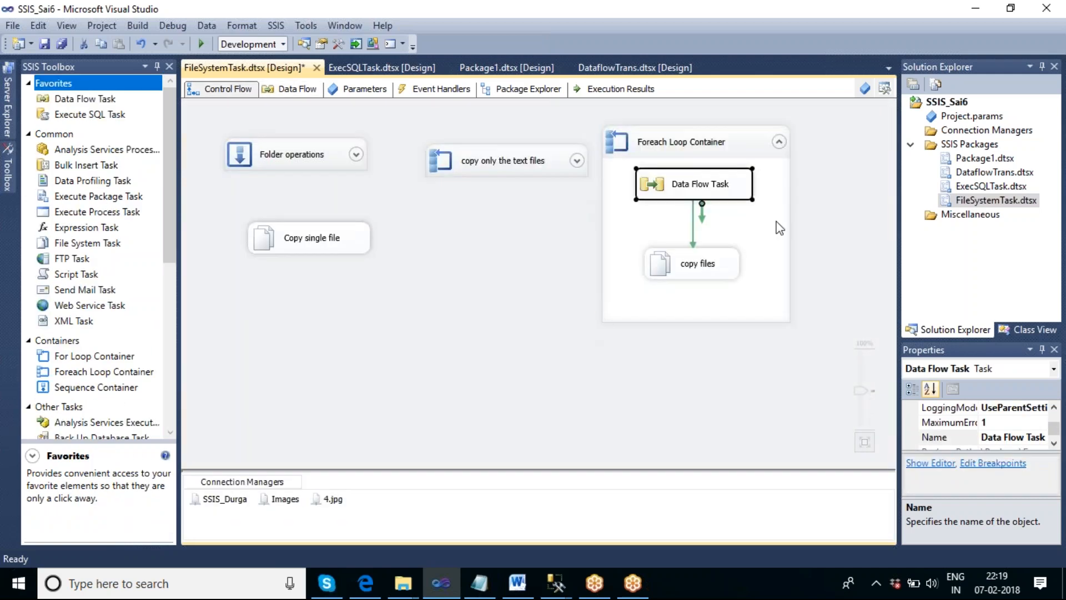
left_click(851, 217)
left_click(700, 197)
- Set the precedence constraint into copy files to Expression and Constraint, using Upper(Right(@[User::V_Filepath],3)) =="TXT" || Upper(Right(@[User::V_Filepath],3)) =="XML"
double_click(692, 230)
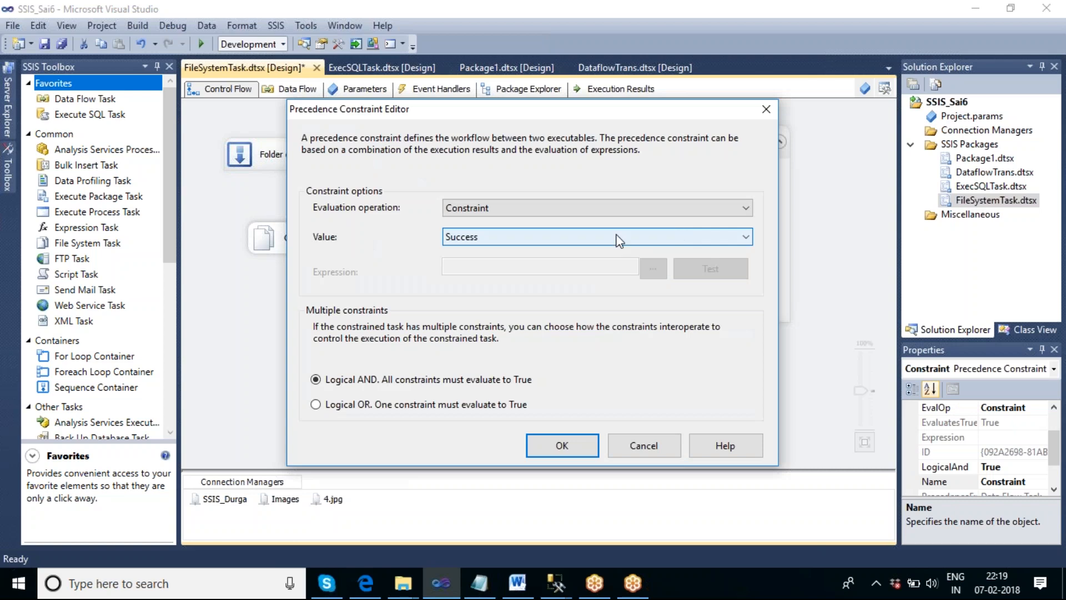
left_click(529, 213)
left_click(510, 247)
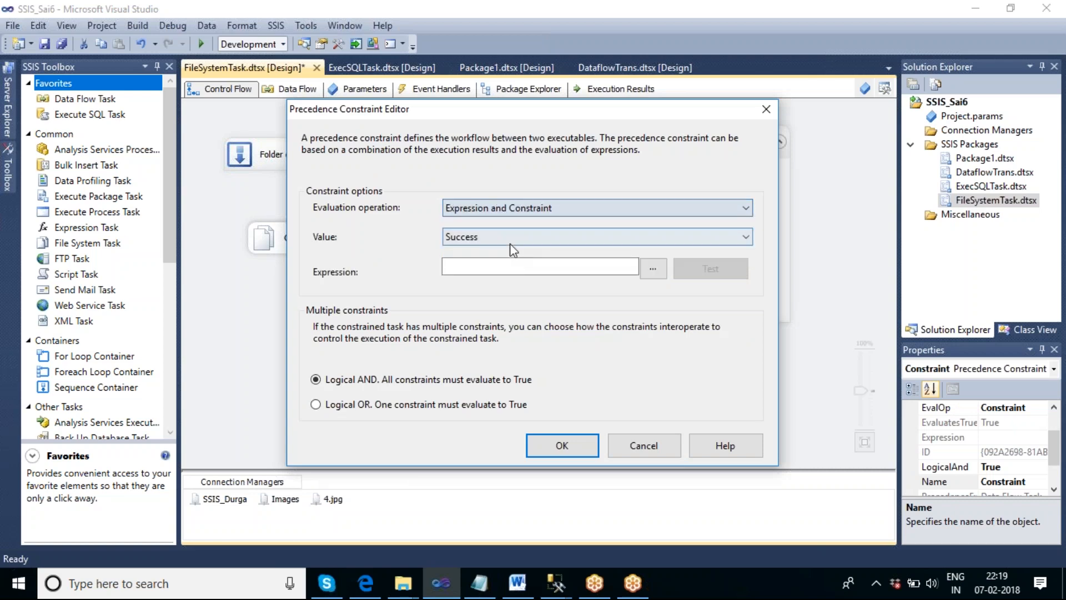
left_click(652, 268)
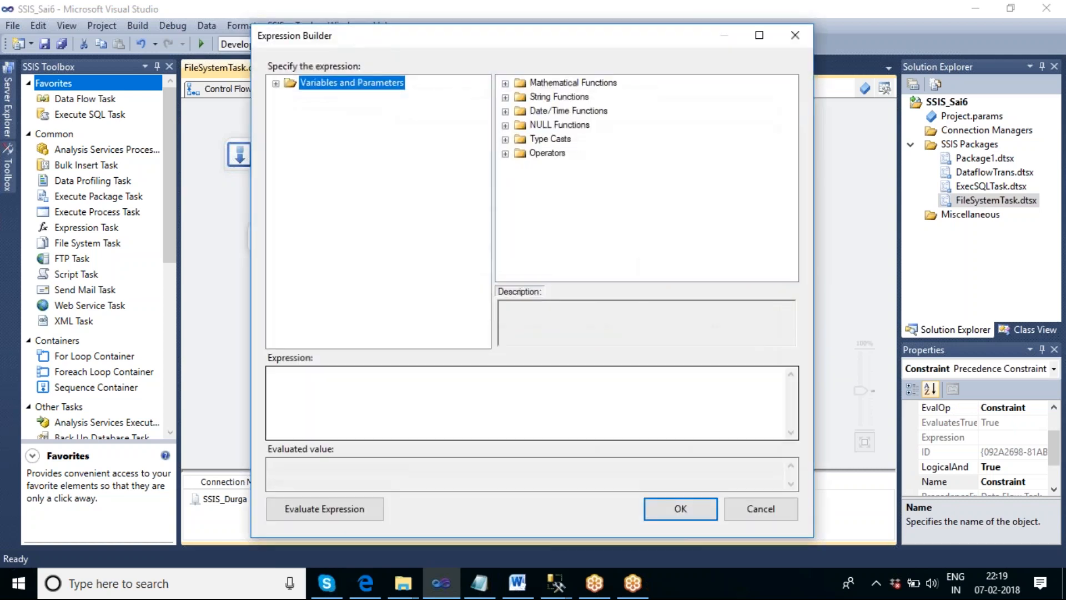
type("Upper(Right(@[User::V_Filepath],3)) ==\"TXT\" || Upper(Right(@[User::V_Filepath],3)) ==\"XML\"")
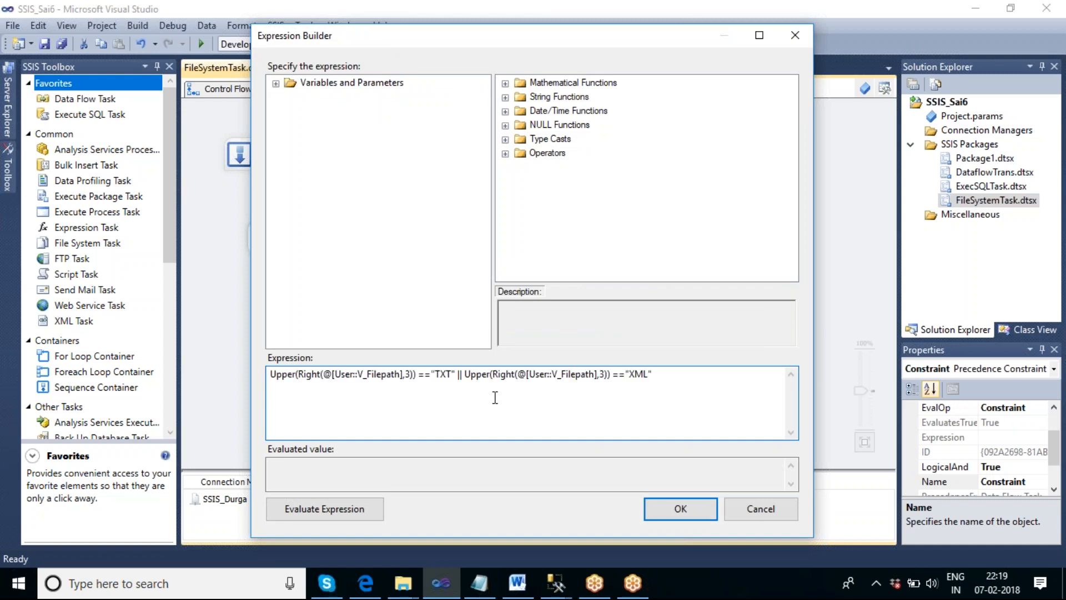
left_click(679, 508)
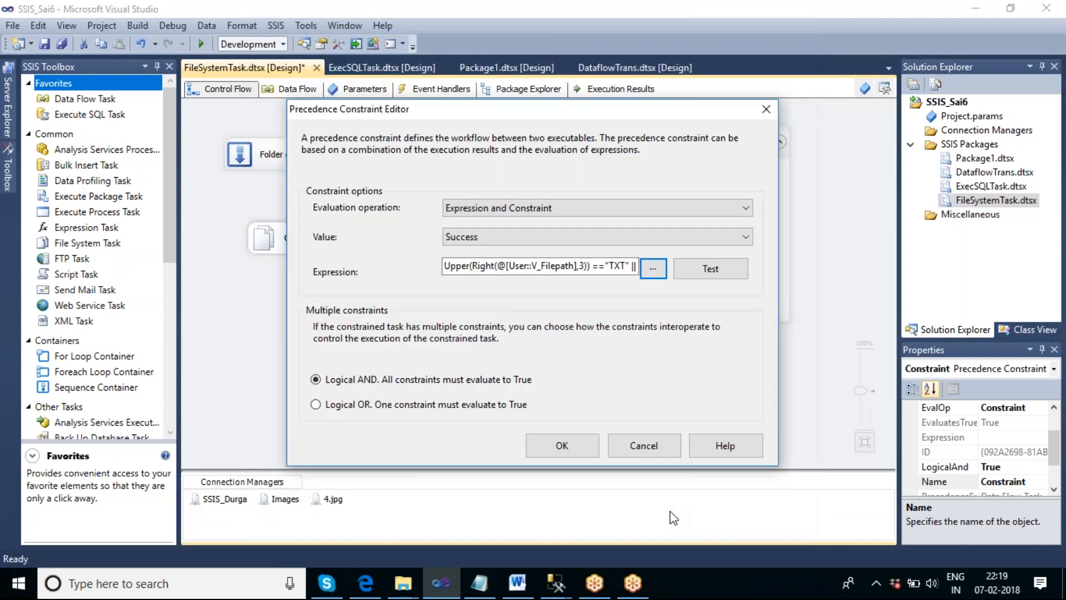
left_click(562, 446)
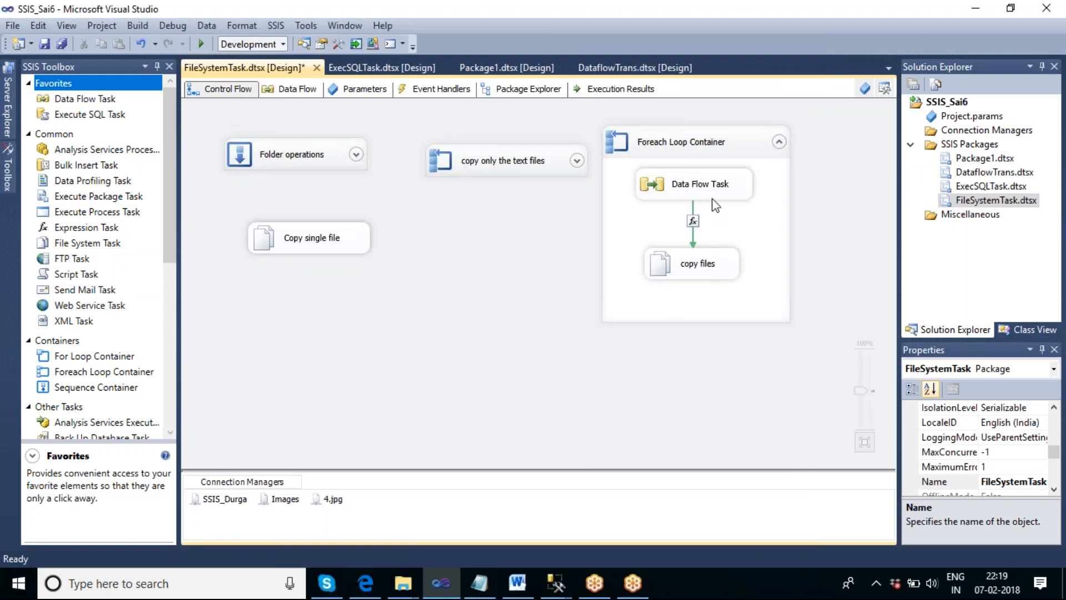
- Check the data flow design of the Data Flow Task once more, and go back to the Foreach Loop Container
double_click(695, 192)
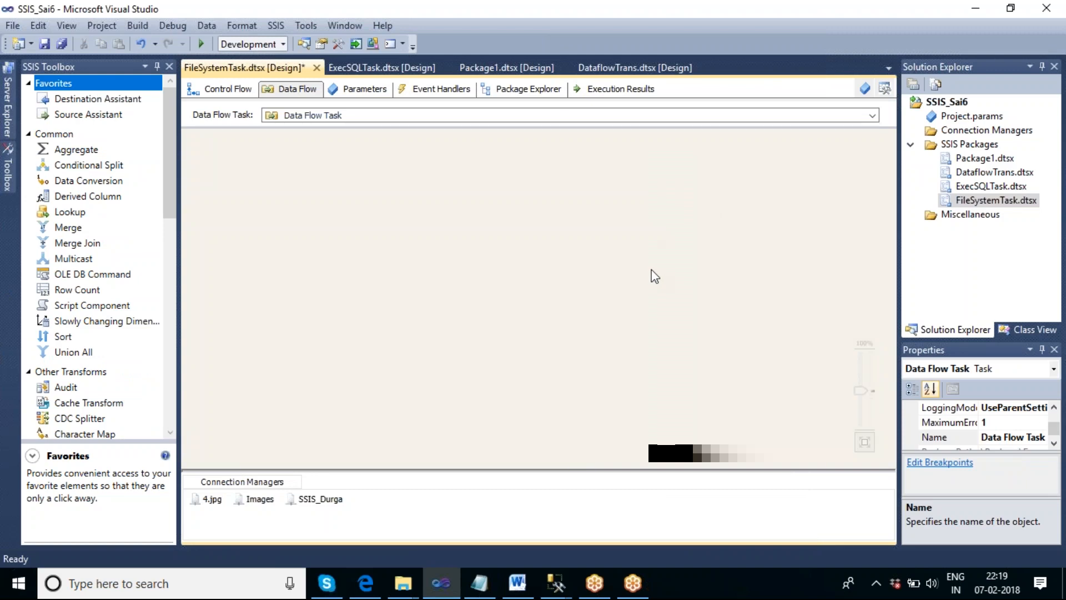
left_click(228, 88)
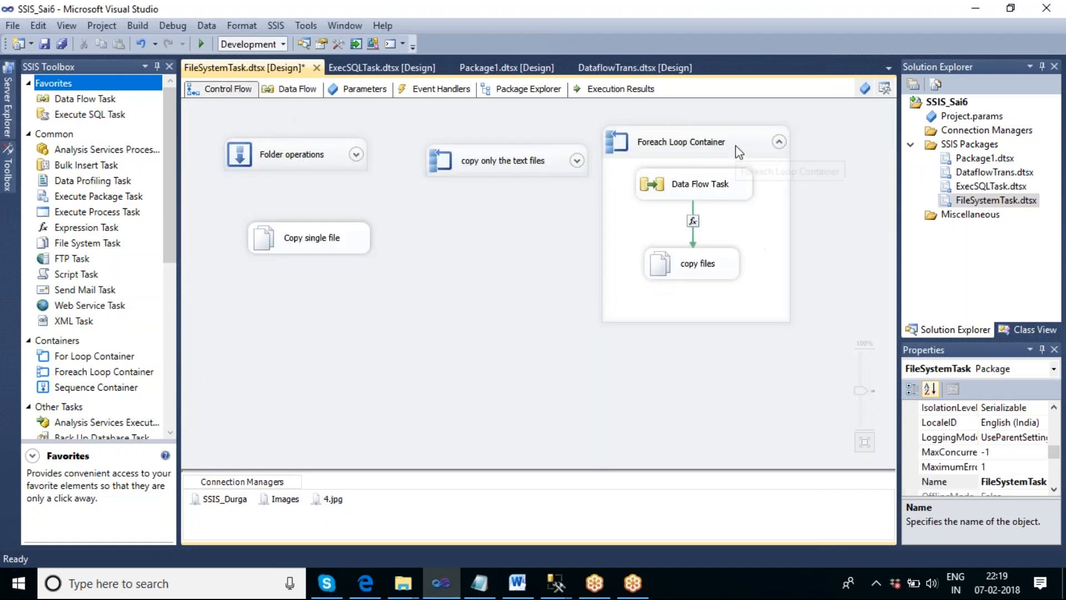
right_click(736, 146)
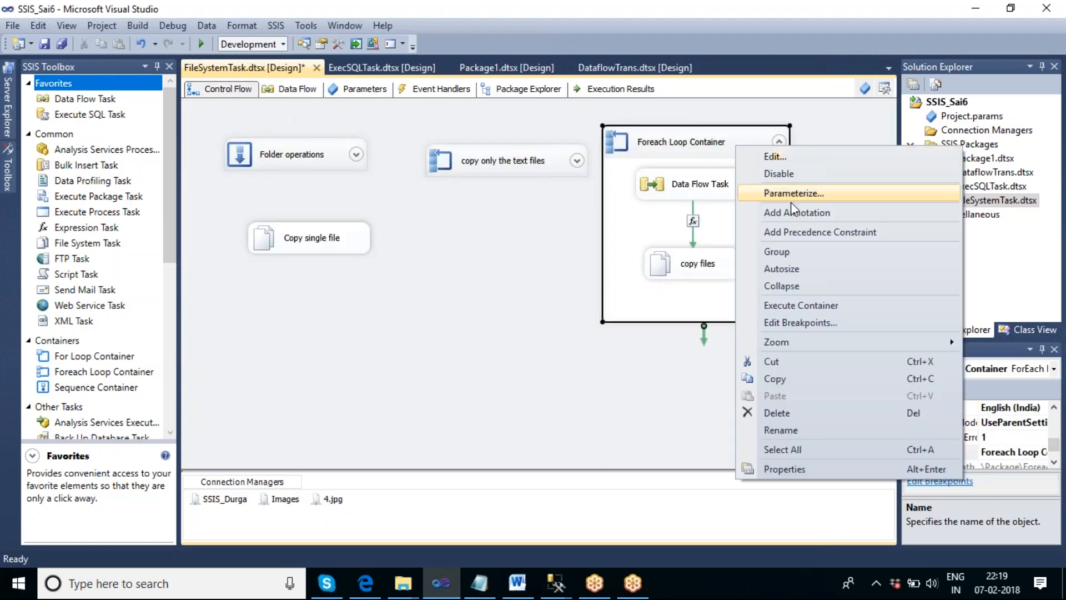
- Delete all files from the SSIS_Durga folder on the desktop and close the folder
right_click(752, 576)
left_click(788, 474)
left_click(202, 502)
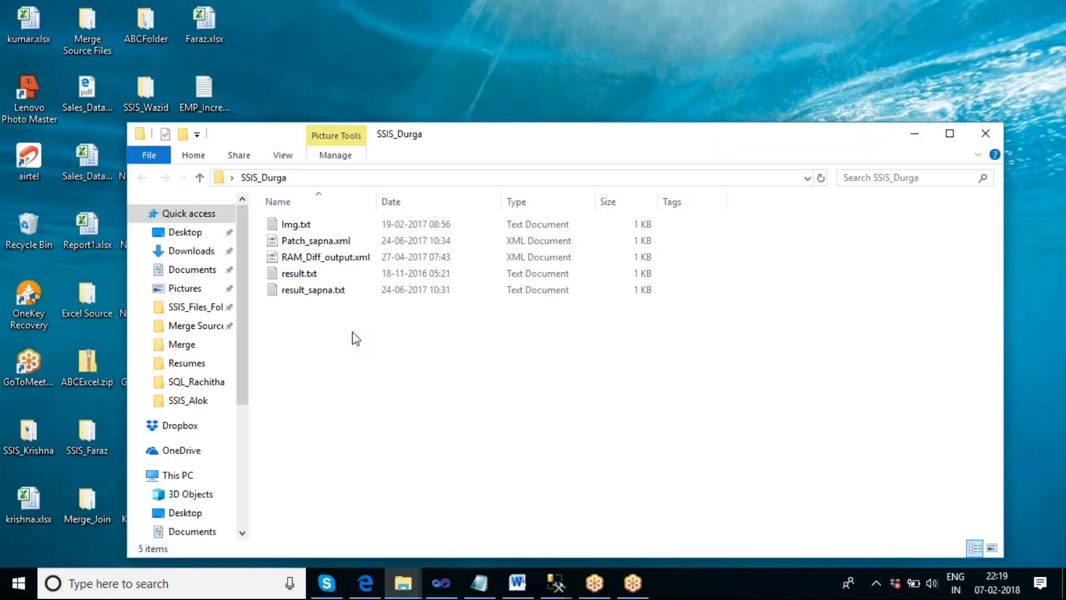
key("ctrl+a")
key("Delete")
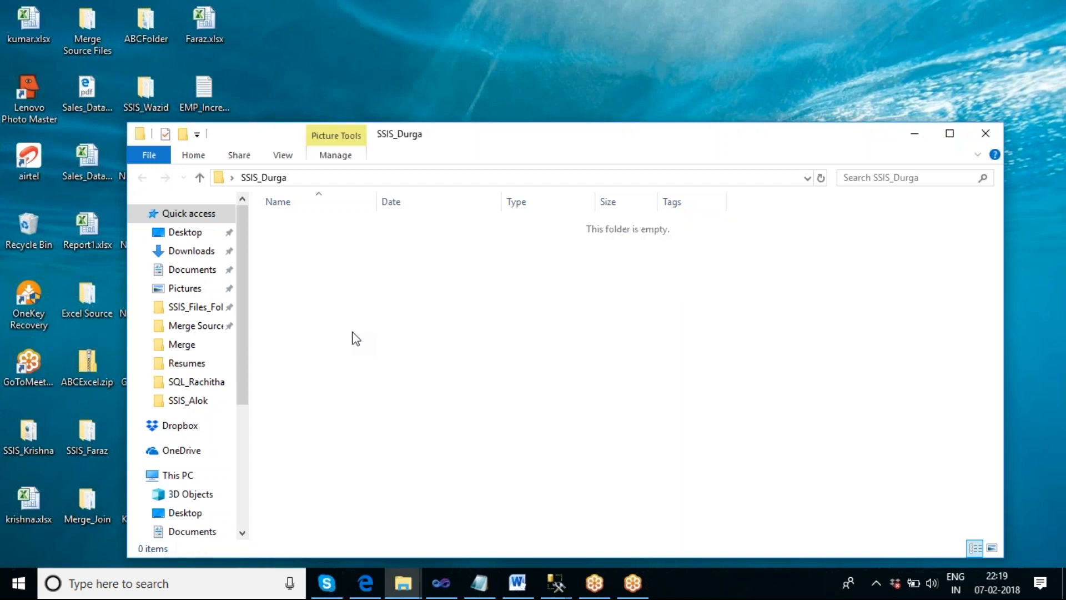
left_click(986, 134)
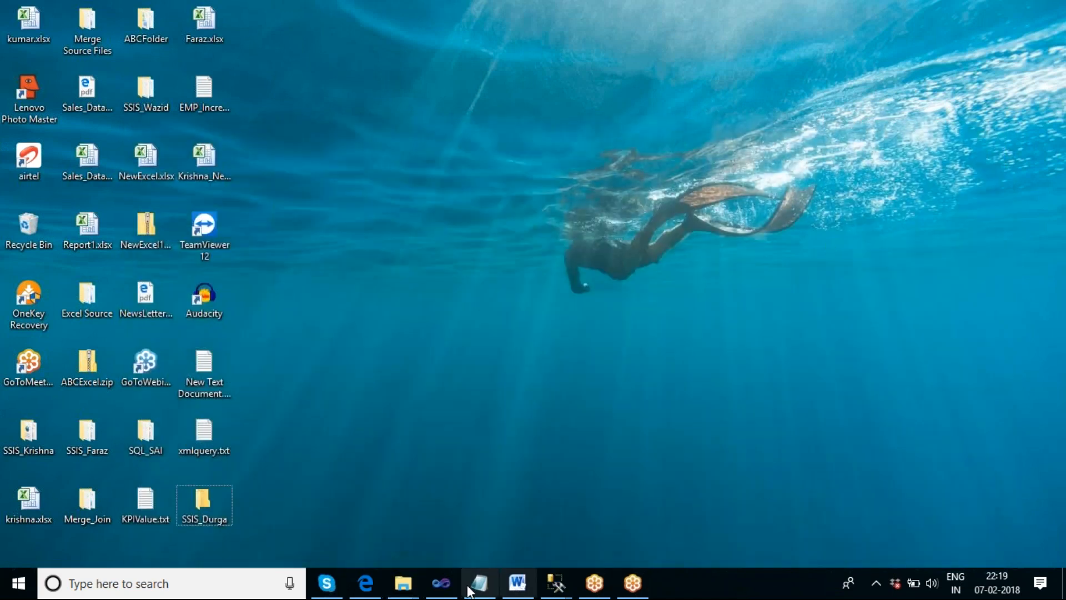
- Switch back to Visual Studio and execute the Foreach Loop Container on its own
left_click(441, 583)
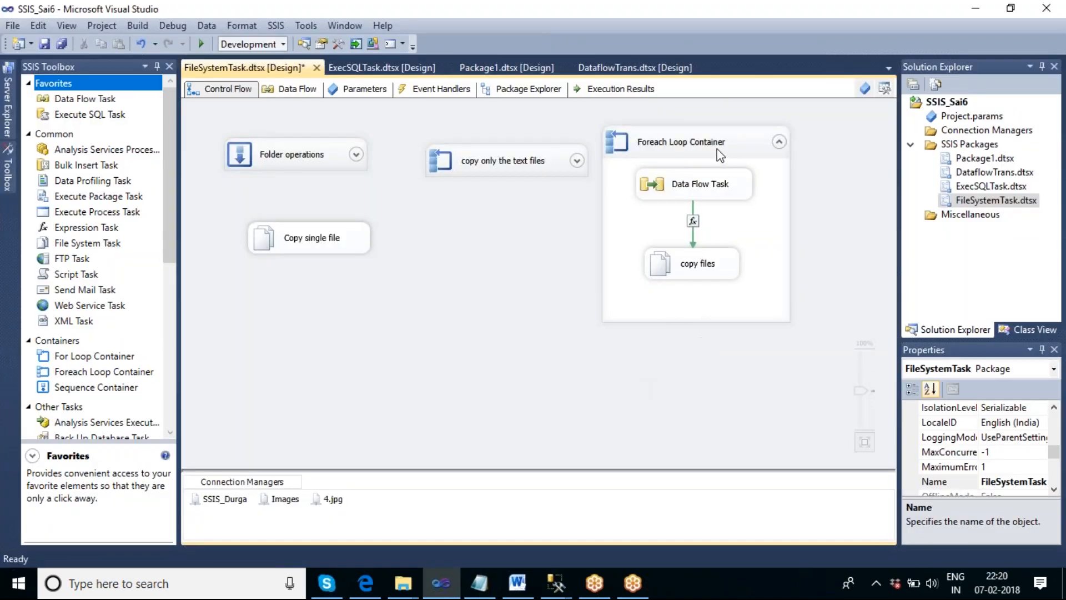
right_click(717, 147)
left_click(800, 309)
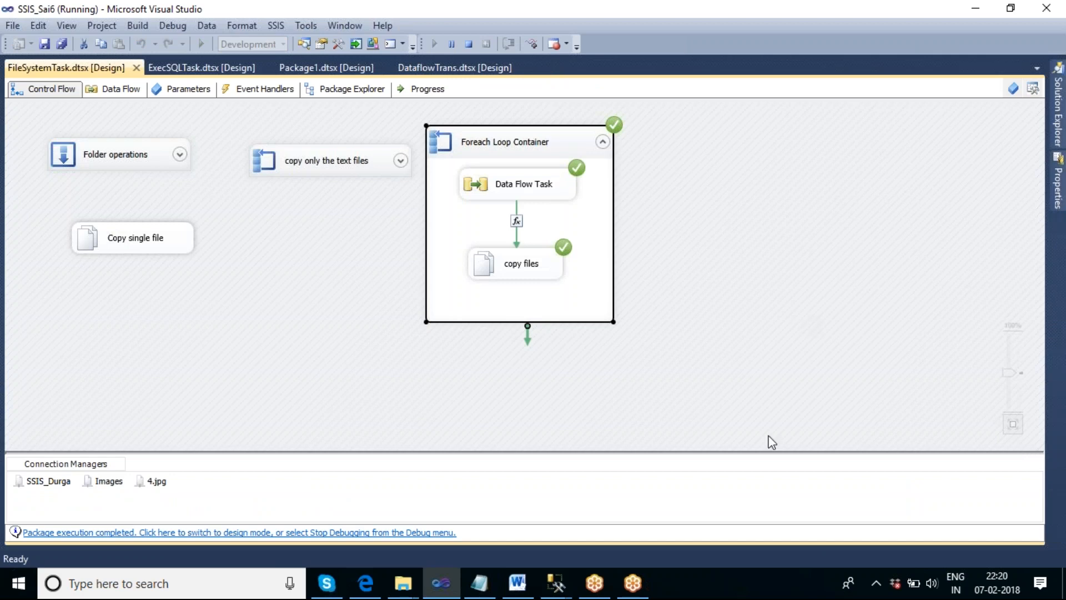
- Inspect the SSIS_Durga folder on the desktop for the copied files and close it
right_click(744, 590)
left_click(788, 480)
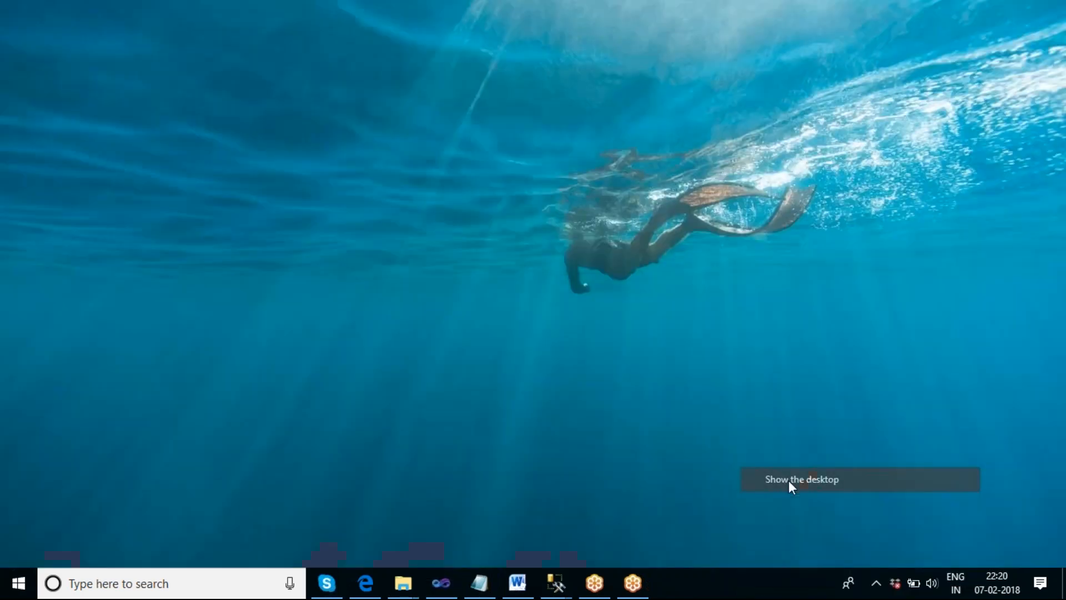
double_click(216, 503)
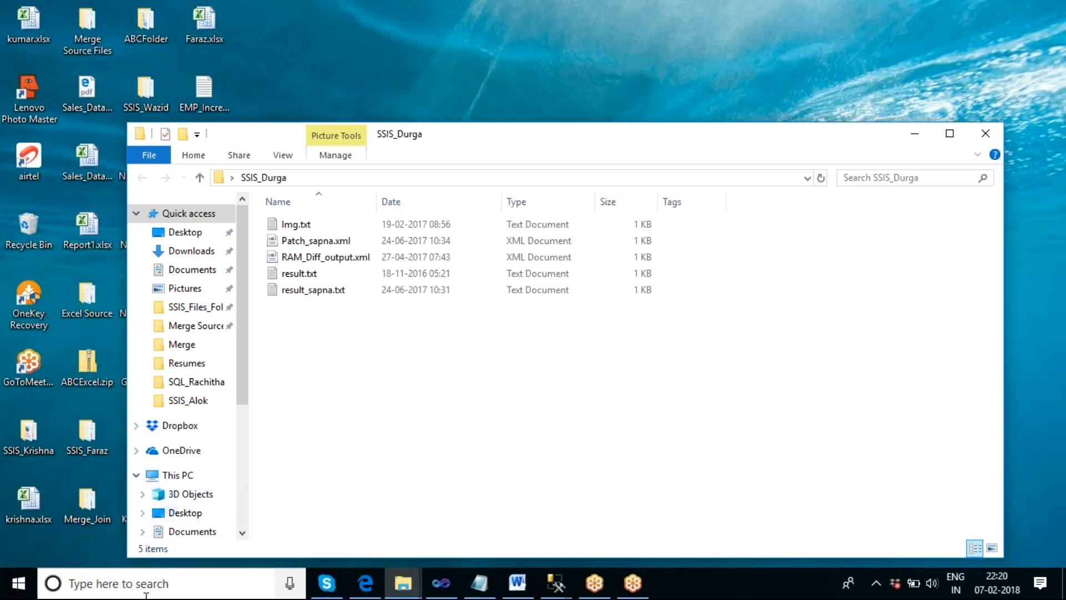
left_click(986, 133)
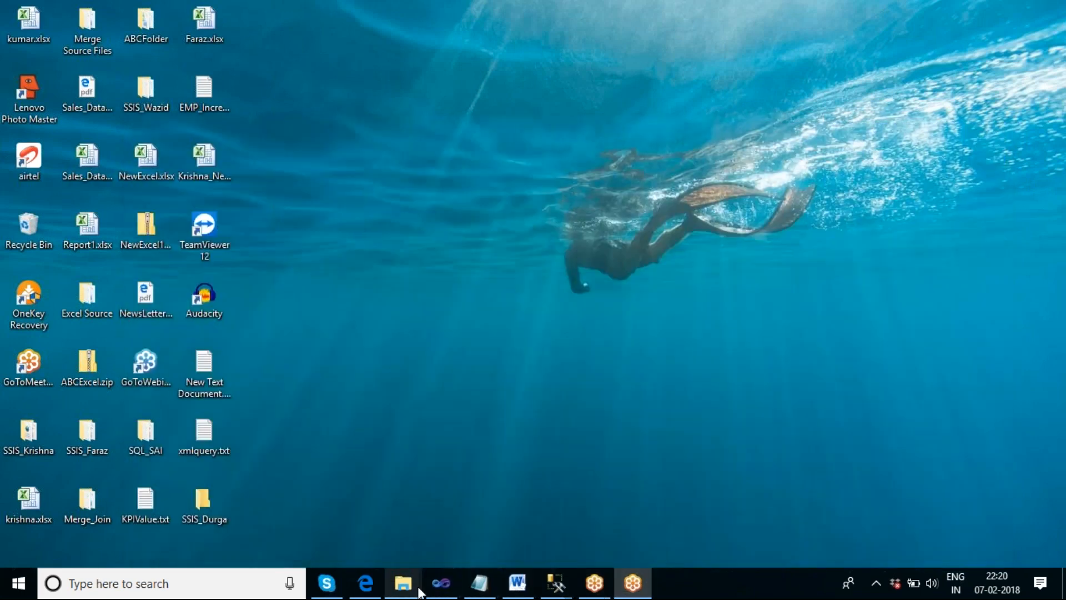
- Return to Visual Studio, stop debugging the package and collapse the Foreach Loop Container
left_click(441, 583)
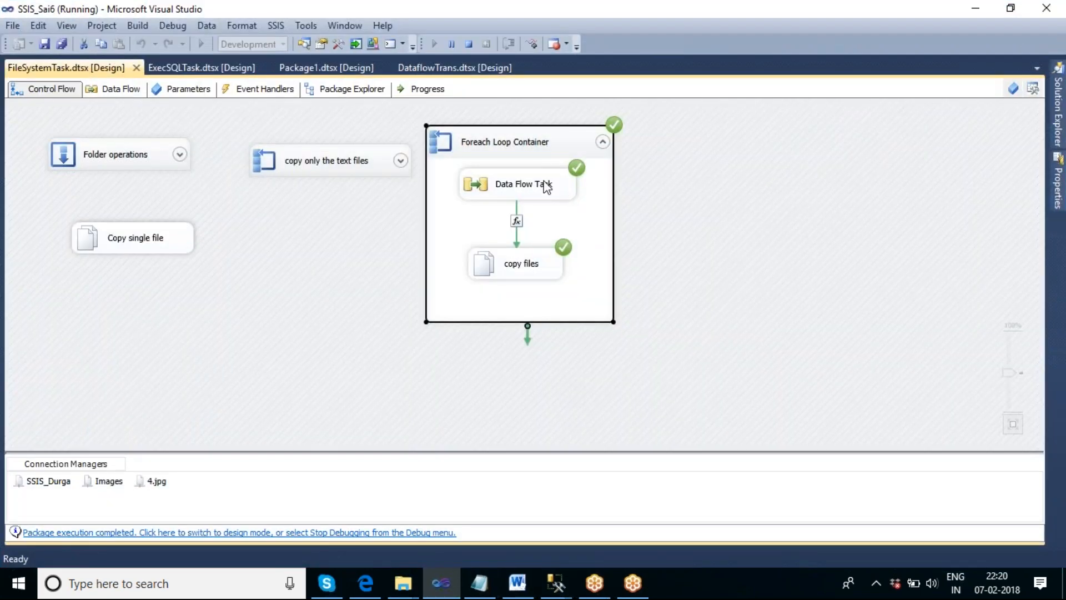
left_click(466, 45)
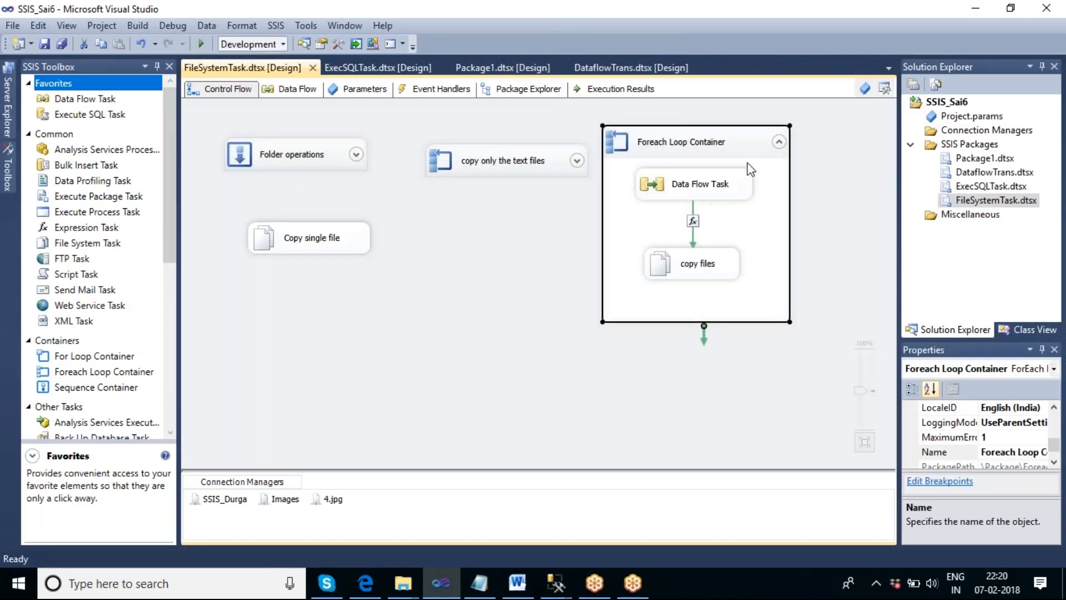
left_click(778, 142)
left_click(688, 280)
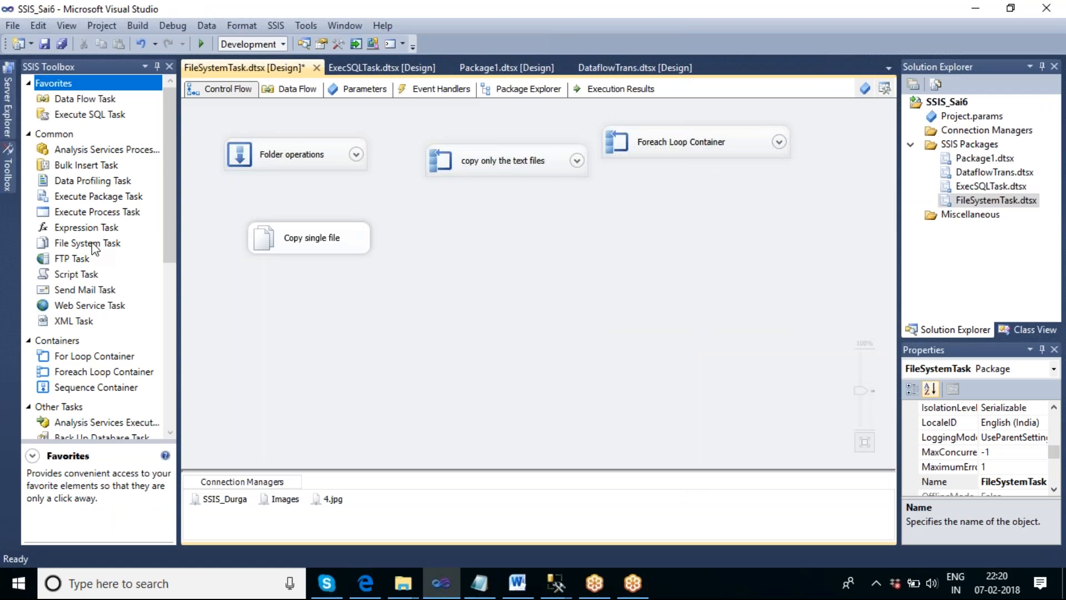
- Add a File System Task to the control flow below the copy only the text files container
left_click_drag(75, 243, 474, 254)
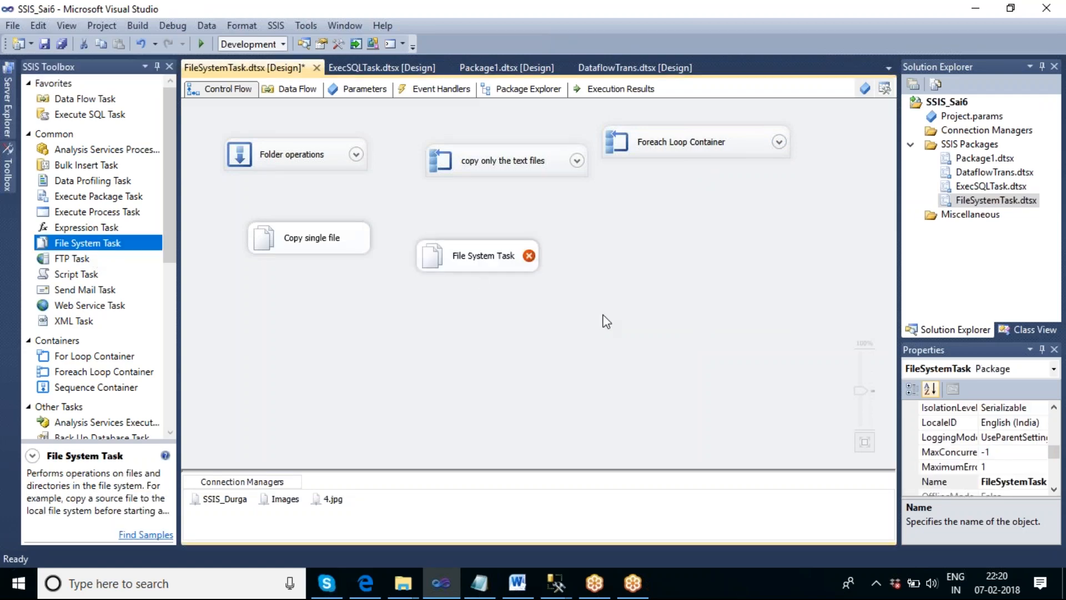
double_click(468, 265)
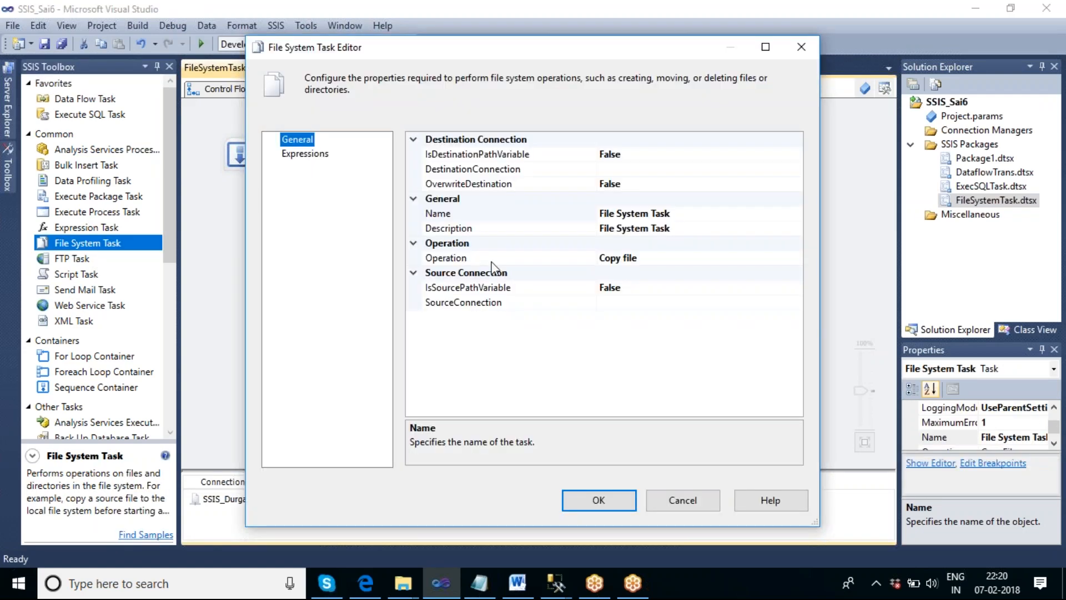
left_click(644, 260)
left_click(795, 258)
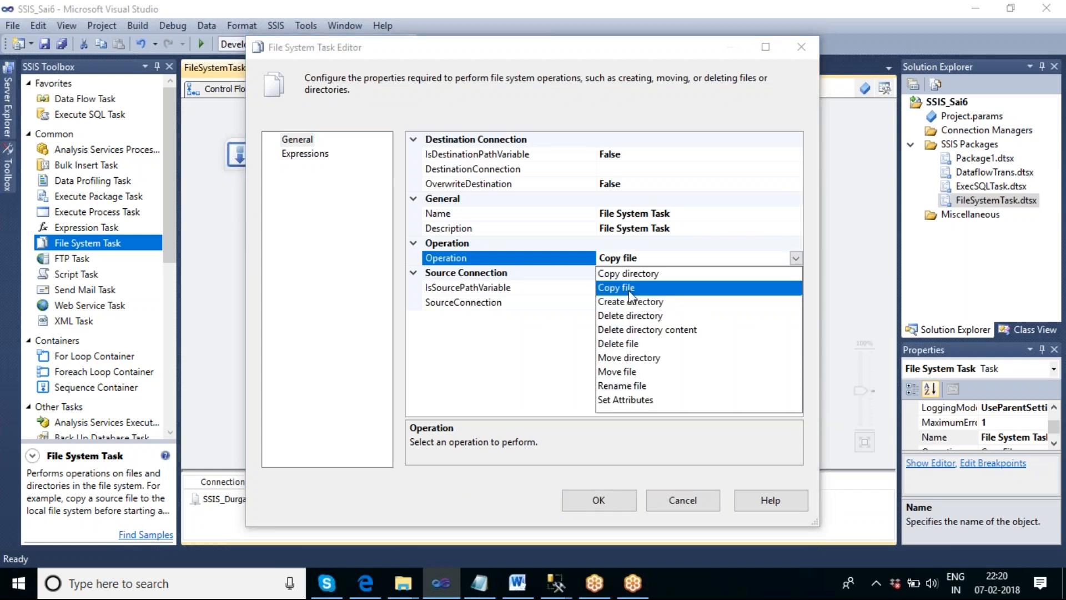
left_click(620, 344)
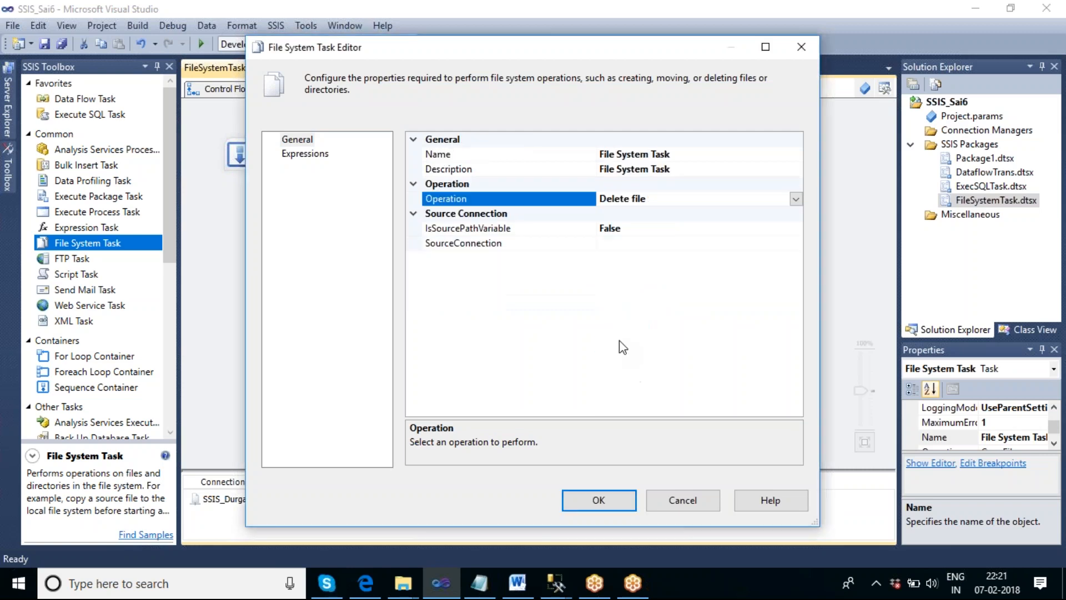
left_click(615, 244)
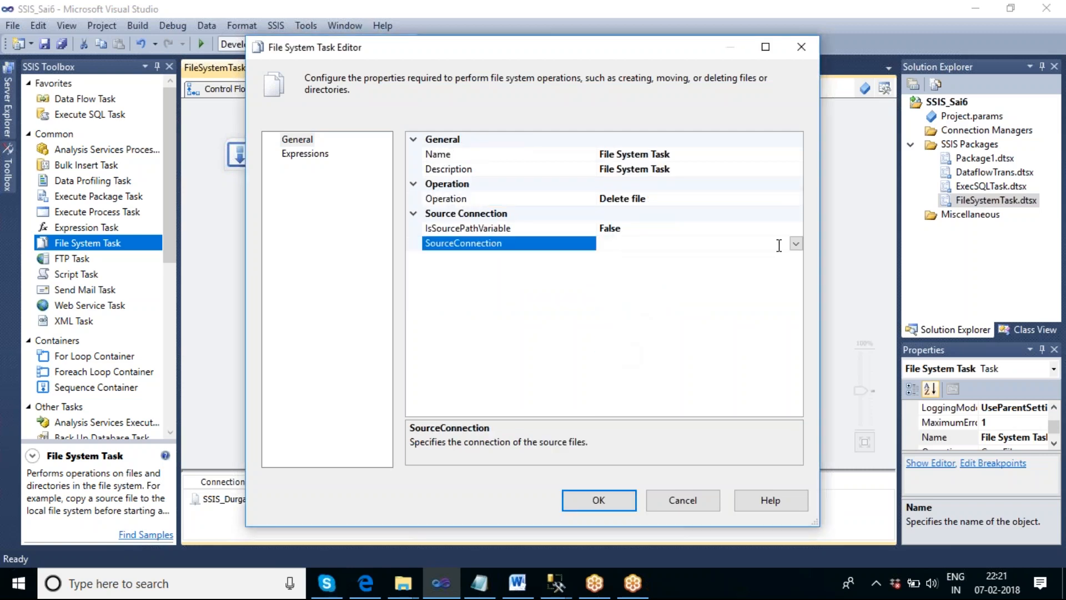
left_click(795, 243)
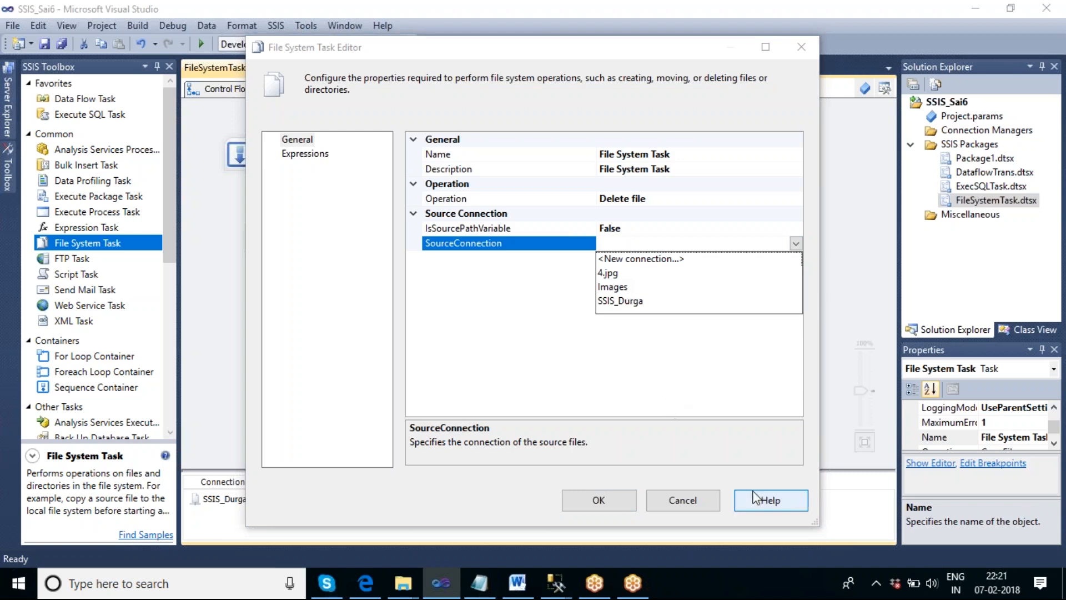
left_click(684, 500)
left_click(690, 499)
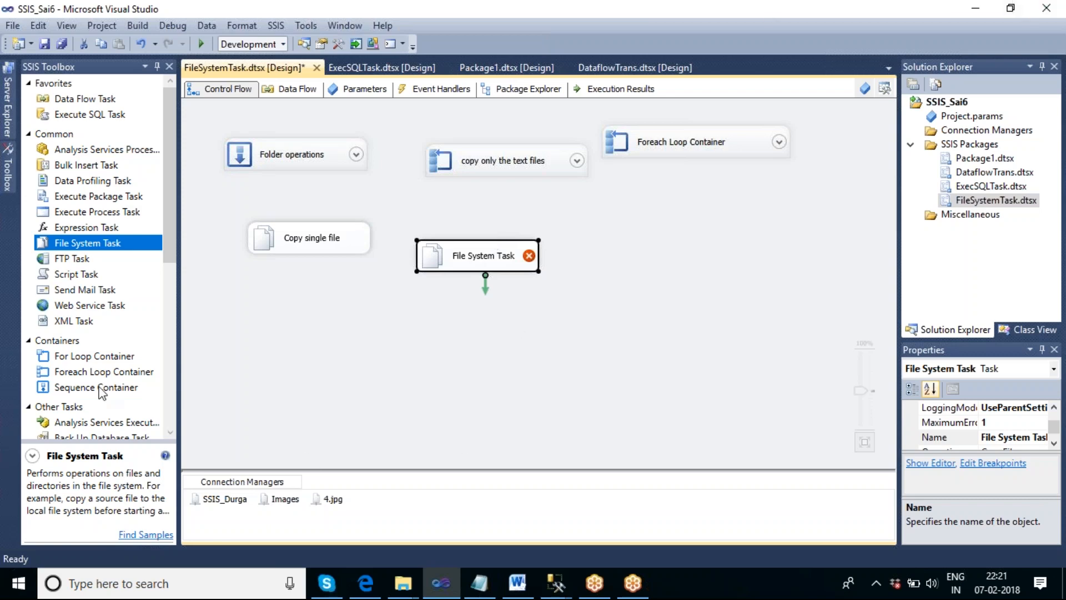
- Add a second Foreach Loop Container beside the new File System Task and open it for editing
left_click(87, 373)
left_click_drag(612, 216, 613, 218)
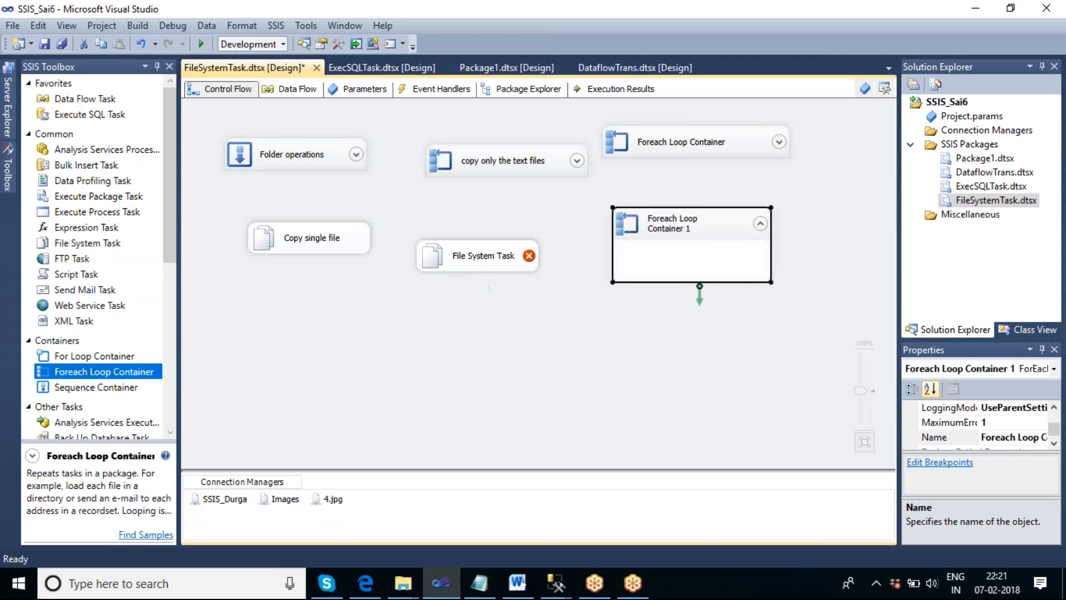
double_click(675, 232)
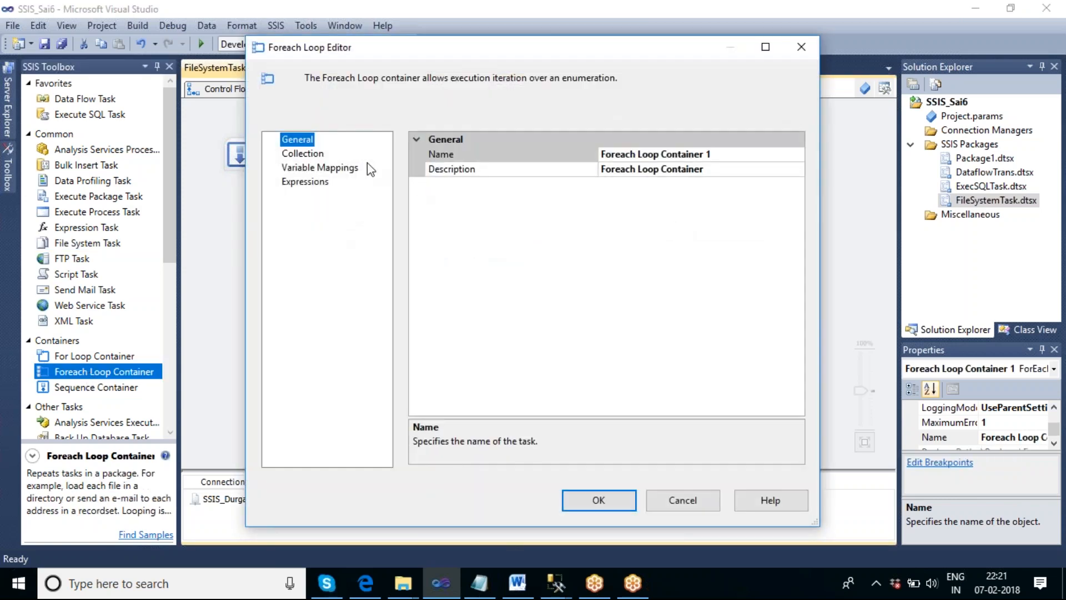
- Set the new Foreach loop's file enumerator folder to the SSIS_Durga folder on the desktop
left_click(304, 154)
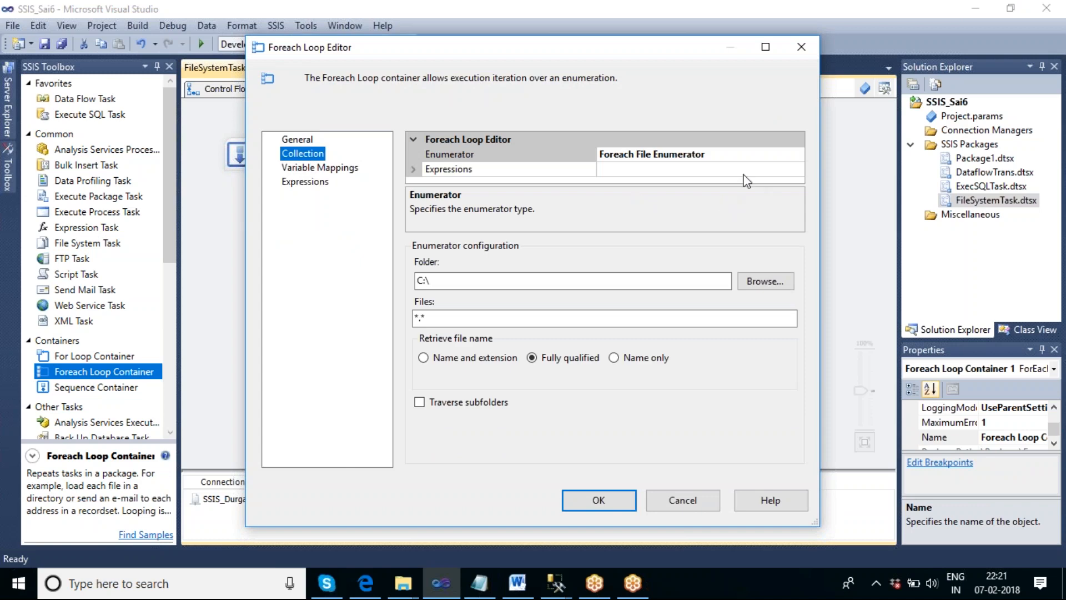
left_click(769, 282)
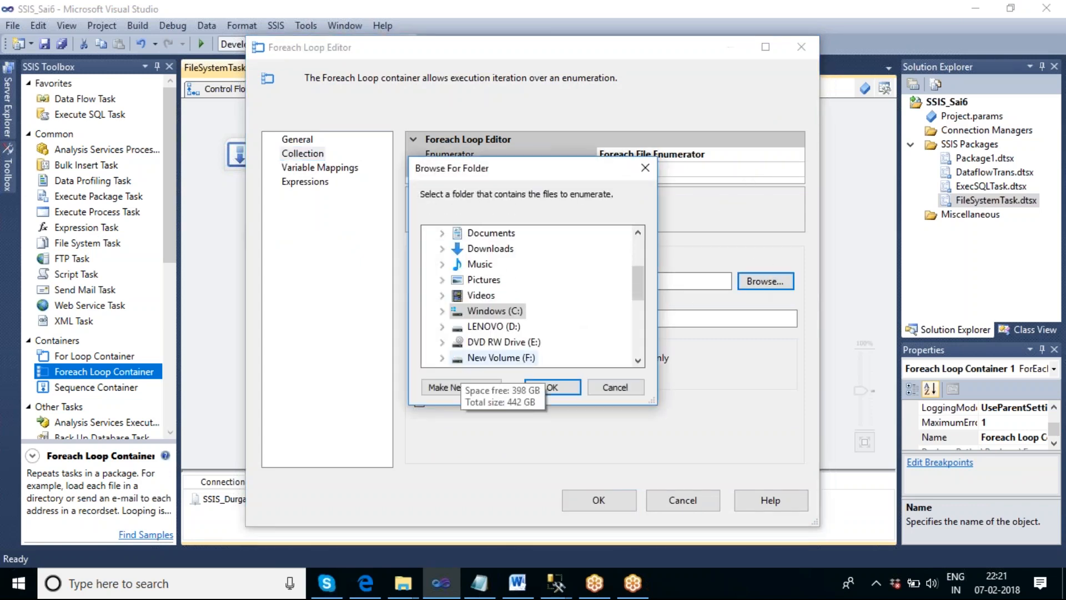
left_click(443, 357)
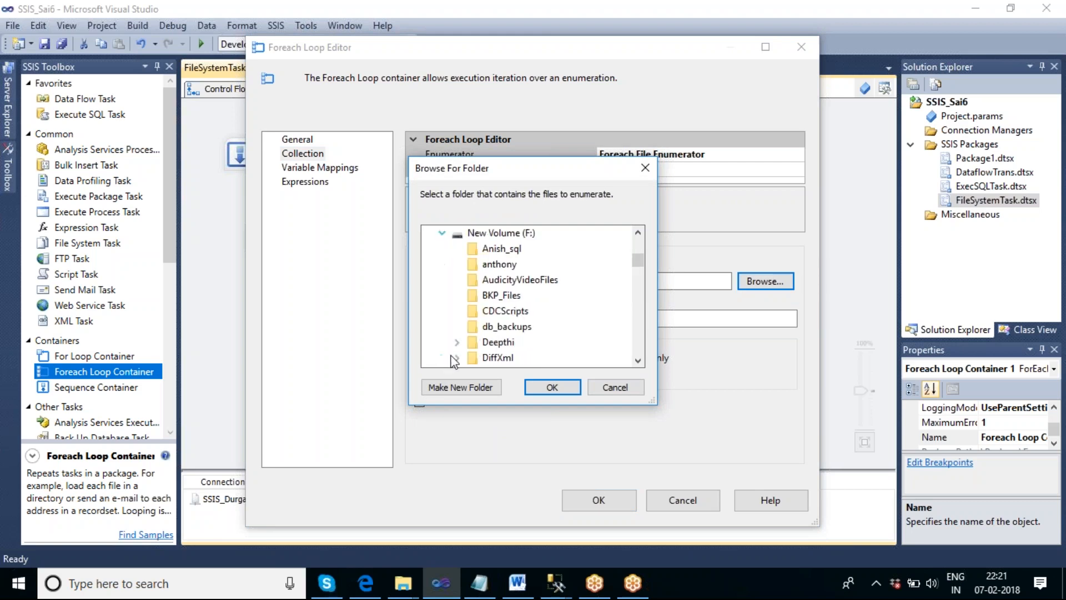
scroll(585, 312, "up", 1)
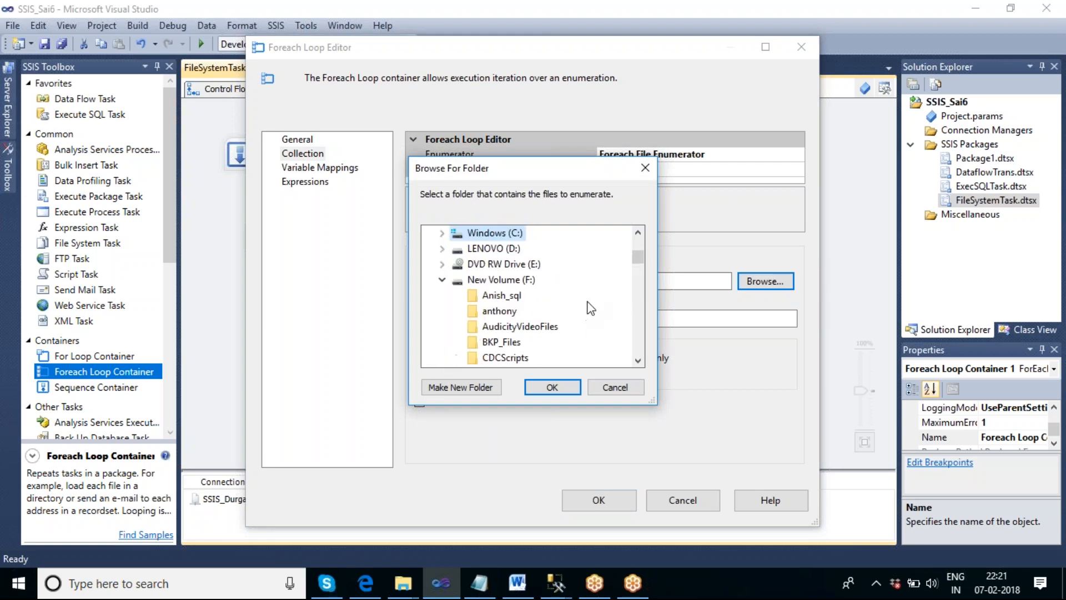
scroll(588, 309, "up", 2)
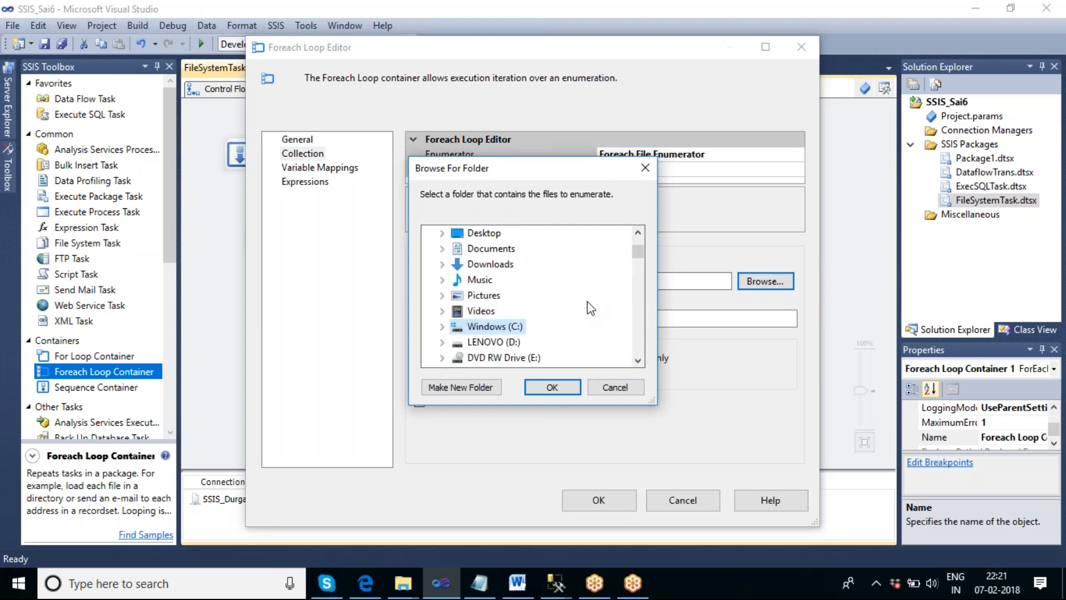
left_click(443, 233)
left_click(505, 326)
left_click(552, 387)
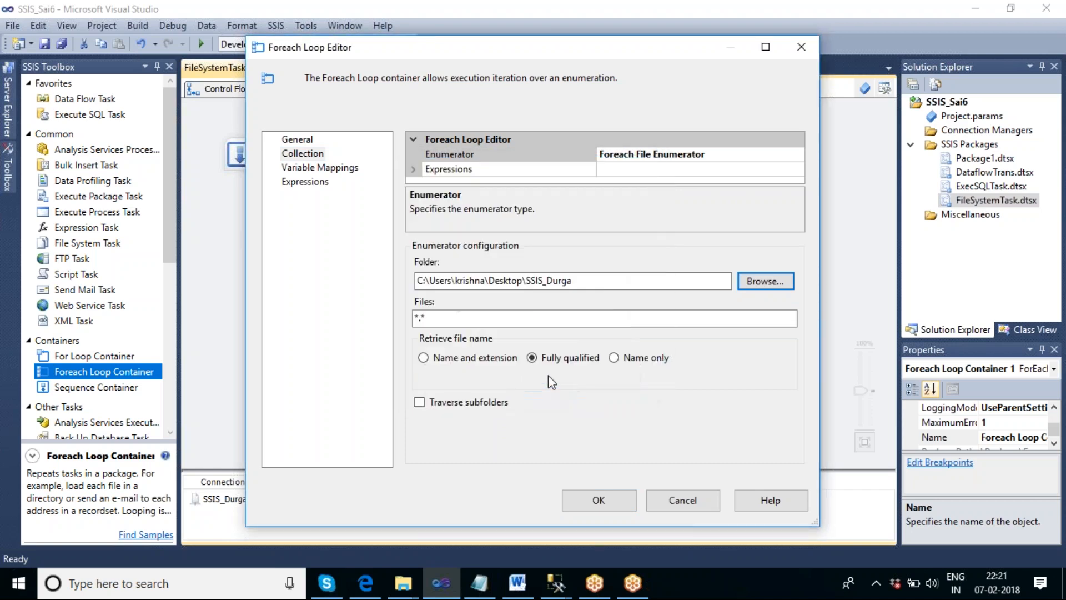
- Set the loop's file filter to *.txt
left_click(444, 319)
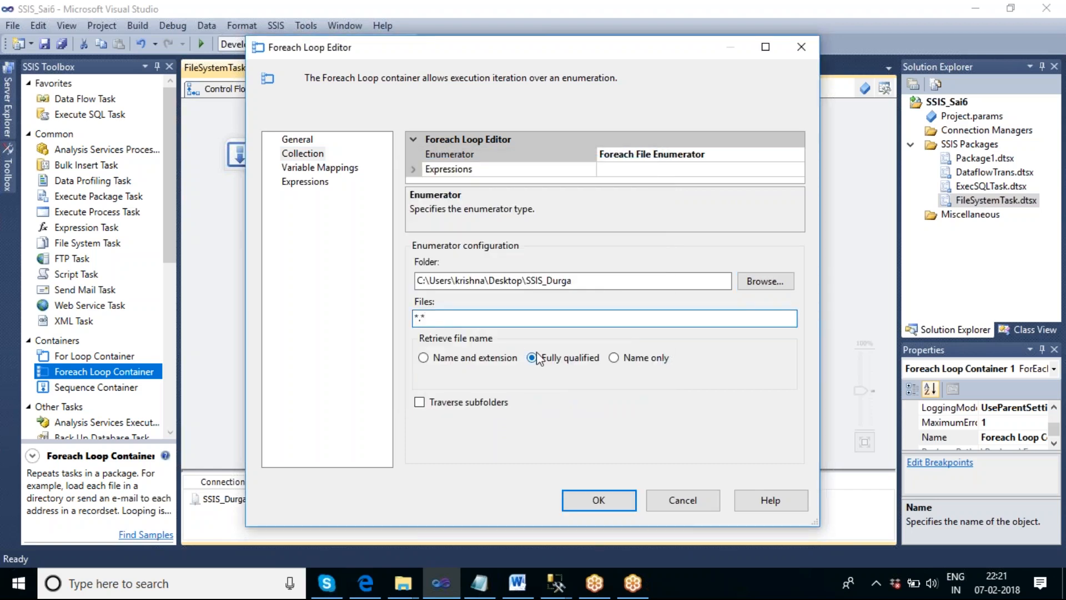
key("BackSpace")
type("TXT")
key("BackSpace")
key("BackSpace")
key("BackSpace")
type("txt")
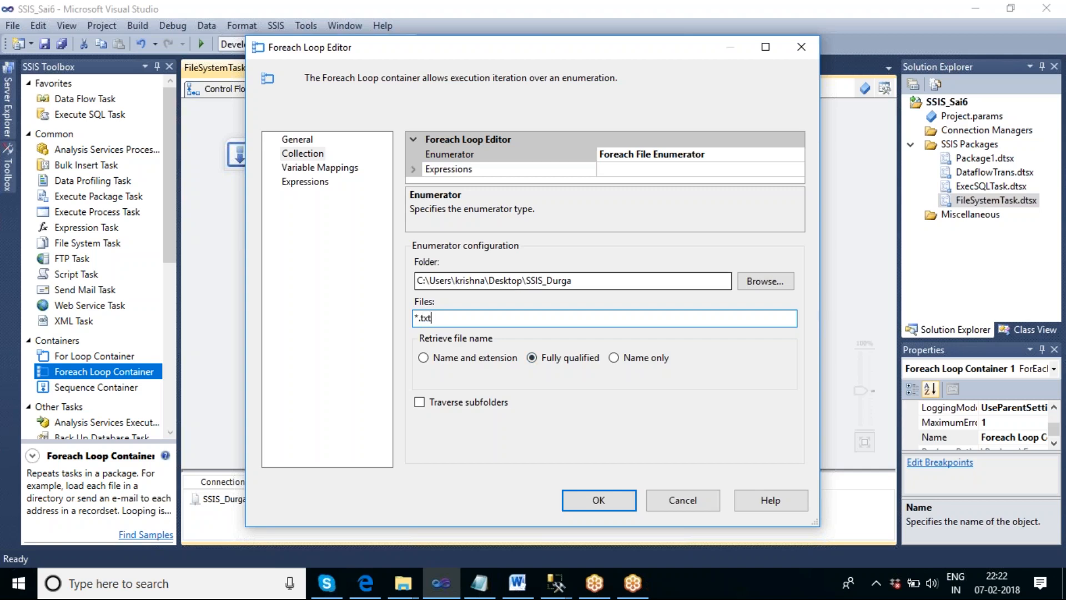
- Map the variable User::V_Filepath to index 0 of the loop's collection value and accept the loop settings
left_click(356, 170)
left_click(487, 189)
left_click(534, 185)
left_click(481, 213)
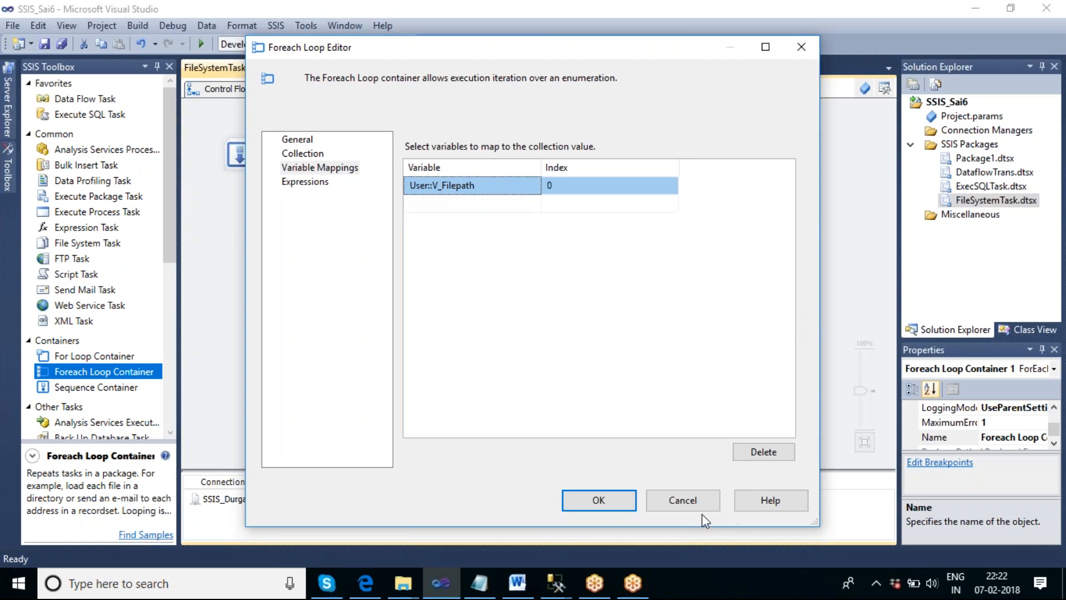
left_click(609, 498)
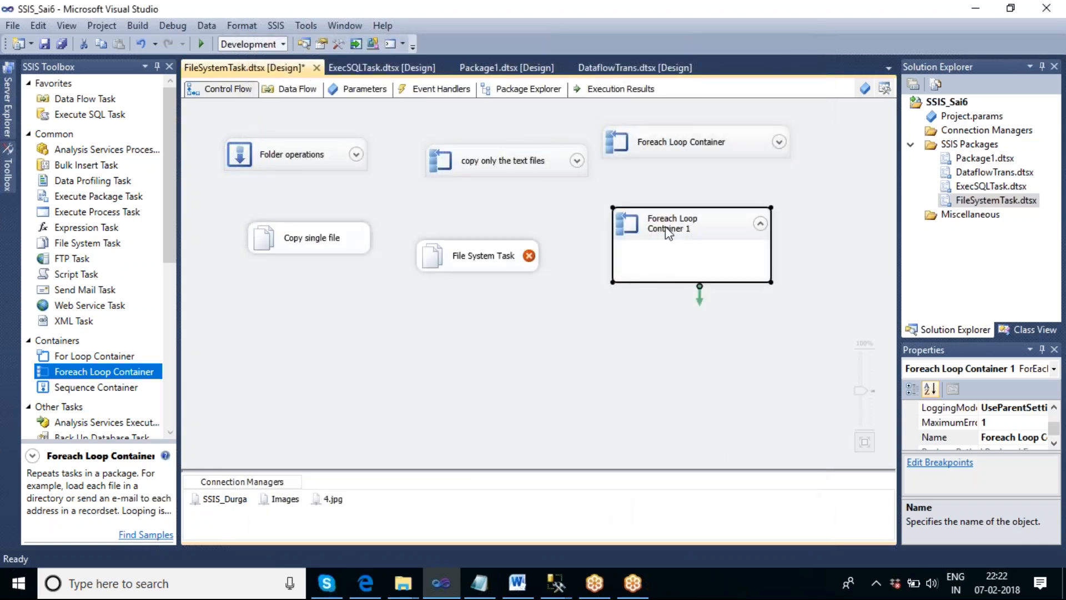
- Move the File System Task into Foreach Loop Container 1 and set its operation to Delete file
left_click_drag(495, 267, 550, 228)
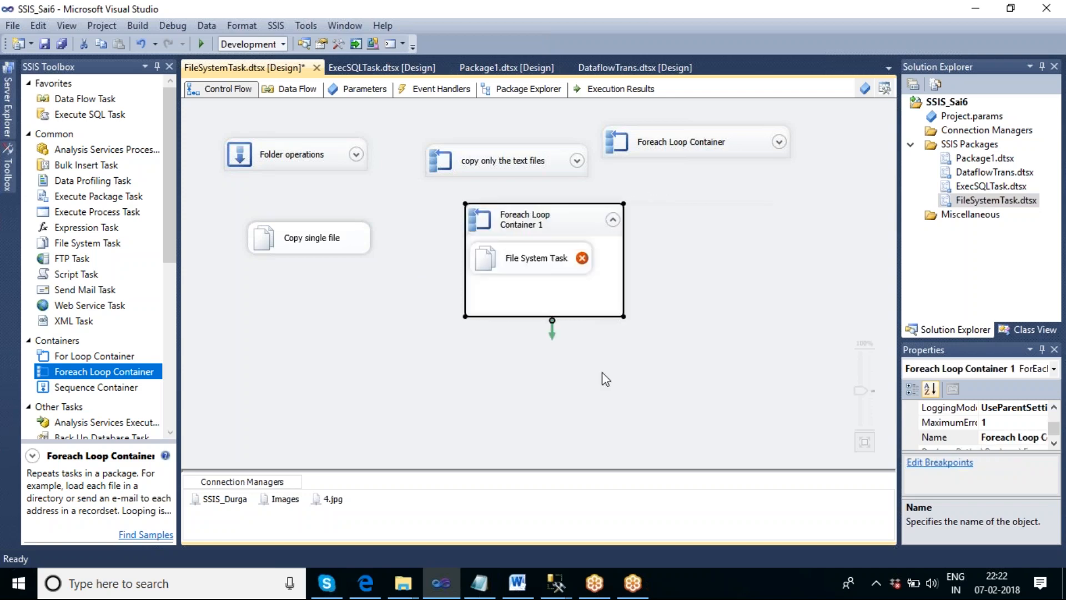
left_click(602, 373)
double_click(546, 272)
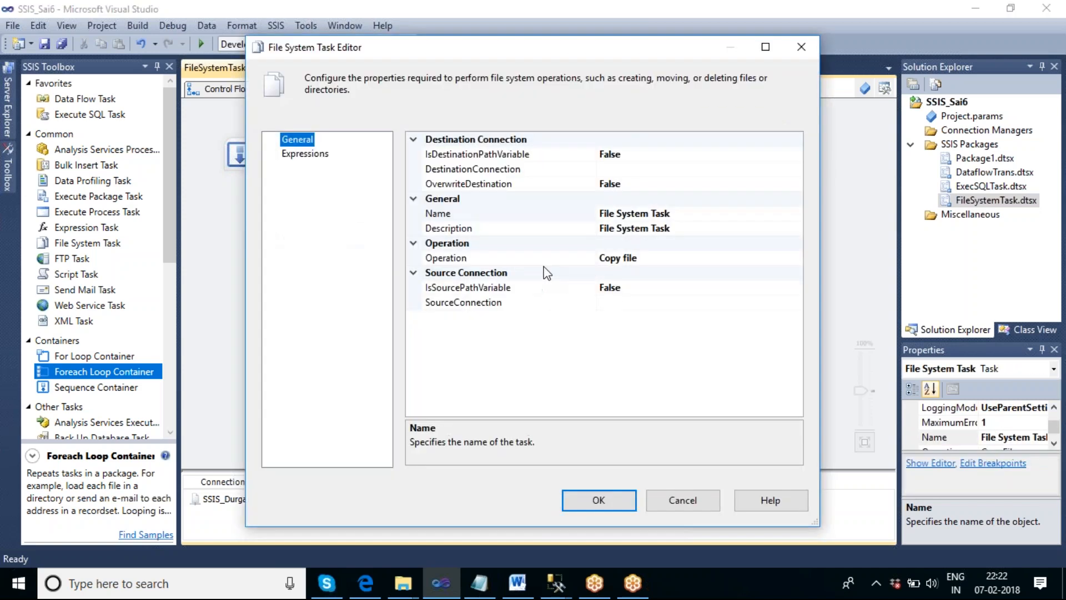
left_click(666, 261)
left_click(795, 258)
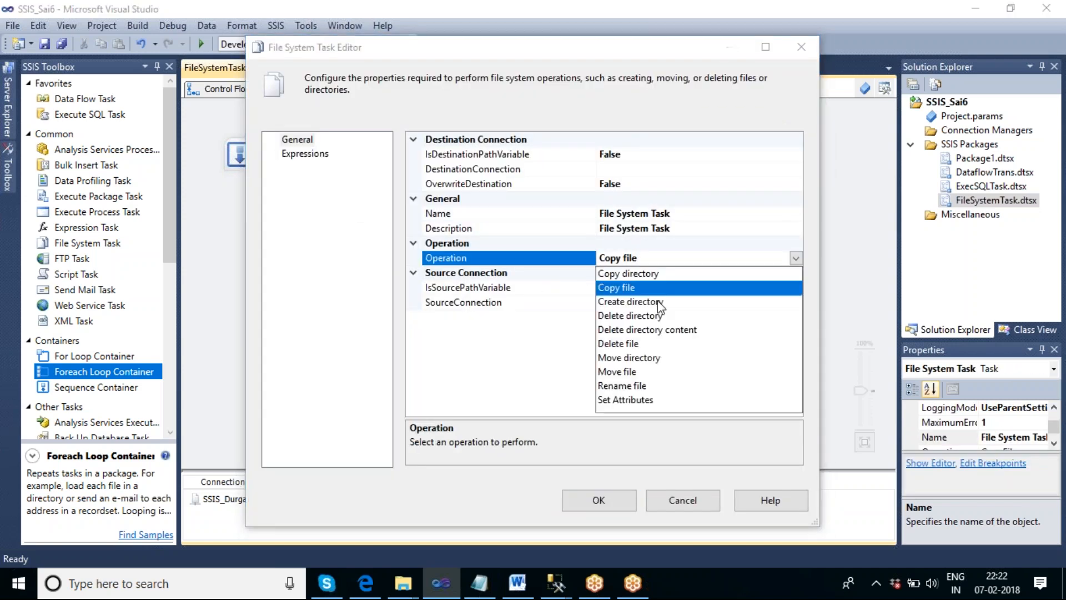
left_click(621, 344)
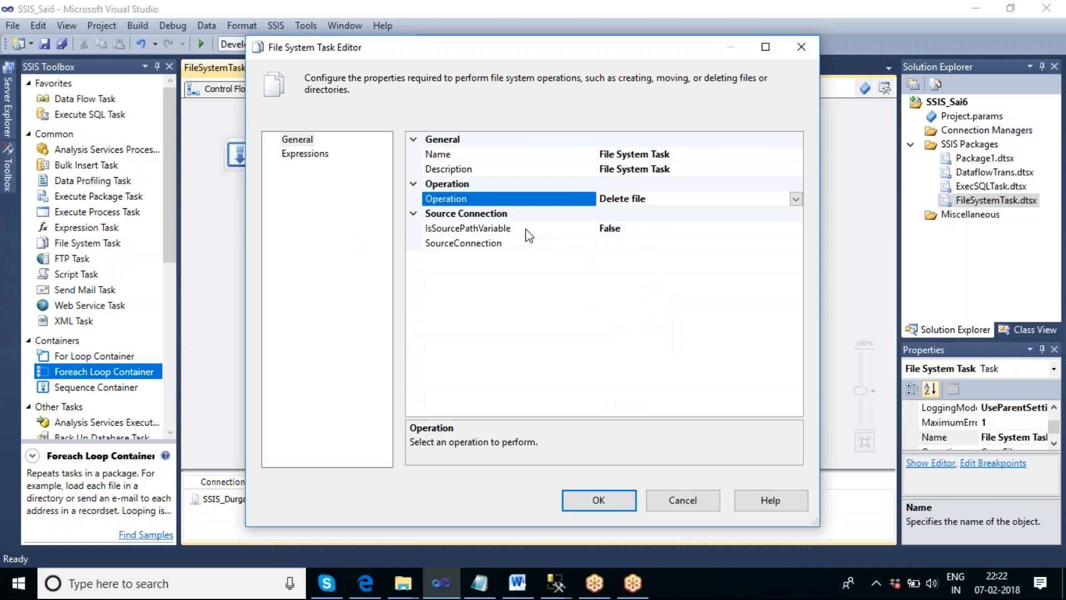
- Set the task's IsSourcePathVariable to True and choose User::V_Filepath as its source variable
left_click(639, 231)
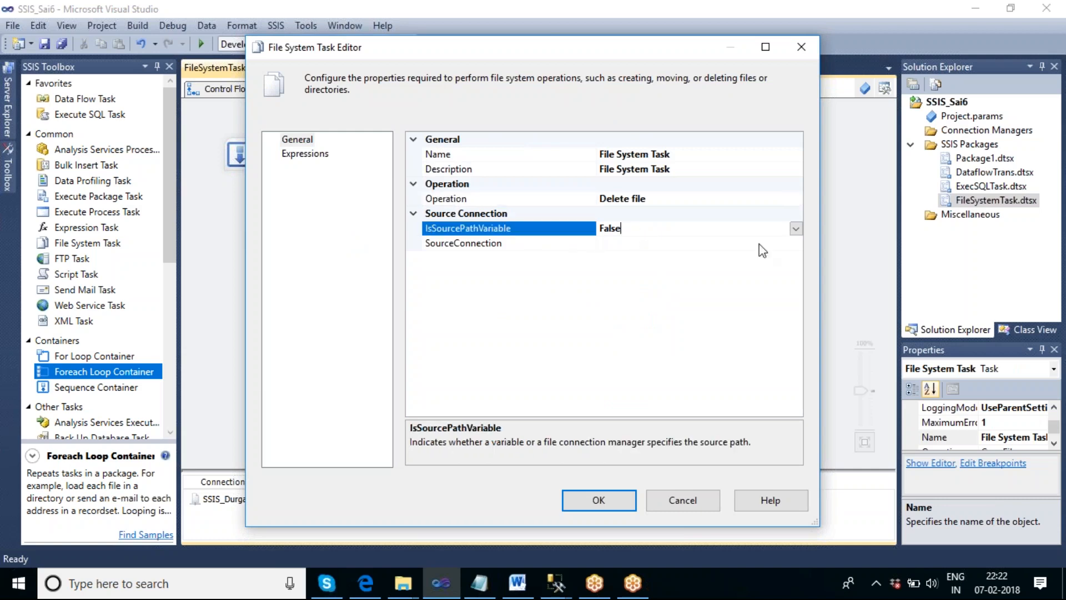
left_click(795, 228)
left_click(630, 244)
left_click(626, 247)
left_click(795, 244)
left_click_drag(795, 272, 805, 397)
left_click(685, 400)
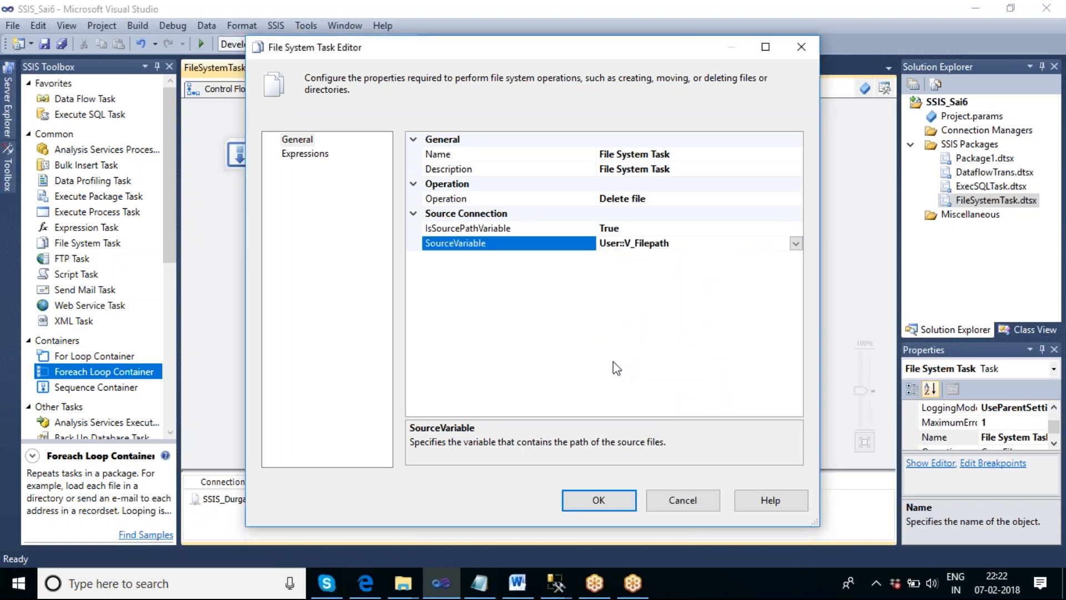
- Name the File System Task delete file and accept its settings
left_click(680, 156)
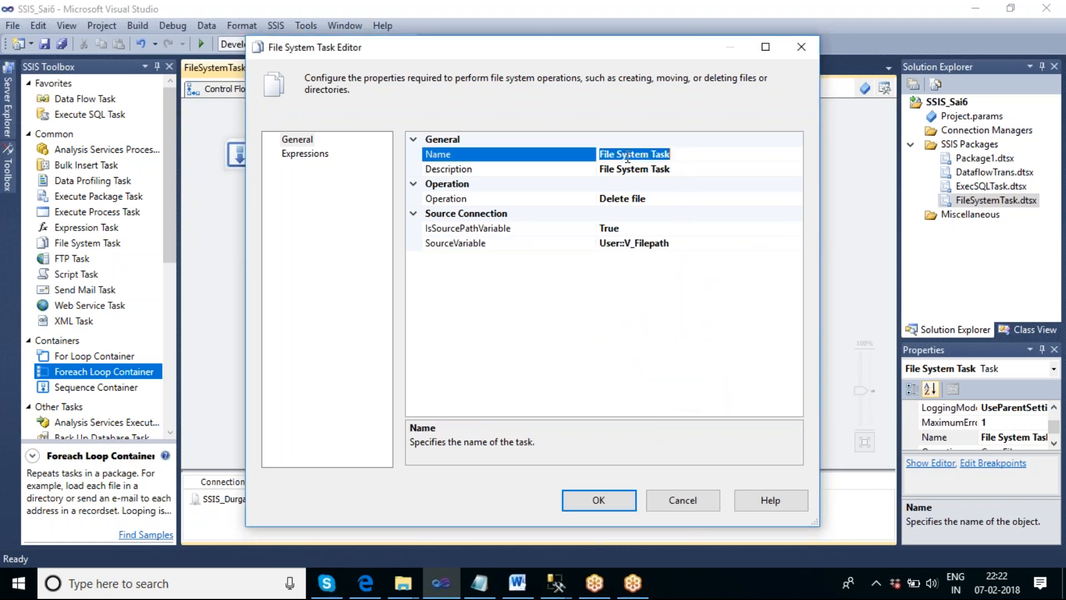
type("delete file")
left_click(593, 493)
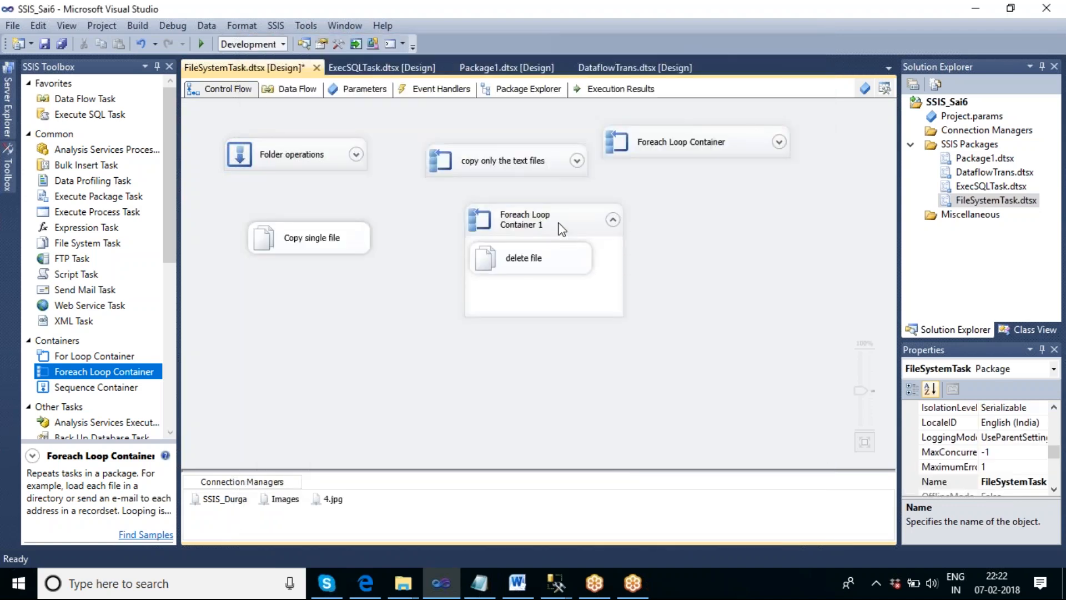
- Execute Foreach Loop Container 1 and check the SSIS_Durga folder on the desktop for the remaining files
right_click(558, 222)
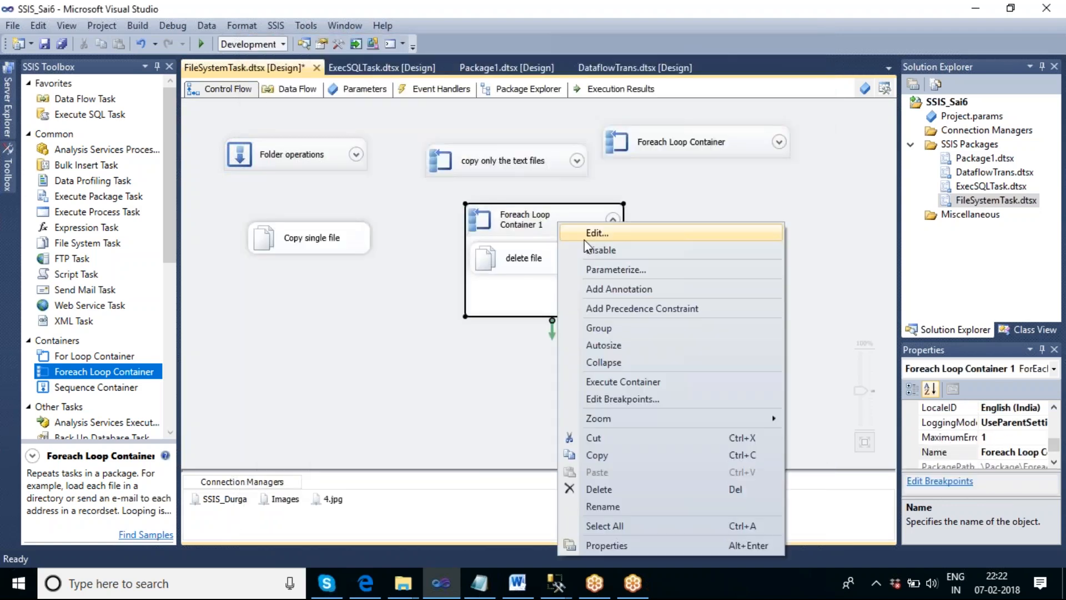
left_click(648, 383)
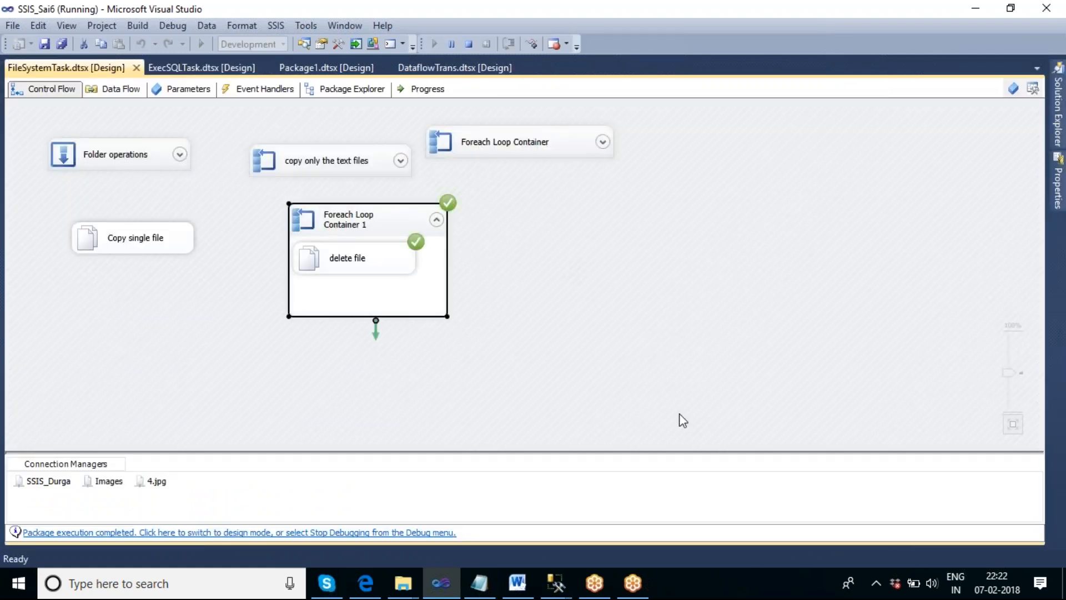
right_click(760, 580)
left_click(810, 472)
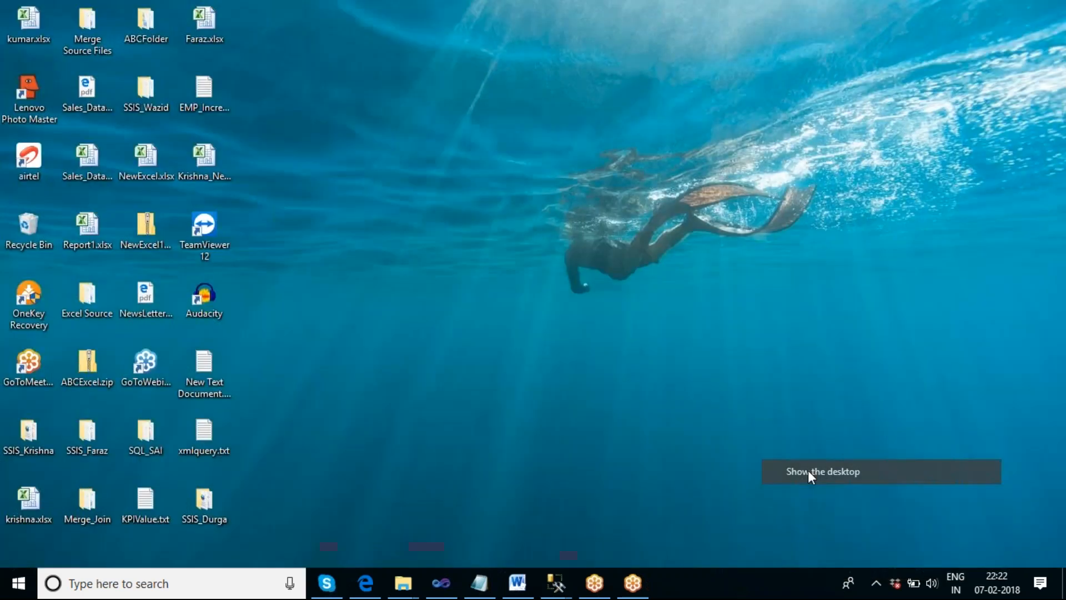
double_click(204, 499)
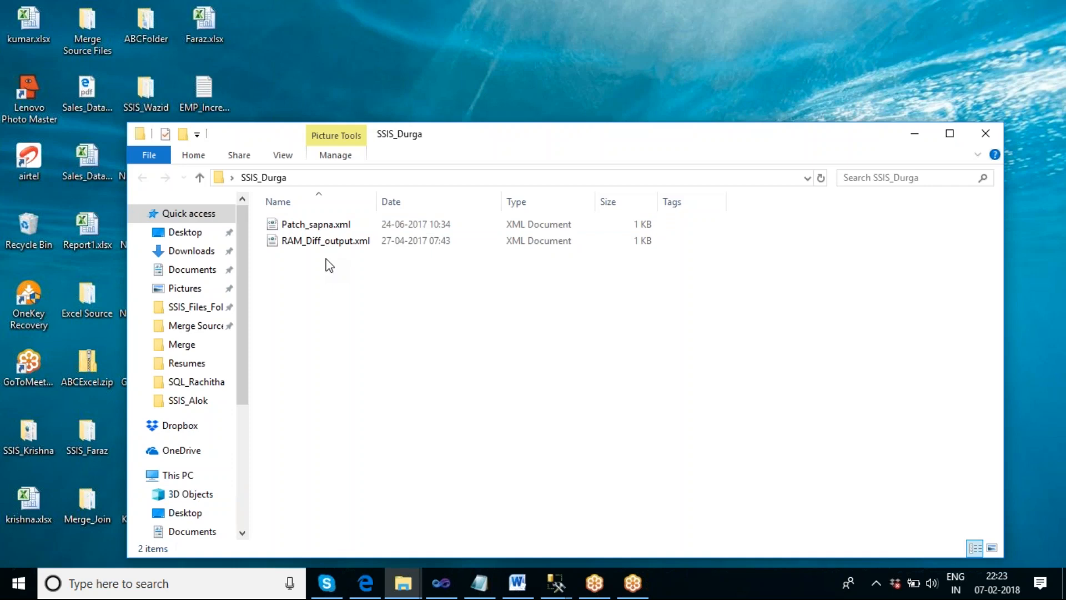
left_click(993, 136)
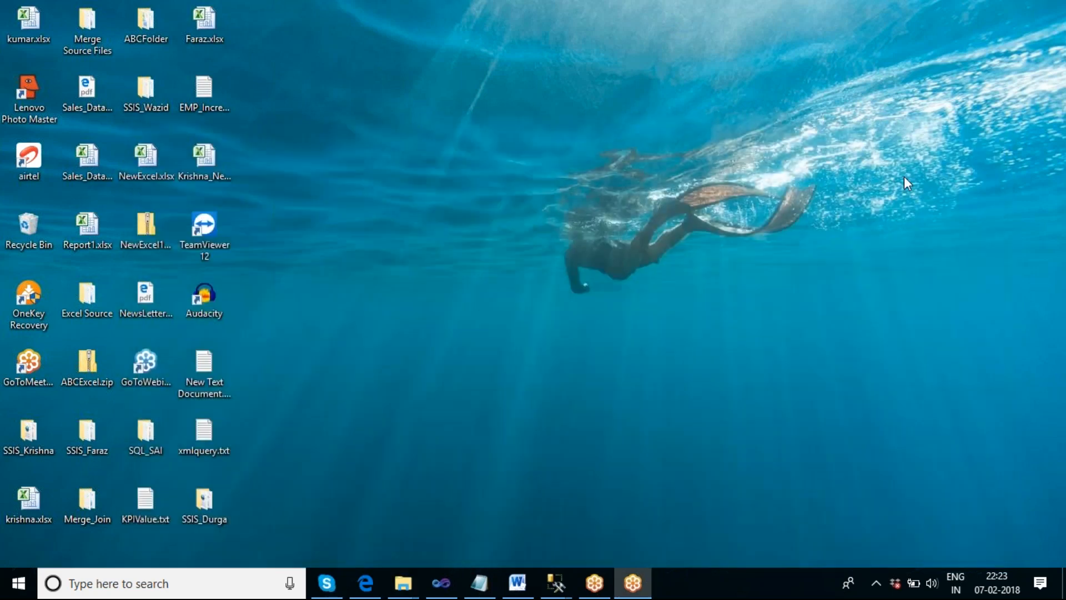
- Return to Visual Studio and stop debugging the package
left_click(452, 586)
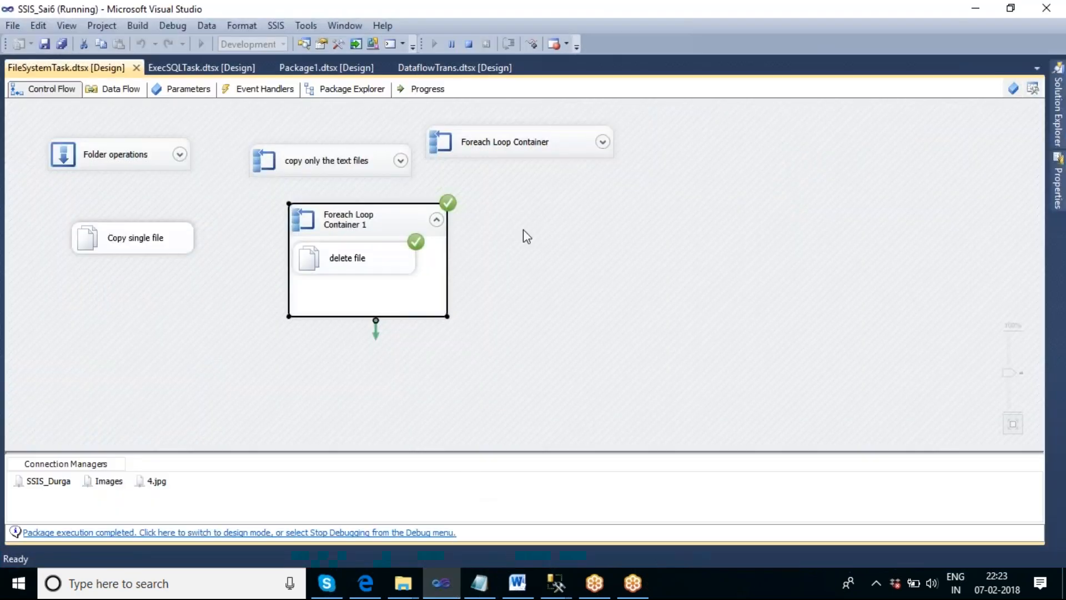
left_click(473, 44)
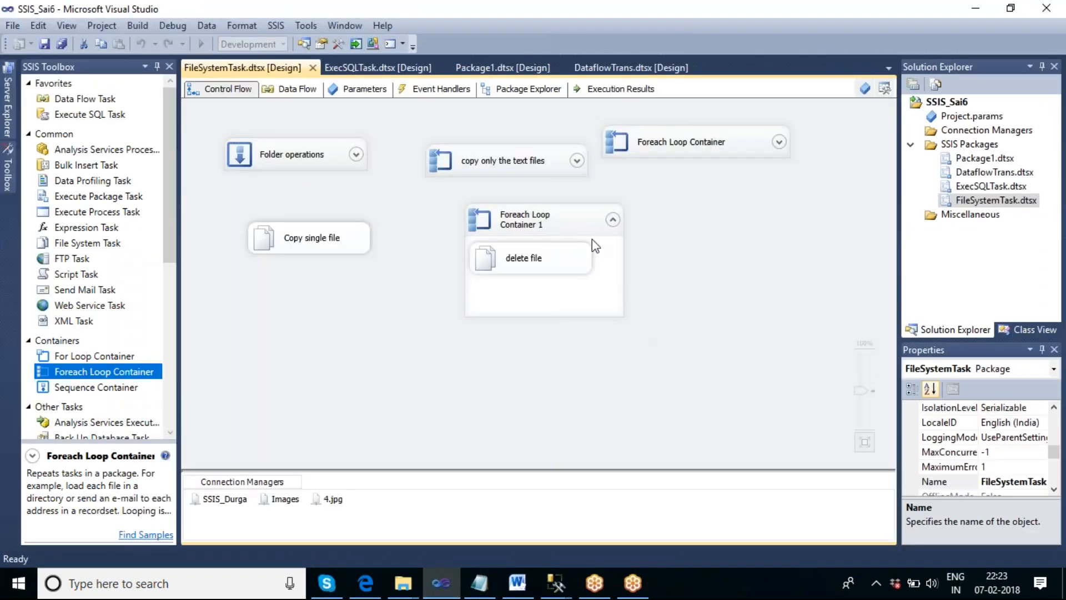
- Try the Copy directory, Move directory and Rename file operations in the Copy single file task and discard the changes
double_click(315, 246)
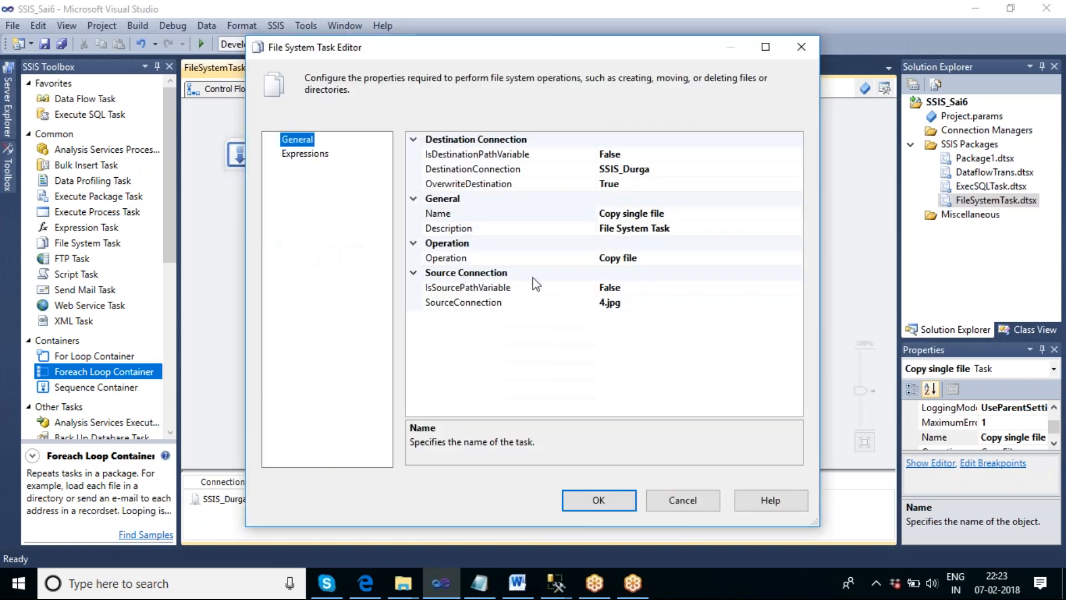
left_click(751, 259)
left_click(796, 259)
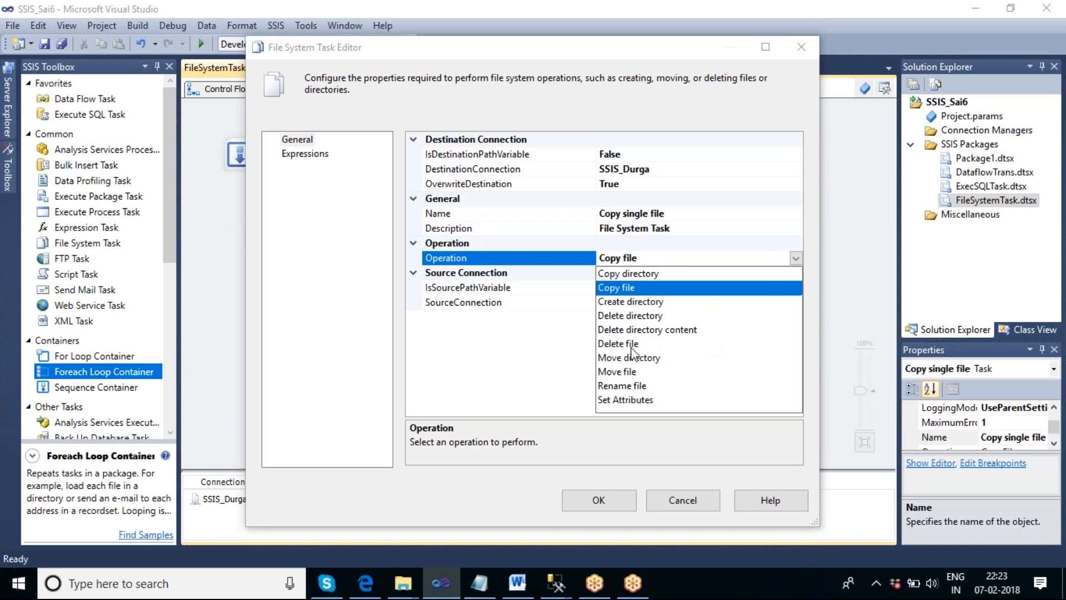
left_click(641, 274)
left_click(796, 259)
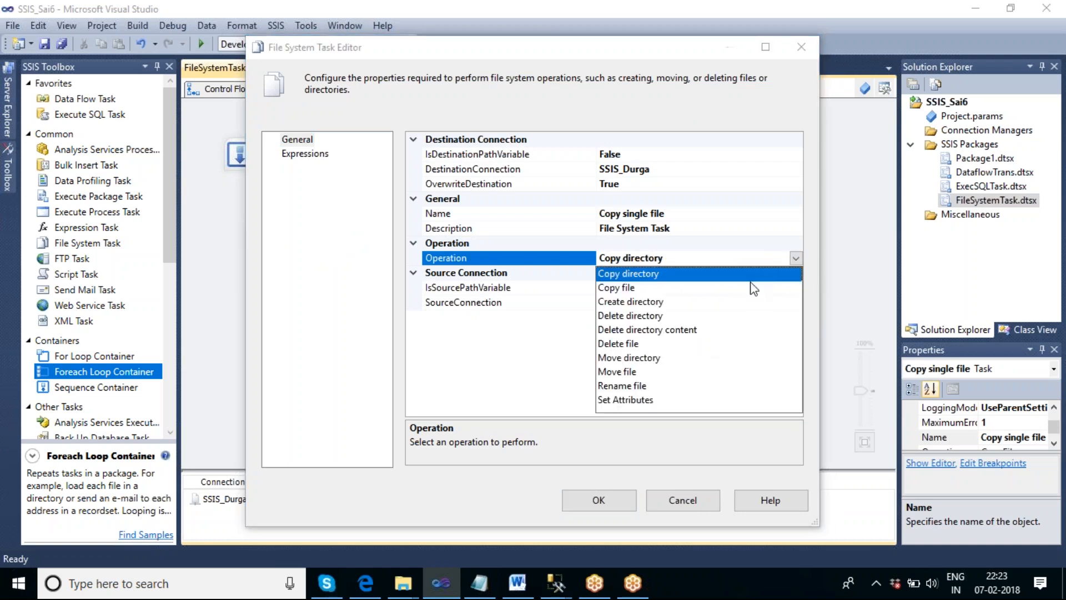
left_click(624, 358)
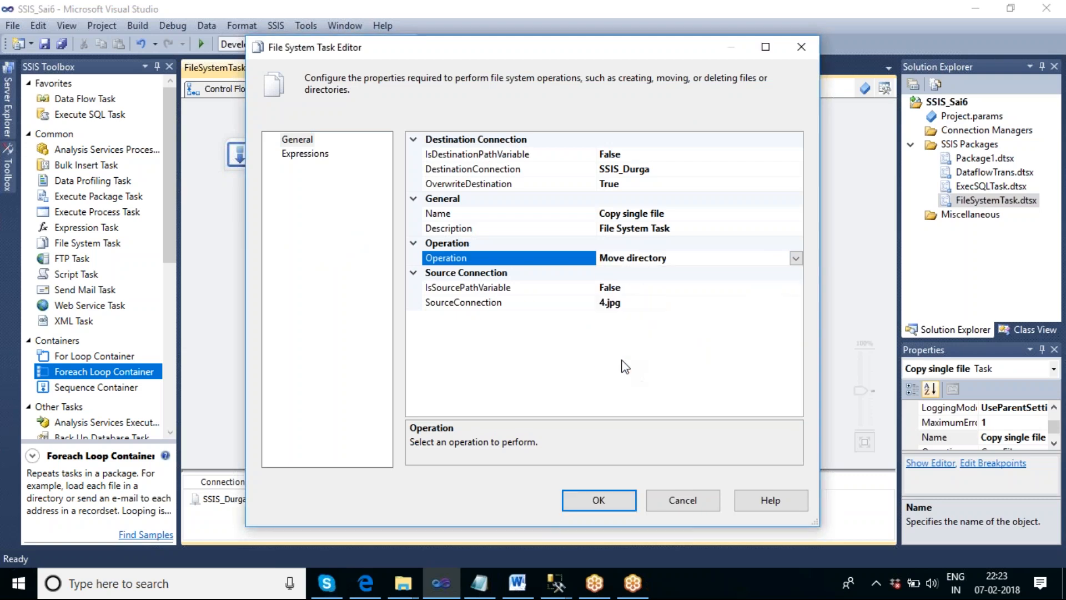
left_click(795, 258)
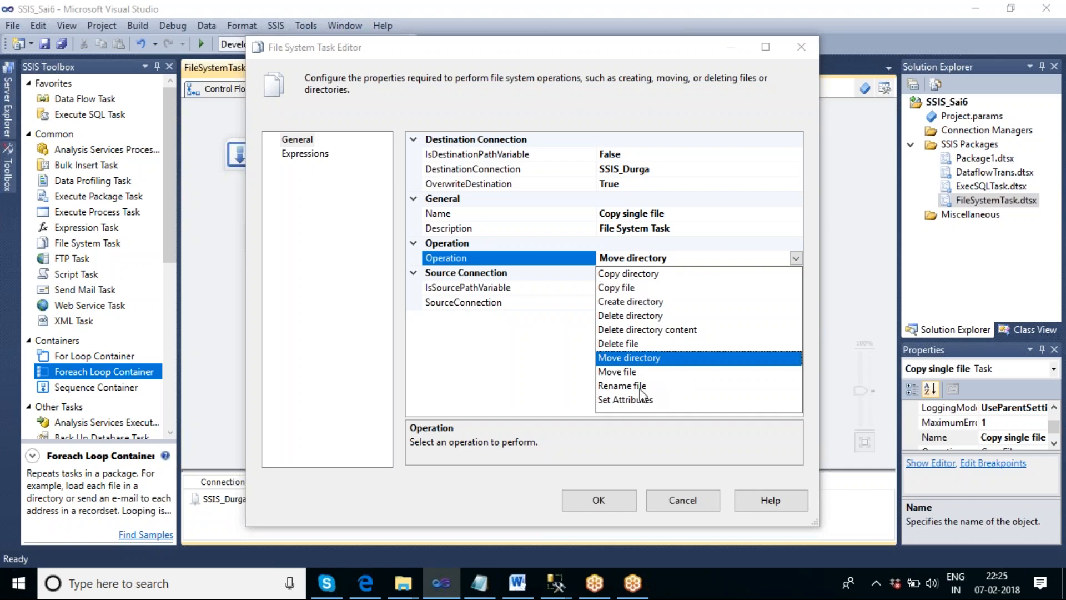
left_click(622, 386)
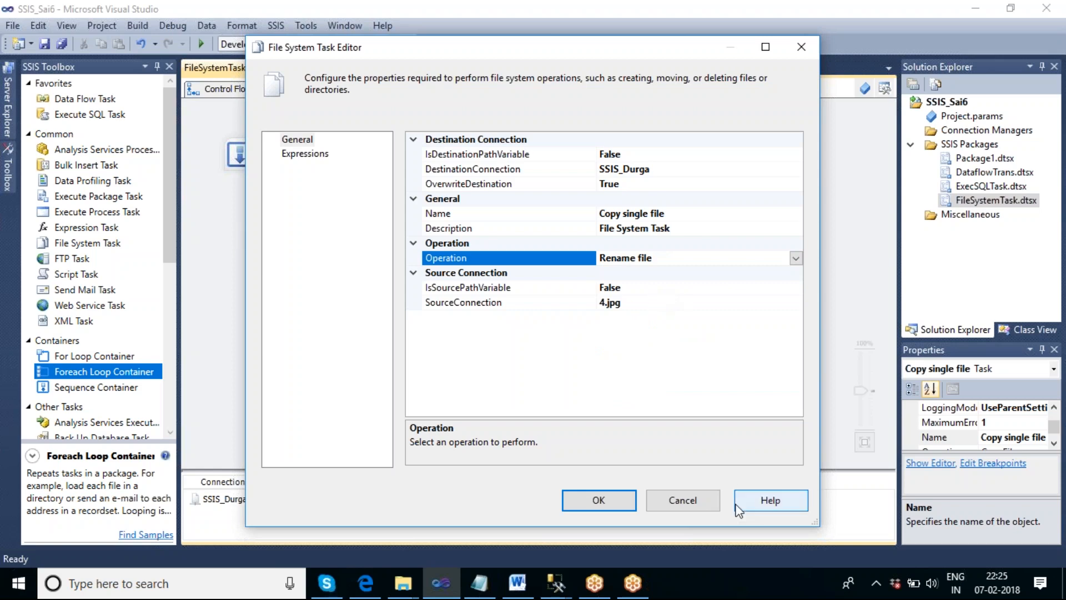
left_click(694, 498)
left_click(674, 331)
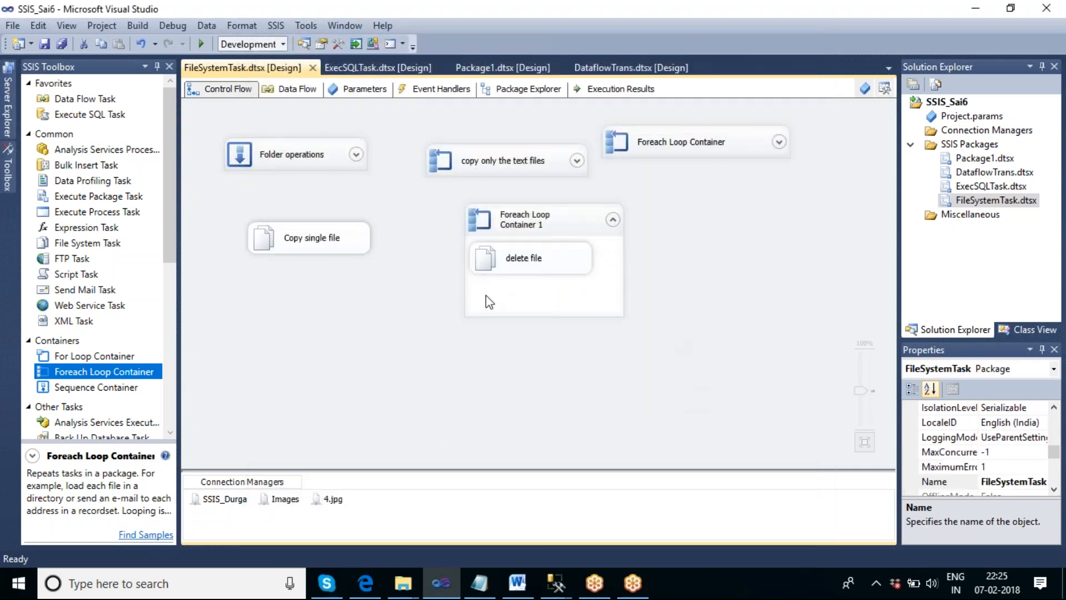
- Inspect the SSIS_Durga folder on the desktop again, close it and return to Visual Studio
right_click(717, 577)
left_click(770, 475)
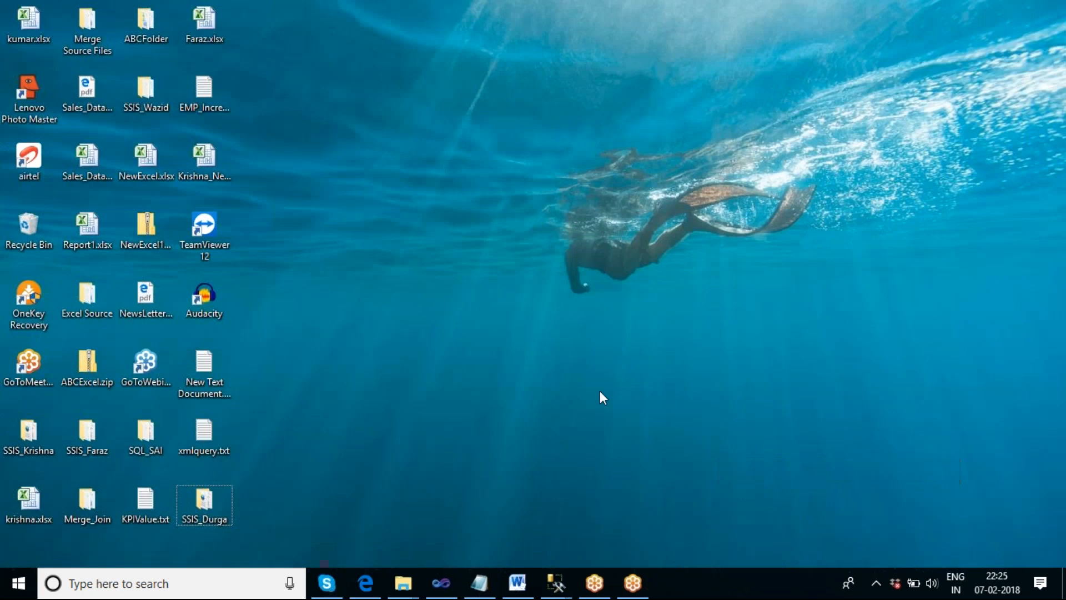
double_click(215, 498)
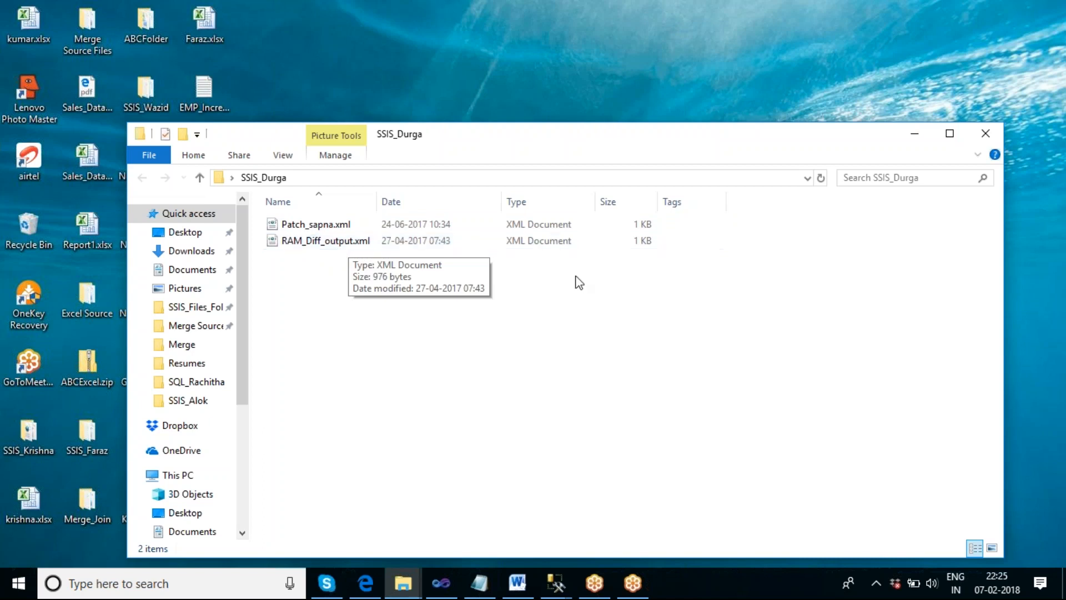
left_click(984, 138)
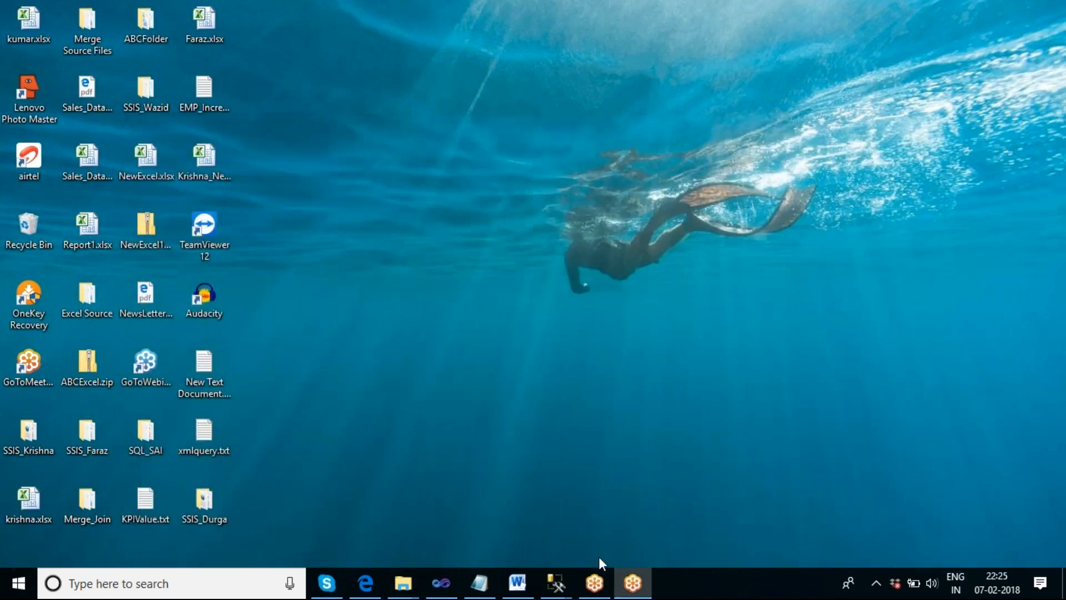
left_click(434, 592)
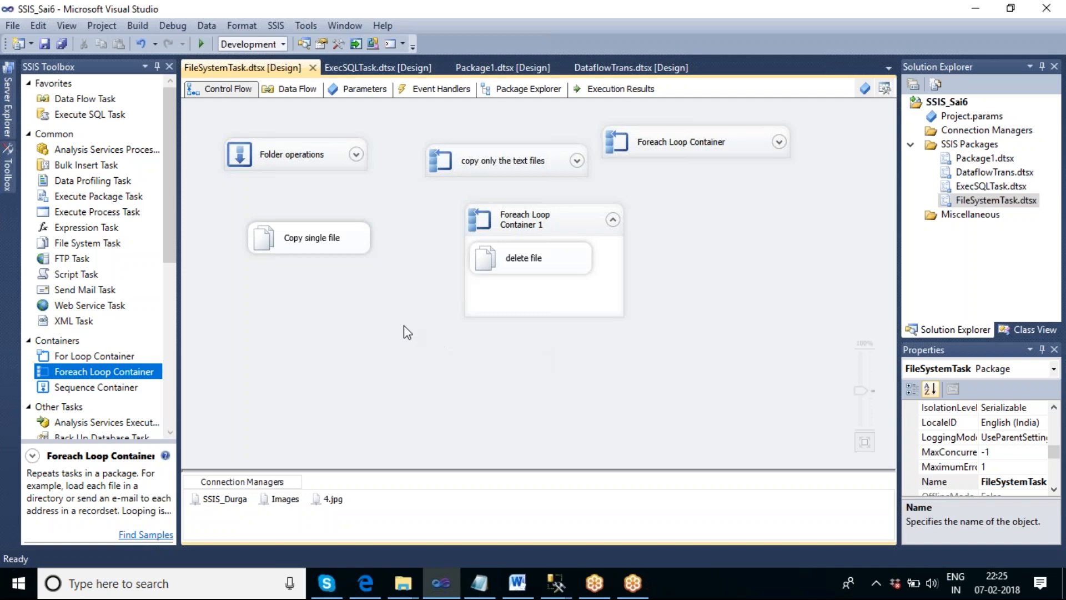
- Add a third Foreach Loop Container to the control flow, collapse Foreach Loop Container 1 and rearrange the containers to make room
left_click_drag(106, 376, 728, 193)
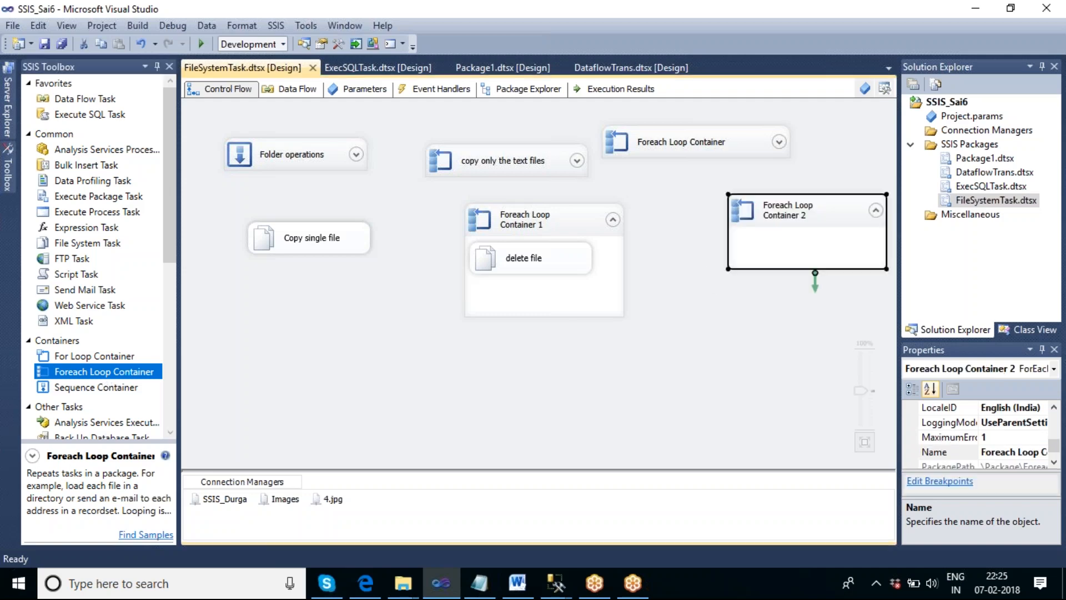
left_click(612, 222)
left_click_drag(580, 224, 334, 326)
left_click_drag(696, 143, 491, 222)
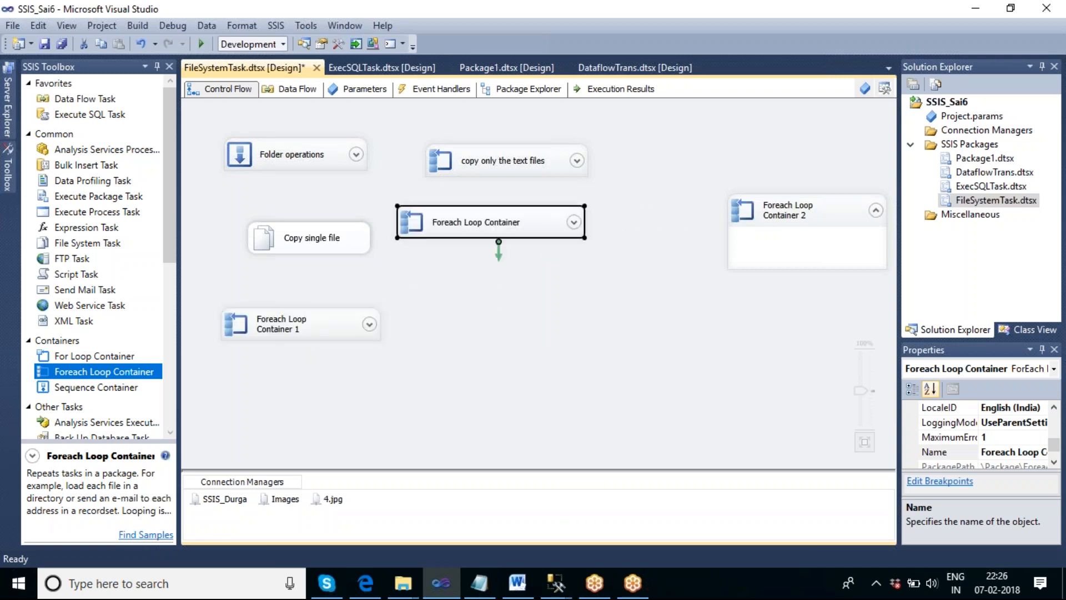
left_click_drag(779, 225, 555, 305)
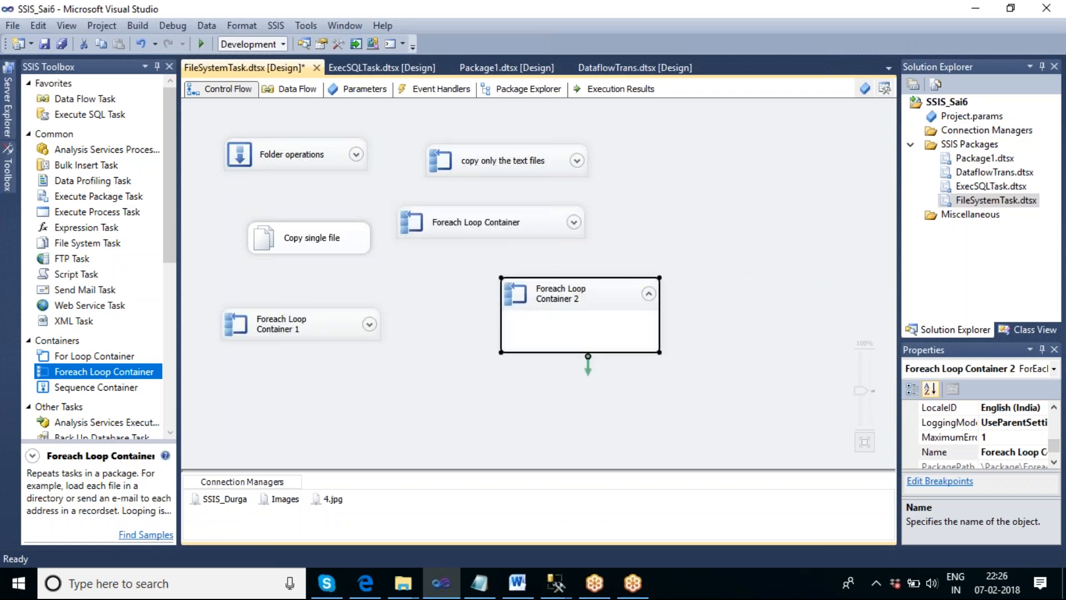
- Set the file enumerator of Foreach Loop Container 2 to the SSIS_Durga folder on the desktop
double_click(606, 303)
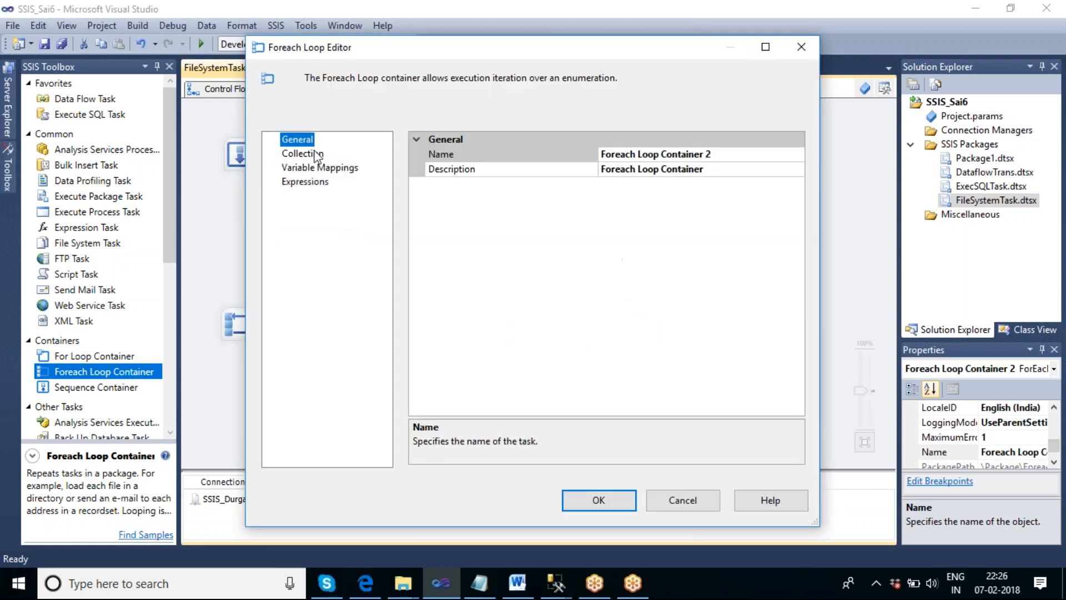
left_click(302, 153)
left_click(769, 285)
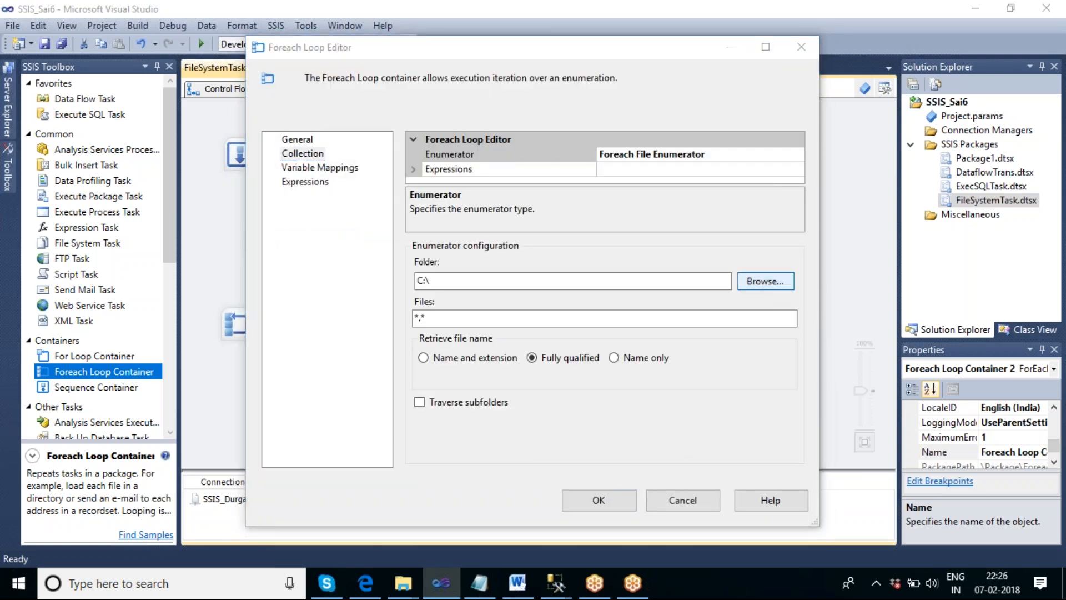
scroll(587, 334, "down", 2)
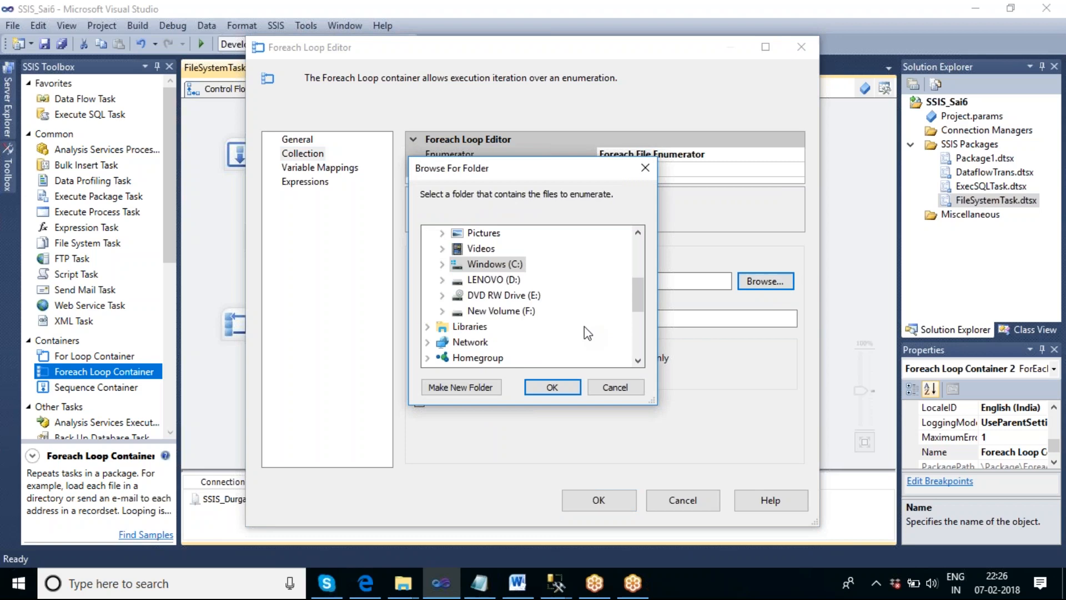
scroll(587, 333, "up", 2)
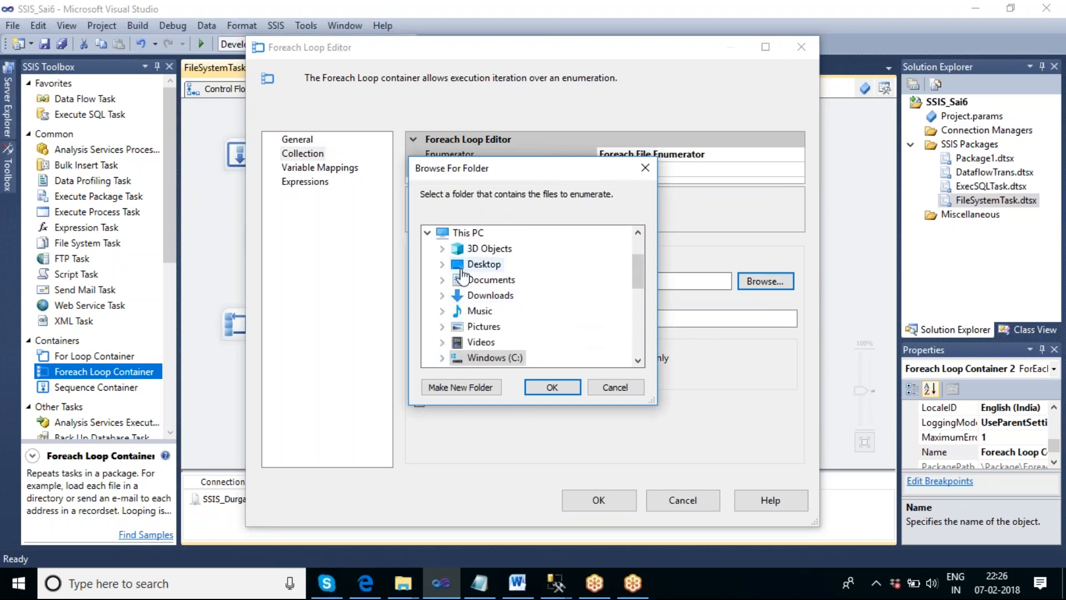
double_click(483, 264)
left_click(504, 326)
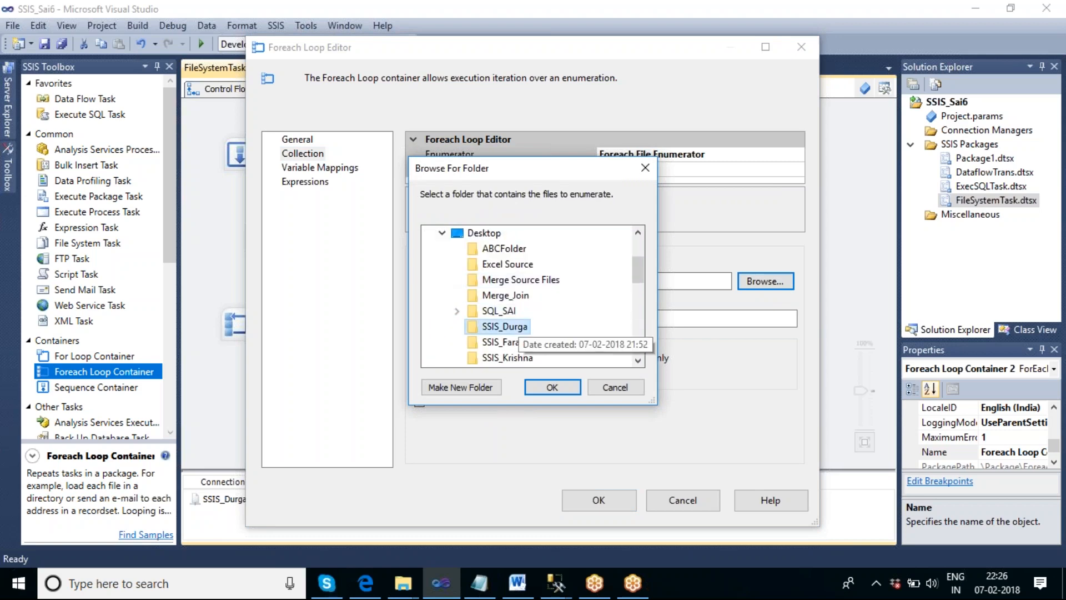
left_click(557, 387)
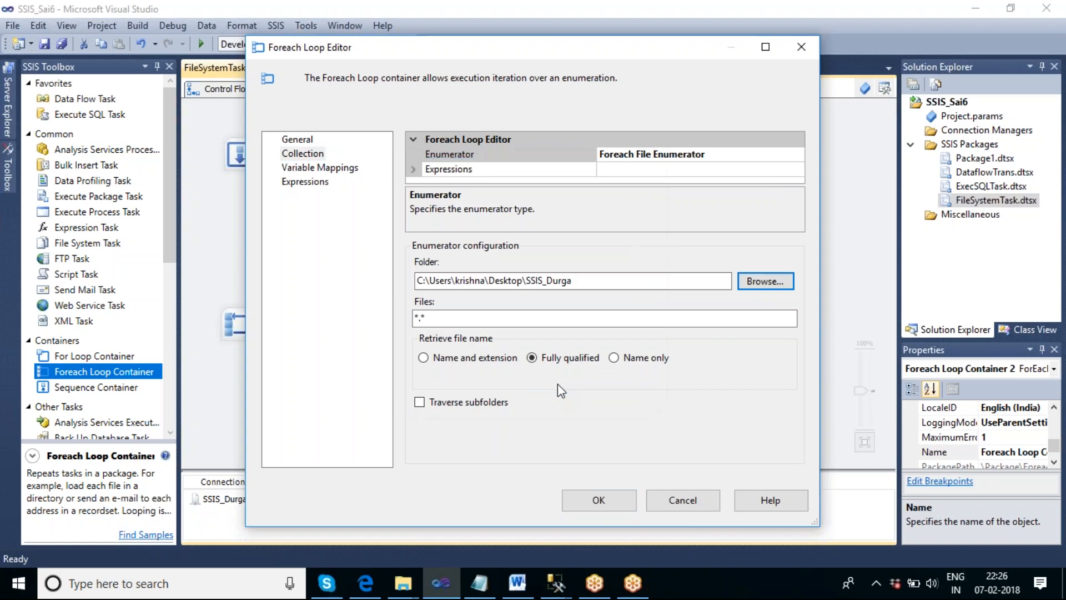
left_click(447, 321)
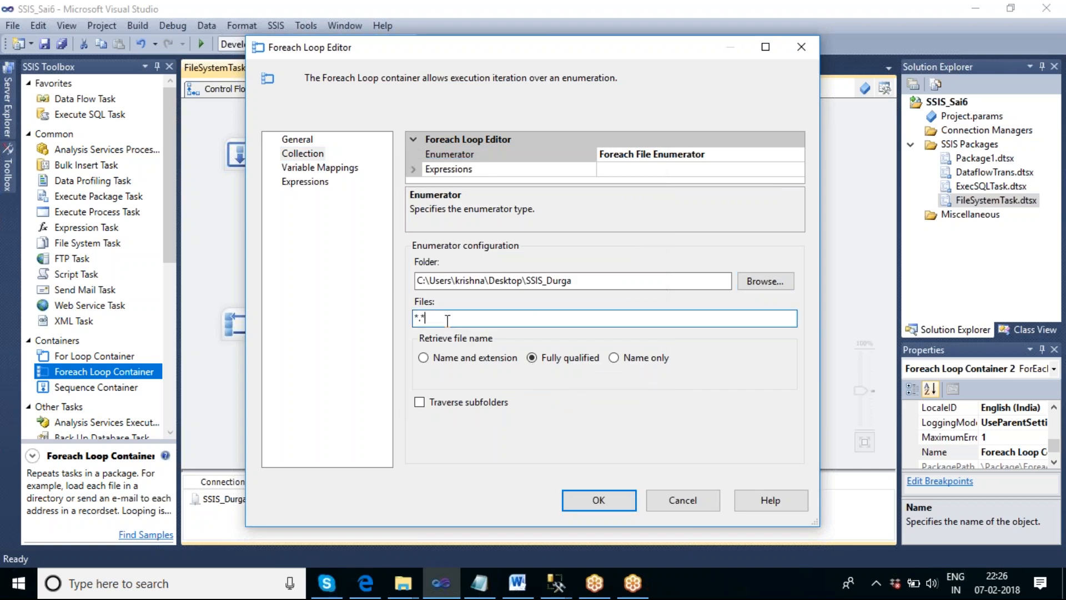
- Map Foreach Loop Container 2's collection value to the User::V_Filepath variable and accept the loop settings
left_click(335, 175)
left_click(513, 190)
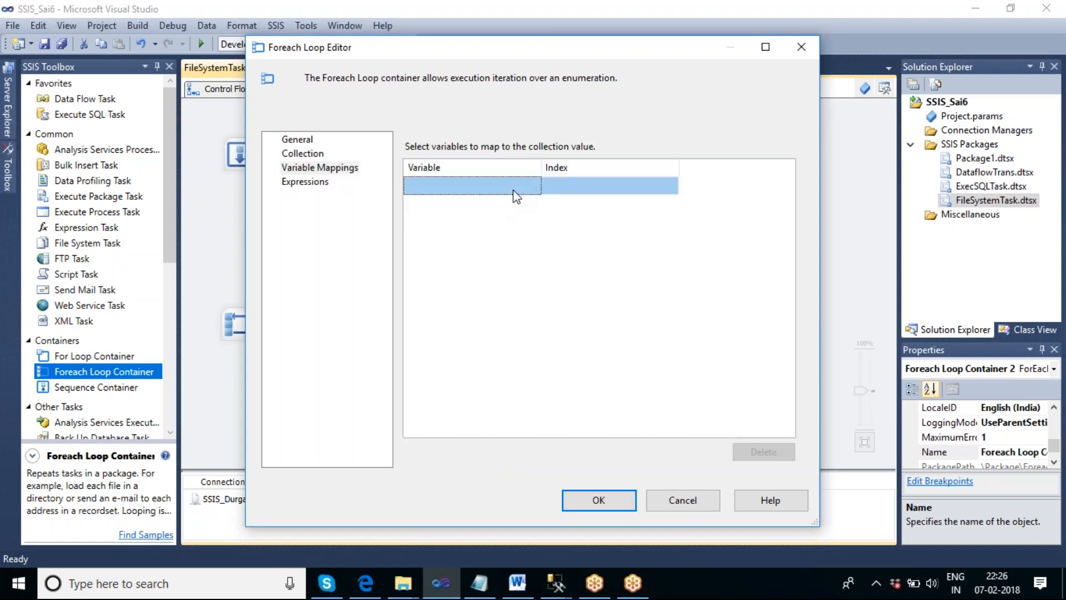
left_click(535, 186)
left_click(465, 215)
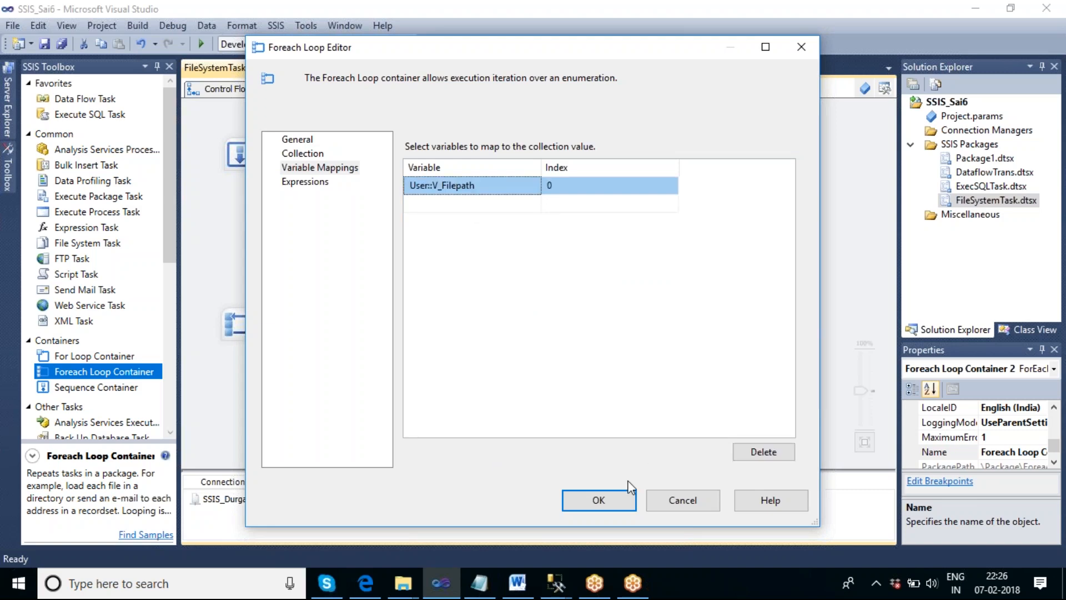
left_click(599, 500)
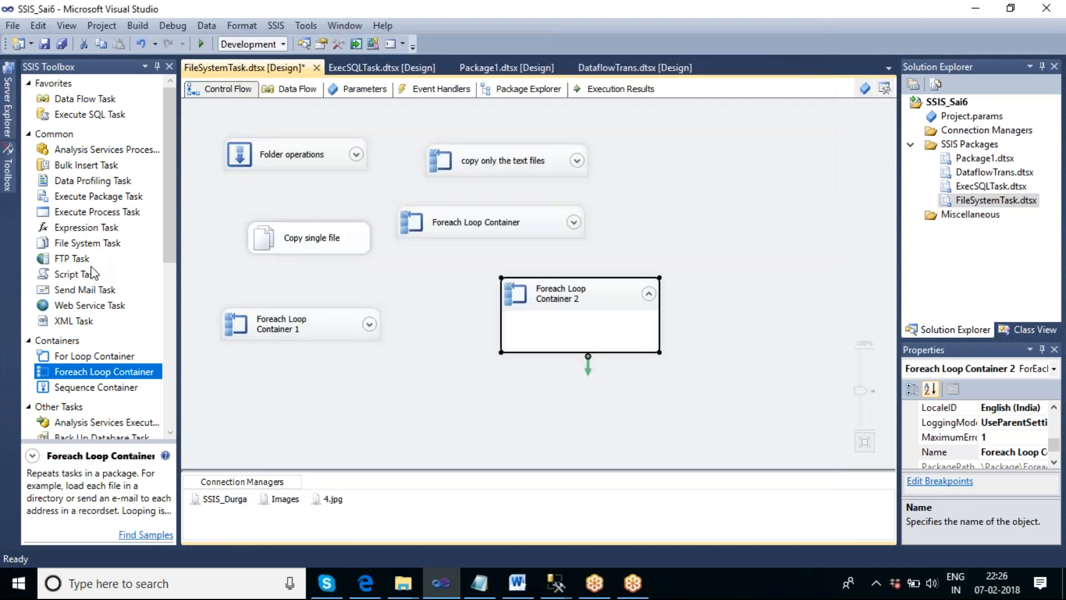
- Place a File System Task inside Foreach Loop Container 2
left_click(87, 243)
left_click_drag(86, 243, 561, 322)
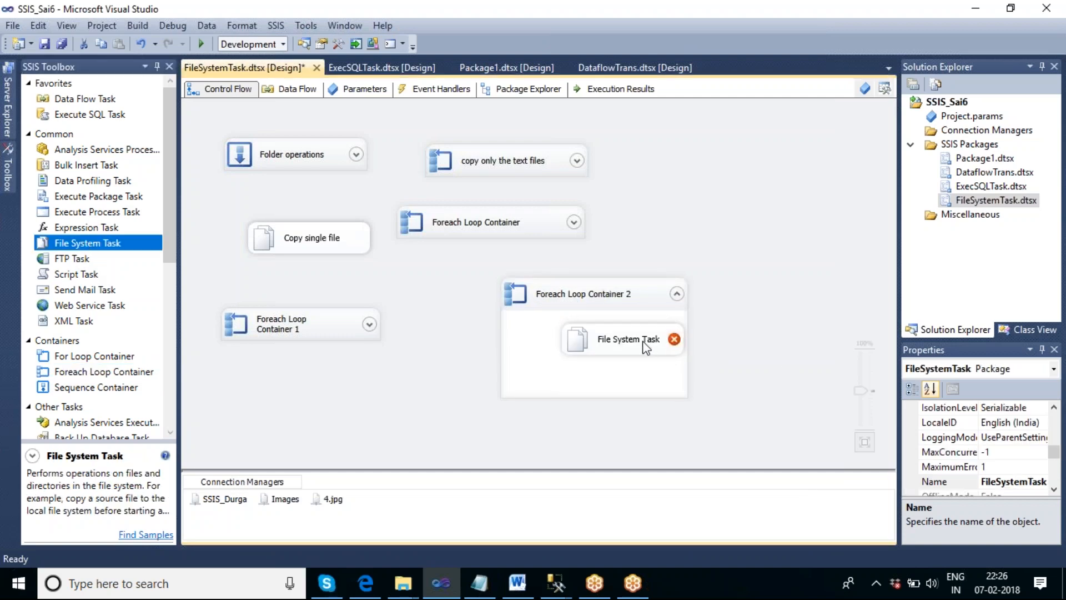
left_click_drag(643, 342, 611, 353)
left_click(739, 363)
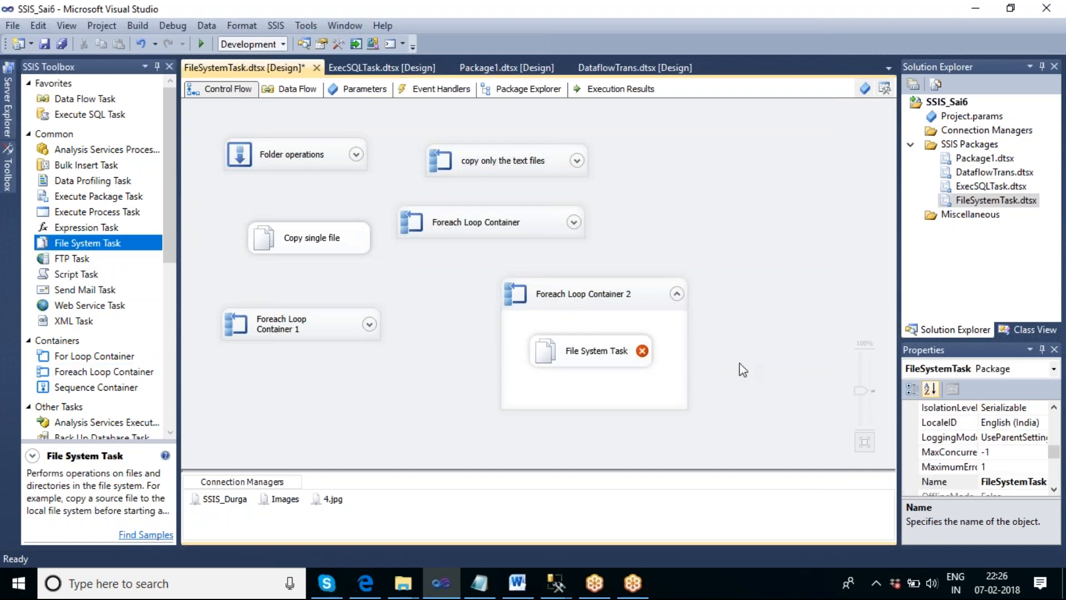
left_click(599, 51)
mouse_move(672, 182)
left_mouse_down()
mouse_move(676, 207)
mouse_move(689, 181)
mouse_move(689, 192)
mouse_move(729, 207)
mouse_move(810, 171)
mouse_move(799, 192)
left_mouse_up()
mouse_move(803, 139)
left_mouse_down()
mouse_move(838, 192)
mouse_move(855, 150)
mouse_move(854, 166)
mouse_move(886, 169)
left_mouse_up()
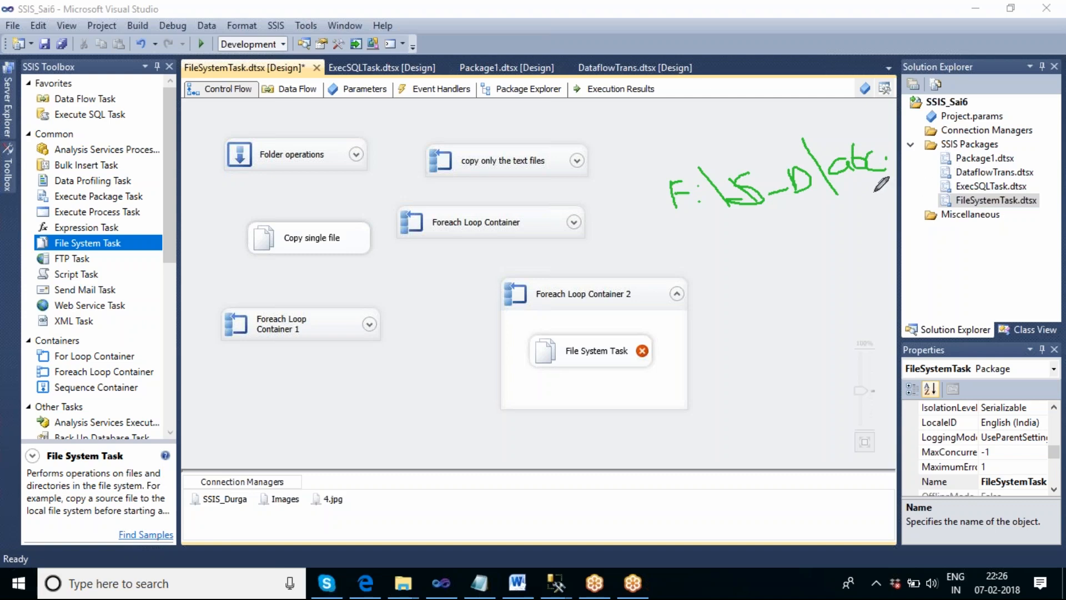
mouse_move(874, 193)
left_mouse_down()
mouse_move(895, 209)
mouse_move(884, 210)
mouse_move(898, 205)
mouse_move(906, 165)
mouse_move(923, 188)
mouse_move(944, 182)
left_mouse_up()
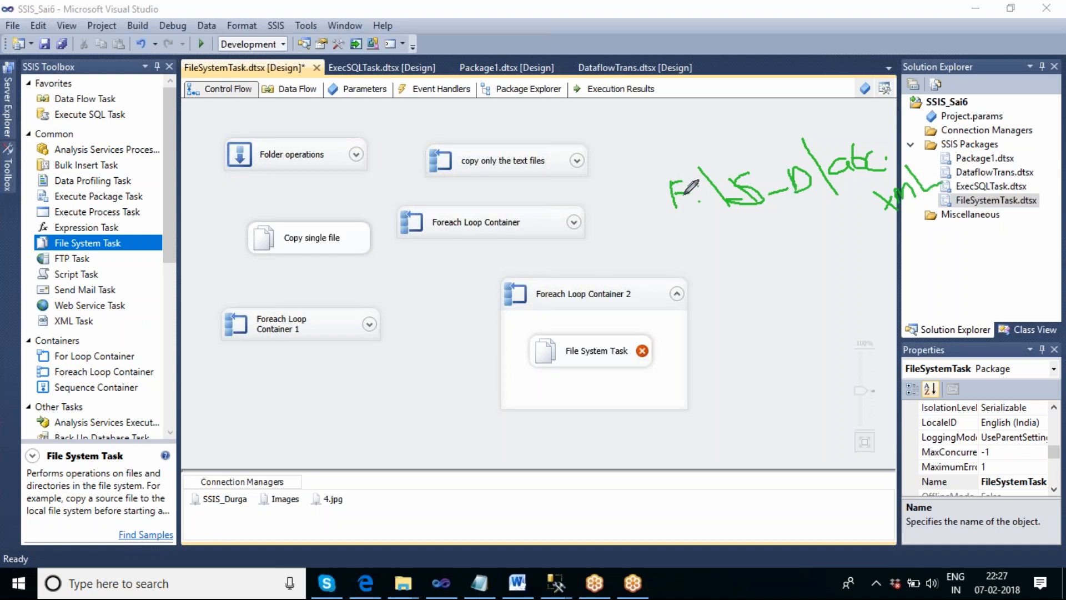
mouse_move(665, 167)
left_mouse_down()
mouse_move(659, 186)
mouse_move(687, 226)
left_mouse_up()
mouse_move(803, 132)
left_mouse_down()
mouse_move(823, 171)
mouse_move(822, 215)
left_mouse_up()
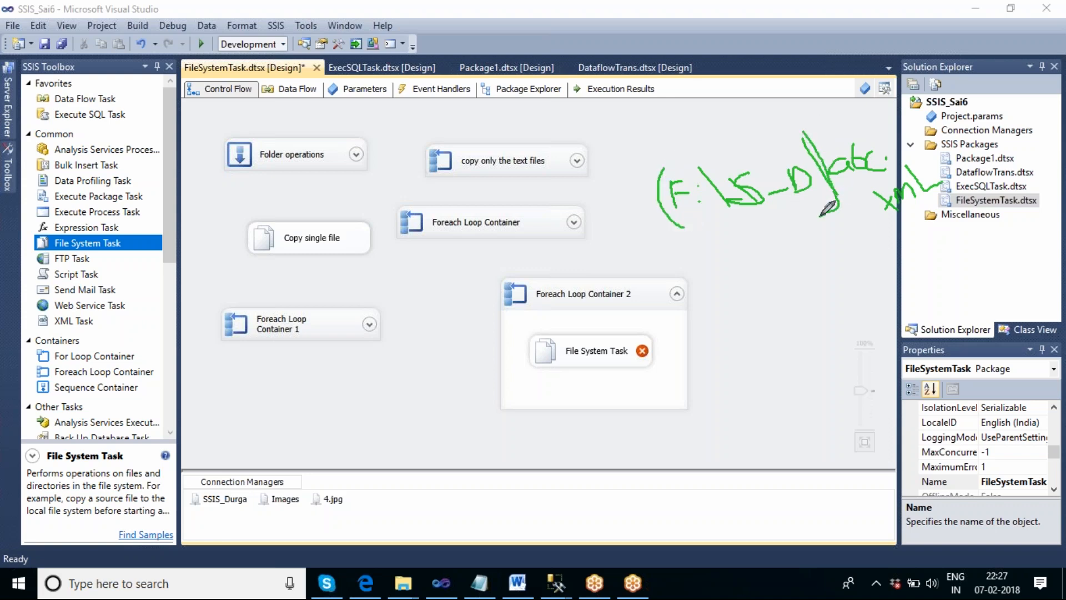
left_click_drag(802, 131, 777, 127)
mouse_move(703, 373)
left_mouse_down()
mouse_move(706, 398)
mouse_move(713, 362)
mouse_move(718, 378)
left_mouse_up()
left_click(725, 362)
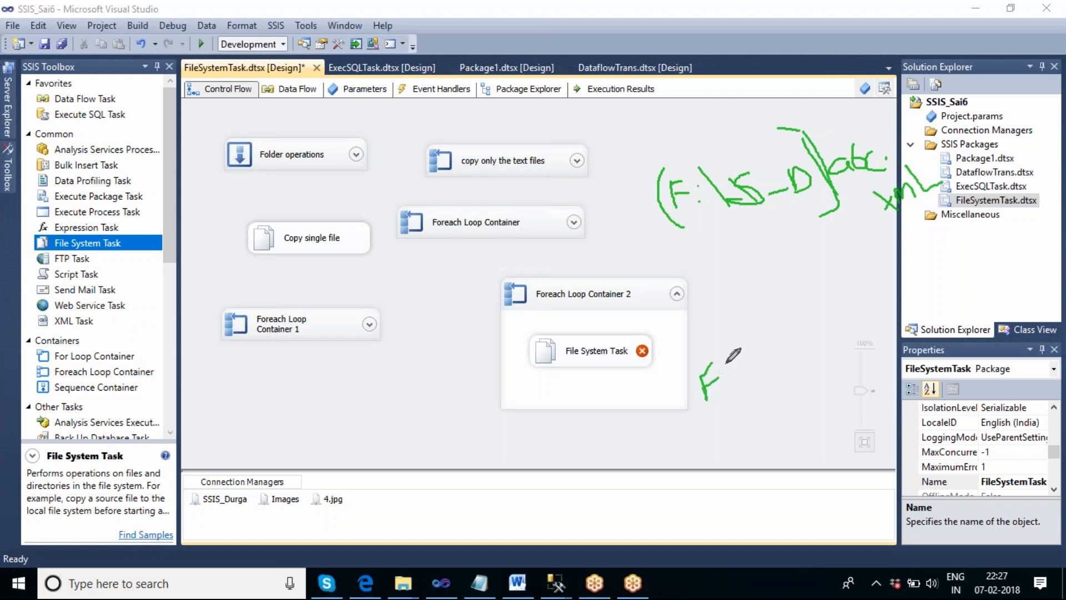
left_click(727, 383)
left_click_drag(729, 335, 755, 392)
mouse_move(772, 349)
left_mouse_down()
mouse_move(754, 374)
mouse_move(792, 350)
mouse_move(811, 315)
mouse_move(799, 340)
left_mouse_up()
left_click(791, 333)
left_click_drag(803, 300, 846, 351)
mouse_move(848, 303)
left_mouse_down()
mouse_move(833, 318)
mouse_move(847, 294)
mouse_move(853, 314)
mouse_move(910, 279)
mouse_move(925, 285)
mouse_move(924, 272)
mouse_move(949, 283)
mouse_move(935, 288)
left_mouse_up()
left_click(957, 273)
mouse_move(964, 256)
left_mouse_down()
mouse_move(982, 270)
mouse_move(969, 272)
mouse_move(1028, 259)
left_mouse_up()
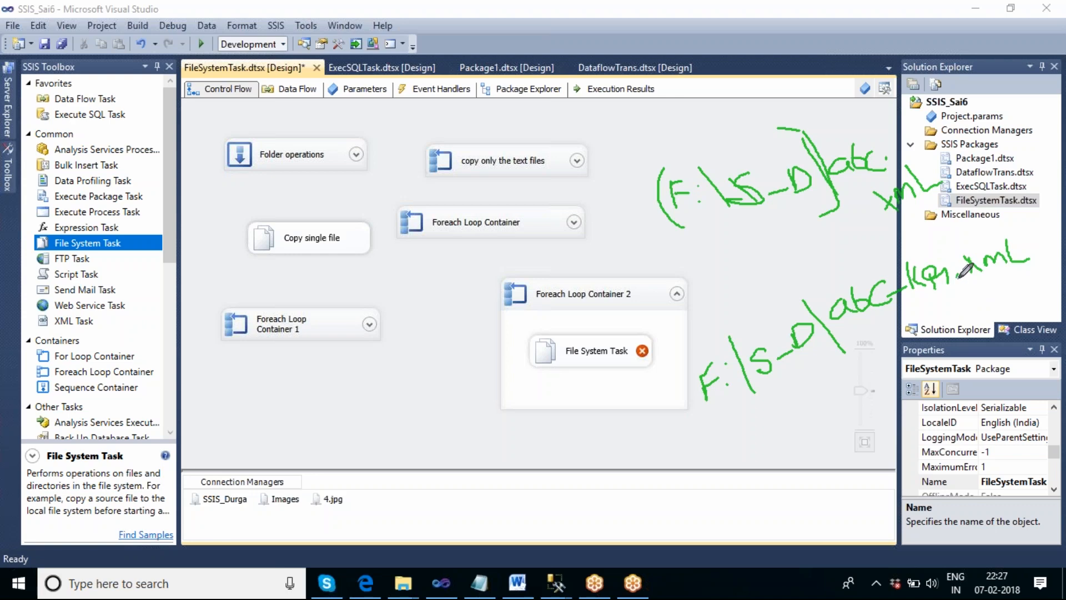
mouse_move(911, 307)
left_mouse_down()
mouse_move(950, 284)
mouse_move(968, 257)
mouse_move(947, 244)
mouse_move(894, 263)
mouse_move(901, 302)
mouse_move(922, 307)
left_mouse_up()
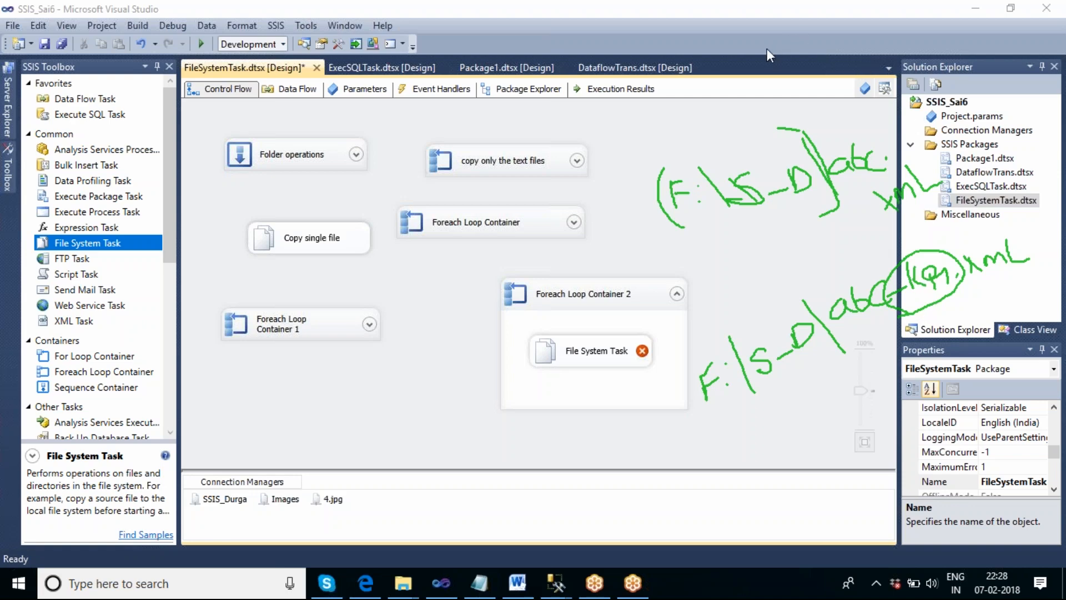
left_click(711, 53)
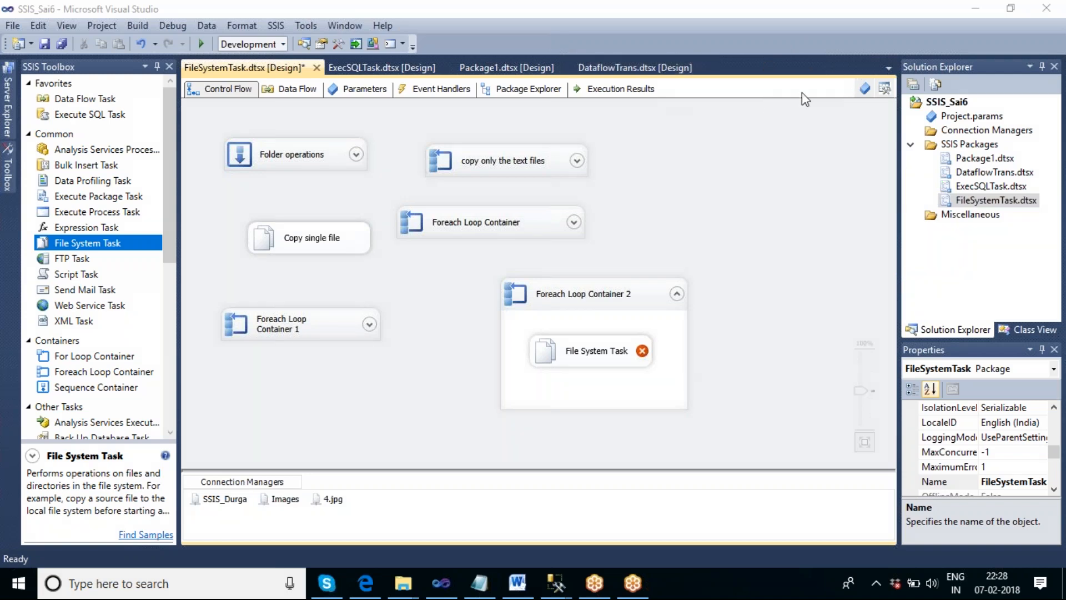
- Show the package variables and add a variable named V_new_name
left_click(864, 89)
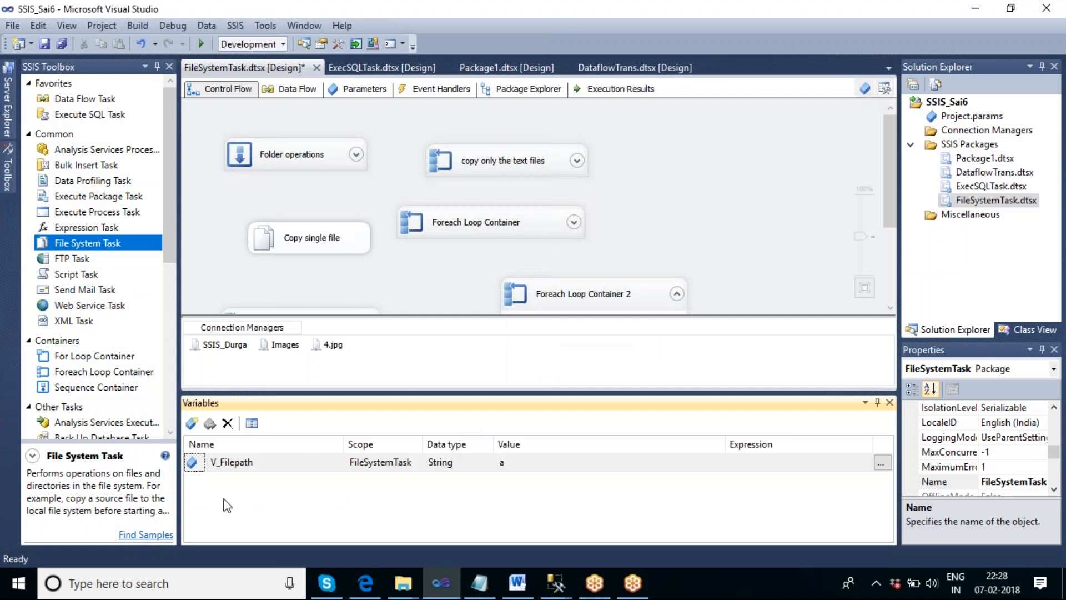
left_click(197, 424)
left_click(255, 482)
key("BackSpace")
key("BackSpace")
key("BackSpace")
key("BackSpace")
key("BackSpace")
key("BackSpace")
key("BackSpace")
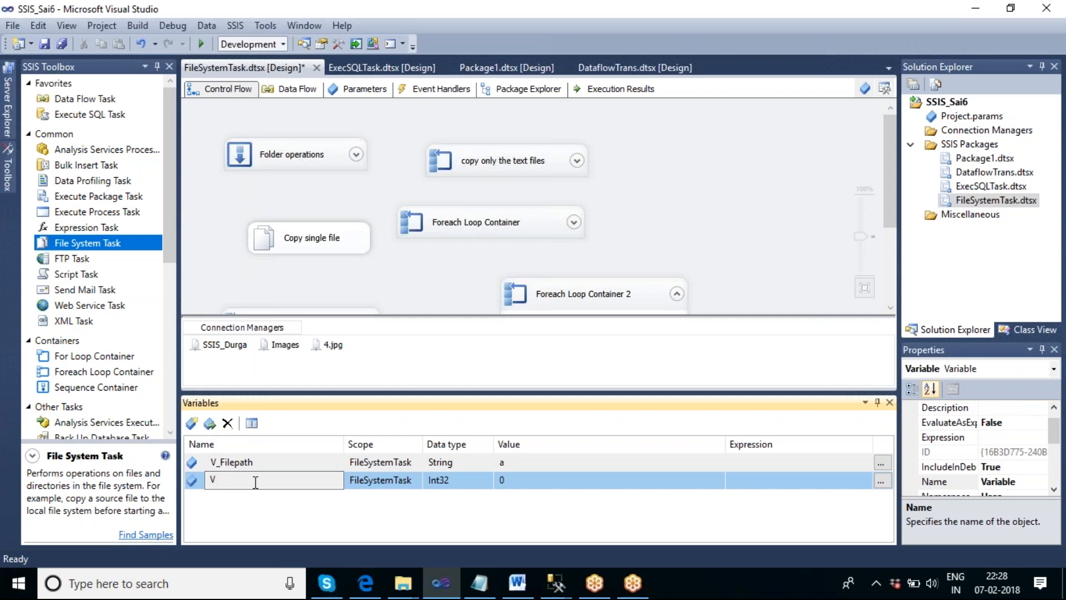
type("_new_name")
left_click(192, 423)
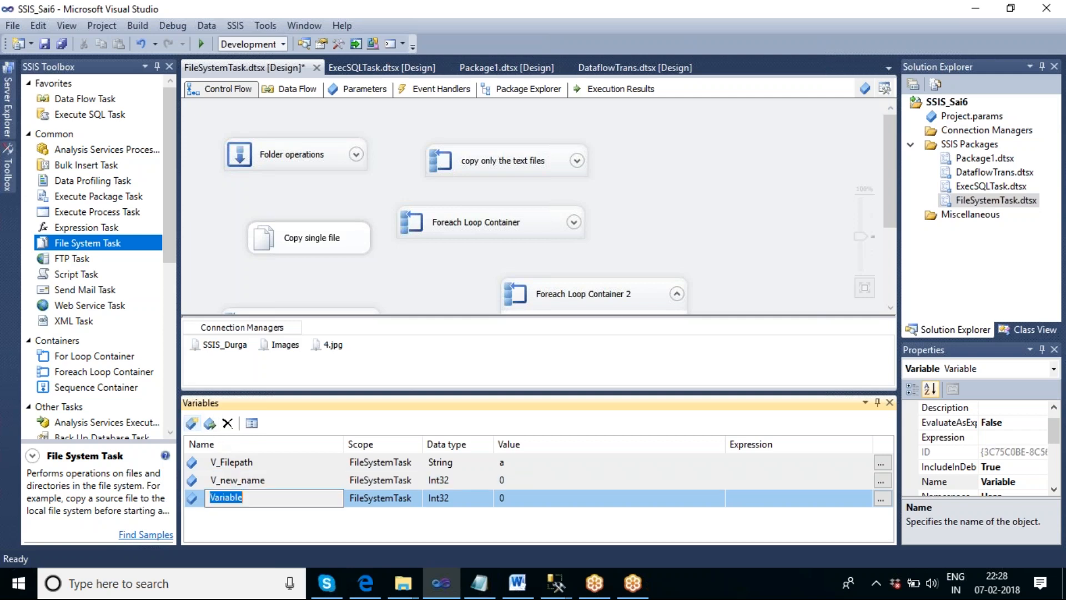
left_click(299, 498)
key("BackSpace")
key("BackSpace")
key("BackSpace")
key("BackSpace")
key("BackSpace")
key("BackSpace")
key("BackSpace")
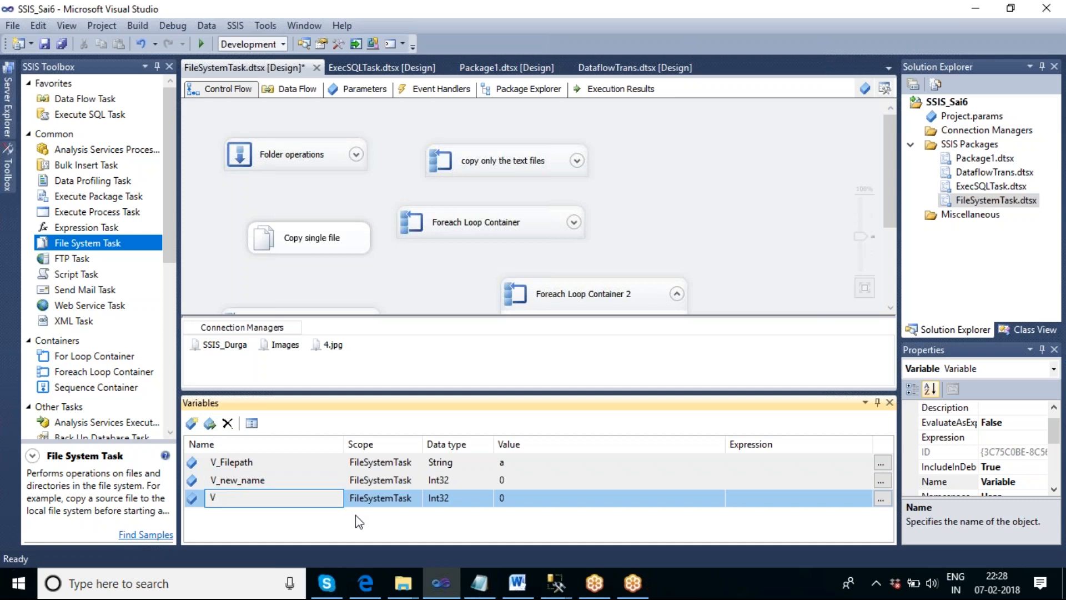
type("_dest_path")
left_click(406, 533)
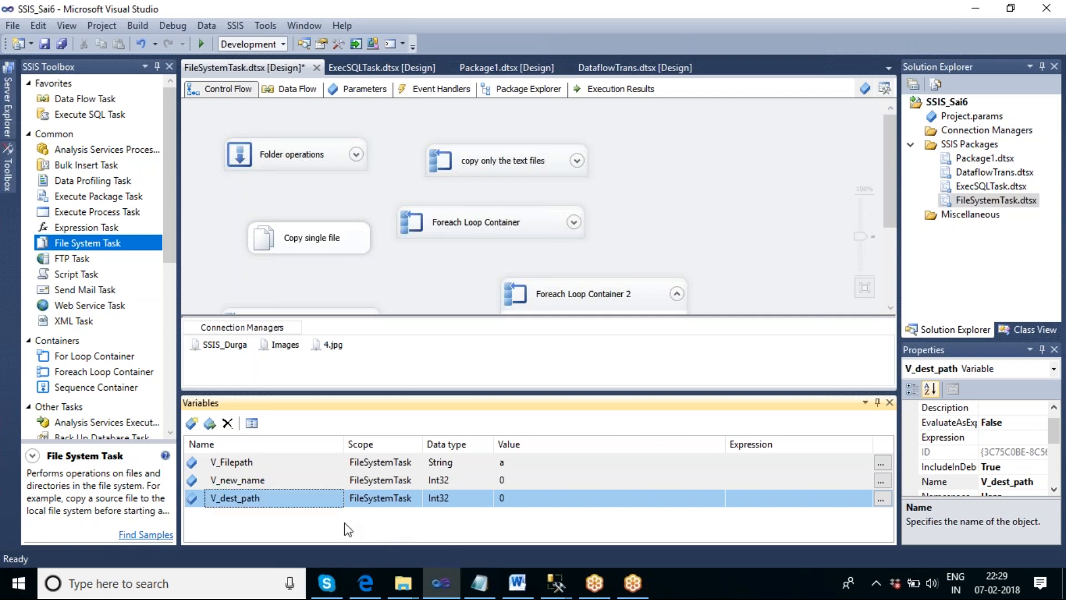
left_click(228, 423)
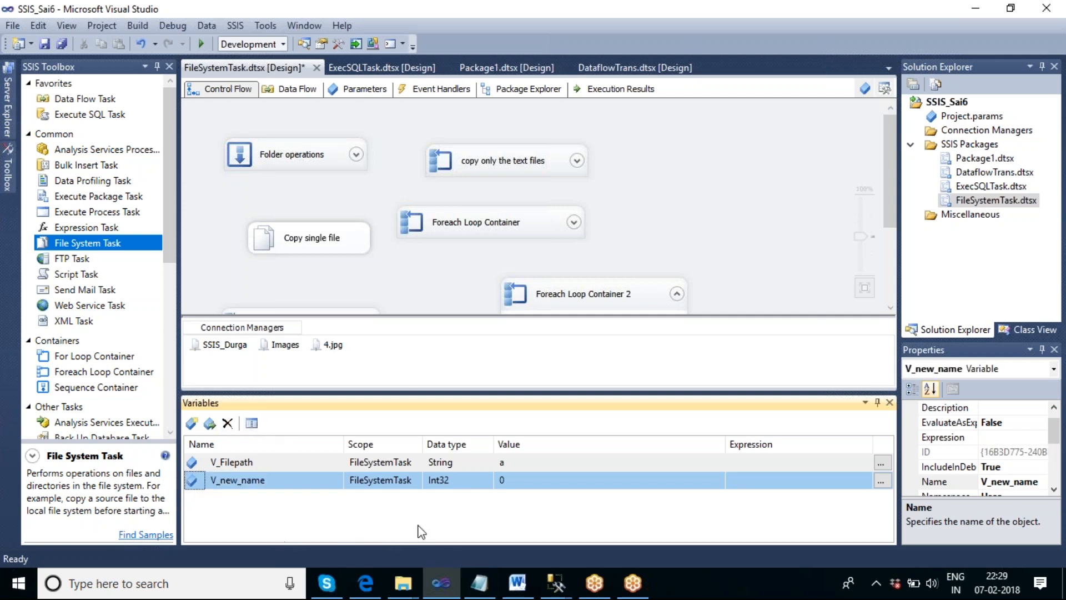
- Set the data type of the V_new_name variable to String
left_click(481, 479)
left_click(487, 481)
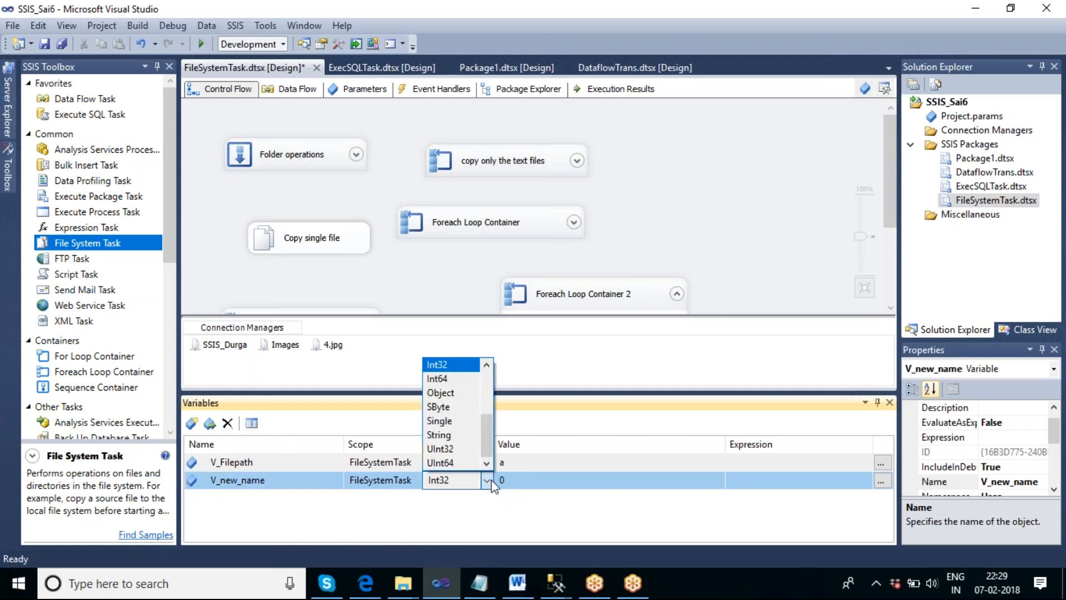
left_click(455, 435)
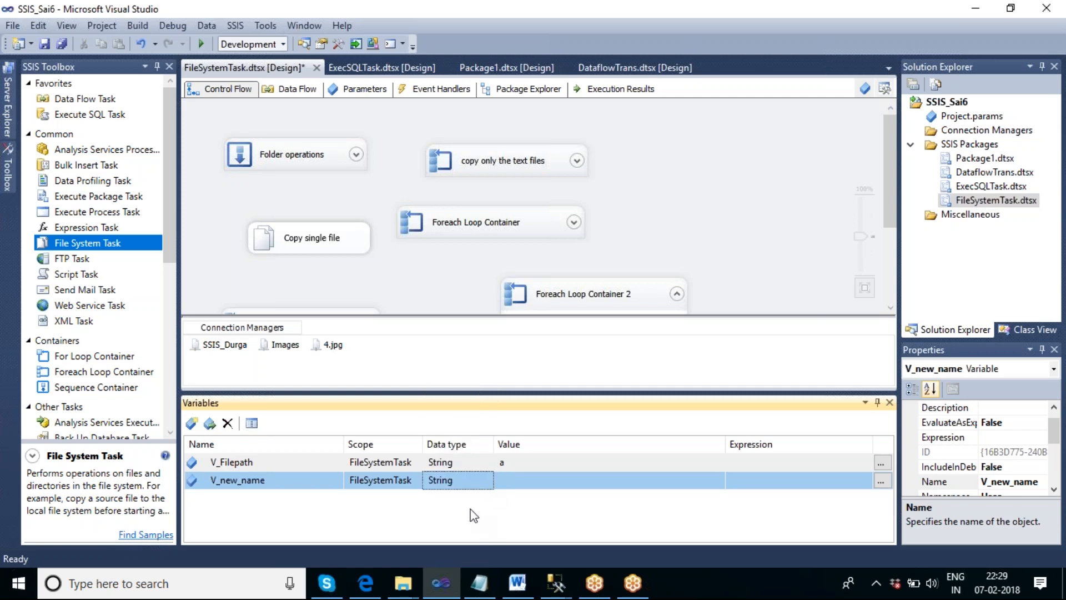
- Open the expression of the V_new_name variable and insert User::V_Filepath into it
left_click(881, 481)
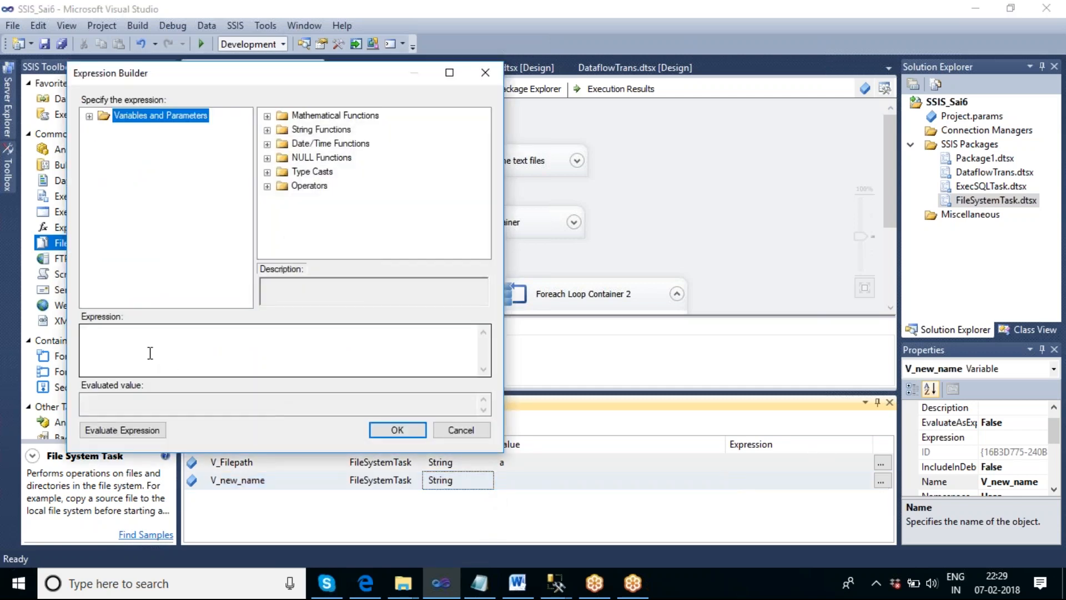
left_click(89, 117)
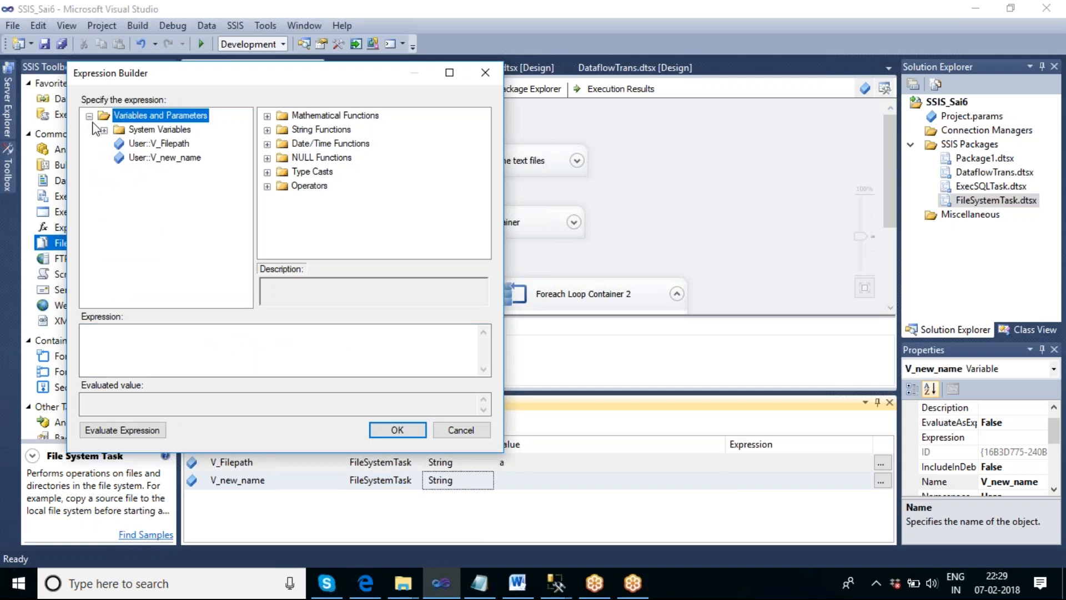
left_click_drag(166, 145, 209, 351)
left_click(189, 333)
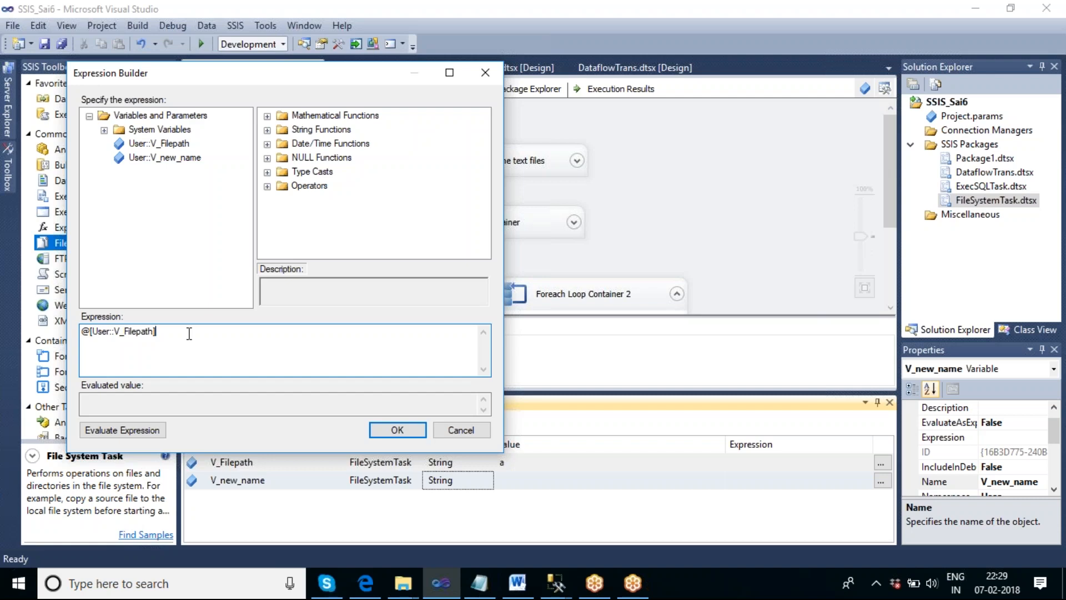
- Complete the V_new_name expression as replace(@[User::V_Filepath],".","_krishna.")
key("Home")
type("repla")
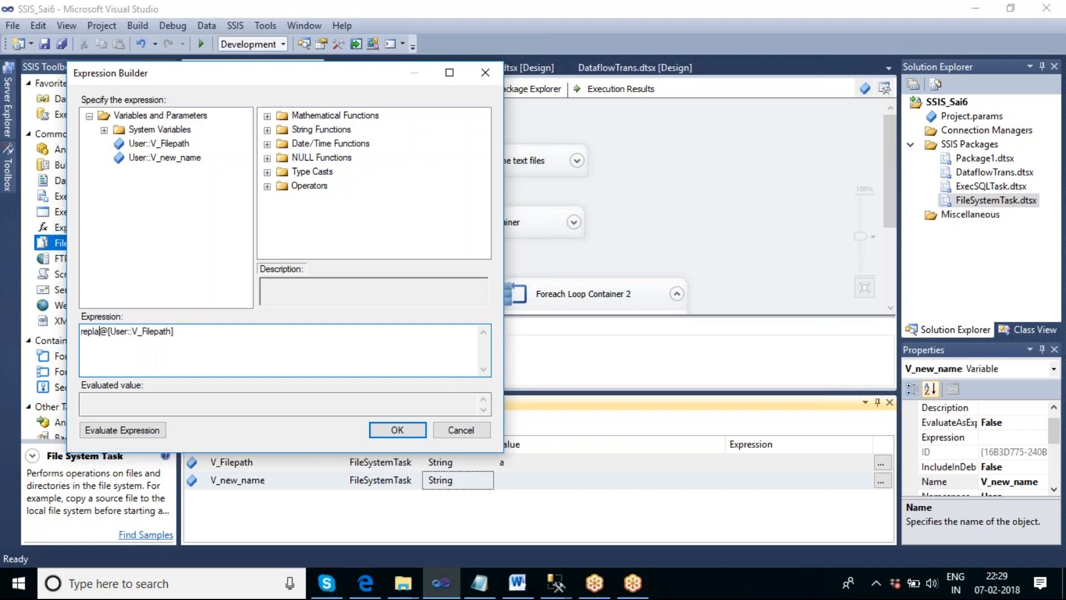
type("ce")
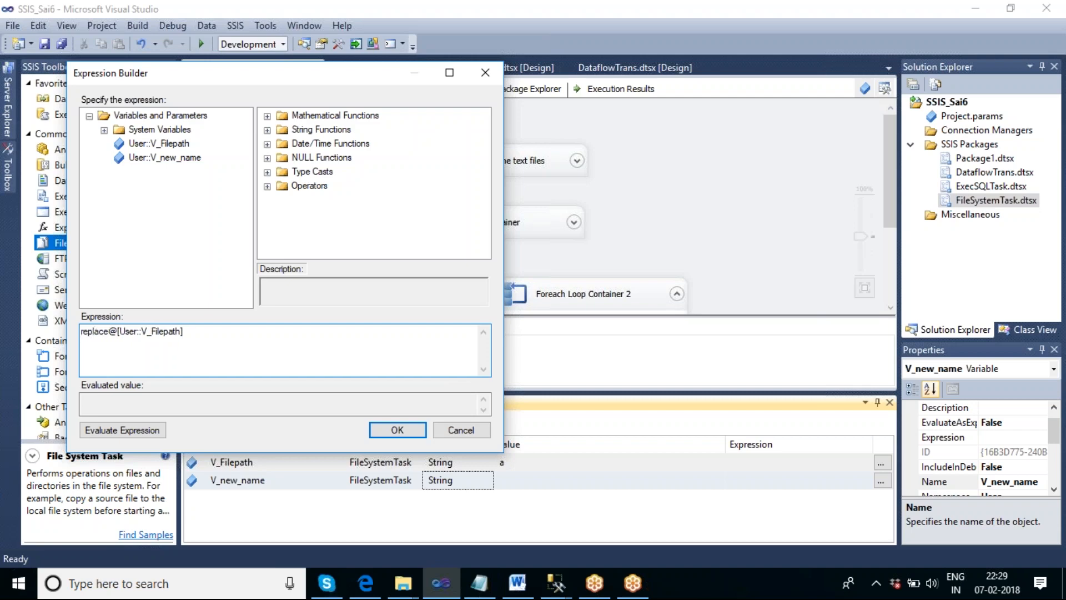
type("(@[User::V_Filepath],\".\",\"_kris")
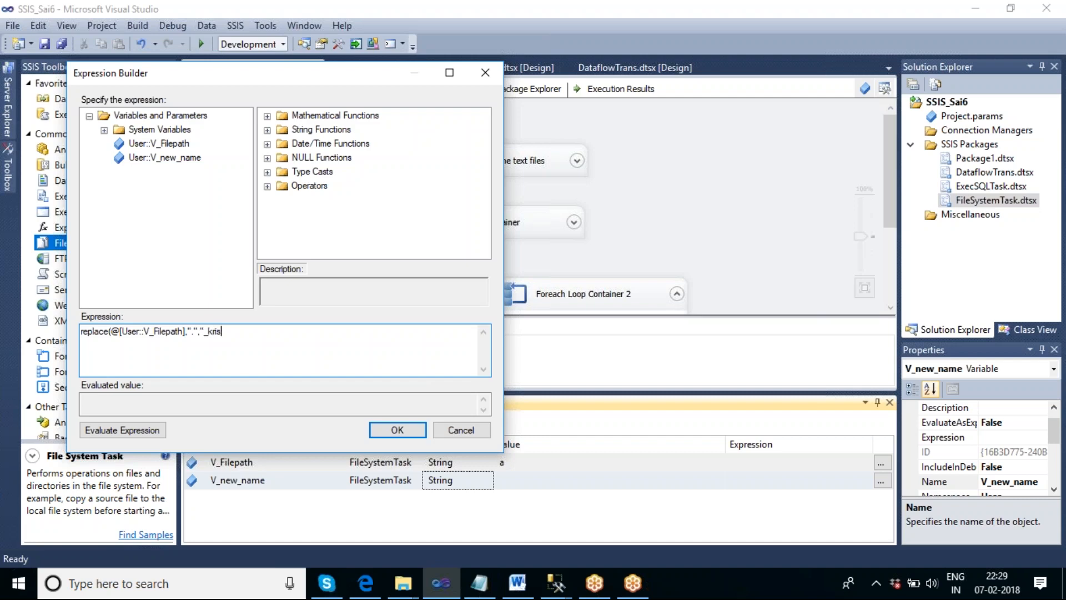
type("hna.\")")
- Check the REPLACE function's syntax among the string functions and accept the V_new_name expression
left_click(269, 129)
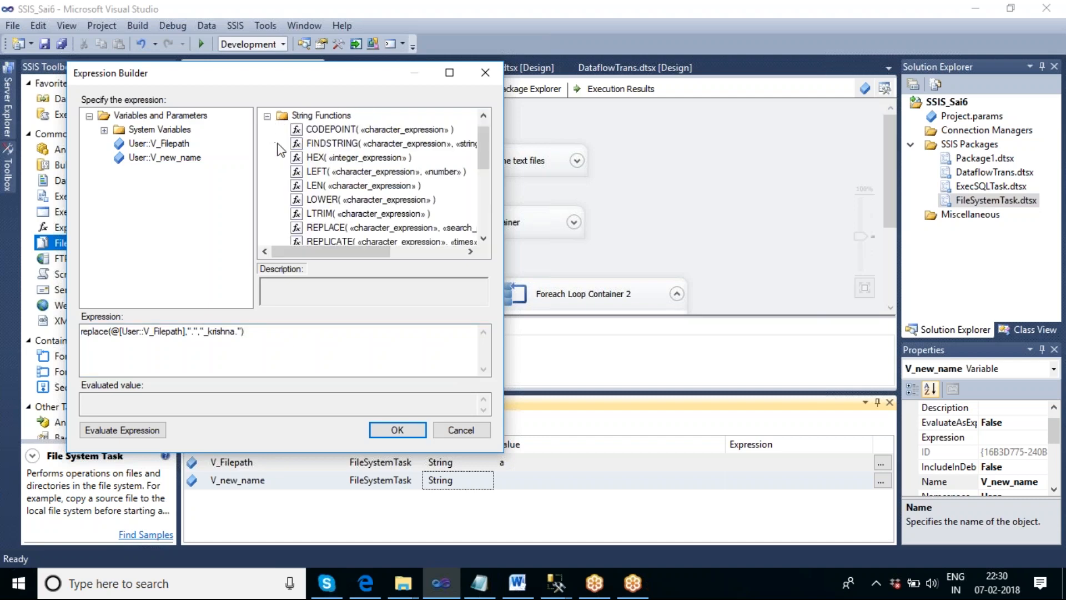
left_click(311, 228)
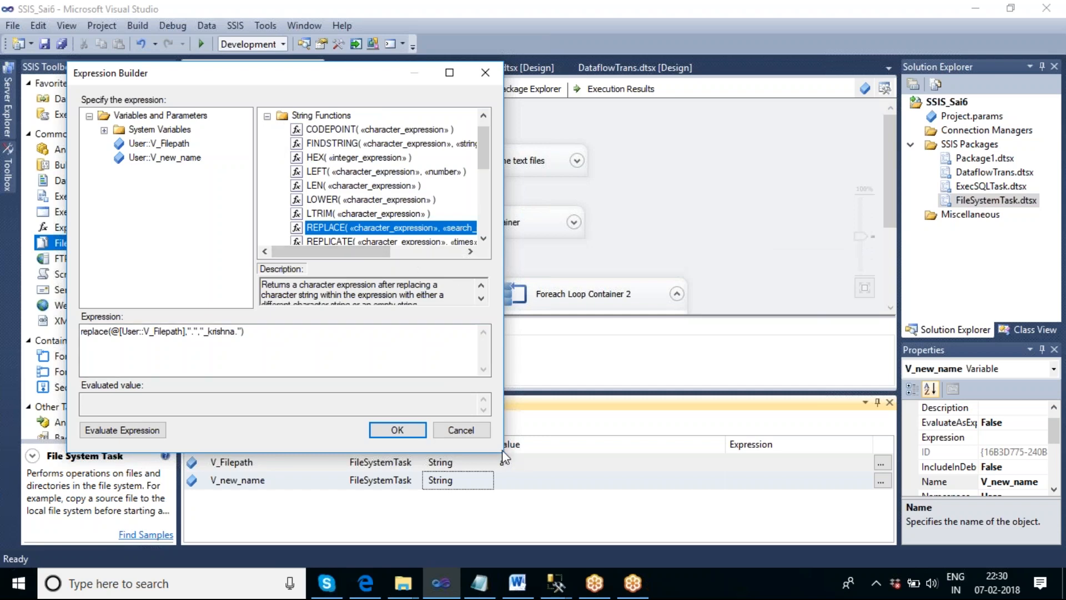
left_click_drag(503, 448, 695, 456)
left_click_drag(337, 162, 271, 163)
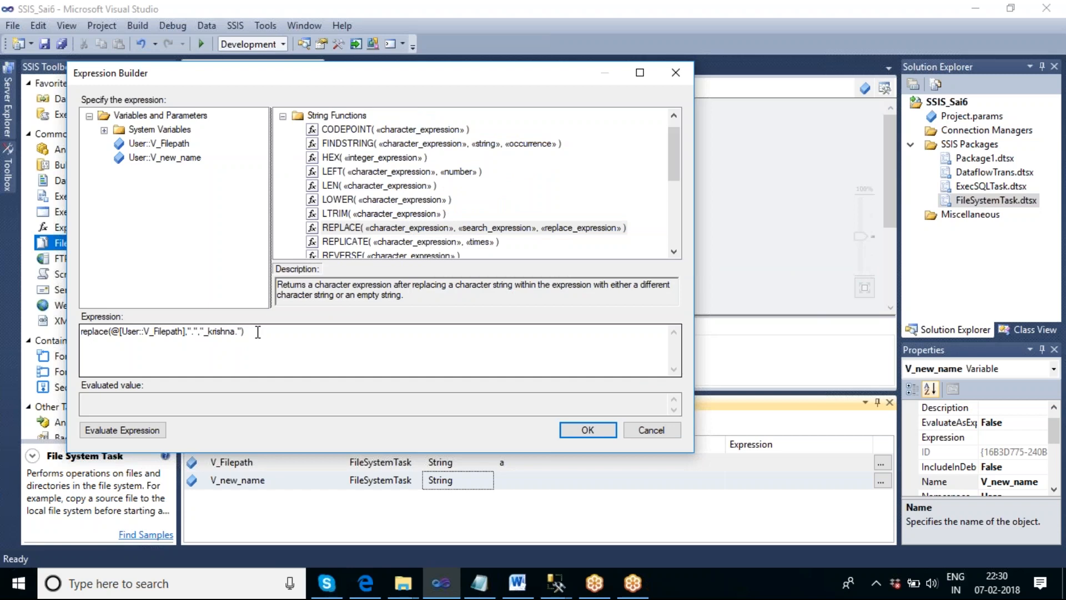
left_click(567, 429)
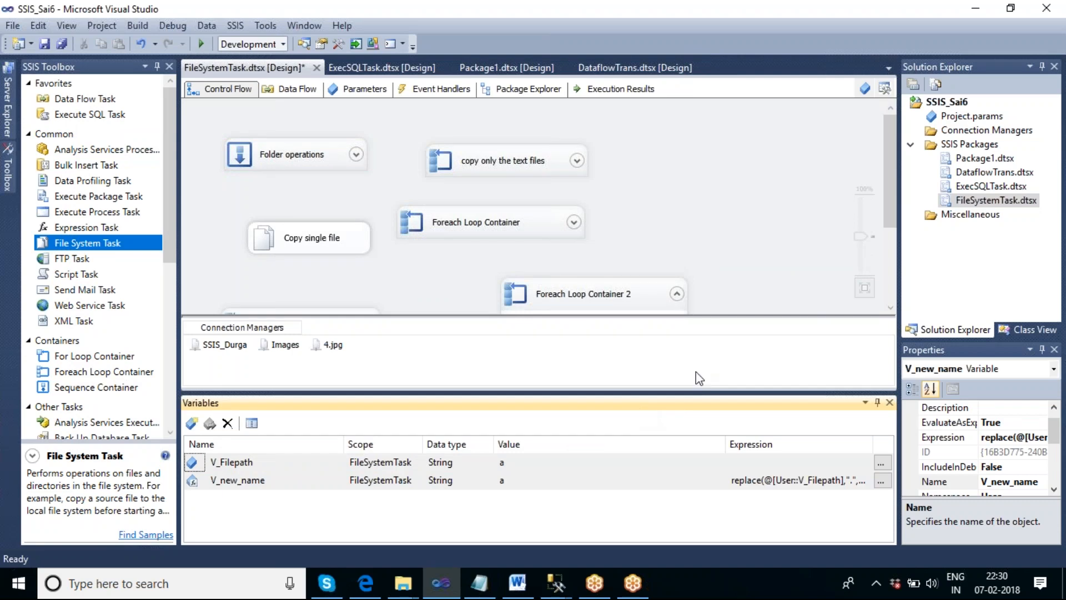
left_click_drag(892, 202, 923, 304)
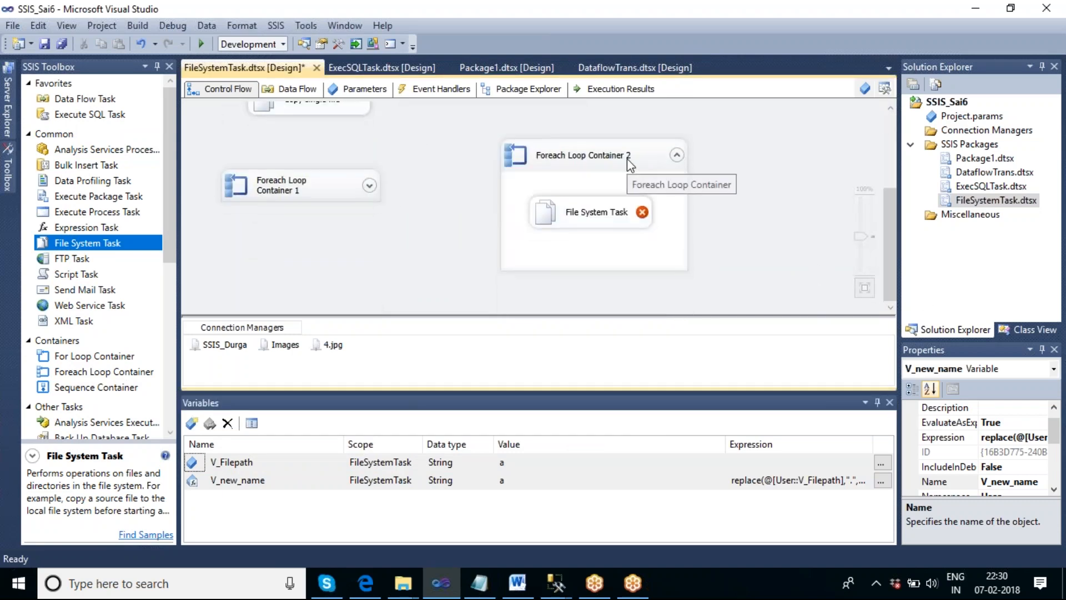
double_click(607, 216)
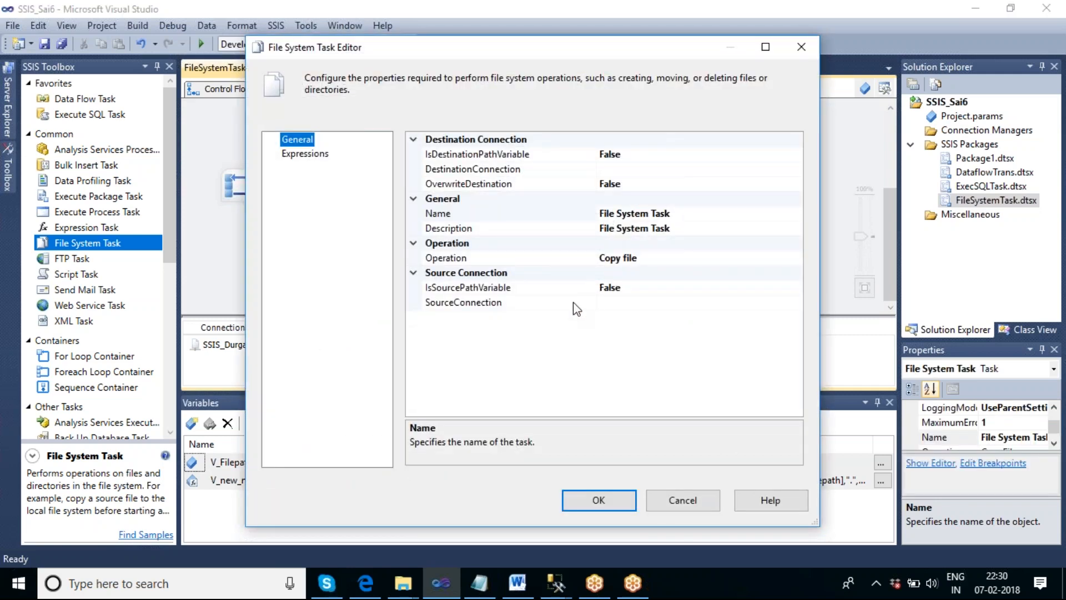
left_click(494, 305)
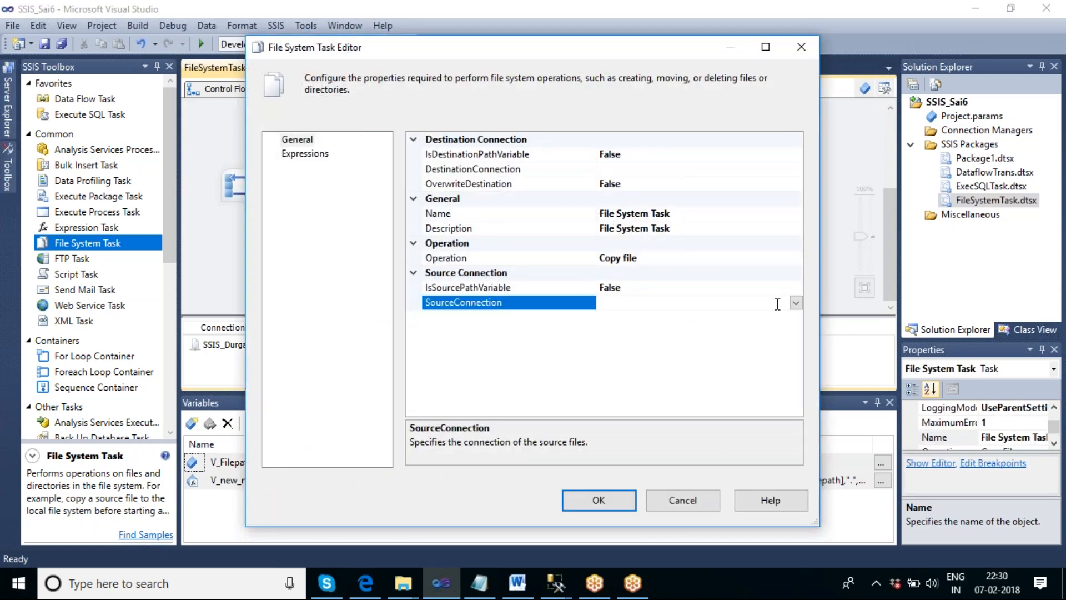
left_click(796, 303)
left_click(728, 286)
left_click(762, 287)
left_click(795, 287)
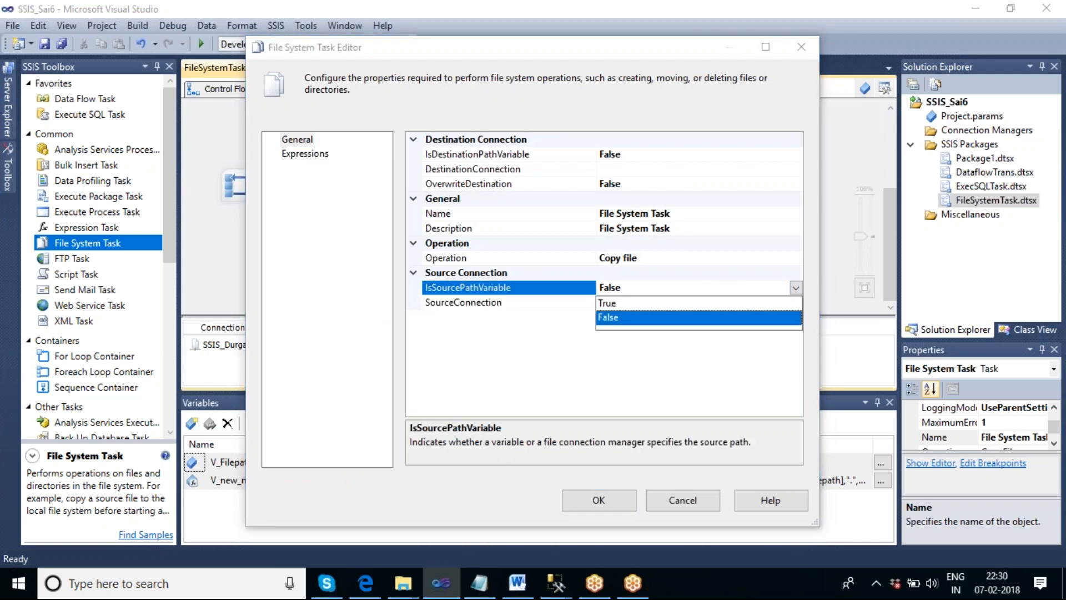
left_click(641, 303)
left_click(657, 304)
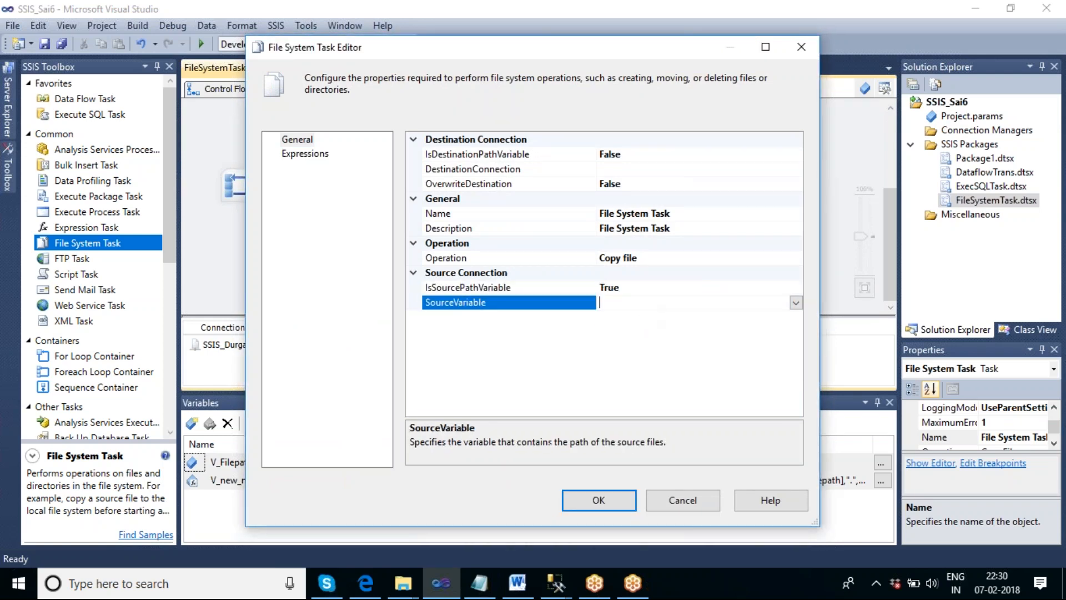
left_click(795, 303)
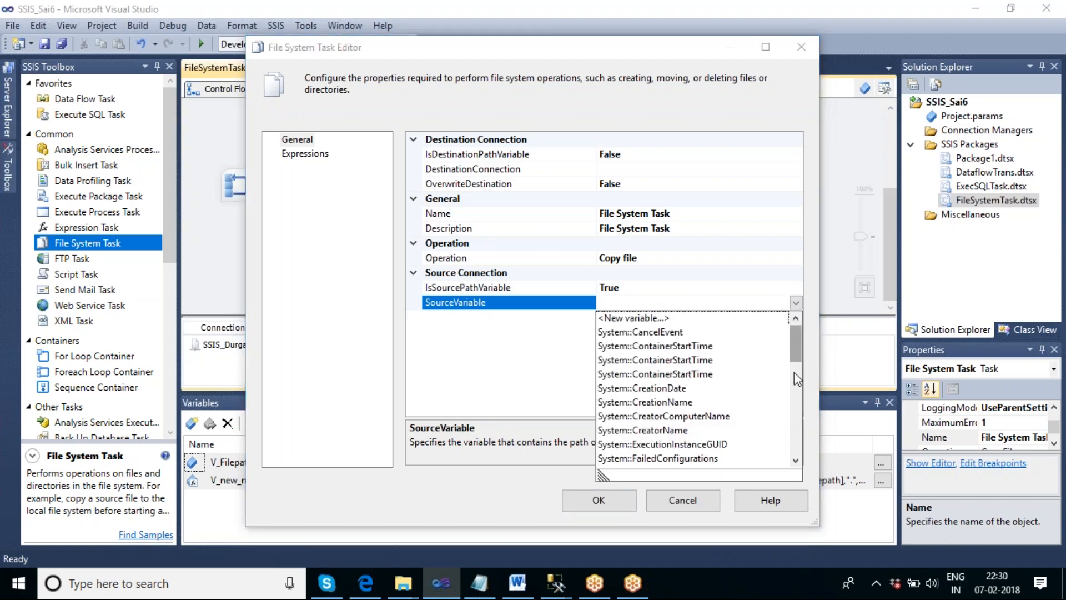
scroll(797, 379, "down", 5)
left_click(654, 449)
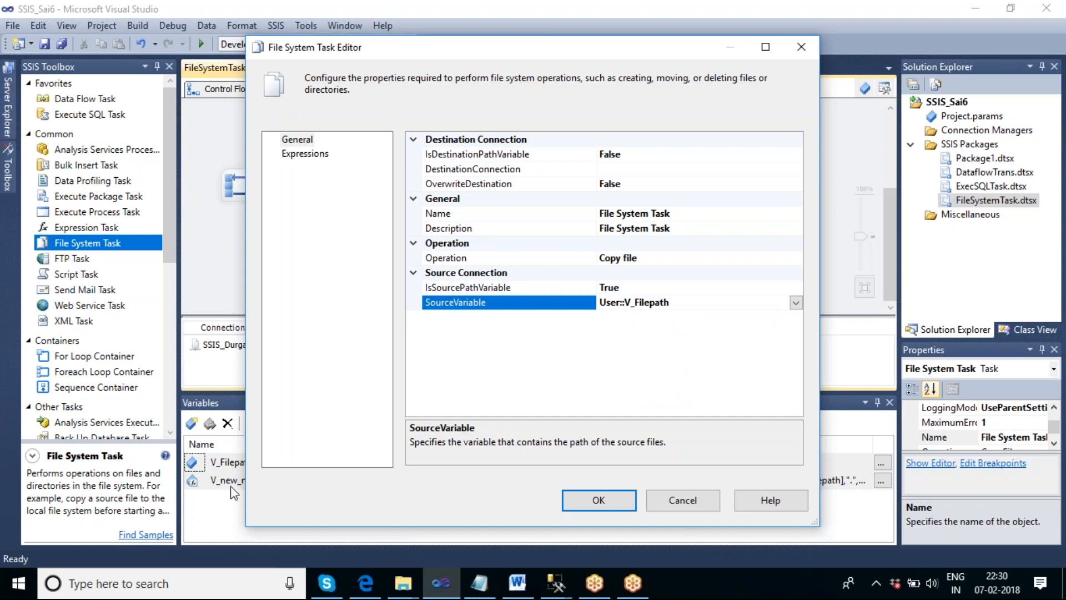
left_click(722, 258)
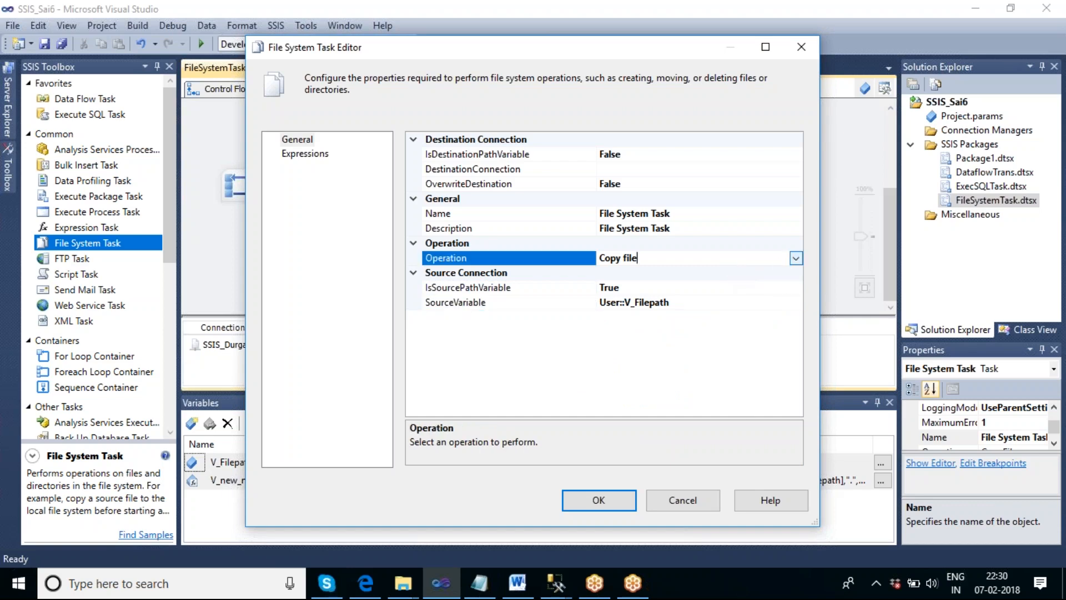
left_click(795, 257)
left_click(644, 386)
left_click(669, 169)
left_click(795, 169)
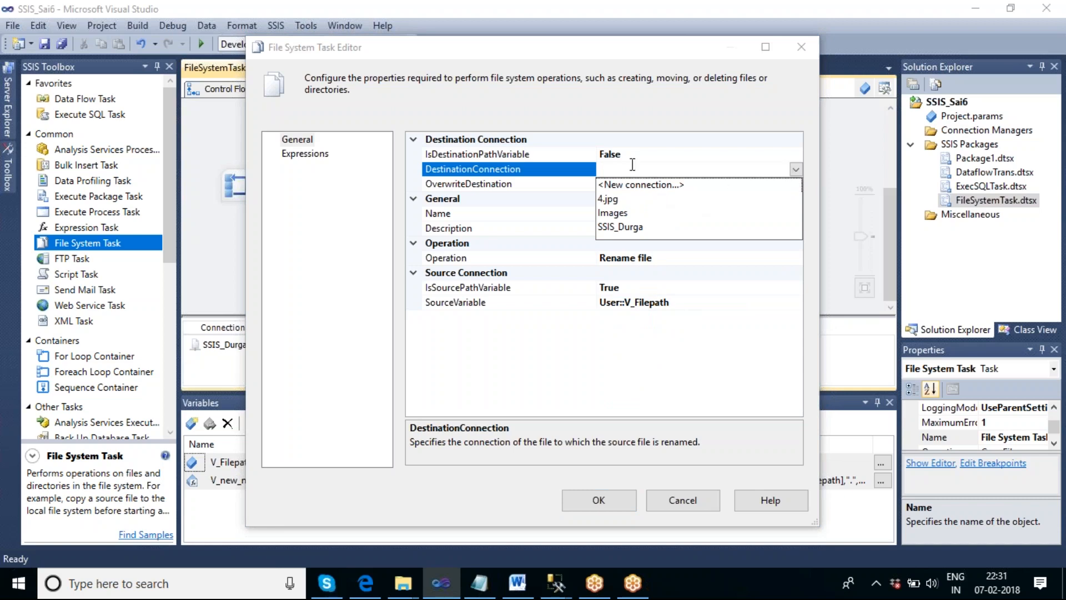
left_click(535, 138)
left_click_drag(451, 48, 693, 24)
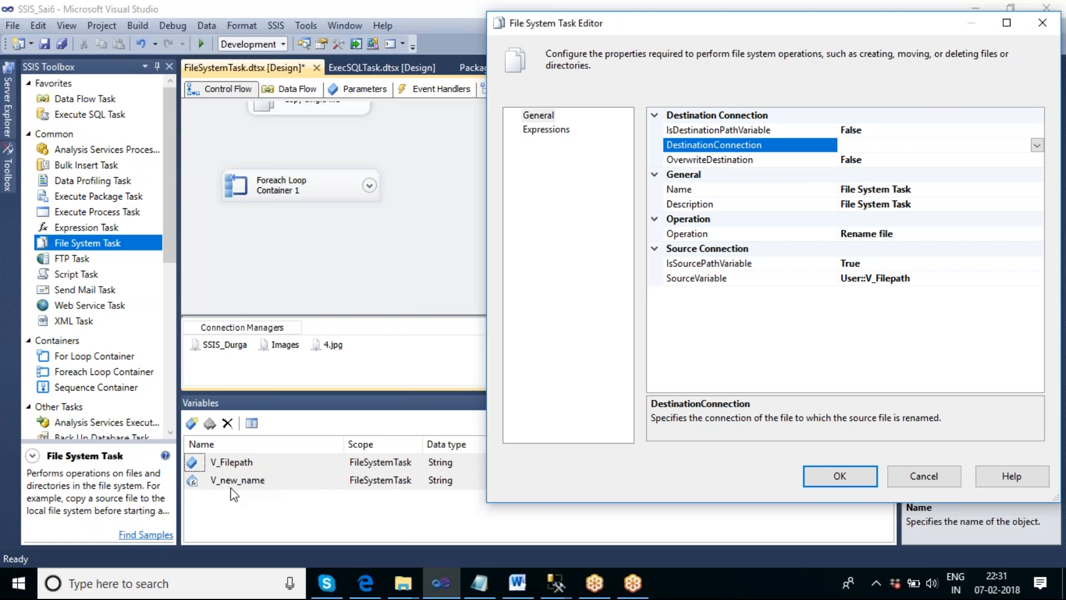
left_click_drag(908, 26, 400, 16)
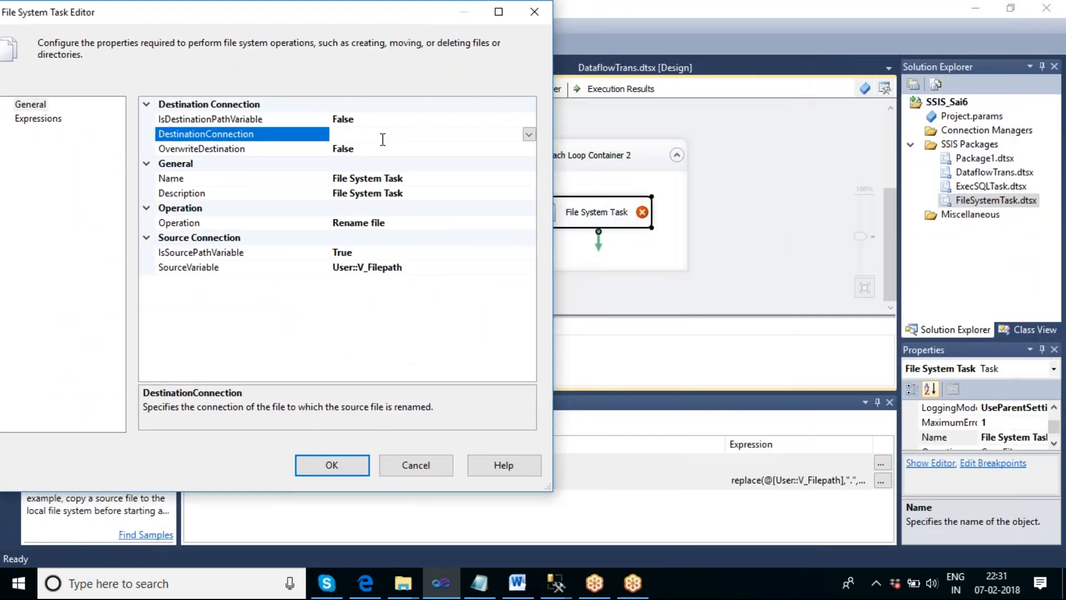
left_click(534, 12)
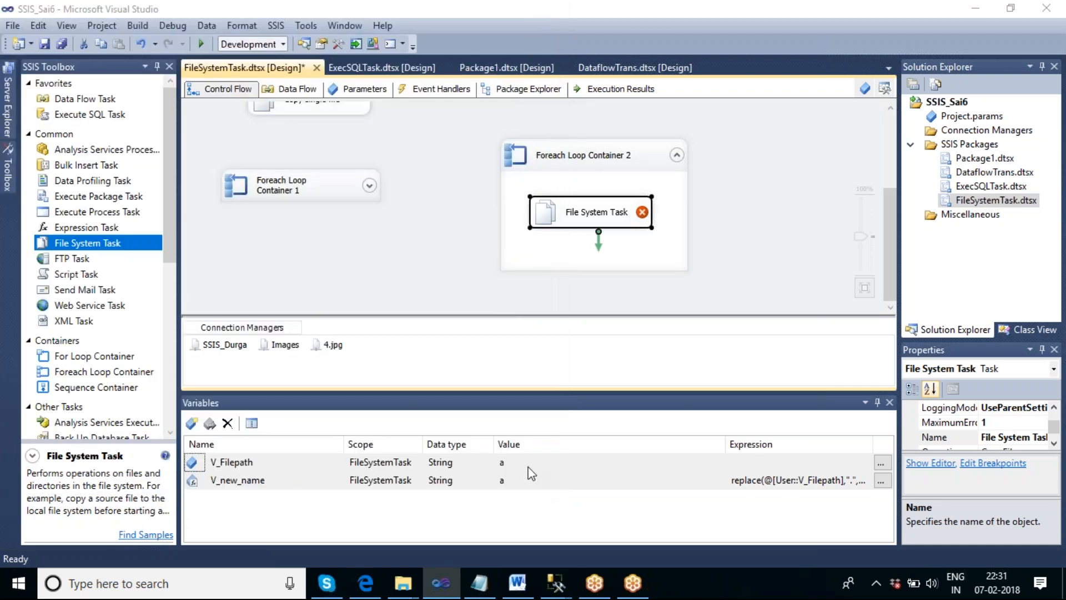
- Review the value of V_Filepath and the replace expression of V_new_name
left_click(518, 464)
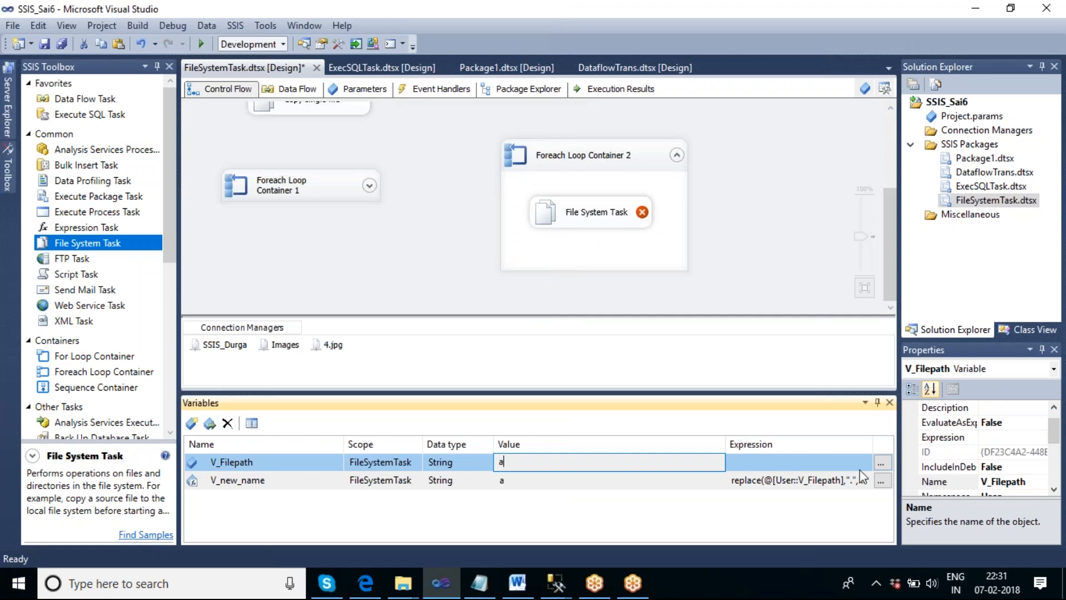
left_click(880, 481)
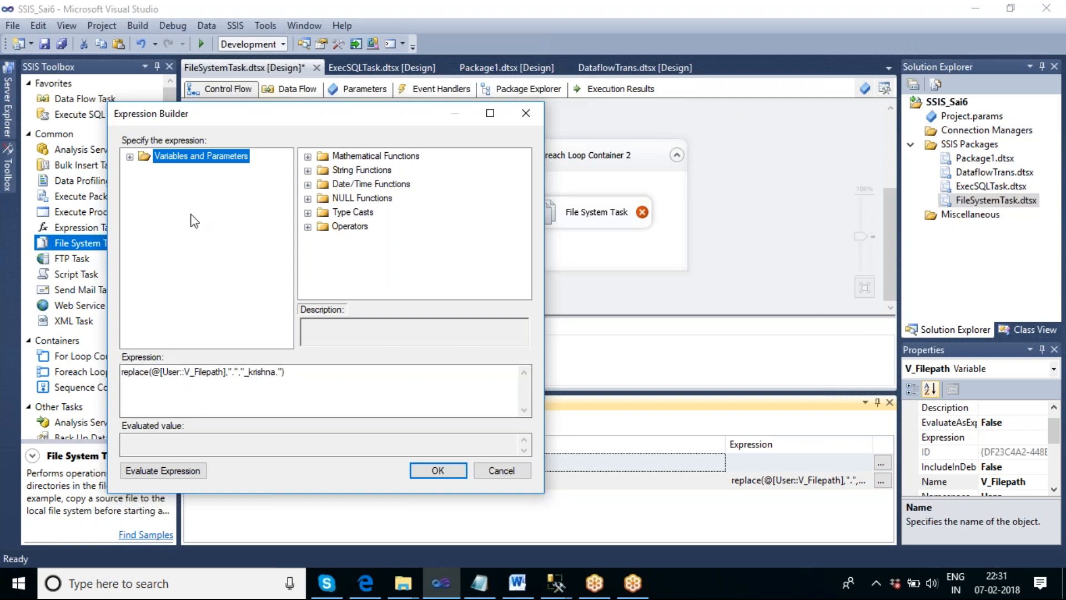
left_click(437, 470)
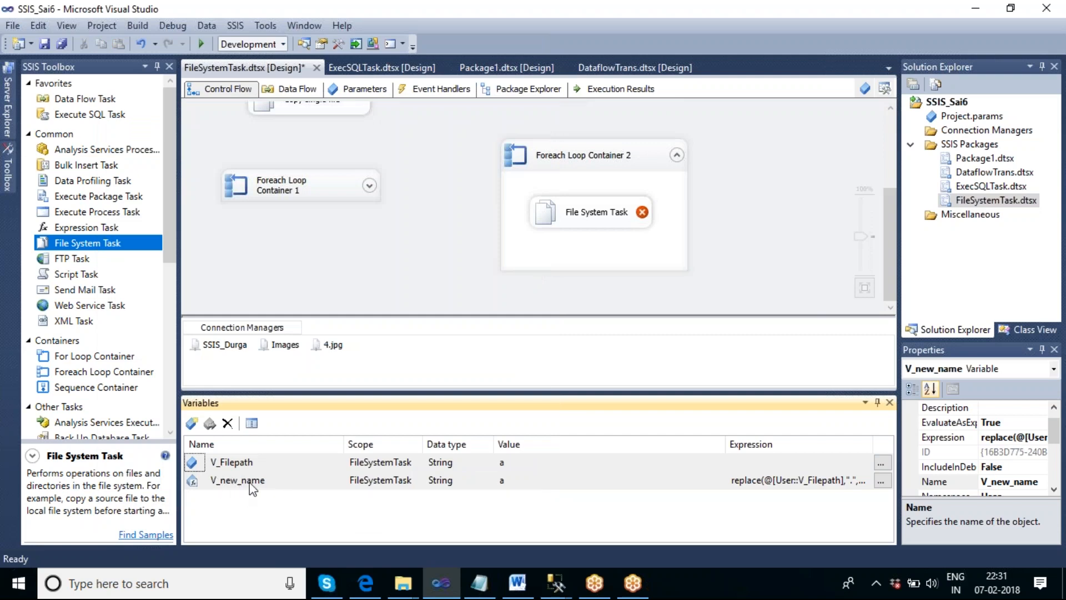
- Open the File System Task in Foreach Loop Container 2 for editing and set its operation to Rename file
left_click(614, 216)
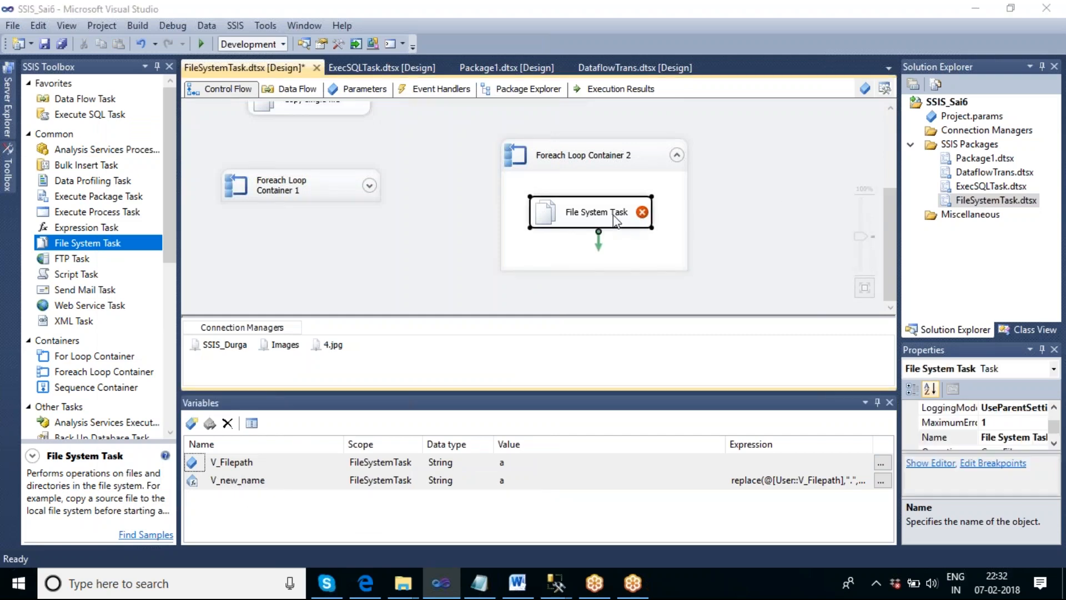
double_click(614, 219)
left_click(758, 259)
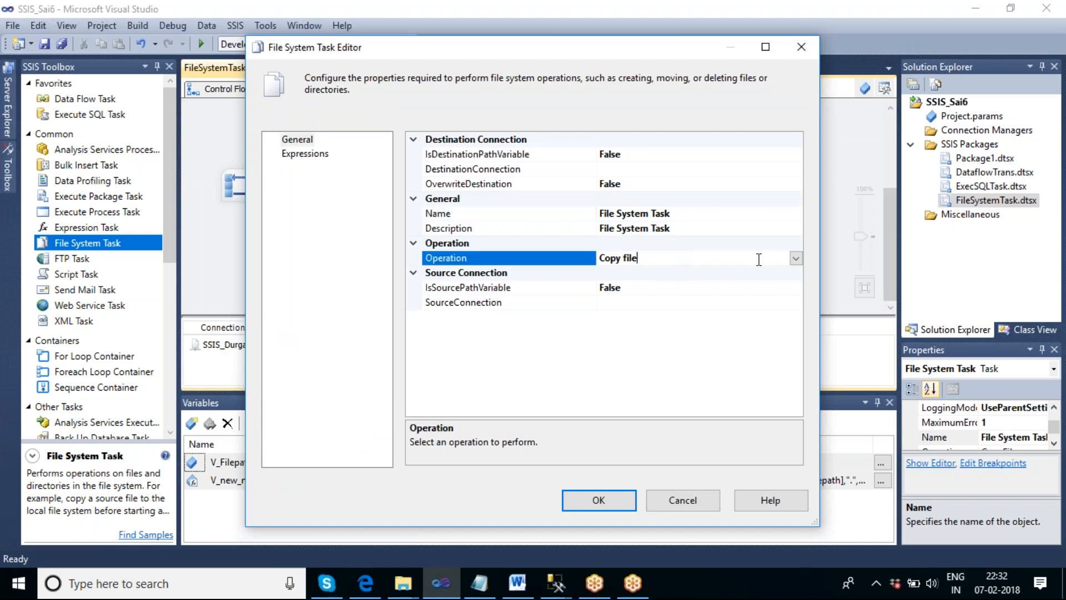
left_click(796, 262)
left_click(631, 382)
- Set IsSourcePathVariable to True and choose User::V_Filepath as the source variable
left_click(668, 289)
left_click(795, 288)
left_click(641, 300)
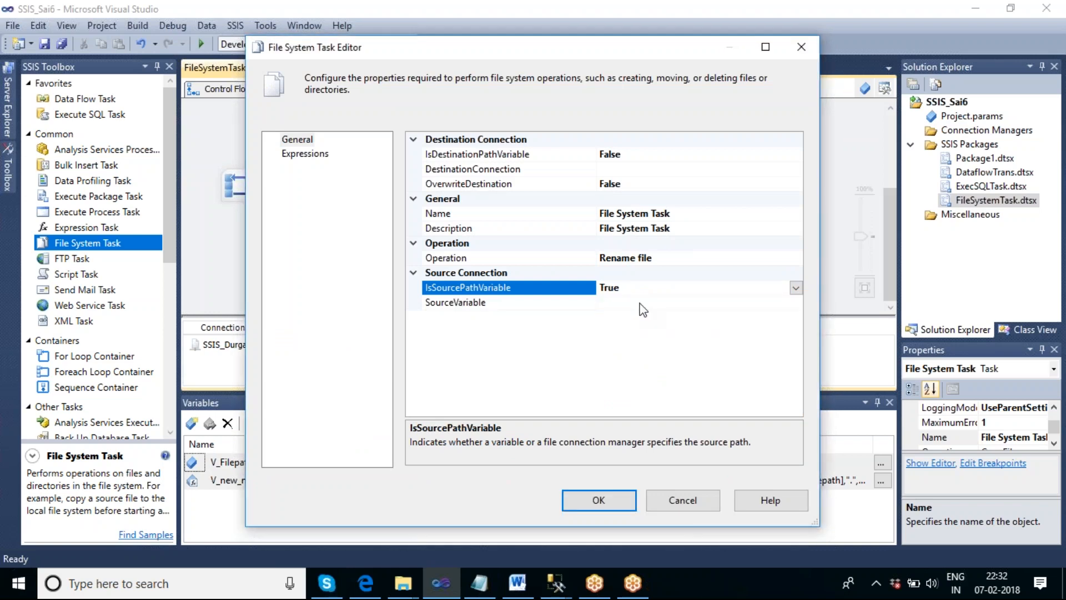
left_click(639, 303)
left_click(795, 303)
left_click_drag(794, 331, 802, 450)
left_click(625, 448)
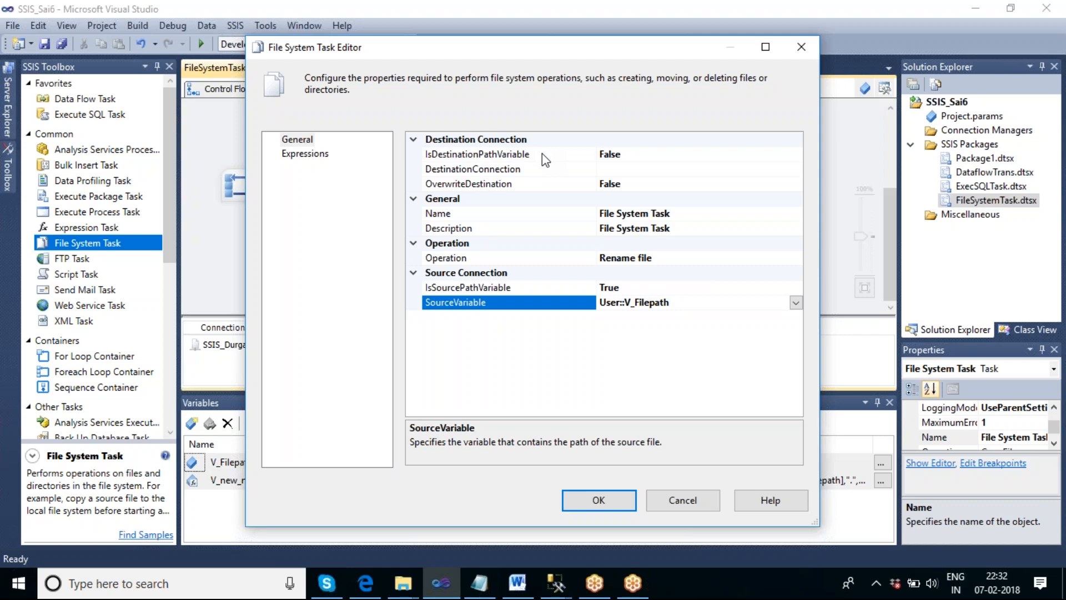
- Set IsDestinationPathVariable to True and choose User::V_new_name as the destination variable
left_click(673, 154)
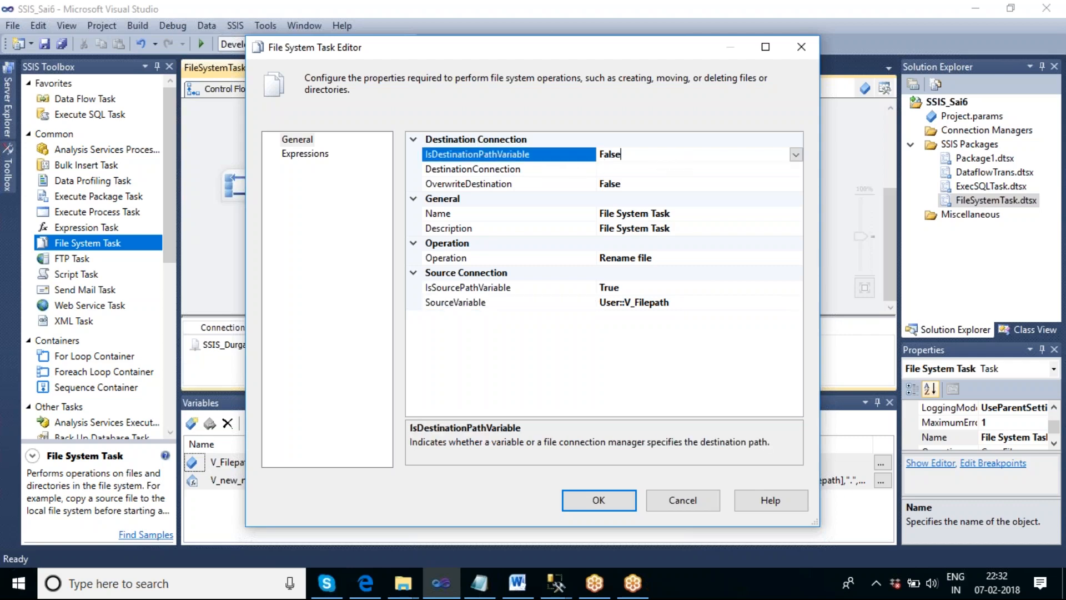
left_click(795, 154)
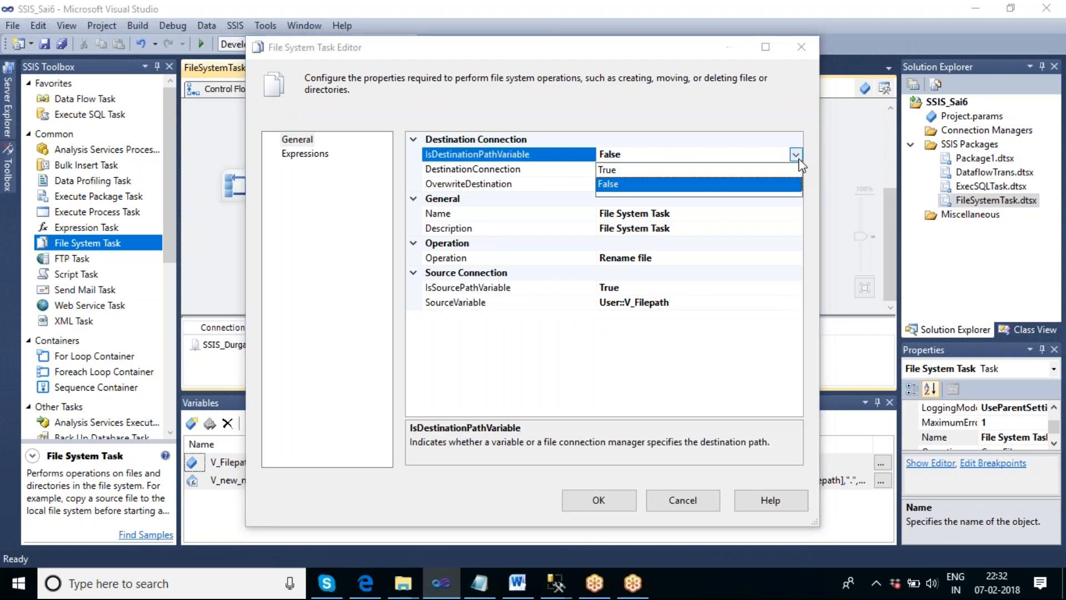
left_click(636, 174)
left_click(632, 170)
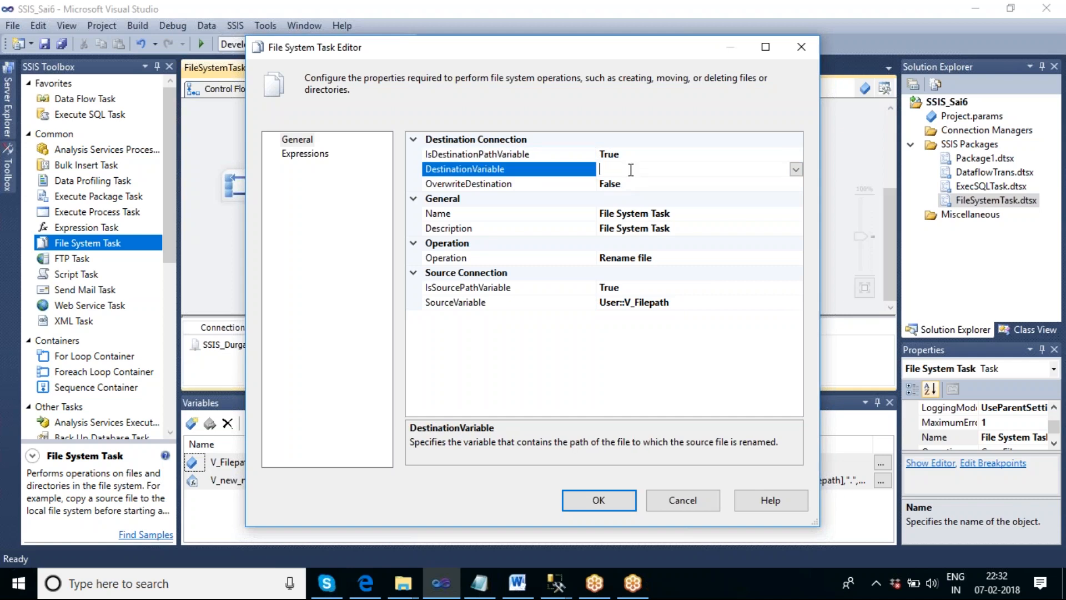
left_click(796, 169)
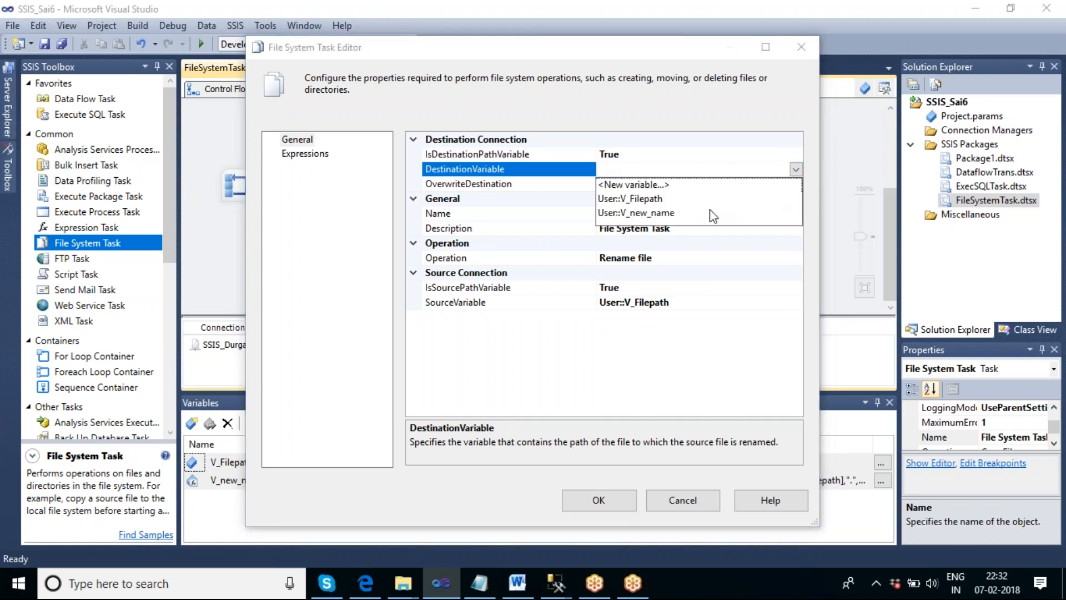
left_click(643, 214)
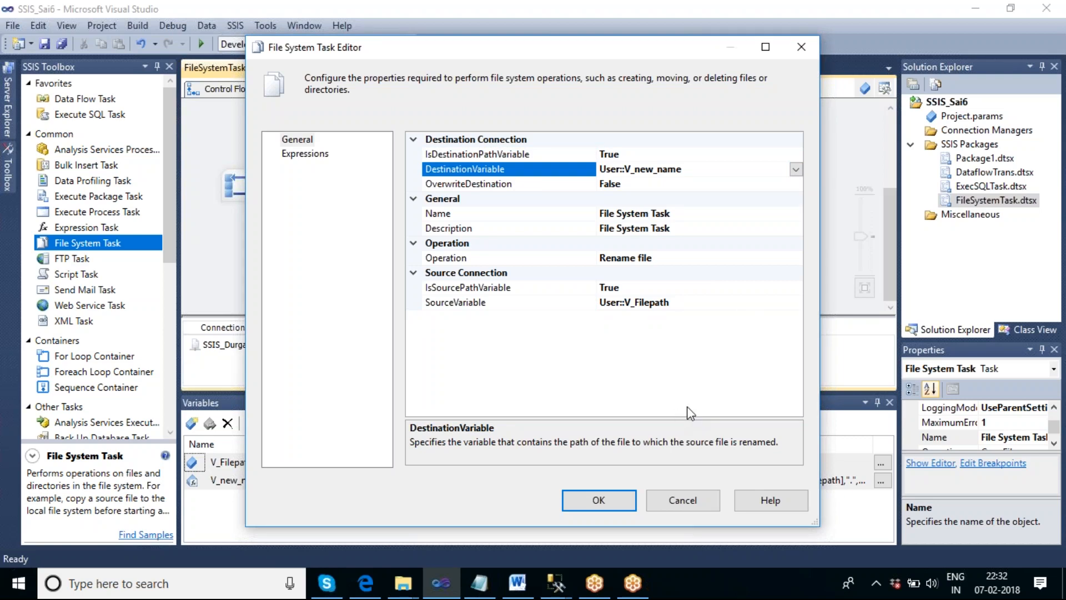
- Set OverwriteDestination to True for the rename operation
left_click(746, 183)
left_click(796, 184)
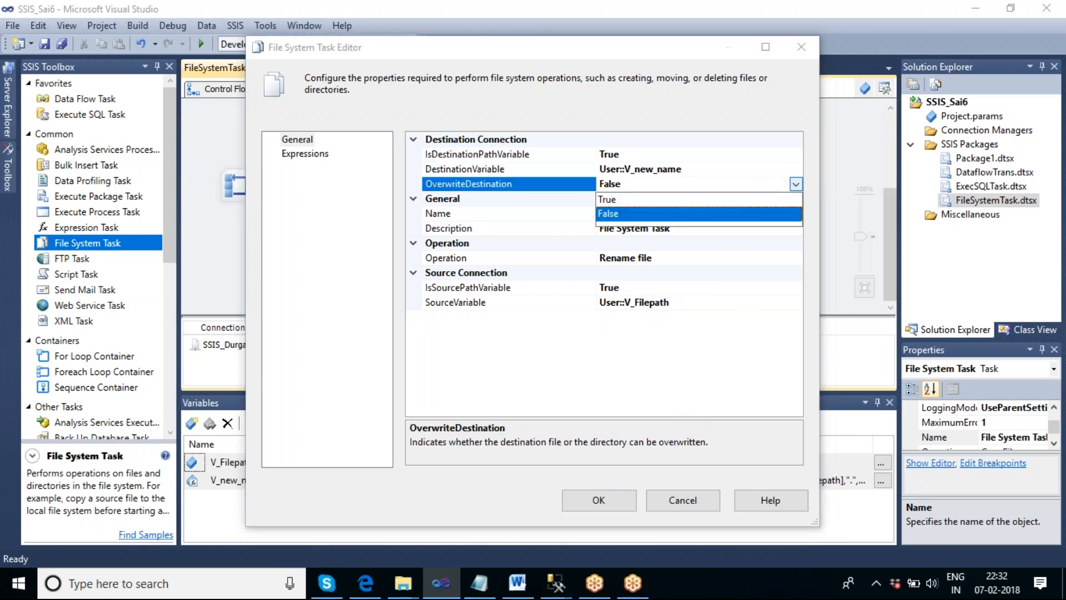
left_click(659, 199)
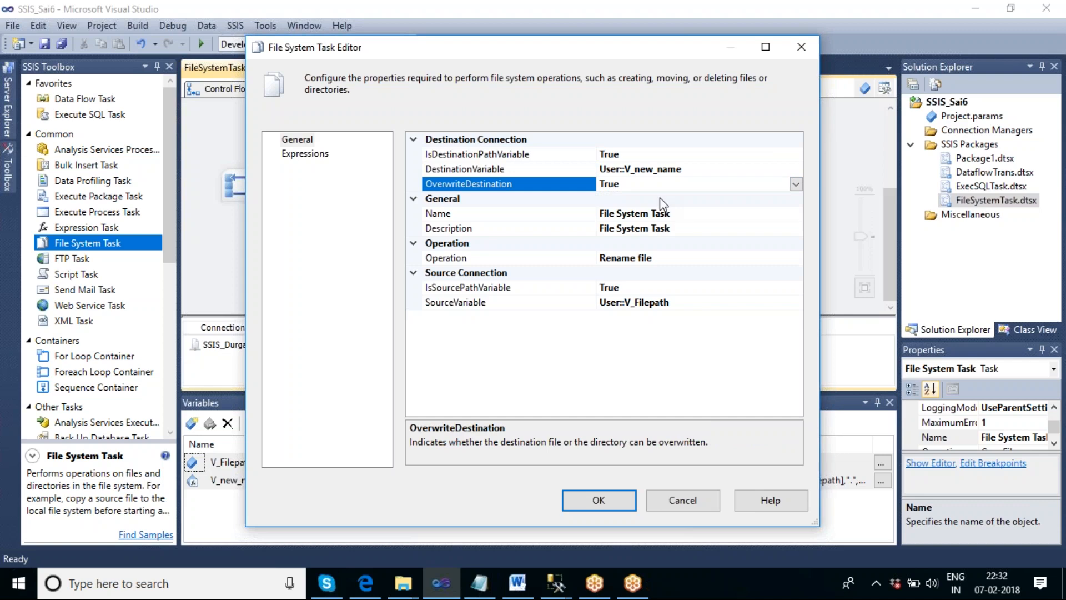
- Name the task "rename file" and accept the File System Task settings
left_click(666, 213)
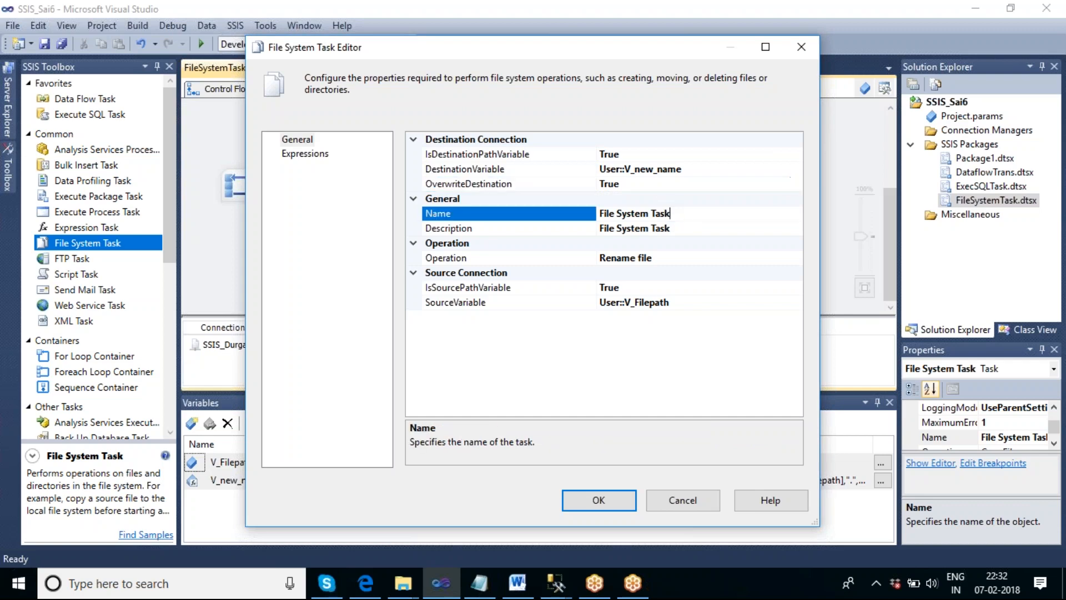
left_click_drag(688, 214, 595, 222)
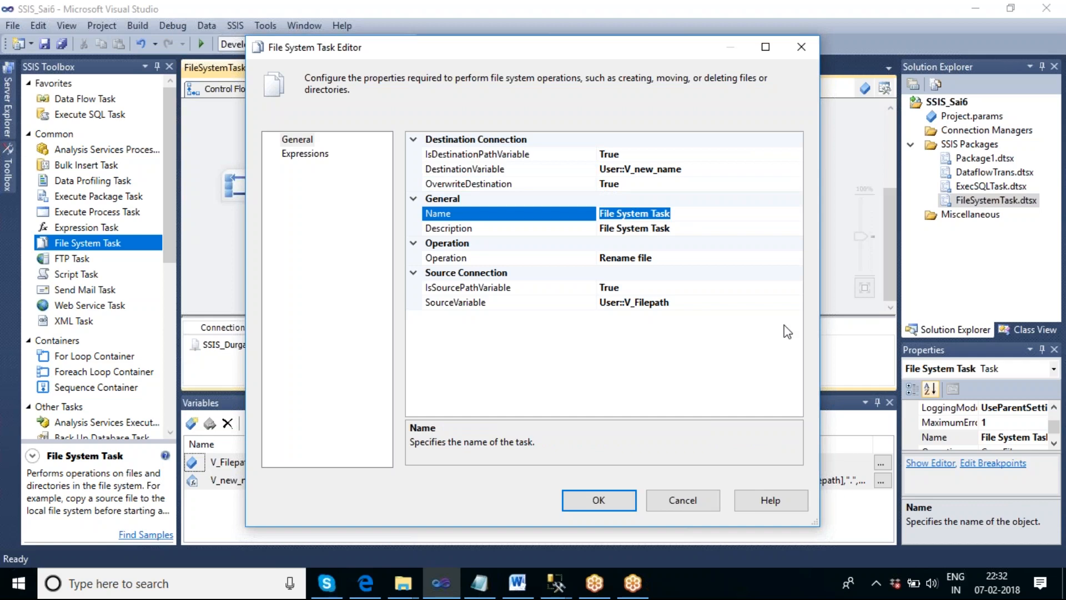
type("rename file")
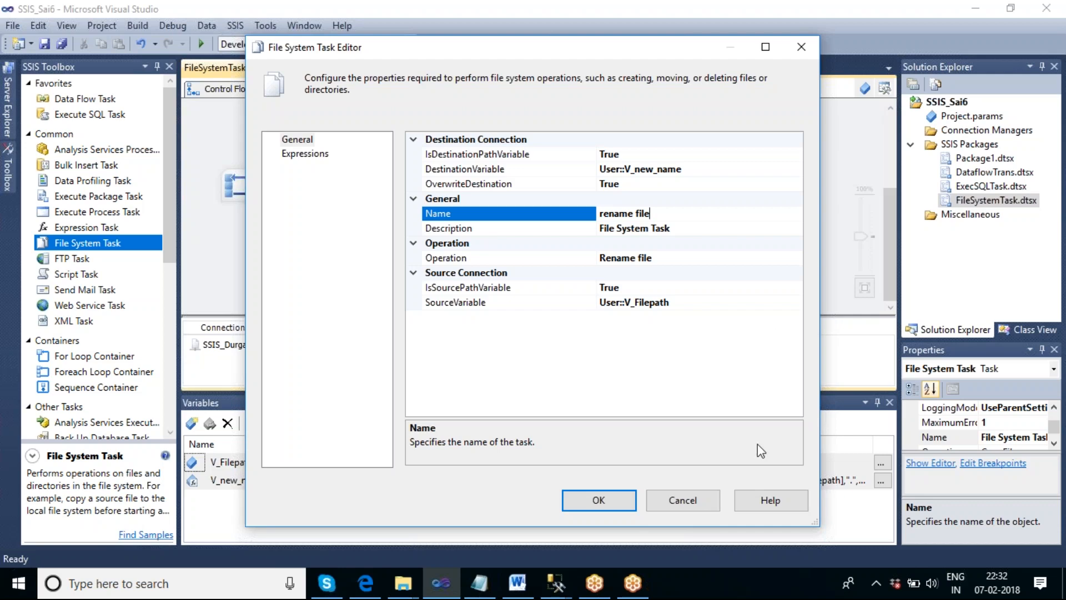
left_click(621, 502)
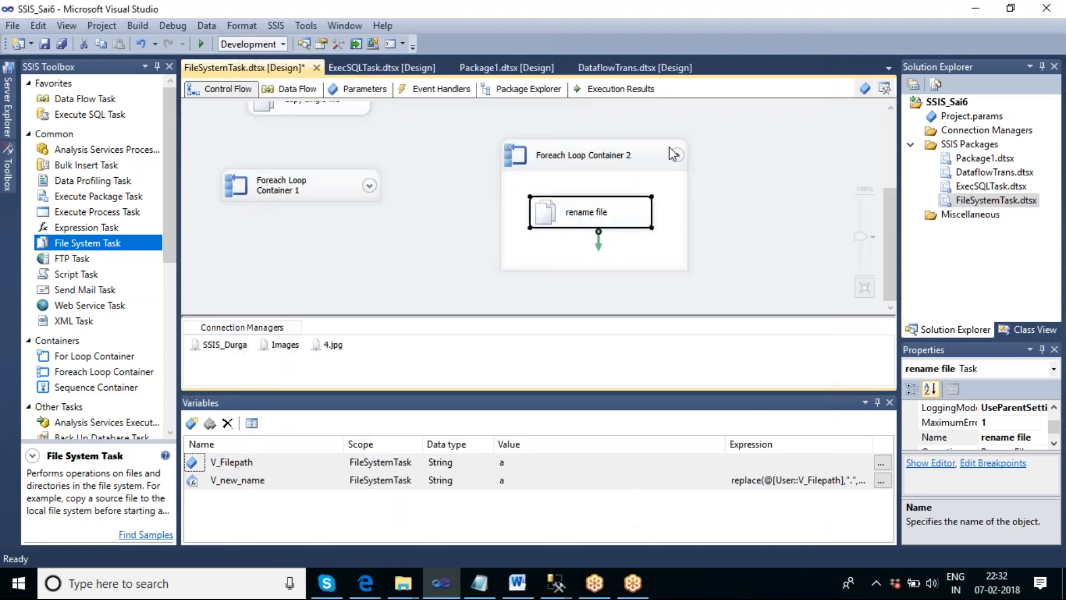
- Check the current file names in the SSIS_Durga folder on the desktop, then close the folder
right_click(736, 578)
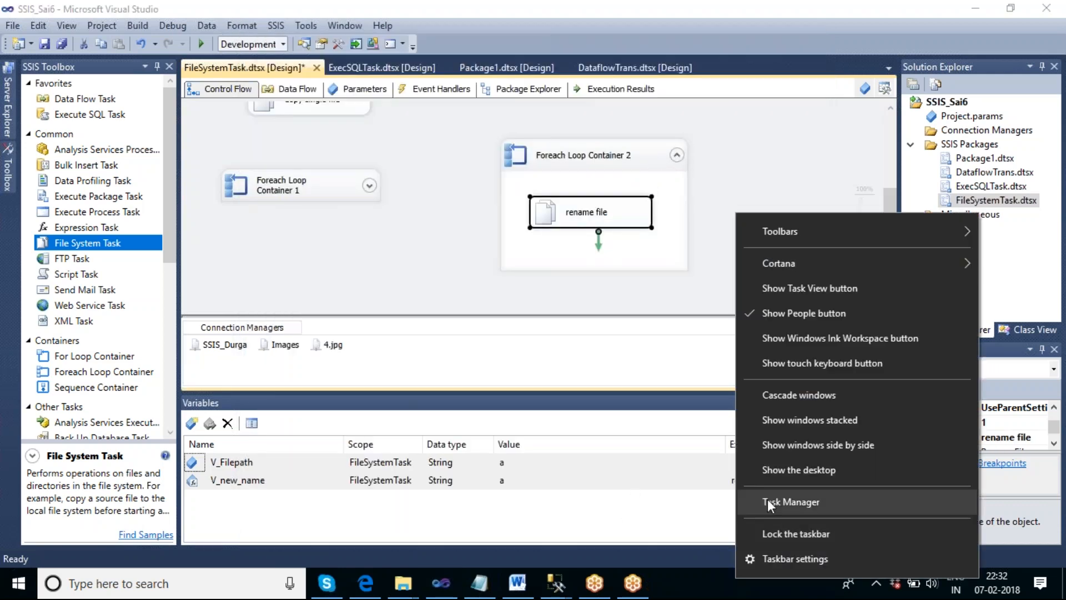
left_click(774, 472)
double_click(190, 505)
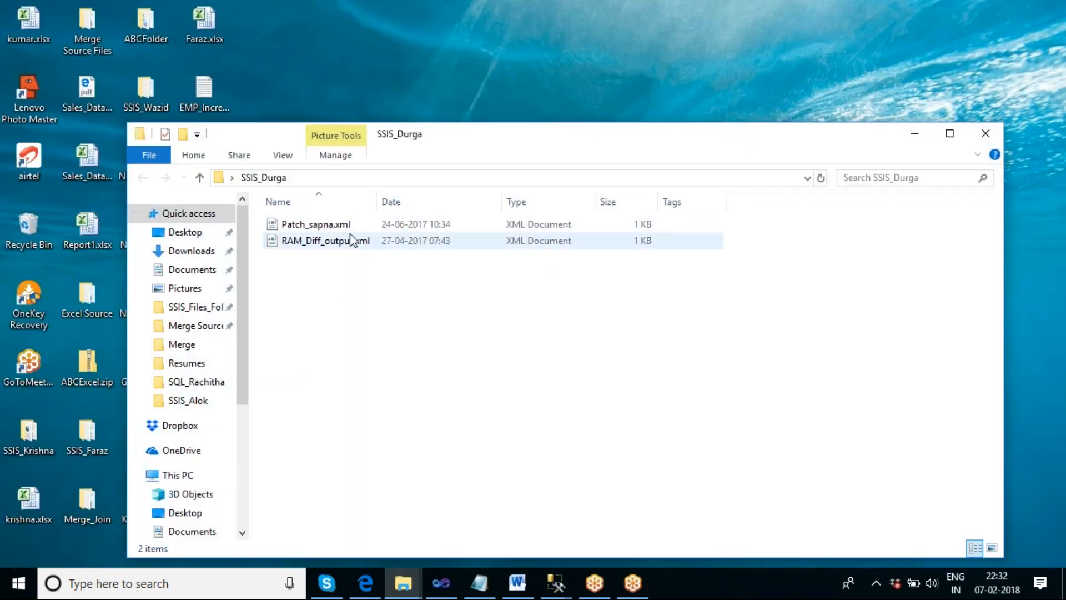
left_click(983, 143)
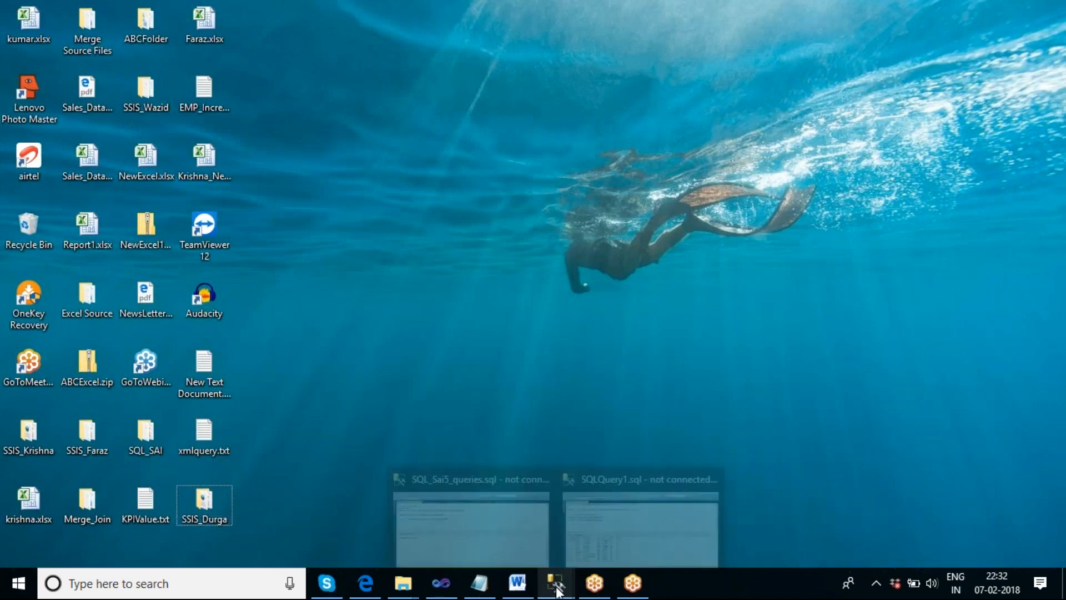
- Switch back to Visual Studio and execute Foreach Loop Container 2
left_click(441, 587)
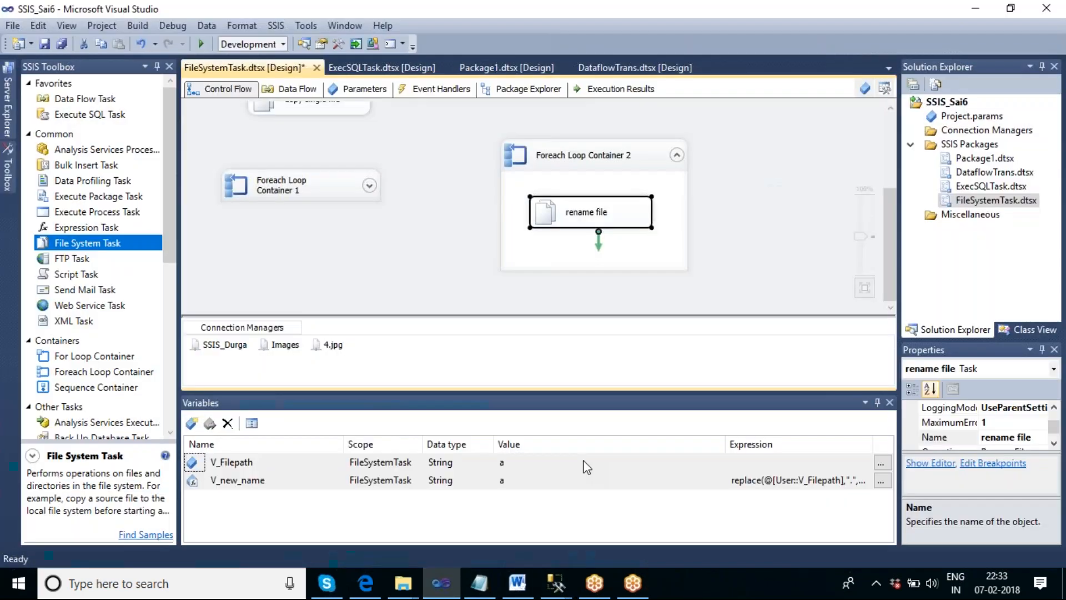
right_click(639, 168)
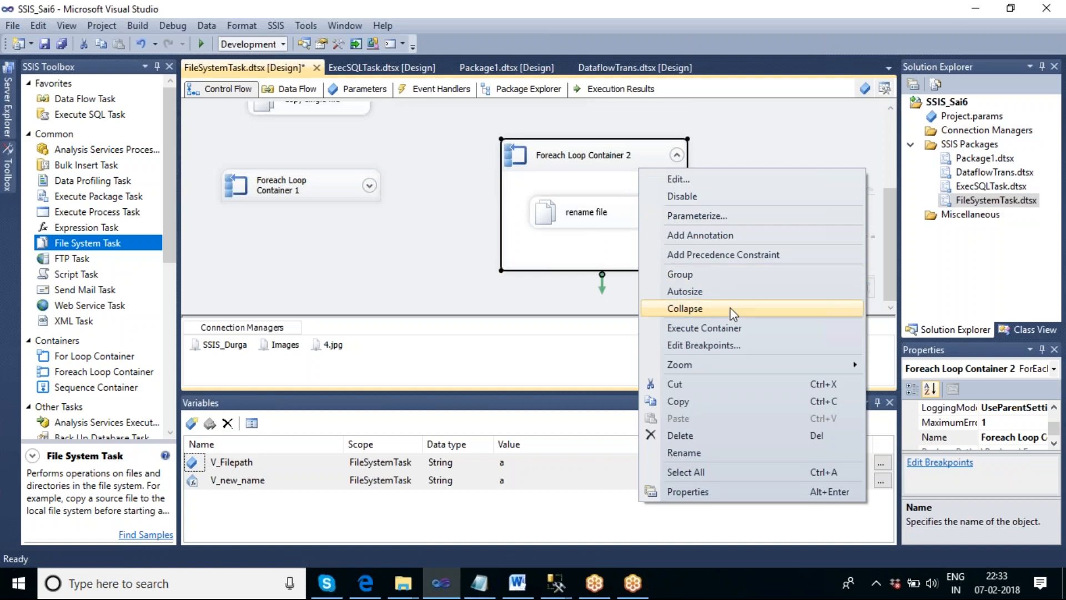
left_click(731, 327)
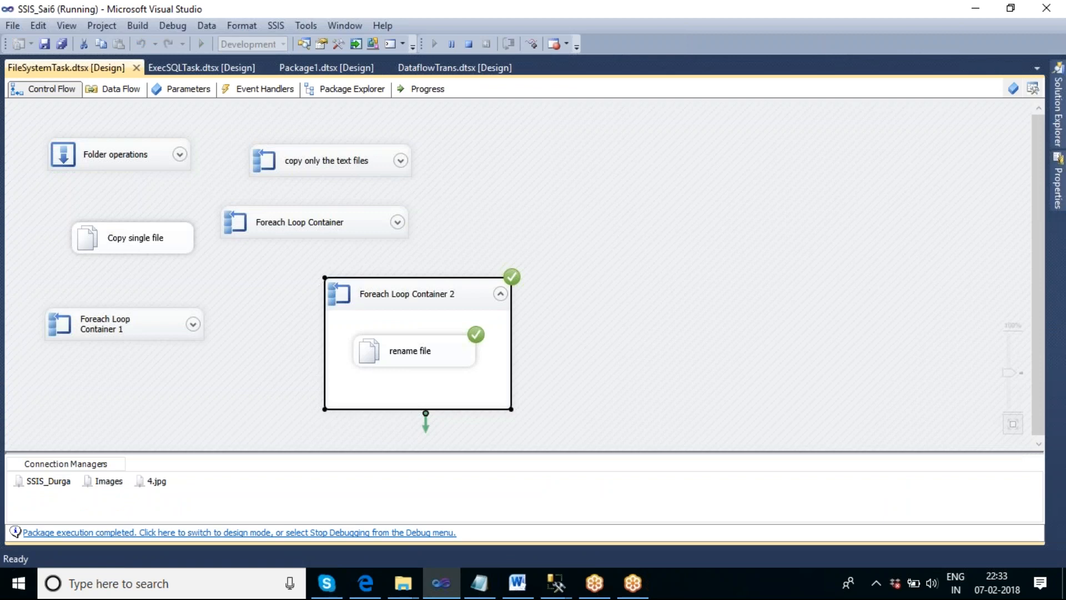
- Open the SSIS_Durga folder on the desktop, widen the Name column to read the full file names, and close the folder
right_click(710, 590)
left_click(771, 477)
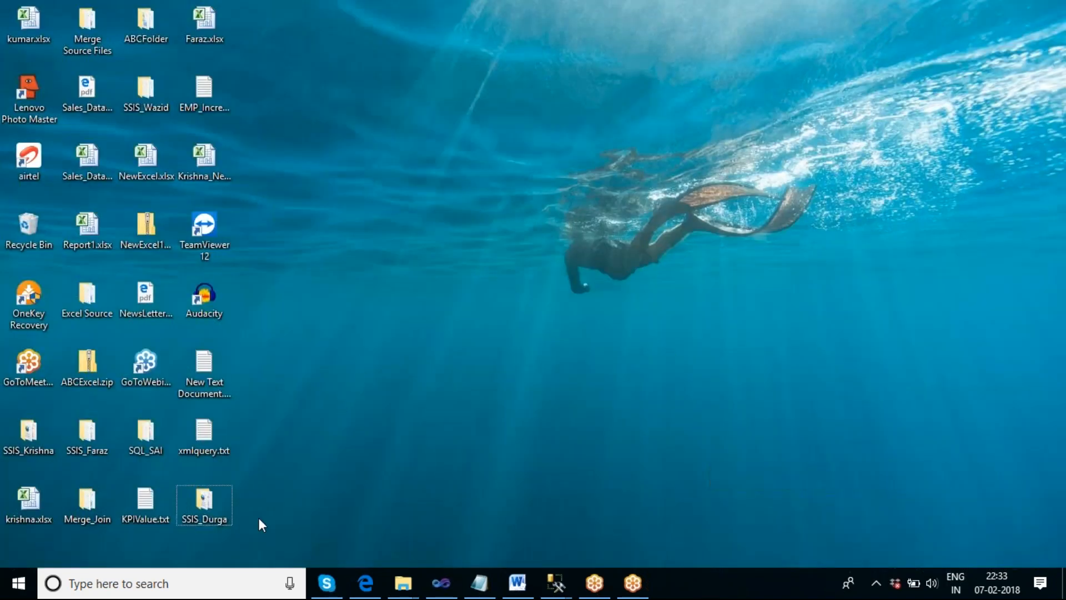
double_click(224, 510)
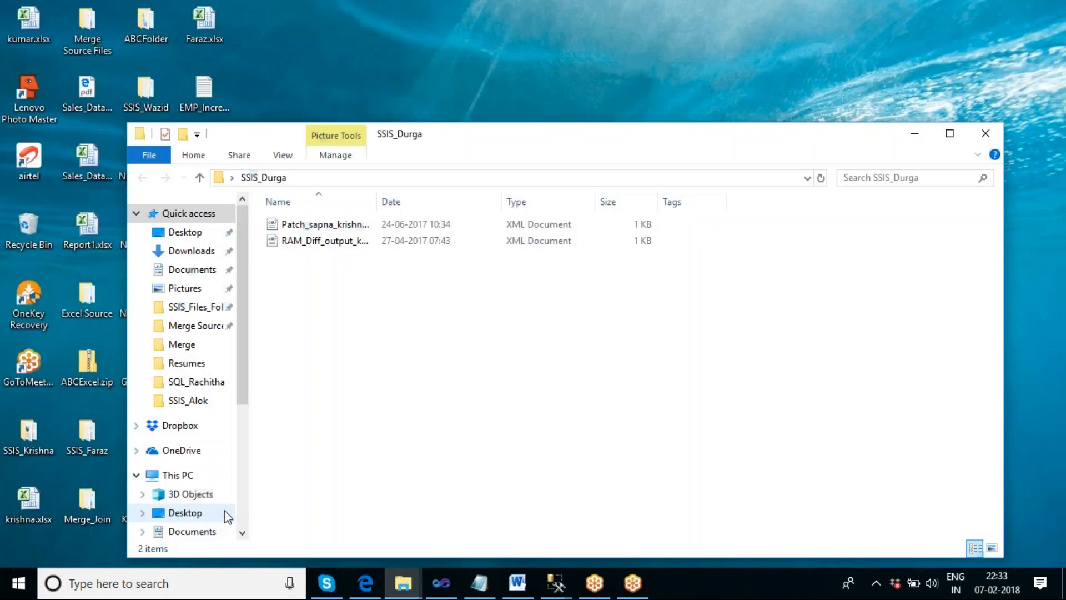
left_click_drag(377, 197, 560, 203)
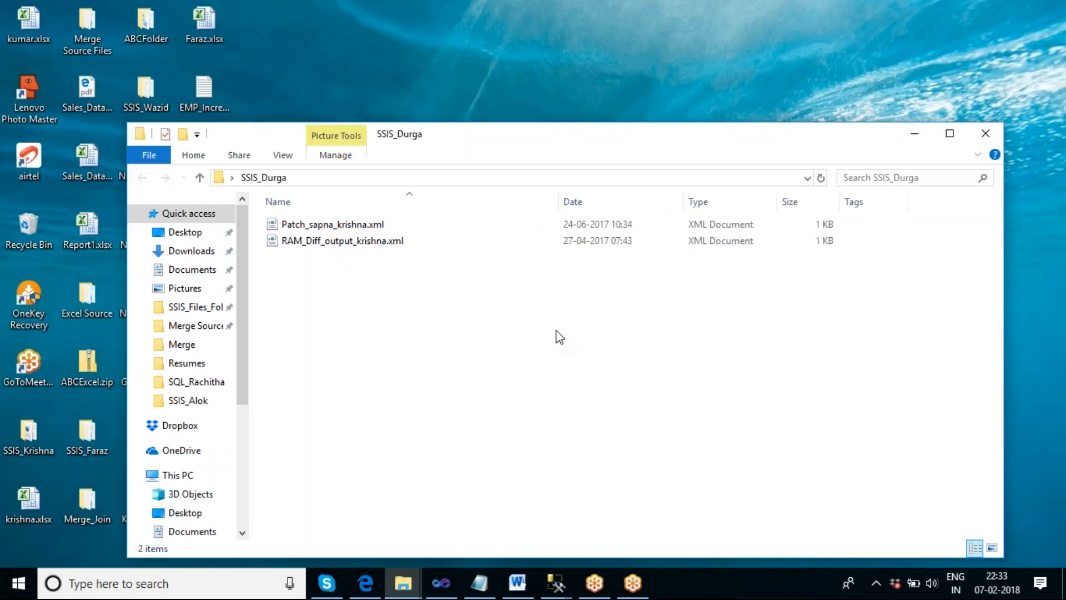
left_click(985, 133)
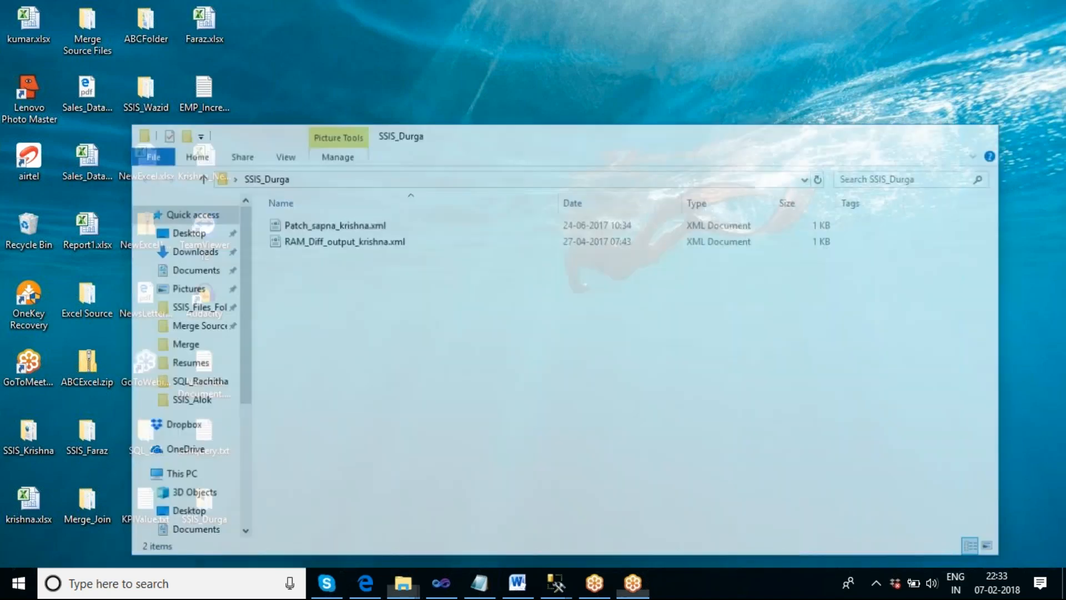
- Return to Visual Studio, stop debugging, and add a File System Task below Foreach Loop Container 1
left_click(442, 584)
left_click(474, 49)
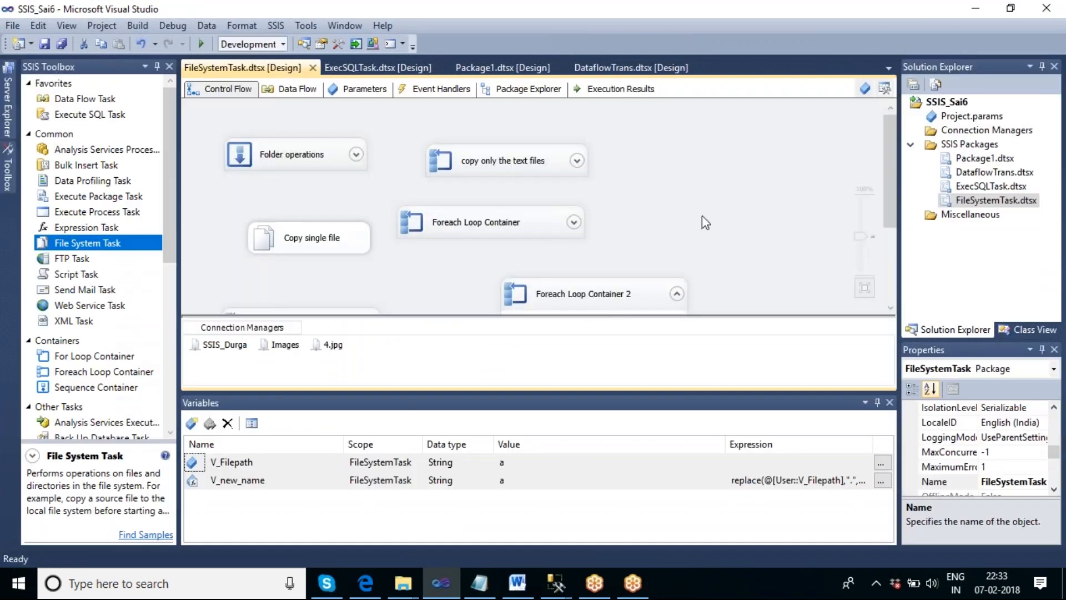
left_click_drag(886, 212, 931, 300)
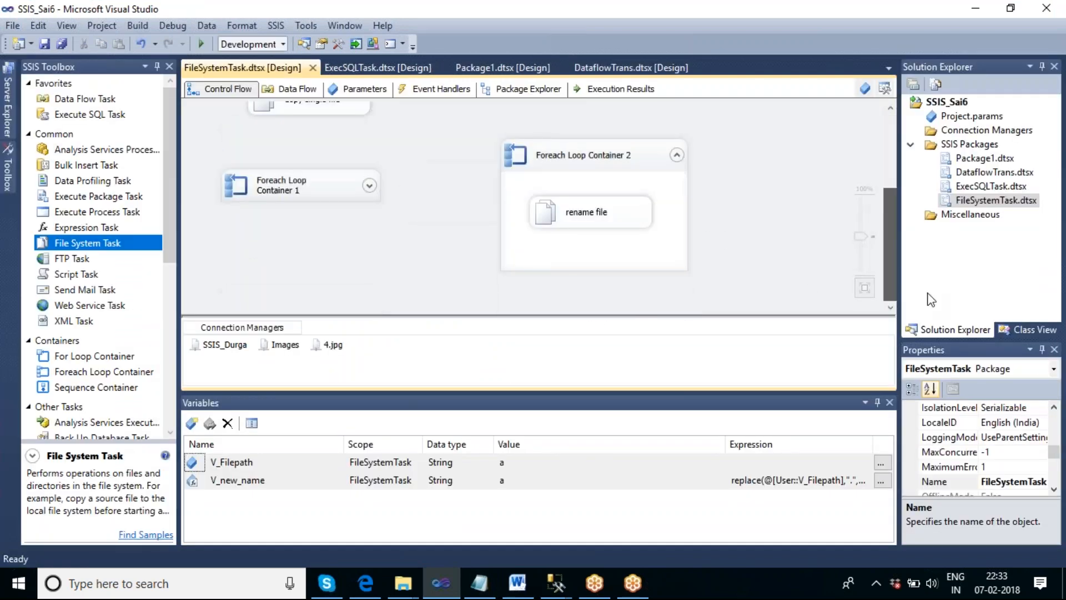
left_click_drag(105, 245, 279, 235)
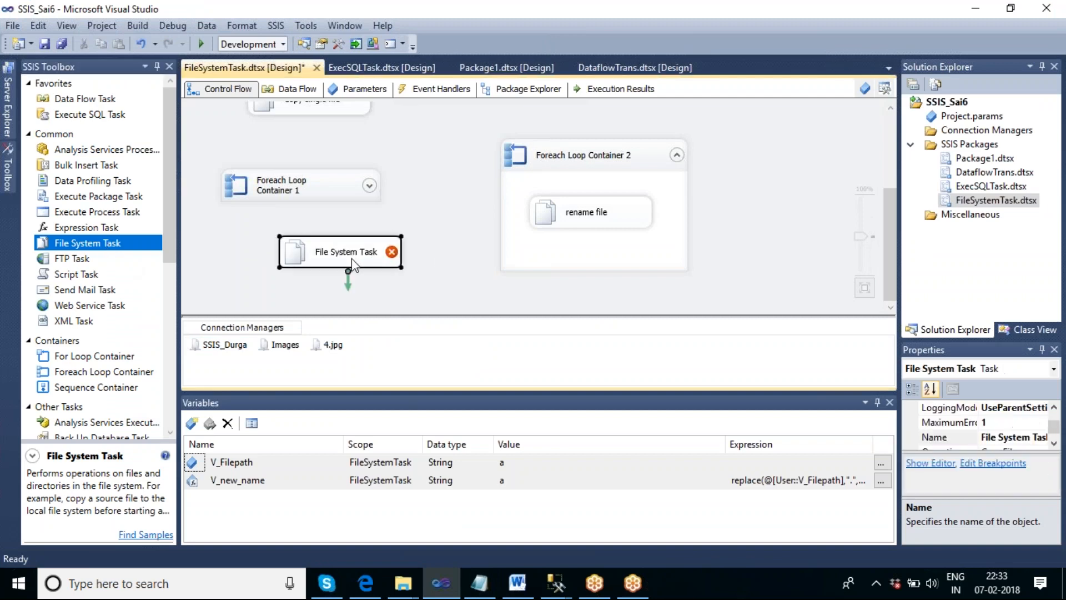
- Open the new File System Task for editing and set its operation to Set Attributes
double_click(352, 261)
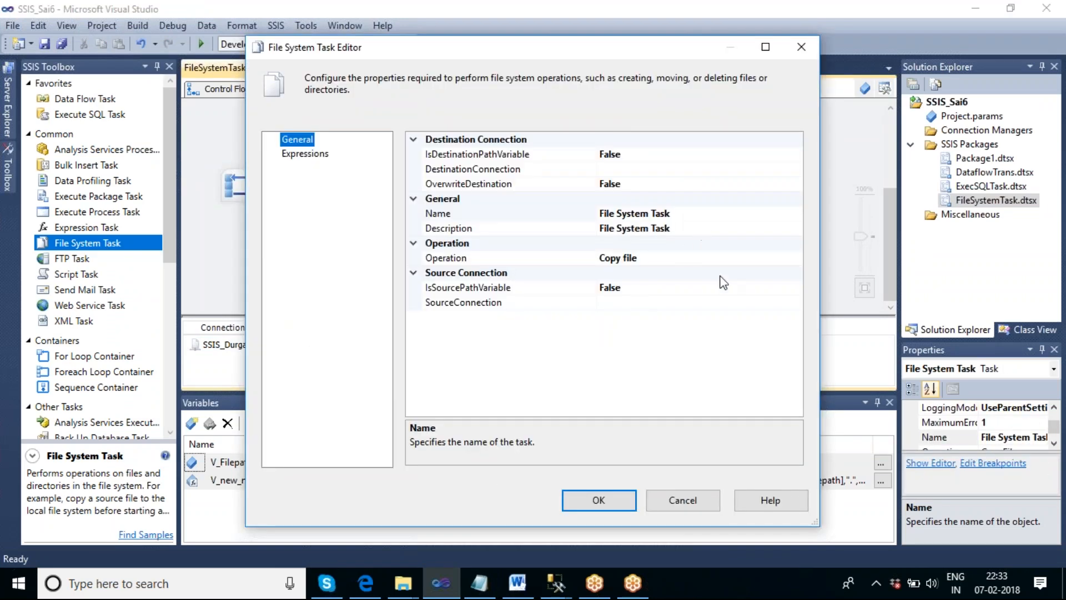
left_click(700, 259)
left_click(801, 256)
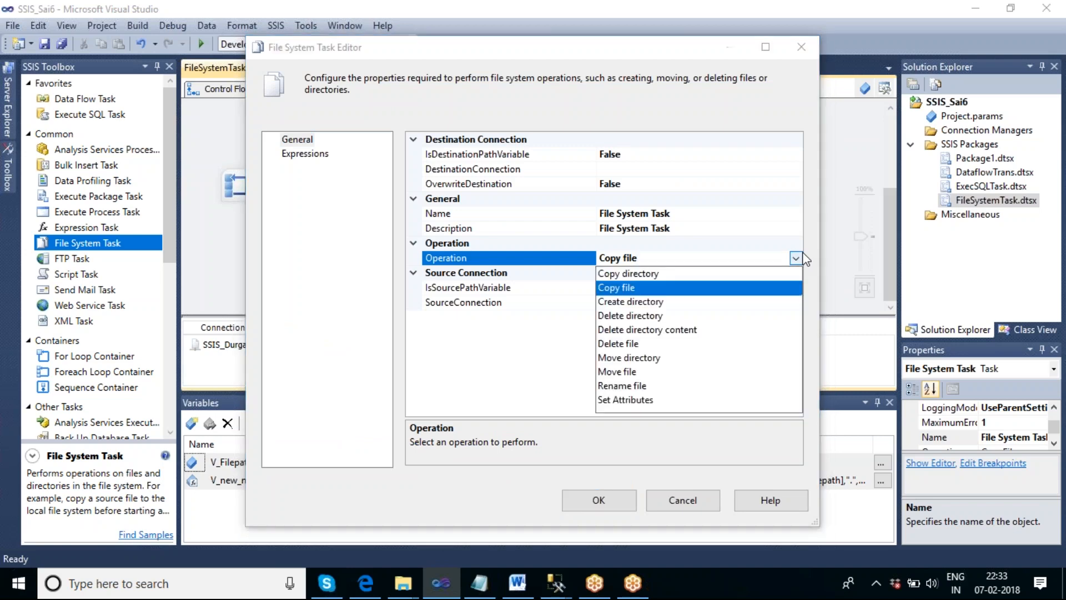
left_click(636, 399)
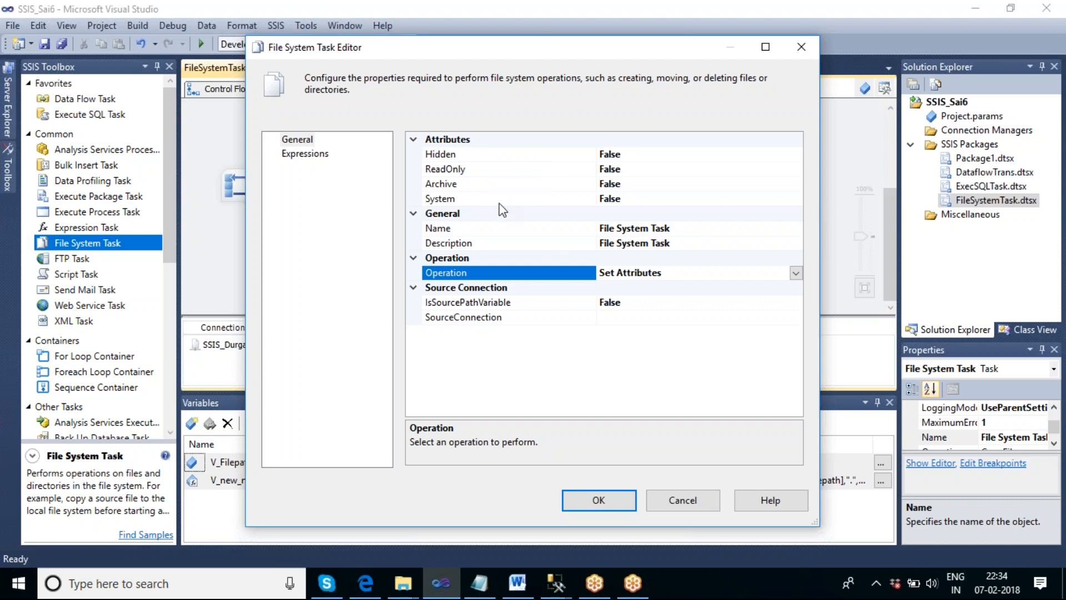
left_click(705, 577)
right_click(704, 575)
left_click(773, 471)
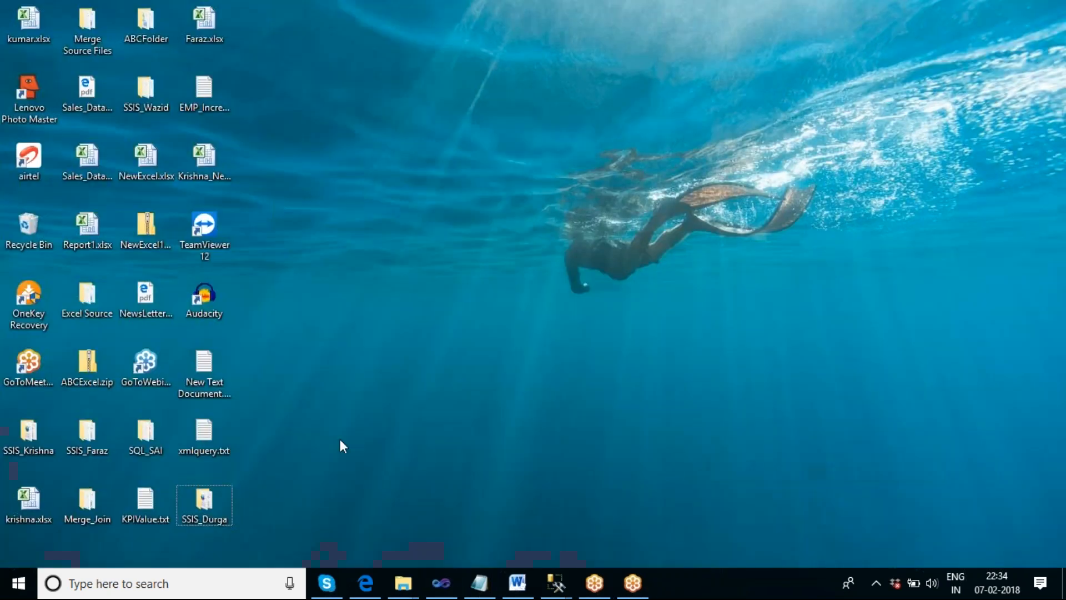
double_click(218, 498)
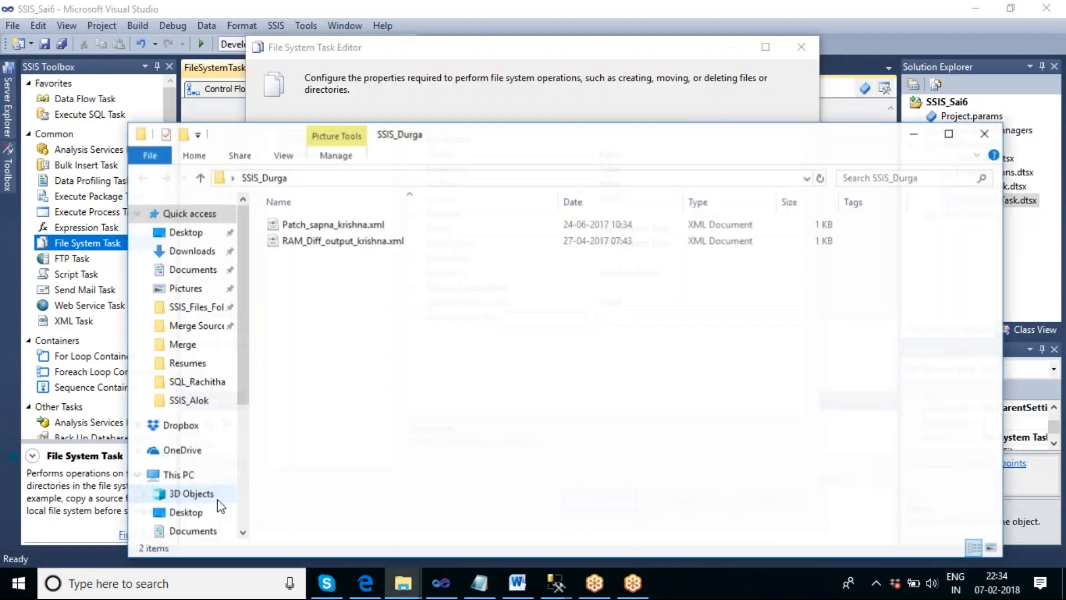
left_click(319, 225)
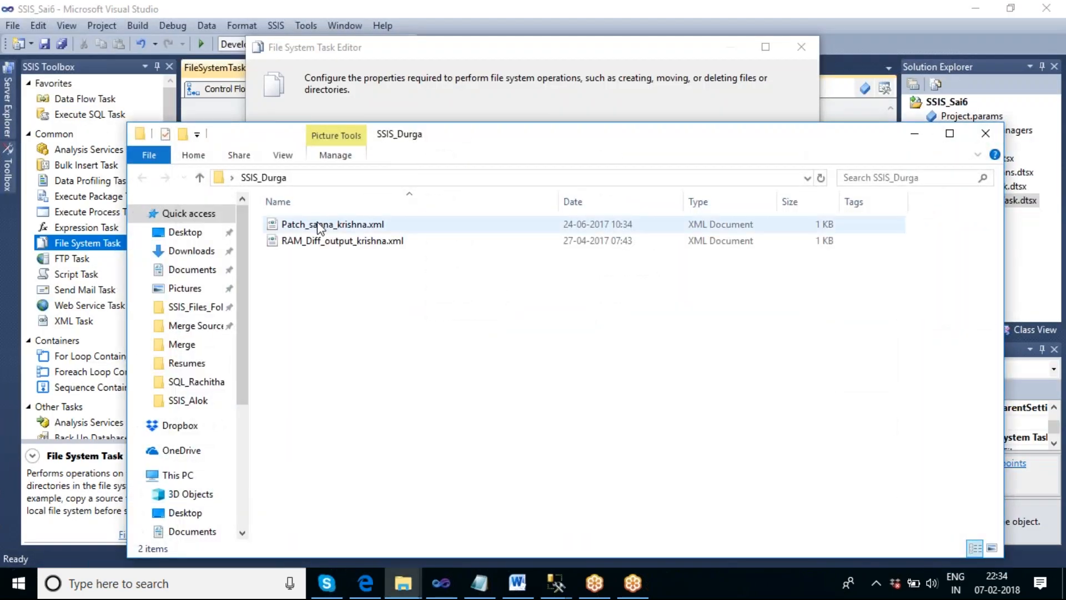
right_click(319, 225)
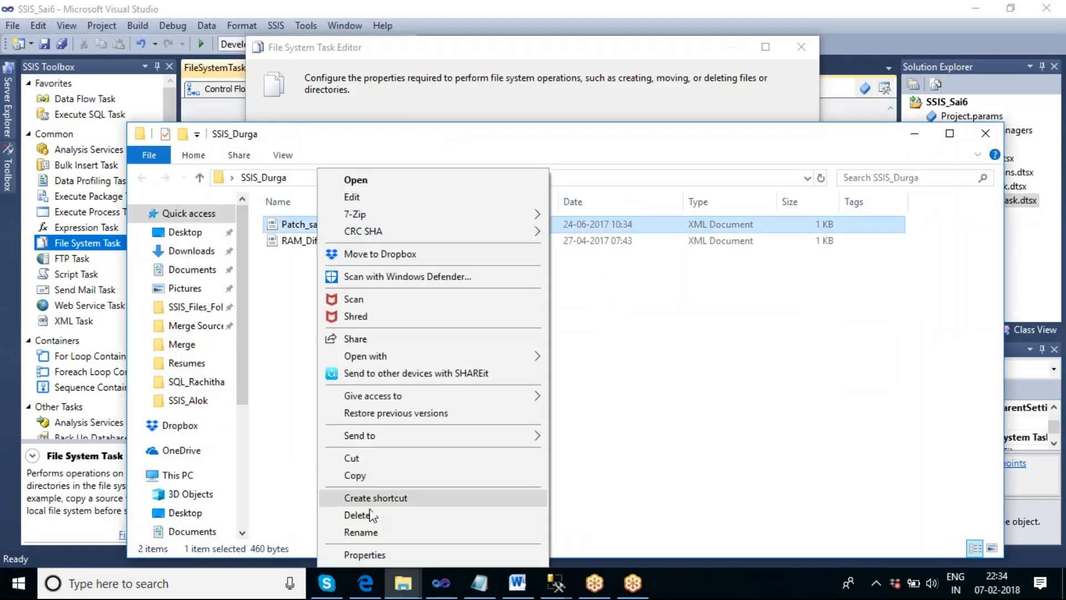
left_click(363, 555)
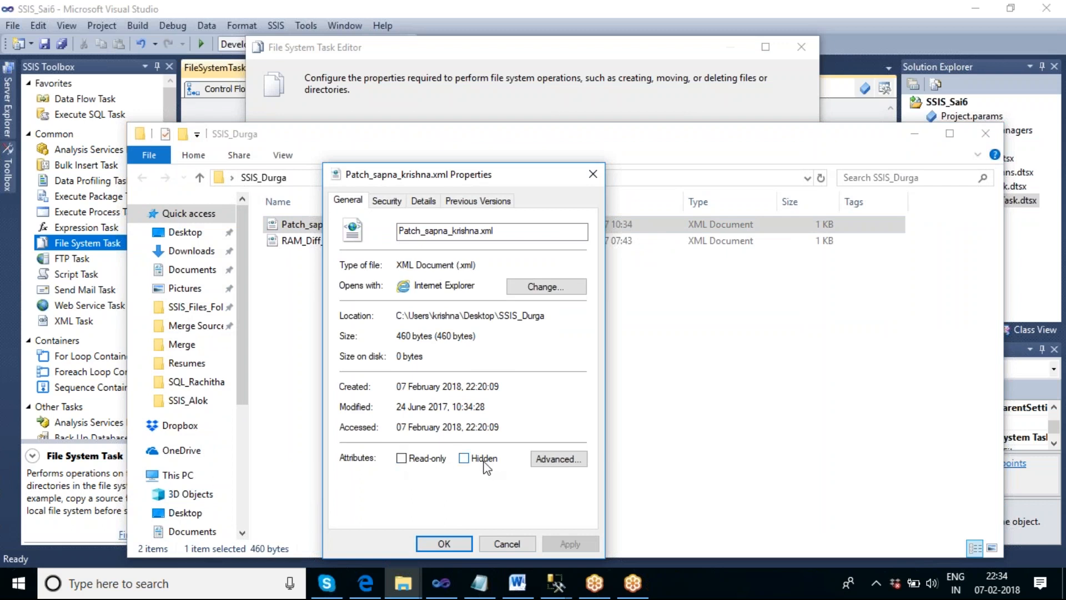
- Turn off the file's archiving and content indexing attributes in its advanced attributes and apply the change
left_click(566, 462)
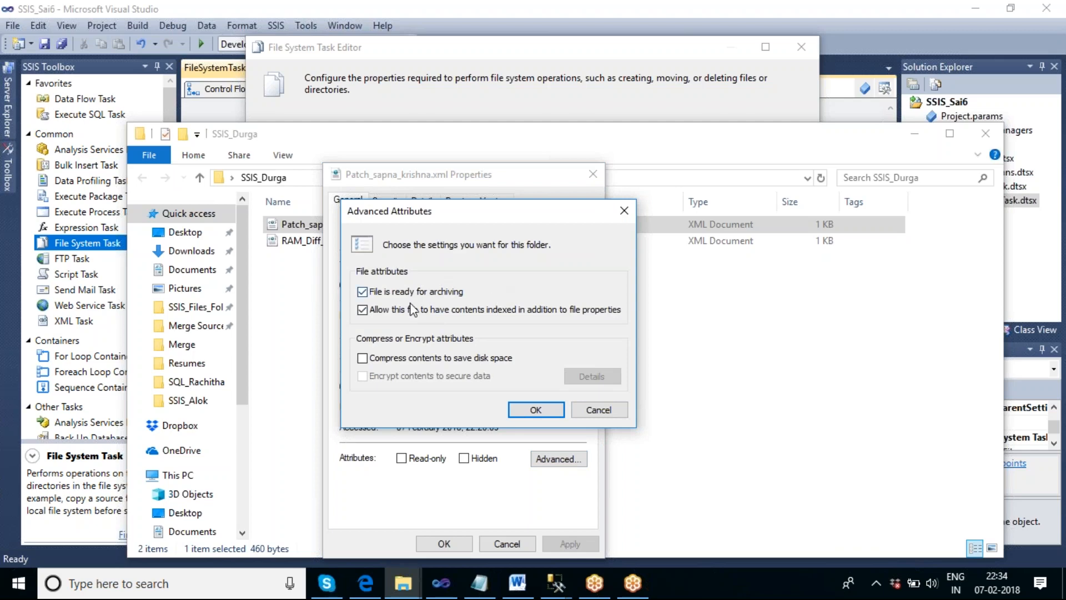
left_click(362, 292)
left_click(362, 309)
left_click(536, 409)
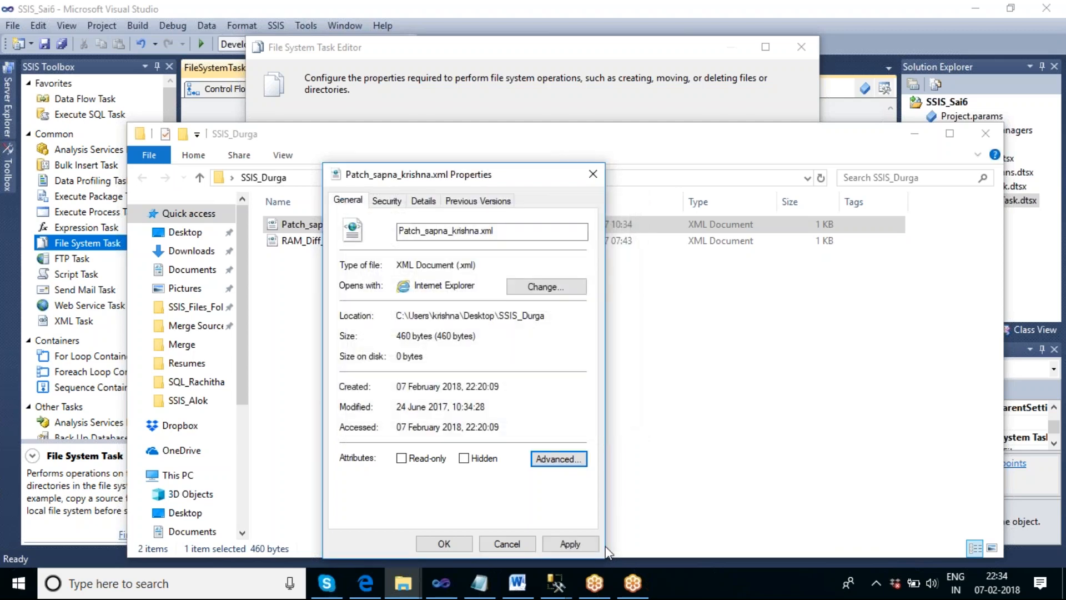
left_click(570, 544)
left_click(447, 544)
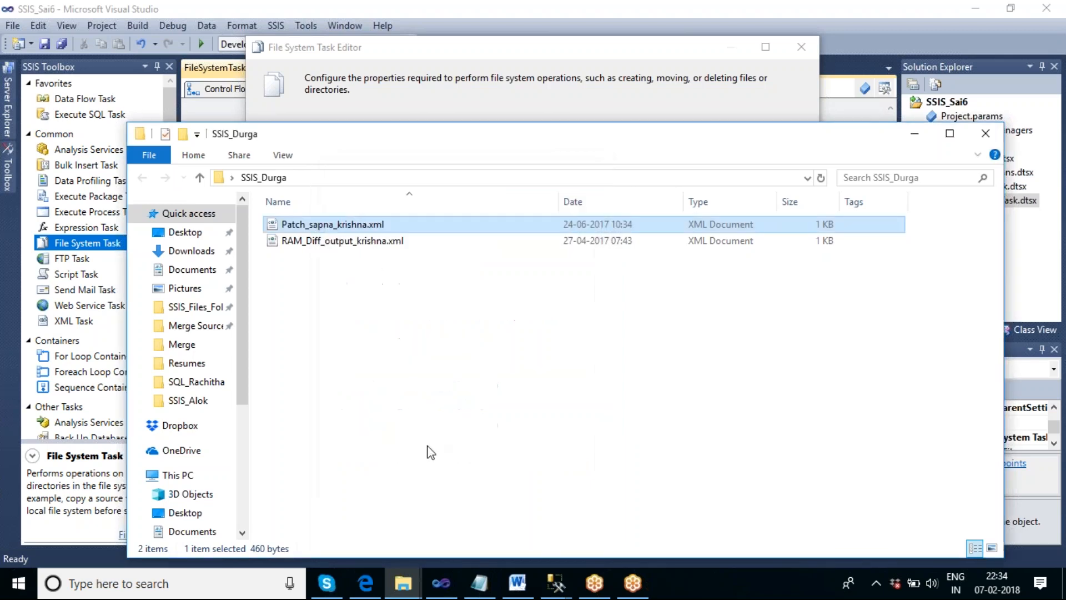
right_click(341, 224)
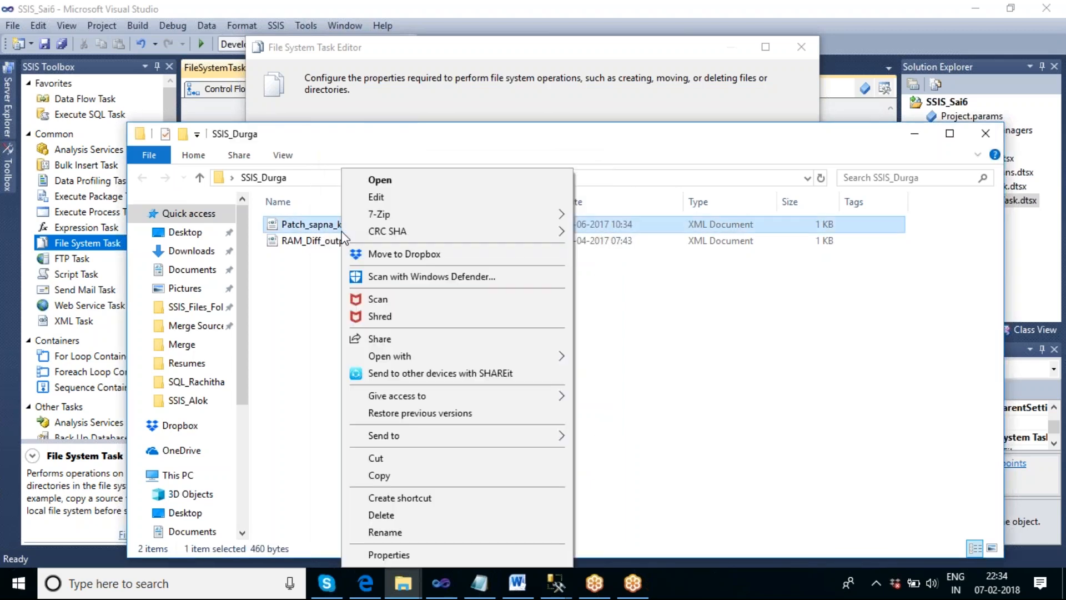
left_click(418, 554)
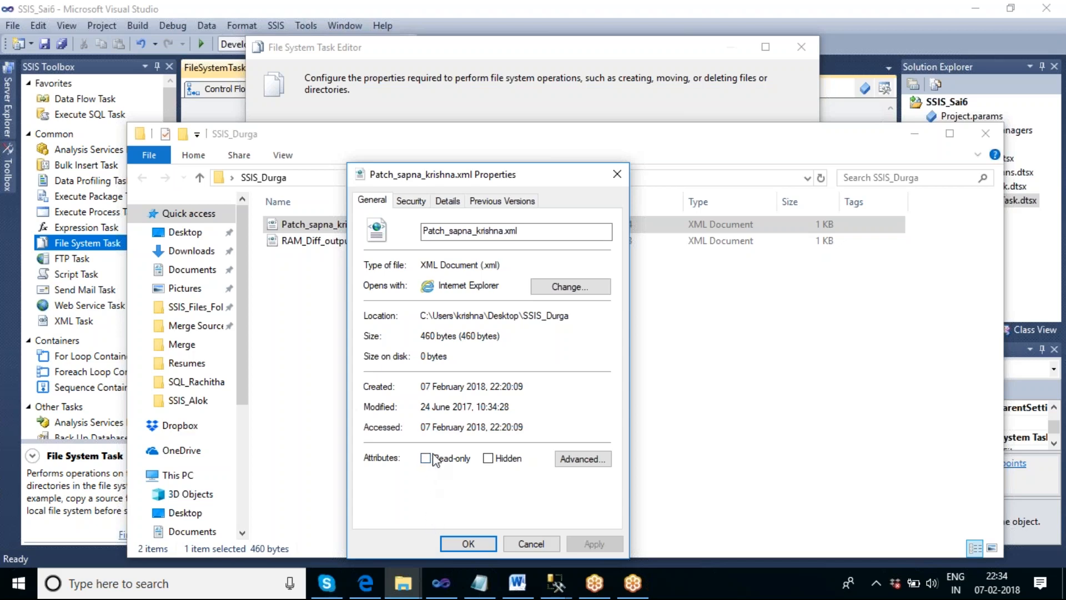
left_click(581, 459)
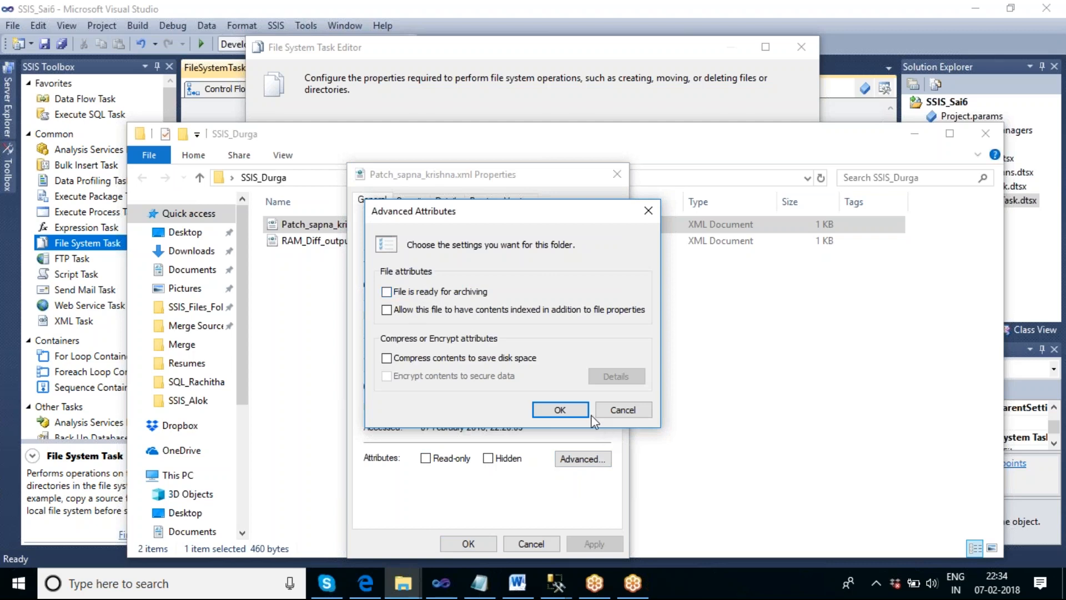
left_click(562, 410)
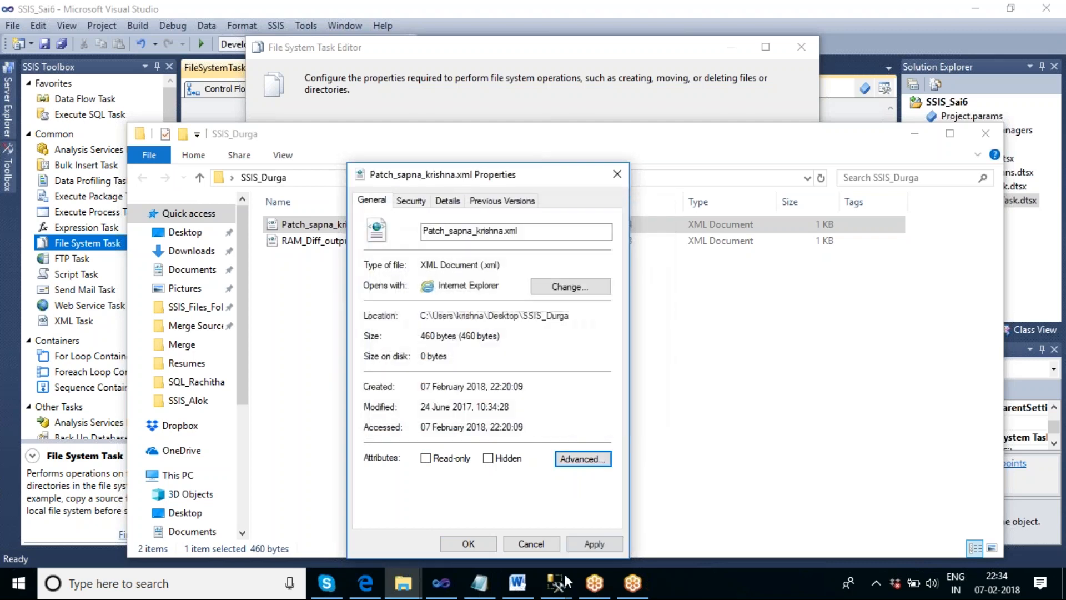
left_click(449, 546)
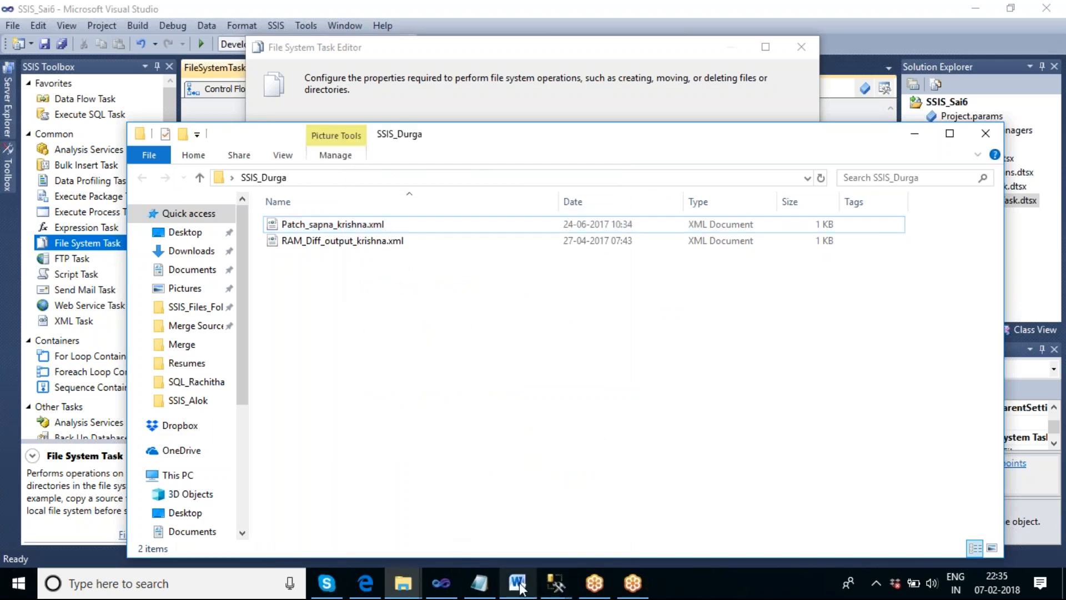
left_click(449, 587)
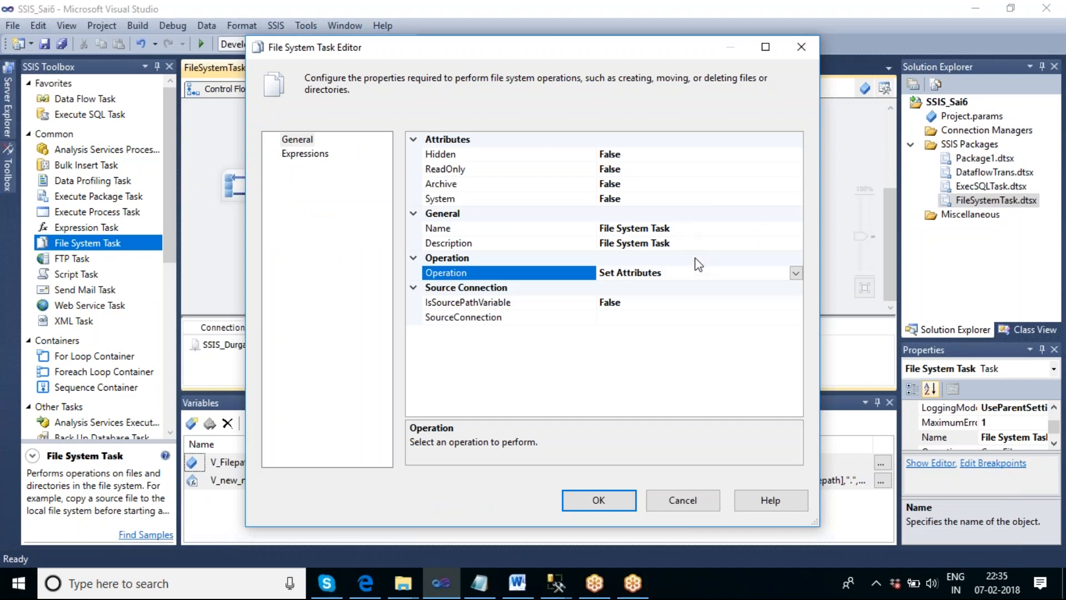
left_click(643, 321)
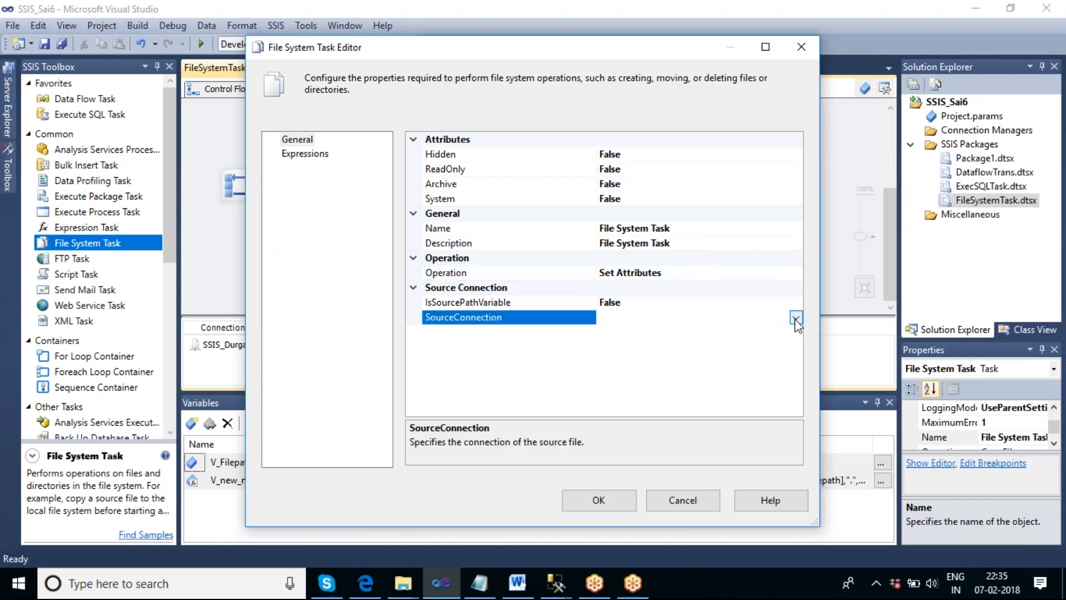
left_click(795, 318)
left_click(649, 333)
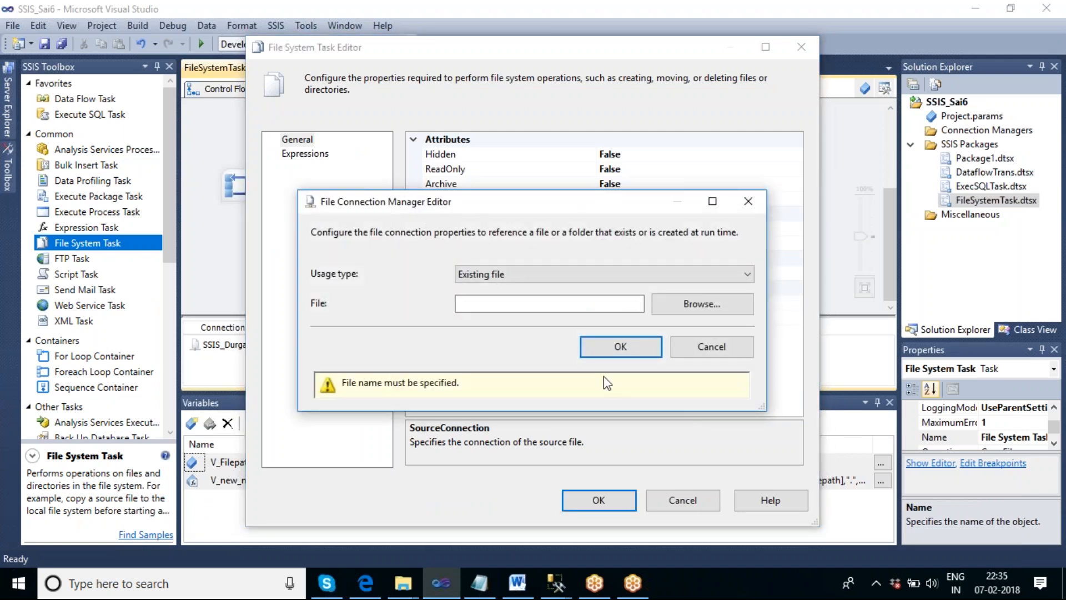
left_click(696, 305)
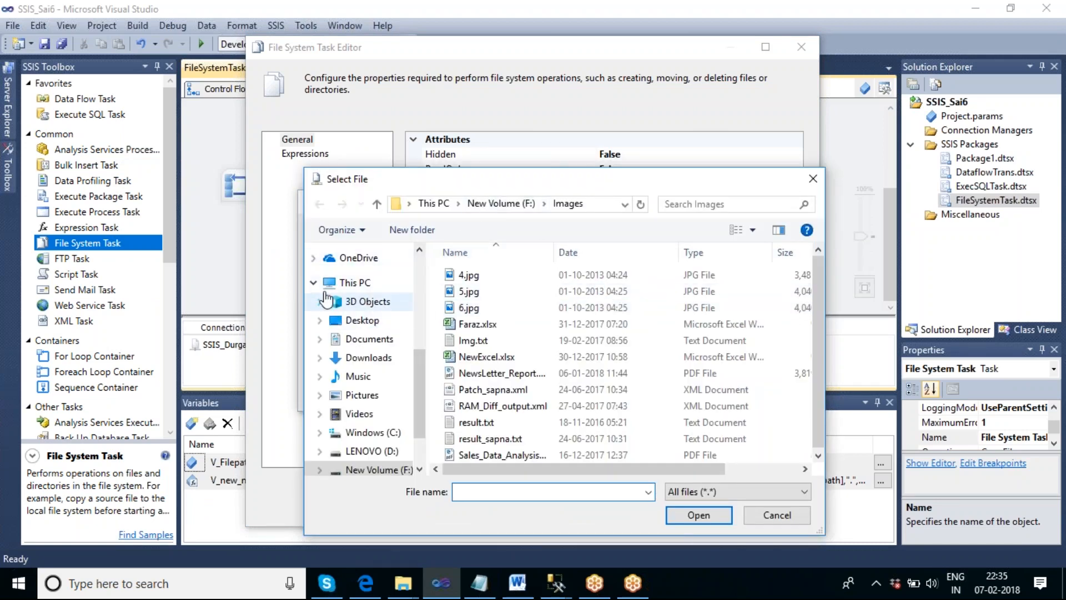
left_click(361, 322)
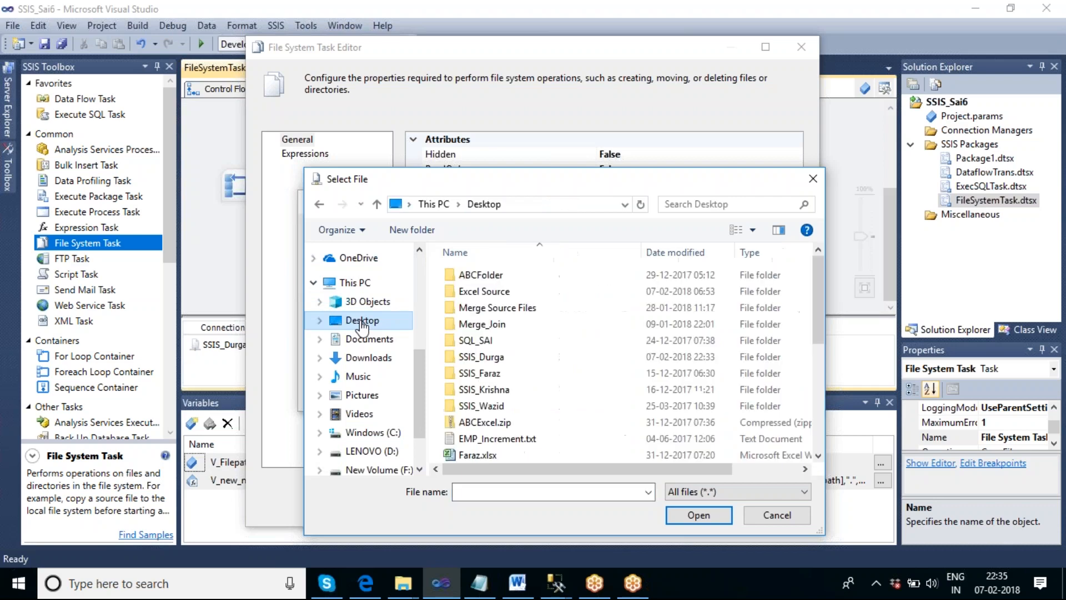
double_click(491, 357)
left_click(508, 276)
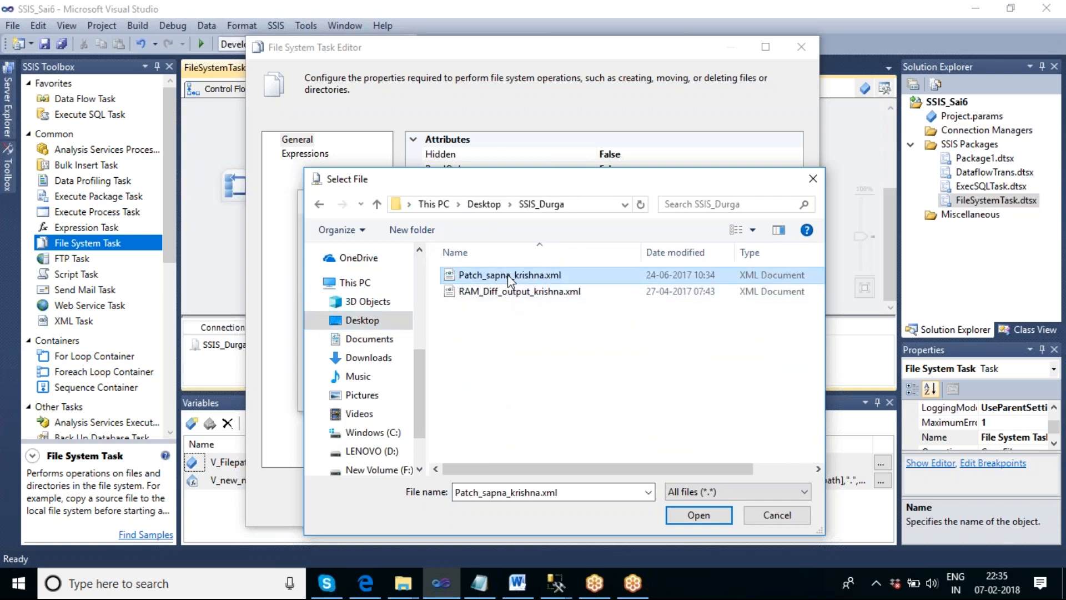
left_click(714, 517)
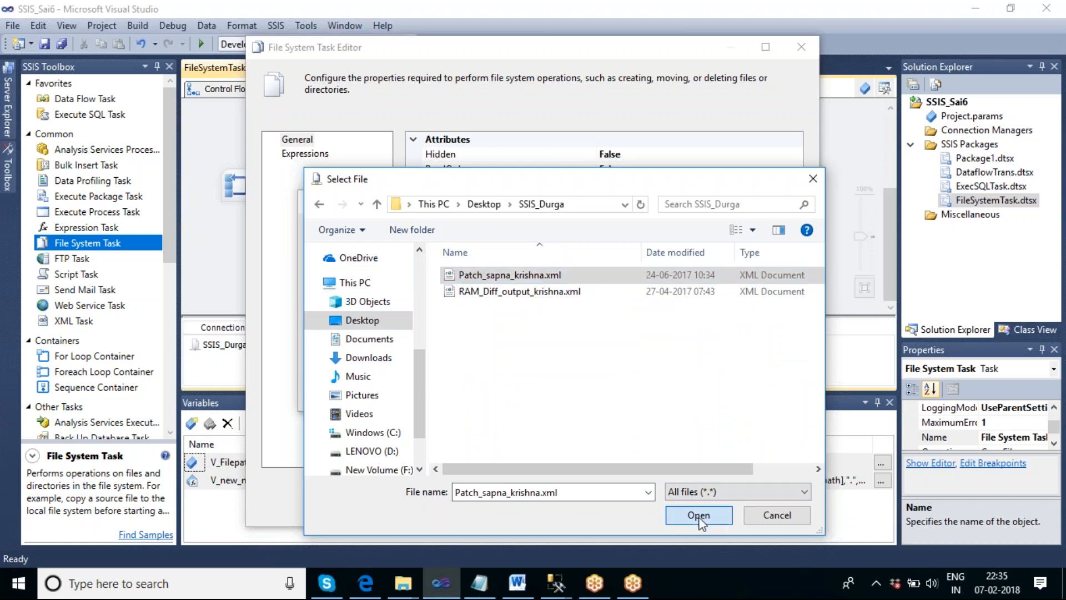
left_click(620, 347)
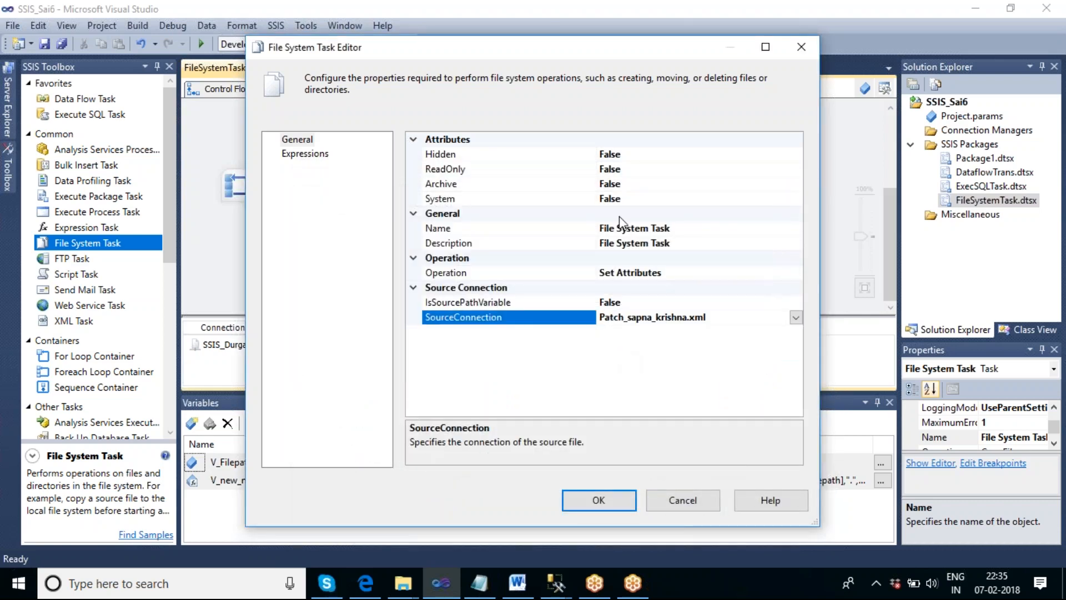
- Set the task's ReadOnly and Archive attributes to True and save the task settings
left_click(659, 174)
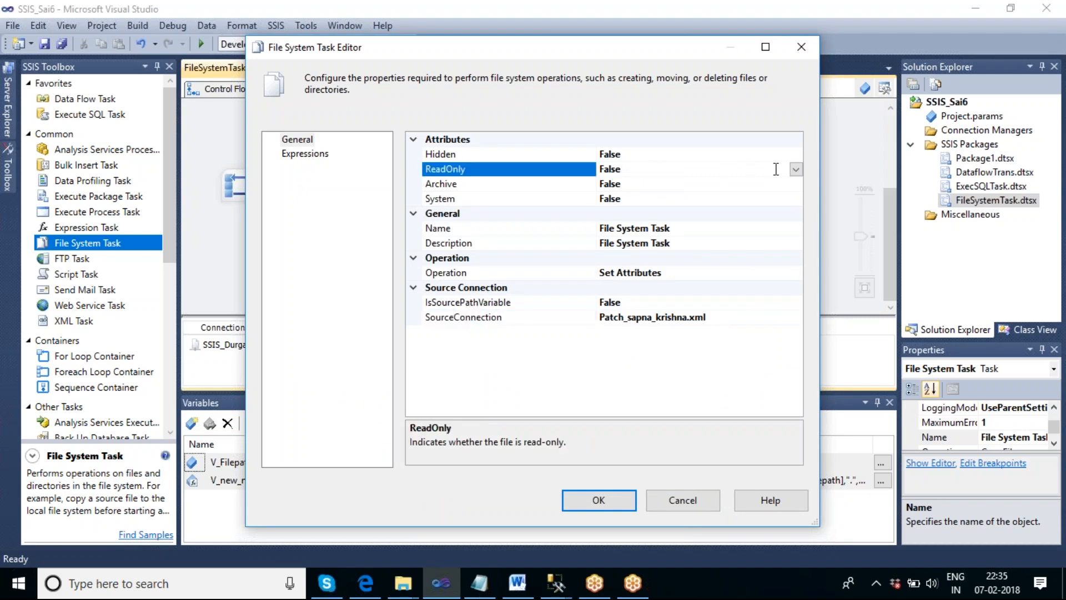
left_click(796, 170)
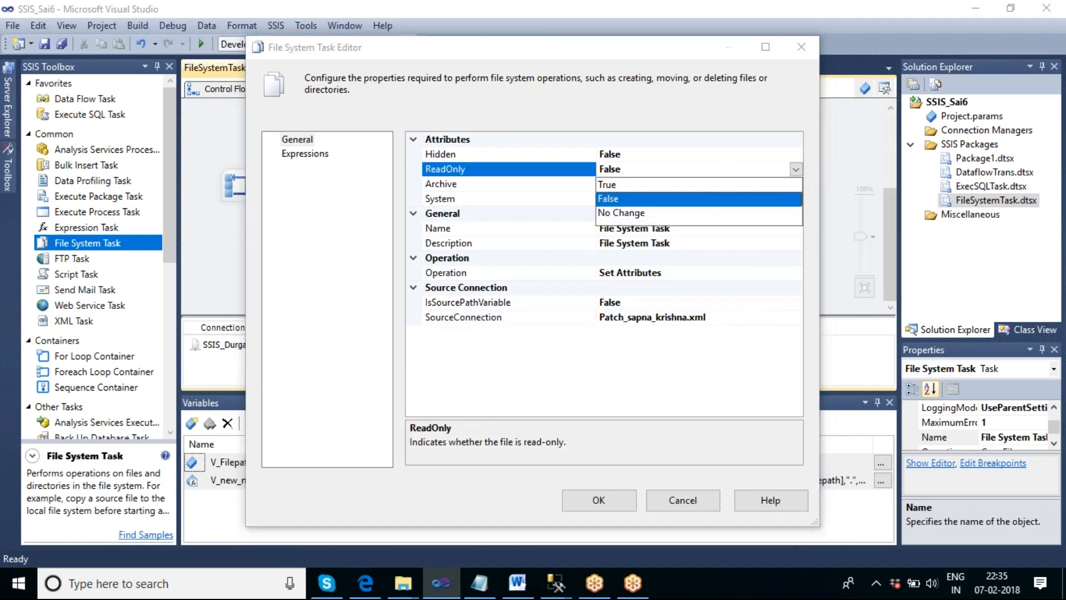
left_click(622, 186)
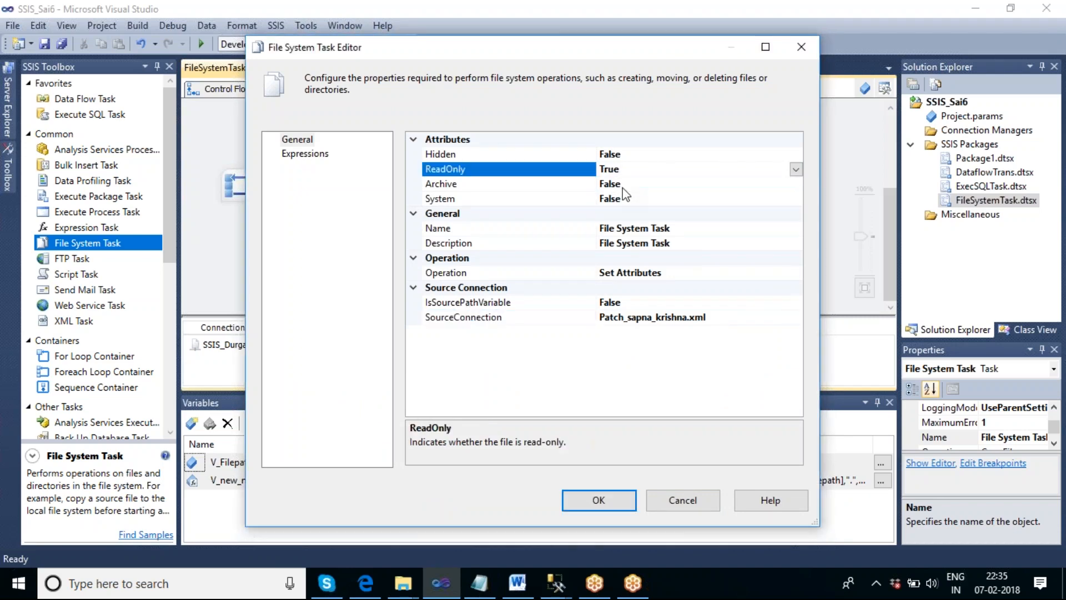
left_click(675, 185)
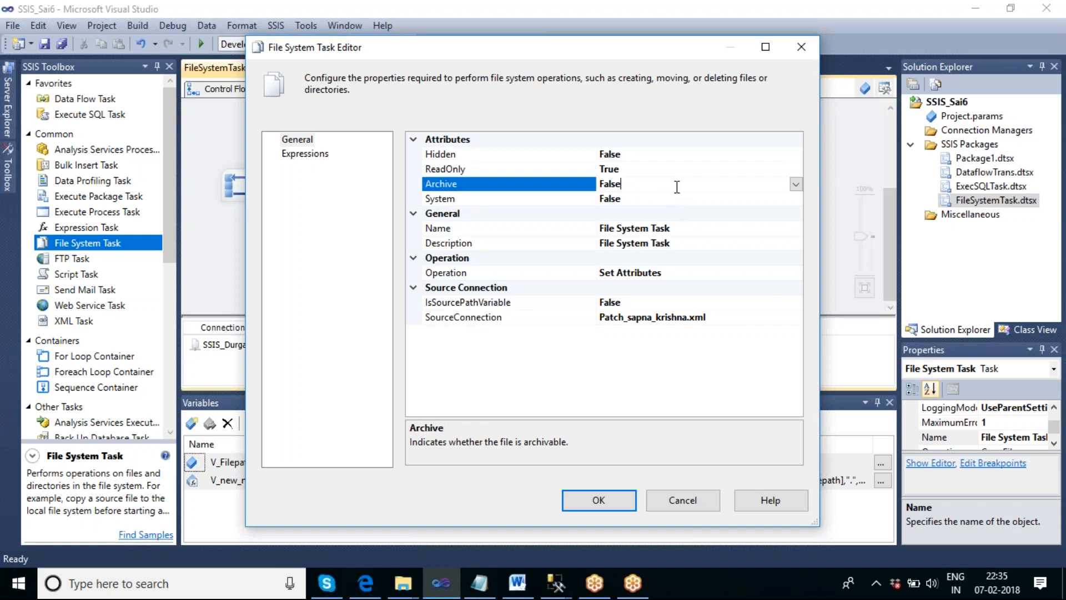
left_click(795, 184)
left_click(614, 201)
left_click(633, 496)
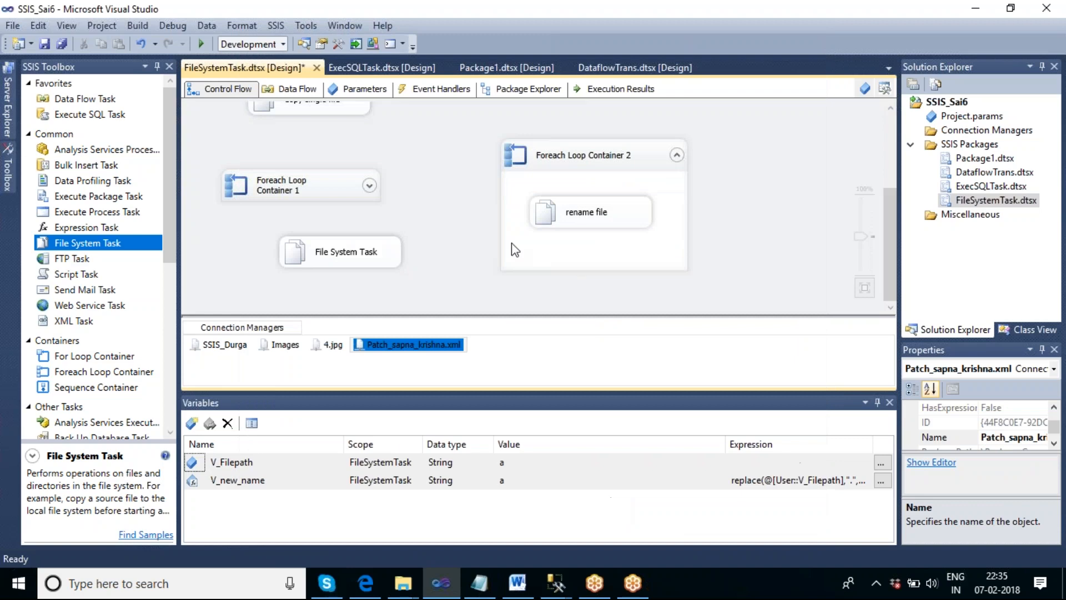
- Execute only the File System Task that sets the file attributes
left_click(371, 260)
right_click(369, 259)
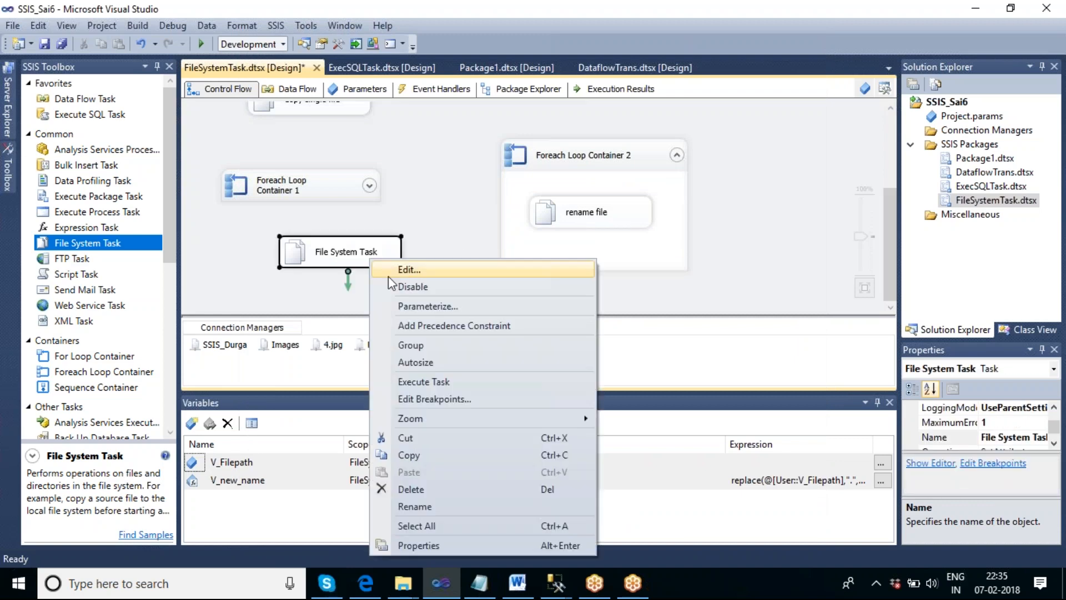
left_click(442, 383)
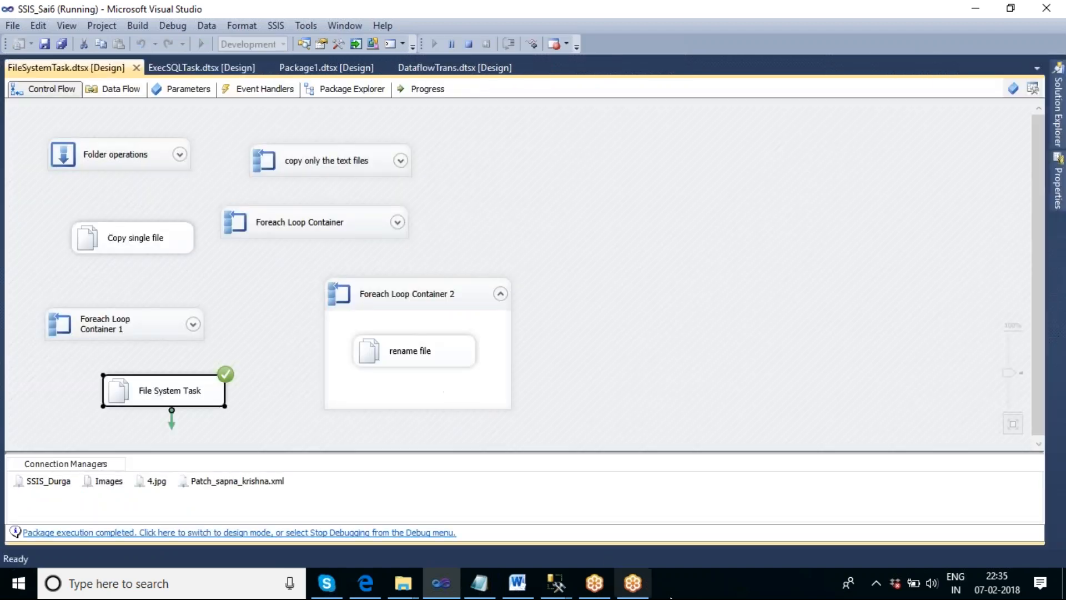
right_click(685, 587)
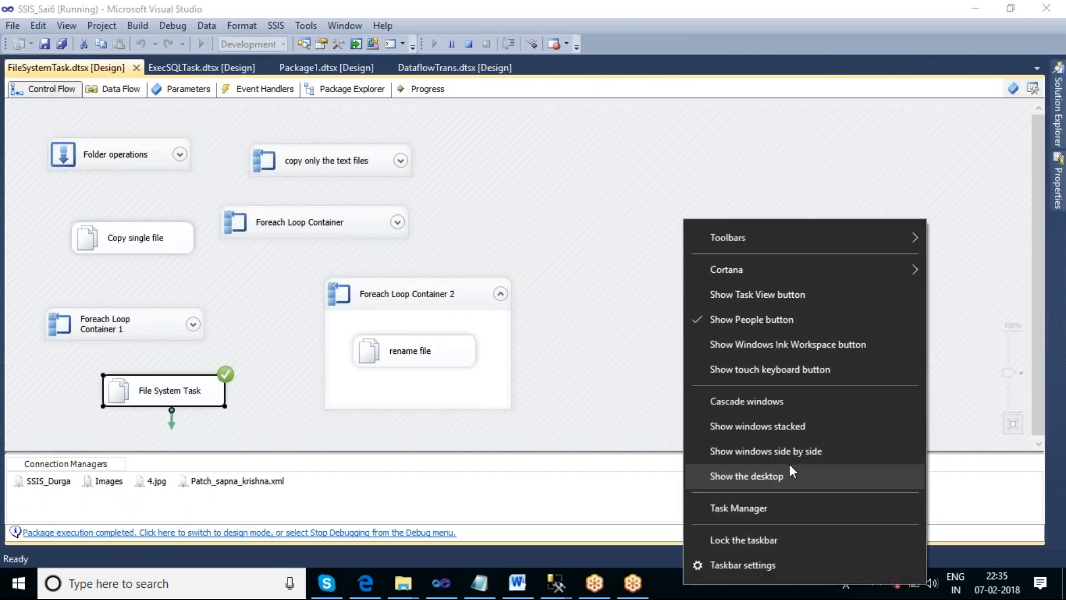
left_click(760, 476)
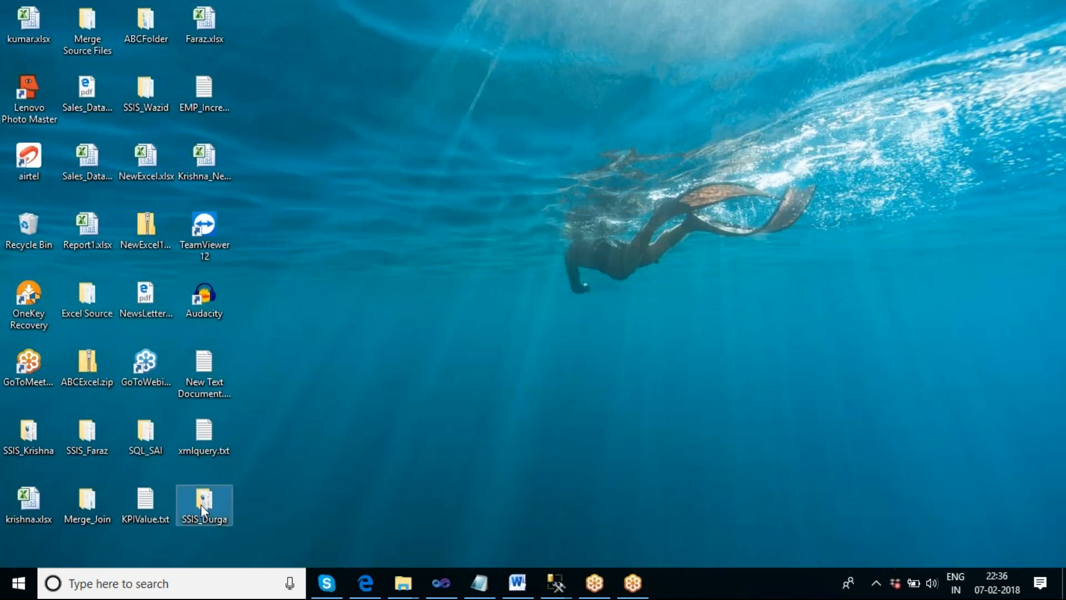
double_click(228, 501)
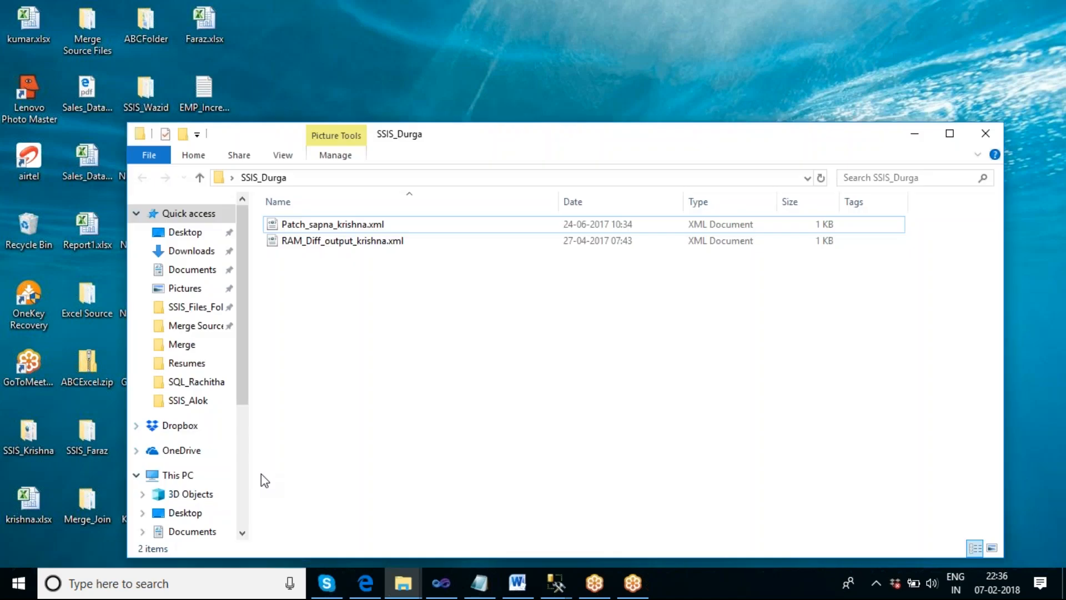
right_click(323, 225)
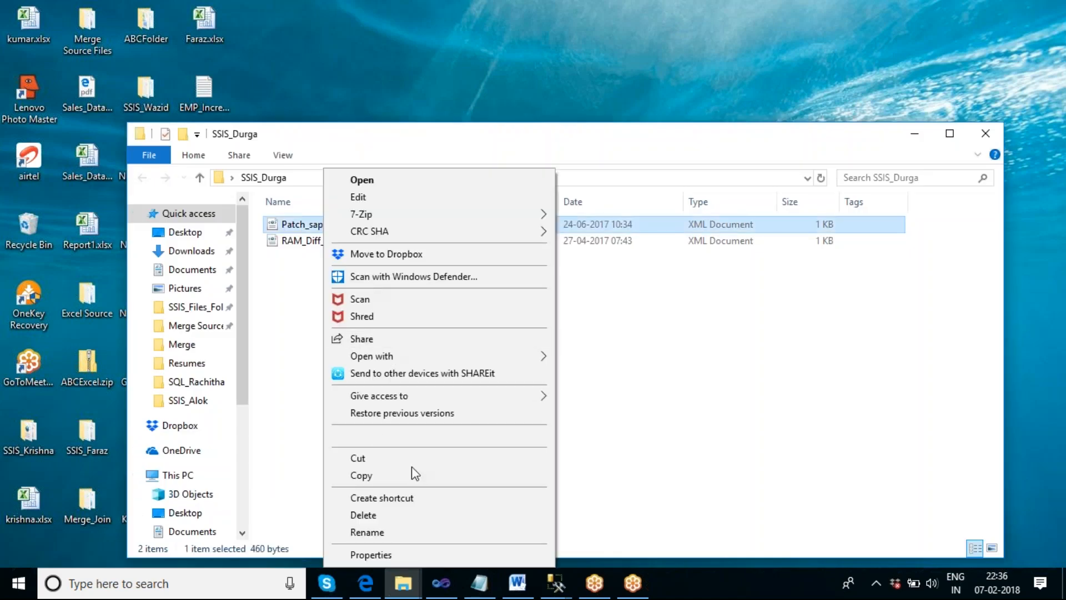
left_click(405, 553)
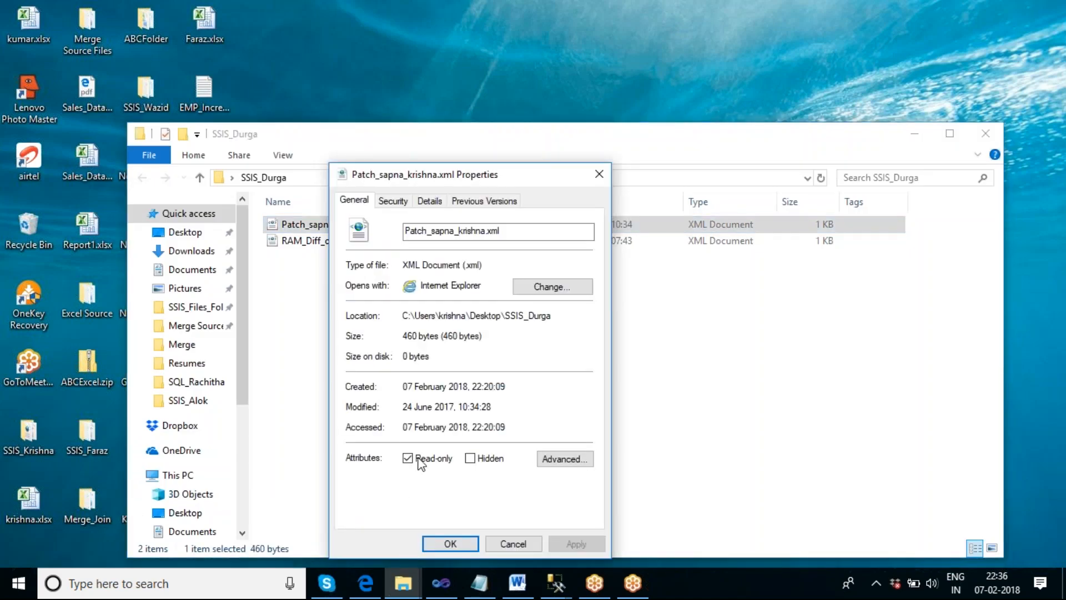
left_click(558, 461)
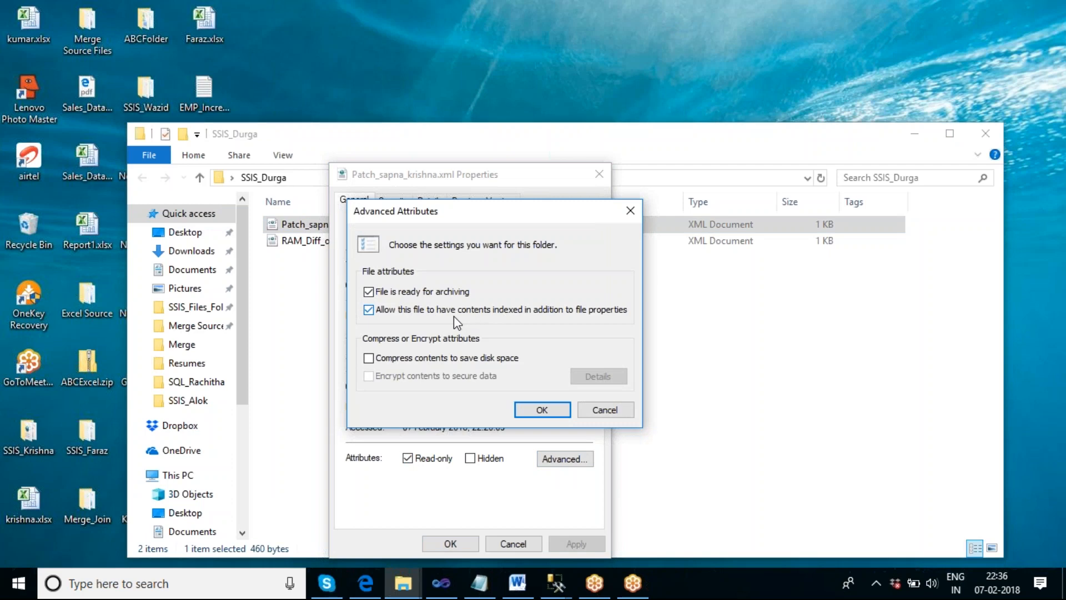
left_click(610, 410)
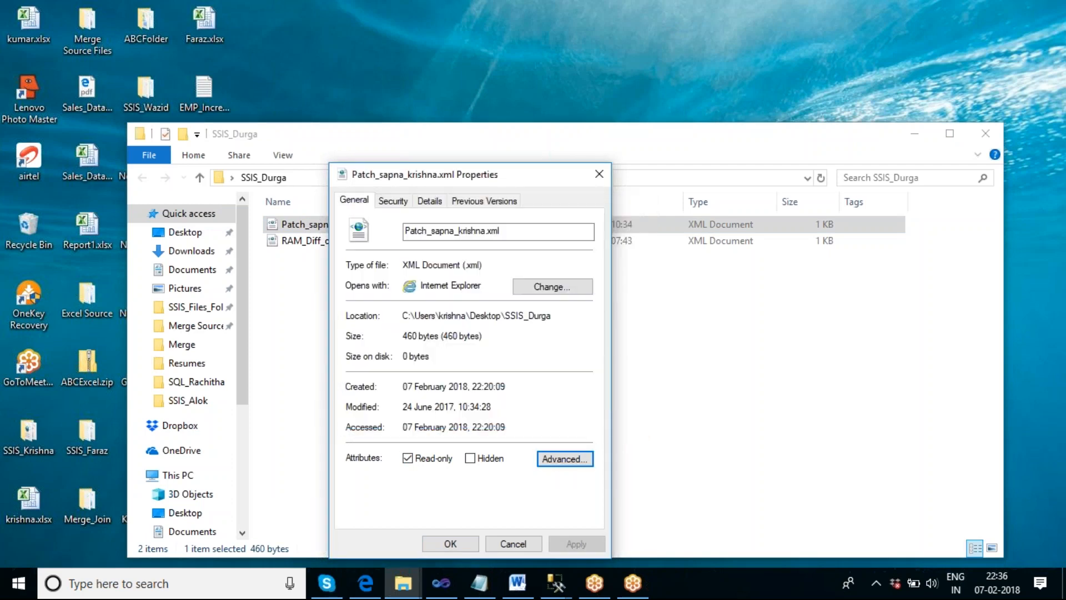
left_click(513, 543)
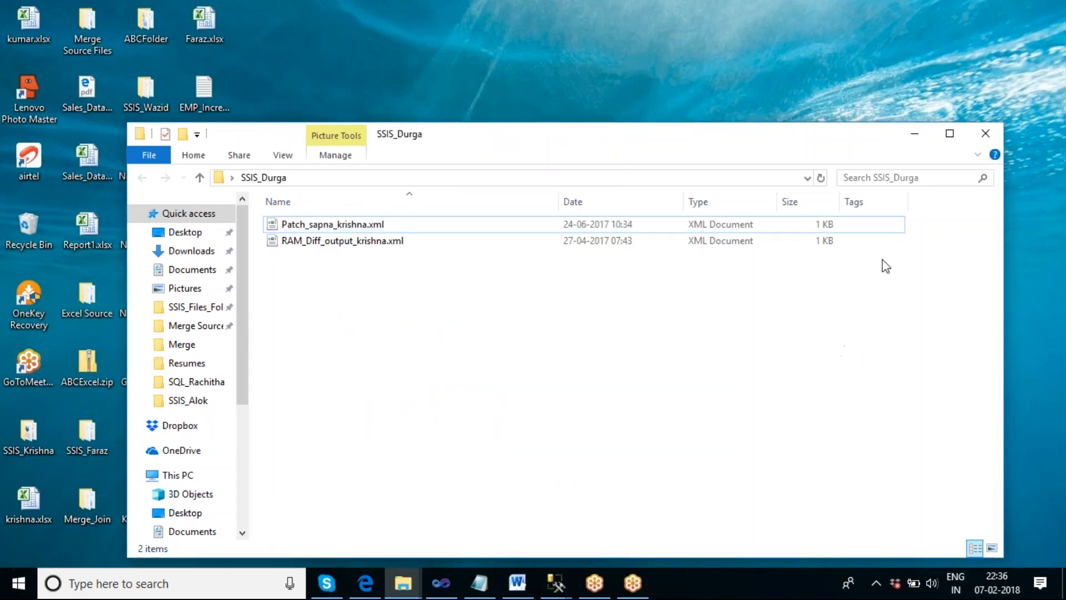
left_click(985, 133)
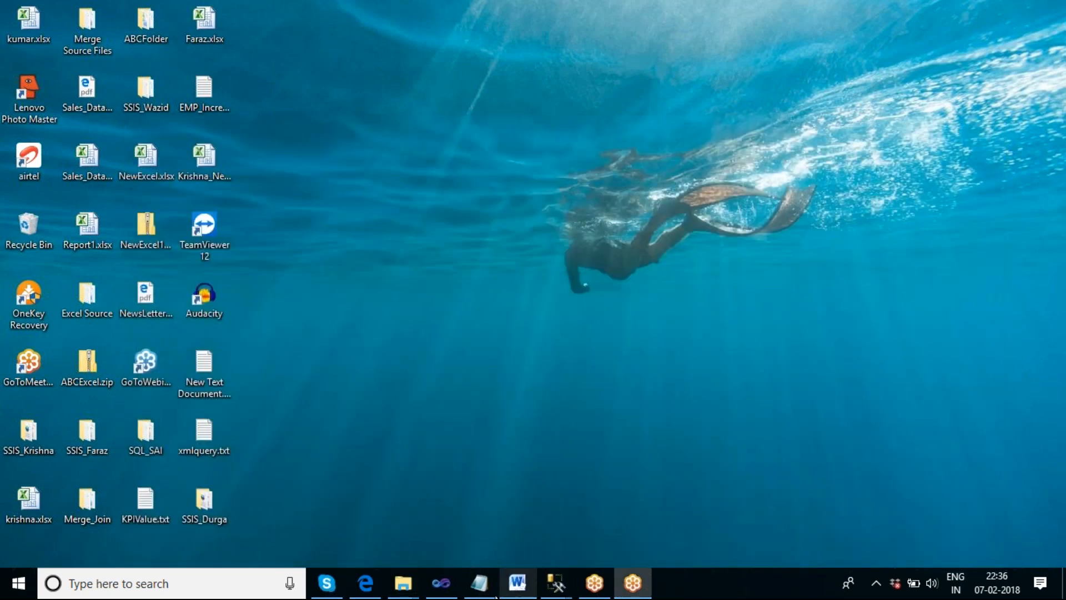
- Stop the debugging run in Visual Studio and set the File System Task's Hidden attribute to True
left_click(439, 590)
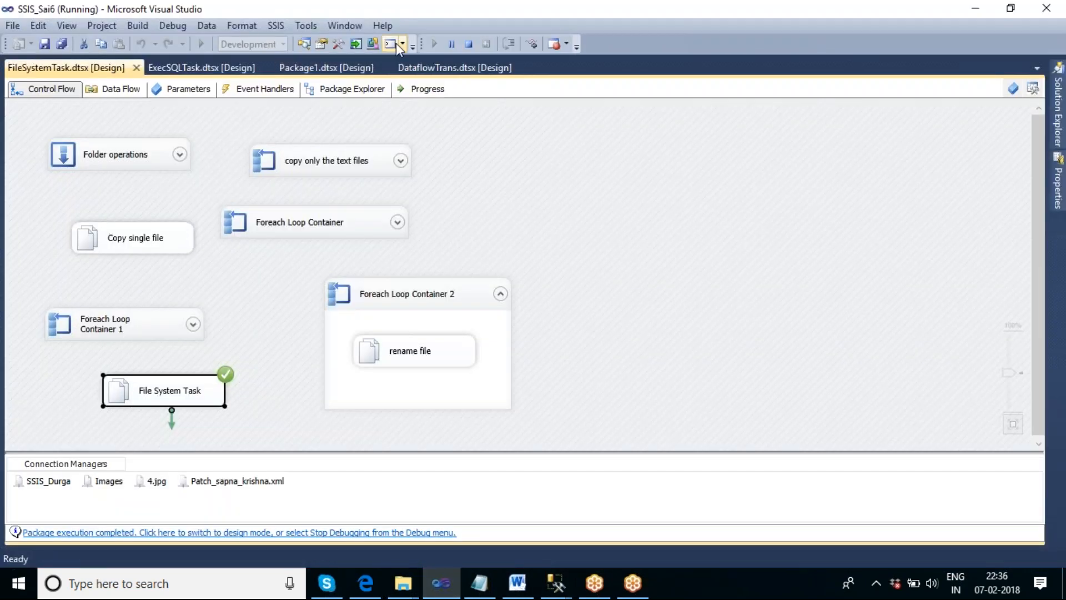
left_click(465, 47)
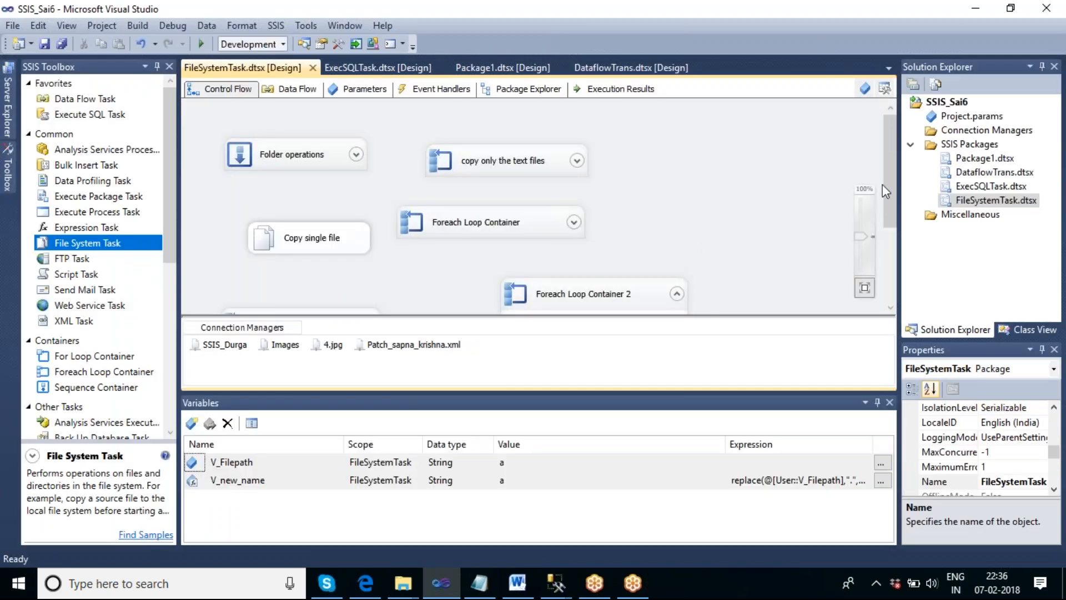
scroll(895, 194, "down", 1)
scroll(895, 194, "down", 3)
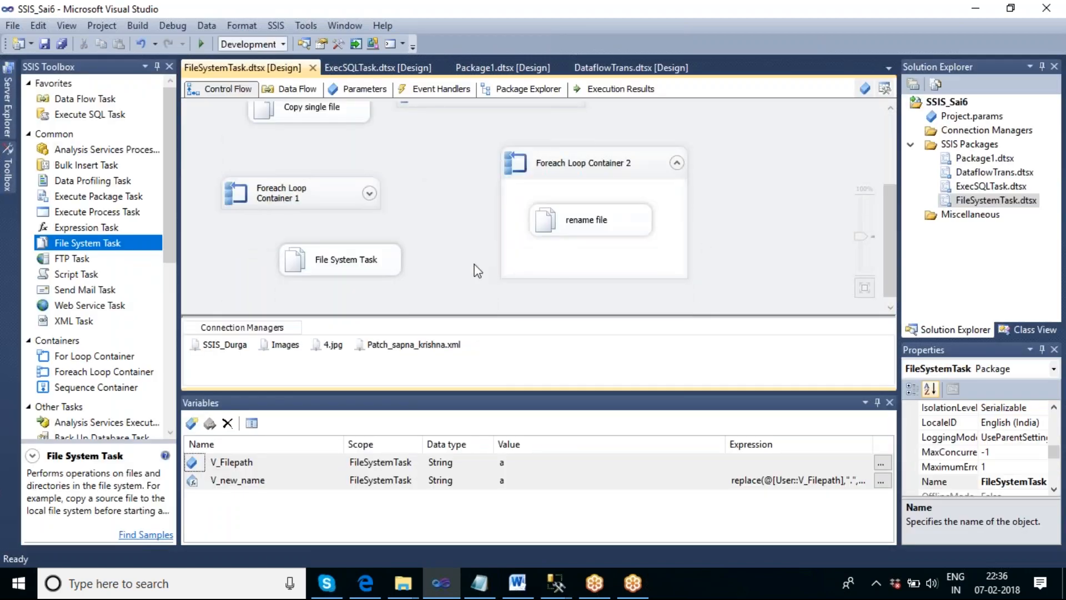
right_click(367, 259)
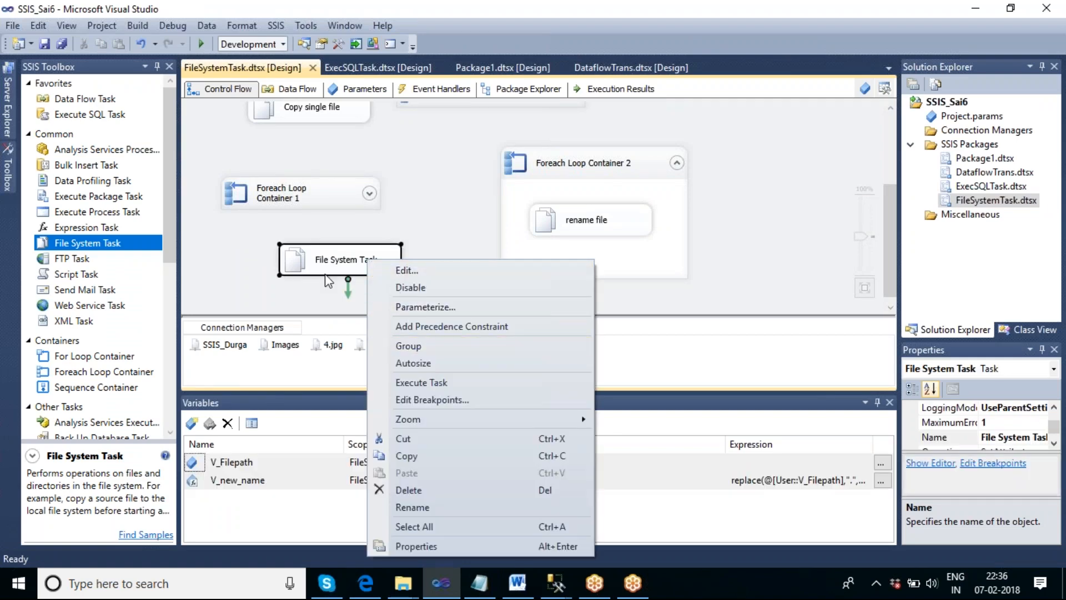
key("Escape")
double_click(338, 259)
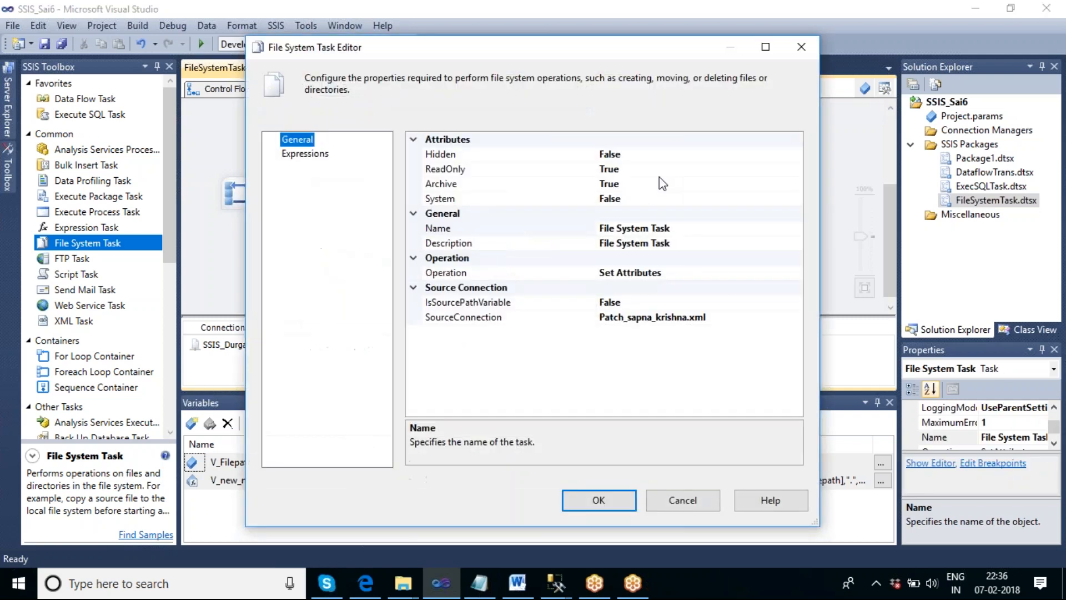
left_click(718, 158)
left_click(796, 154)
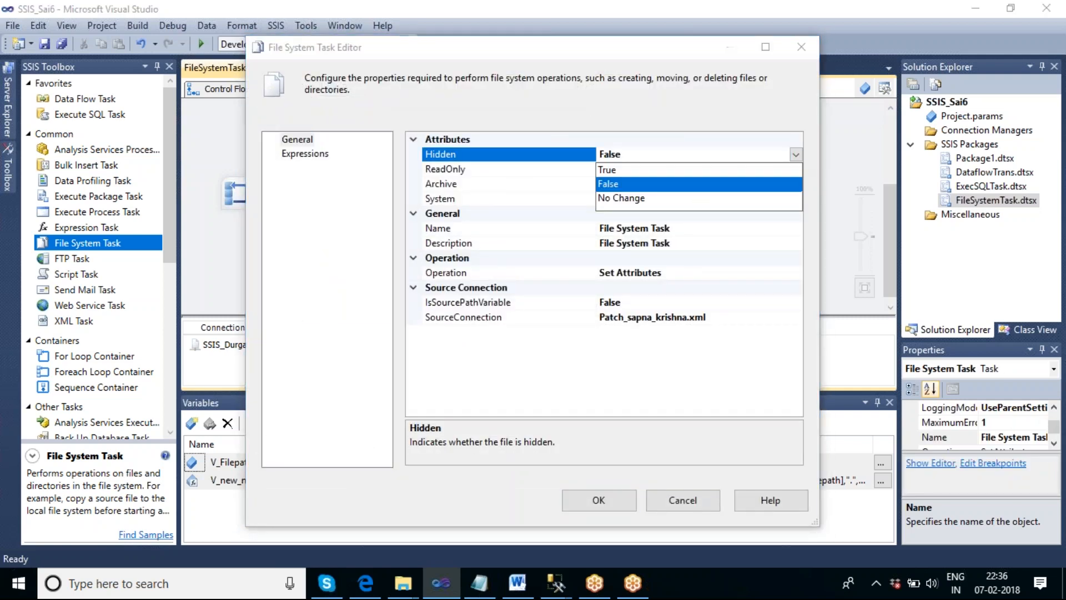
left_click(610, 170)
left_click(599, 498)
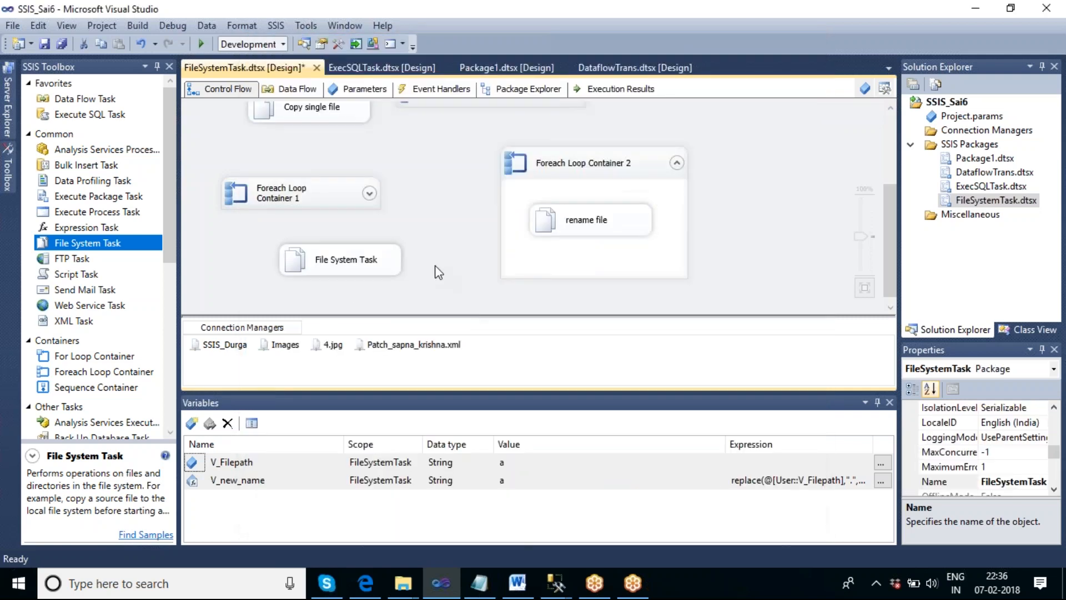
- Execute the File System Task again with the updated Hidden attribute
right_click(390, 261)
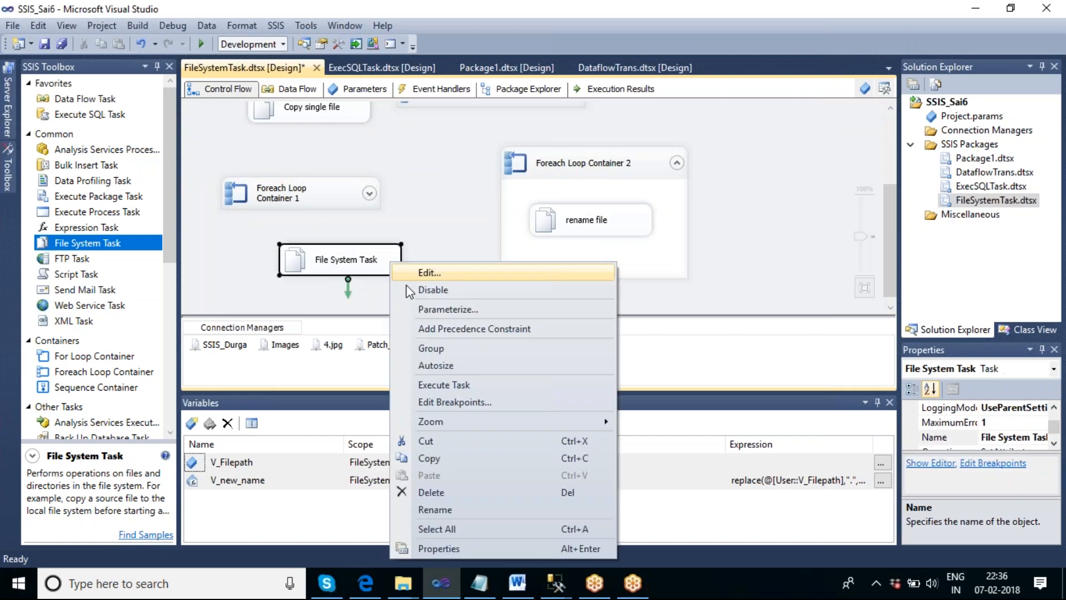
left_click(455, 384)
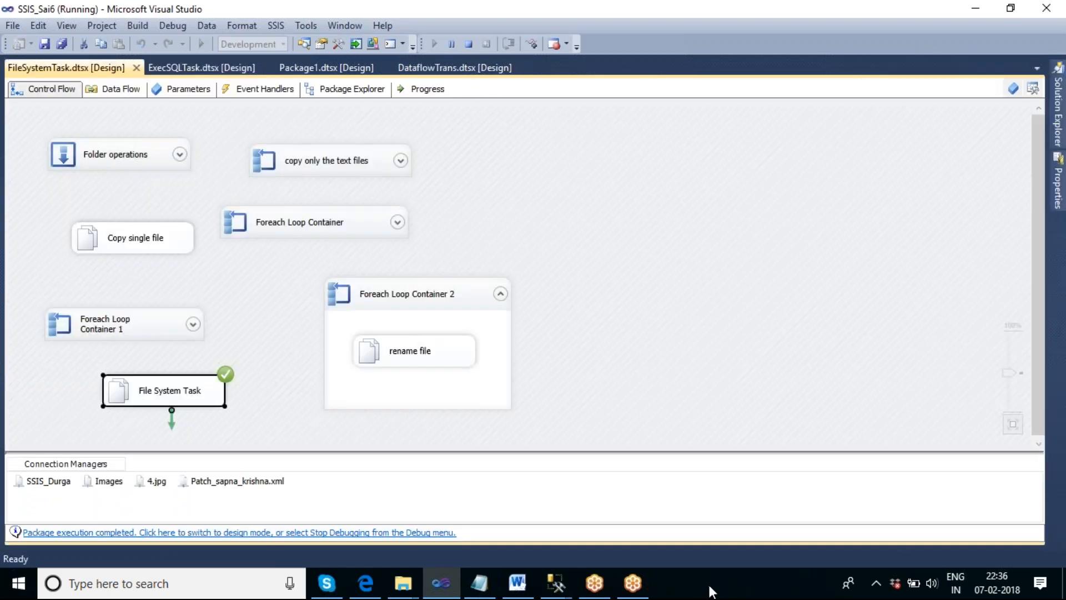
- Turn off the display of hidden items in the desktop's SSIS_Durga folder, then close the folder
right_click(710, 592)
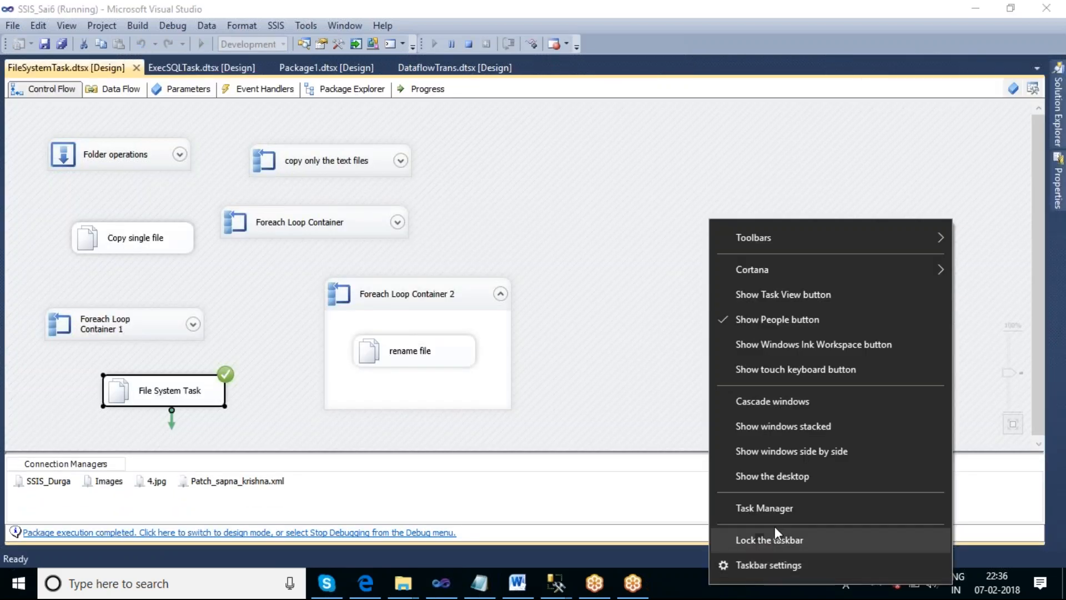
left_click(777, 477)
double_click(215, 500)
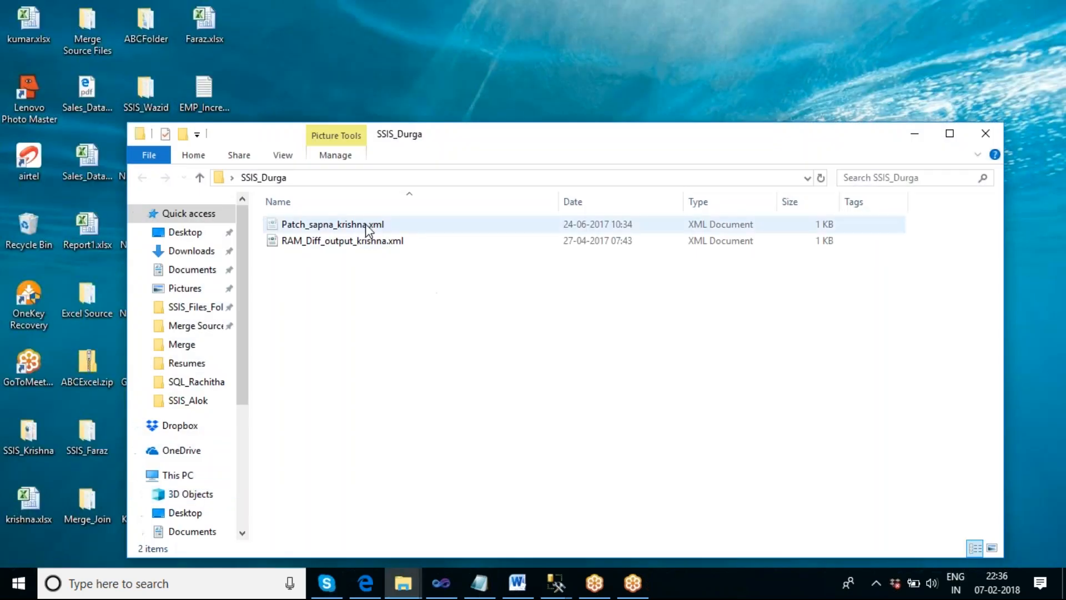
left_click(284, 158)
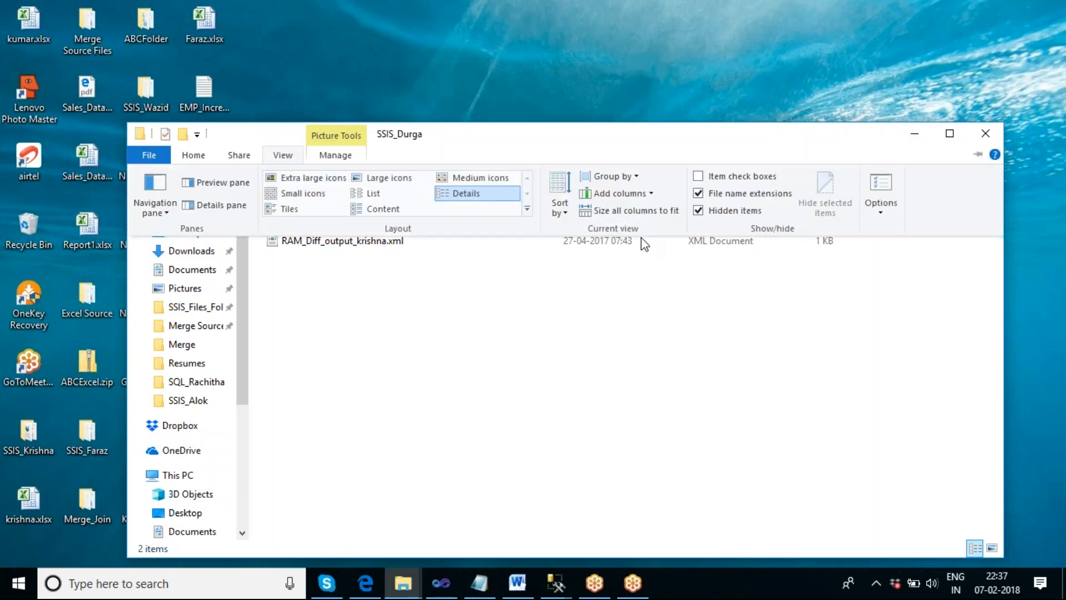
left_click(700, 214)
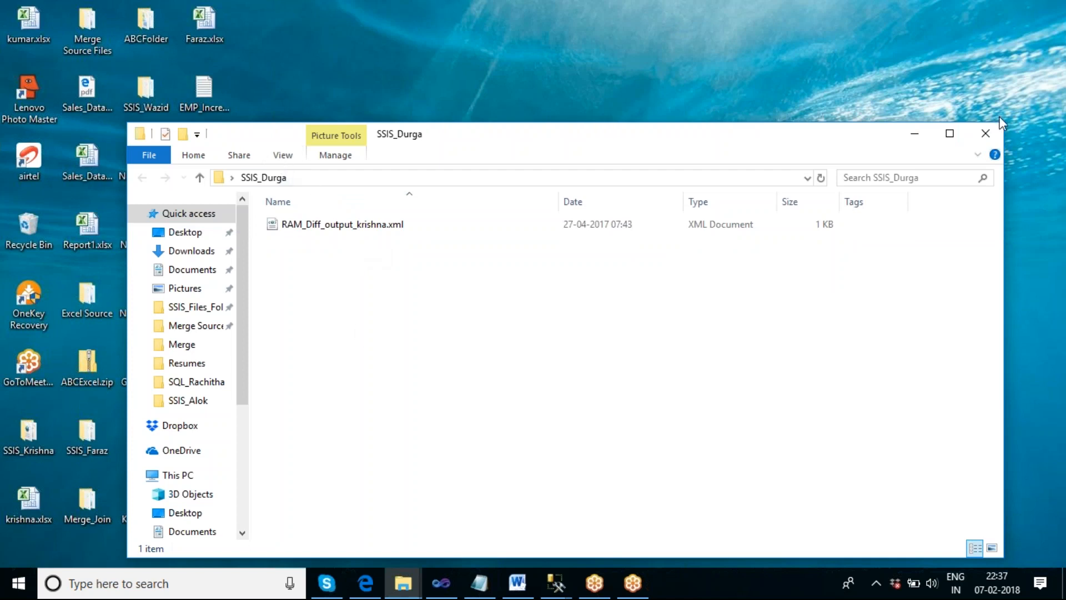
left_click(994, 130)
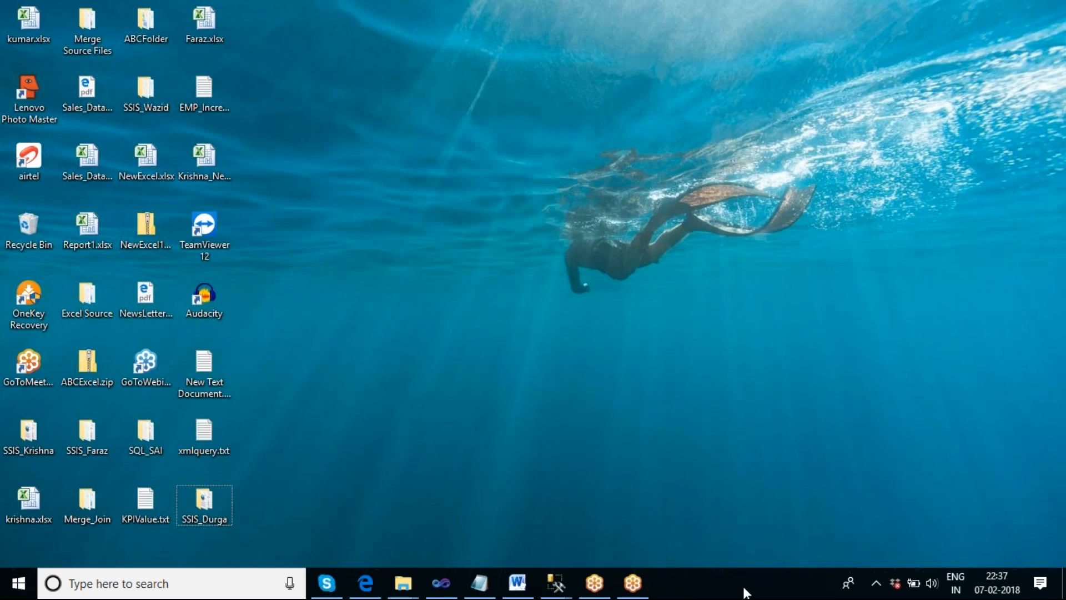
- Switch to Visual Studio, stop the debugging run and close the Variables window
left_click(441, 582)
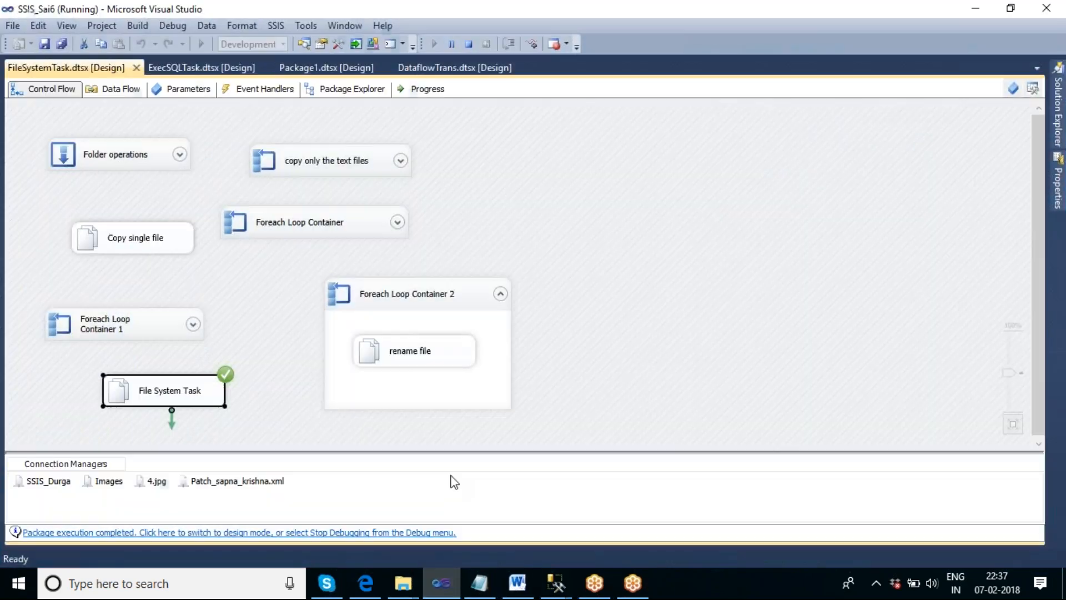
left_click(468, 44)
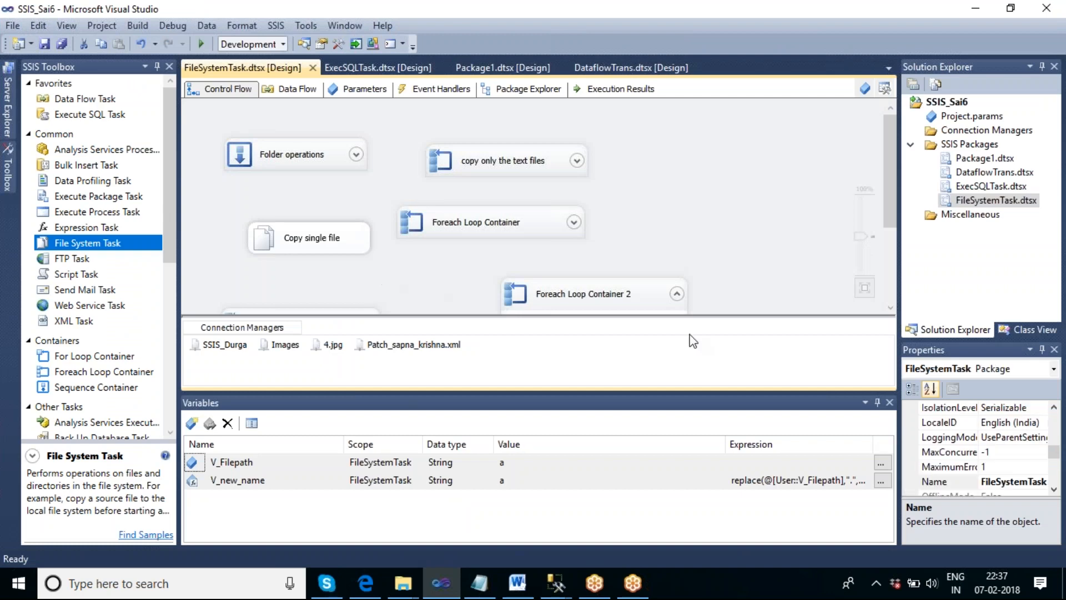
left_click(890, 402)
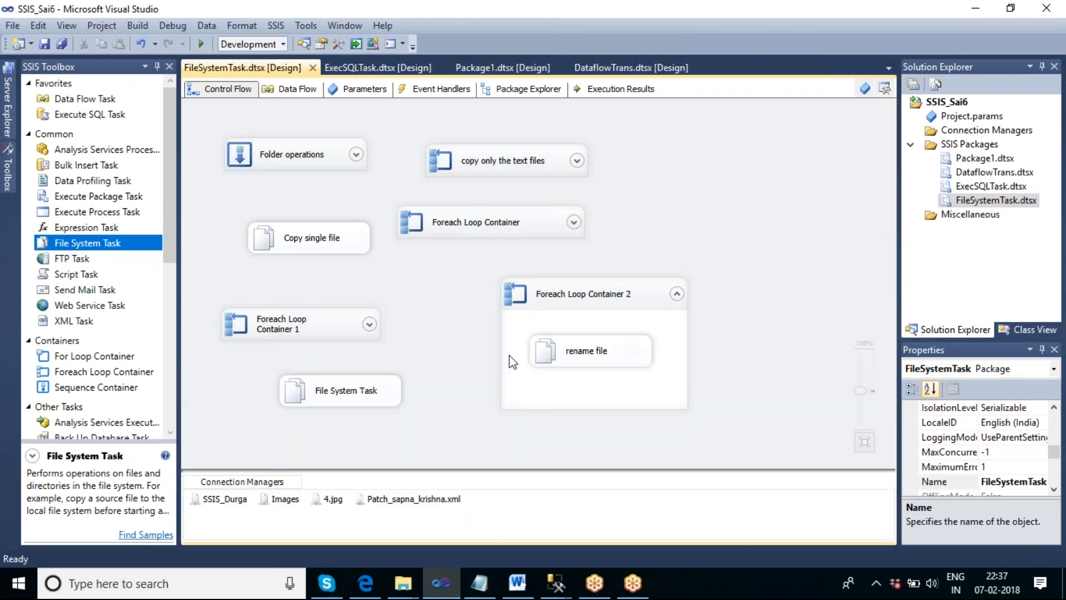
- Set the File System Task's Hidden attribute to False and execute only that task
left_click(352, 390)
right_click(350, 388)
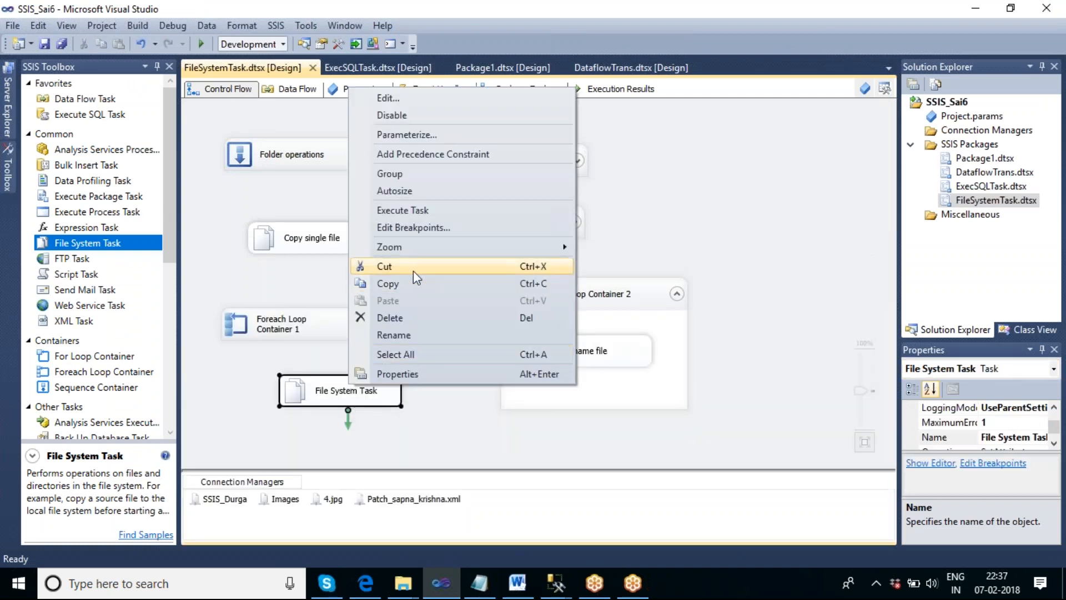
left_click(415, 96)
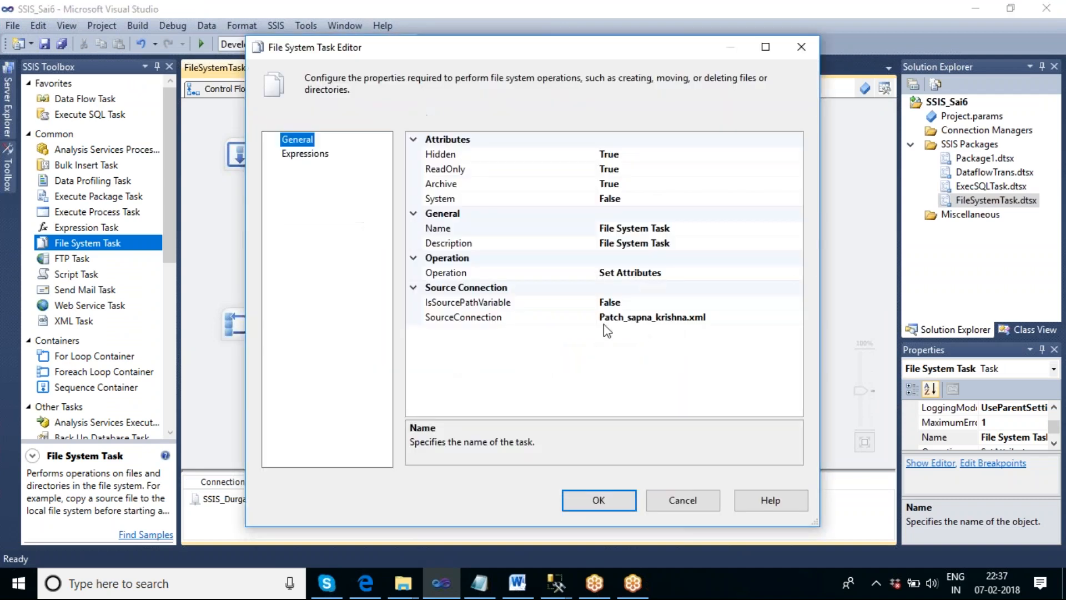
left_click(653, 157)
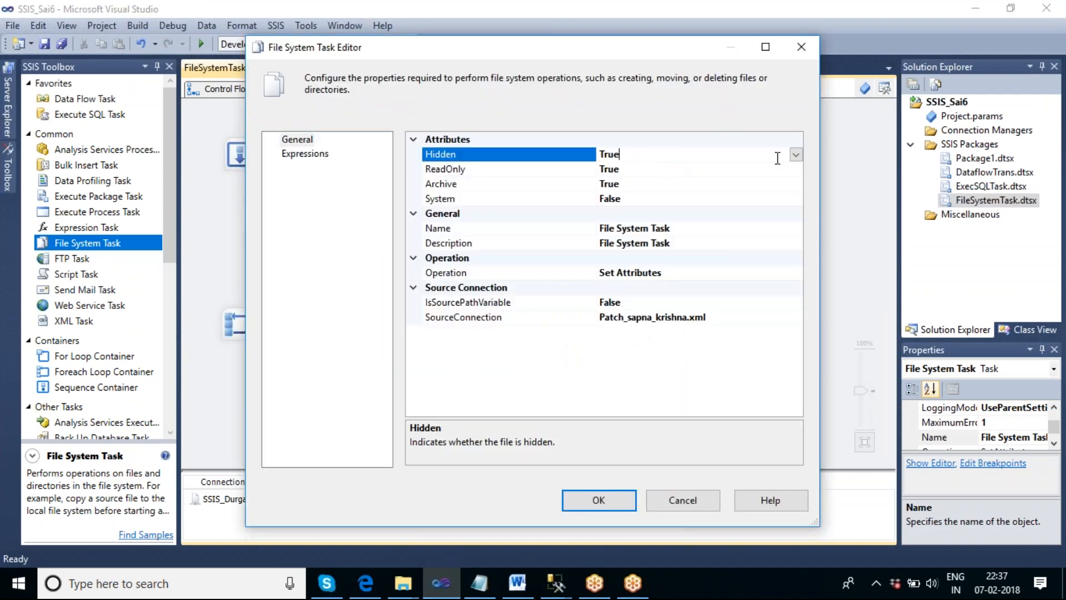
left_click(796, 154)
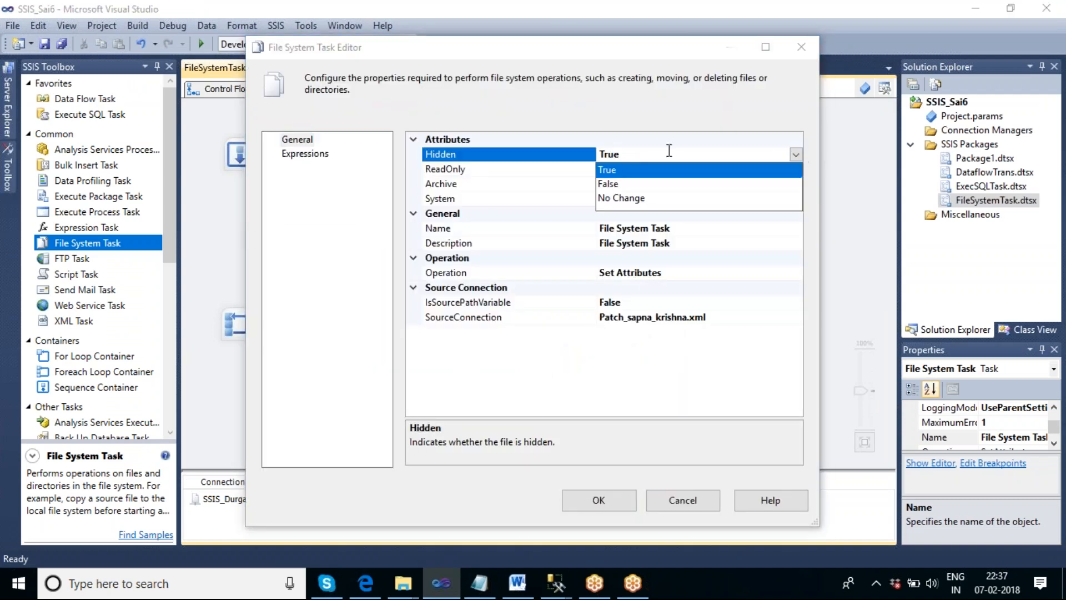
left_click(608, 185)
left_click(600, 500)
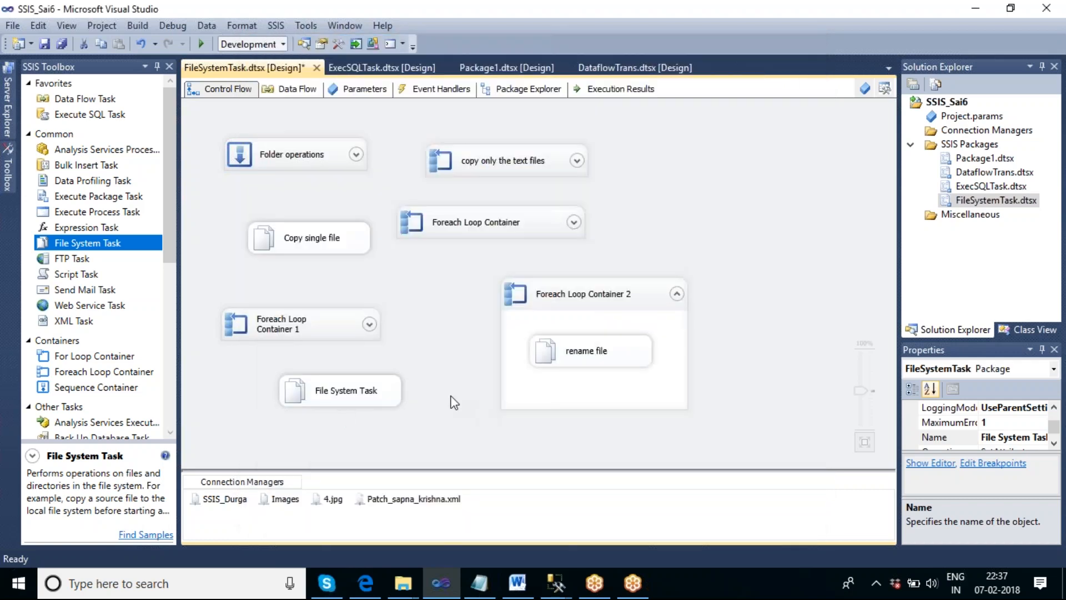
right_click(373, 390)
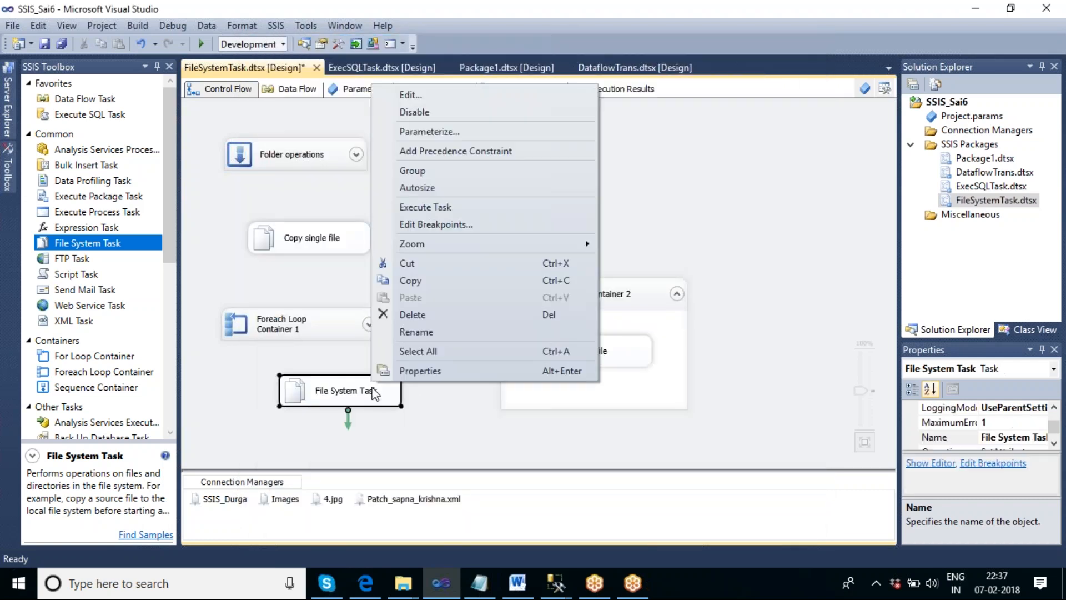
left_click(445, 207)
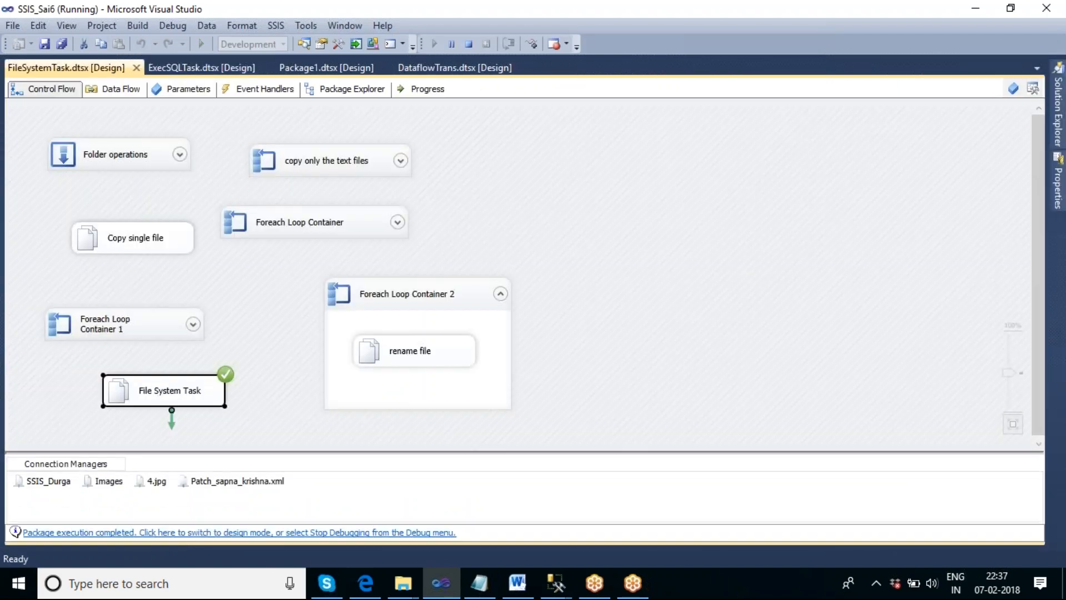
right_click(738, 583)
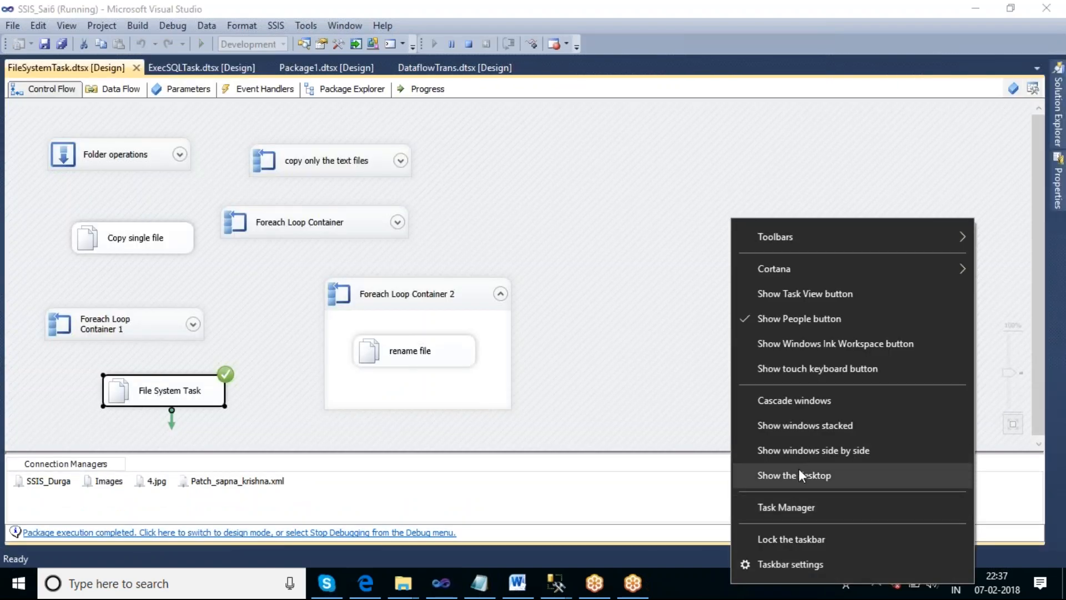
left_click(798, 469)
double_click(221, 503)
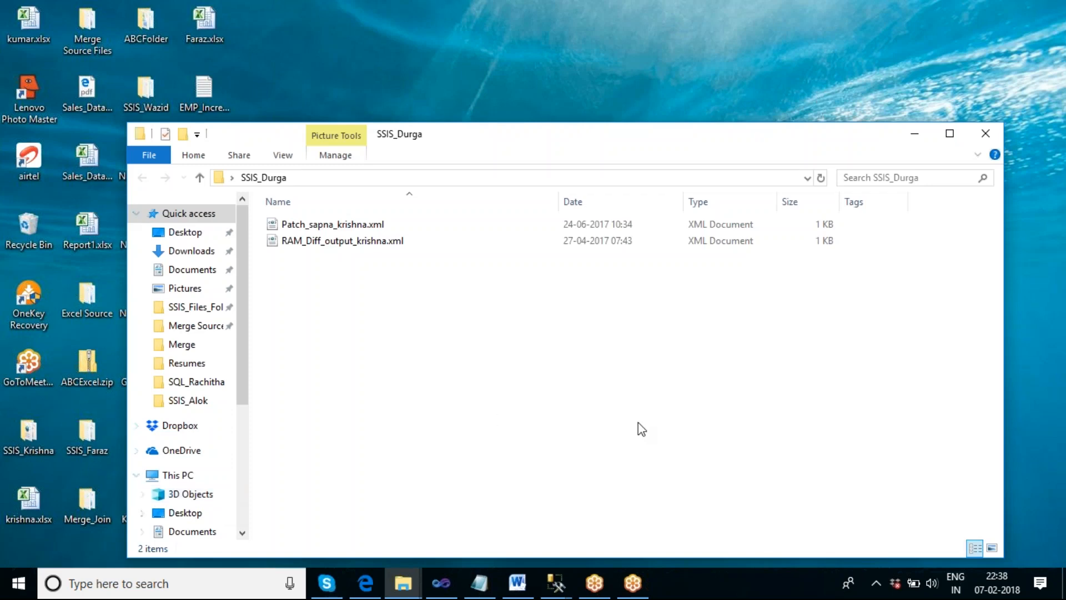
- Return to Visual Studio and stop the debugging run of the FileSystemTask package
left_click(442, 590)
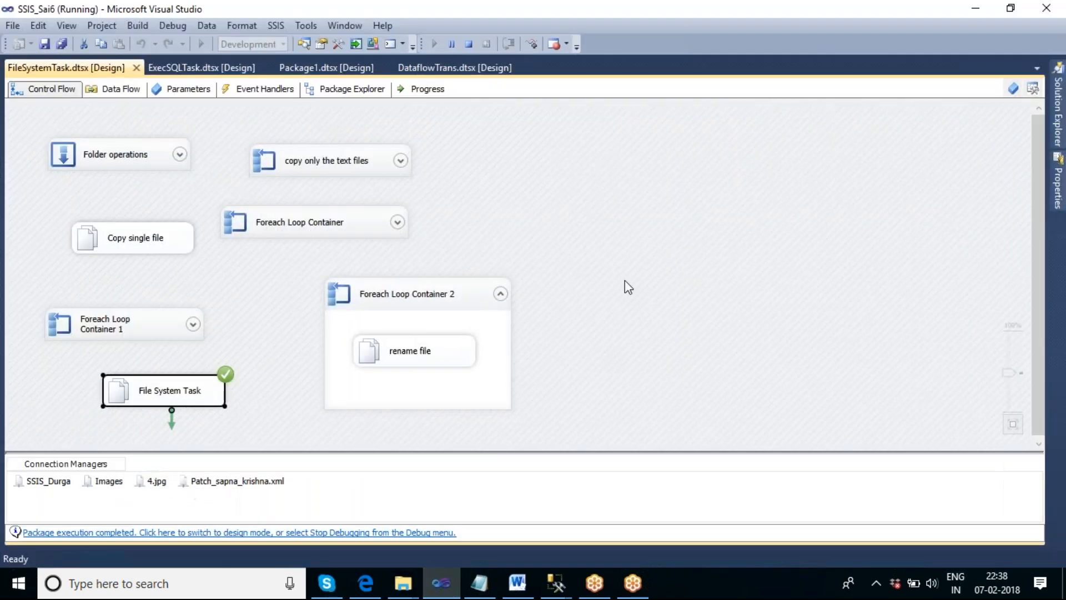
left_click(468, 44)
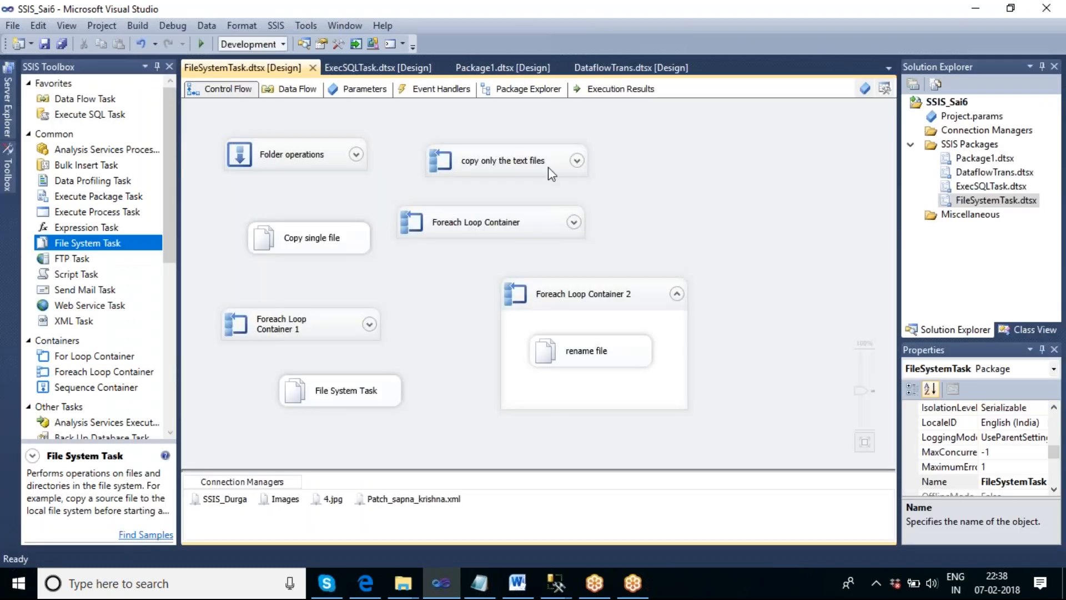